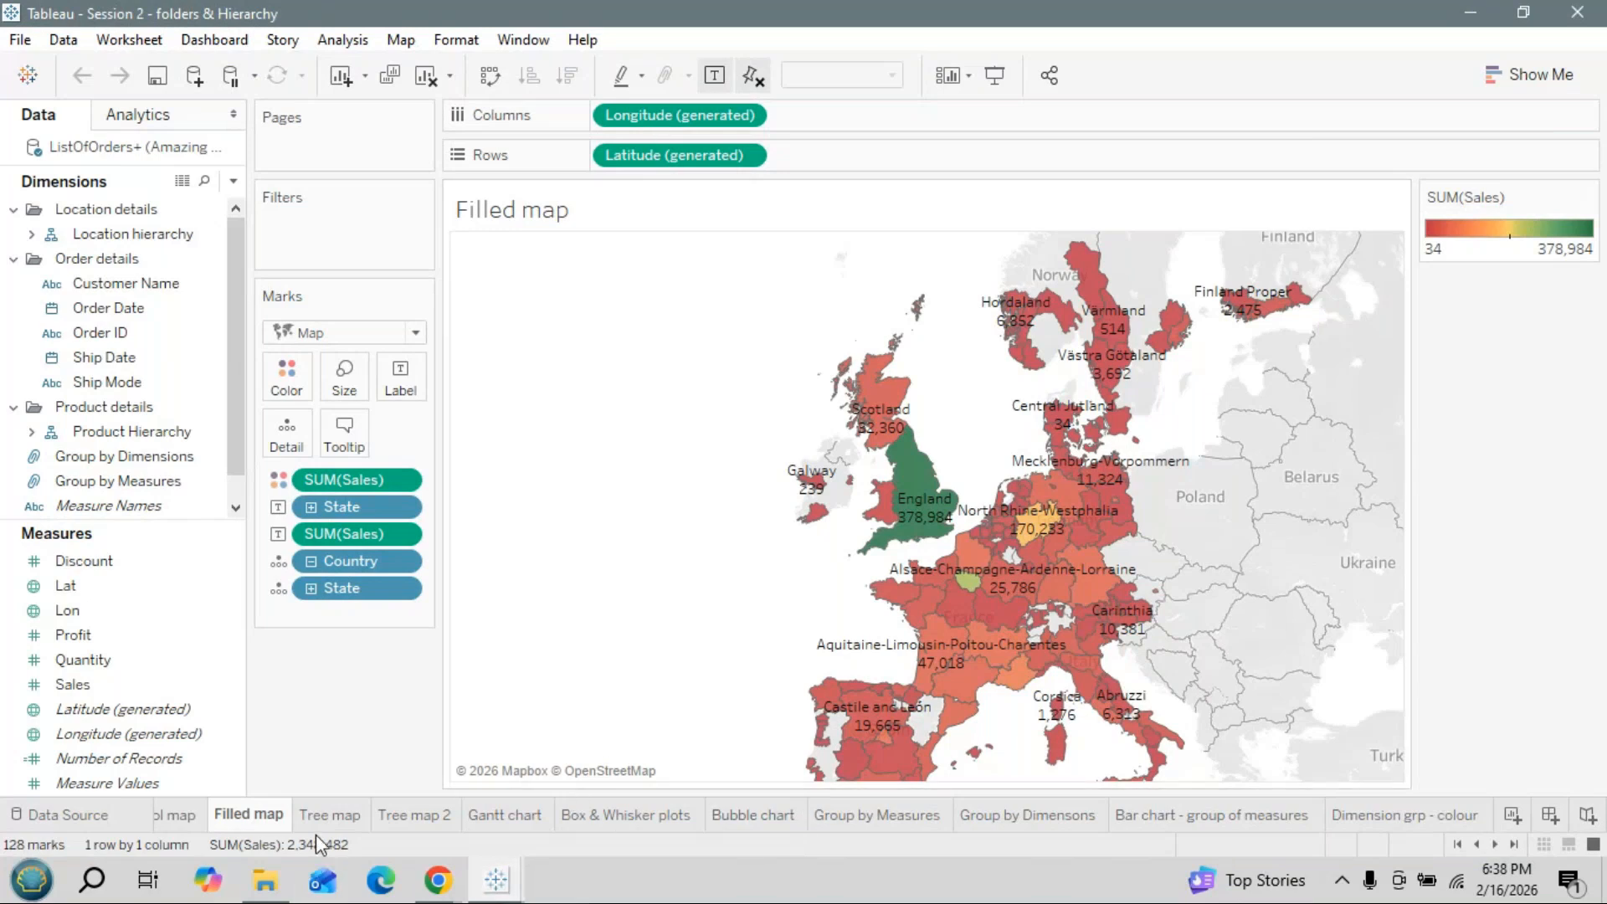
View the Tree map sheet in the Session 2 workbook and switch to the Basic charts 2 workbook
click(327, 816)
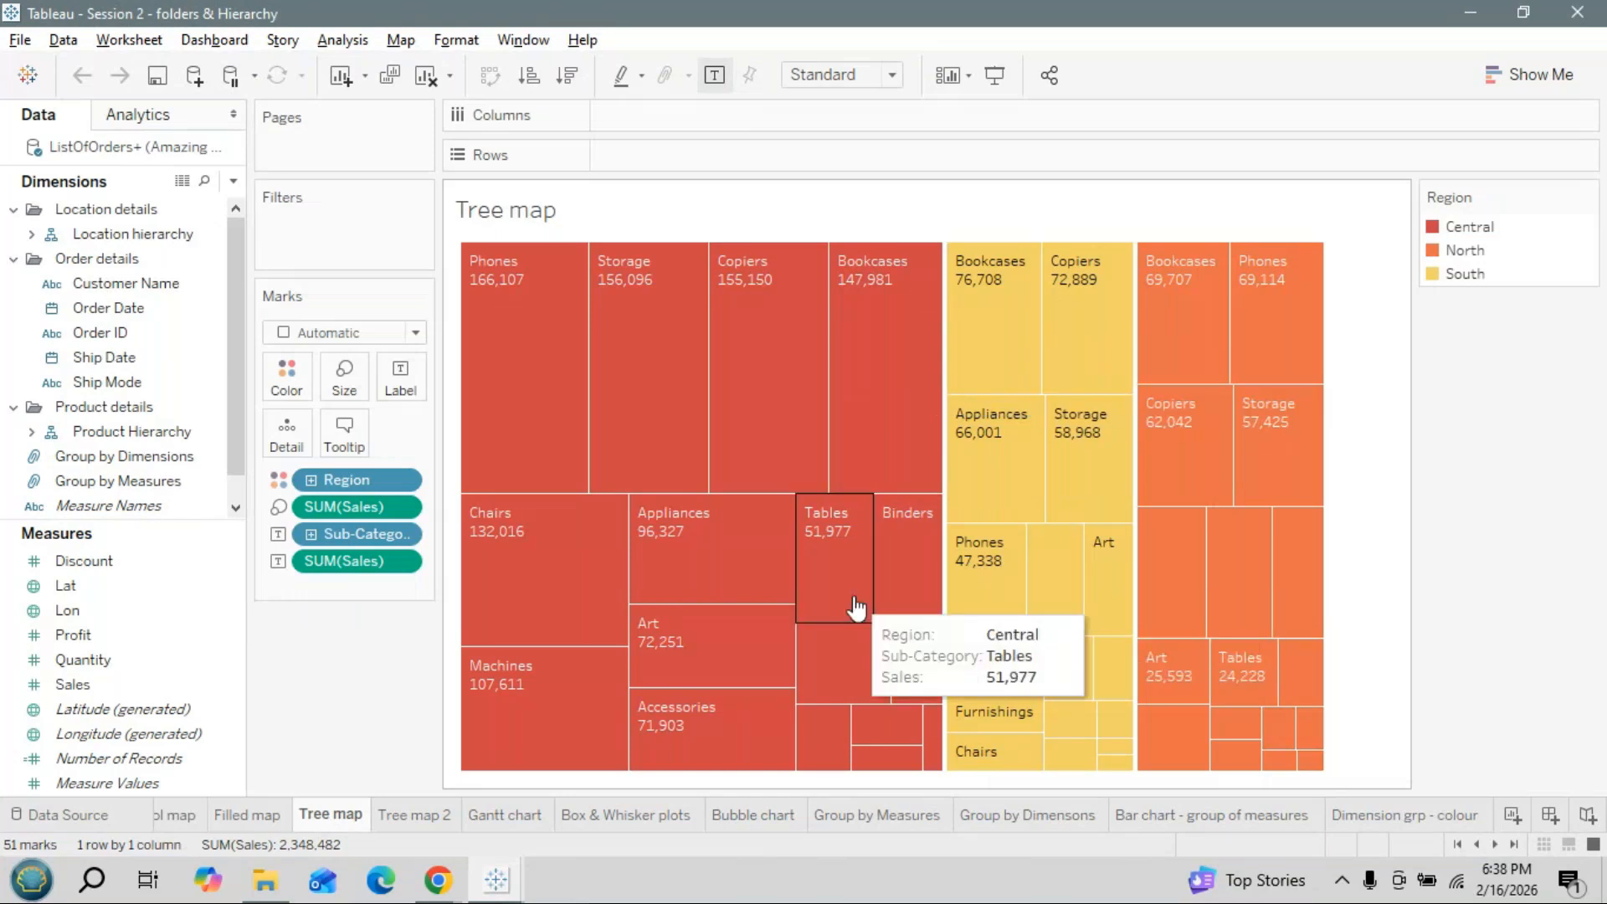
key(alt+Tab)
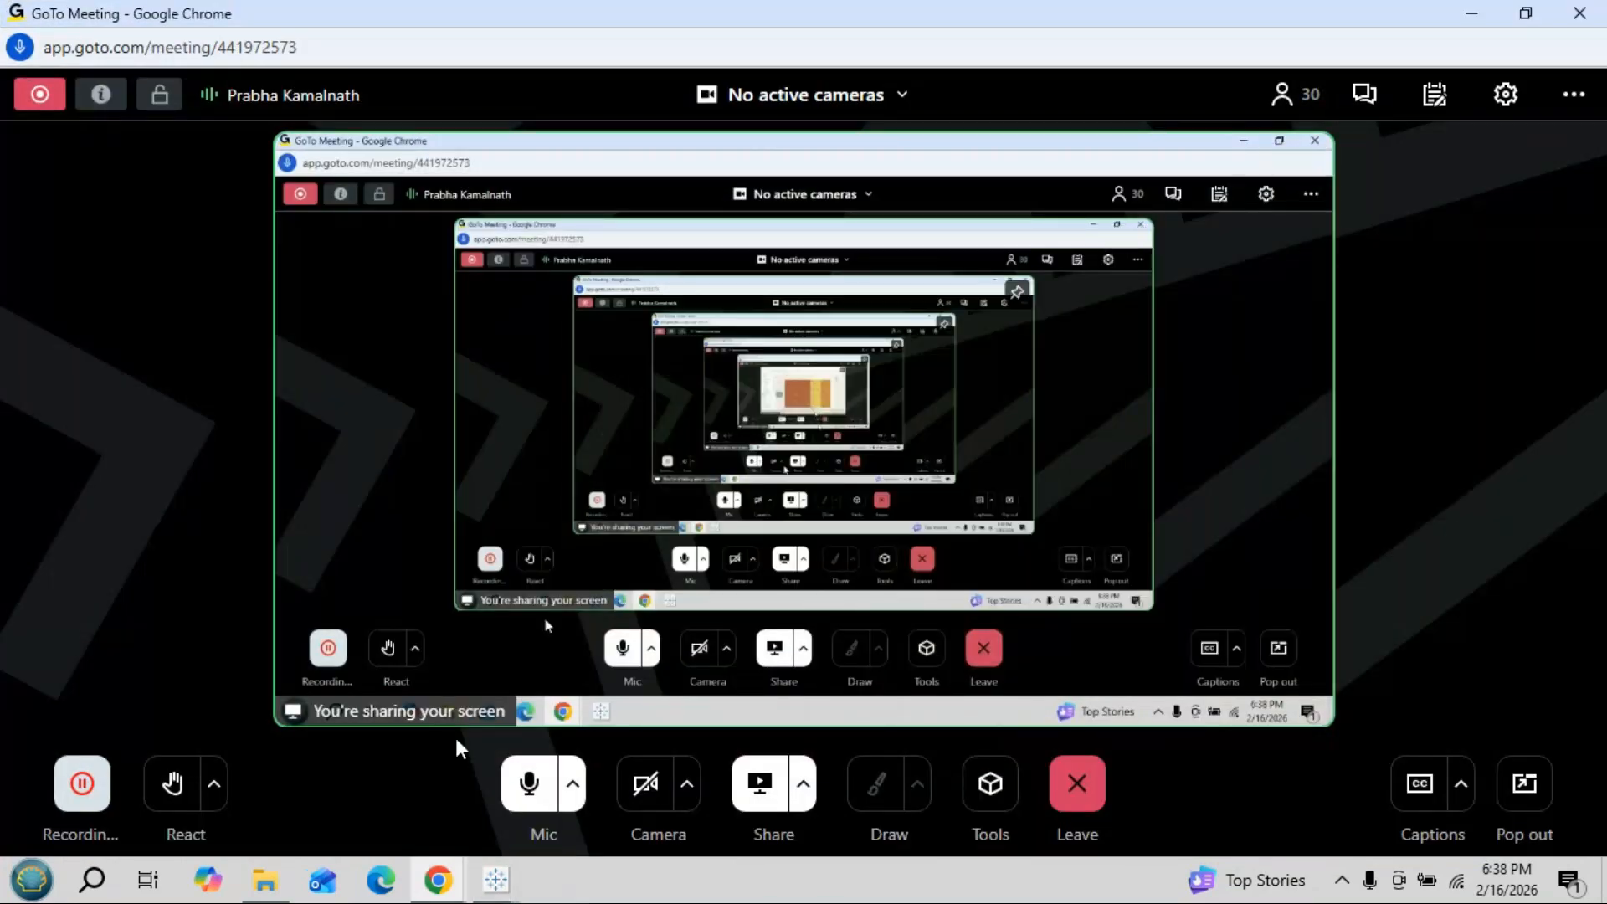
click(496, 881)
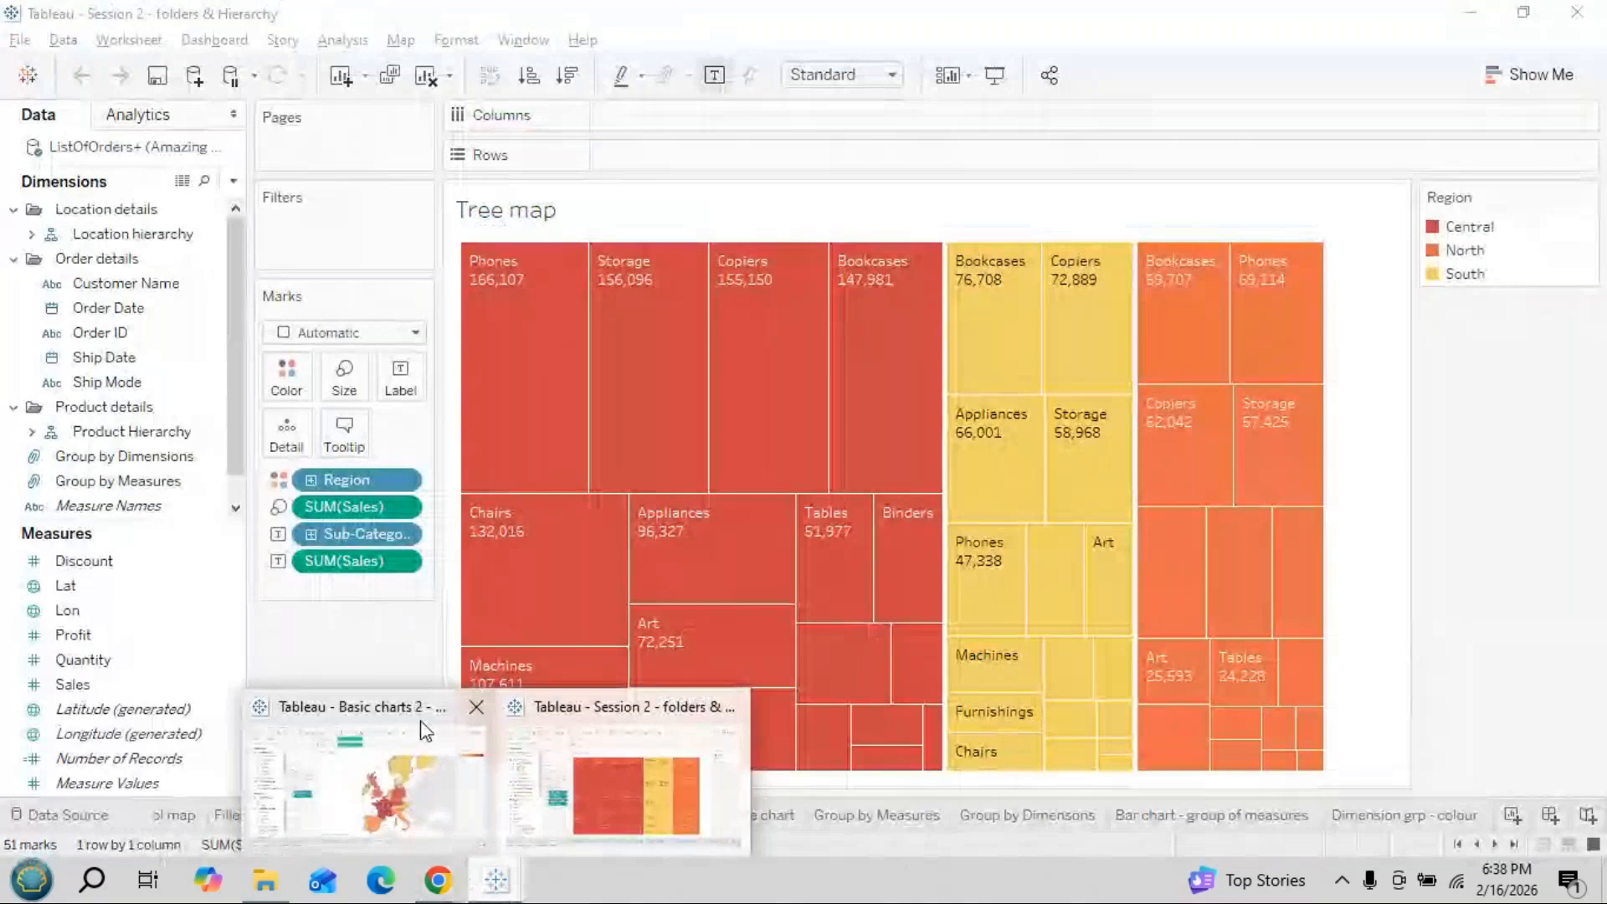
mouse_move(414, 718)
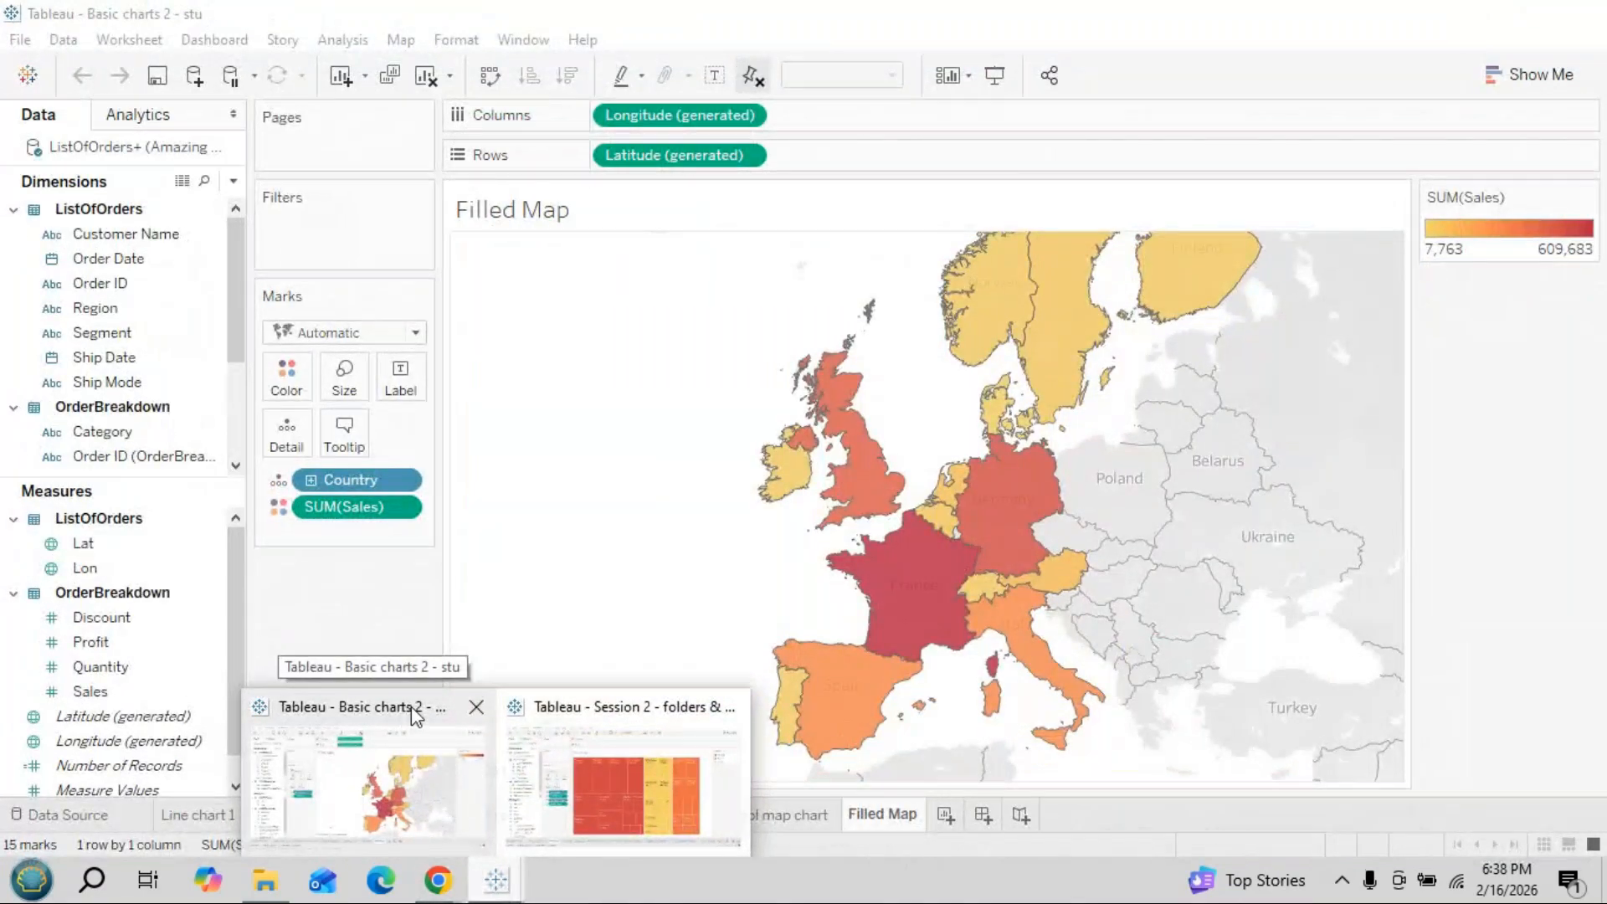
click(414, 716)
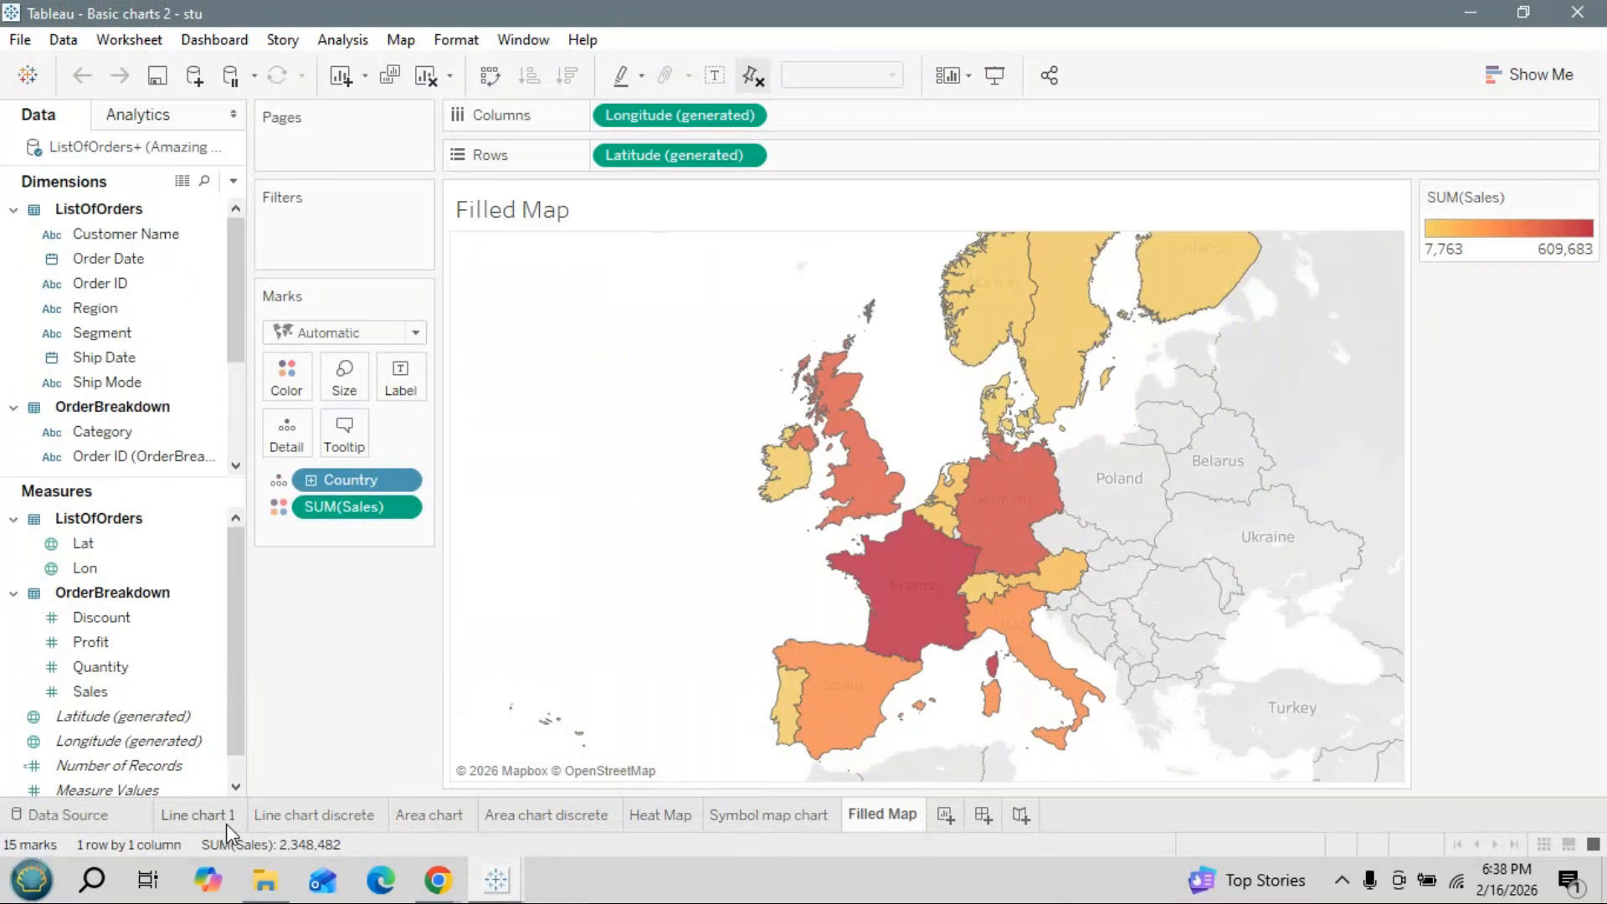
Preview the existing chart sheets and add a new blank worksheet after Filled Map
mouse_move(435, 827)
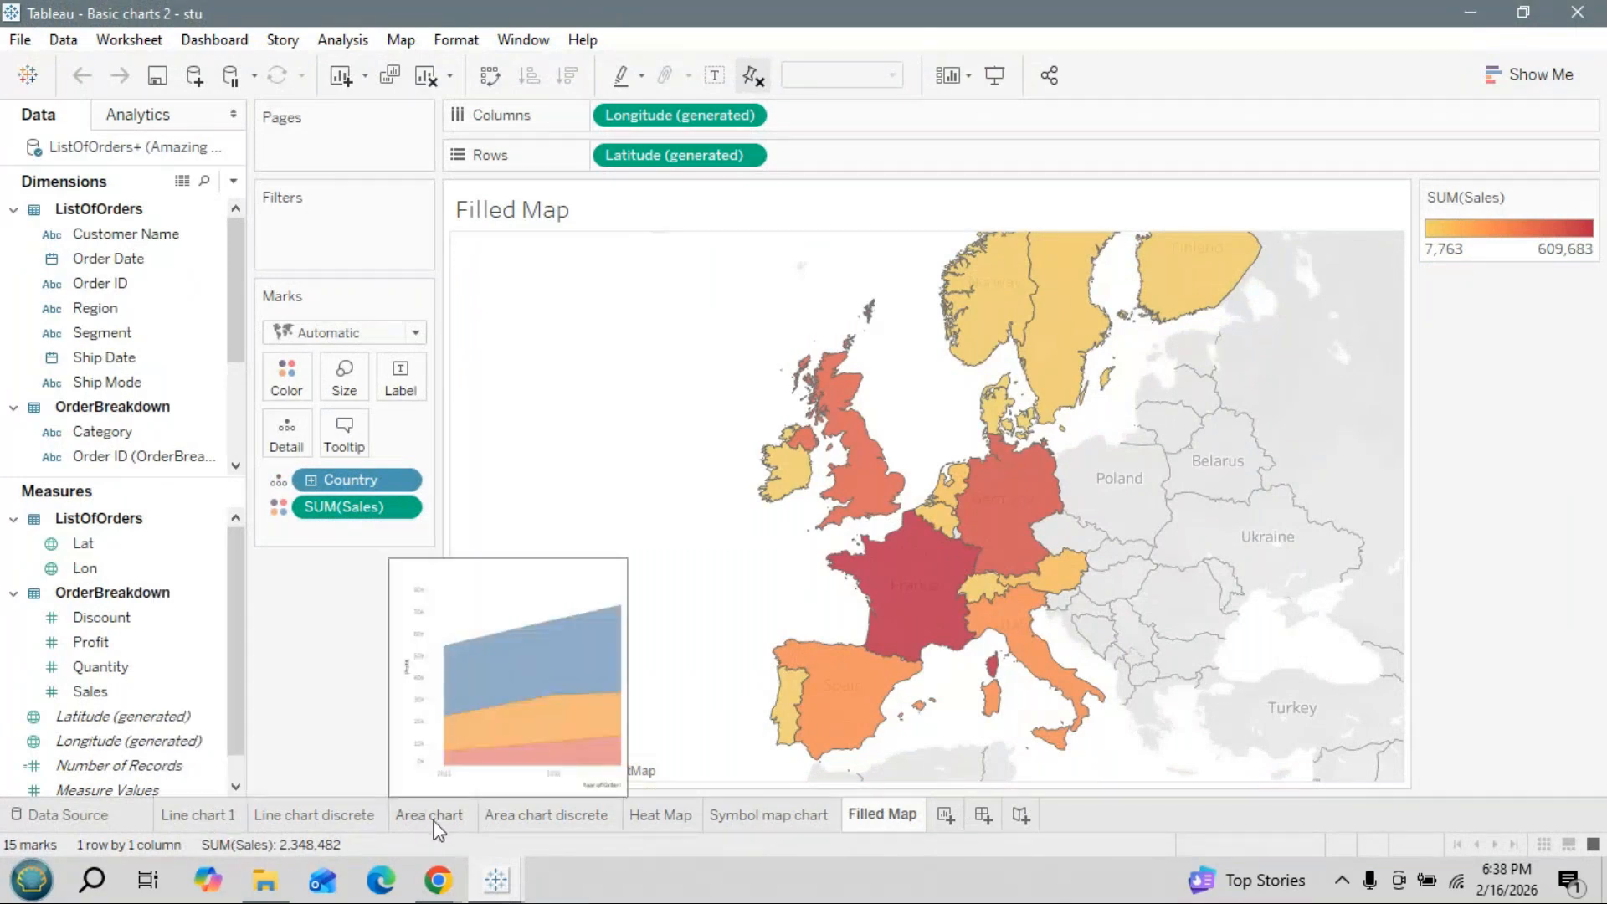
mouse_move(530, 824)
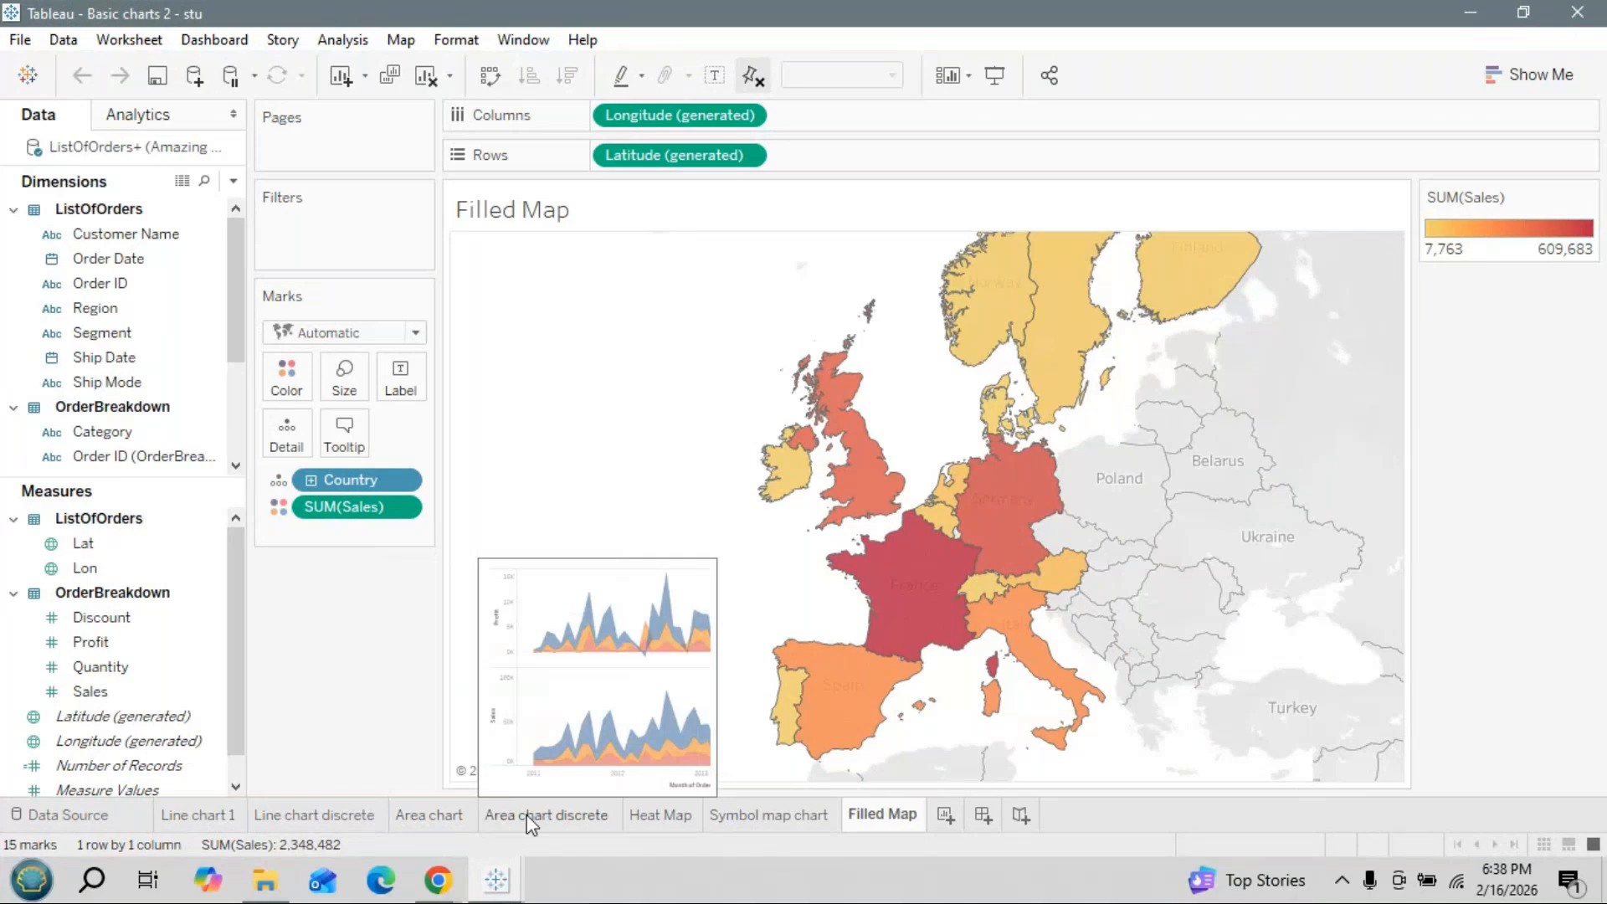
mouse_move(743, 829)
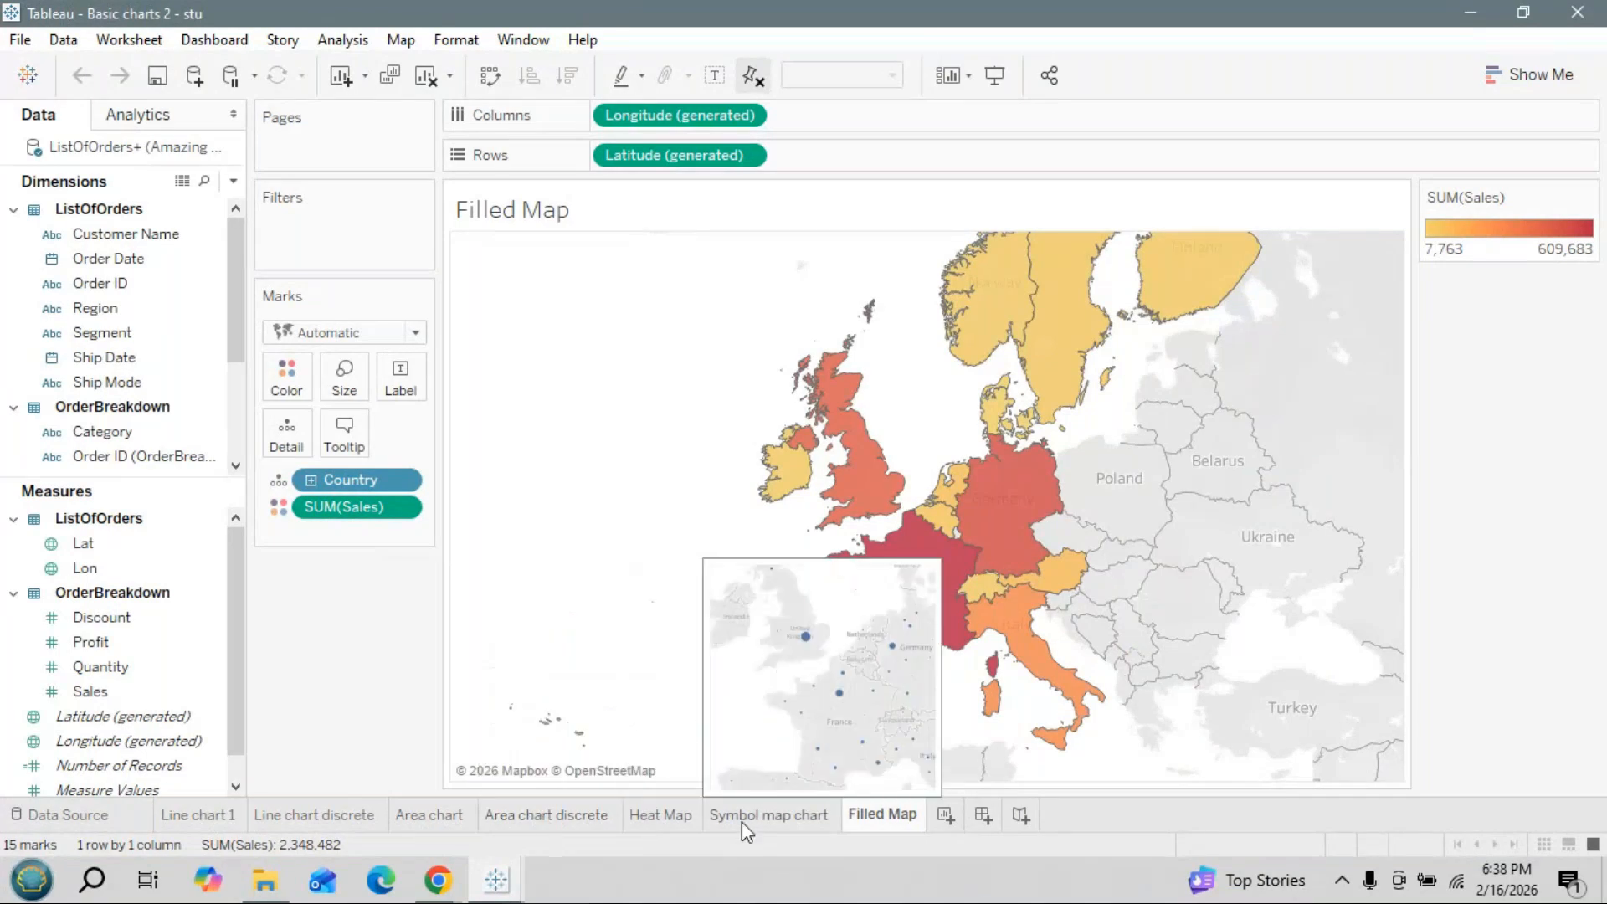
mouse_move(852, 822)
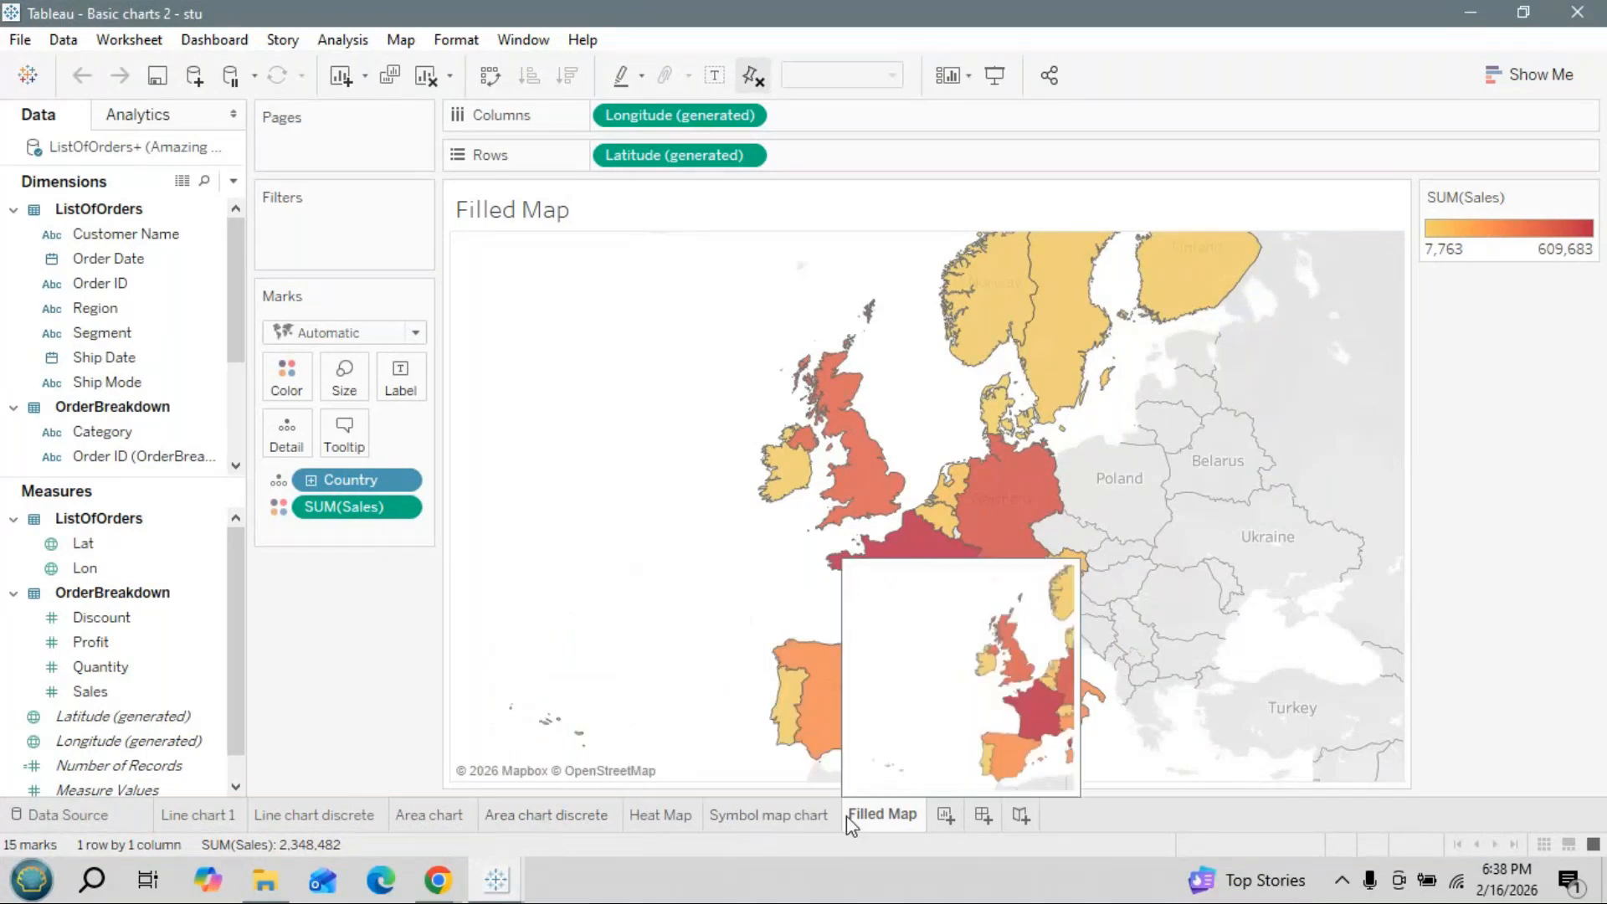
click(944, 816)
Compare the fields used in the Session 2 workbook's Tree map with the blank worksheet in Basic charts 2
key(alt+Tab)
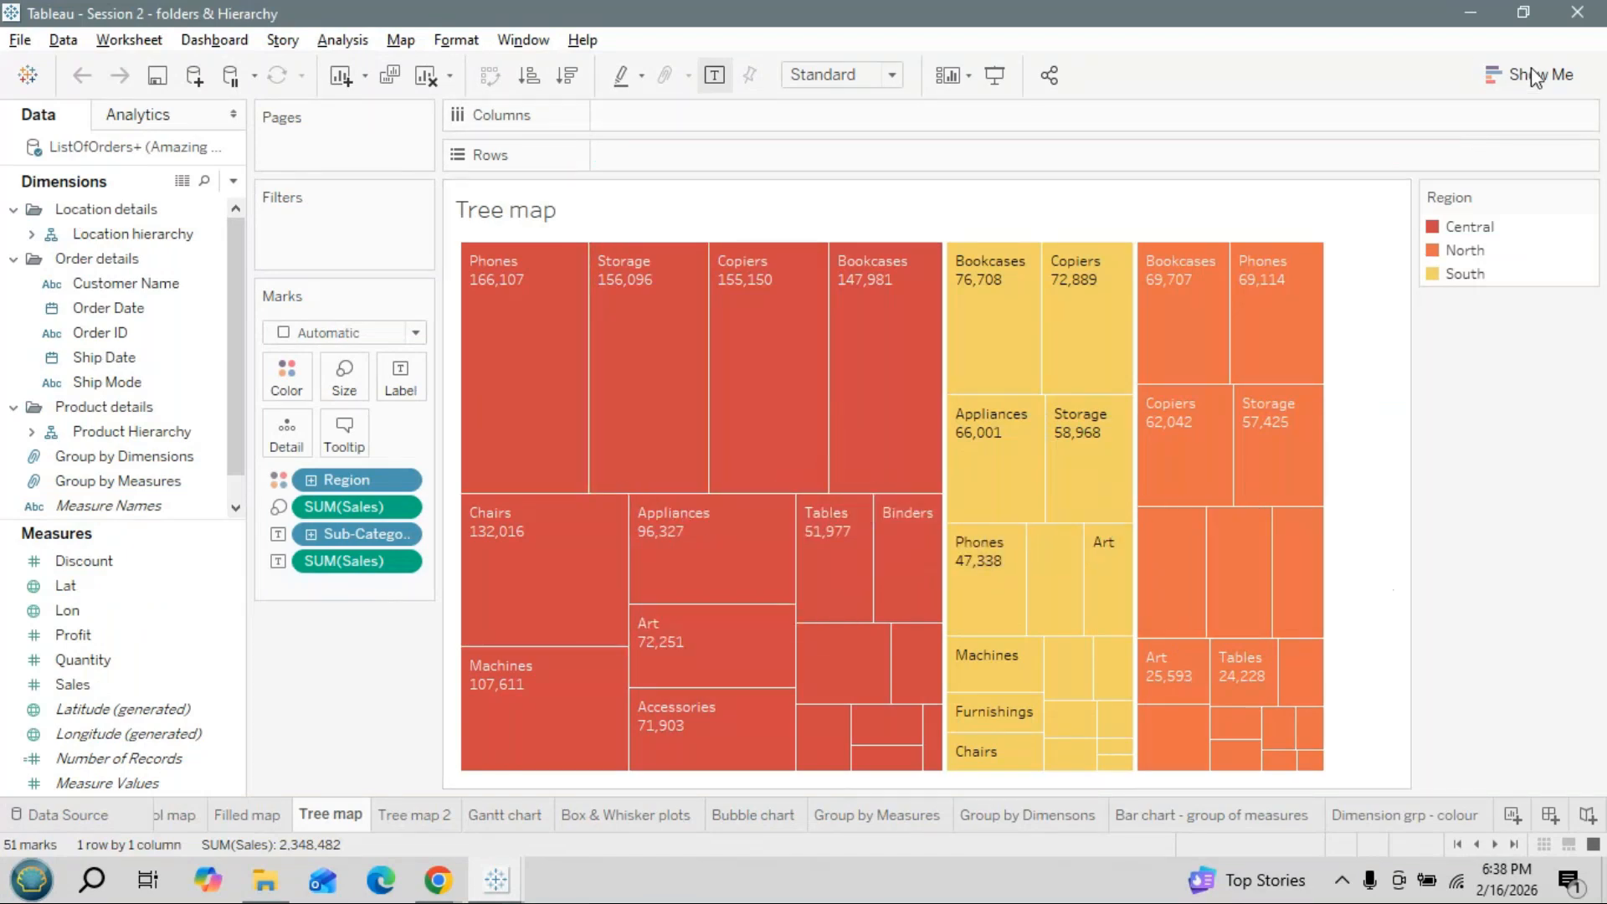
key(alt+Tab)
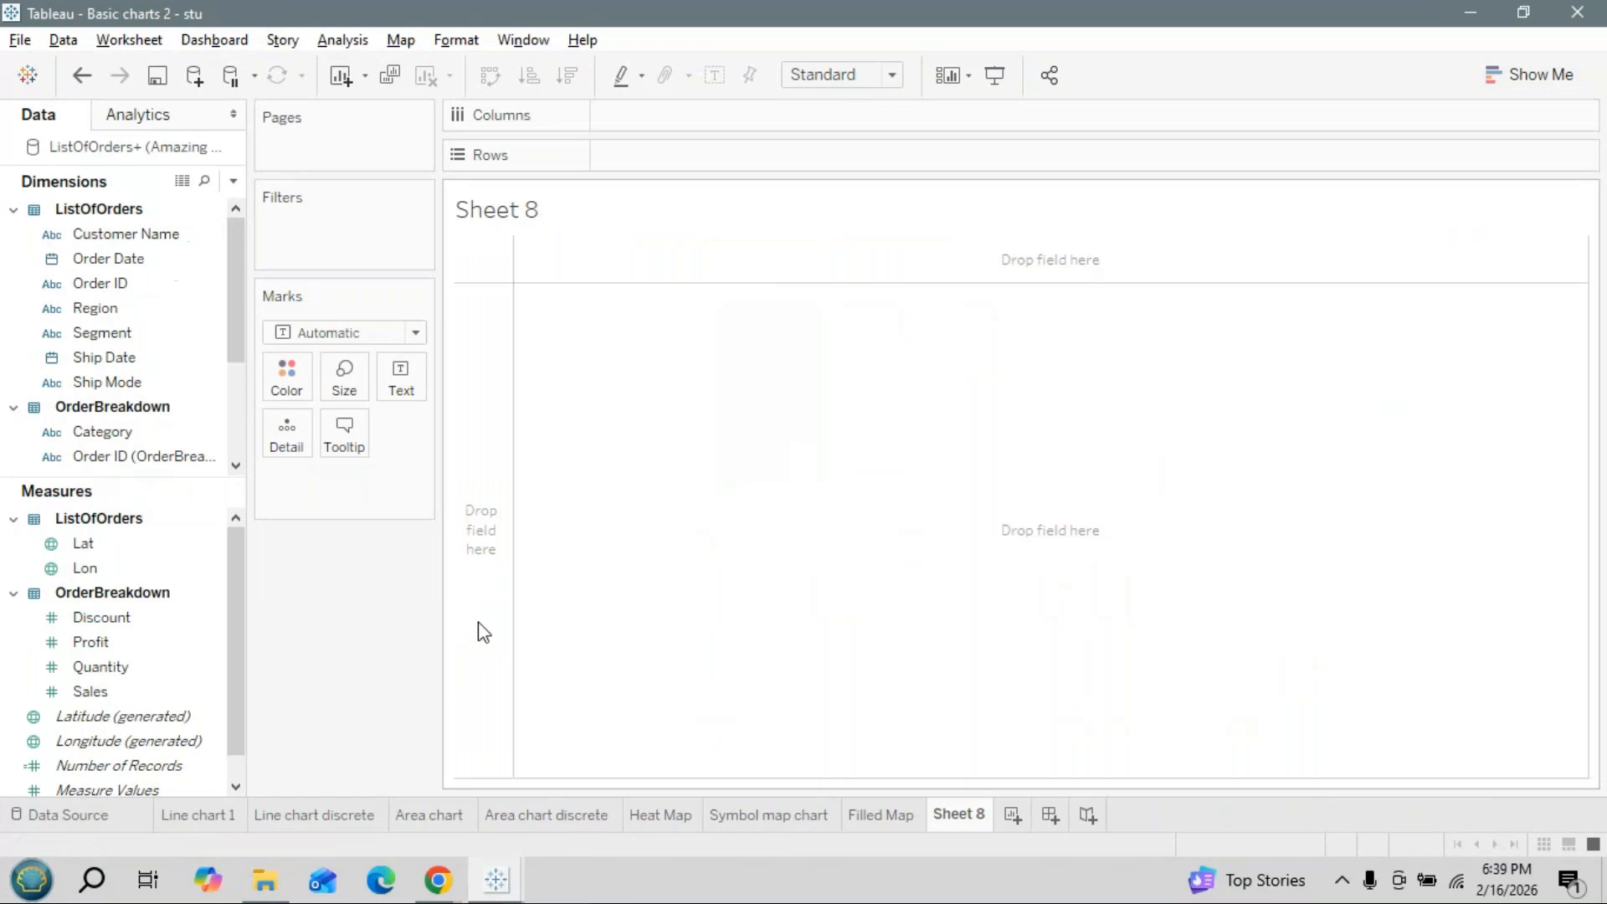
key(alt+Tab)
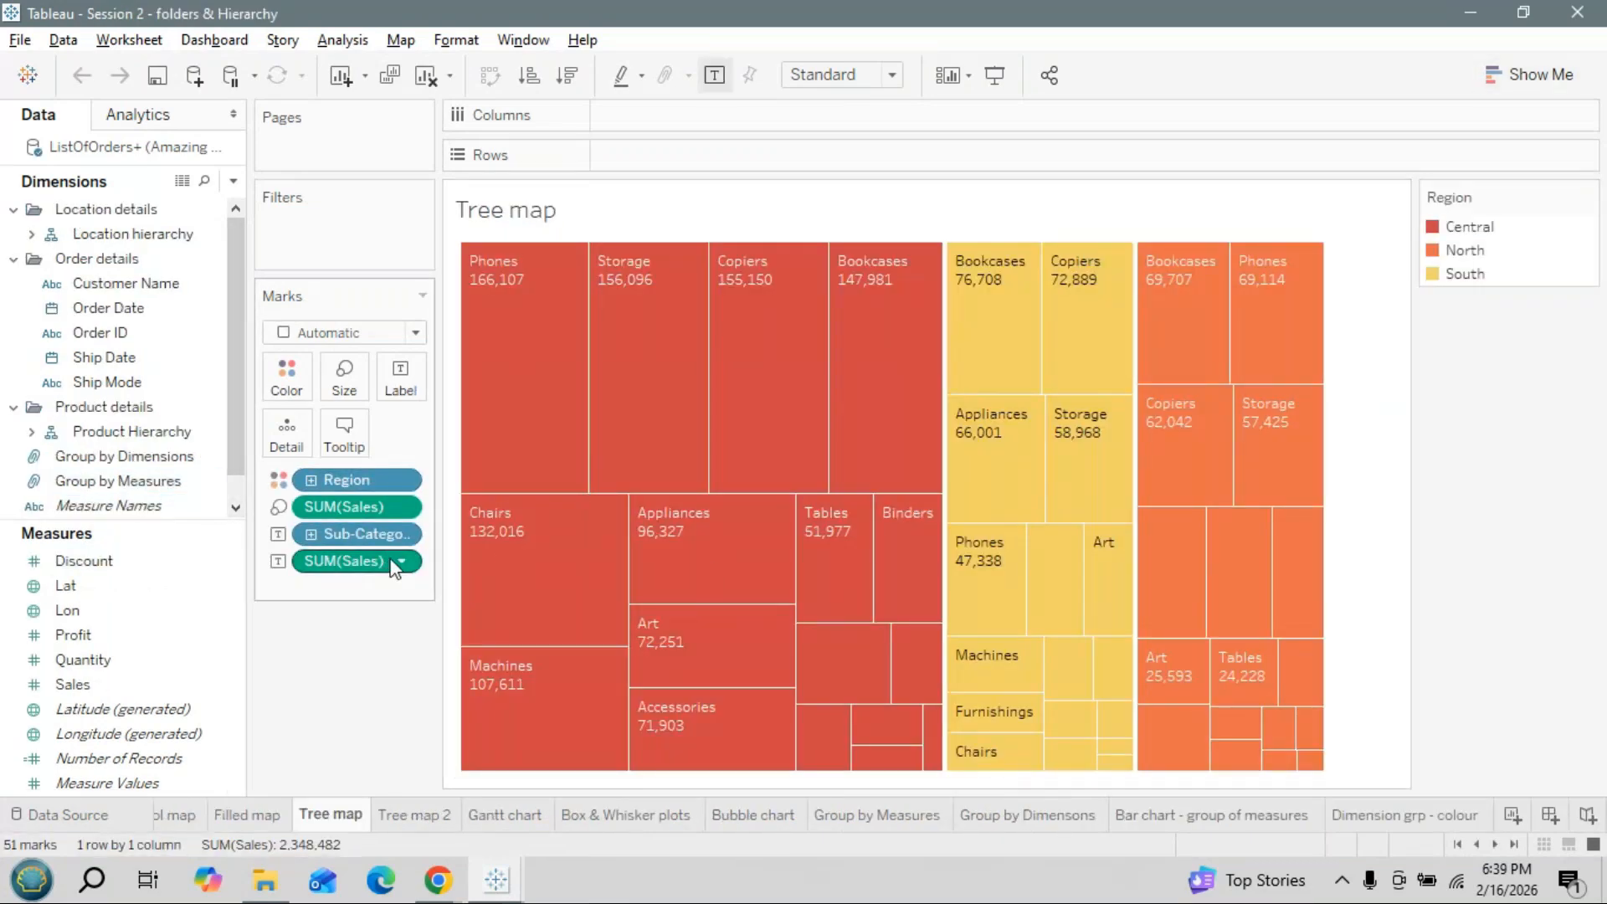
key(alt+Tab)
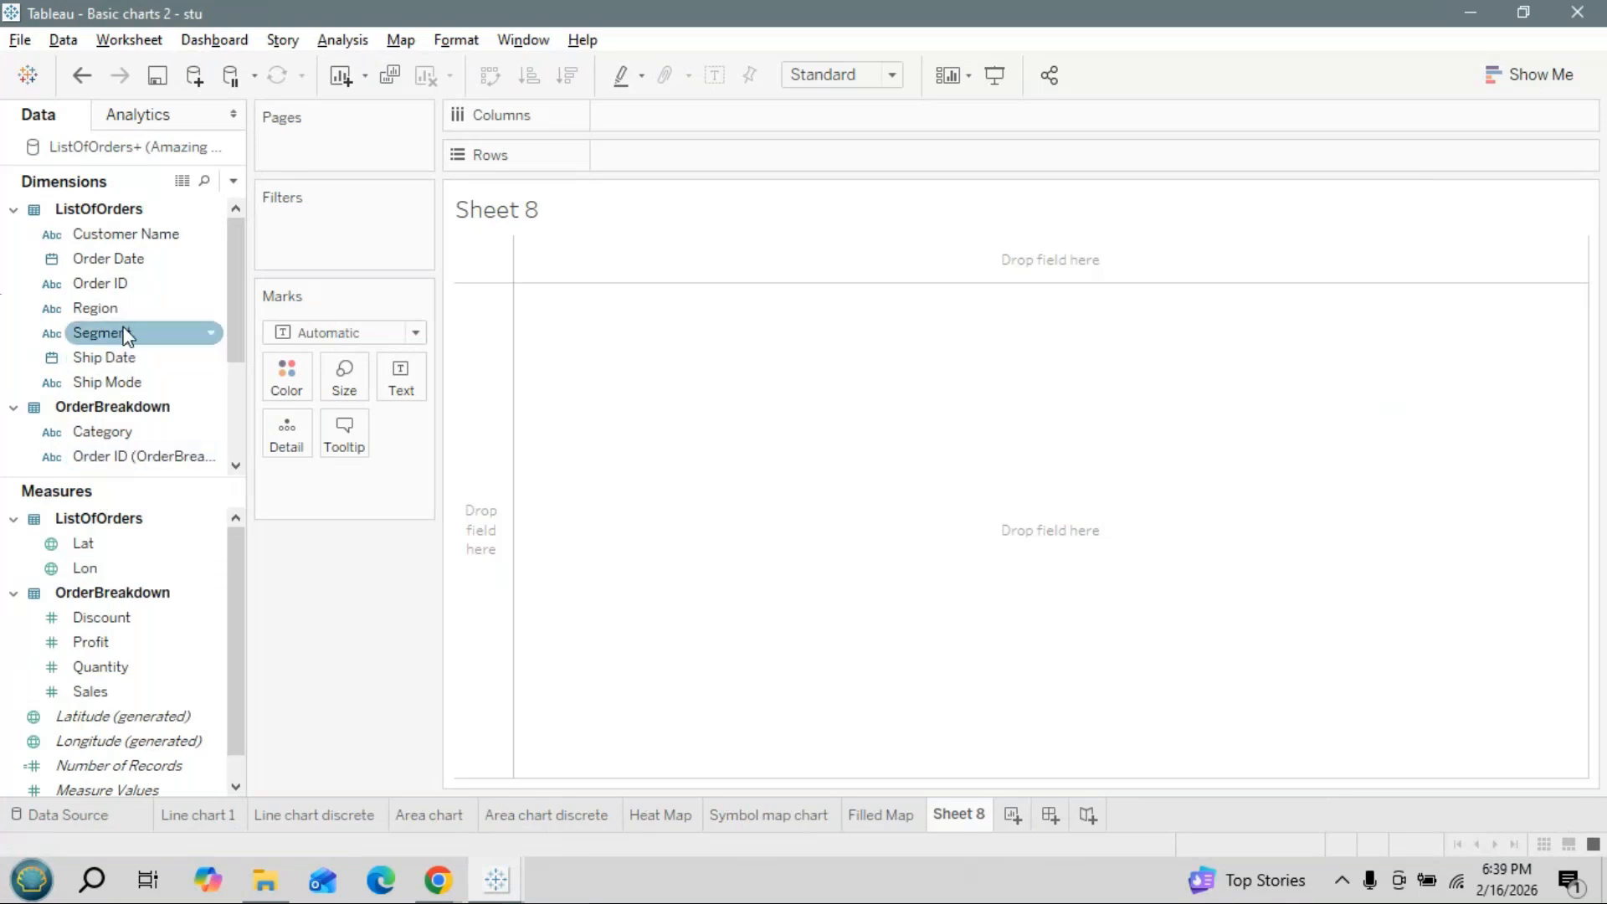
Build a treemap from Region in Rows and Sales in Columns, and add Sub-Category to its labels
drag(126, 310, 616, 157)
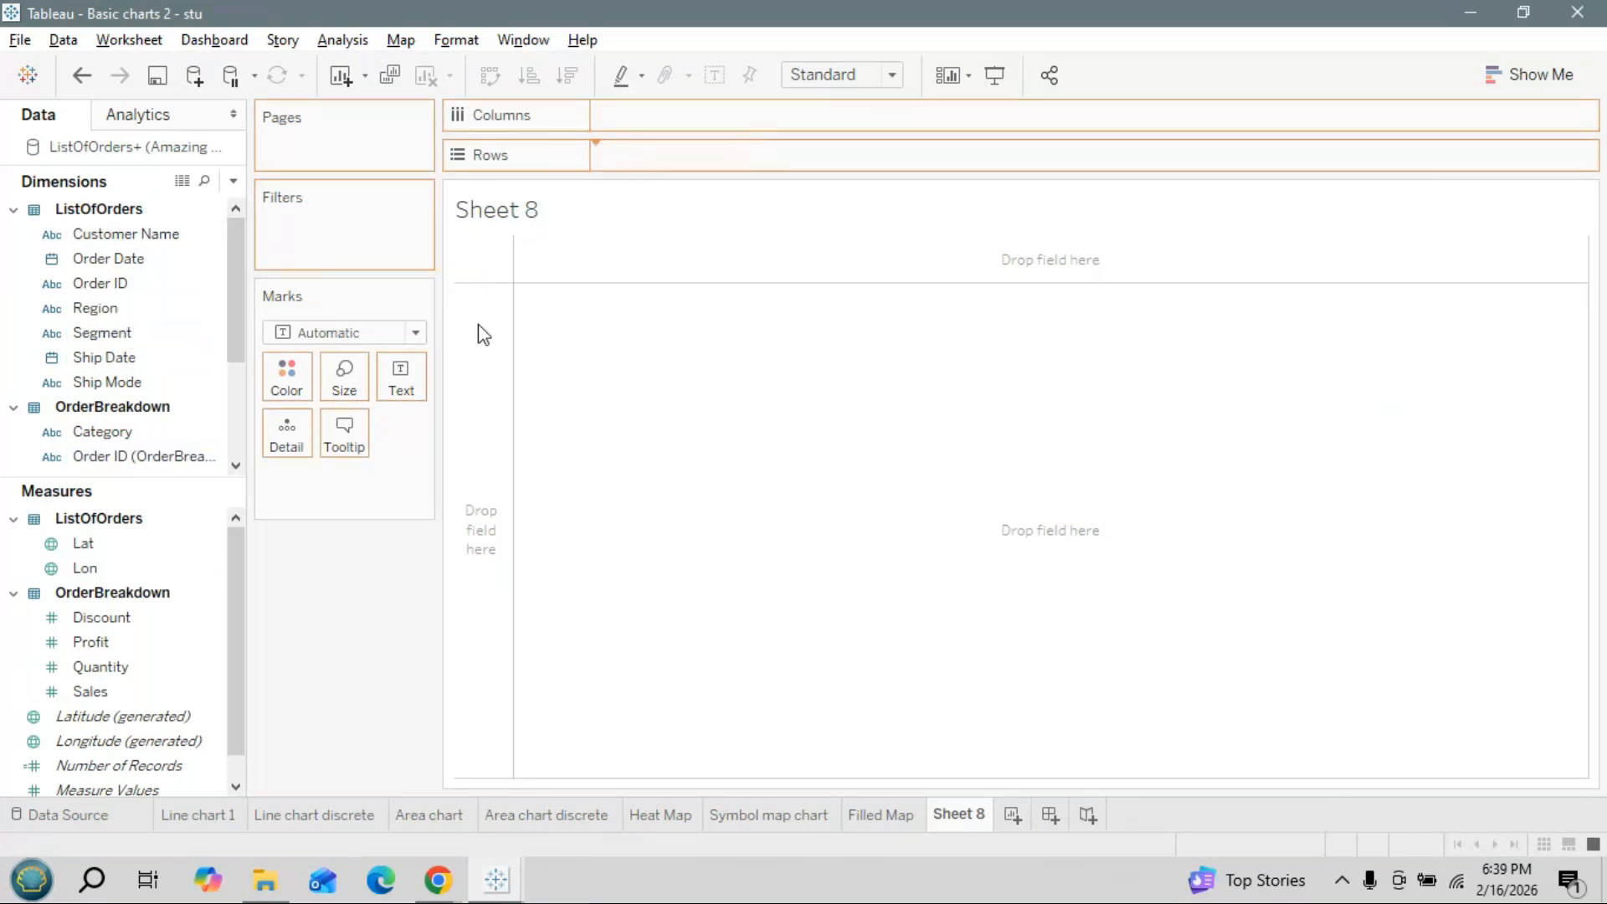
drag(107, 690, 663, 114)
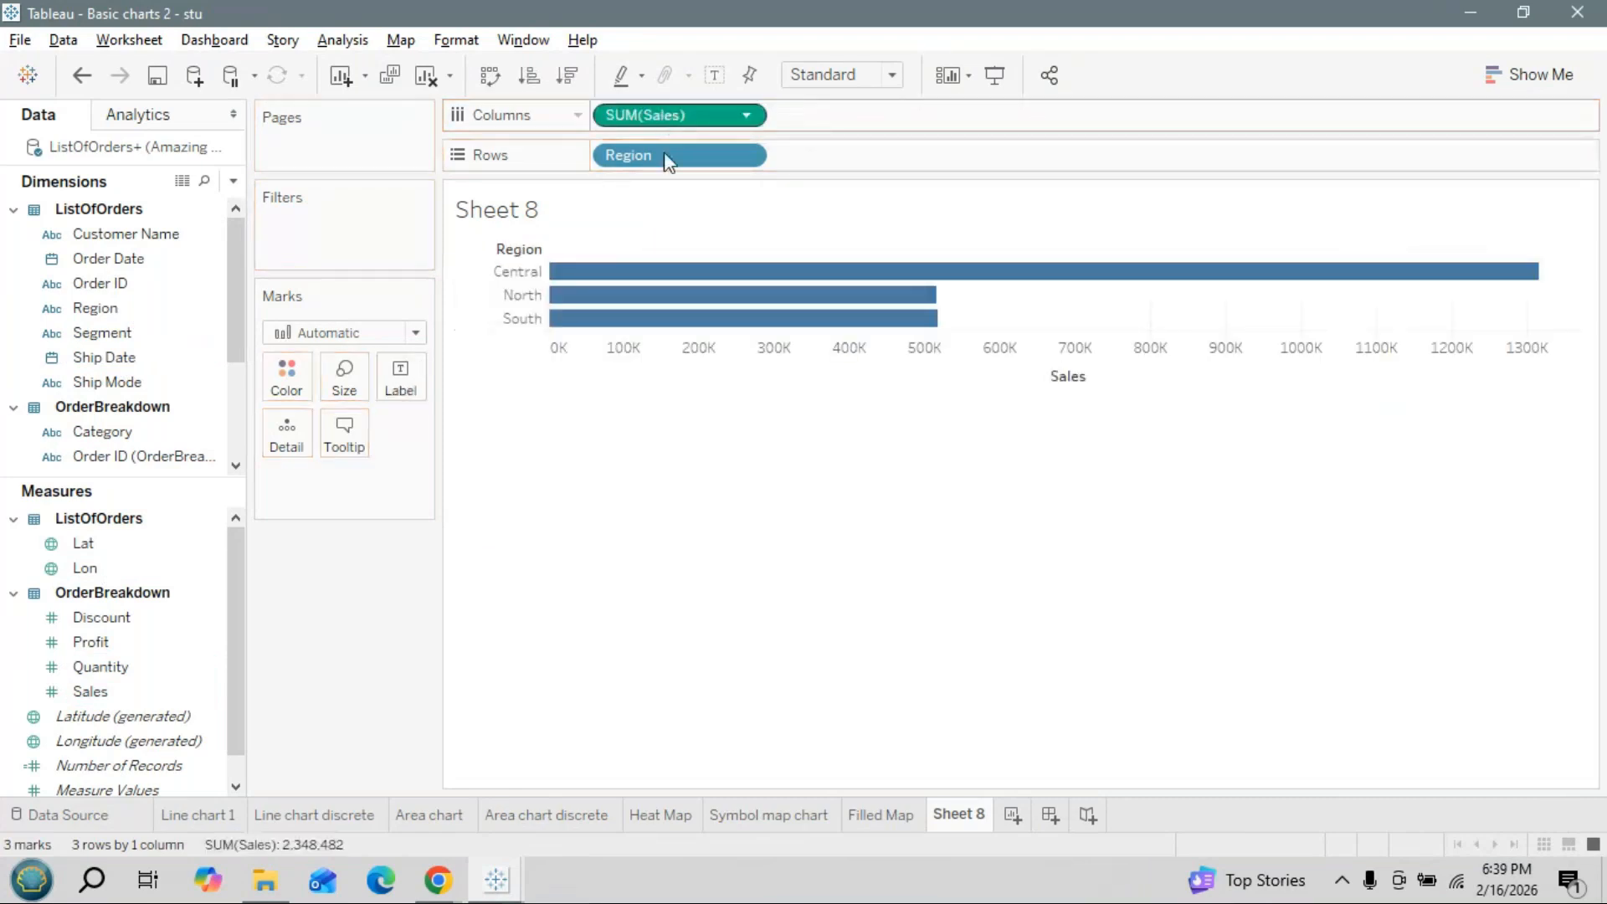
key(ctrl+1)
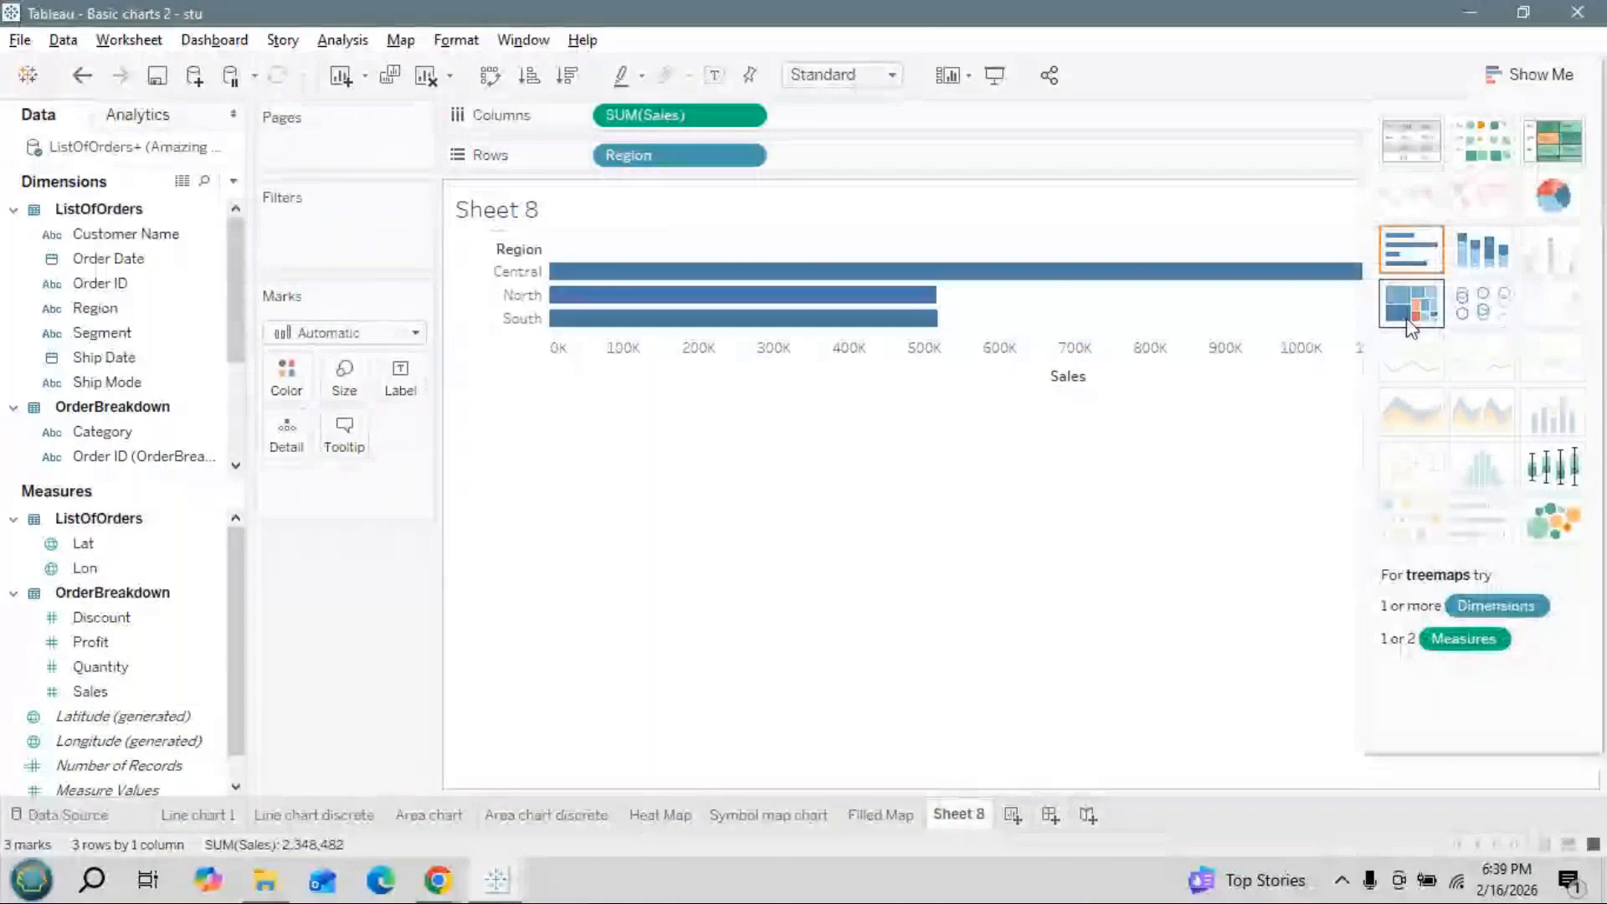
click(1409, 320)
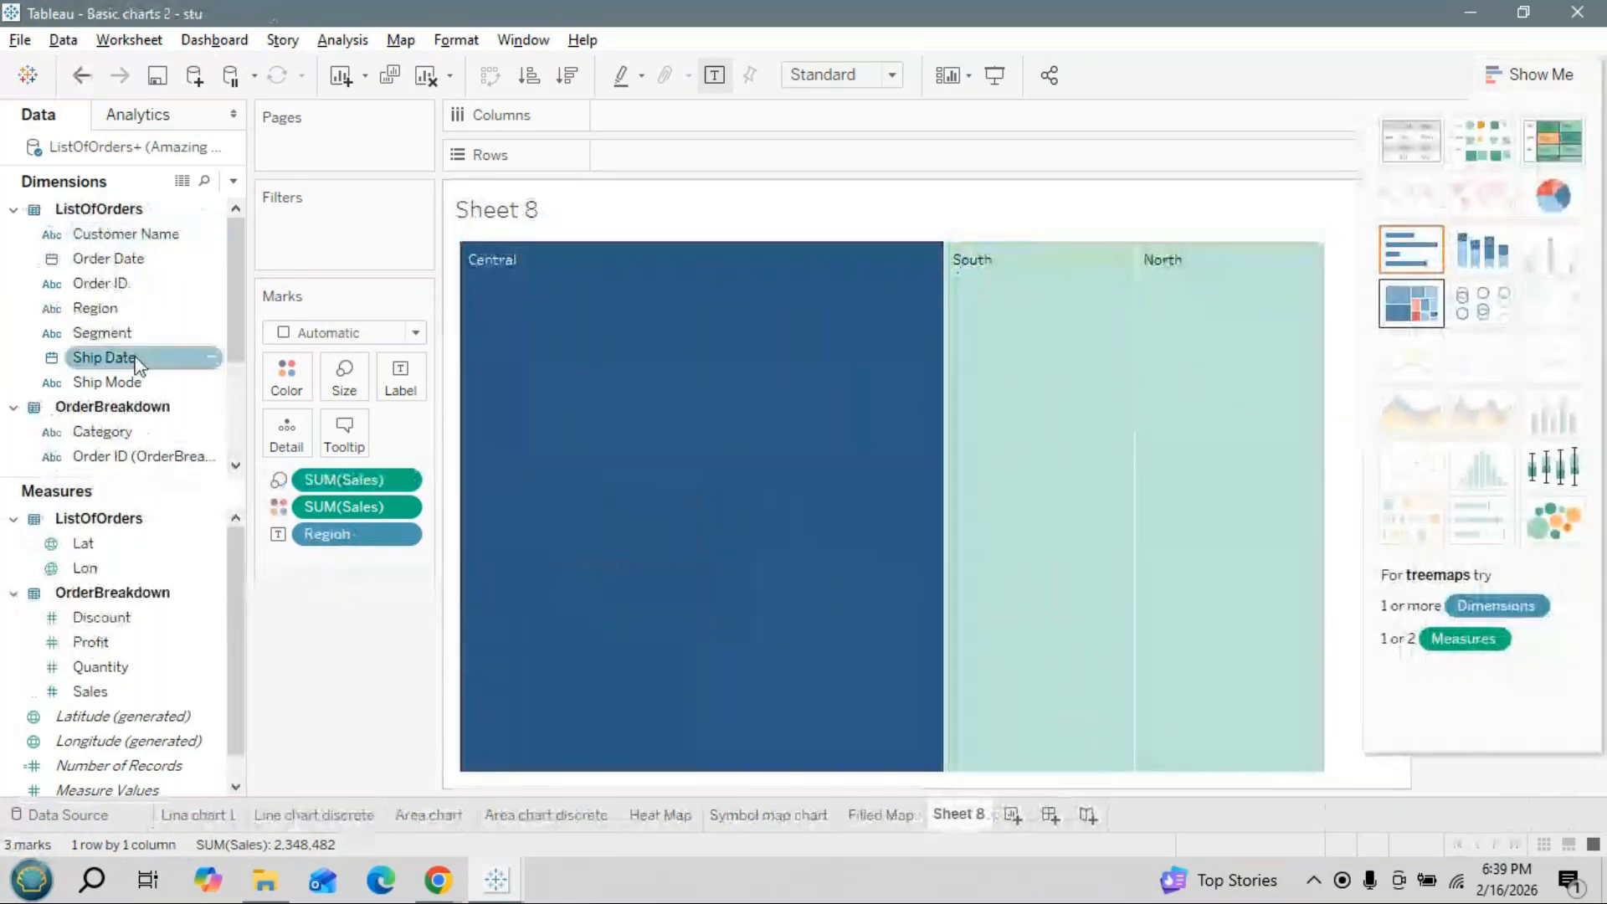
drag(237, 346, 236, 372)
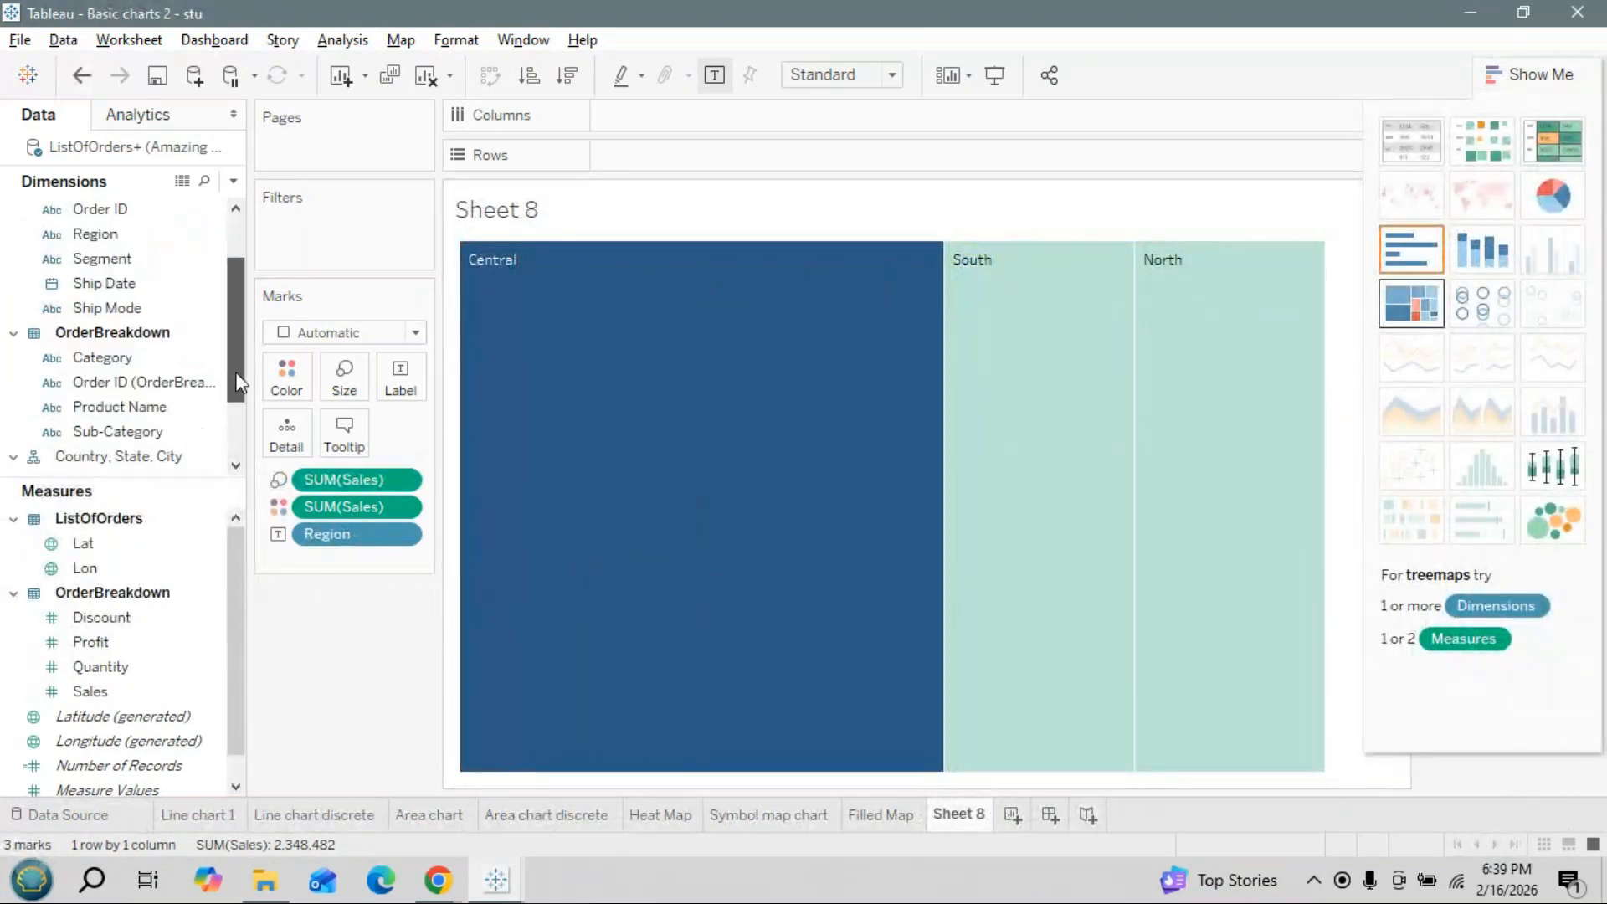
drag(115, 433, 404, 387)
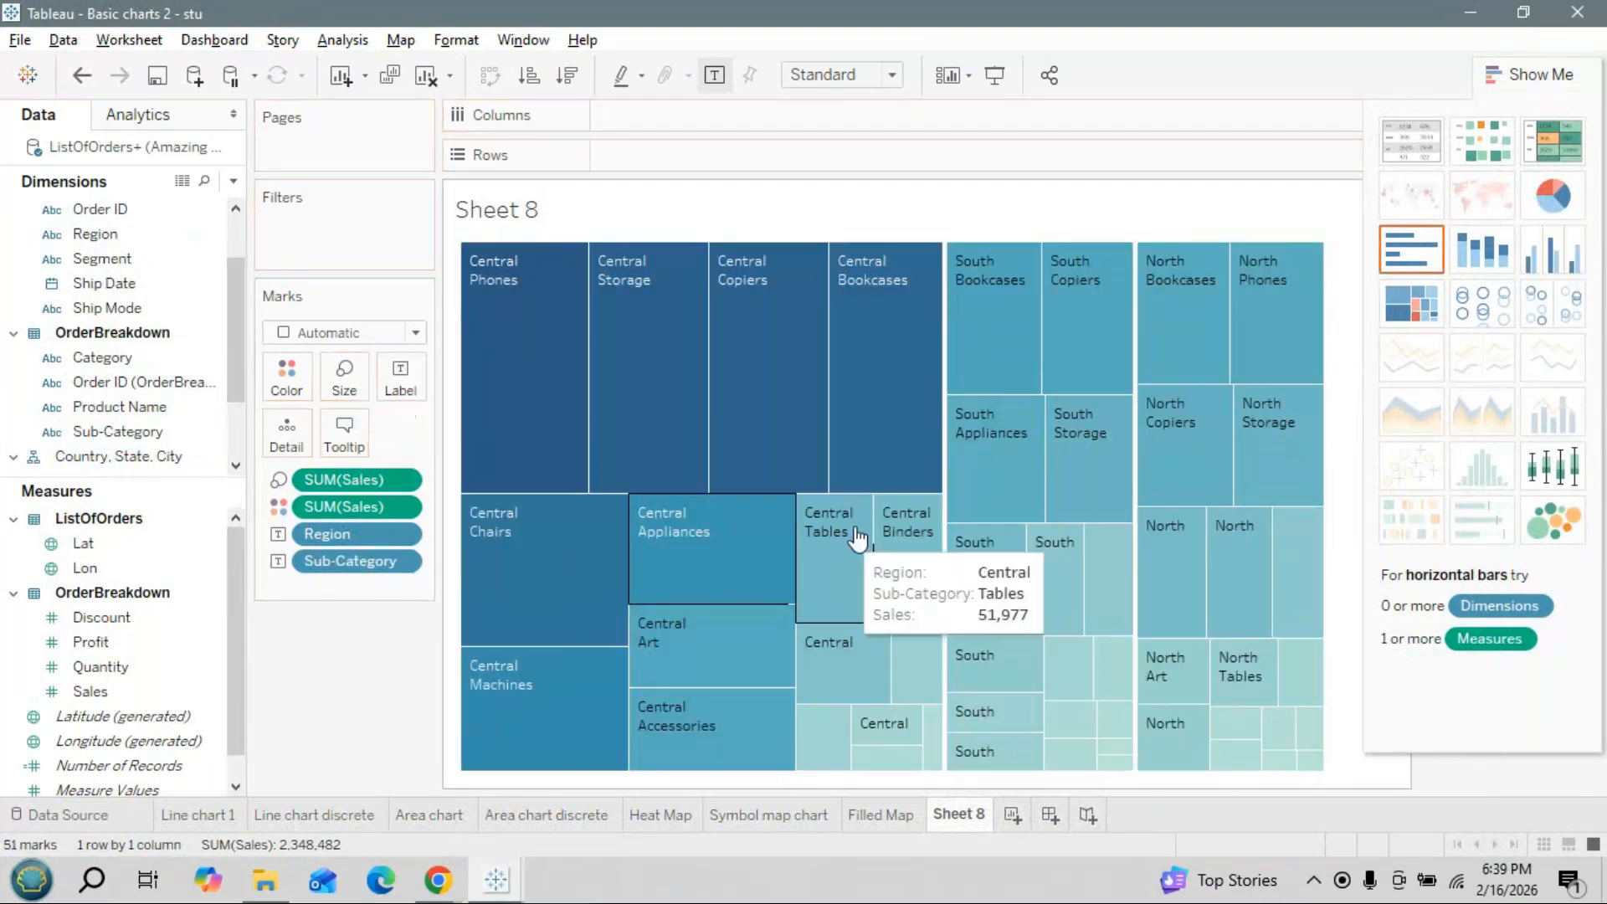
Examine the region, sub-category and sales details of individual treemap rectangles across the Central, South and North regions
mouse_move(676, 389)
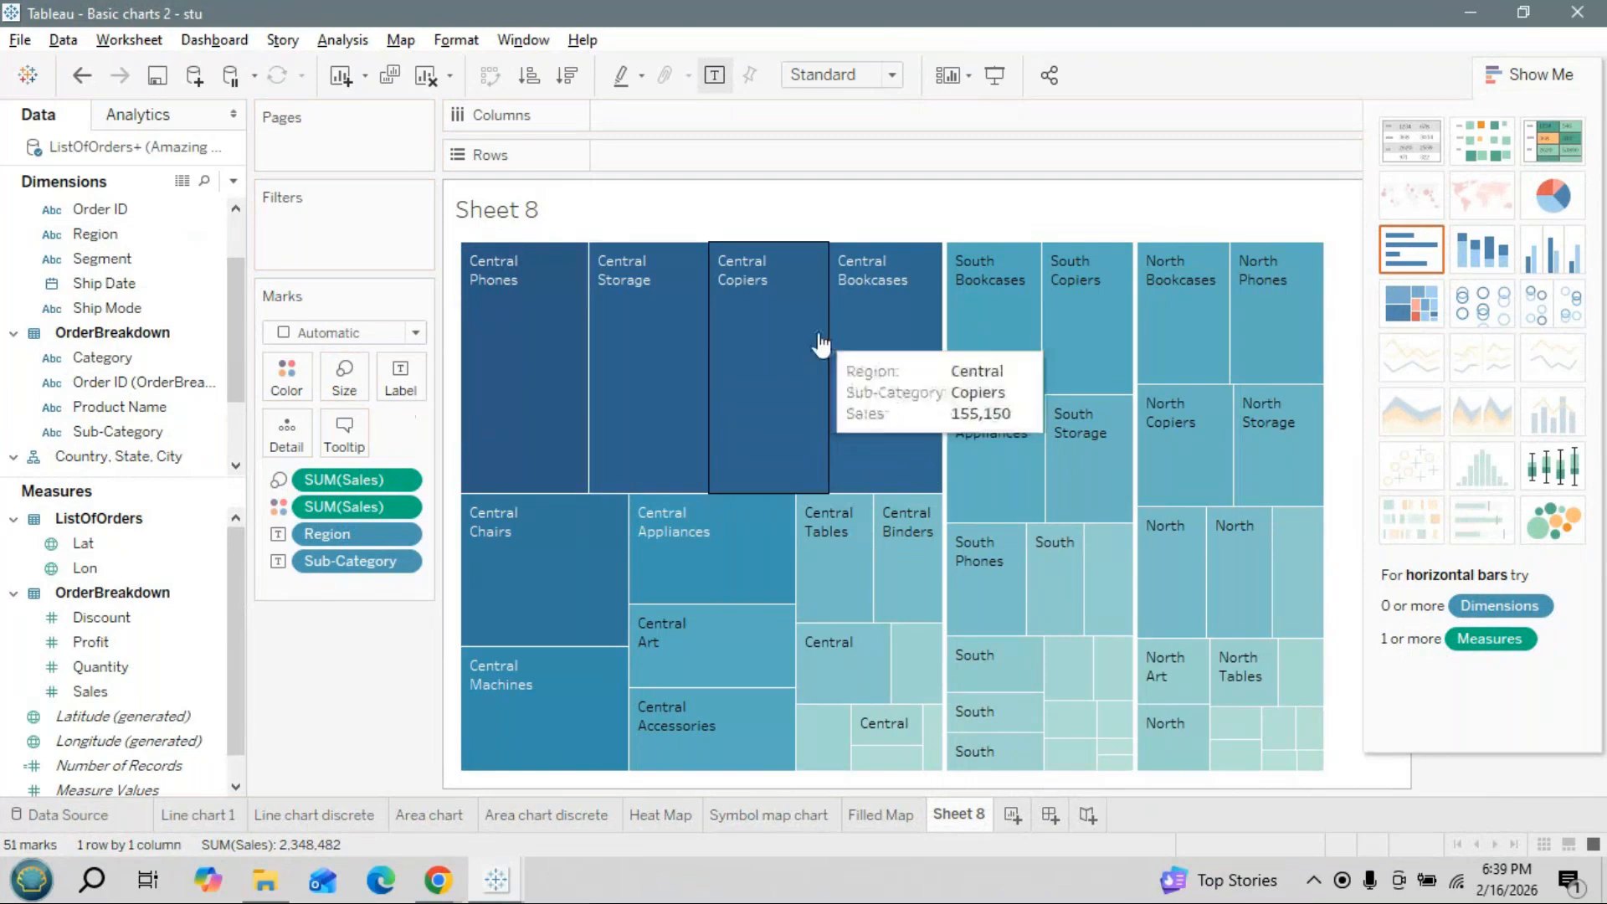
mouse_move(557, 358)
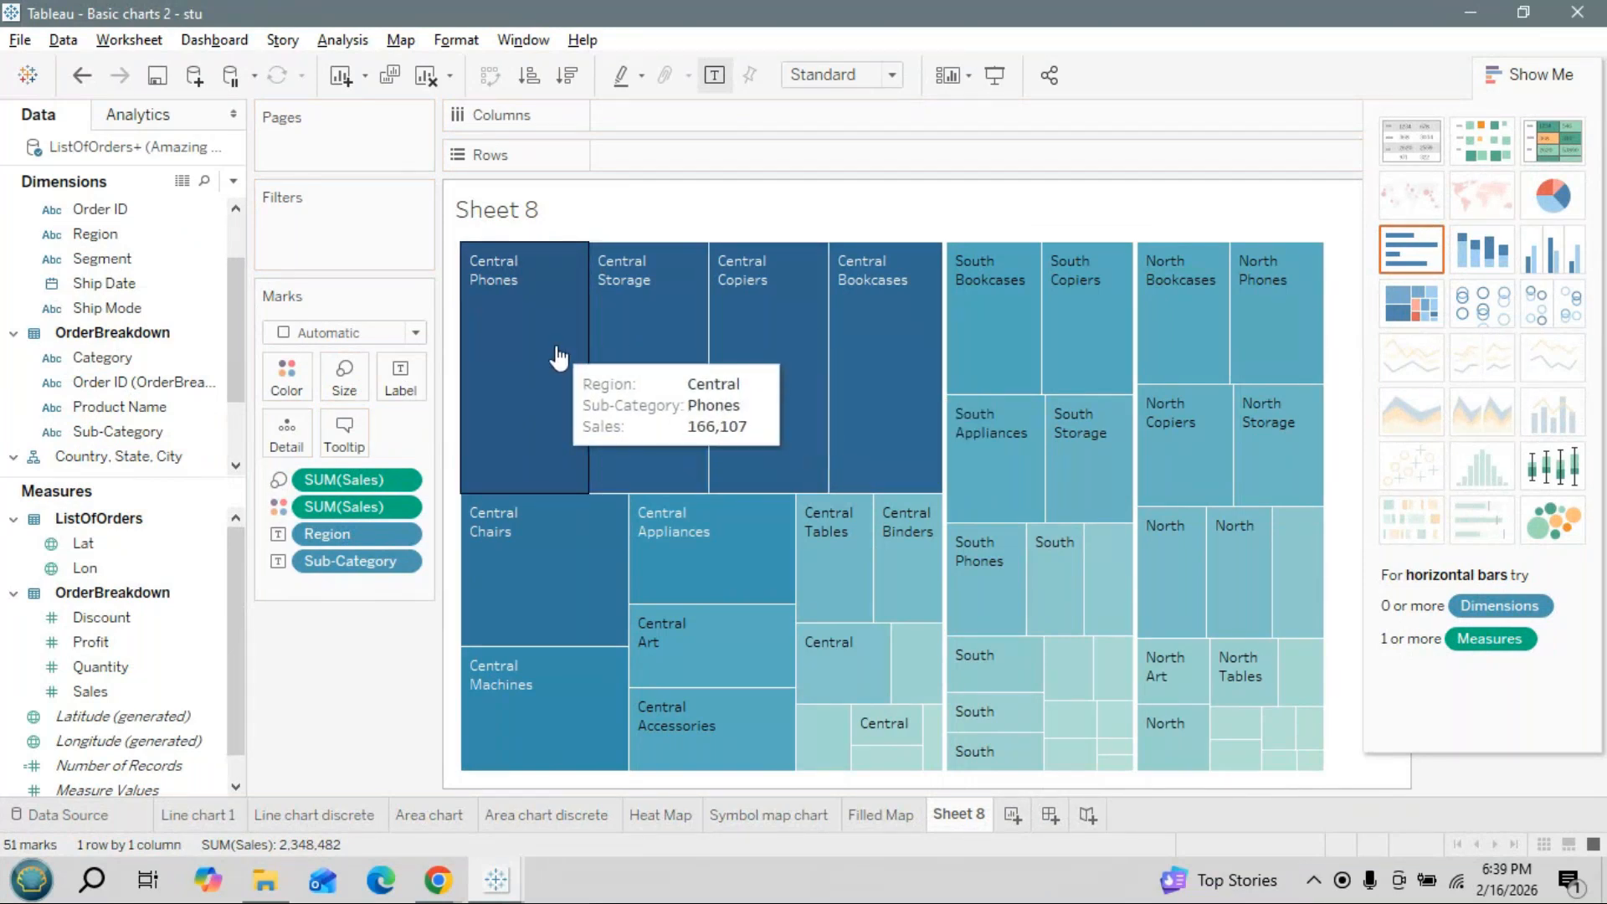
mouse_move(870, 343)
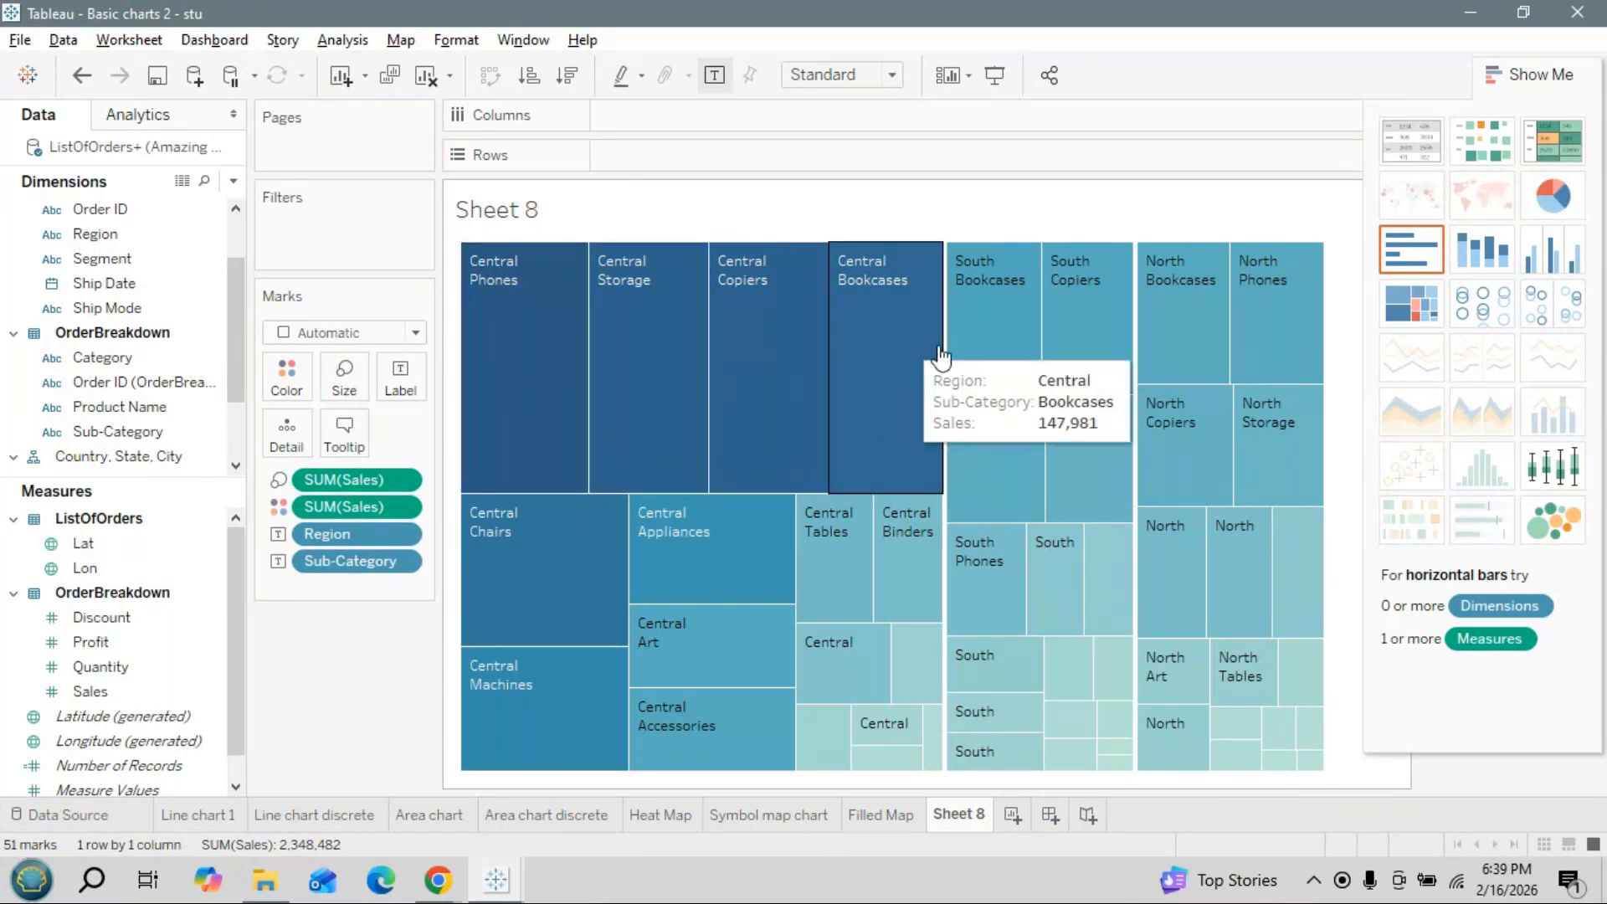
mouse_move(1053, 341)
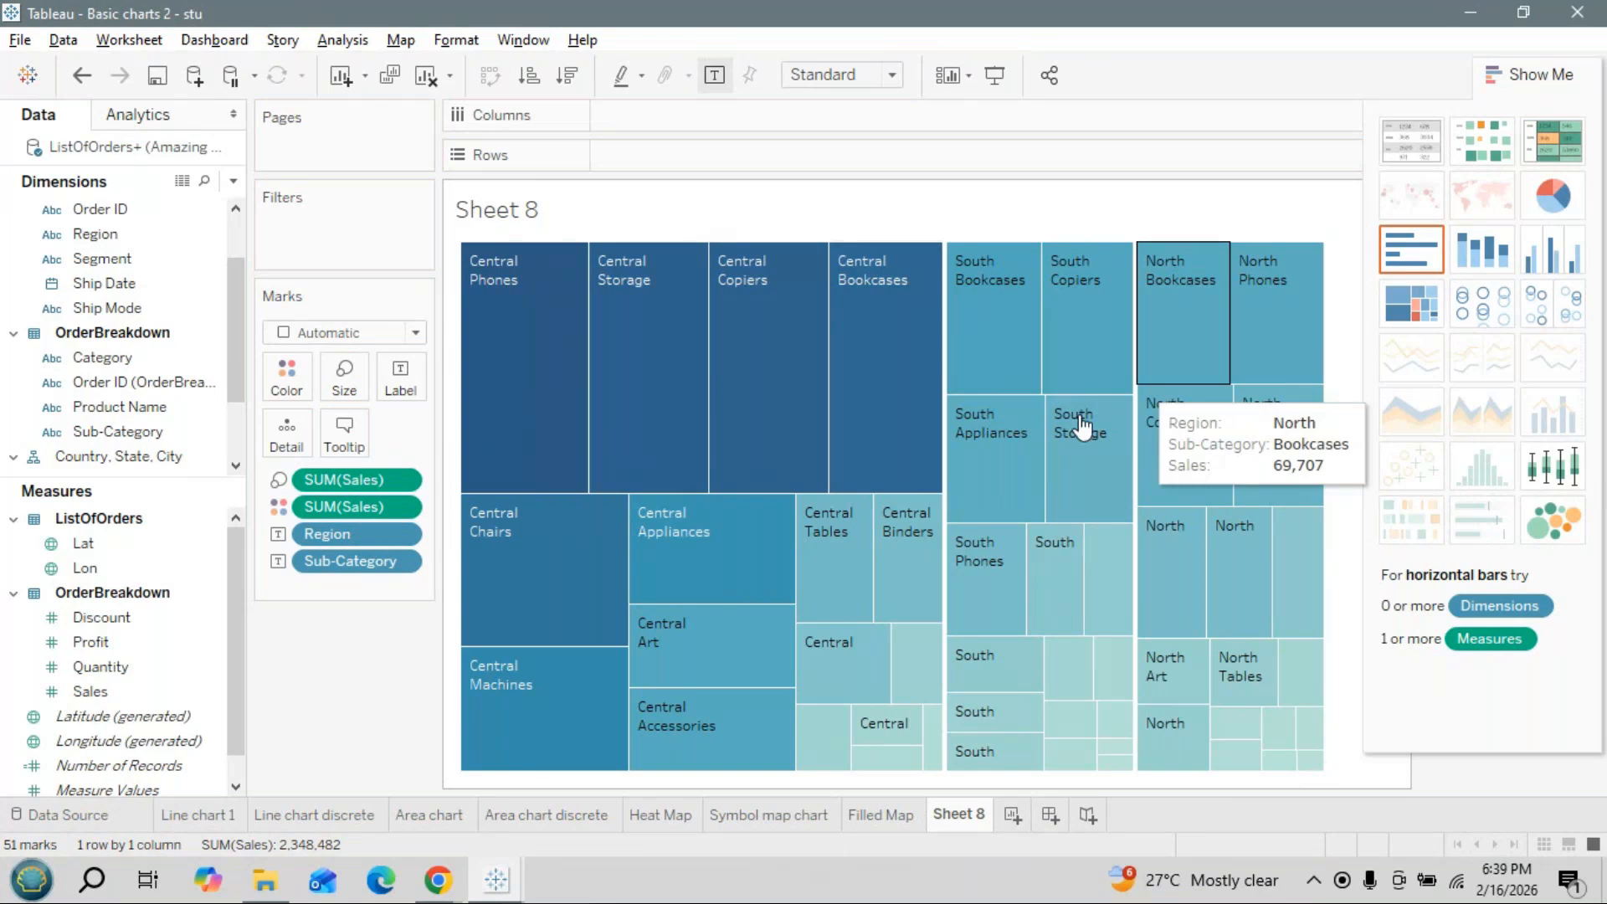
mouse_move(1008, 623)
mouse_move(1030, 669)
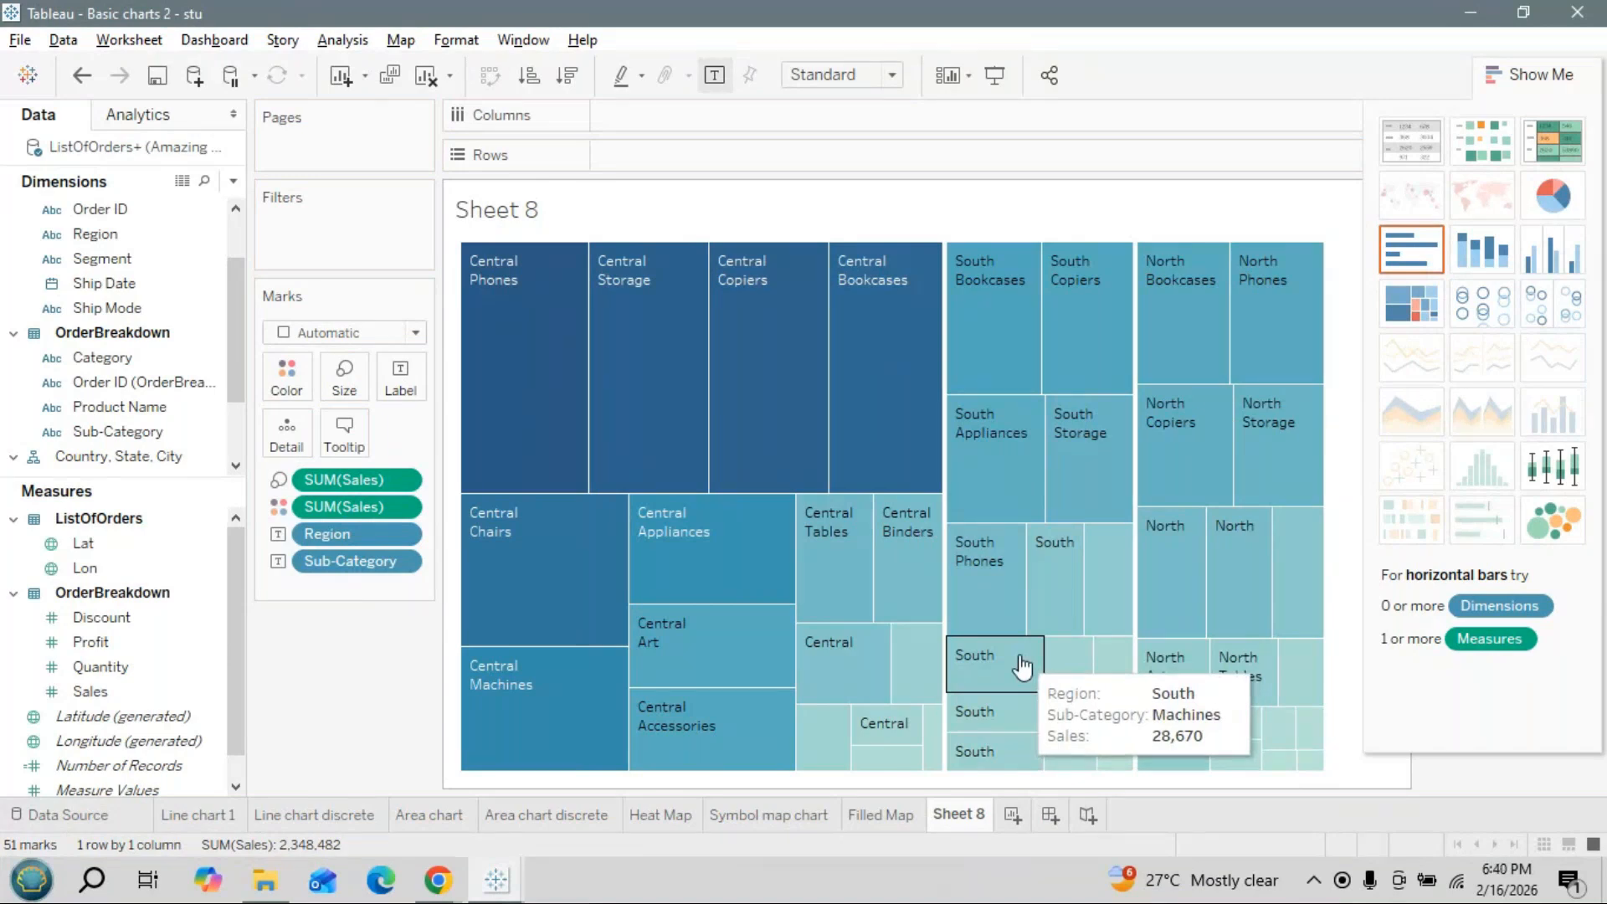
mouse_move(655, 259)
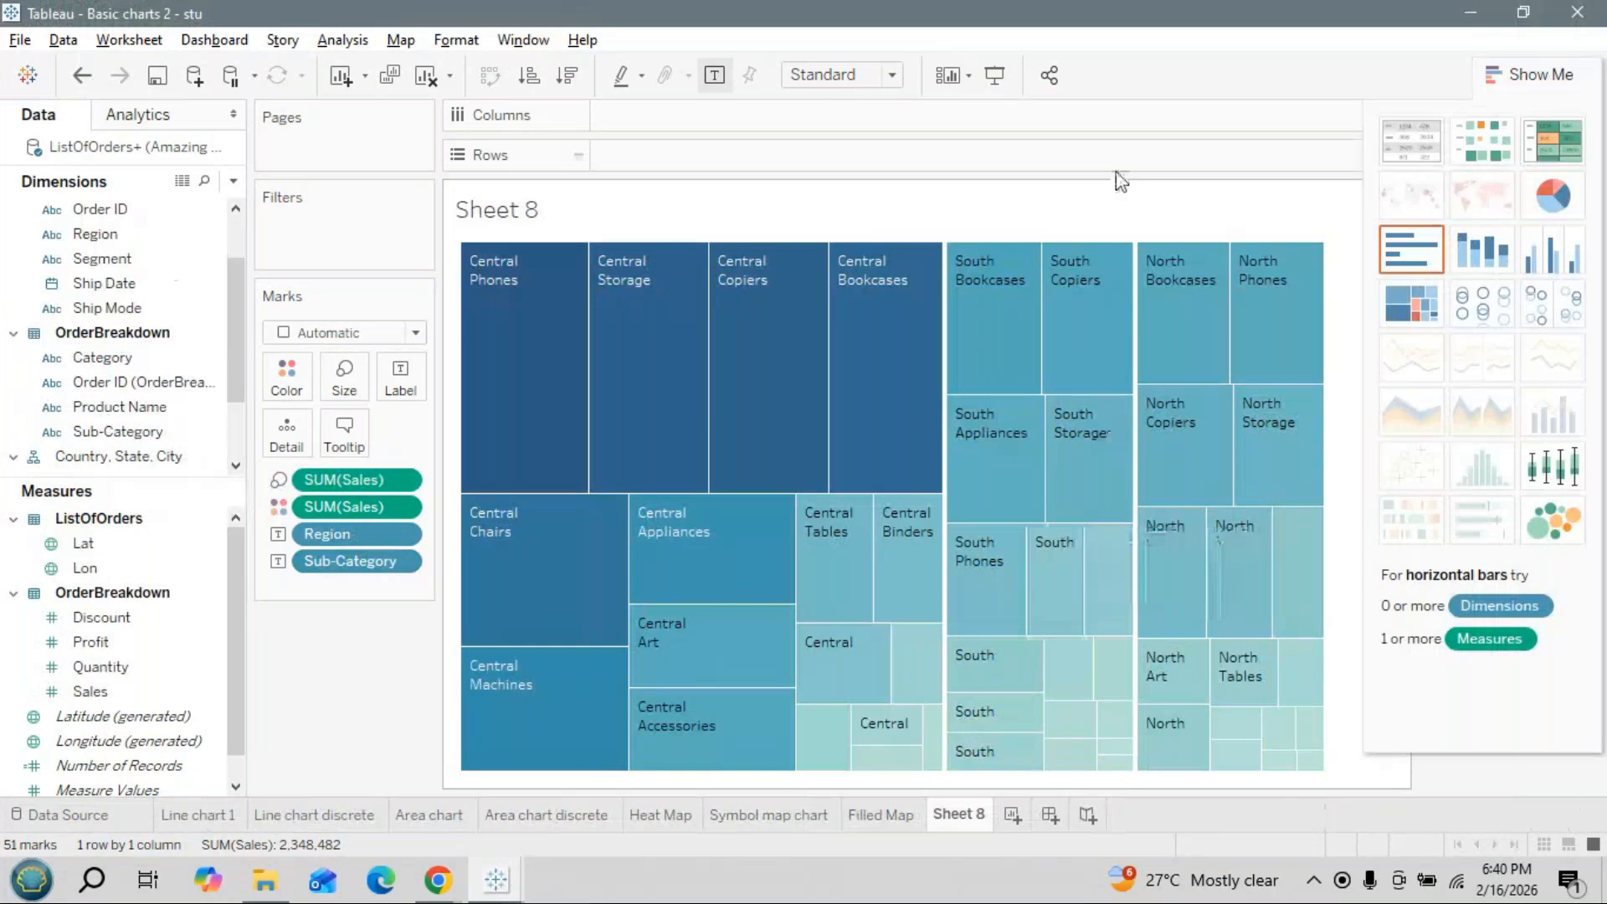
mouse_move(1016, 339)
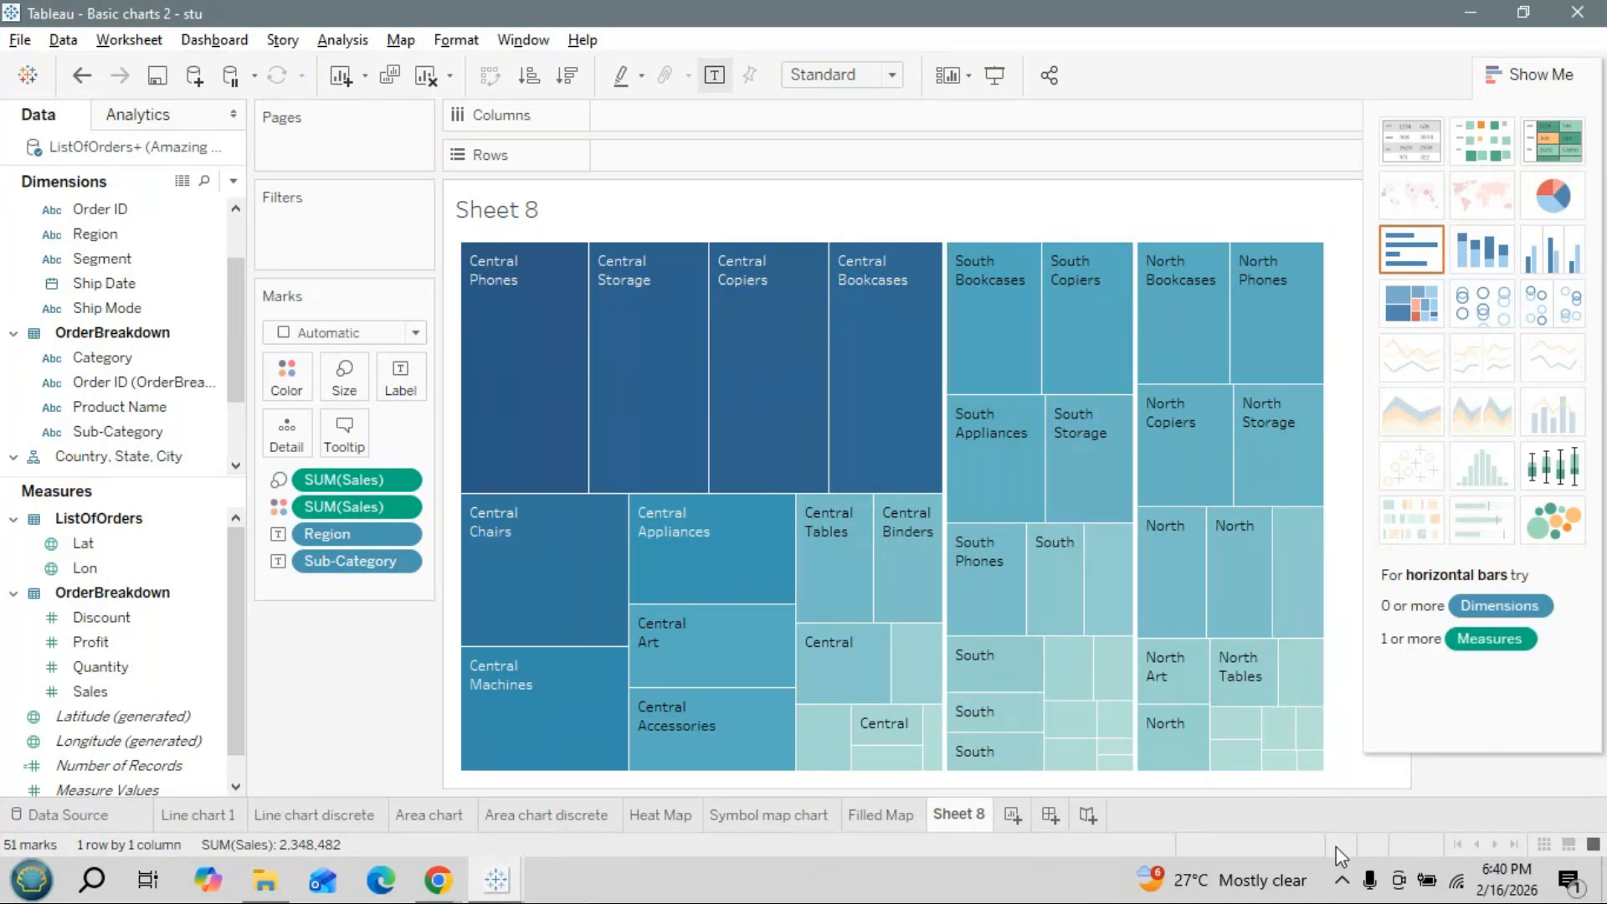
Set the system speaker volume to 48
click(1343, 880)
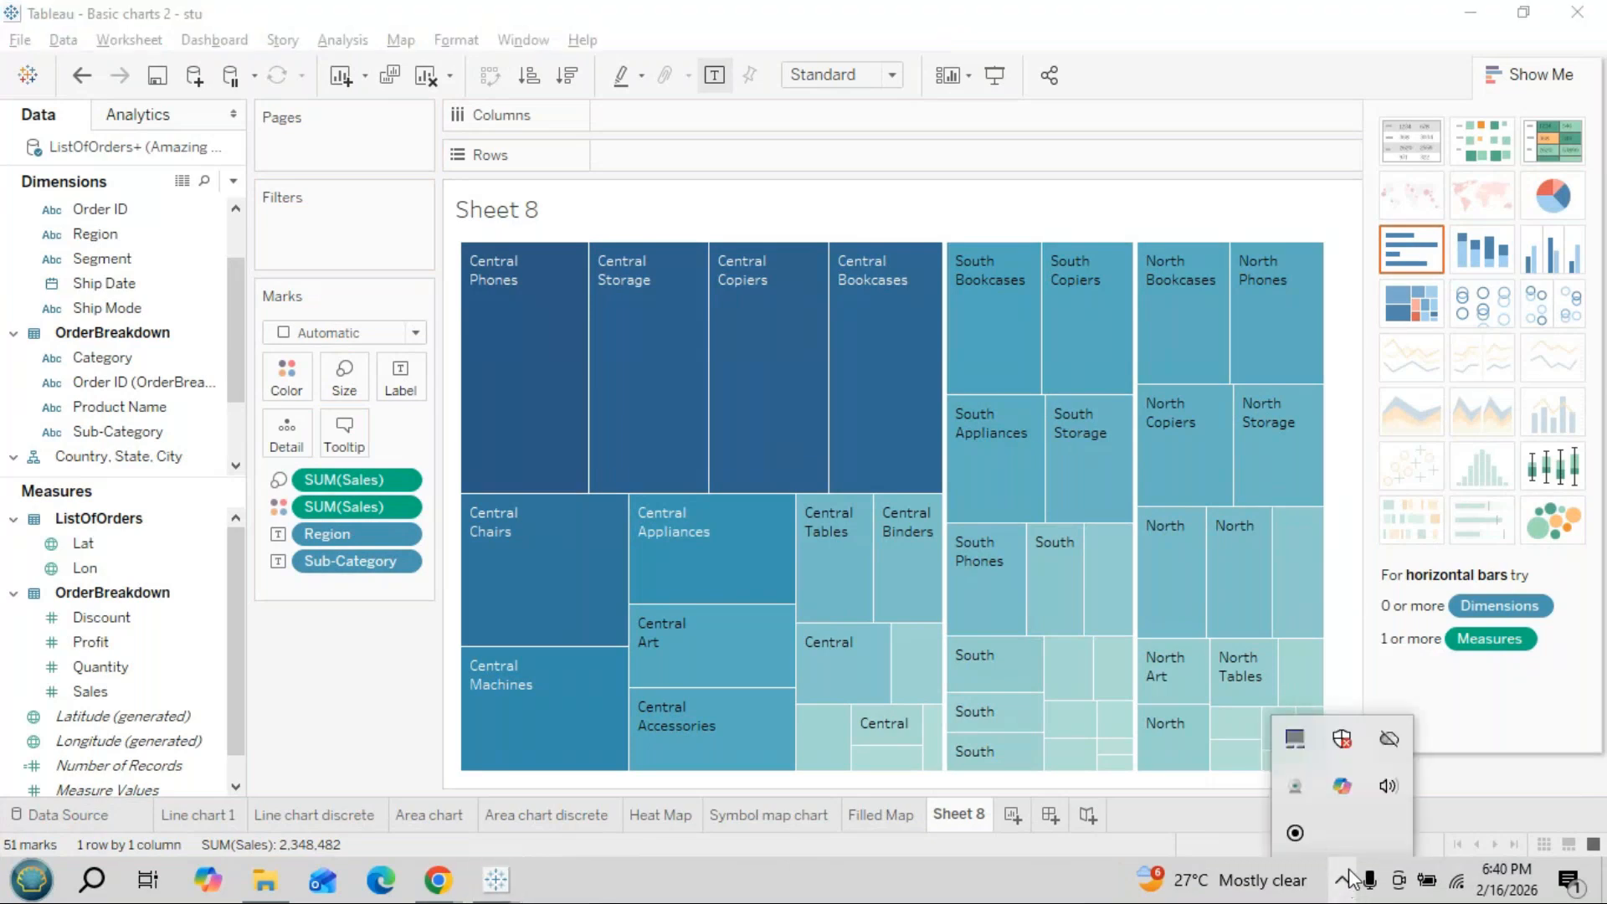
click(1387, 787)
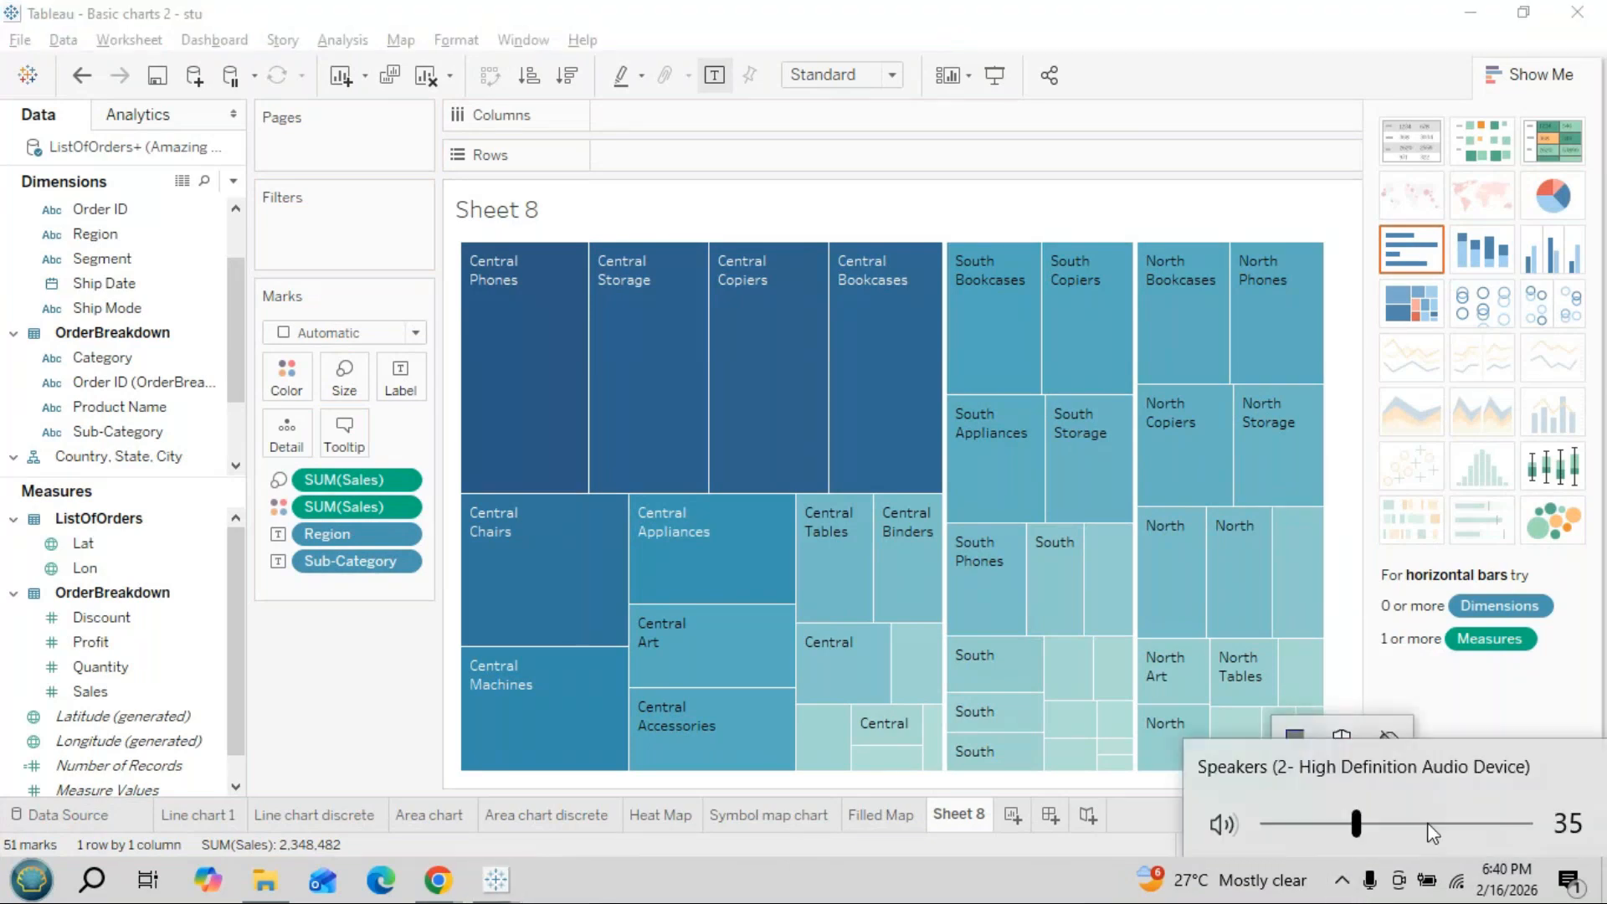
drag(1358, 824, 1394, 815)
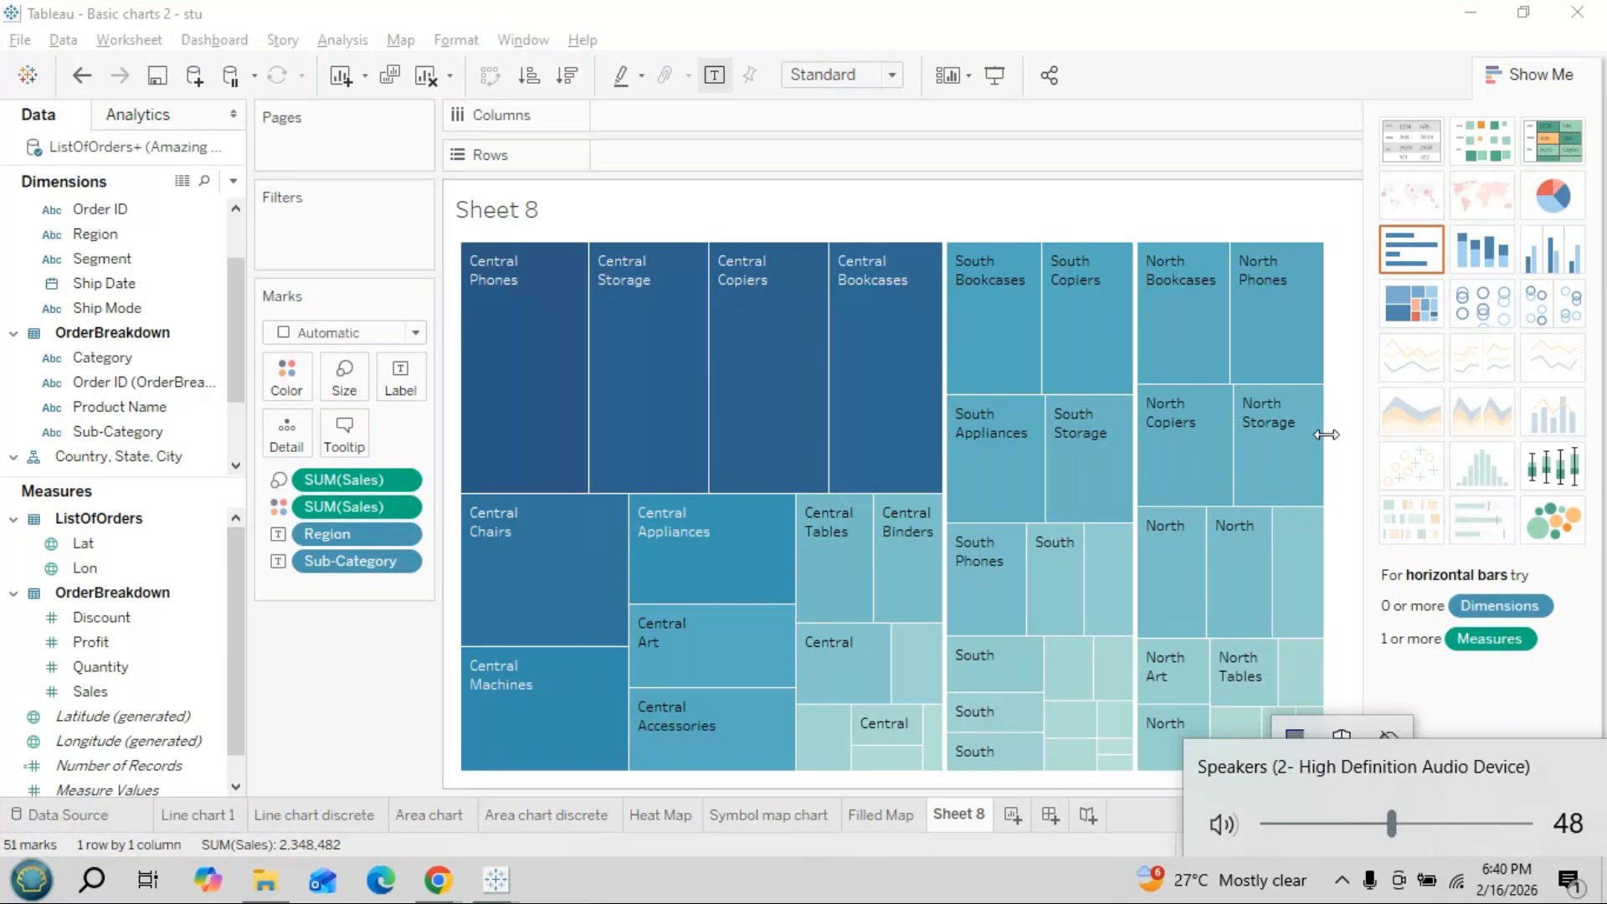
click(1188, 36)
Hide the chart type suggestions and apply the Red-Gold palette to the treemap's Sales colours
mouse_move(1258, 285)
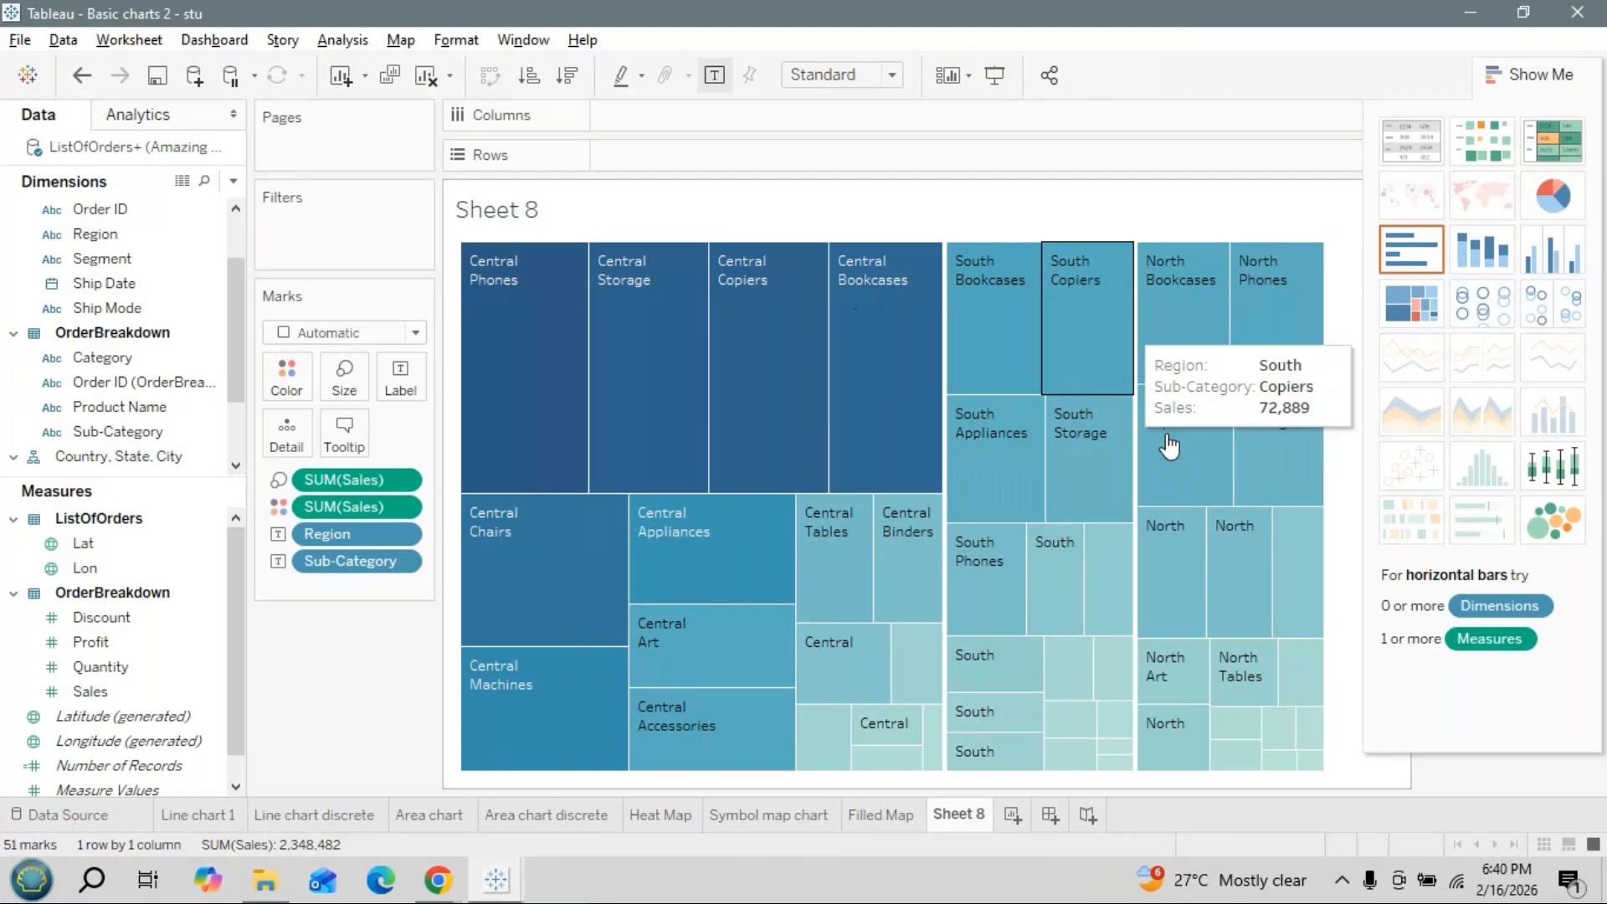
click(1544, 77)
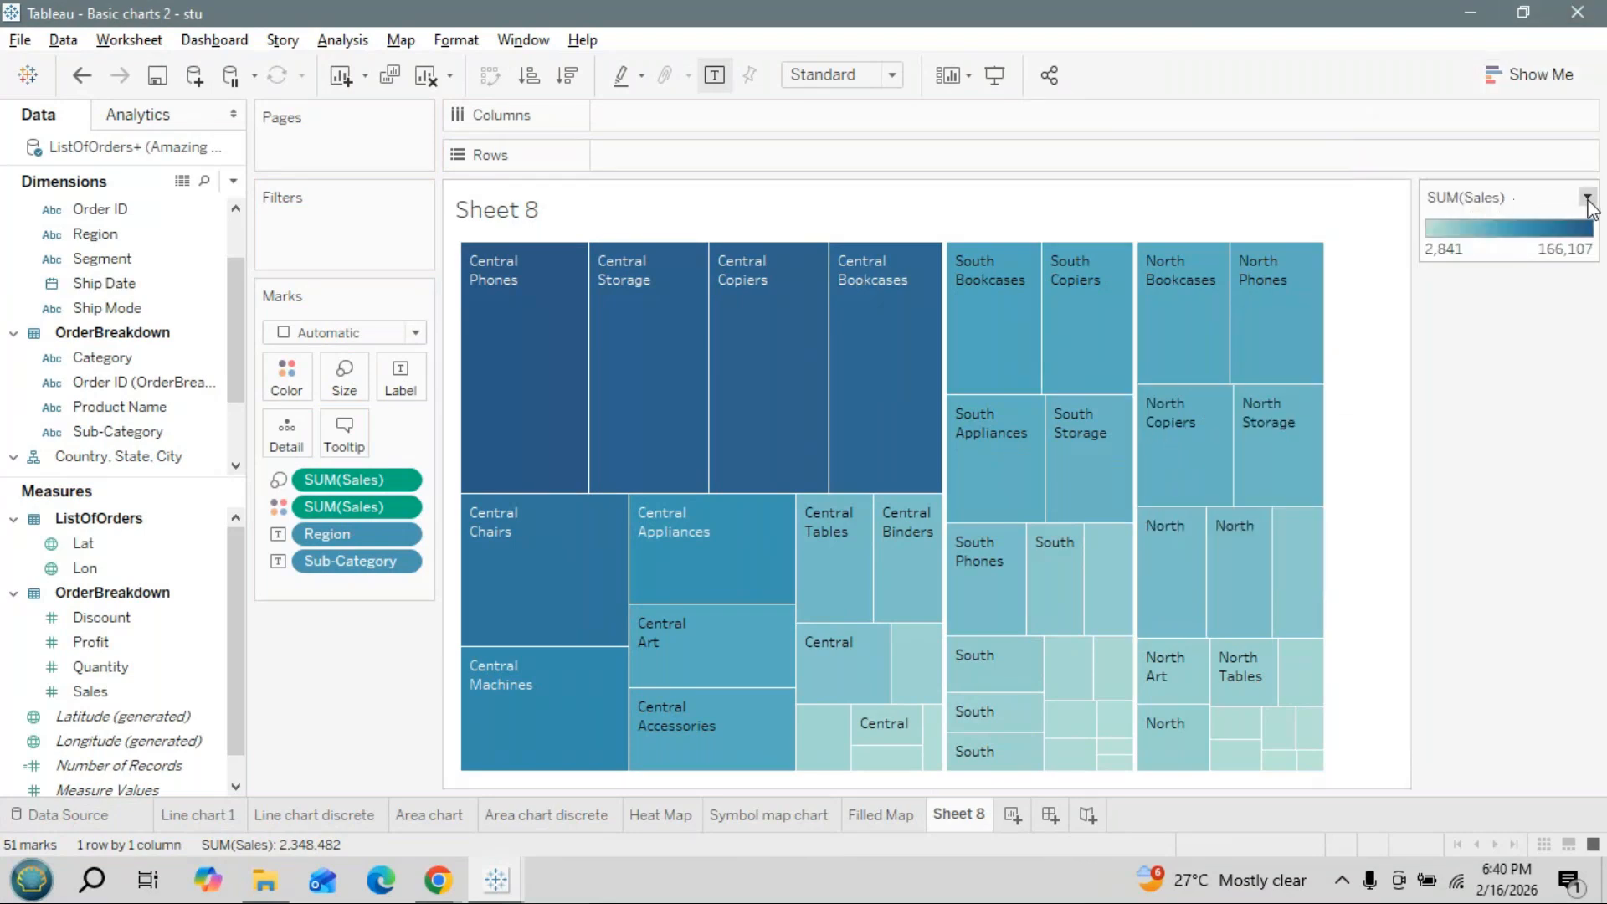
click(1587, 197)
click(1490, 222)
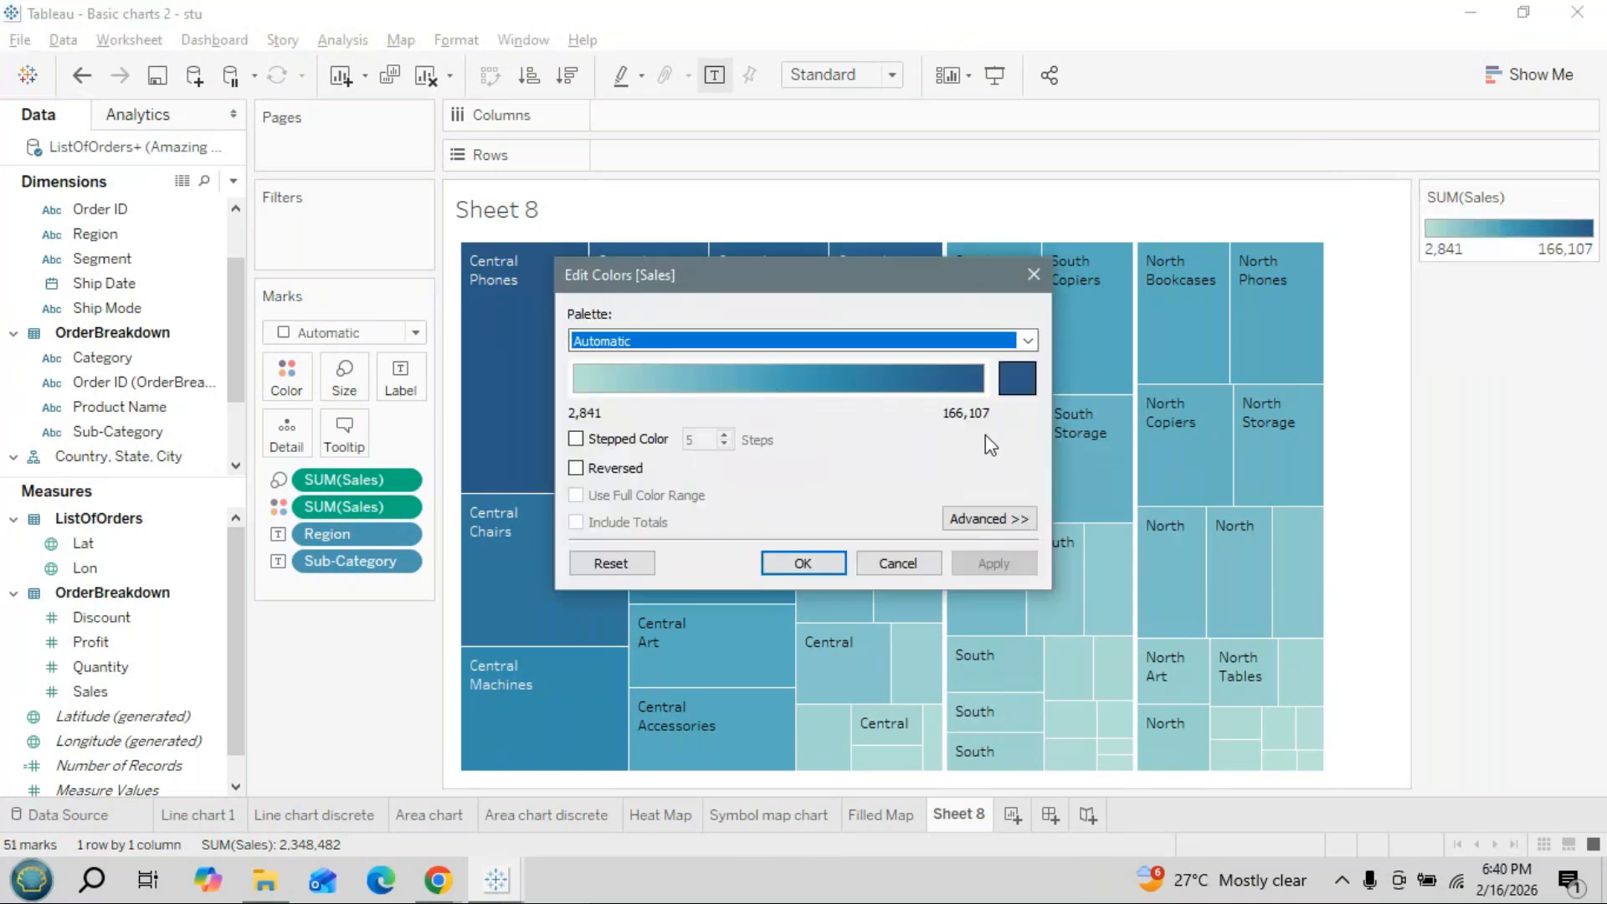
click(1036, 344)
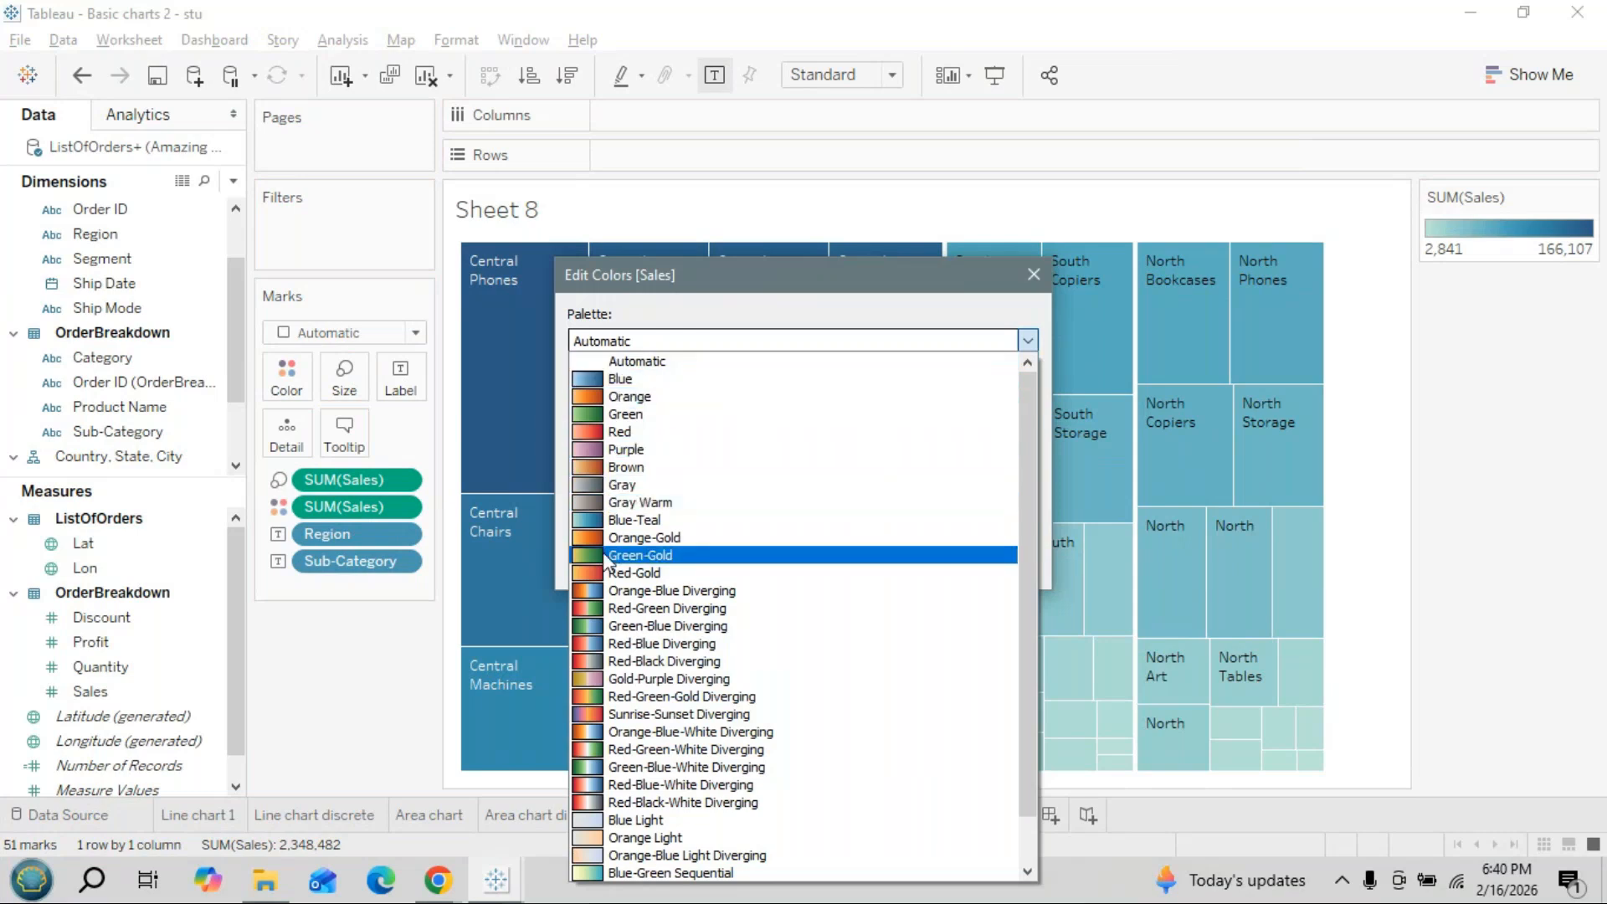
click(634, 578)
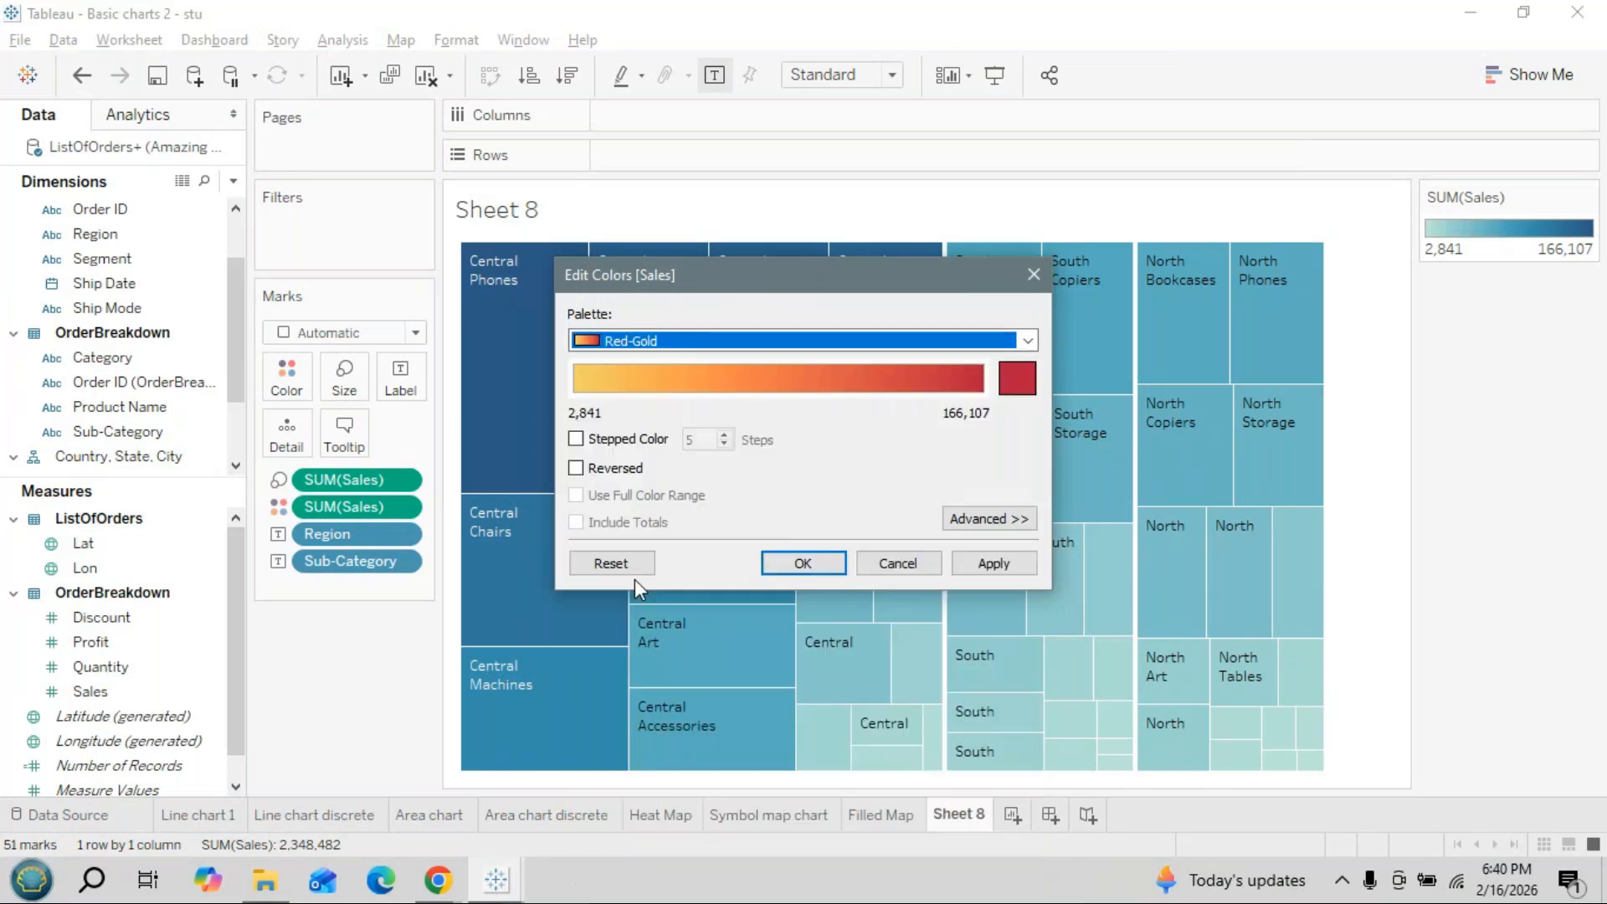
click(994, 563)
click(802, 564)
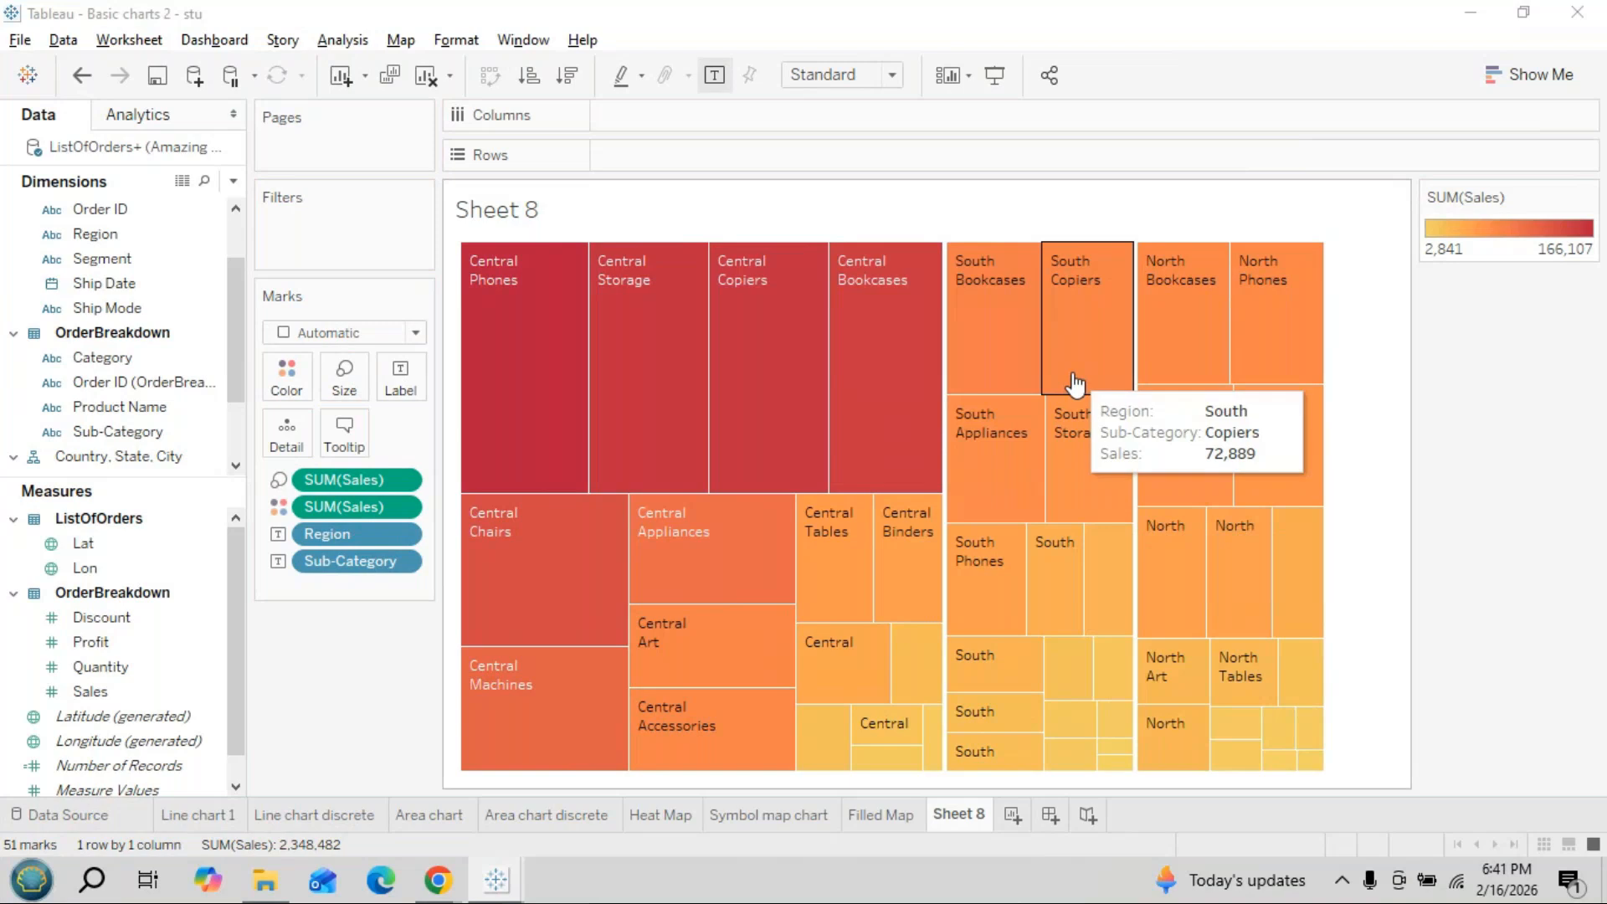
Consult the Tree map 2 reference sheet, then split the Sheet 8 treemap by Region in Rows and fit it to the entire view
key(alt+Tab)
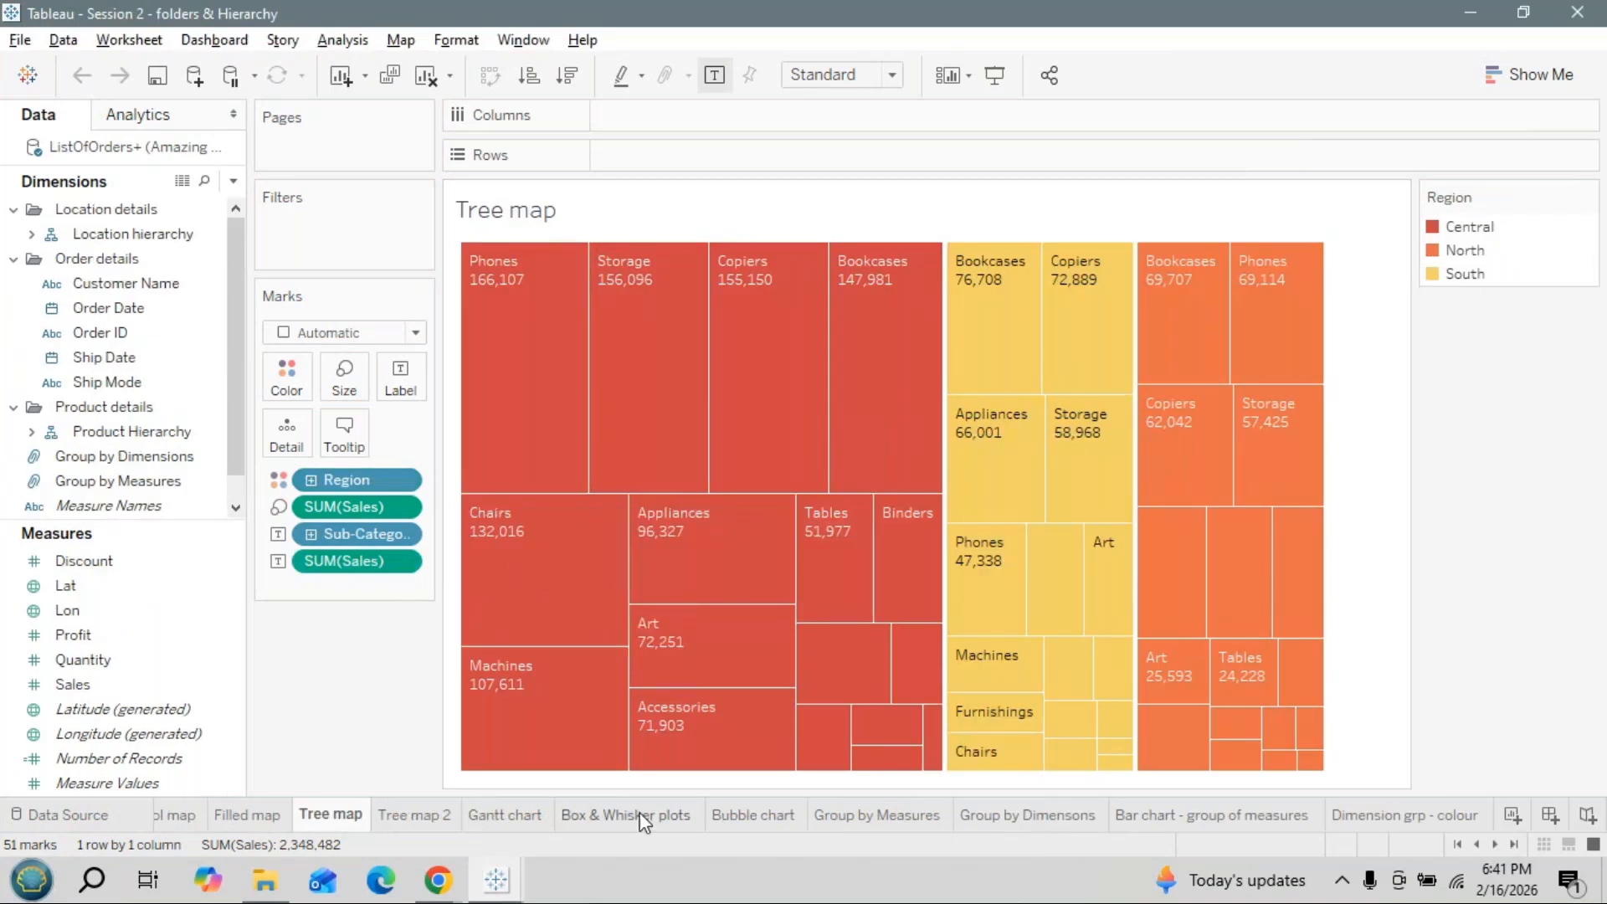
click(437, 815)
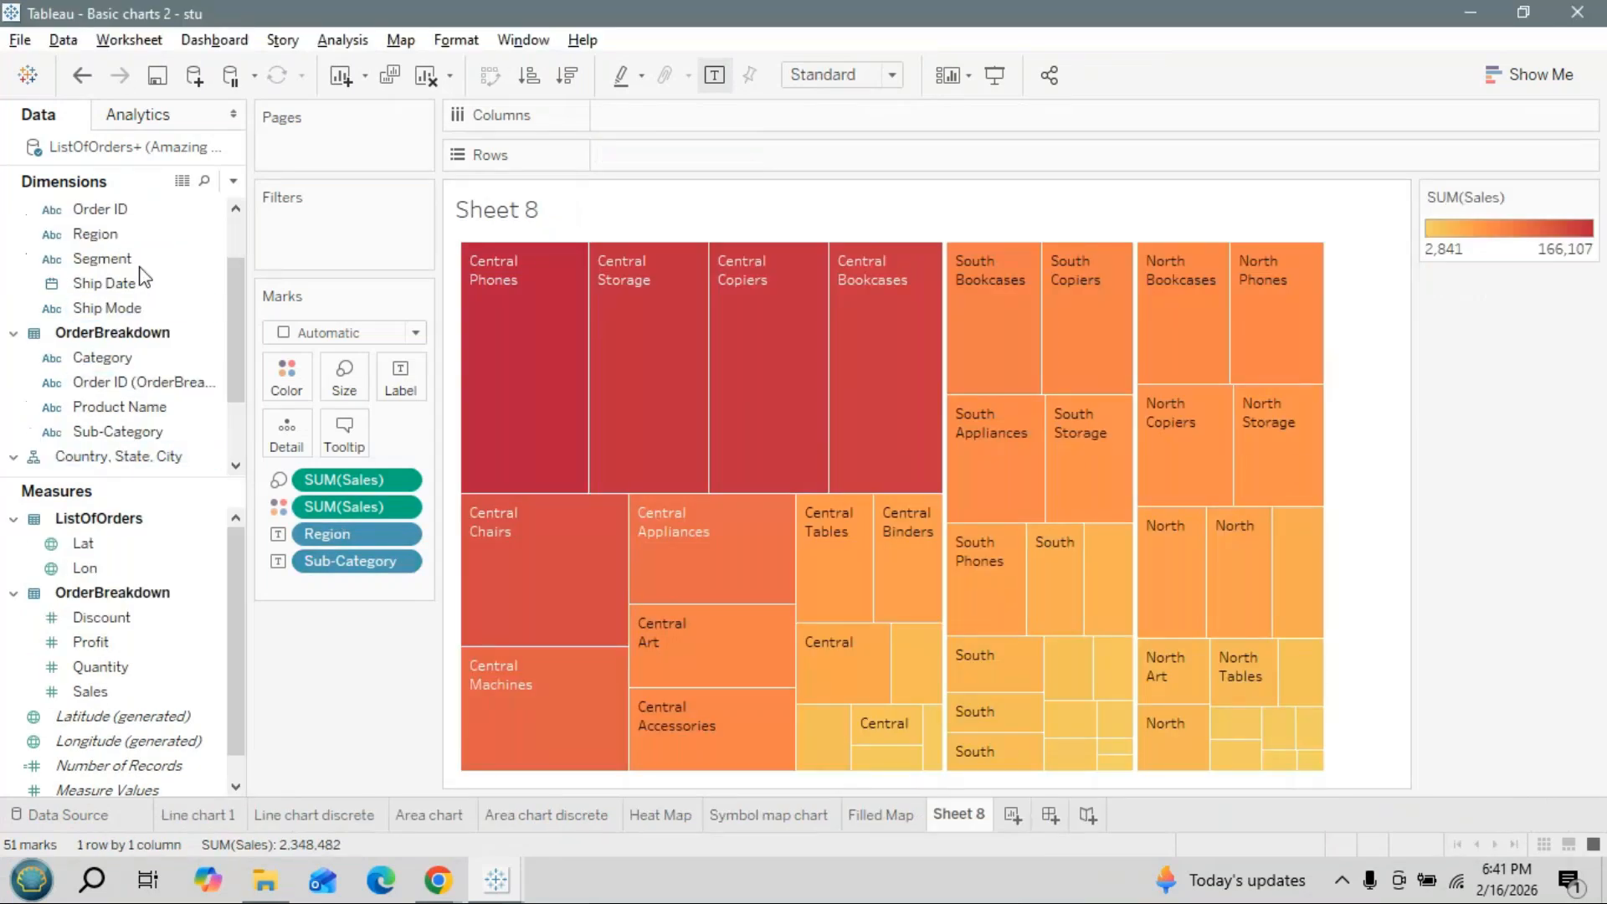
drag(126, 235, 705, 150)
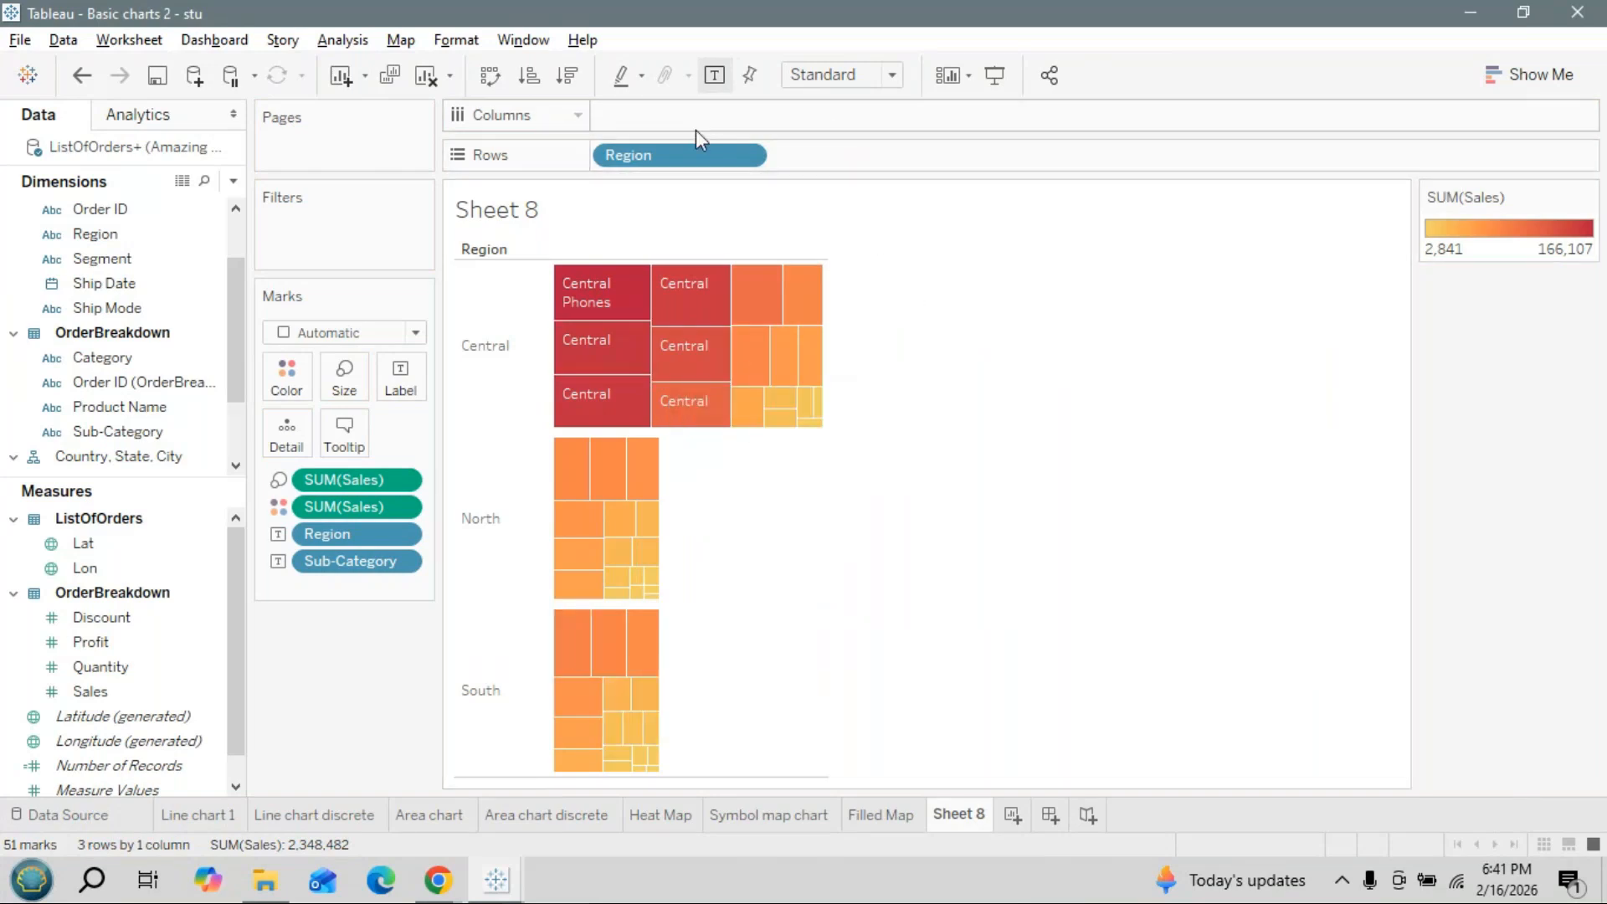
click(894, 74)
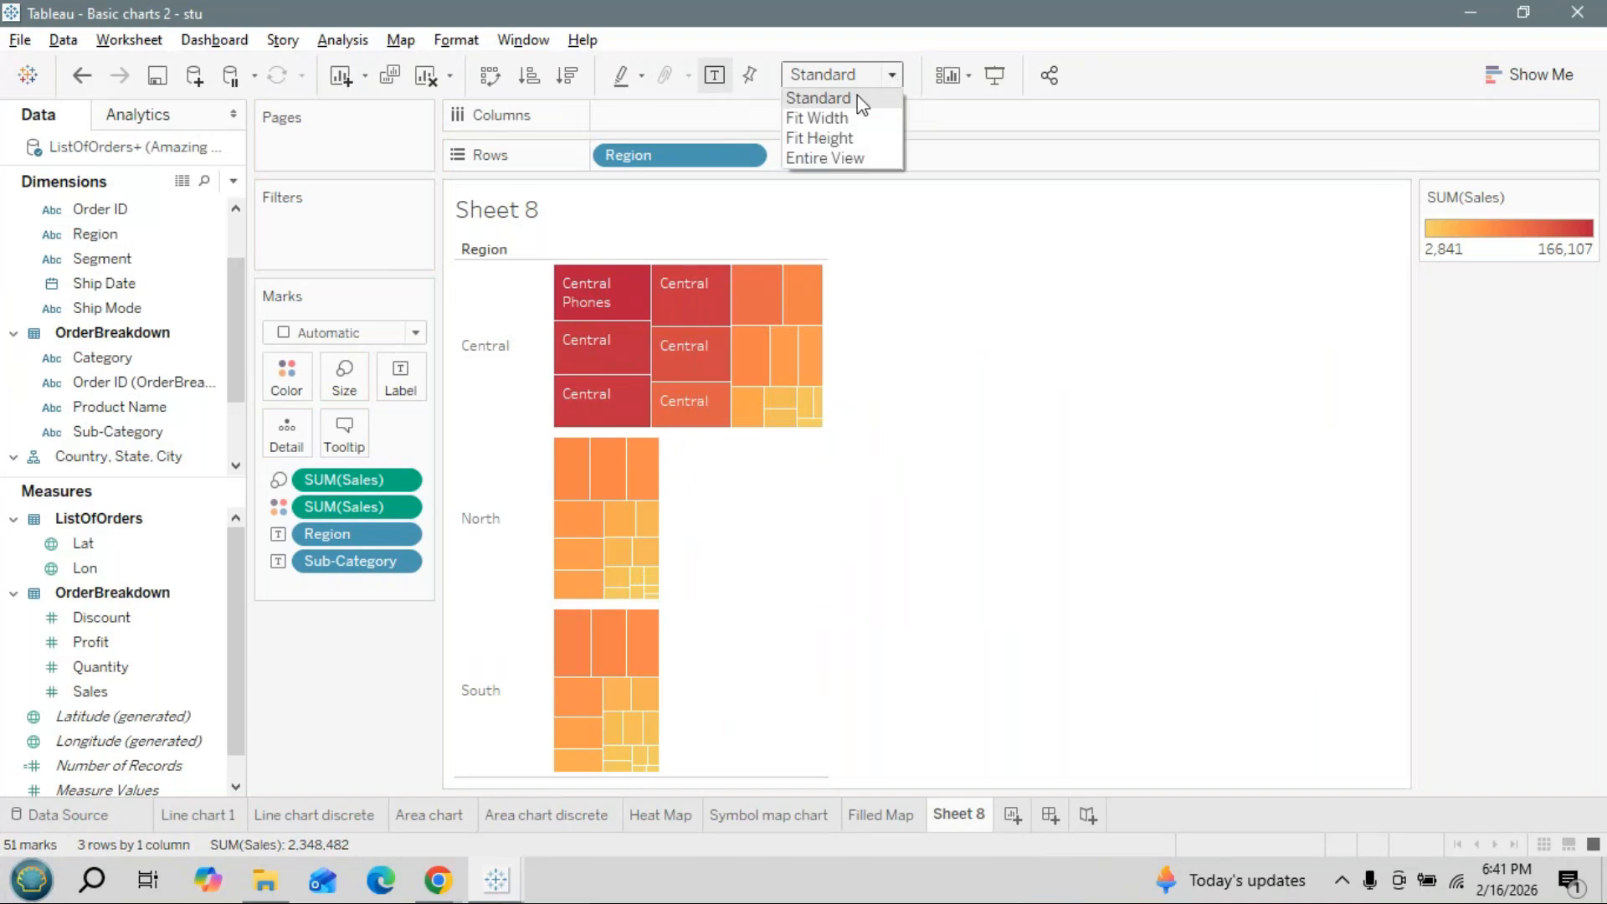
click(841, 156)
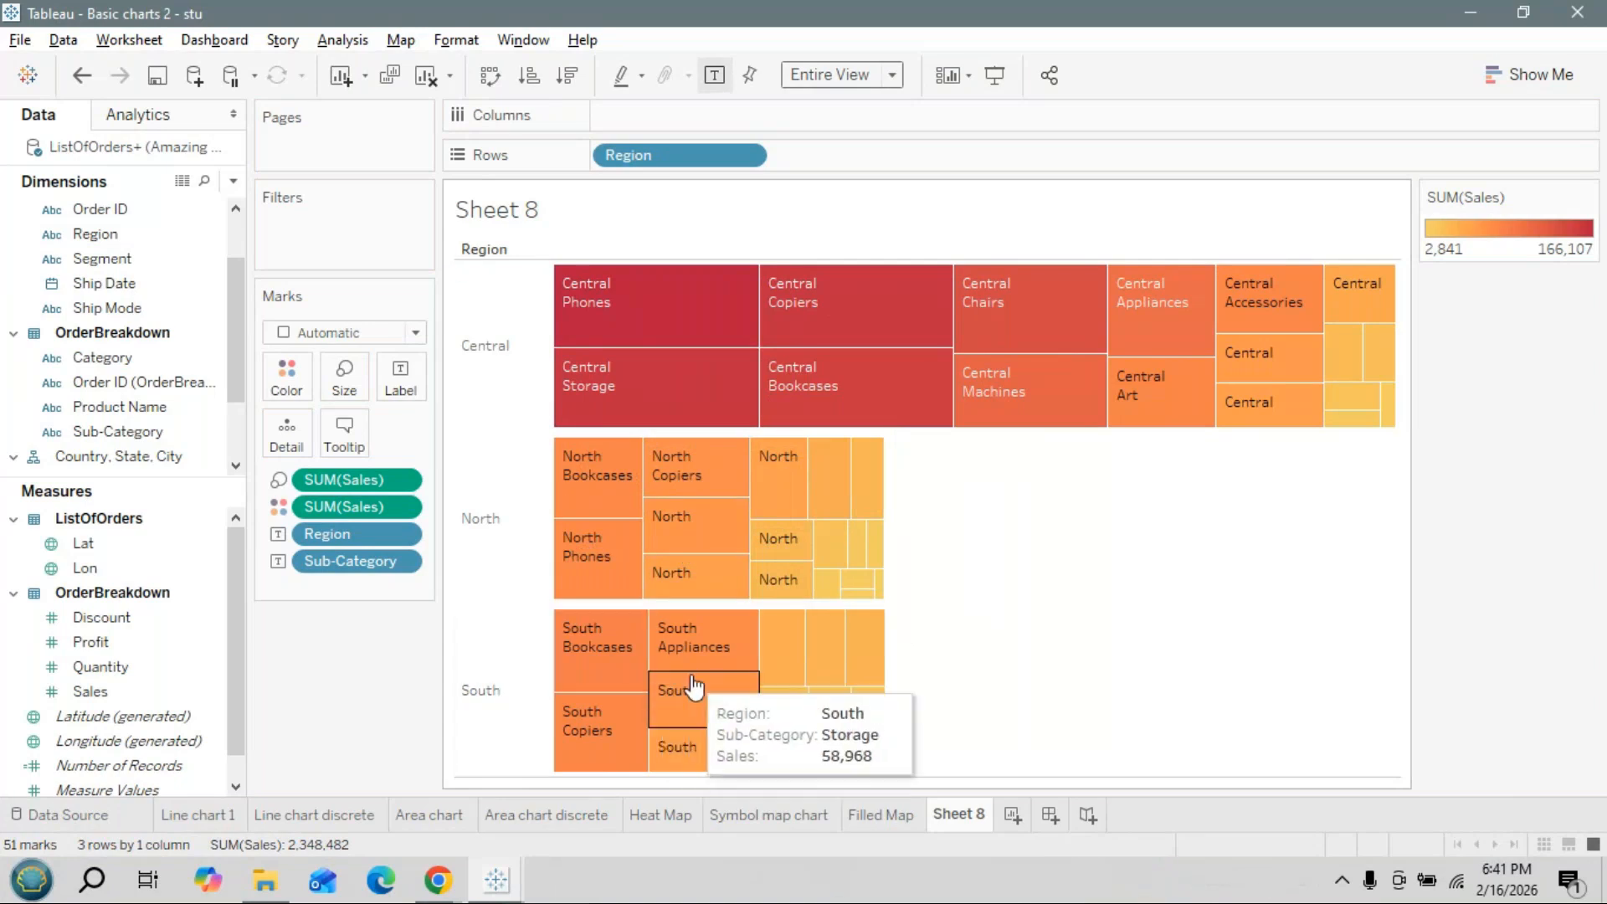
Rename Sheet 8 as Tree map
double_click(961, 826)
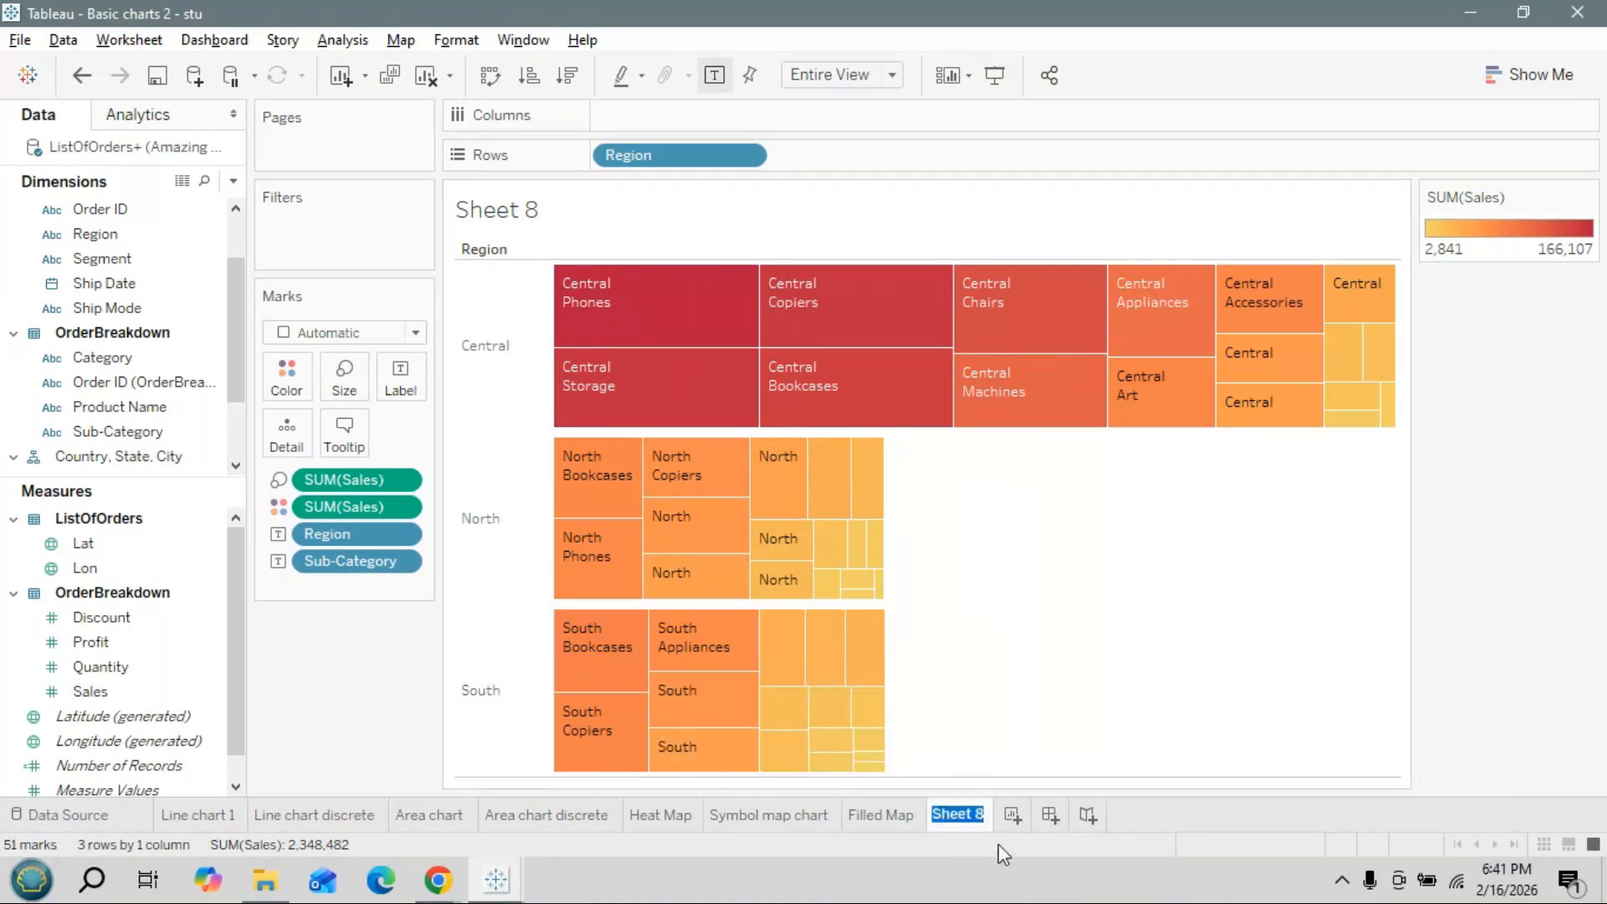
text(Tre)
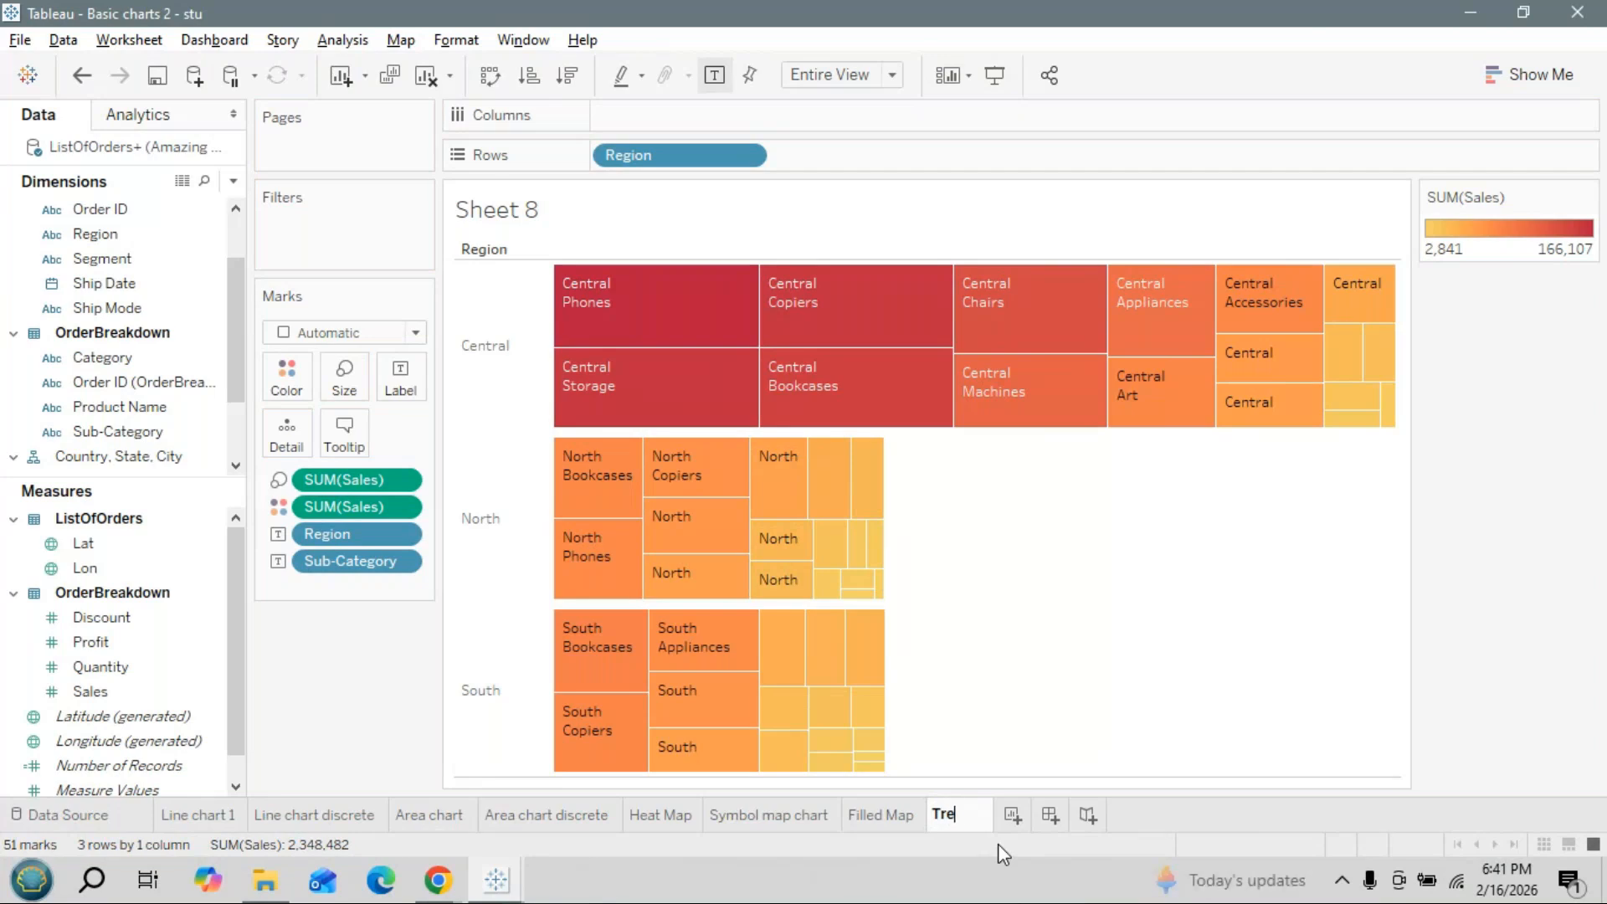
text(e map)
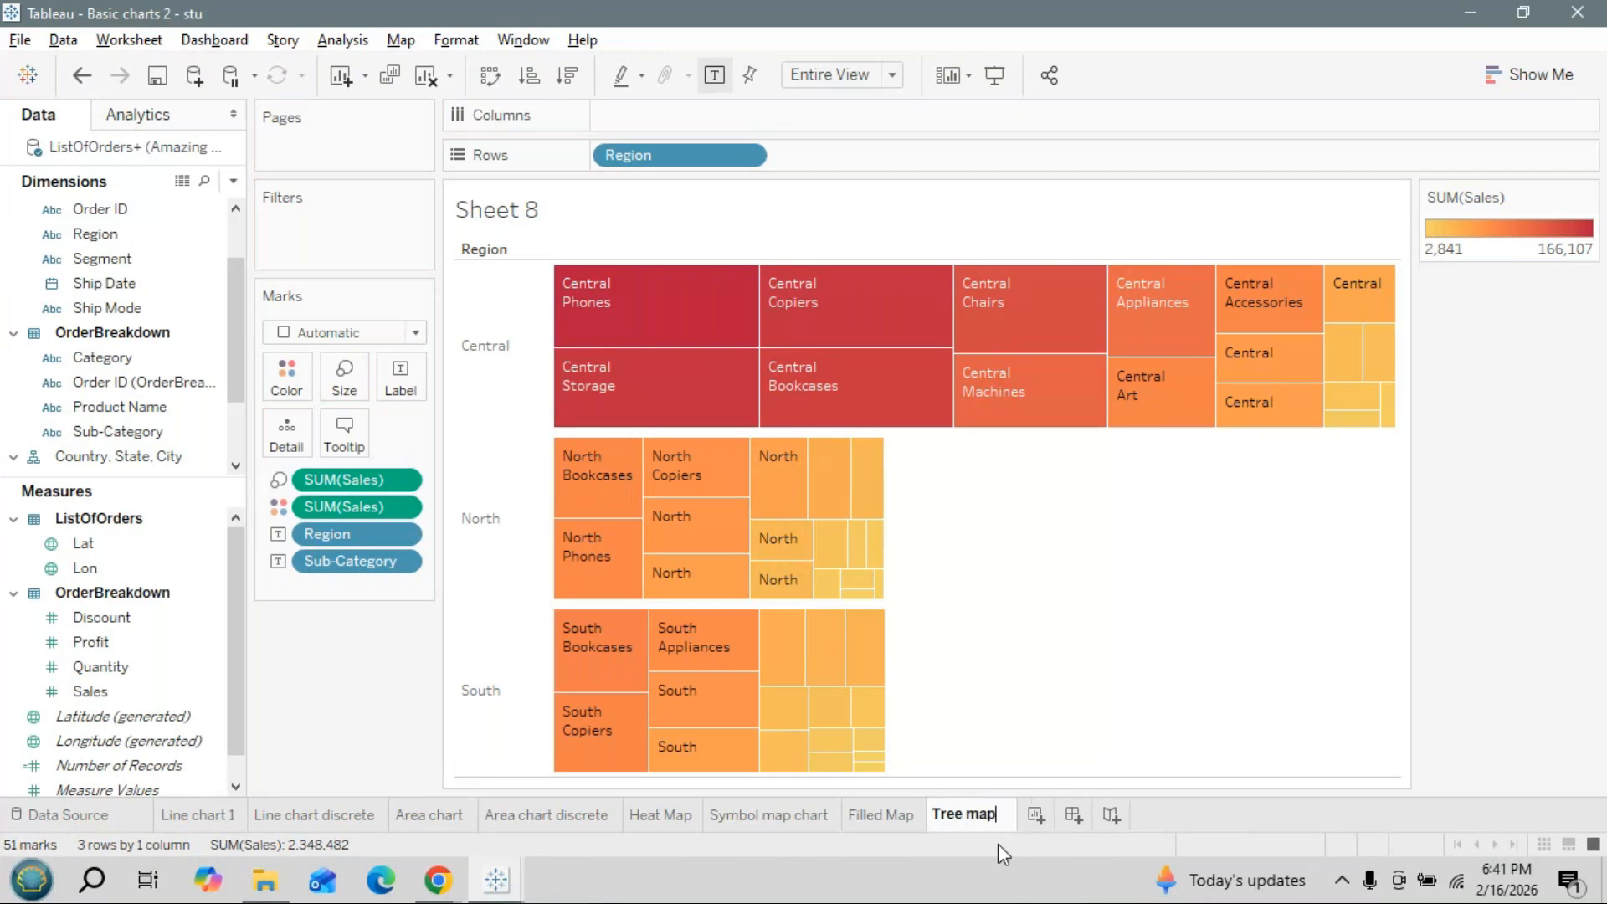
click(1109, 676)
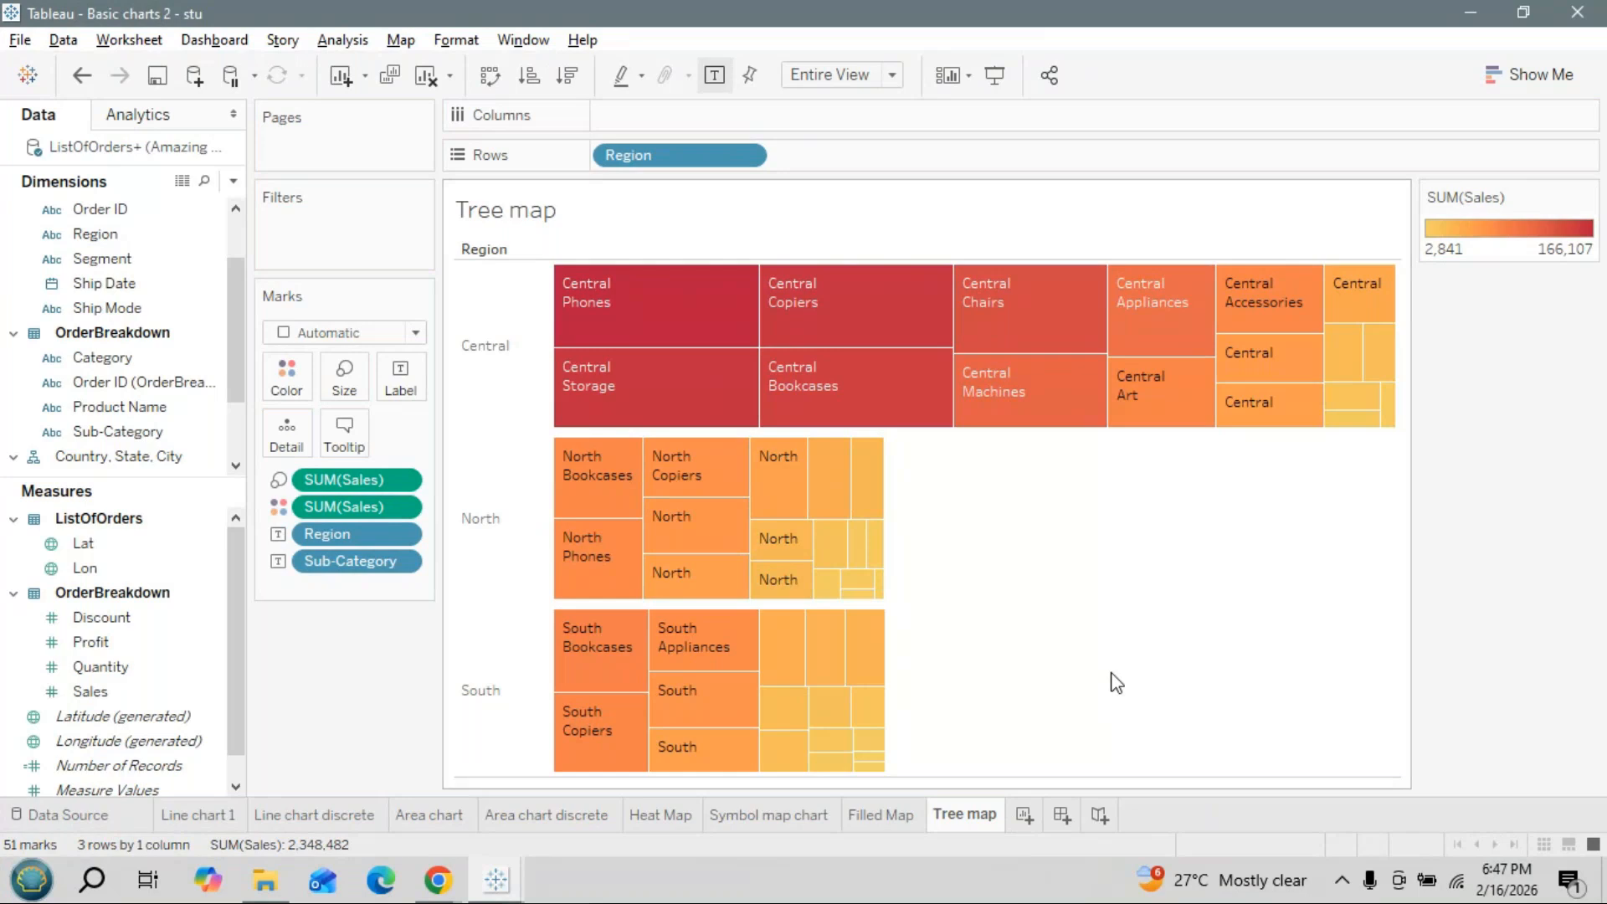
Create a worksheet with Ship Date in Columns and Sub-Category in Rows, following the reference Gantt chart in the Session 2 workbook
click(510, 818)
click(1023, 815)
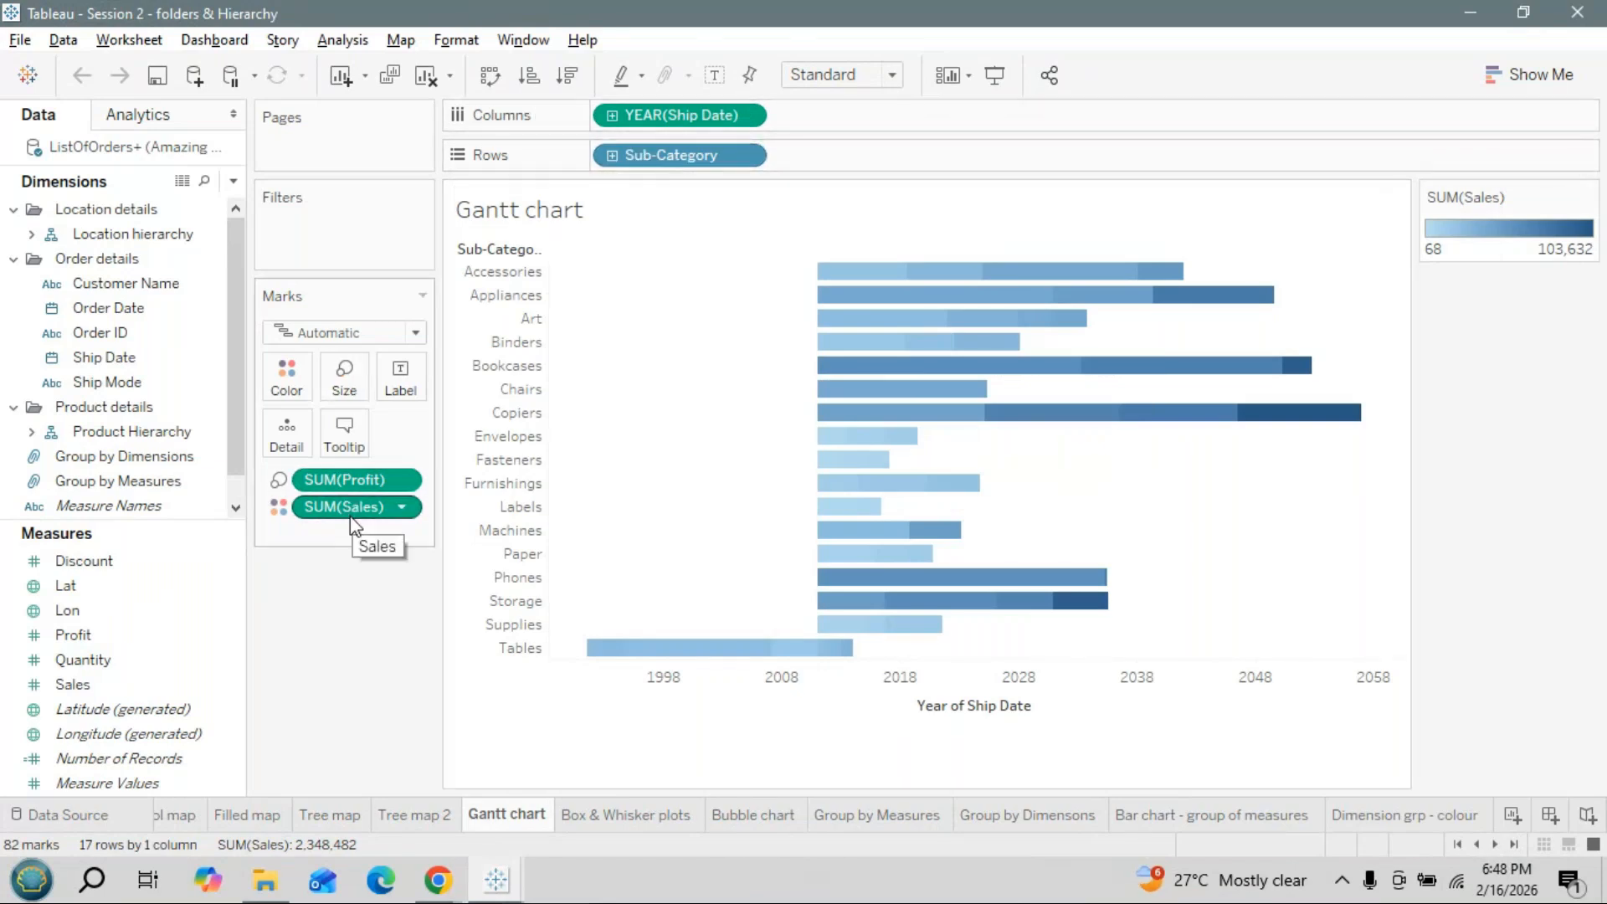
key(alt+Tab)
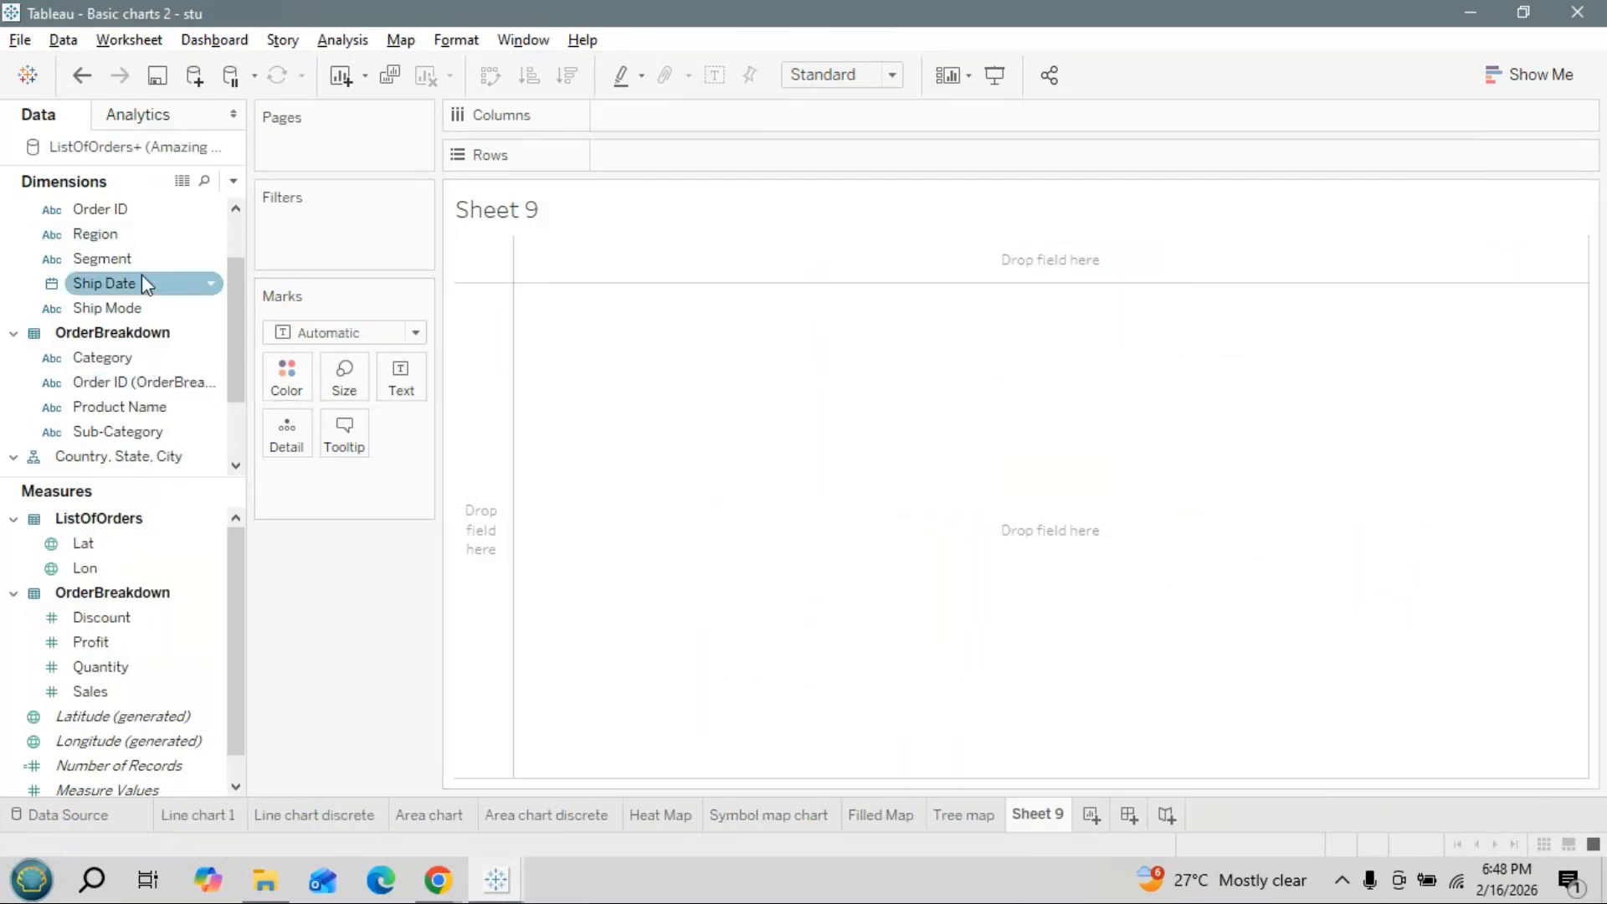
drag(134, 288, 669, 114)
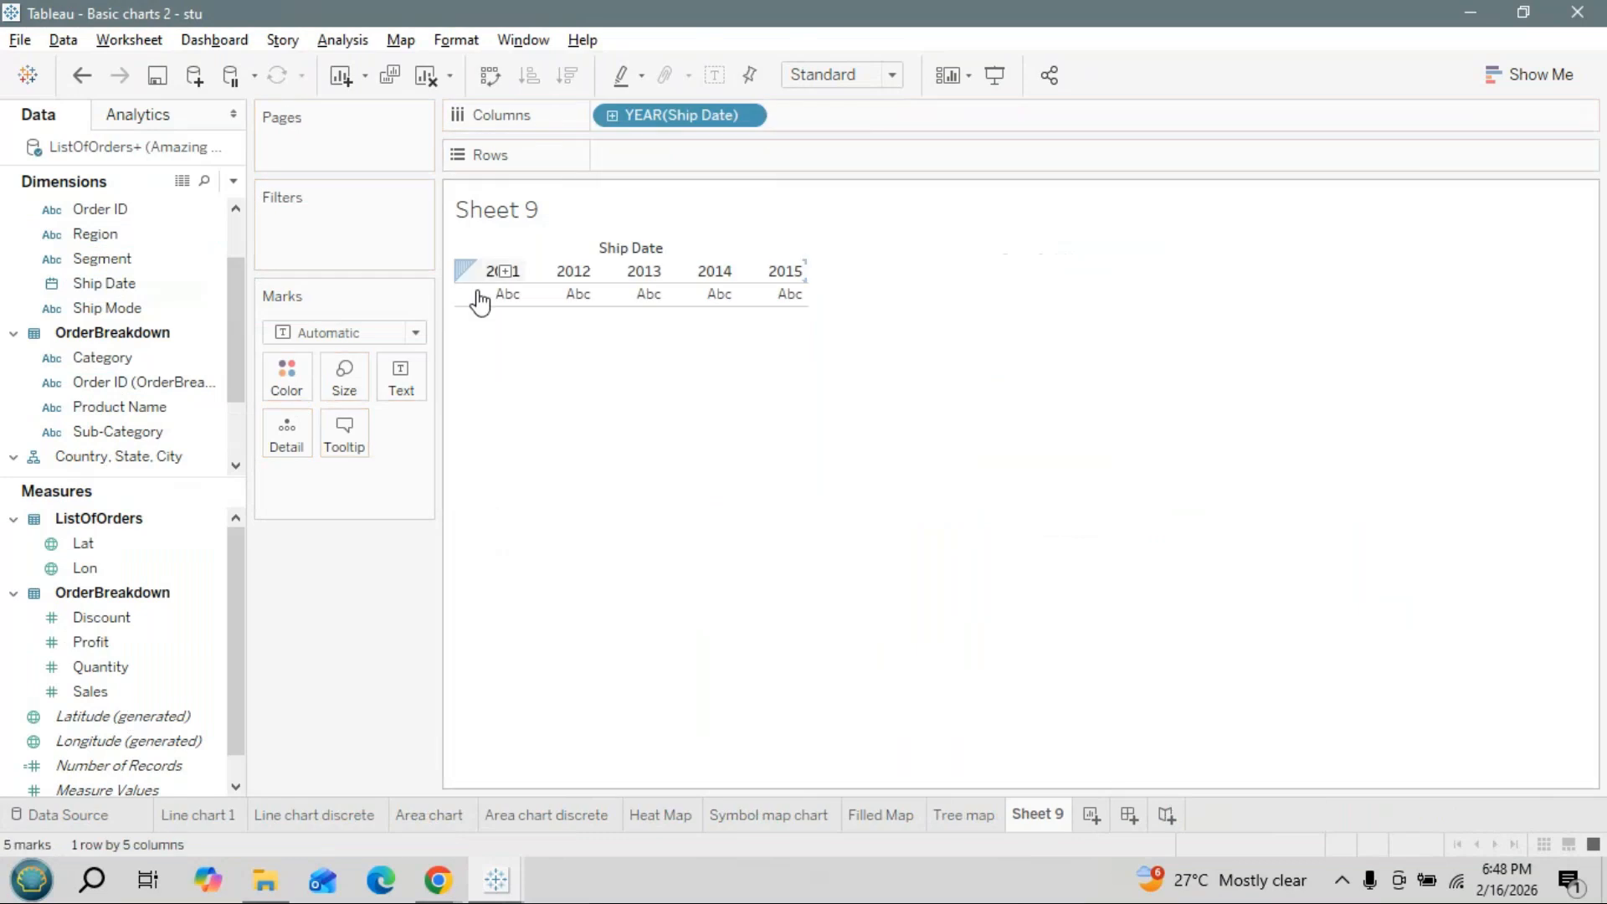
key(alt+Tab)
click(59, 484)
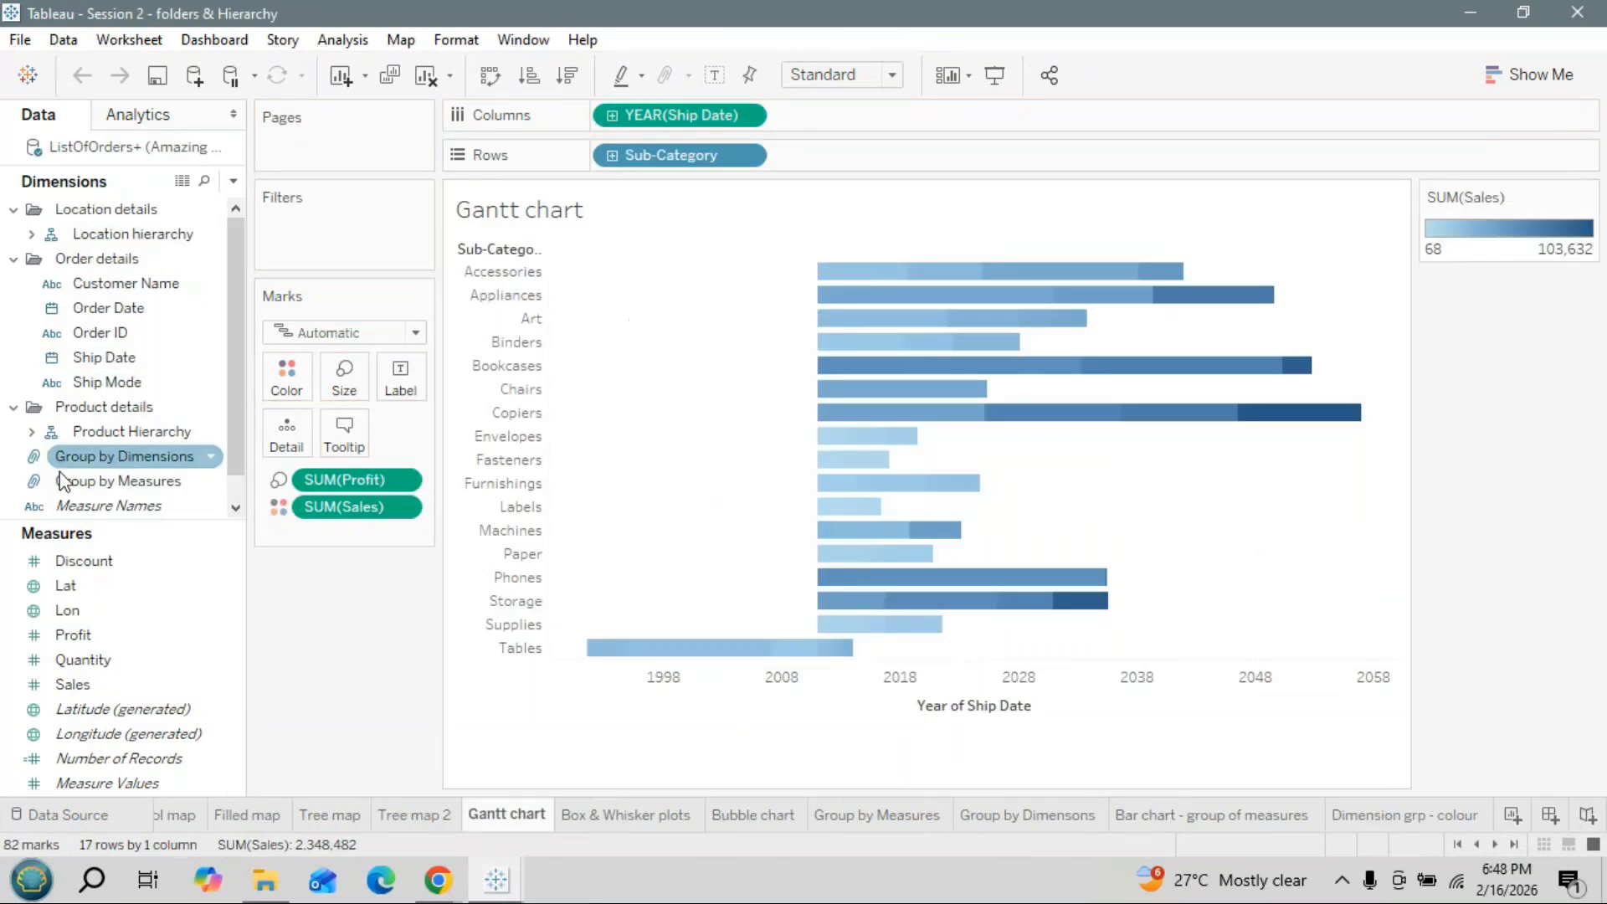
key(alt+Tab)
click(153, 435)
drag(154, 435, 632, 163)
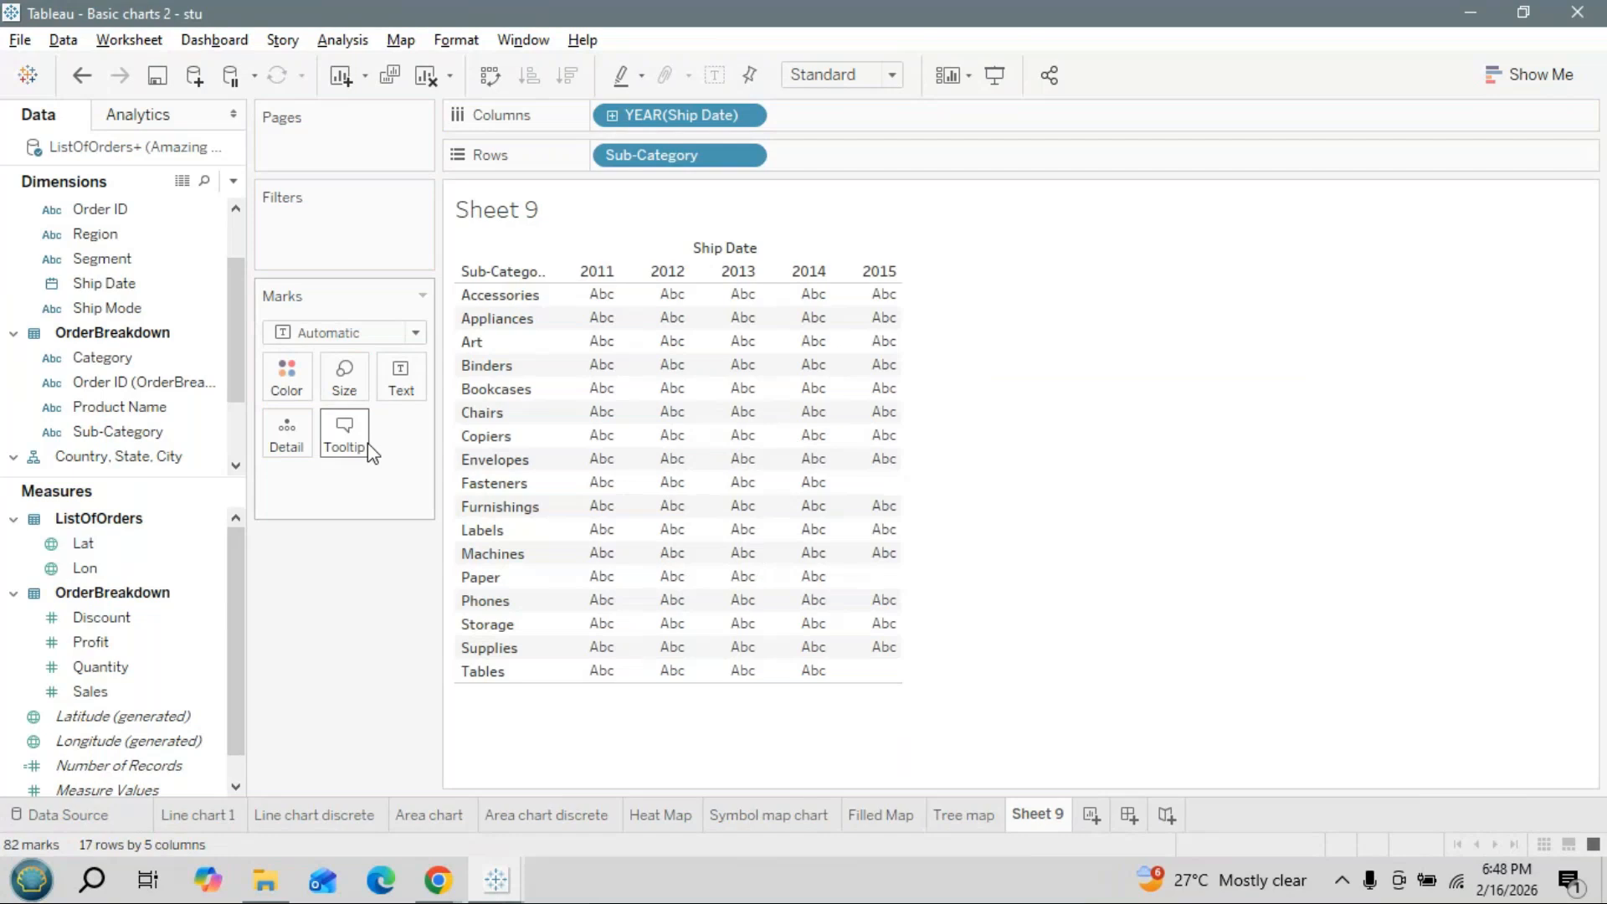
Add Sales to the sub-category table and convert it to the suggested Gantt view
click(80, 691)
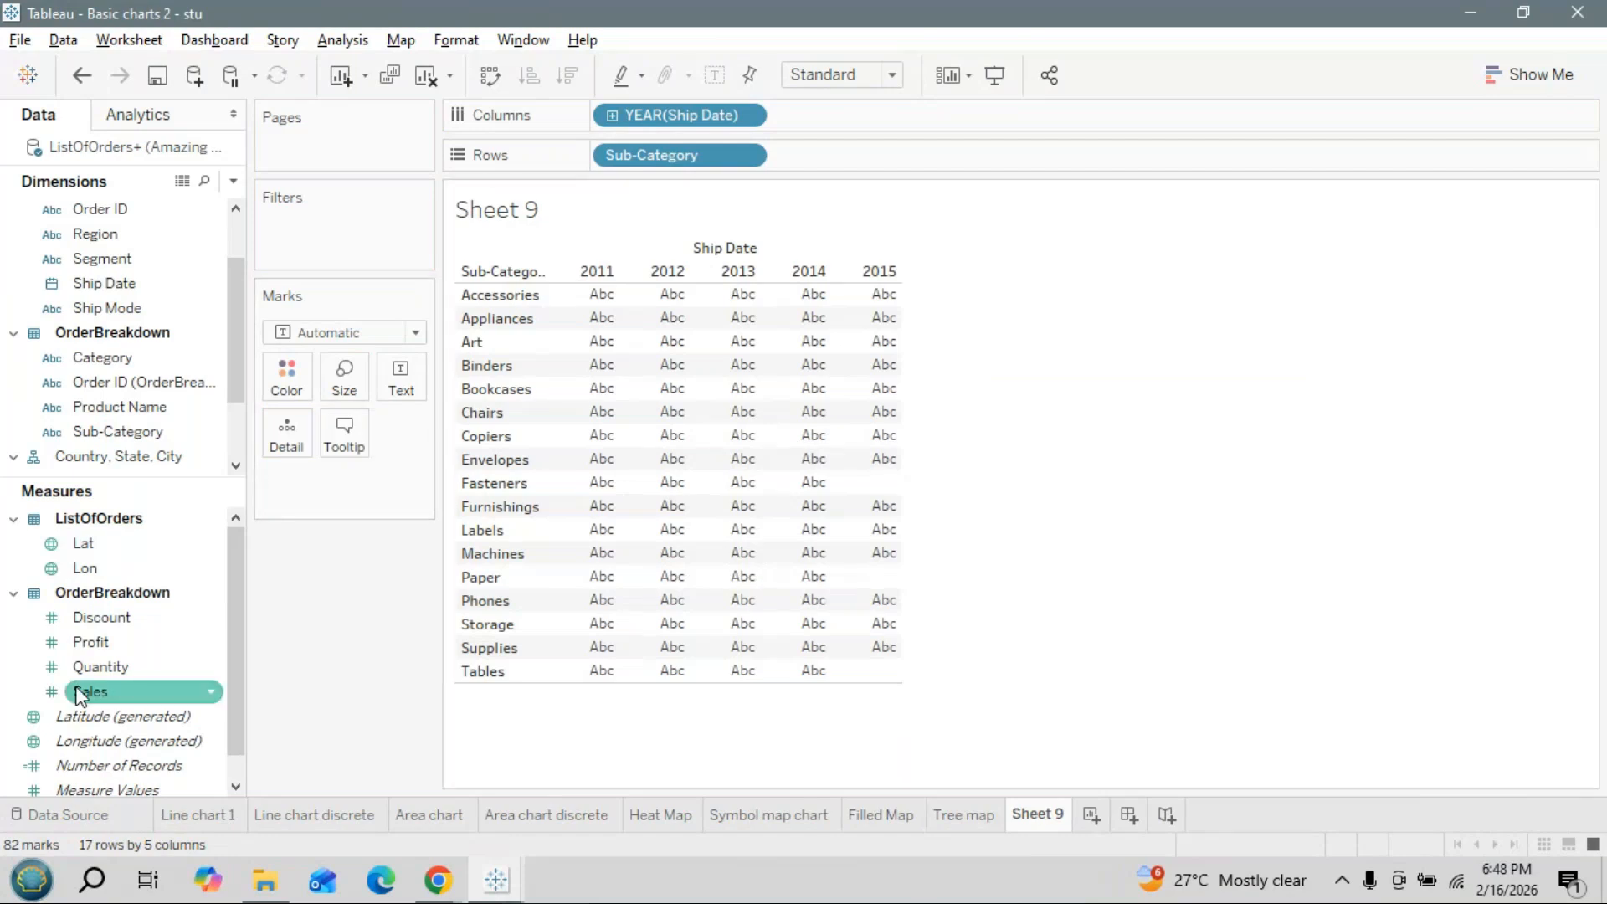
drag(80, 694, 643, 622)
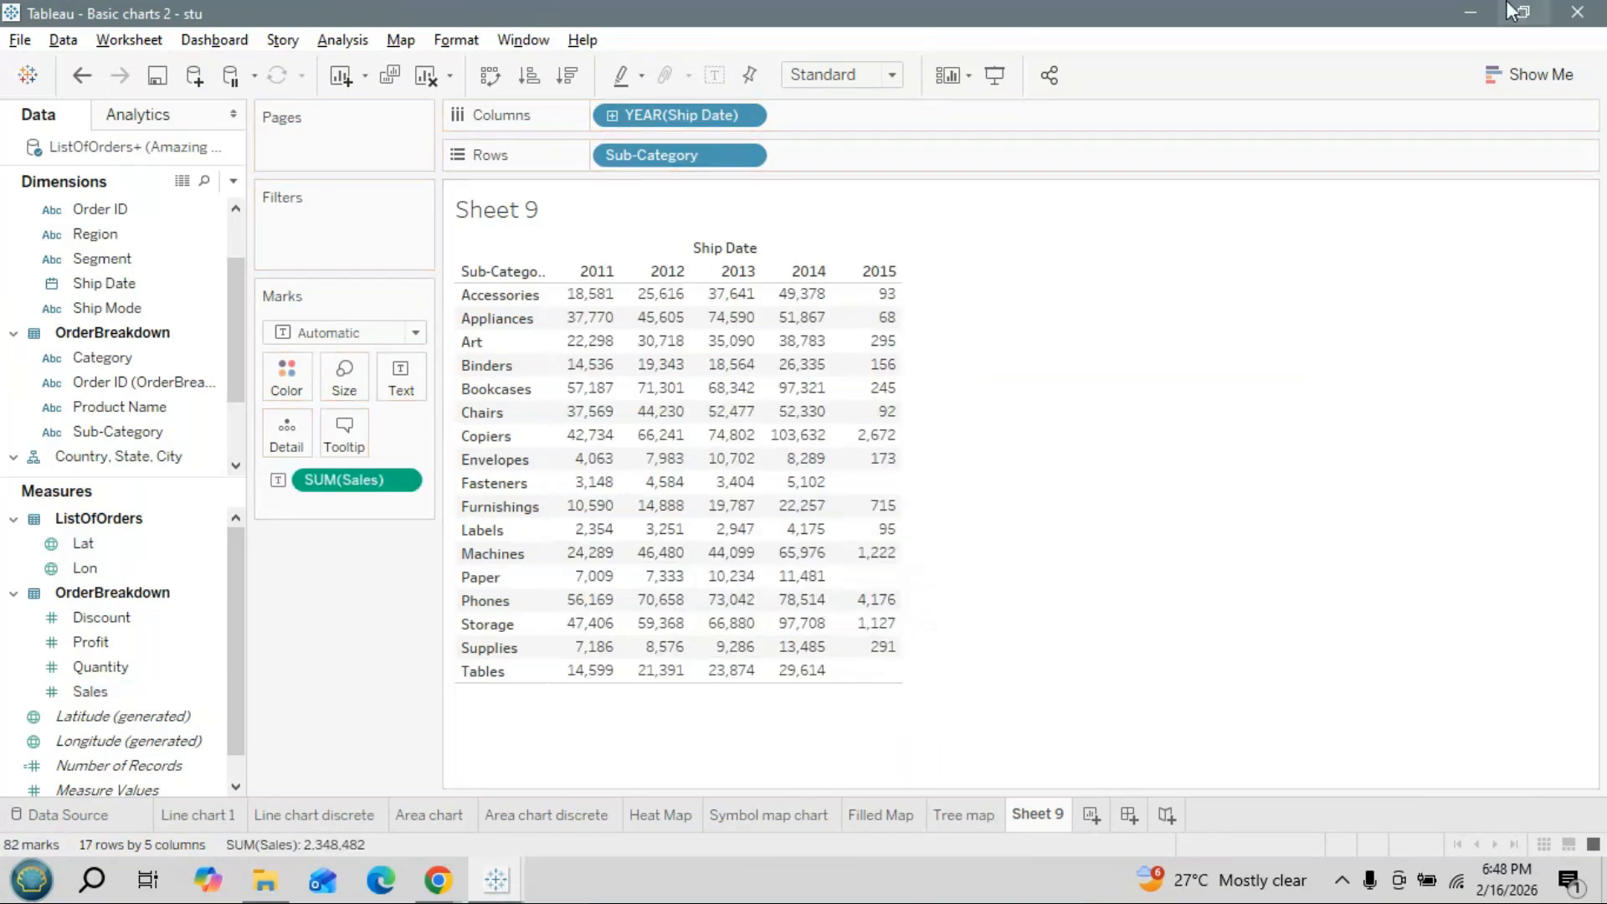
click(1551, 74)
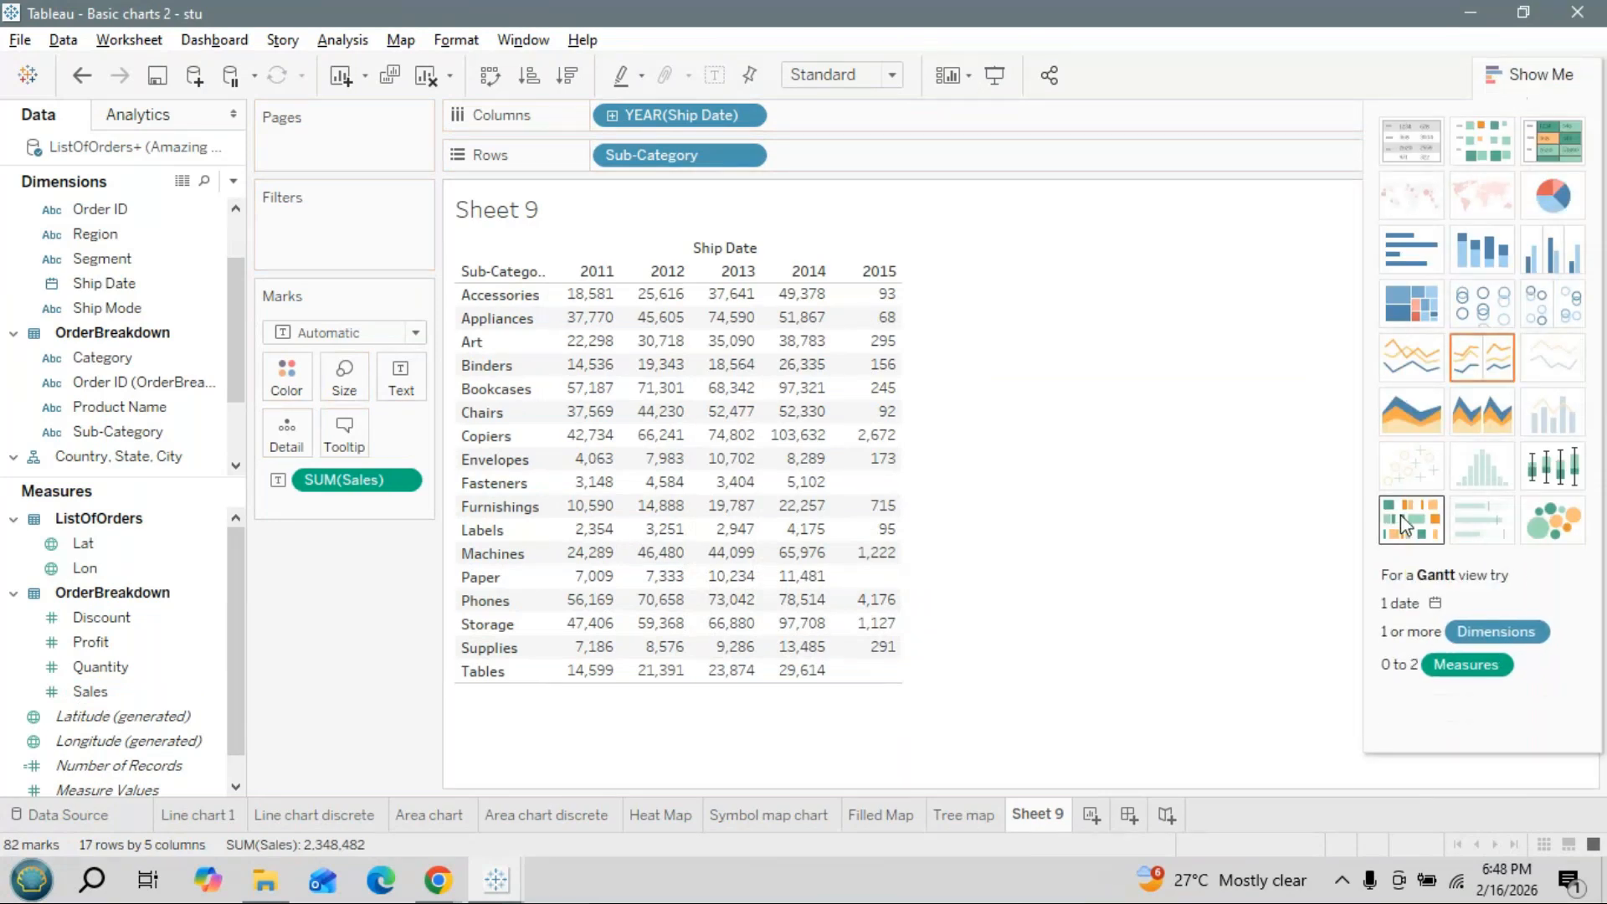
click(1400, 515)
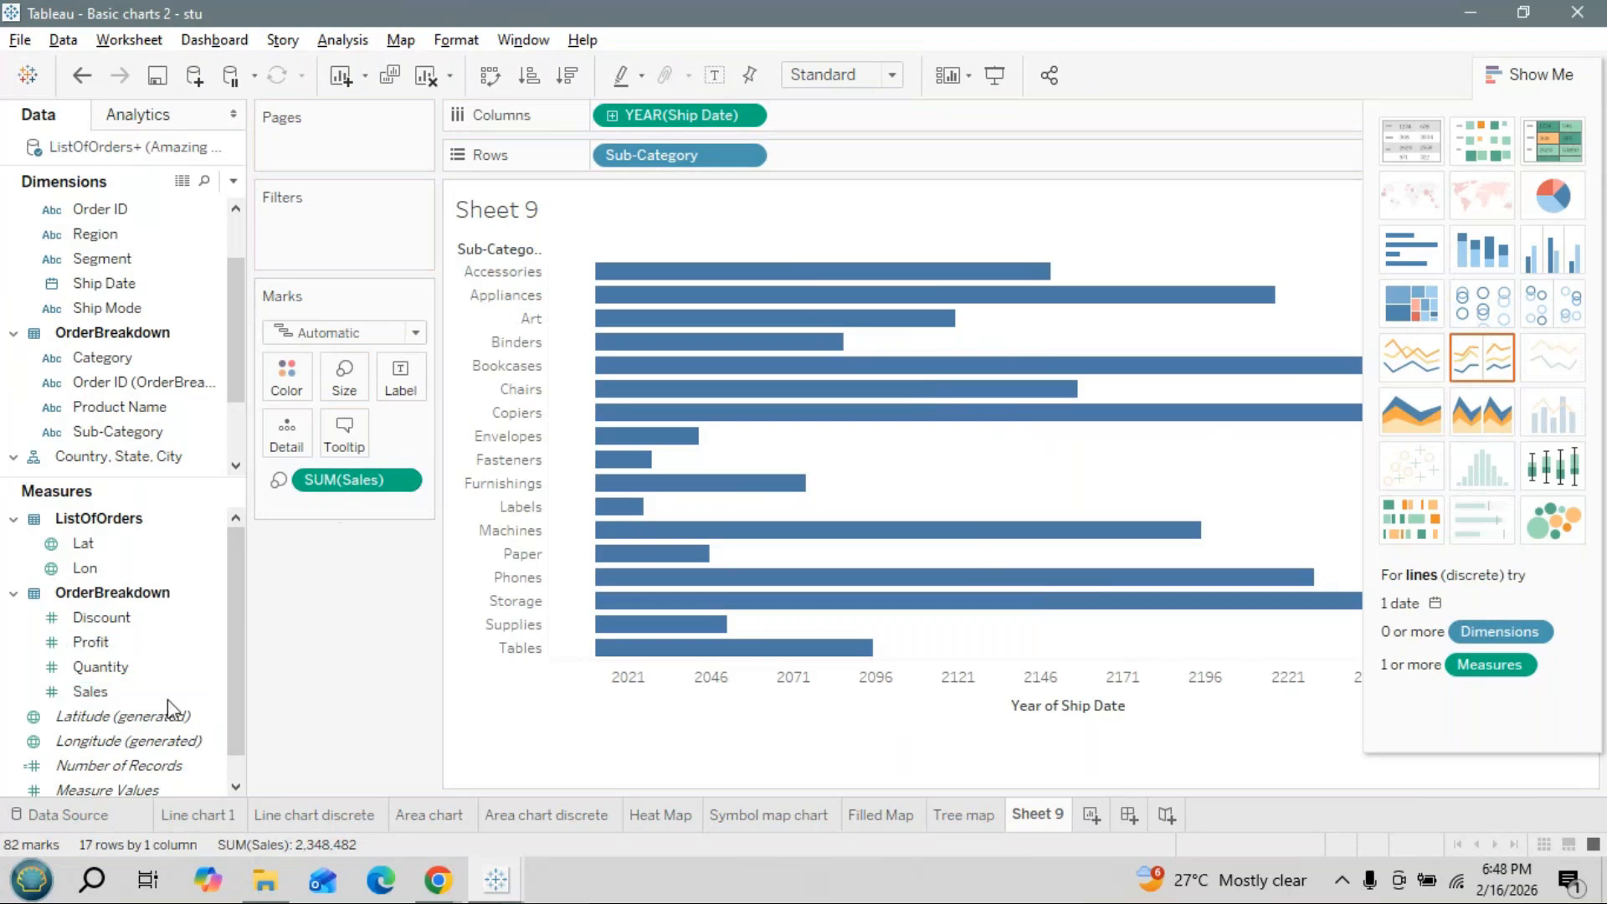
Add Profit as a detail on the Gantt marks and drill Ship Date down to quarters
drag(138, 643, 370, 511)
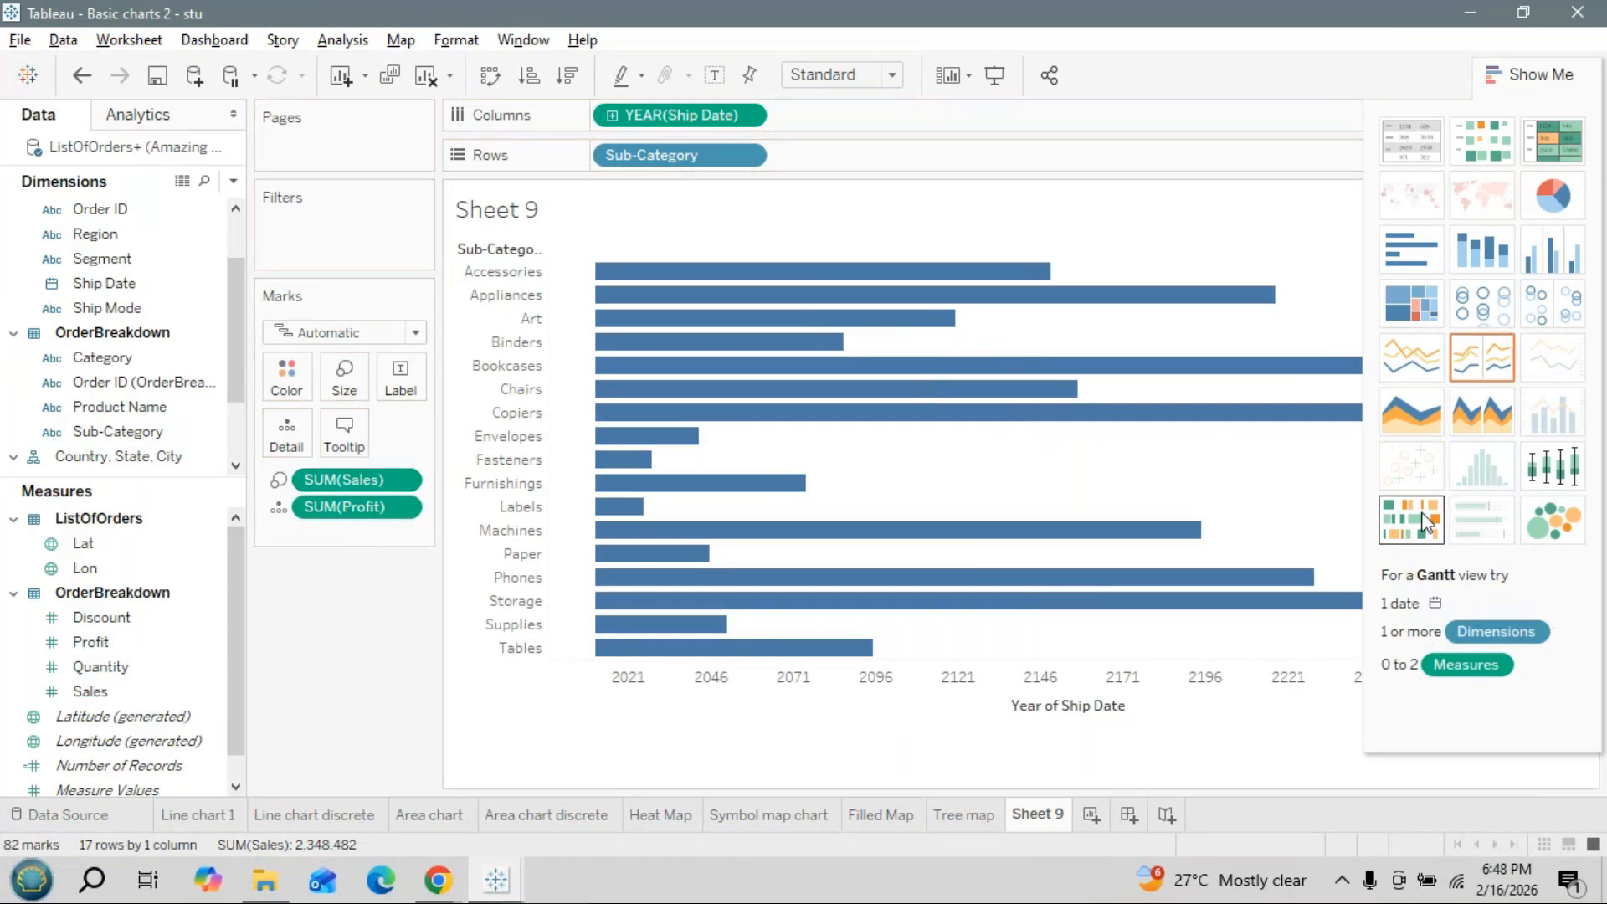
click(611, 114)
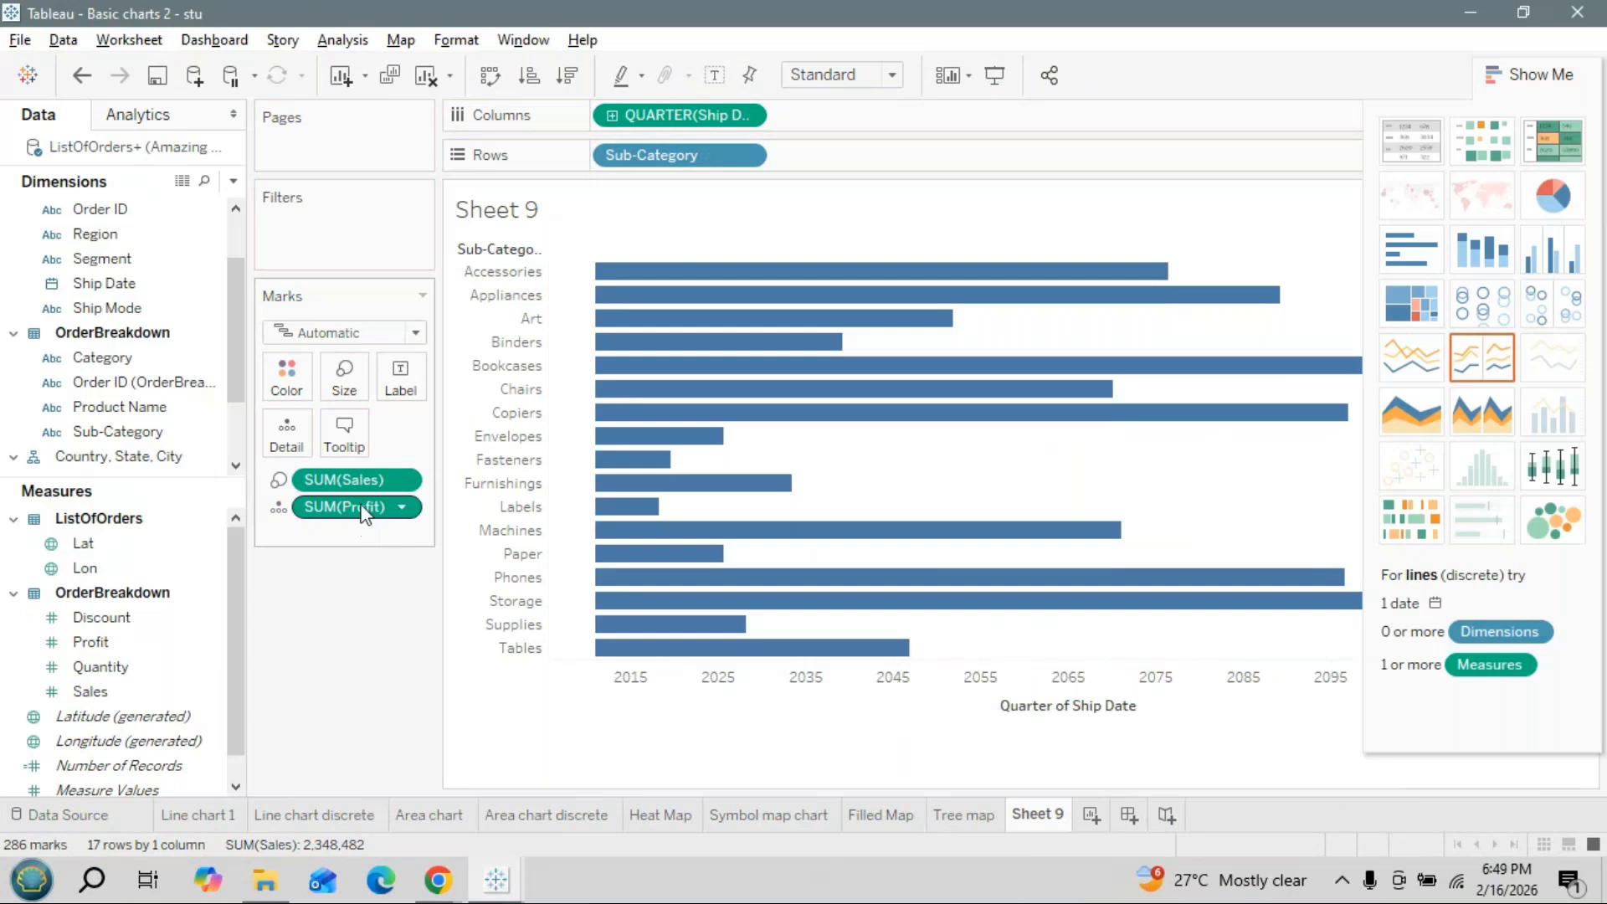
Remove Profit and the Sales size encoding from the marks, and colour the Gantt marks by Sales as in the reference chart
drag(362, 507, 223, 632)
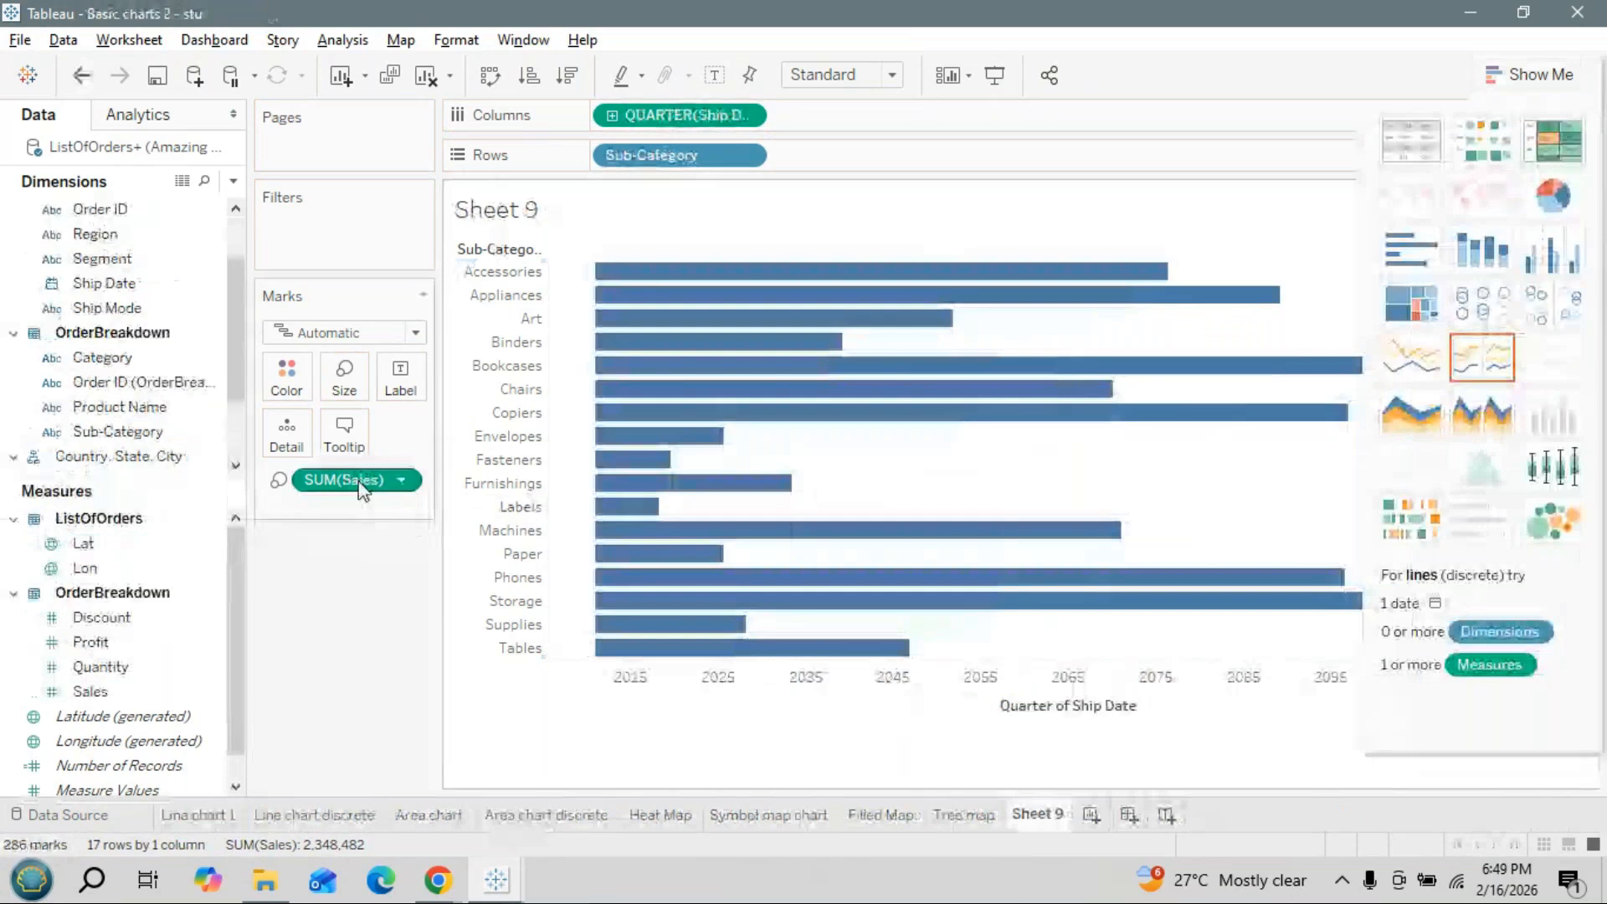
drag(360, 479, 325, 667)
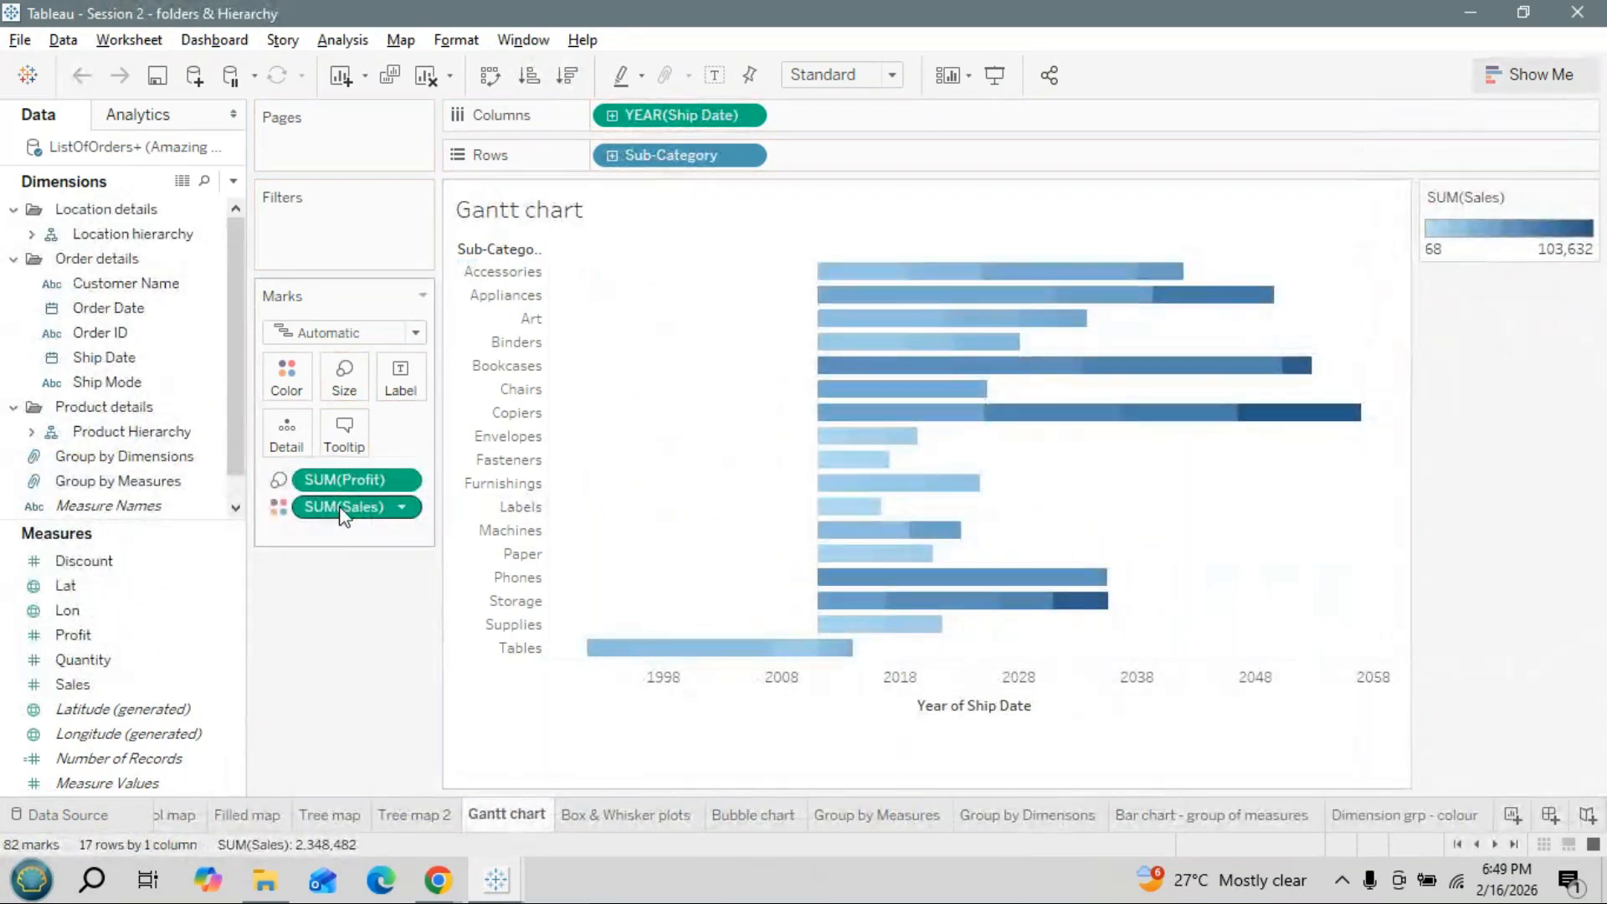
key(alt+Tab)
click(90, 692)
drag(90, 696, 279, 384)
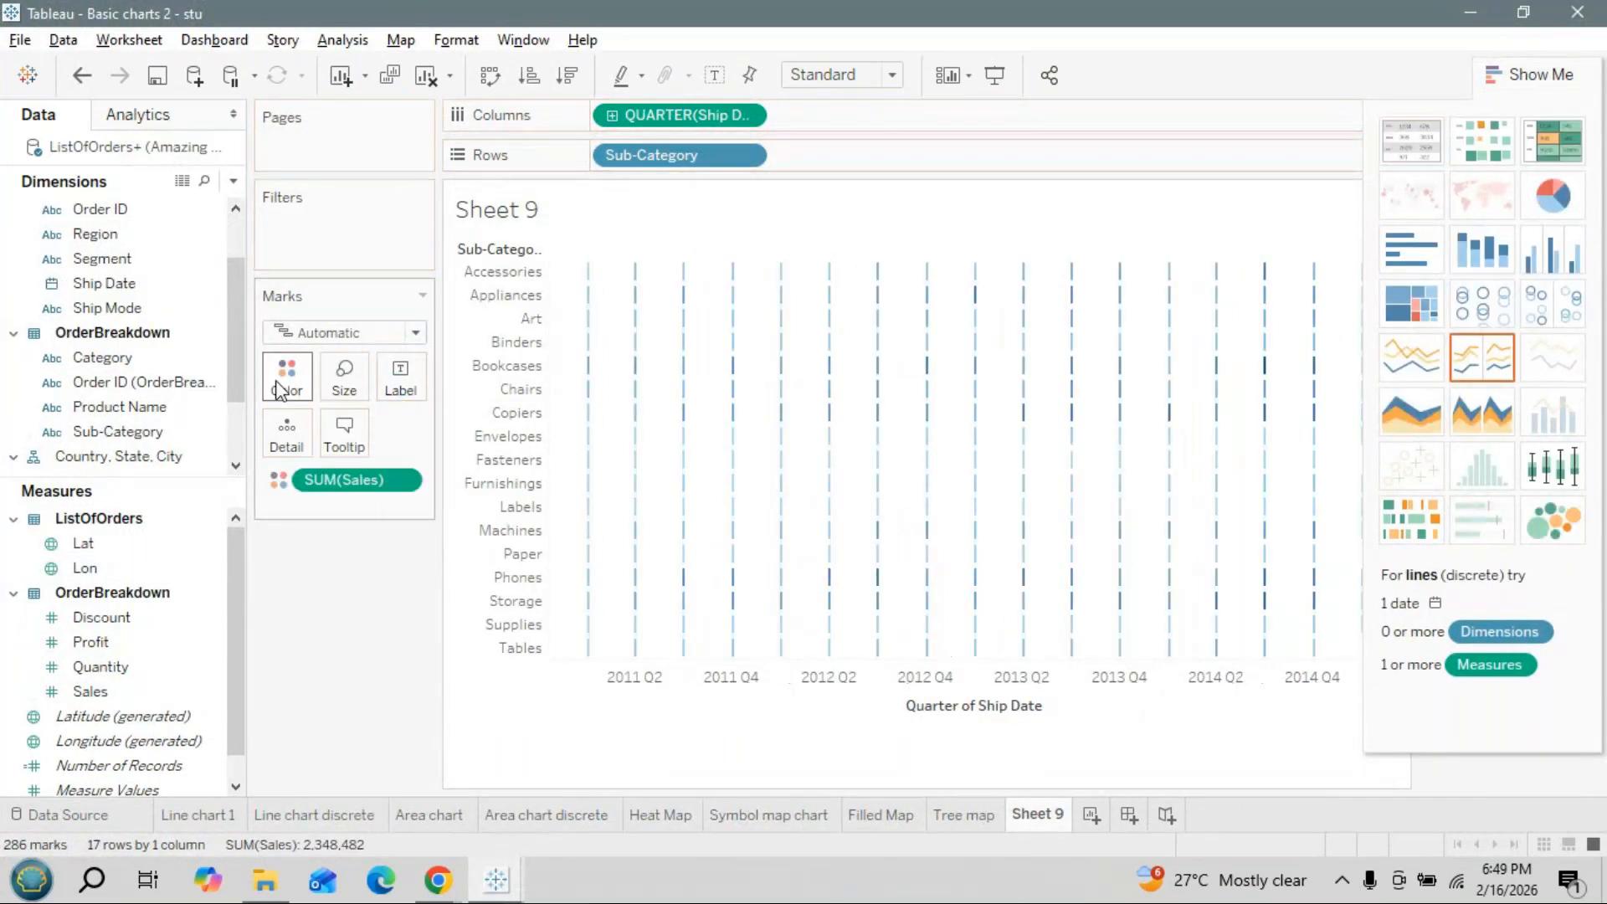
click(1409, 529)
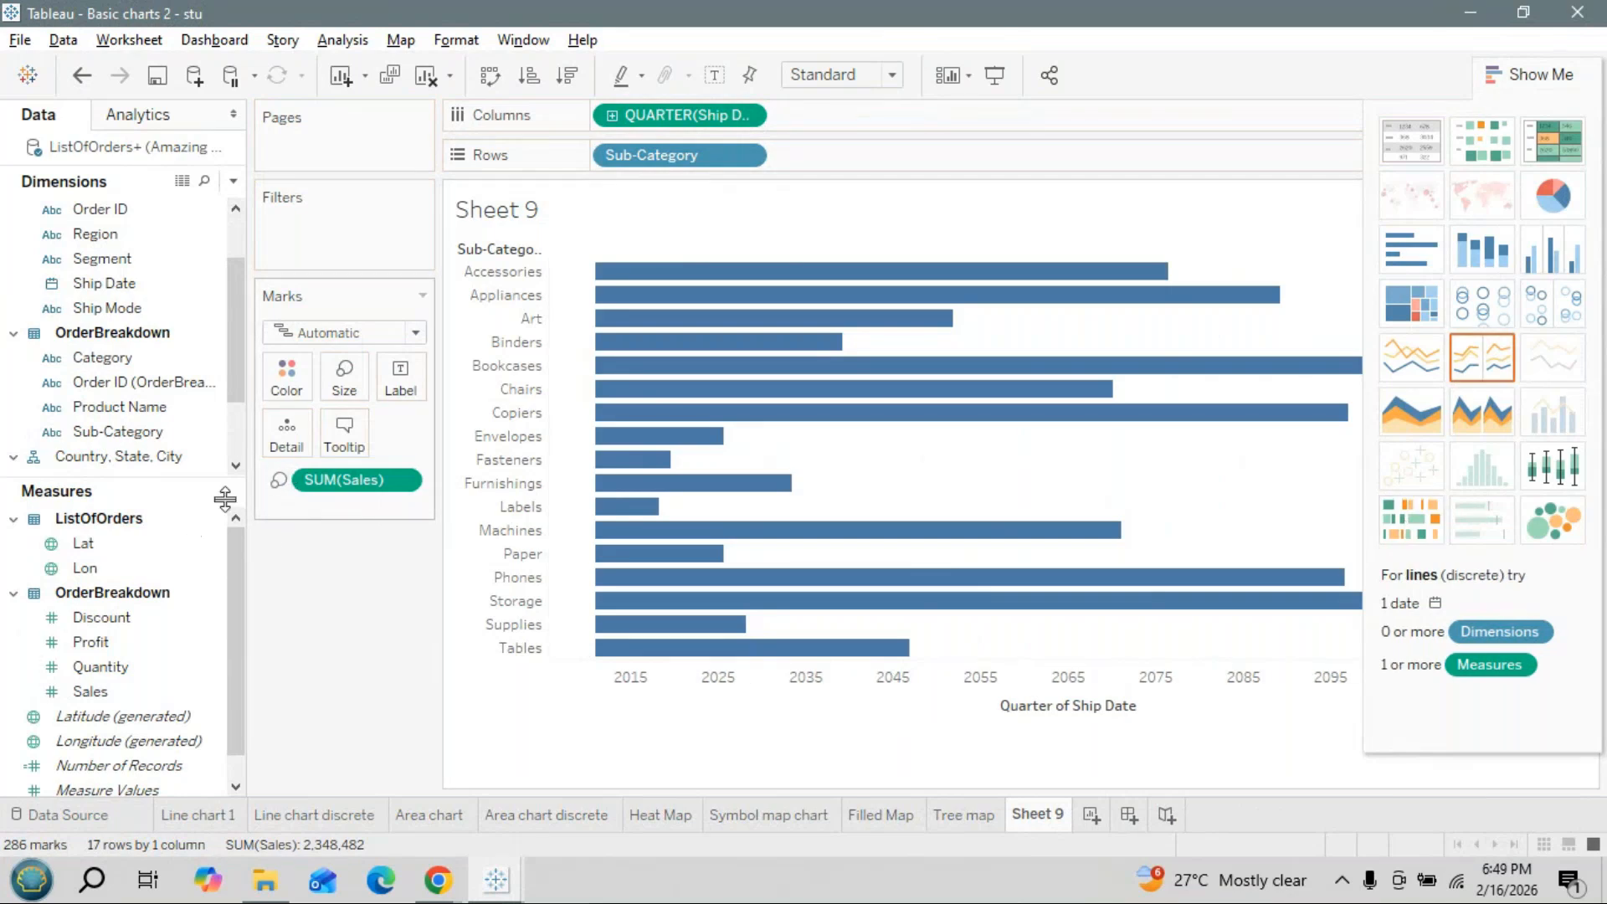
drag(335, 474, 272, 383)
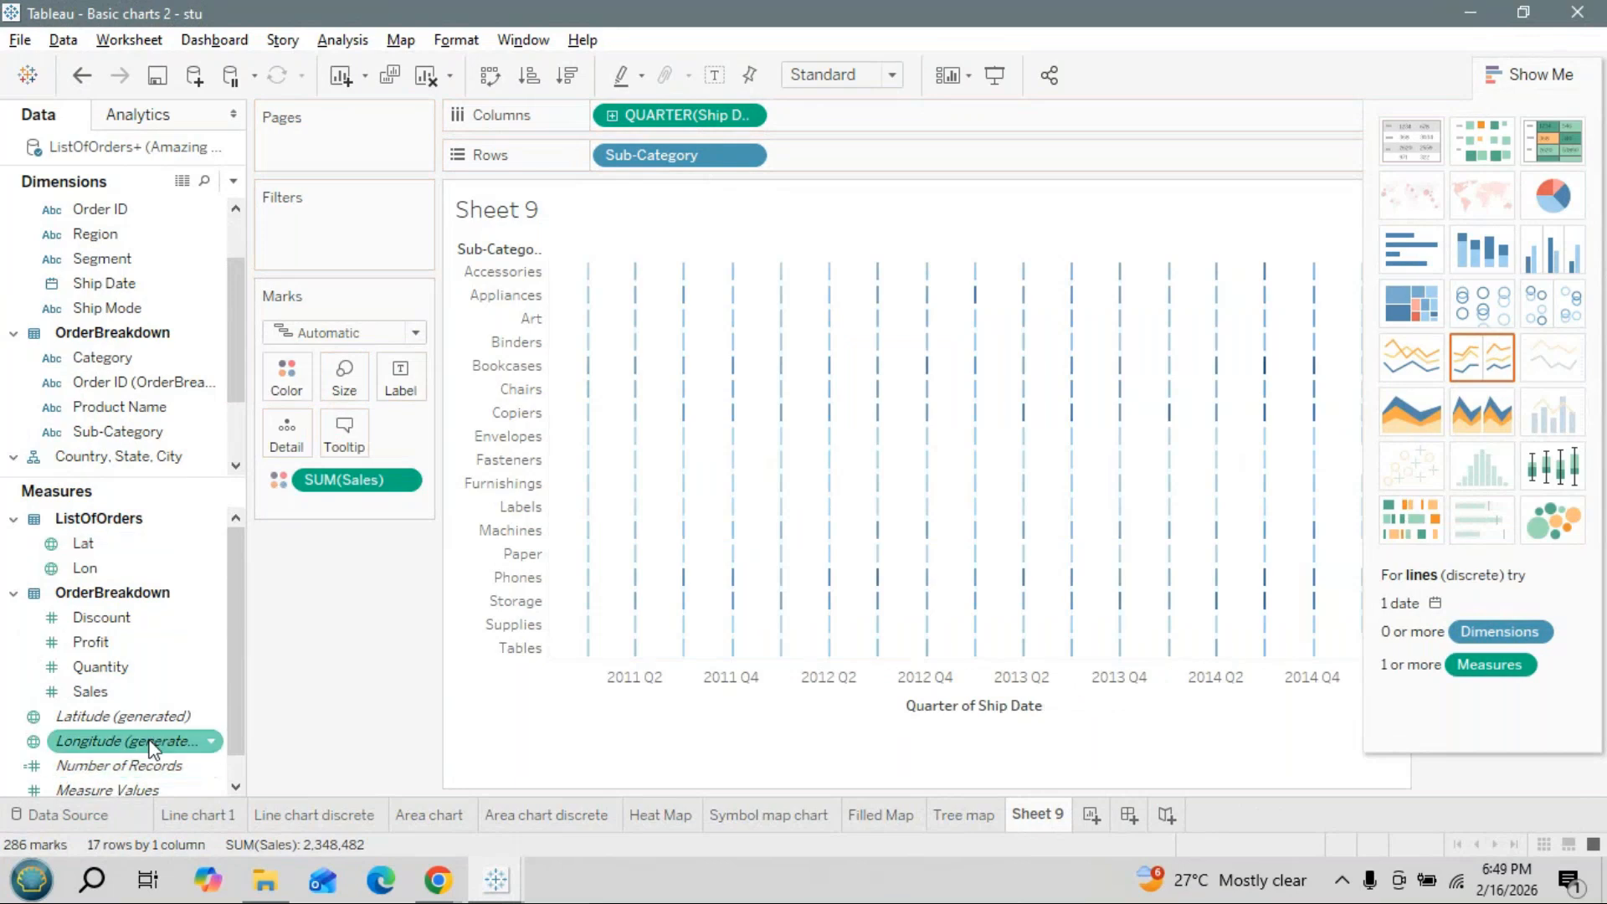
Size the Gantt bars by Profit and drill Ship Date down to months
drag(117, 643, 342, 394)
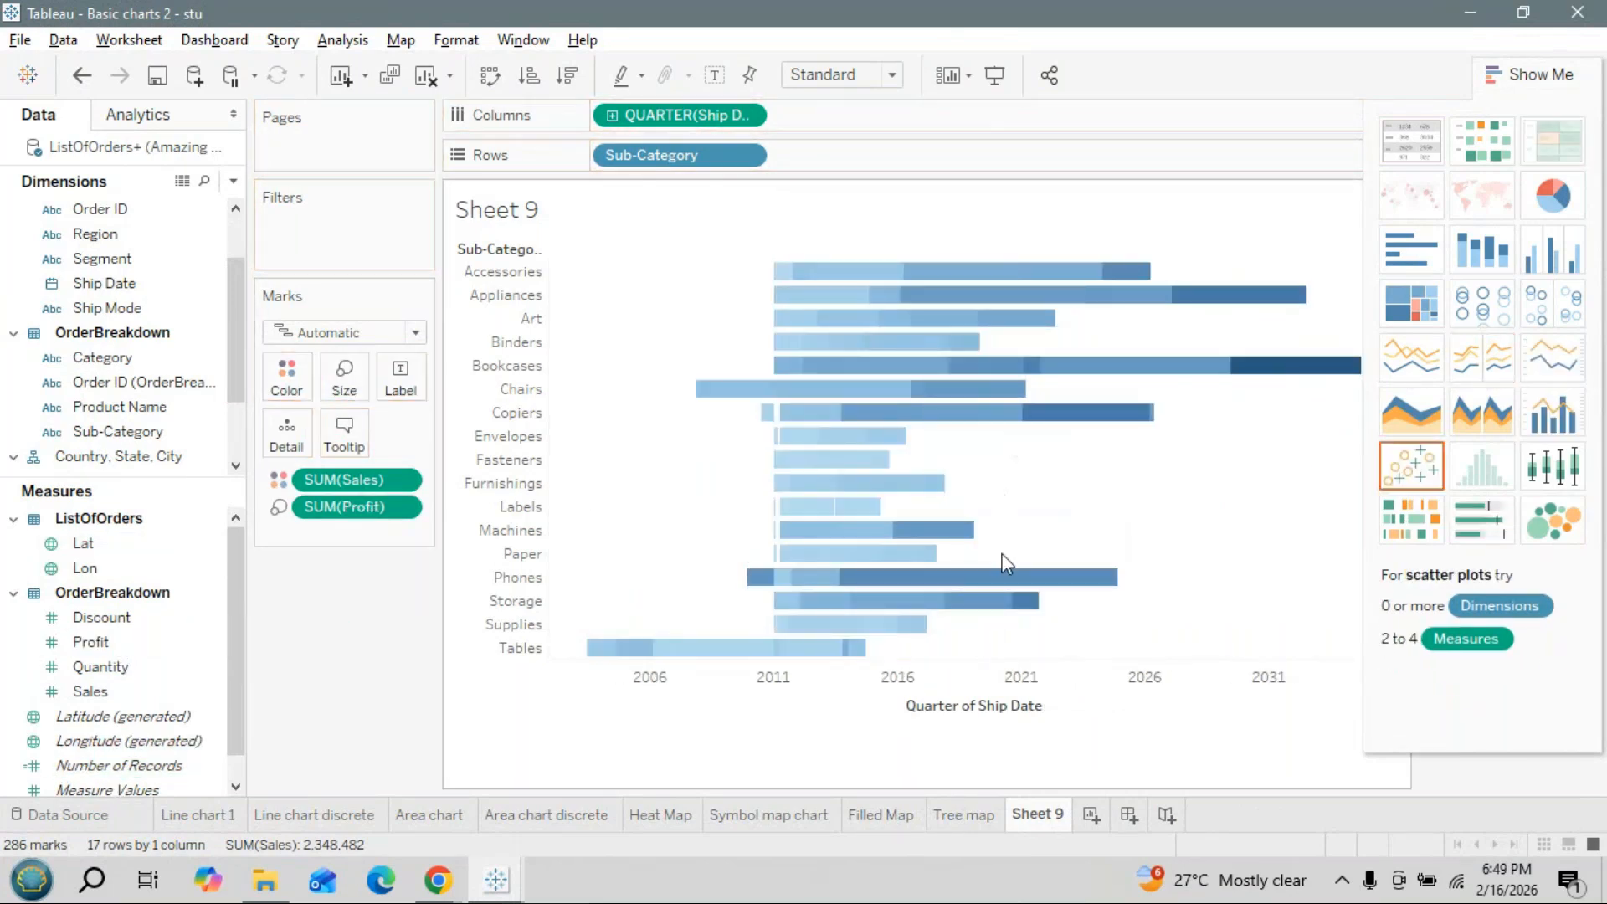
click(1576, 81)
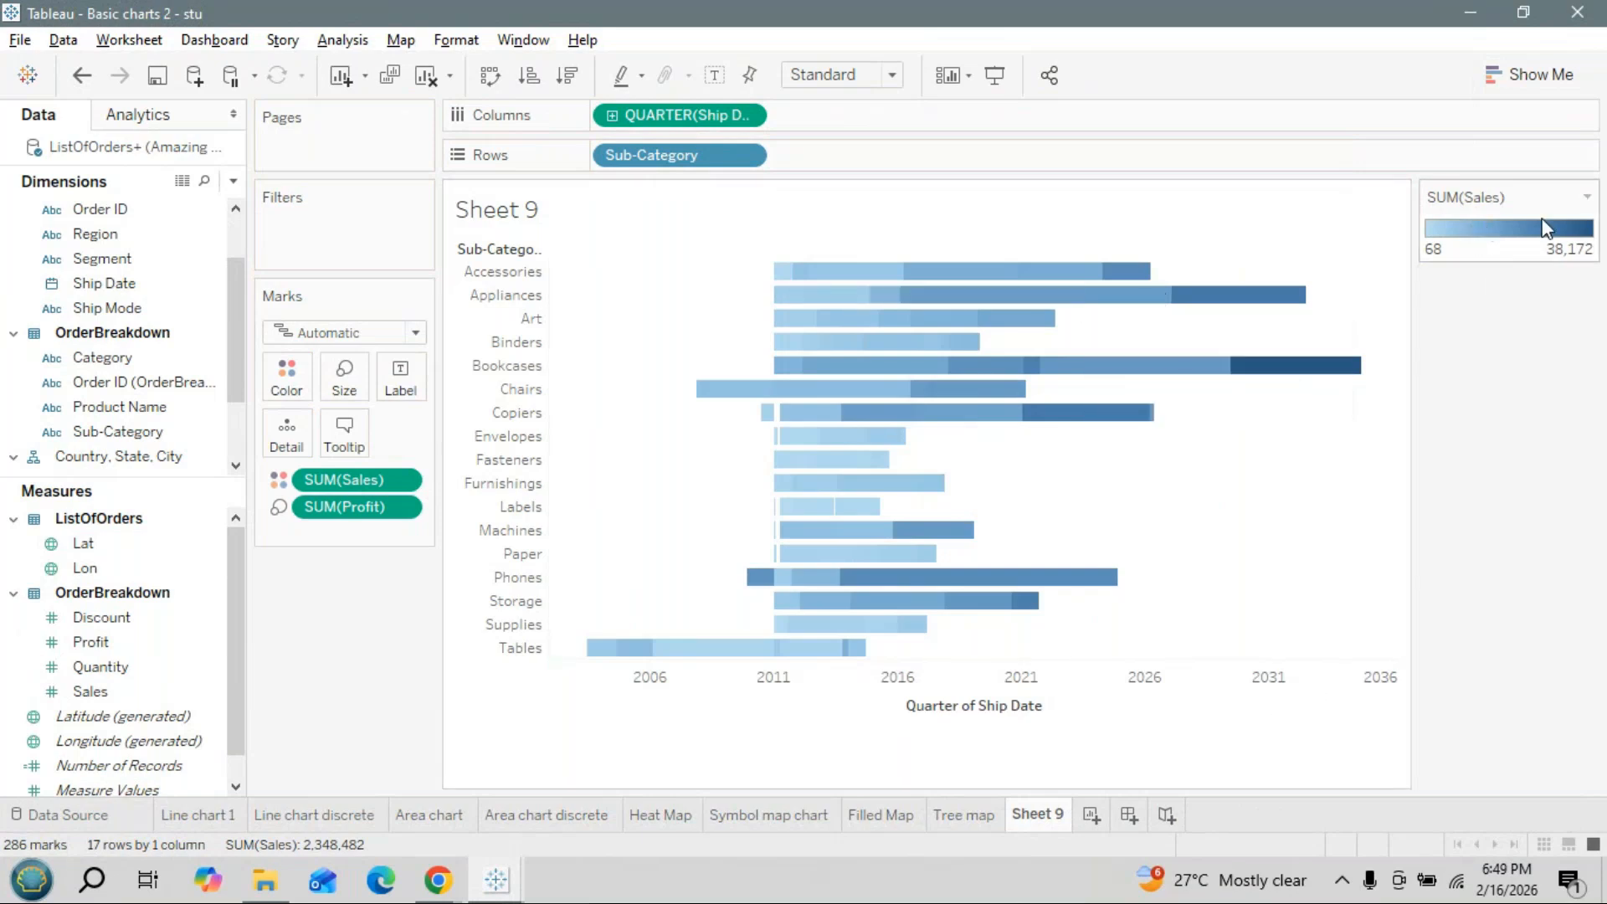
mouse_move(600, 650)
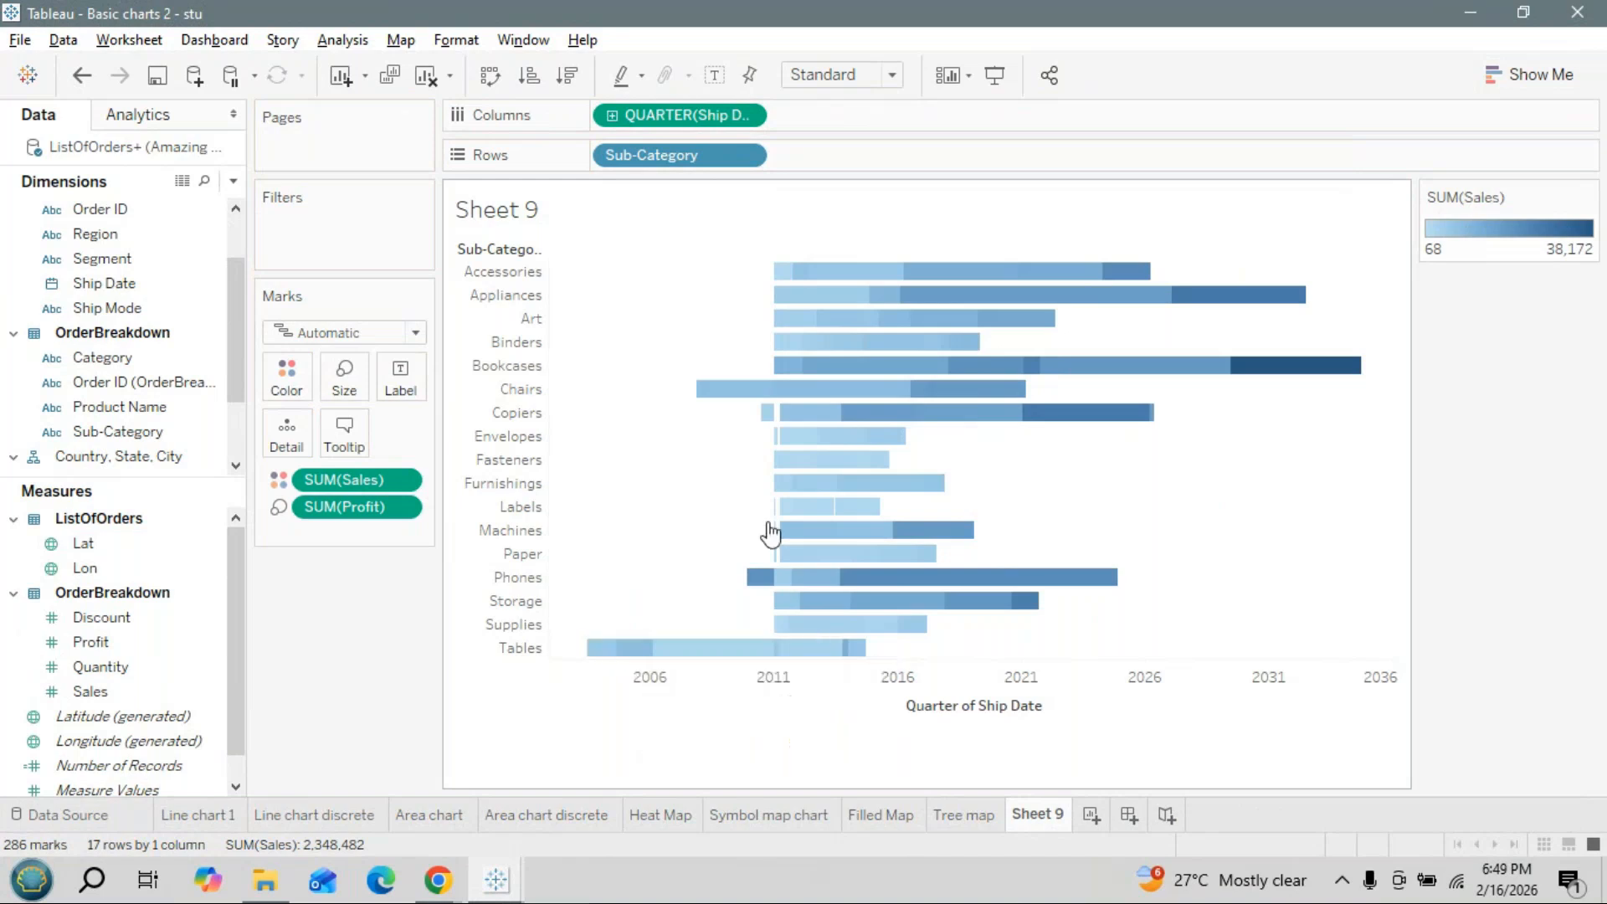
mouse_move(783, 283)
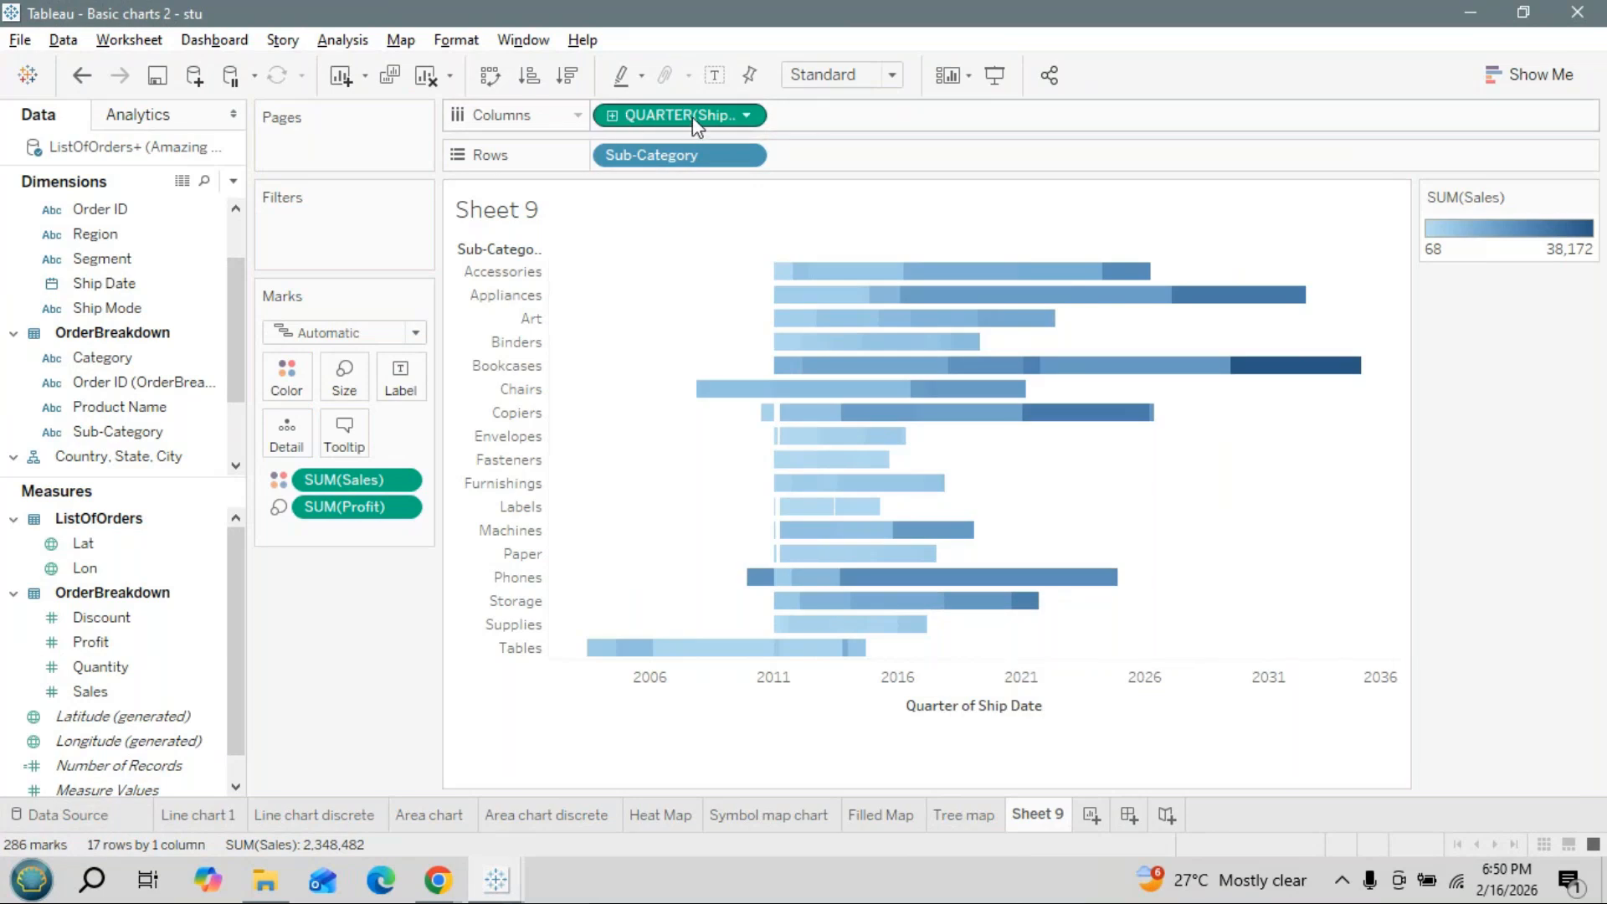
click(613, 116)
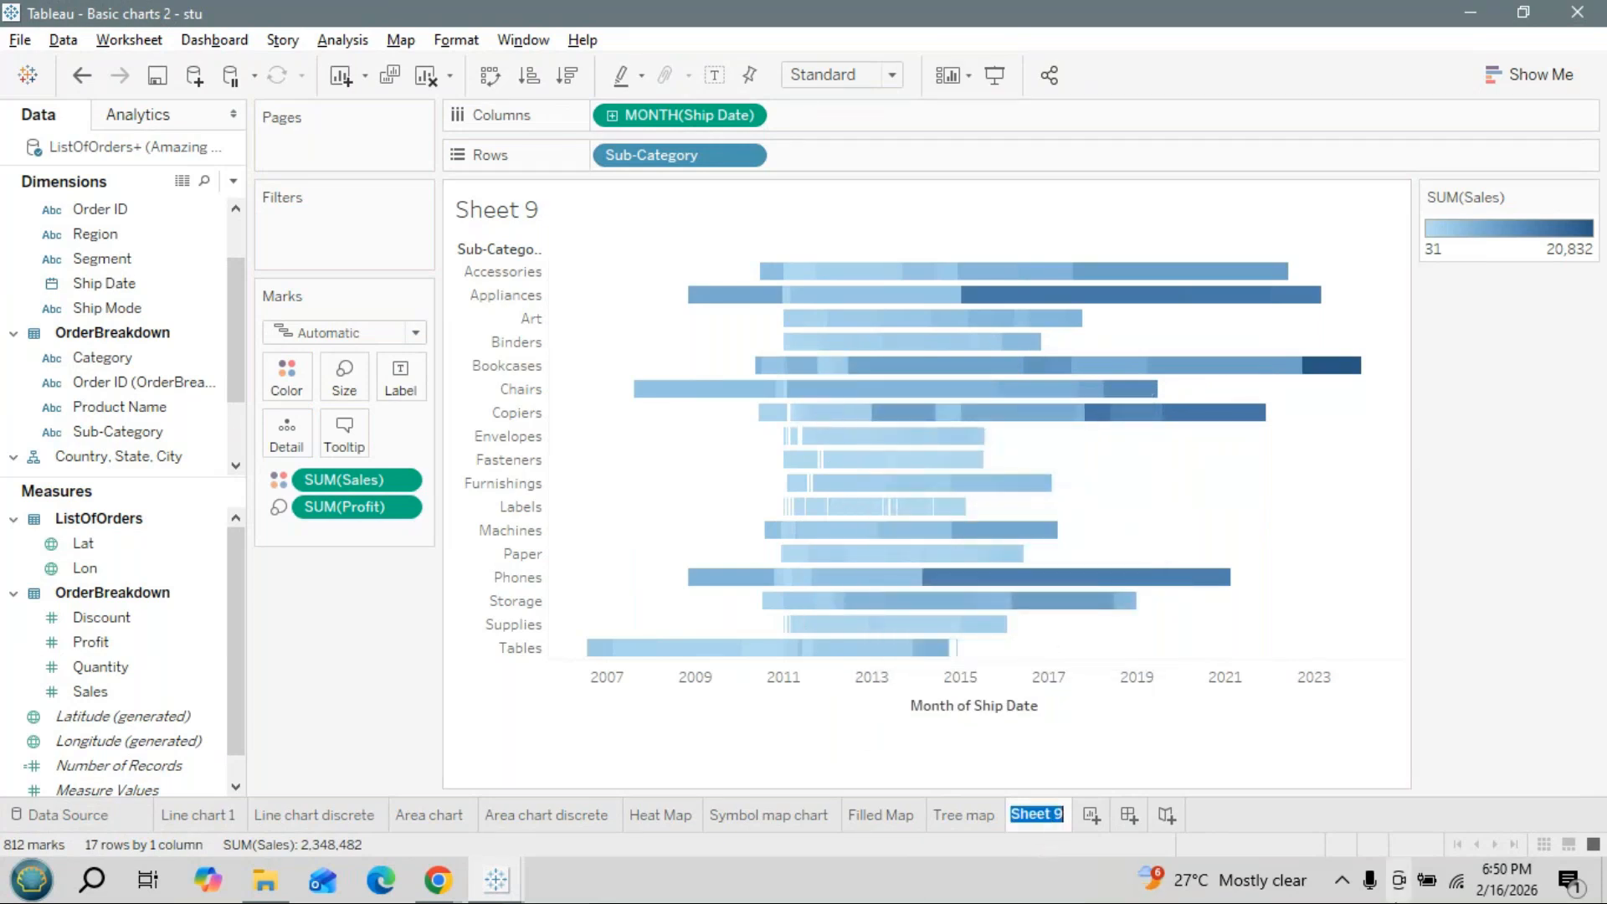
Rename Sheet 9 as Gantt chart
text(Gannt)
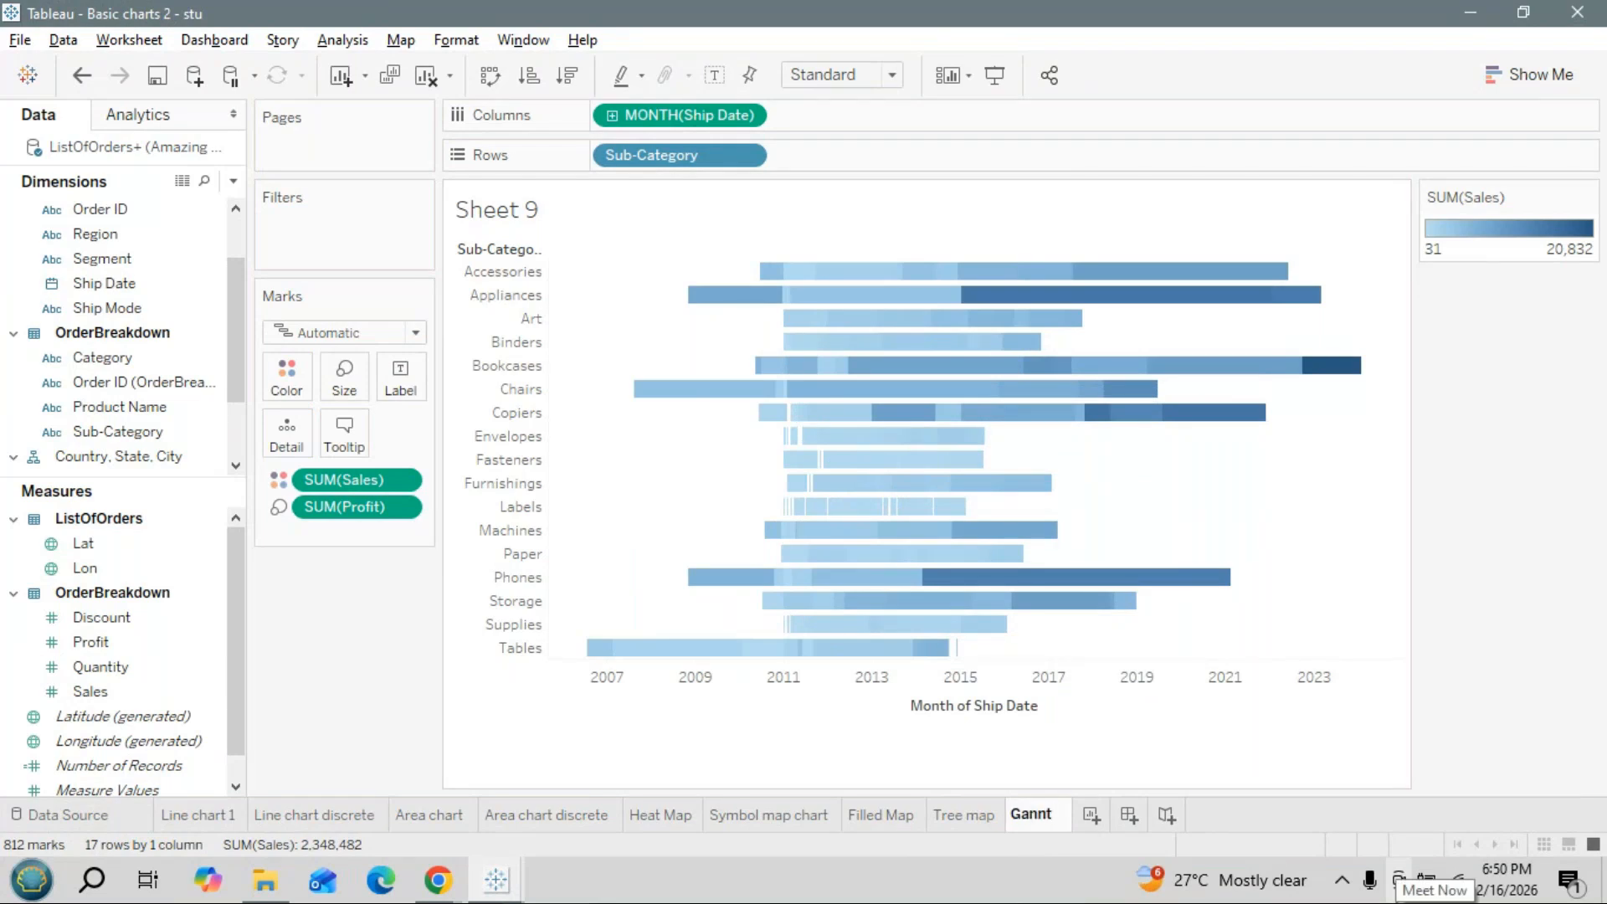
key(BackSpace)
key(BackSpace)
text(tt chart)
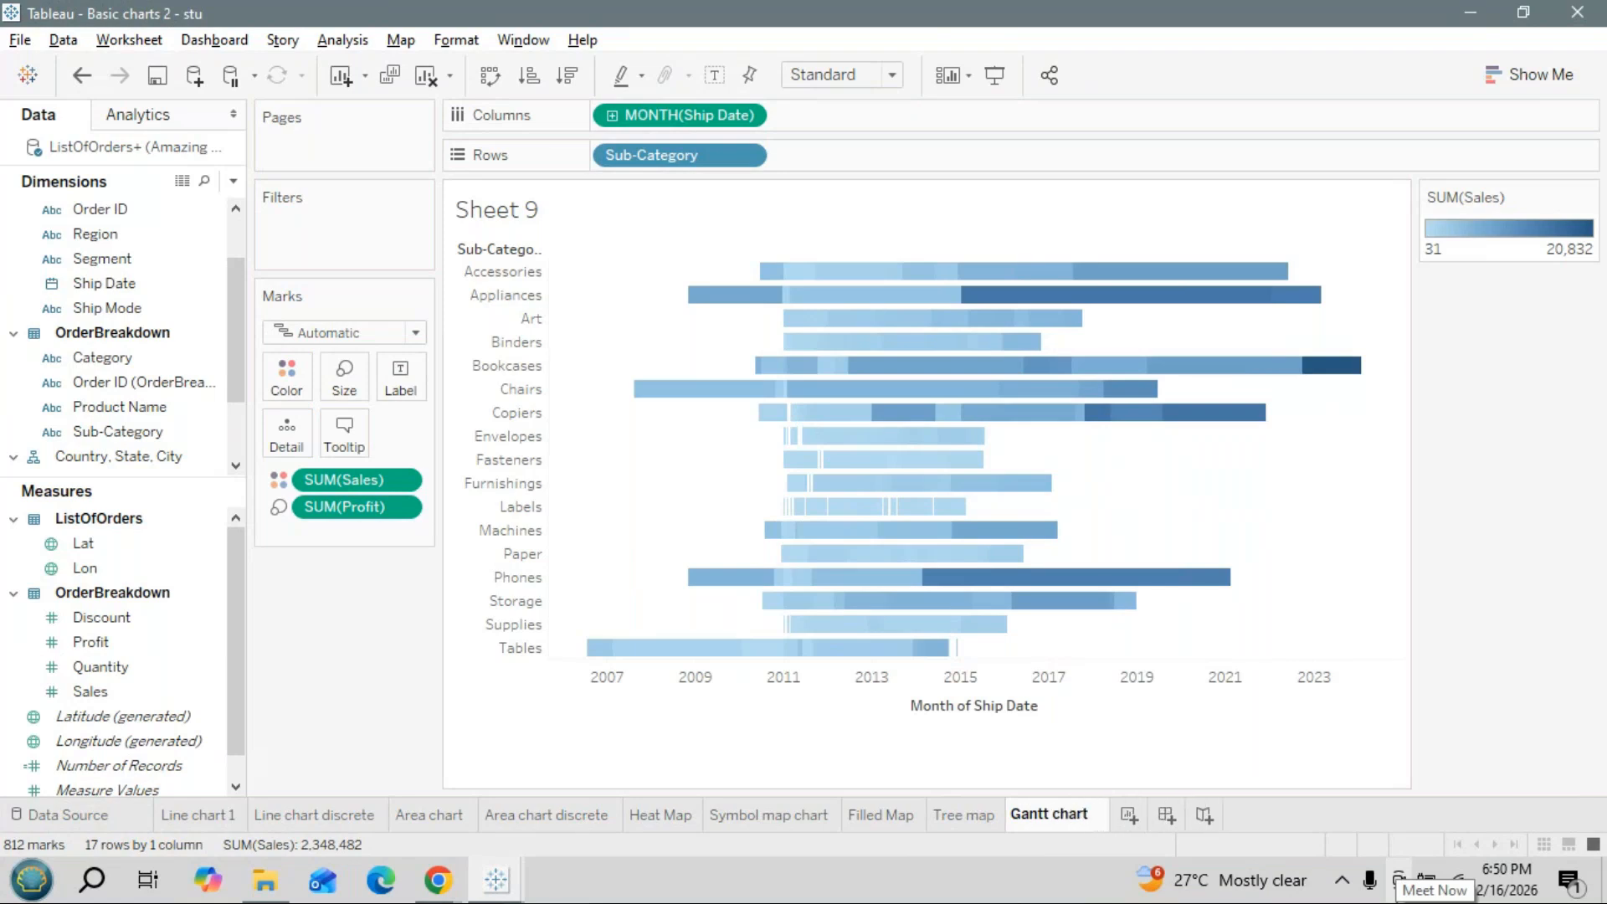
click(1349, 567)
Compare the finished Gantt chart with the reference Gantt chart in the Session 2 workbook
key(alt+Tab)
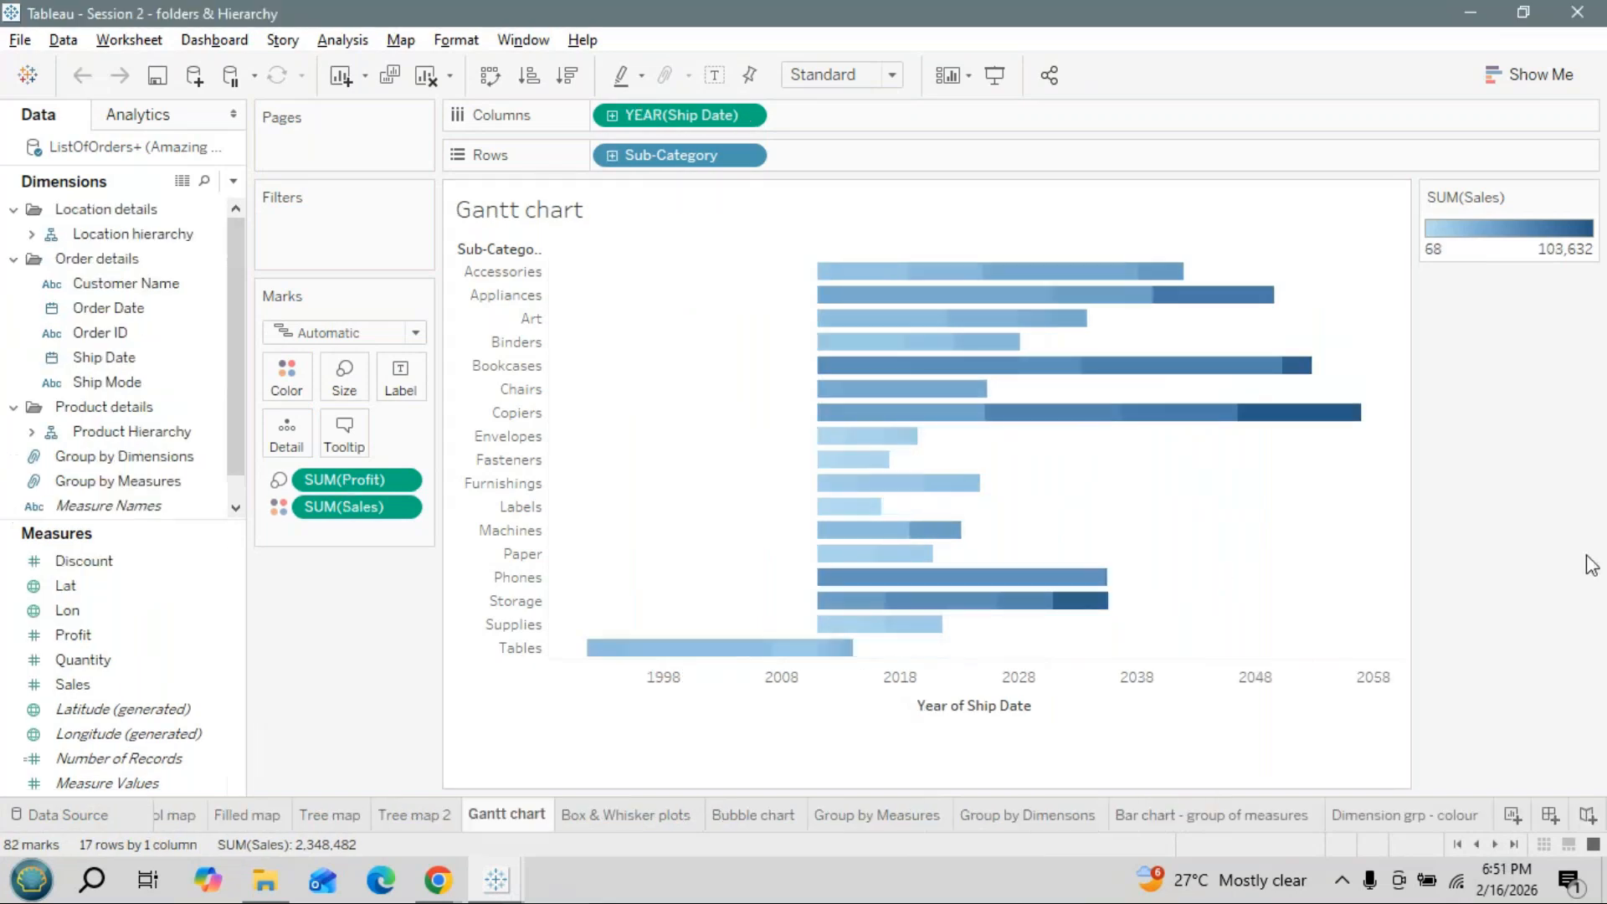
key(alt+Tab)
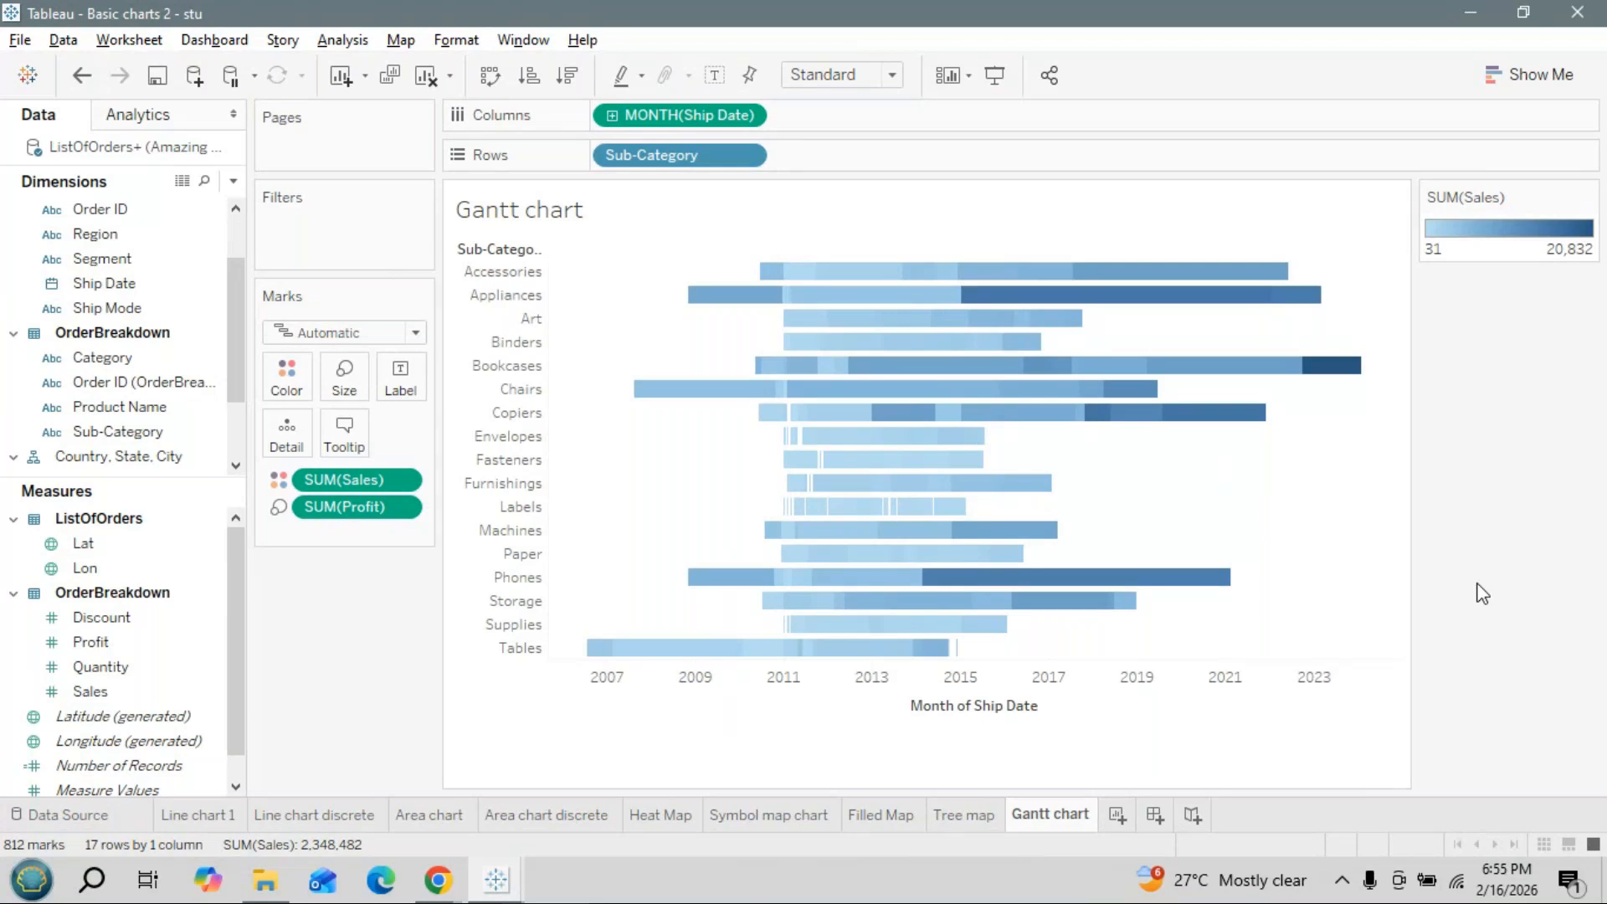
key(alt+Tab)
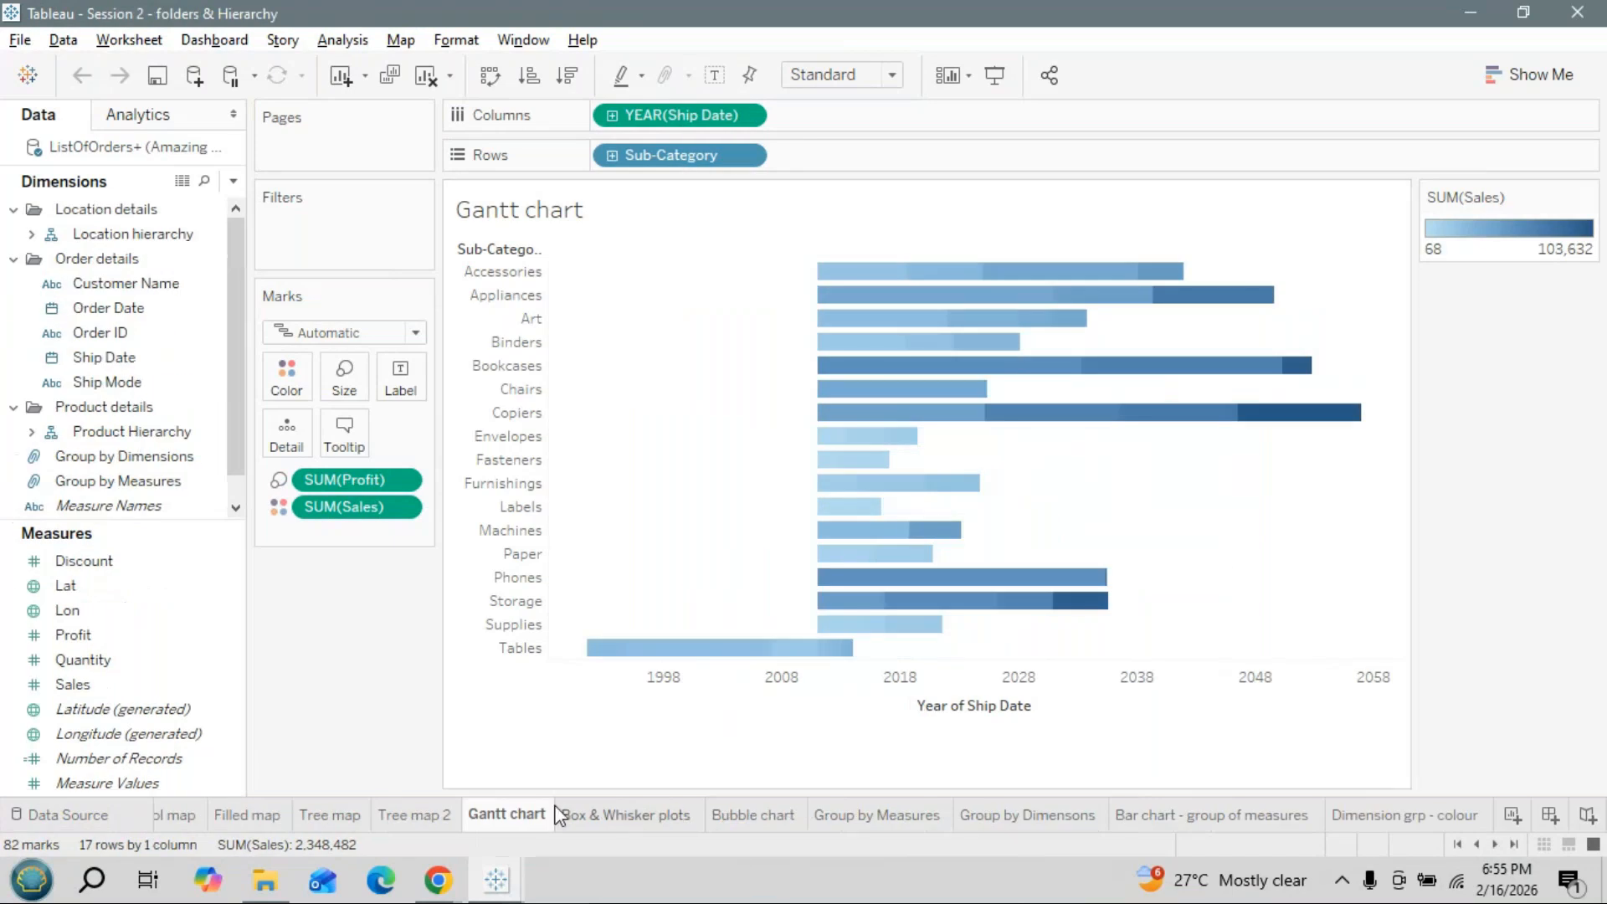
View the Box & Whisker plots sheet in the Session 2 reference workbook, and return to Basic charts 2 to save it
click(590, 814)
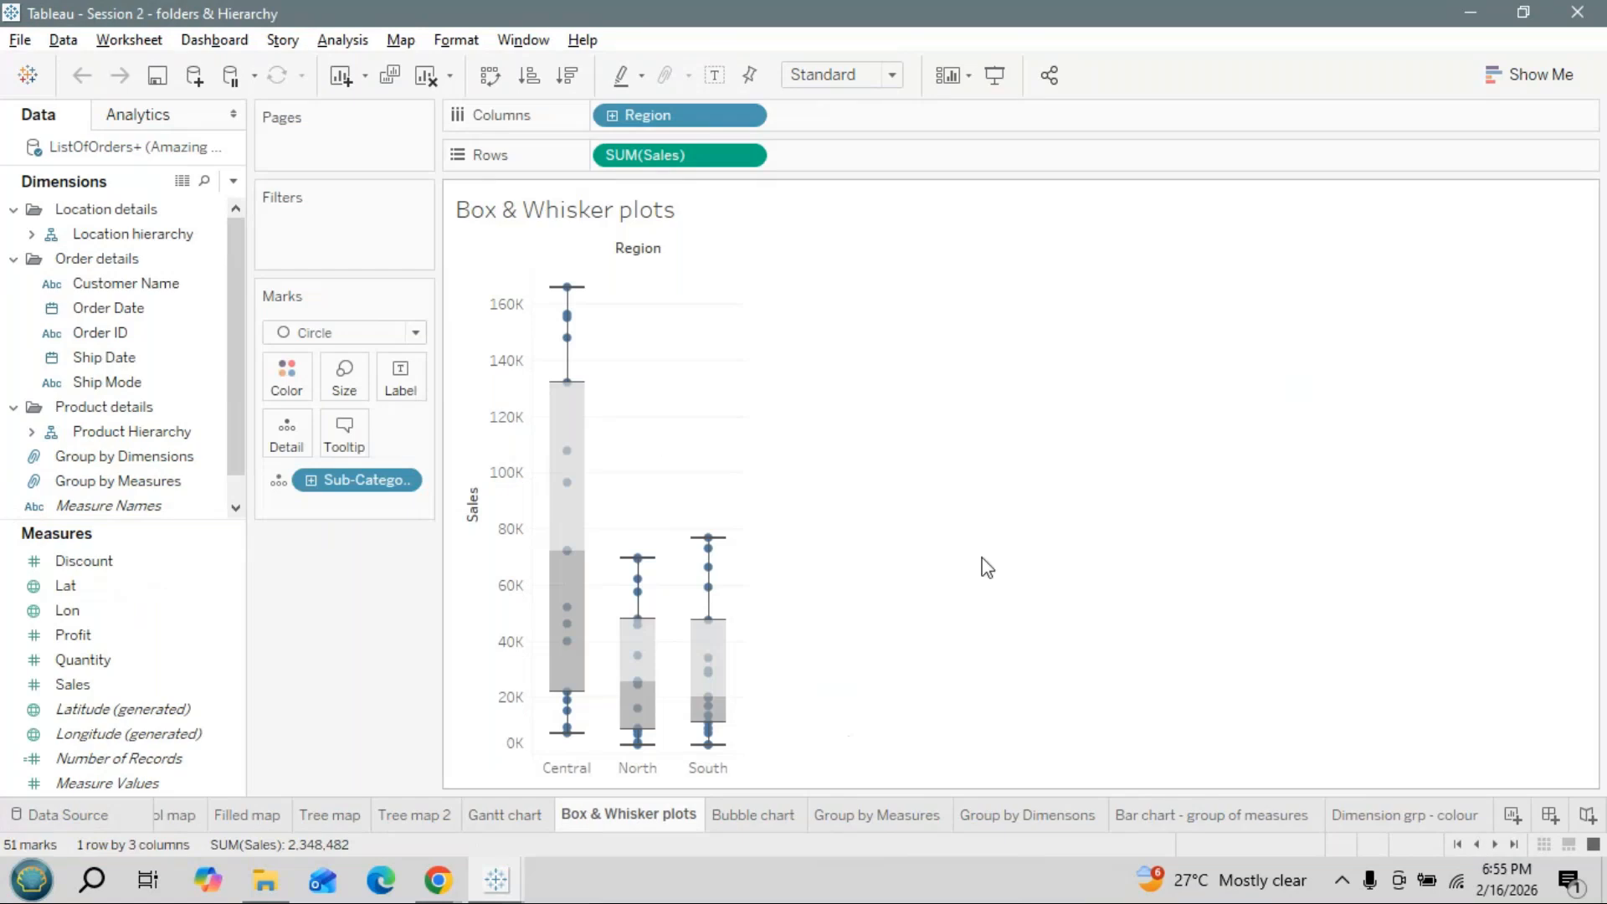
key(alt+Tab)
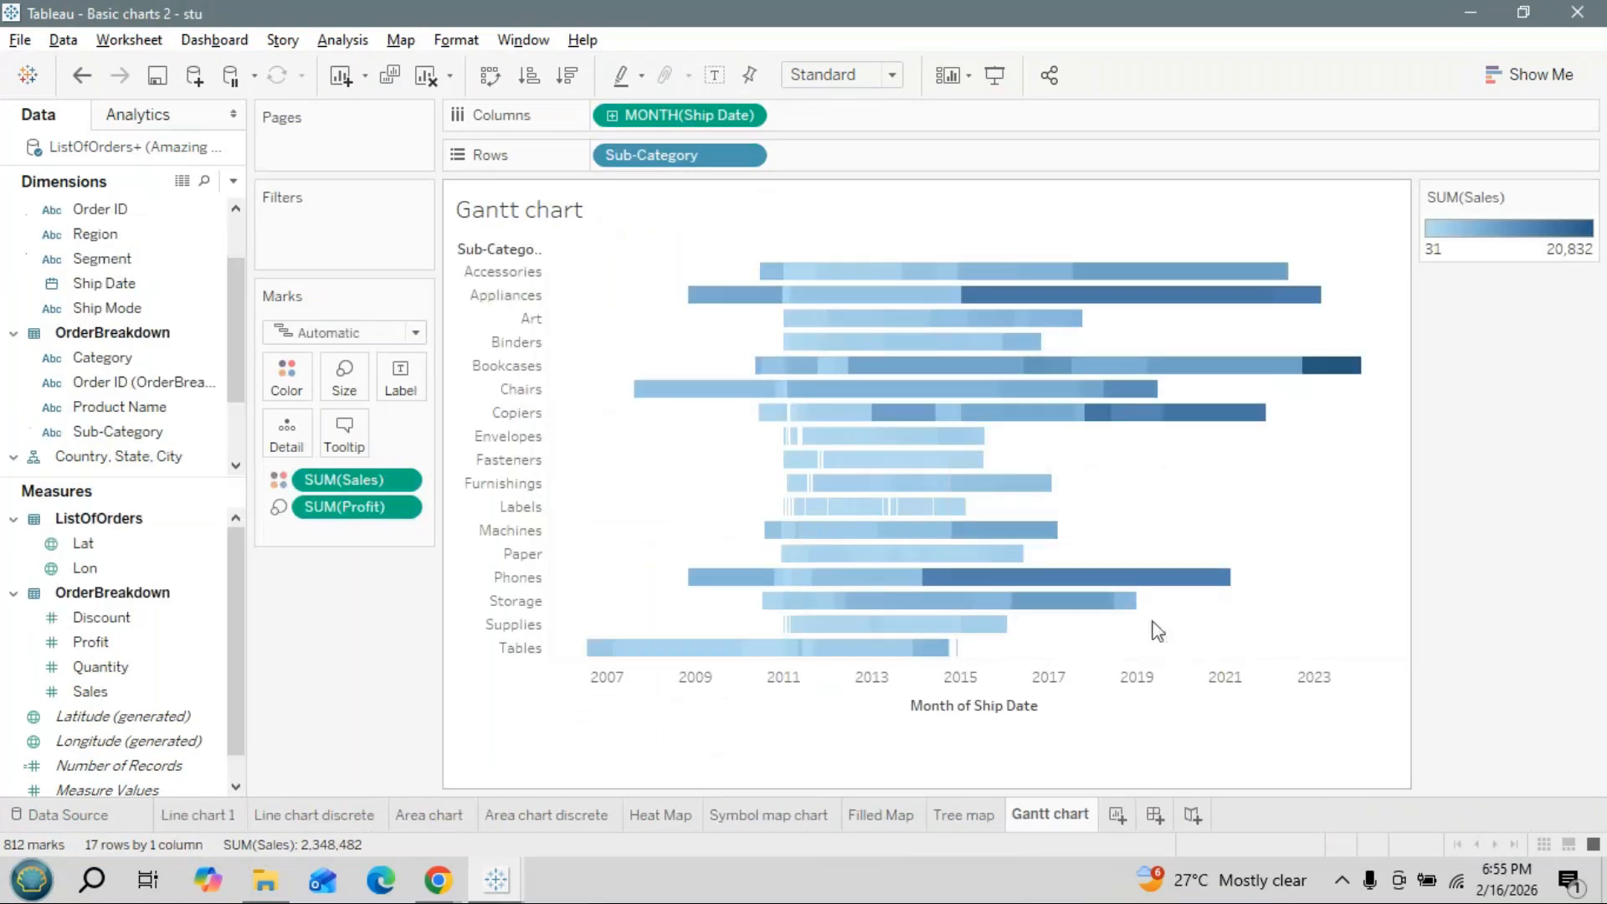
click(20, 39)
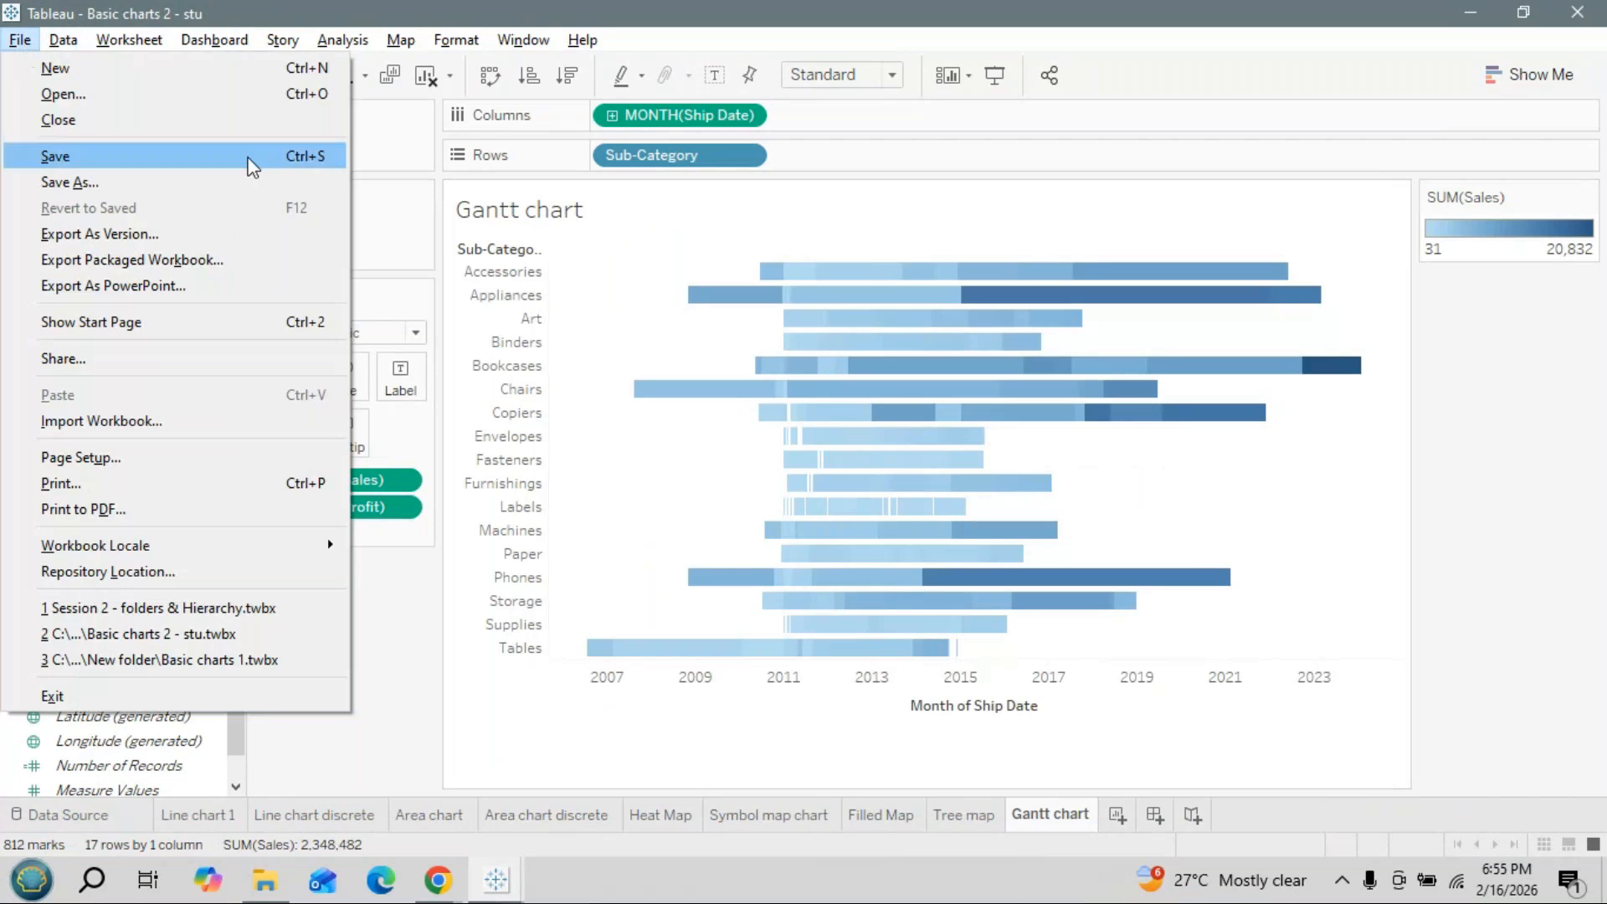
click(750, 201)
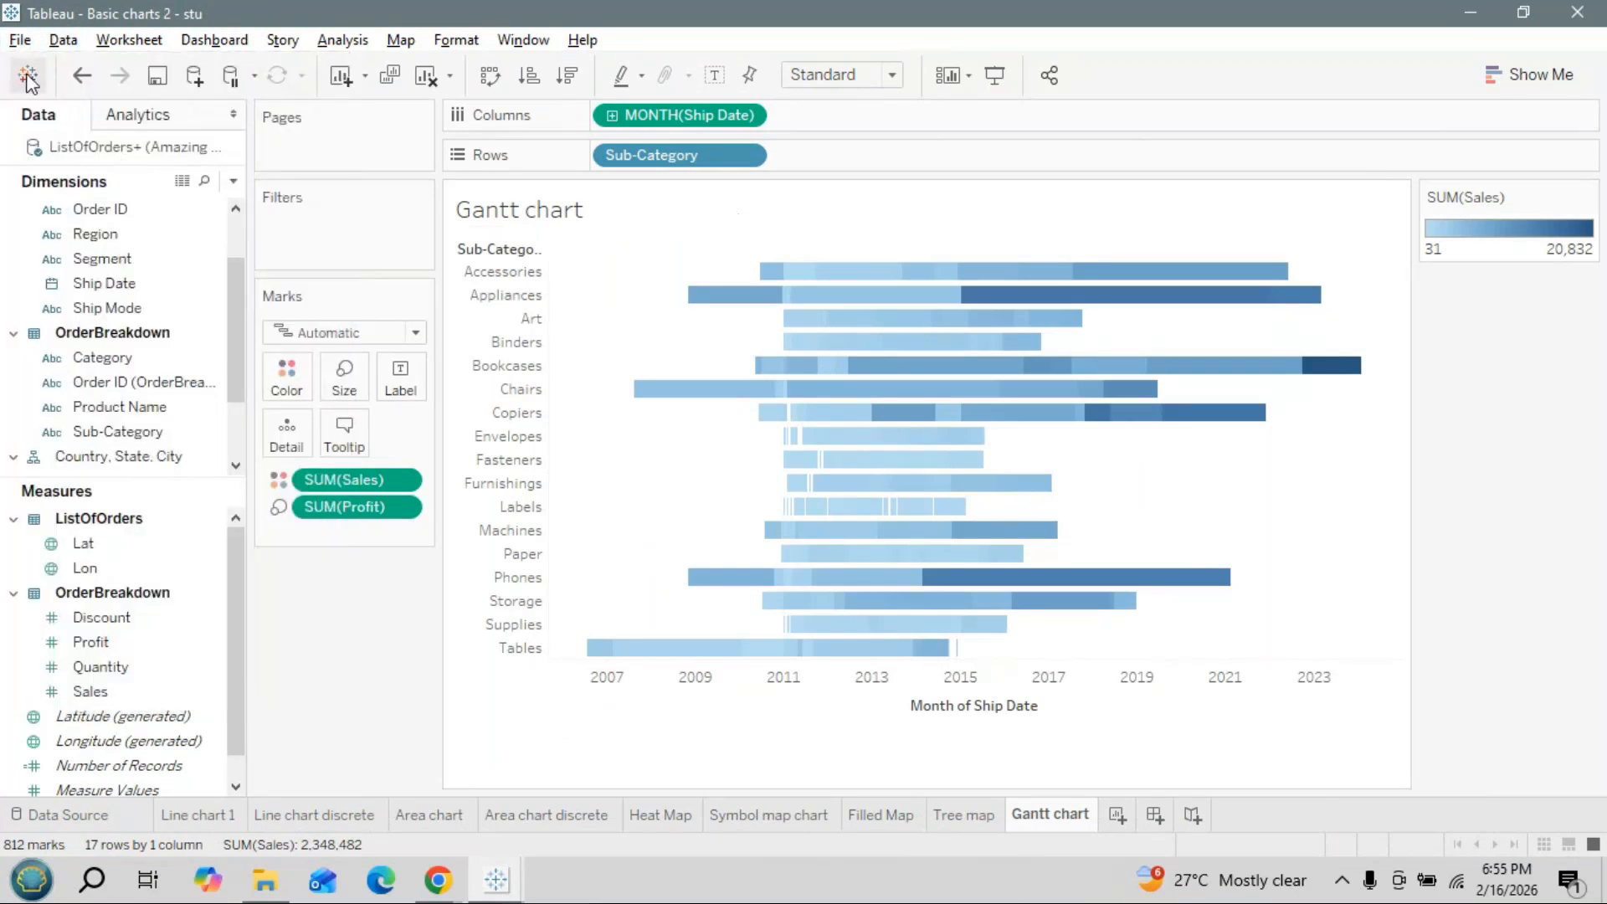
Create a new blank workbook and maximize its window
click(21, 42)
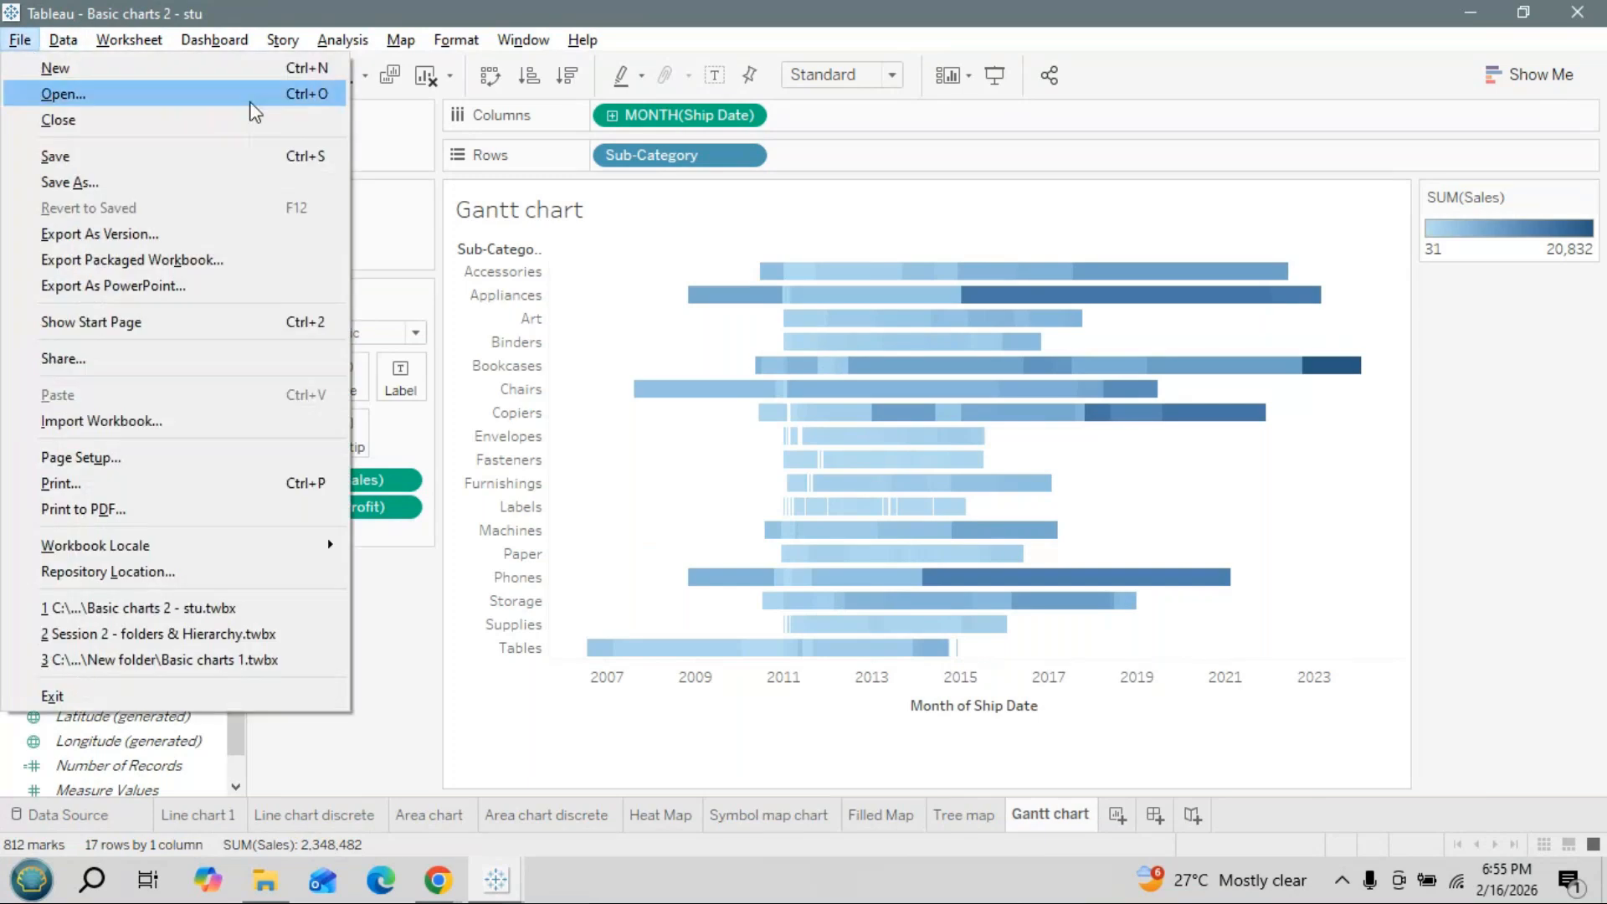
click(88, 71)
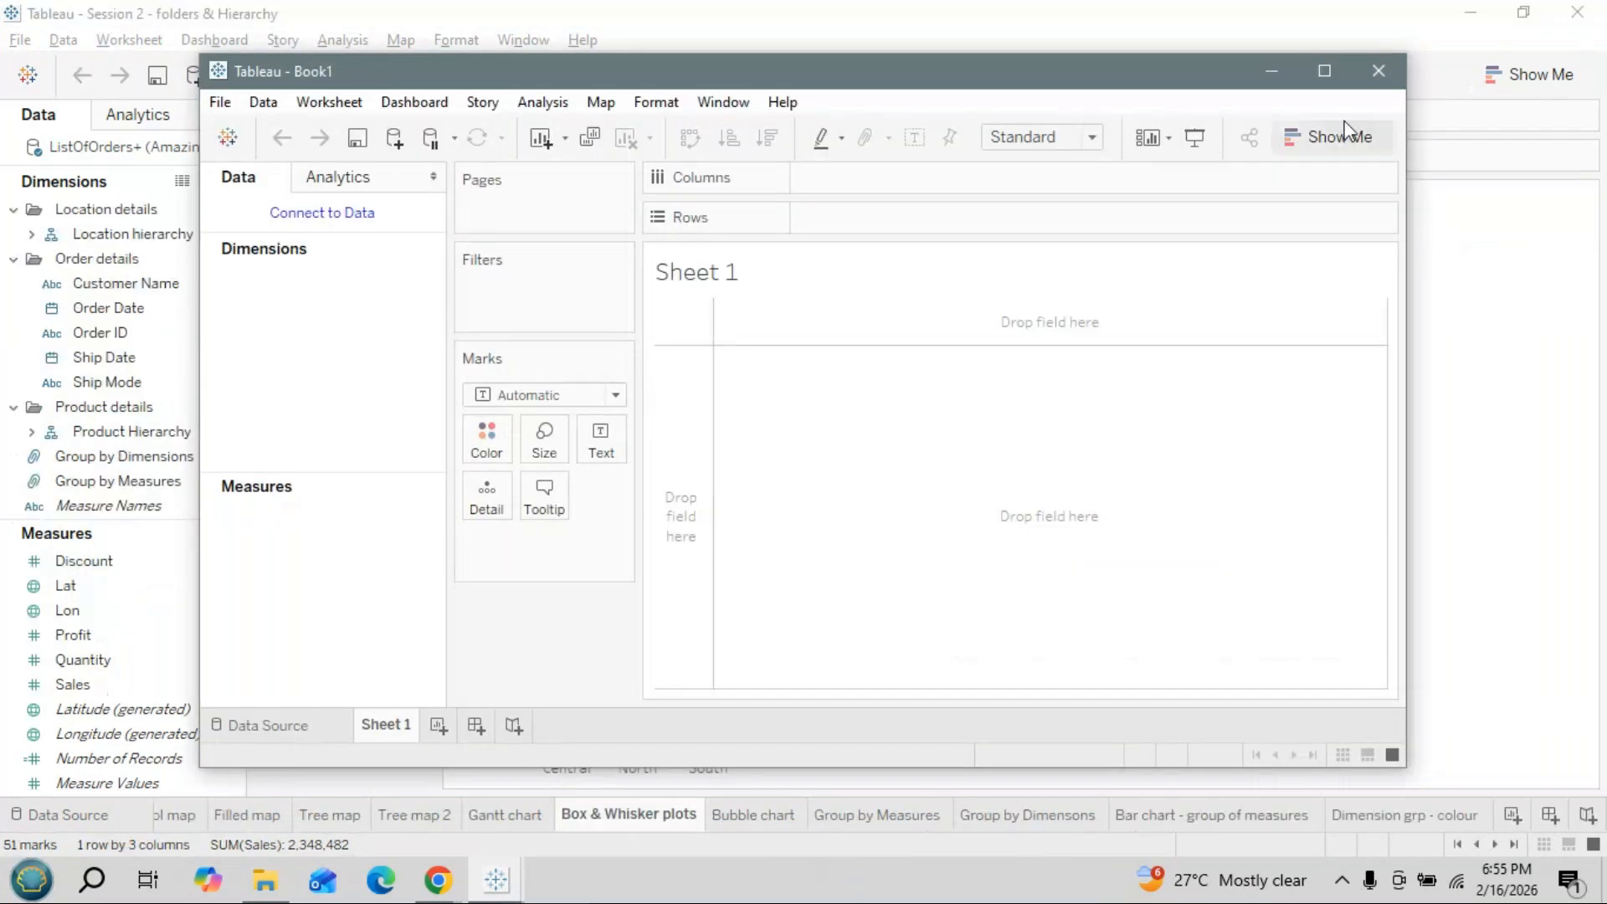
click(1339, 71)
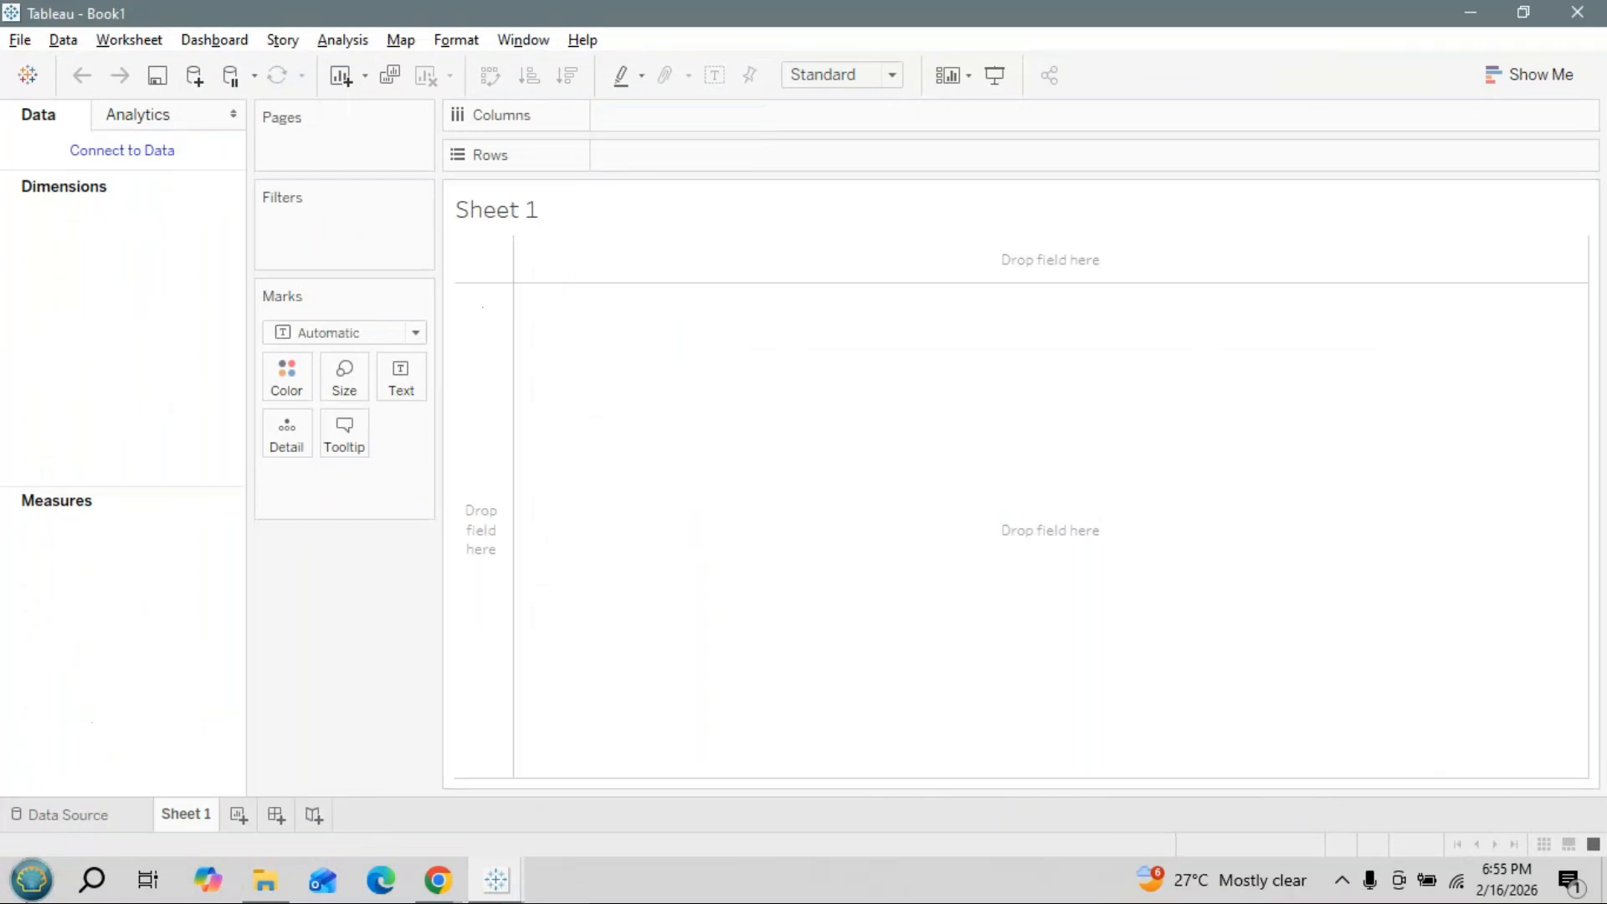
Connect the new workbook to the Amazing Mart Excel file
click(78, 816)
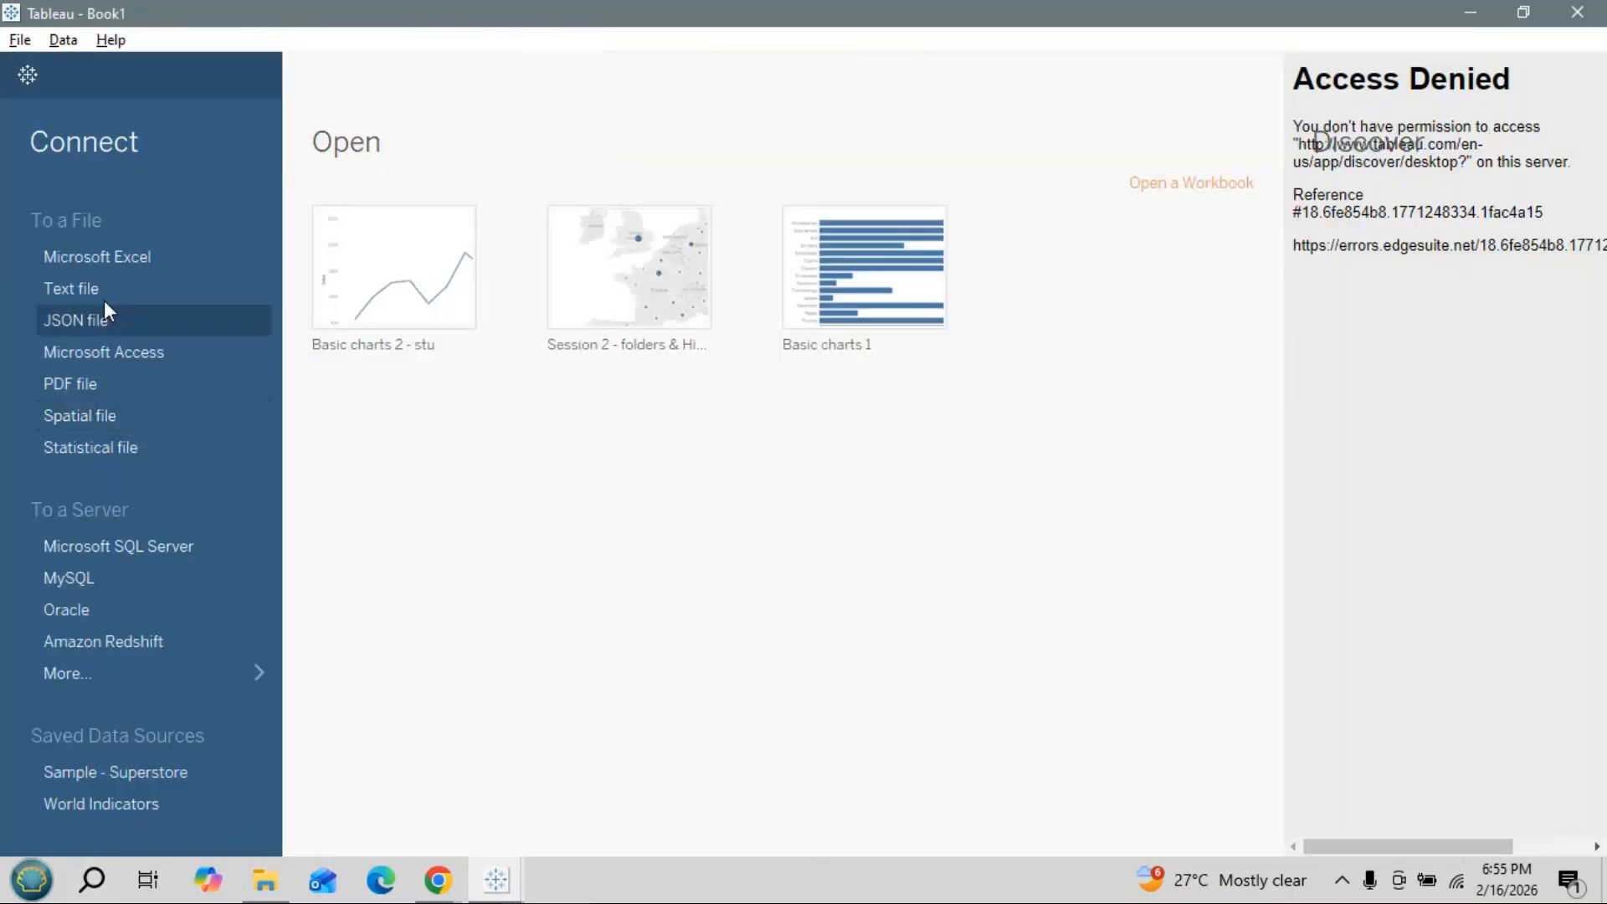
click(284, 191)
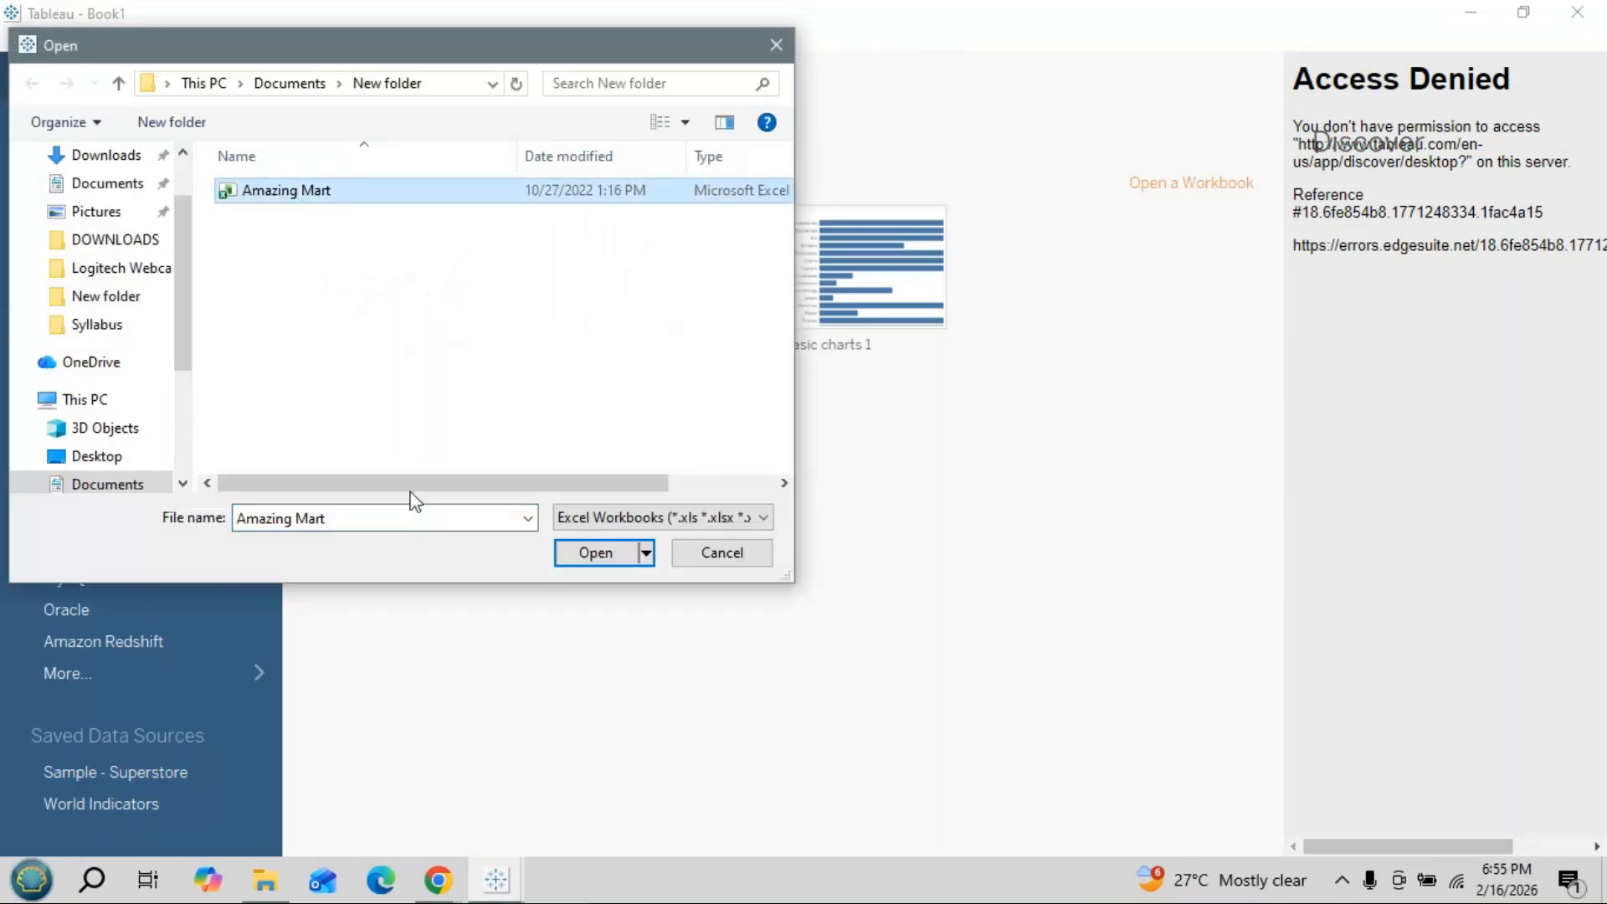
click(590, 555)
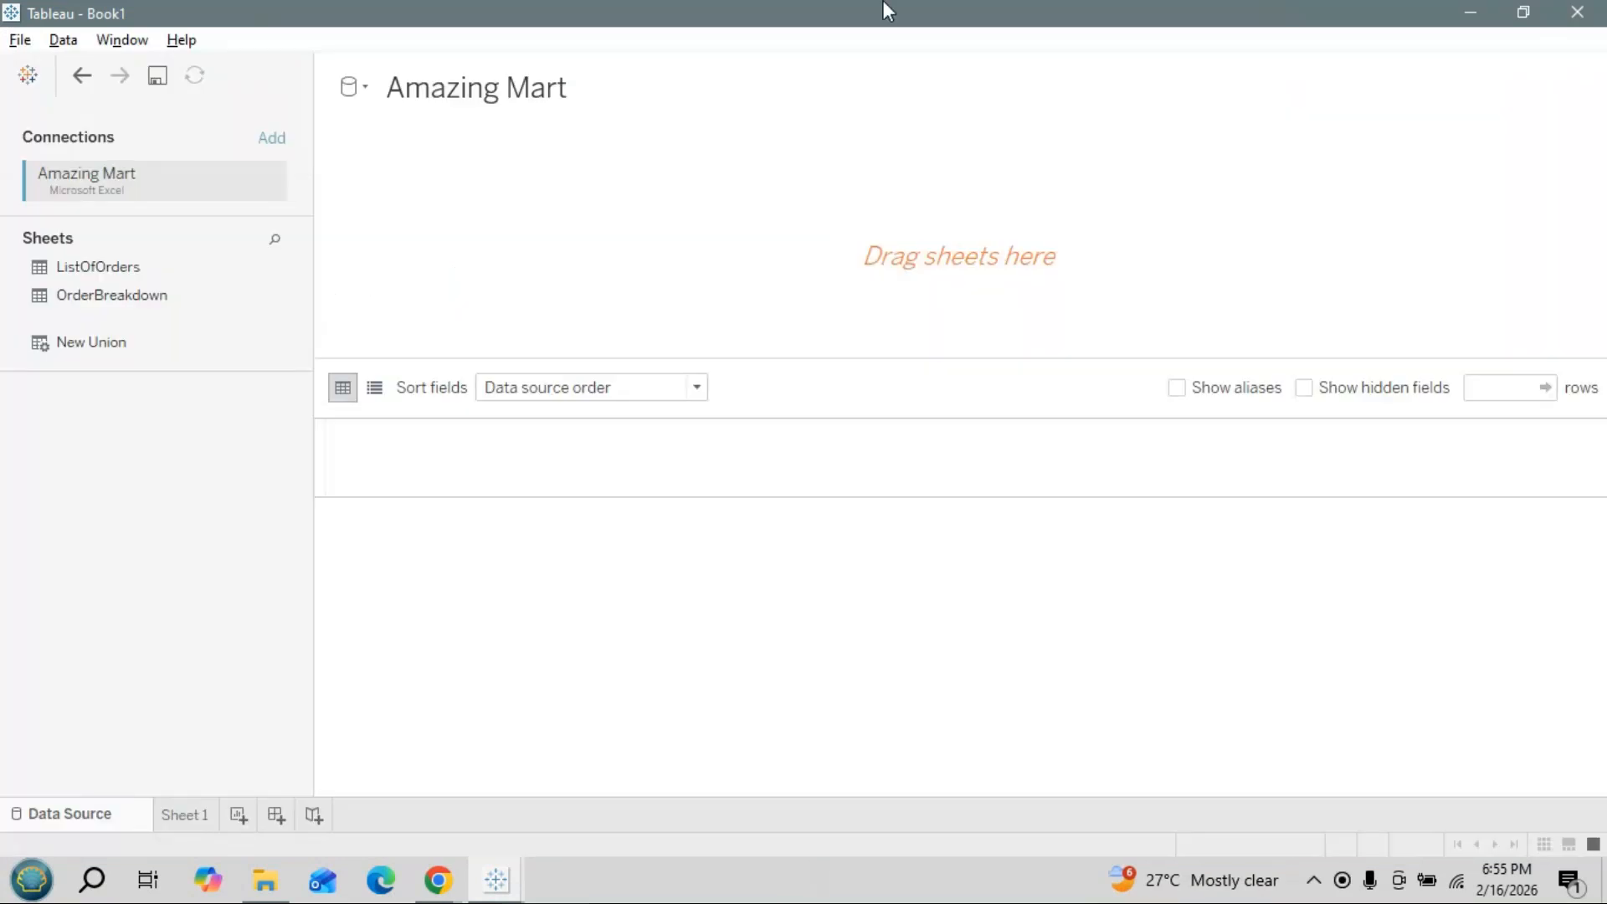
Join the ListOfOrders and OrderBreakdown sheets as the data source and open Sheet 1
drag(91, 268, 168, 310)
drag(163, 307, 733, 194)
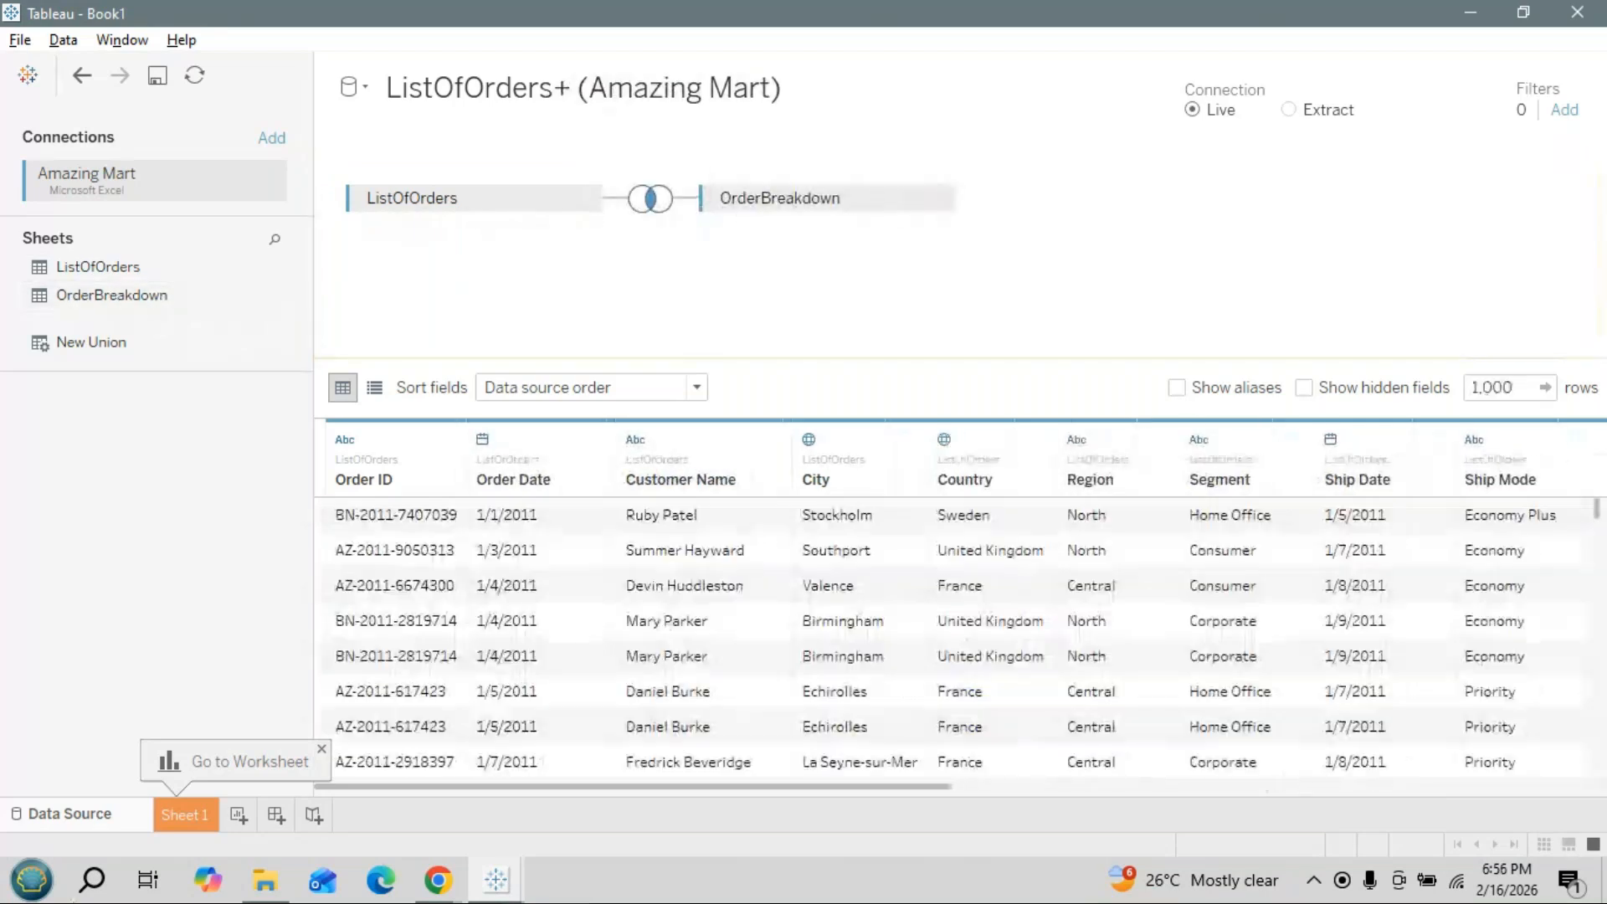
click(176, 819)
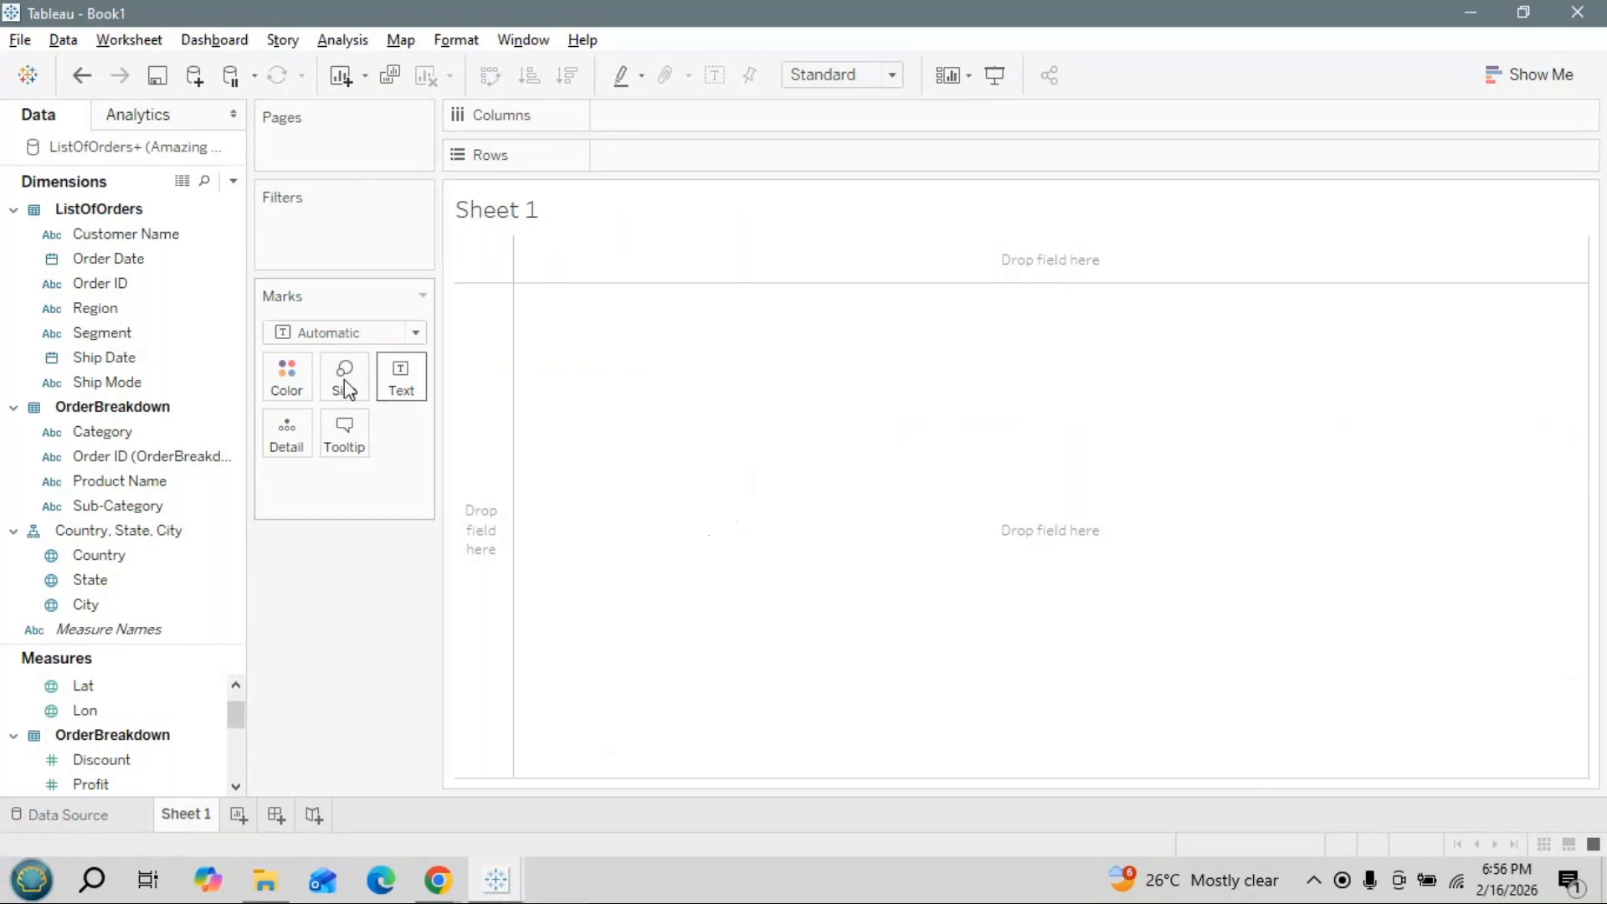
Compare the new workbook's dimensions with the reference workbook's location, order and product folders, and examine the fields in its Location hierarchy
click(118, 237)
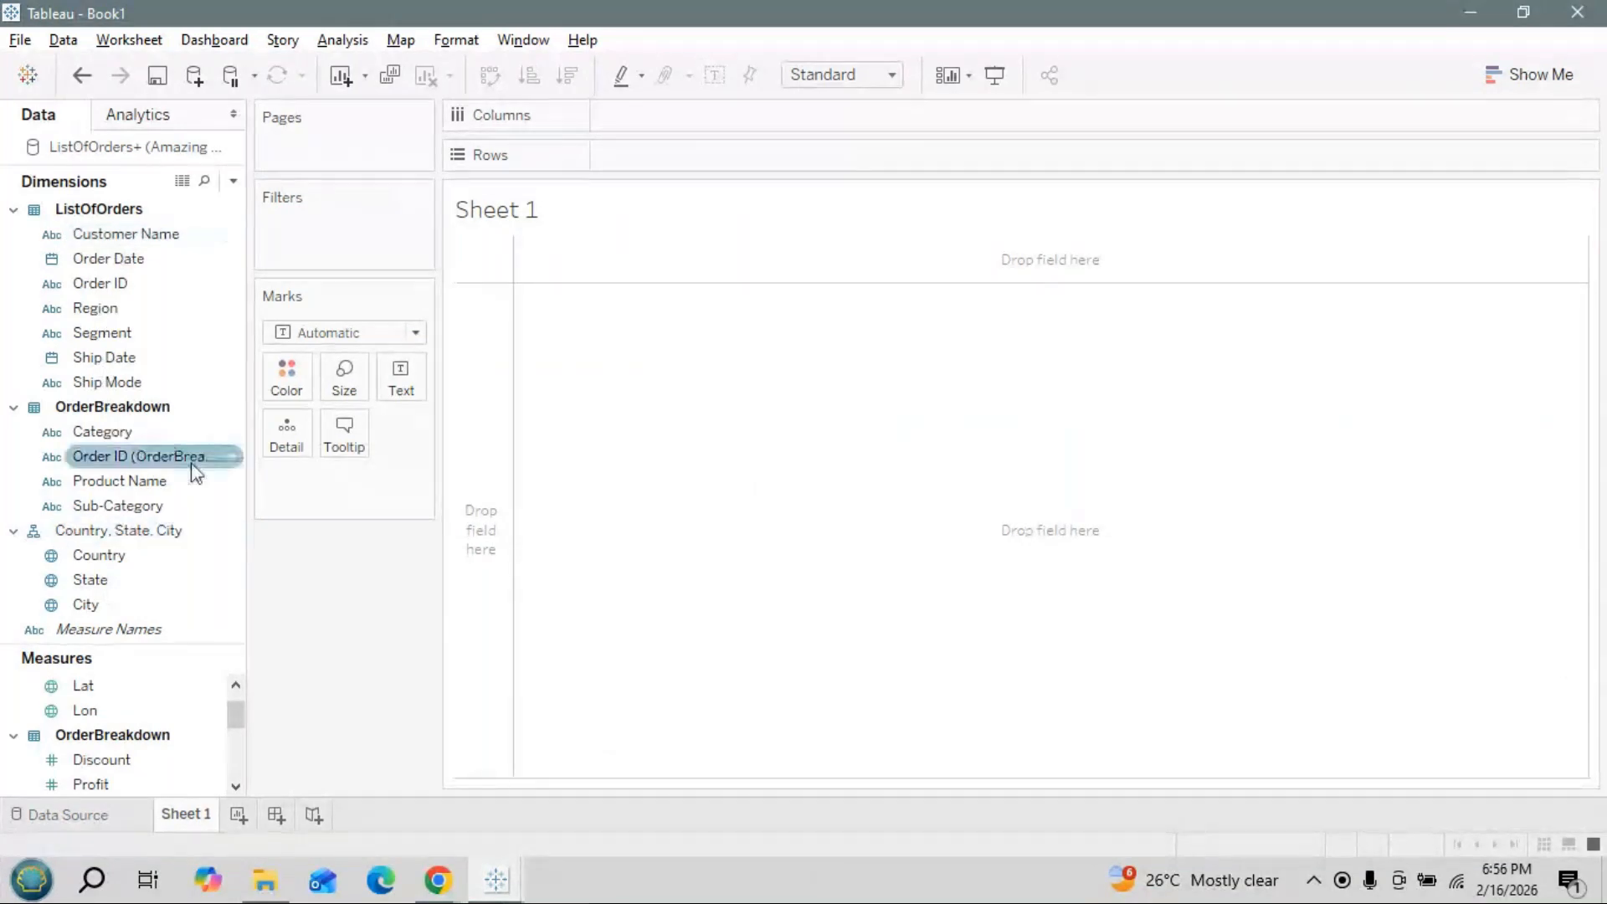
click(13, 531)
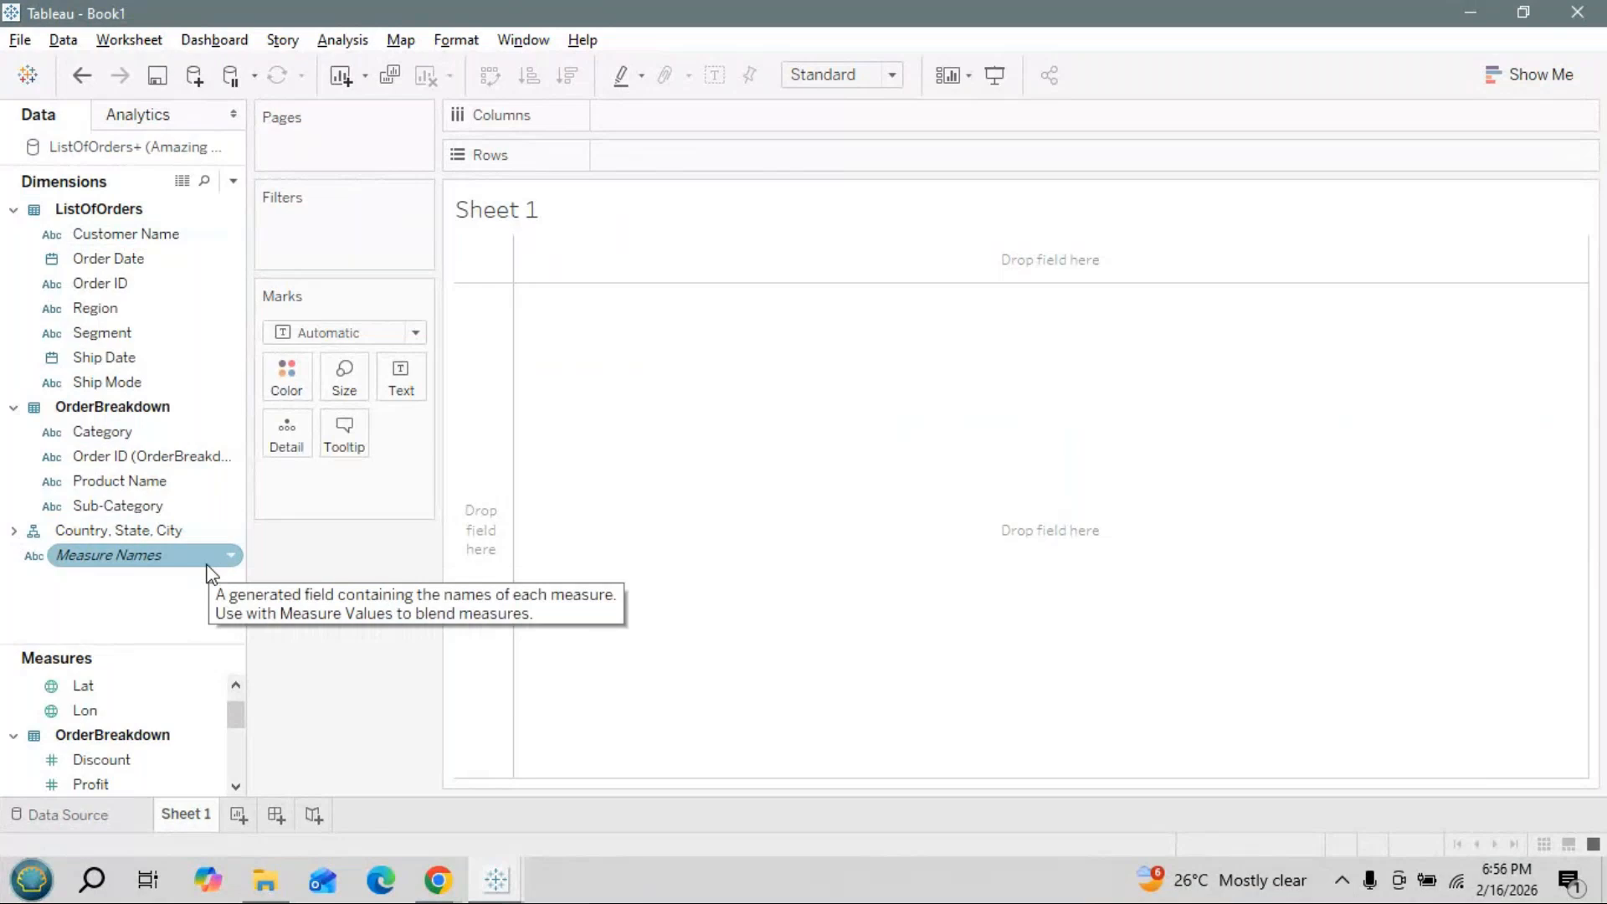
key(alt+Tab)
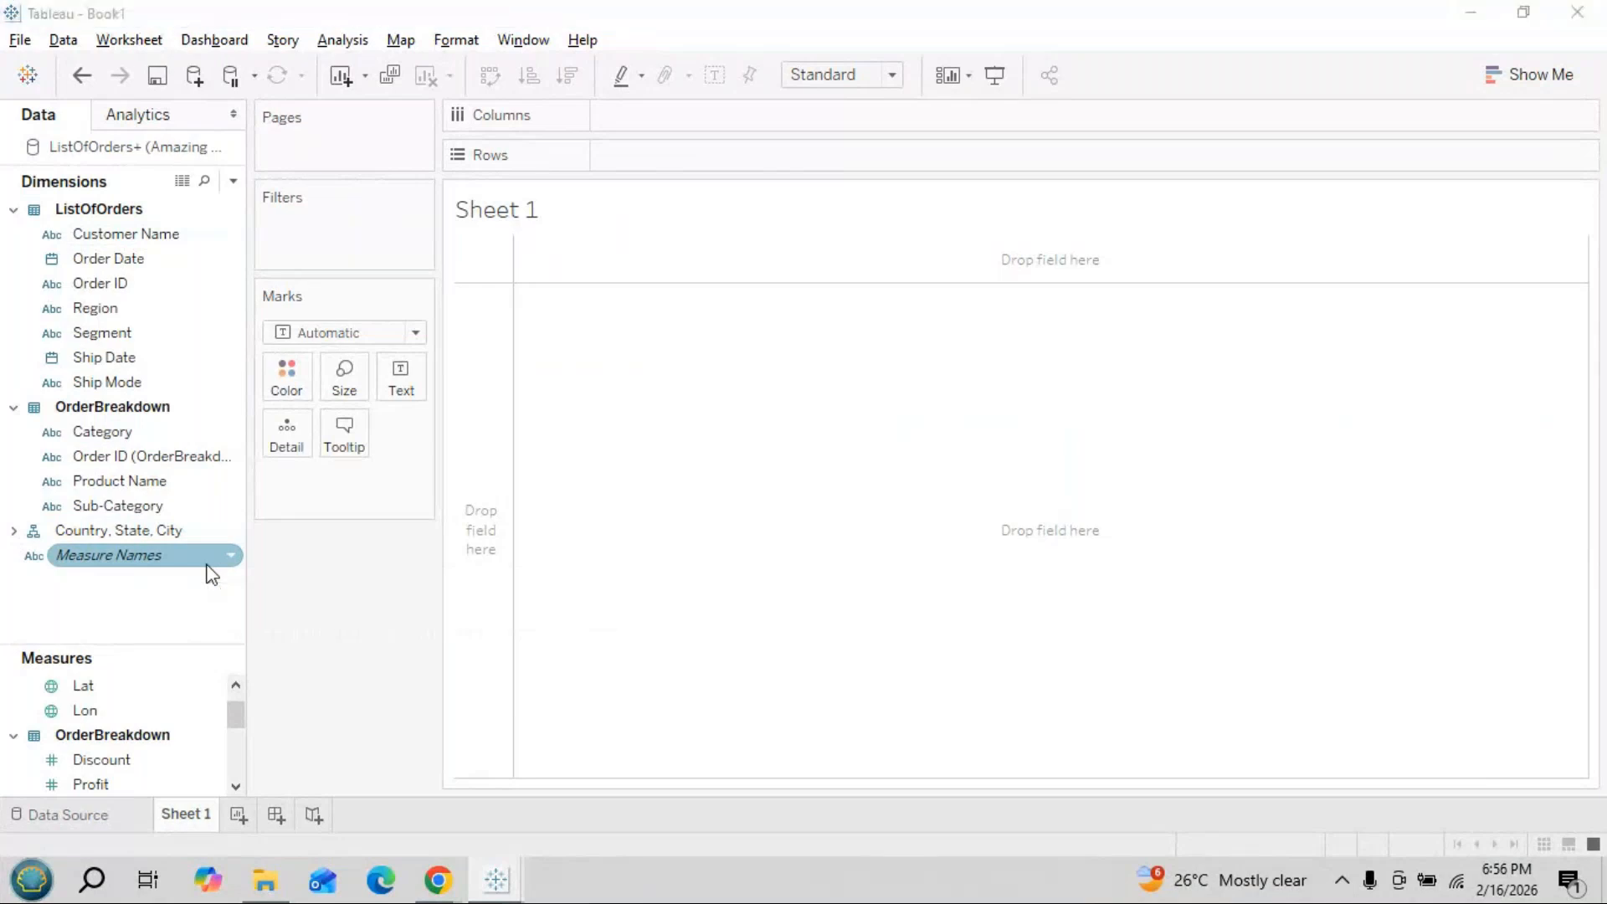
key(alt+Tab)
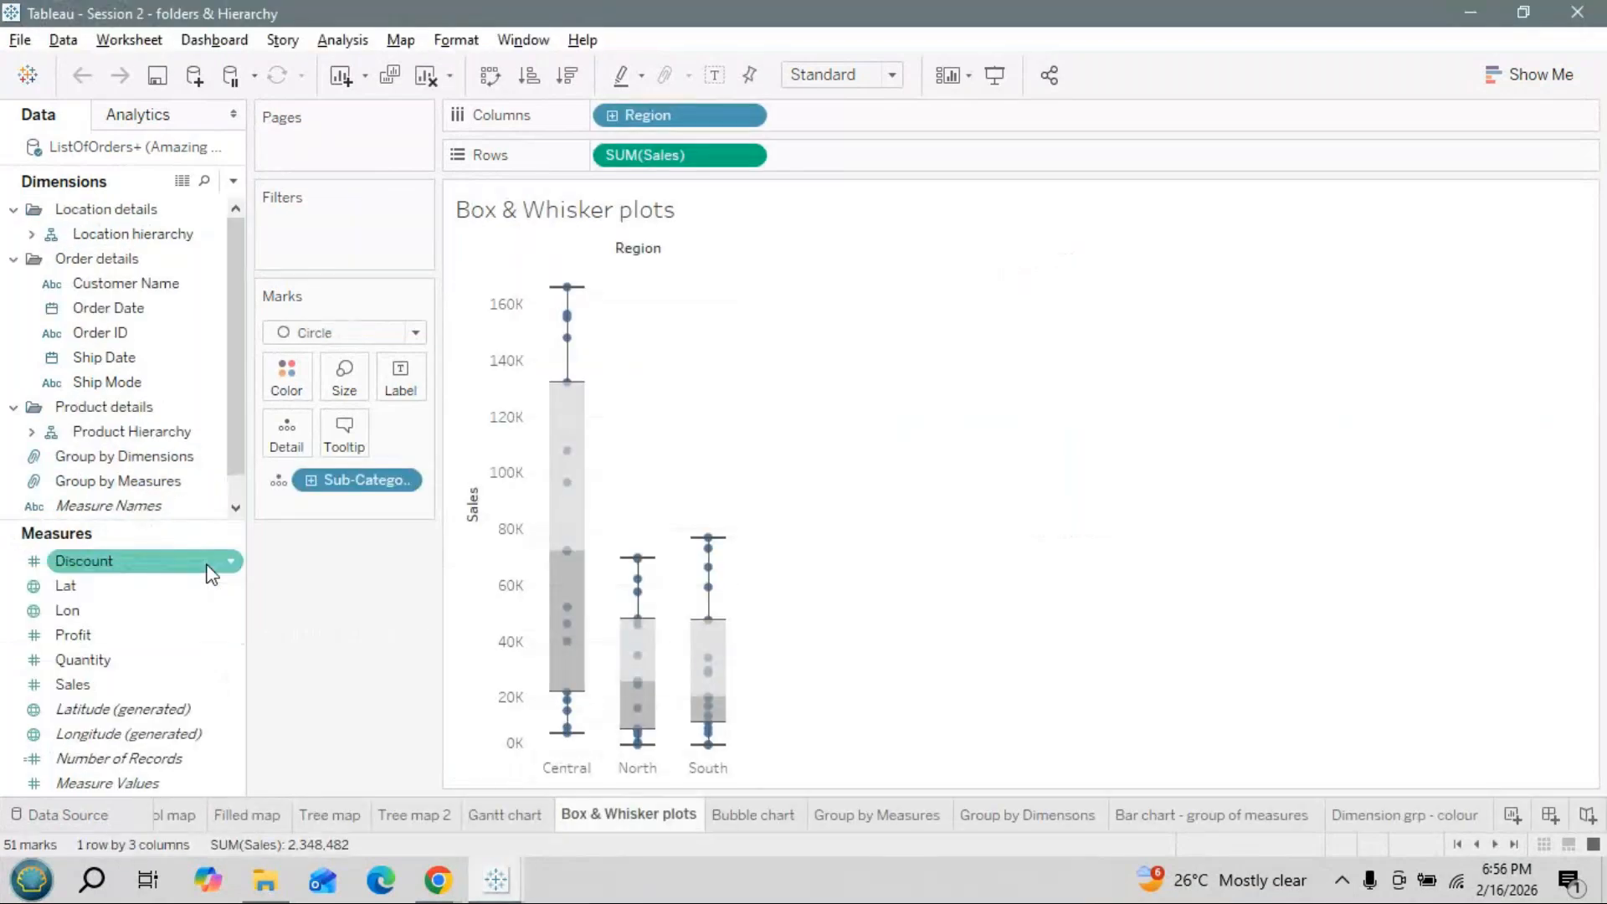
click(13, 210)
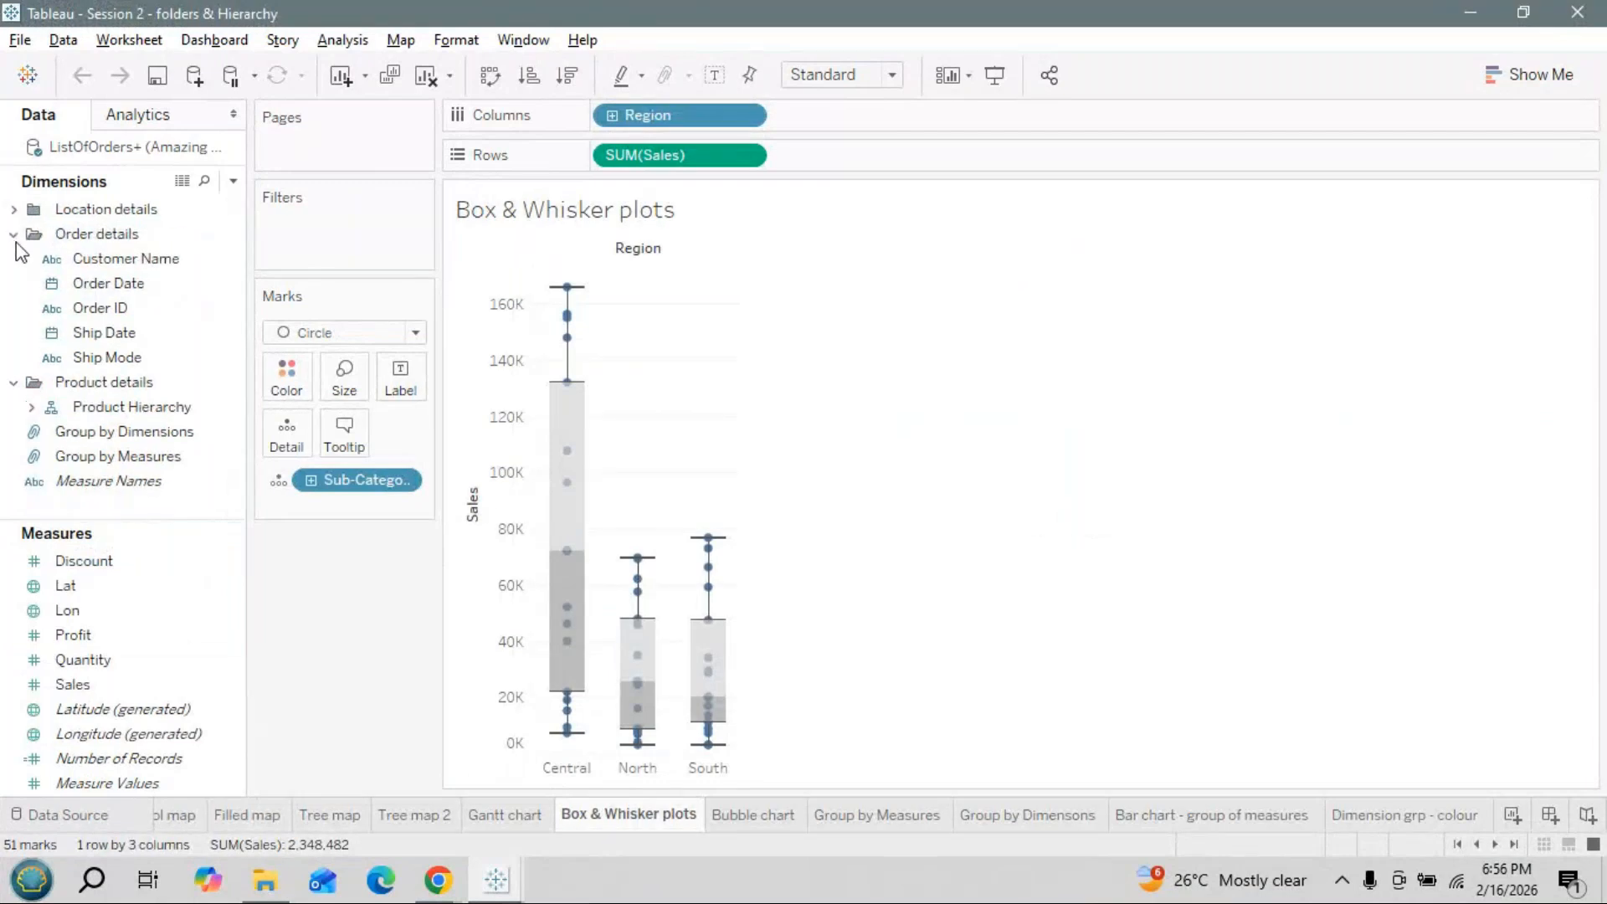
click(14, 234)
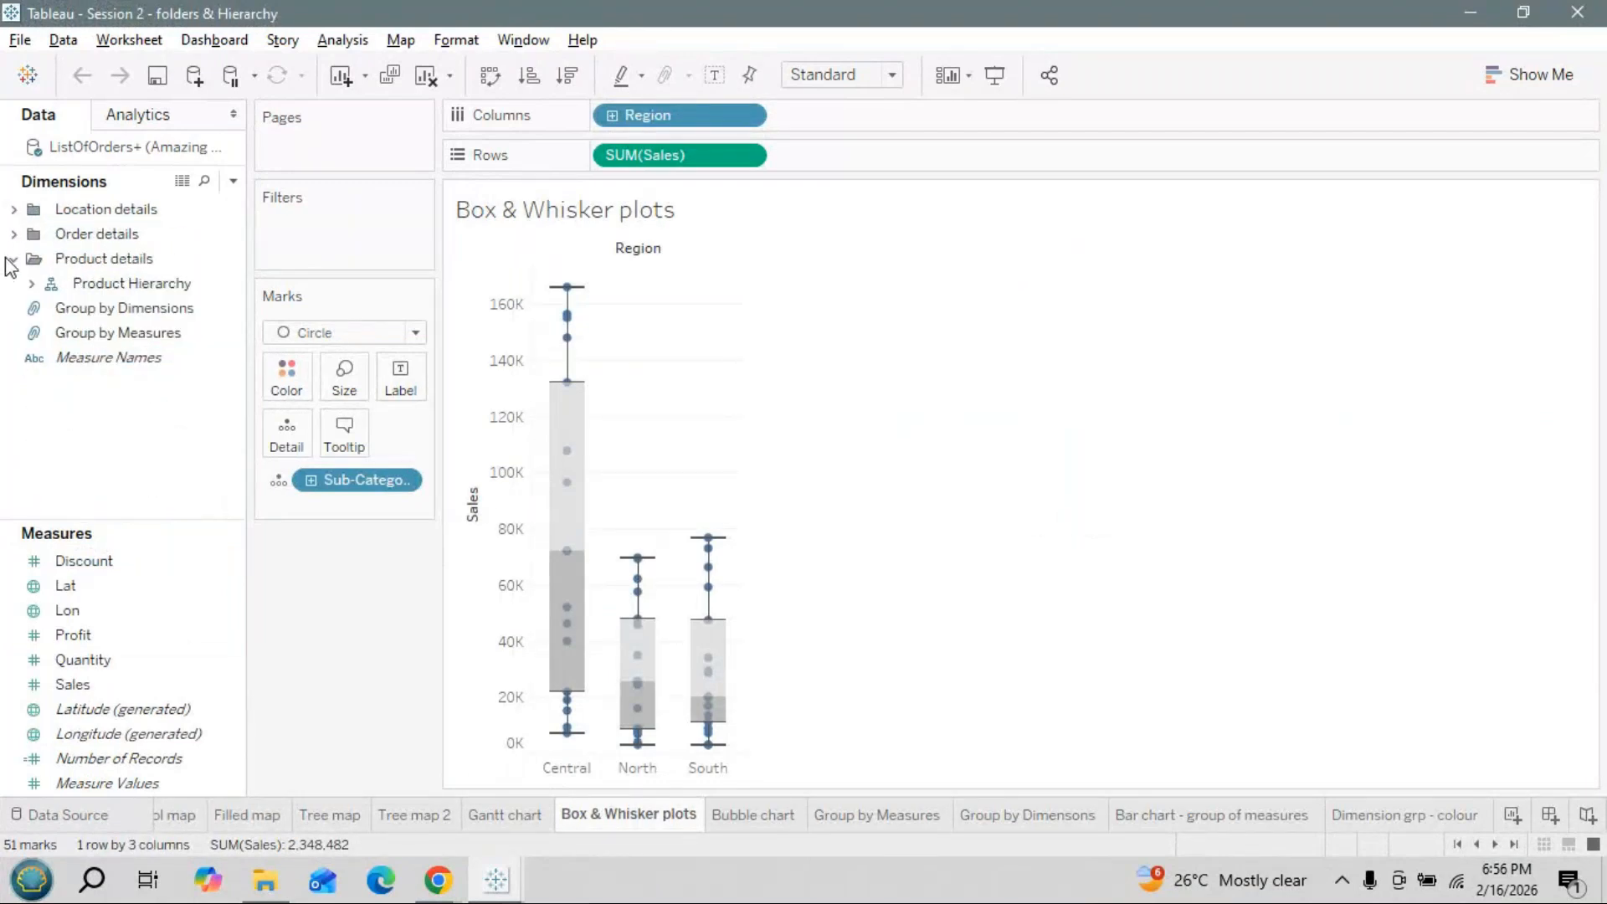
click(14, 260)
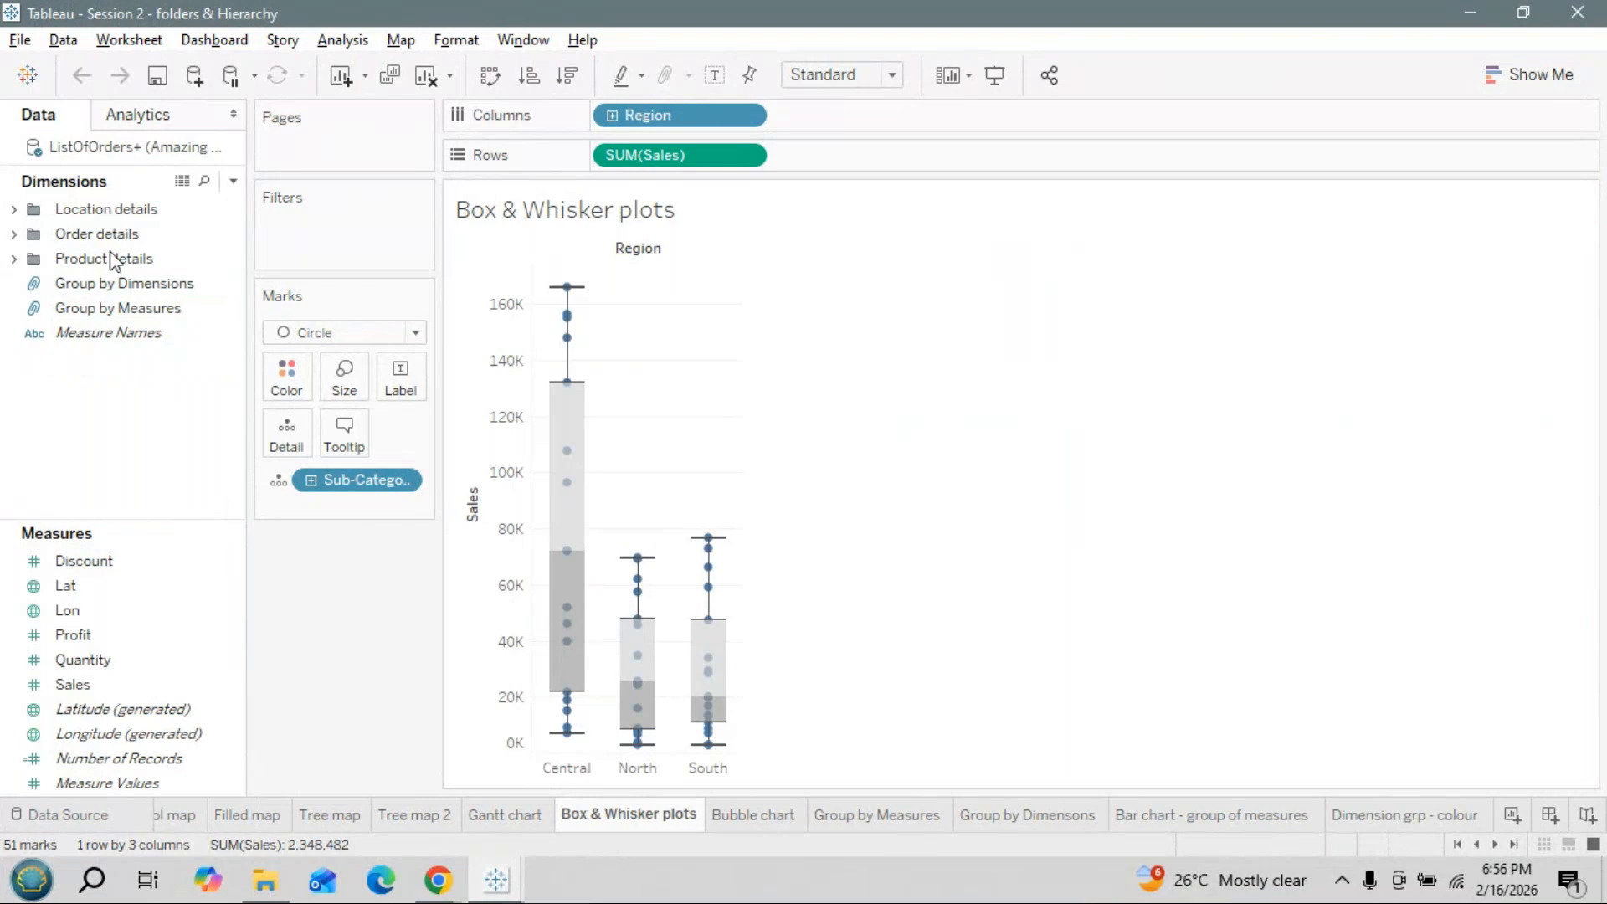
click(47, 292)
click(13, 210)
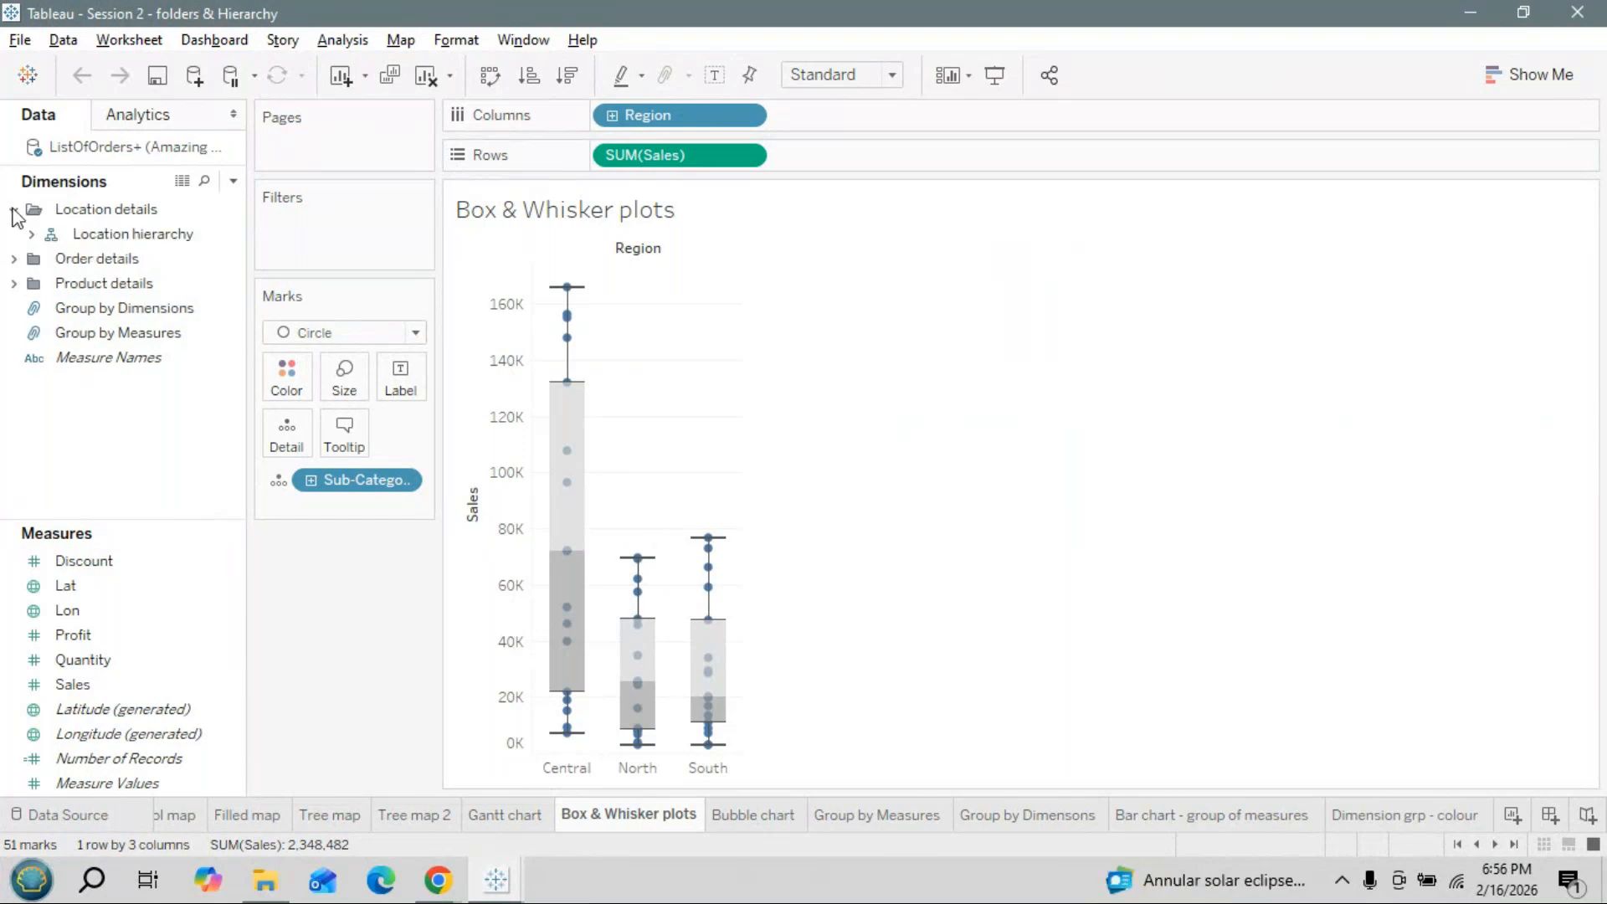
click(32, 235)
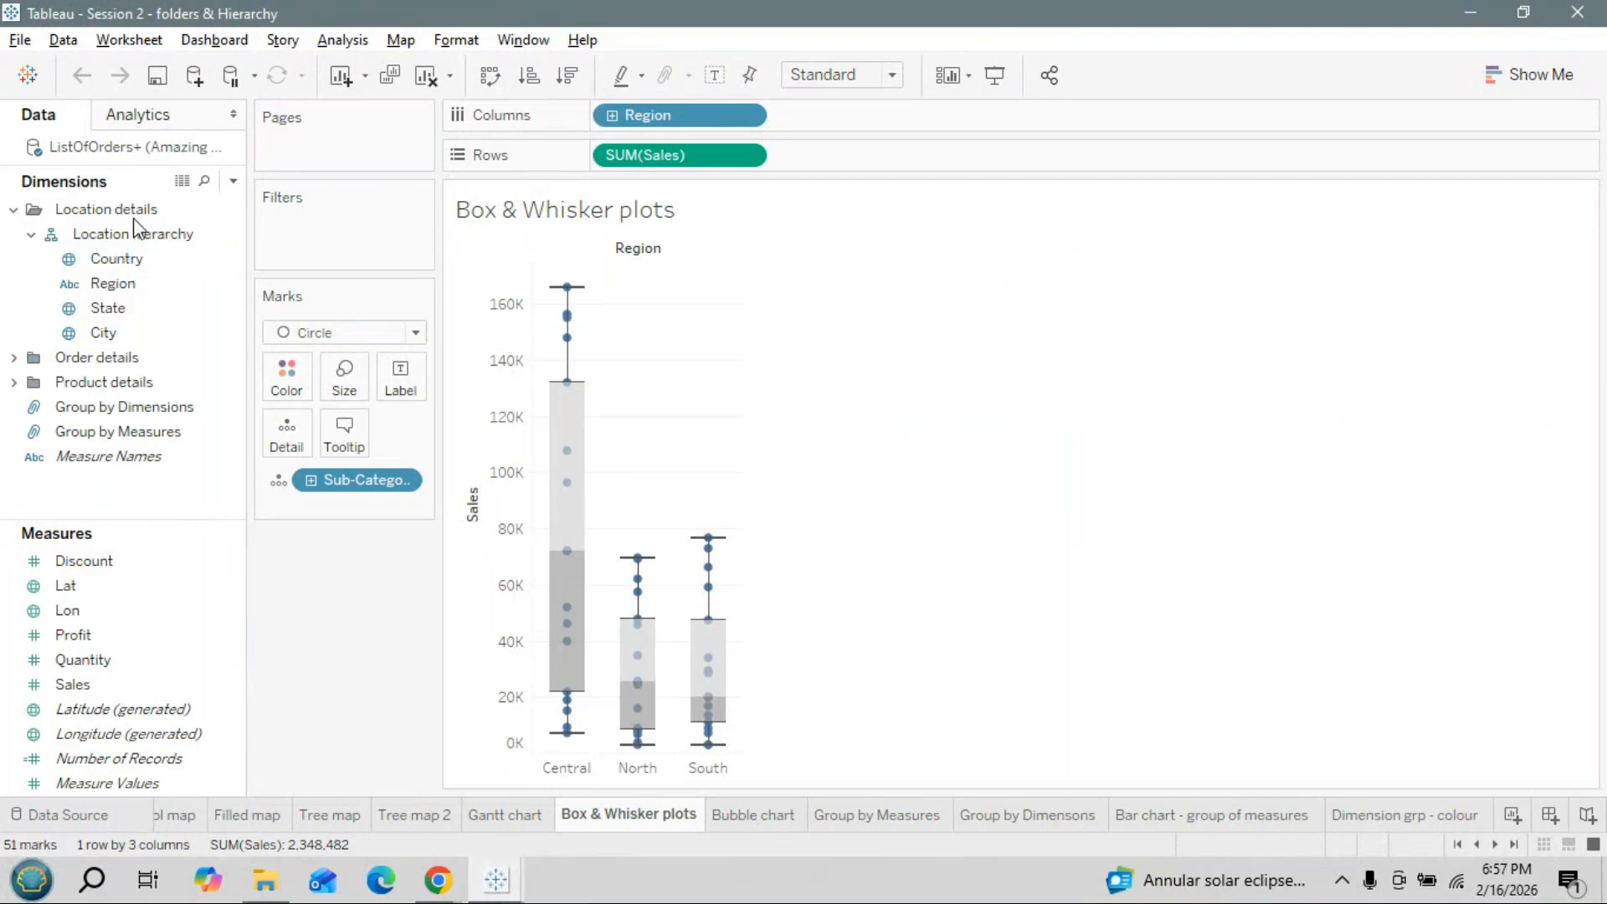
click(109, 307)
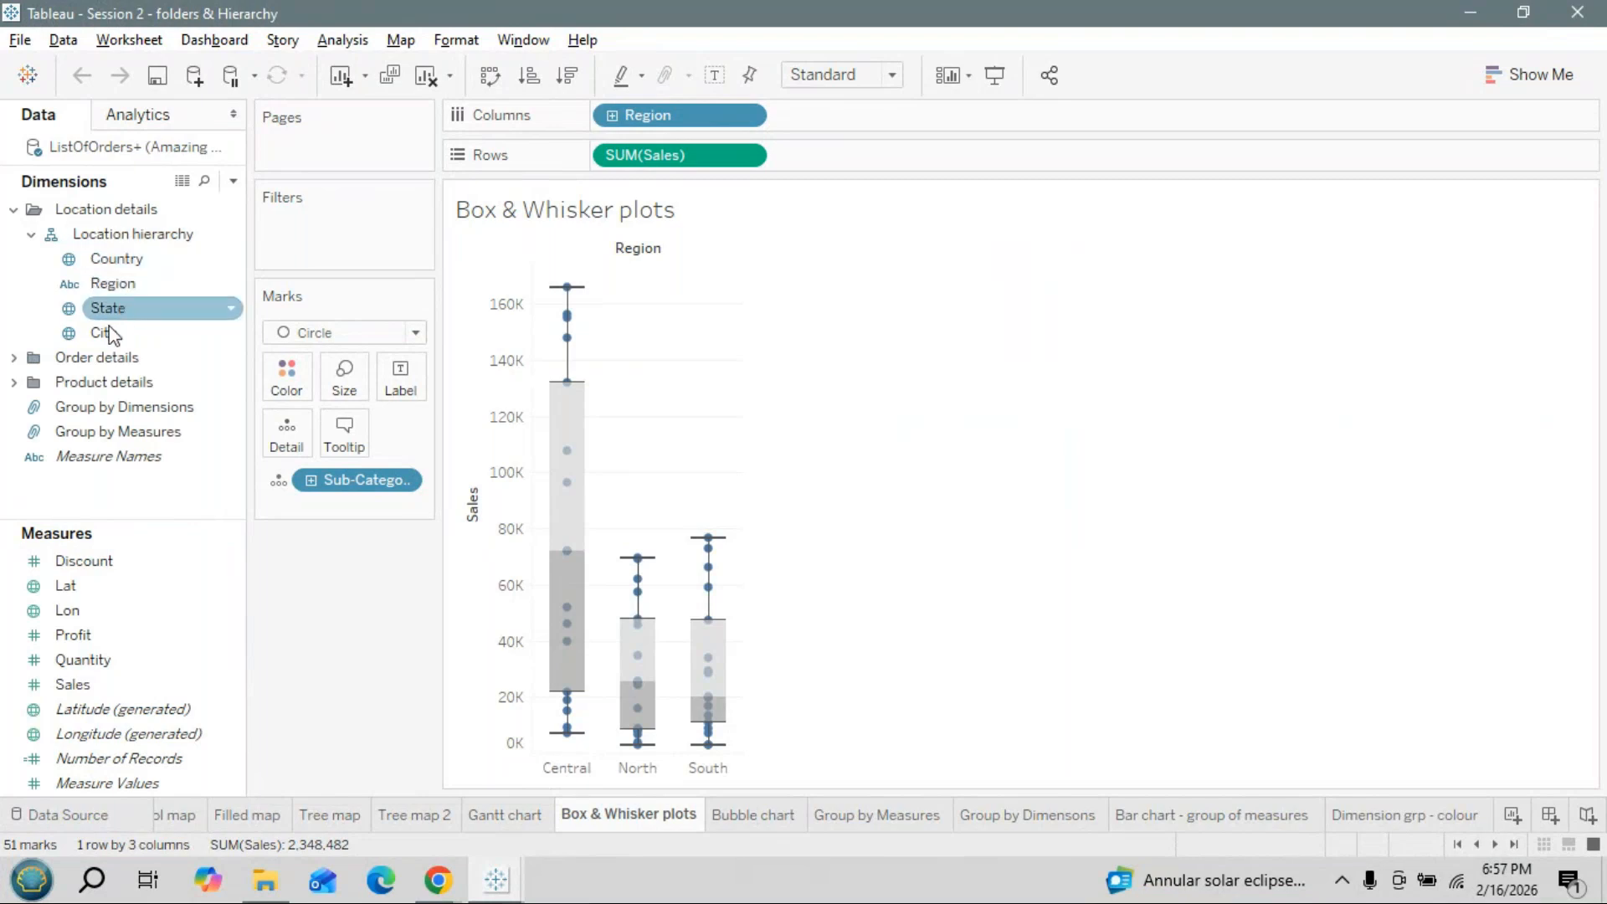
Return to the new workbook and expand its Country, State, City hierarchy
key(alt+Tab)
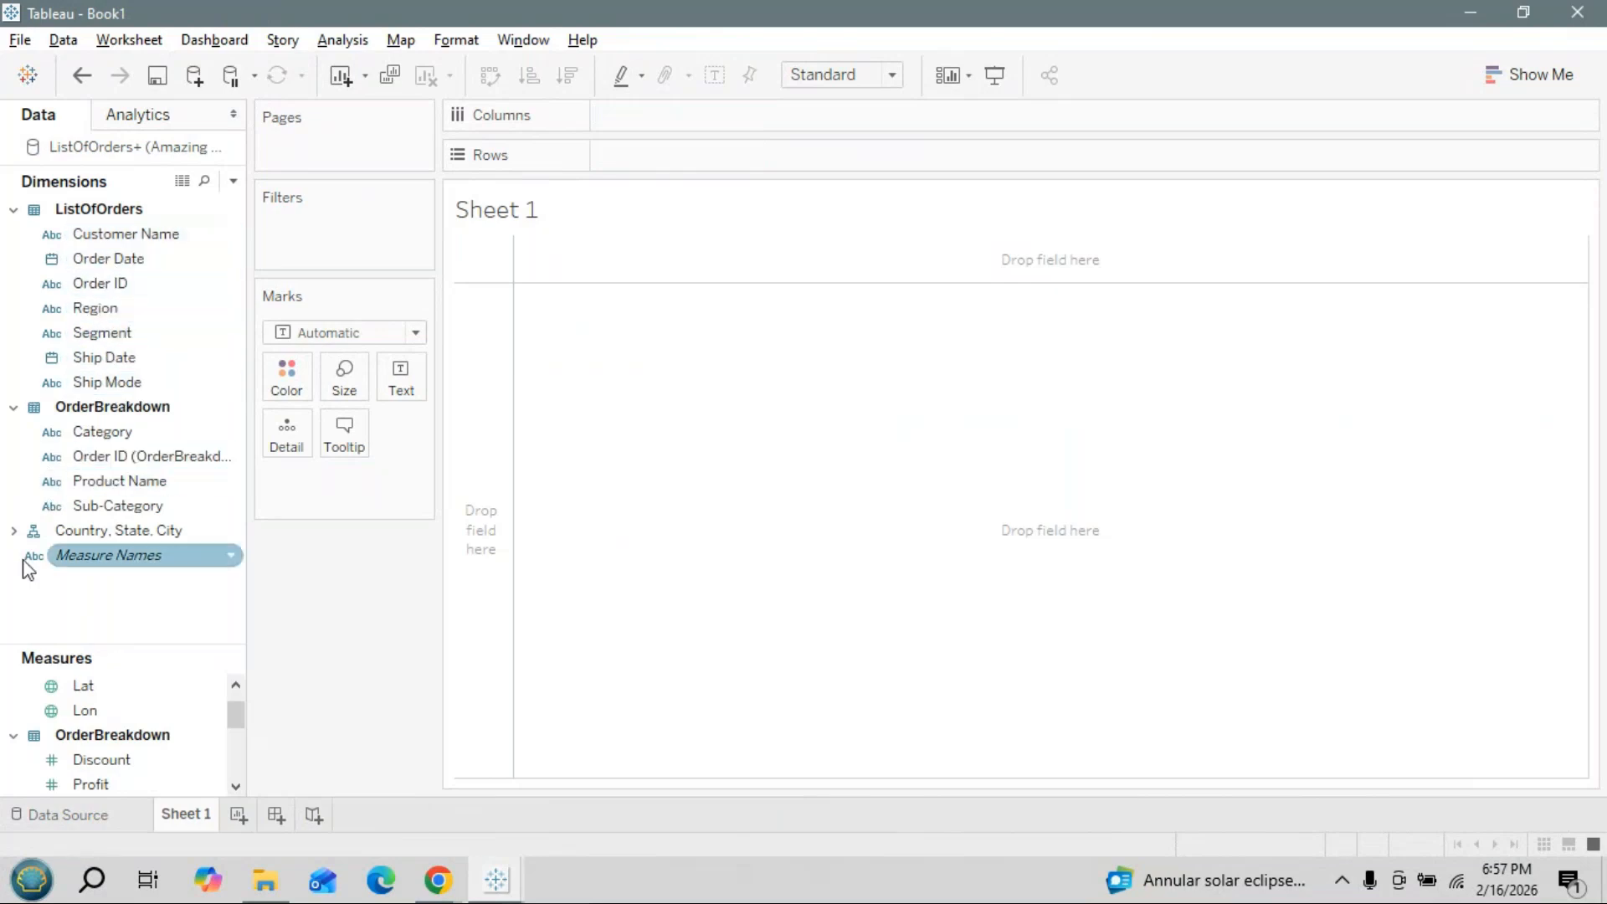
click(29, 536)
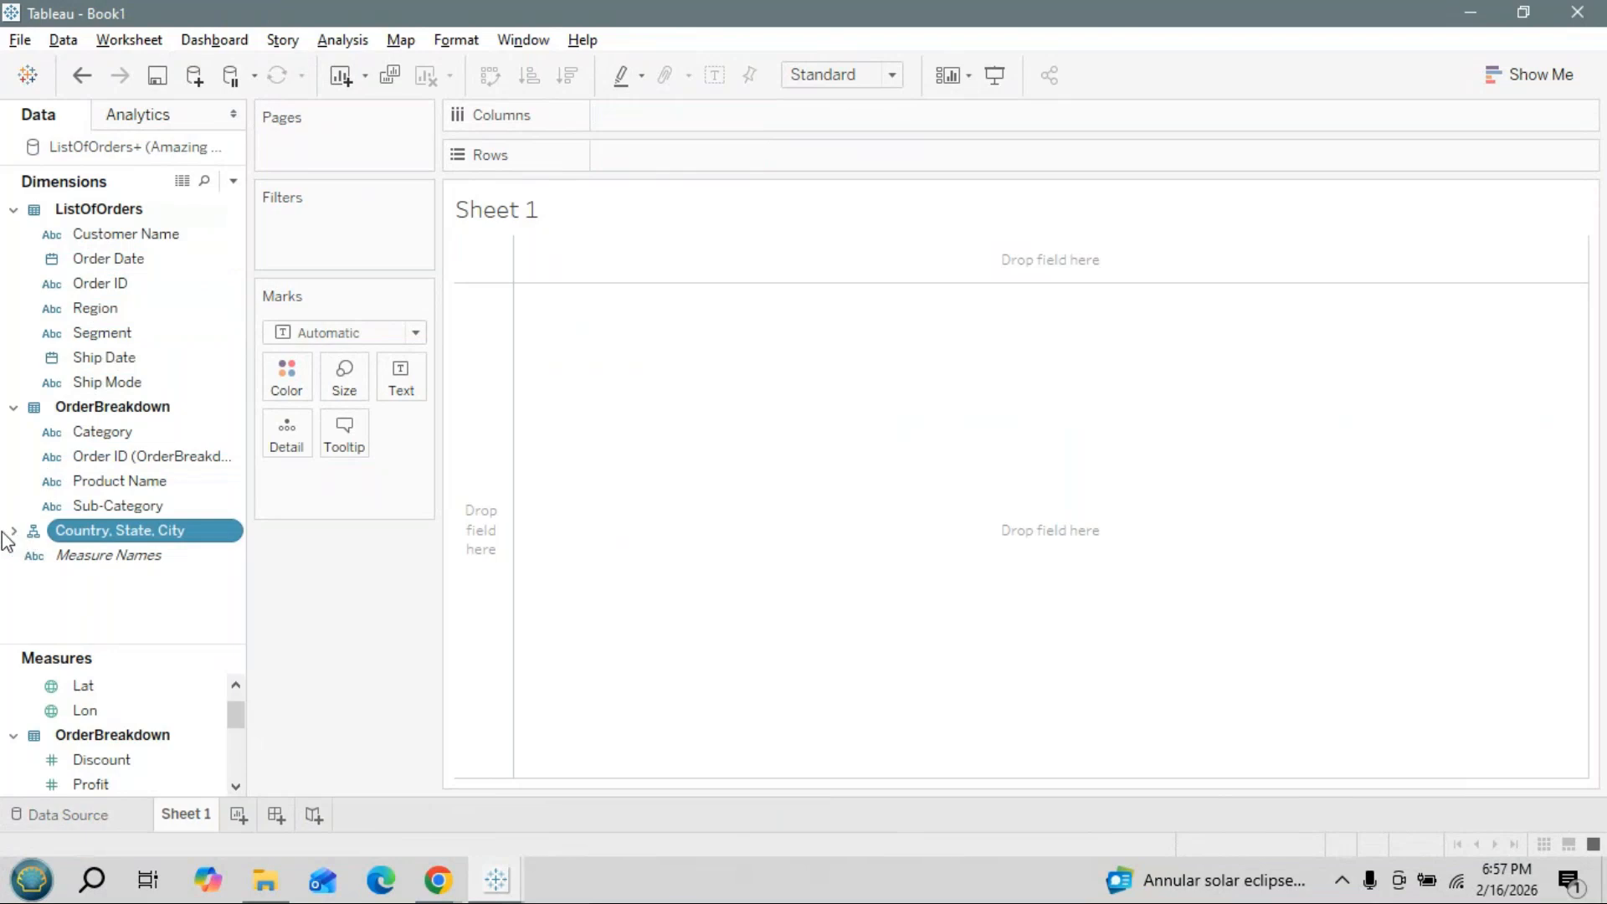
click(13, 534)
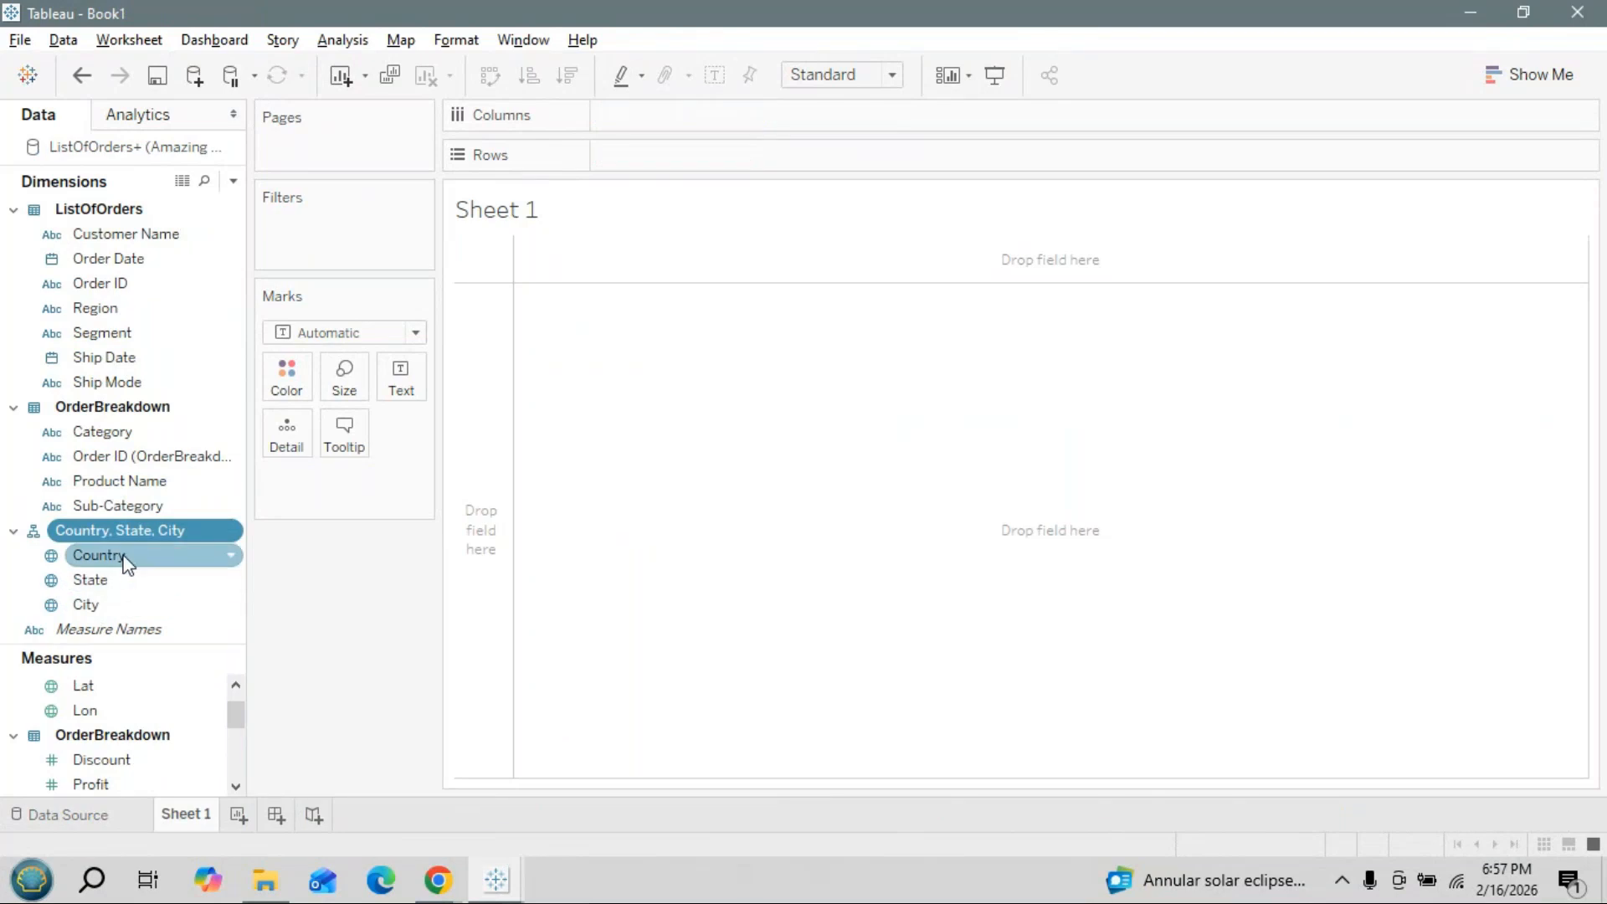
click(174, 555)
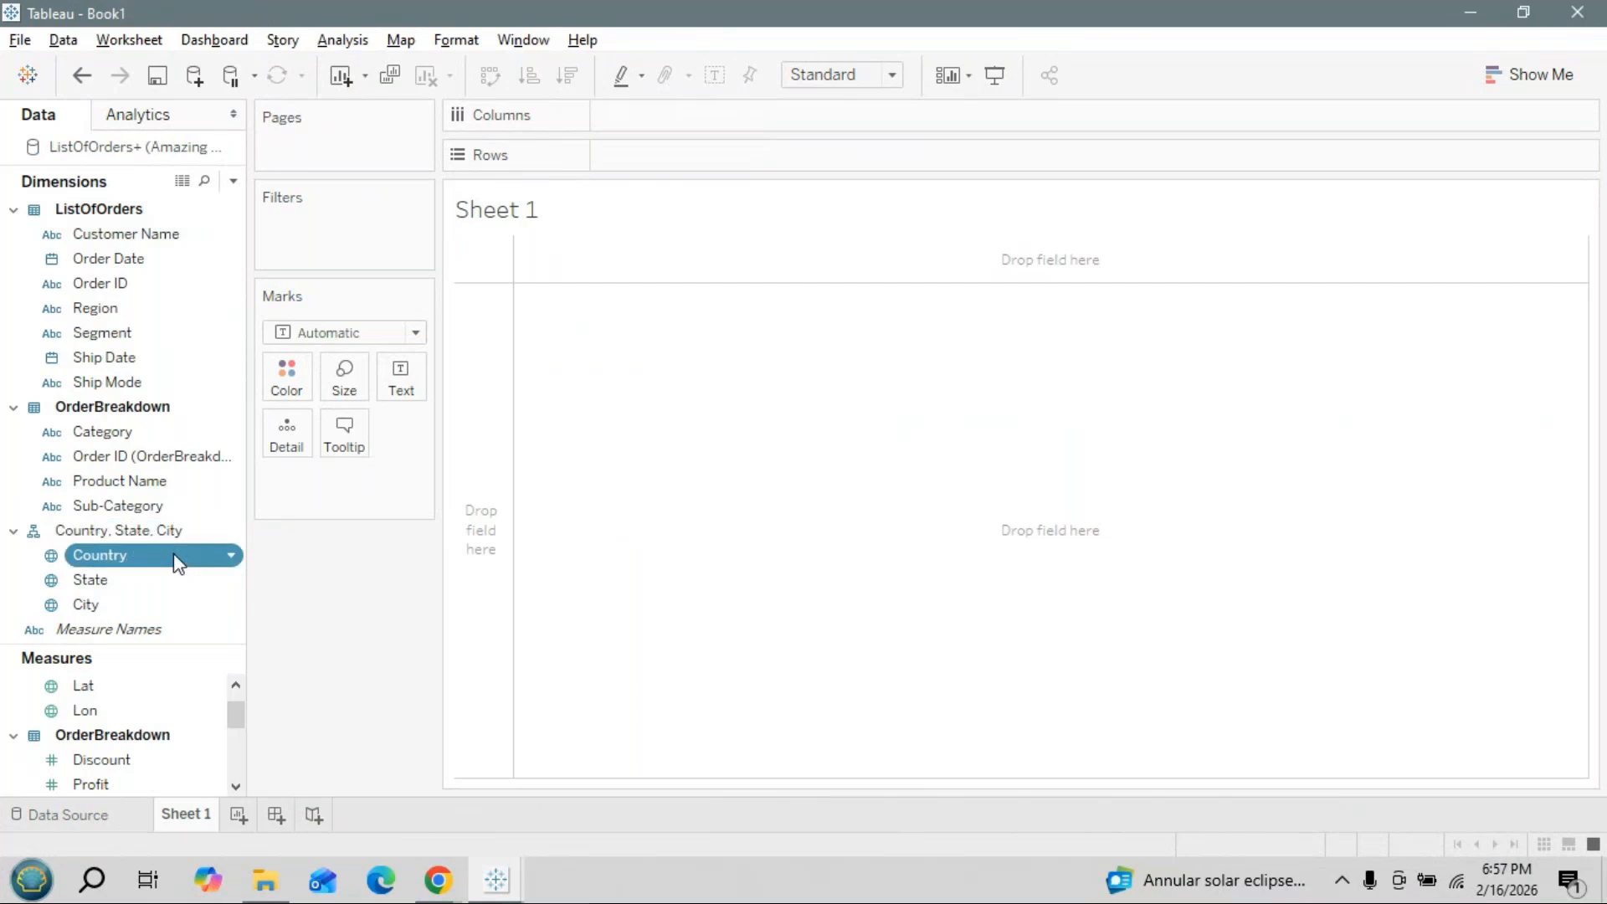
right_click(175, 557)
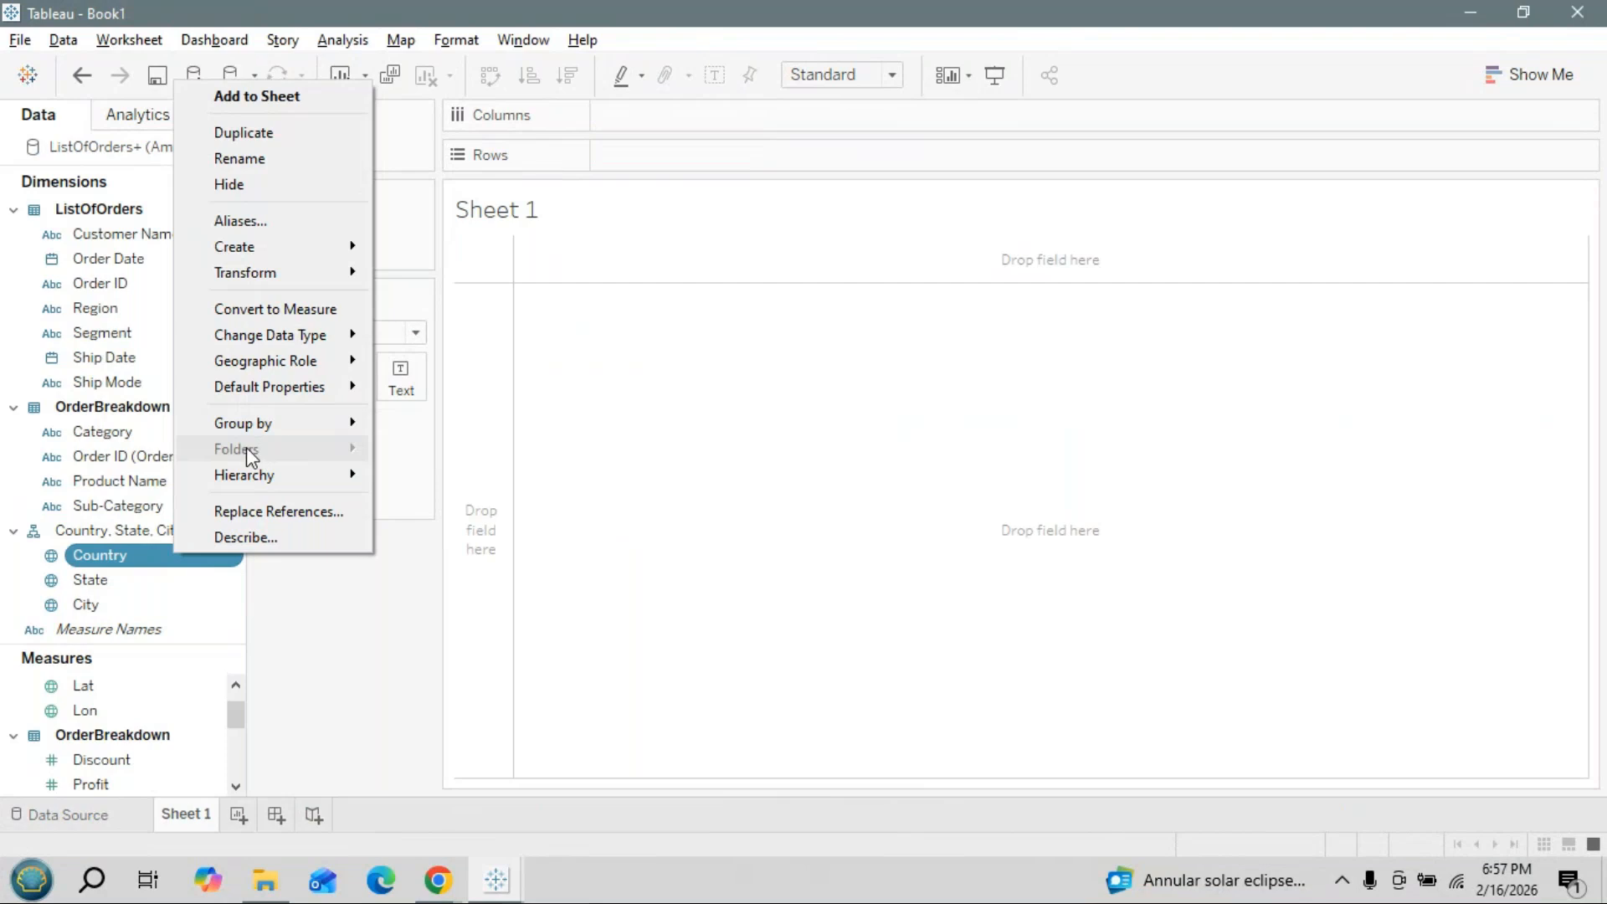
mouse_move(352, 433)
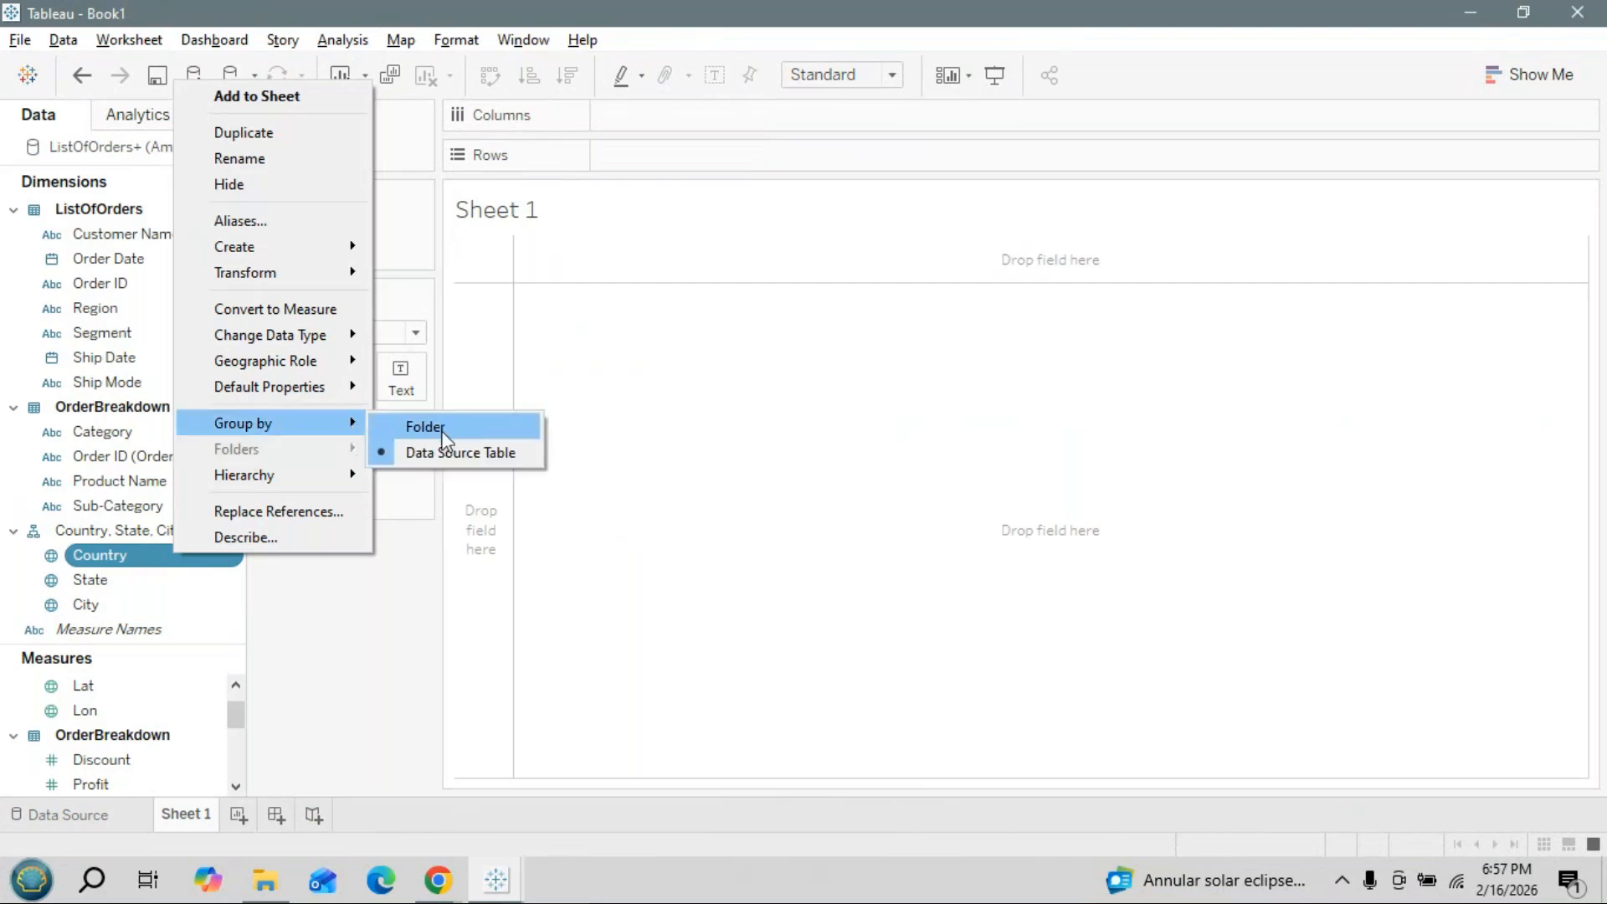
click(833, 480)
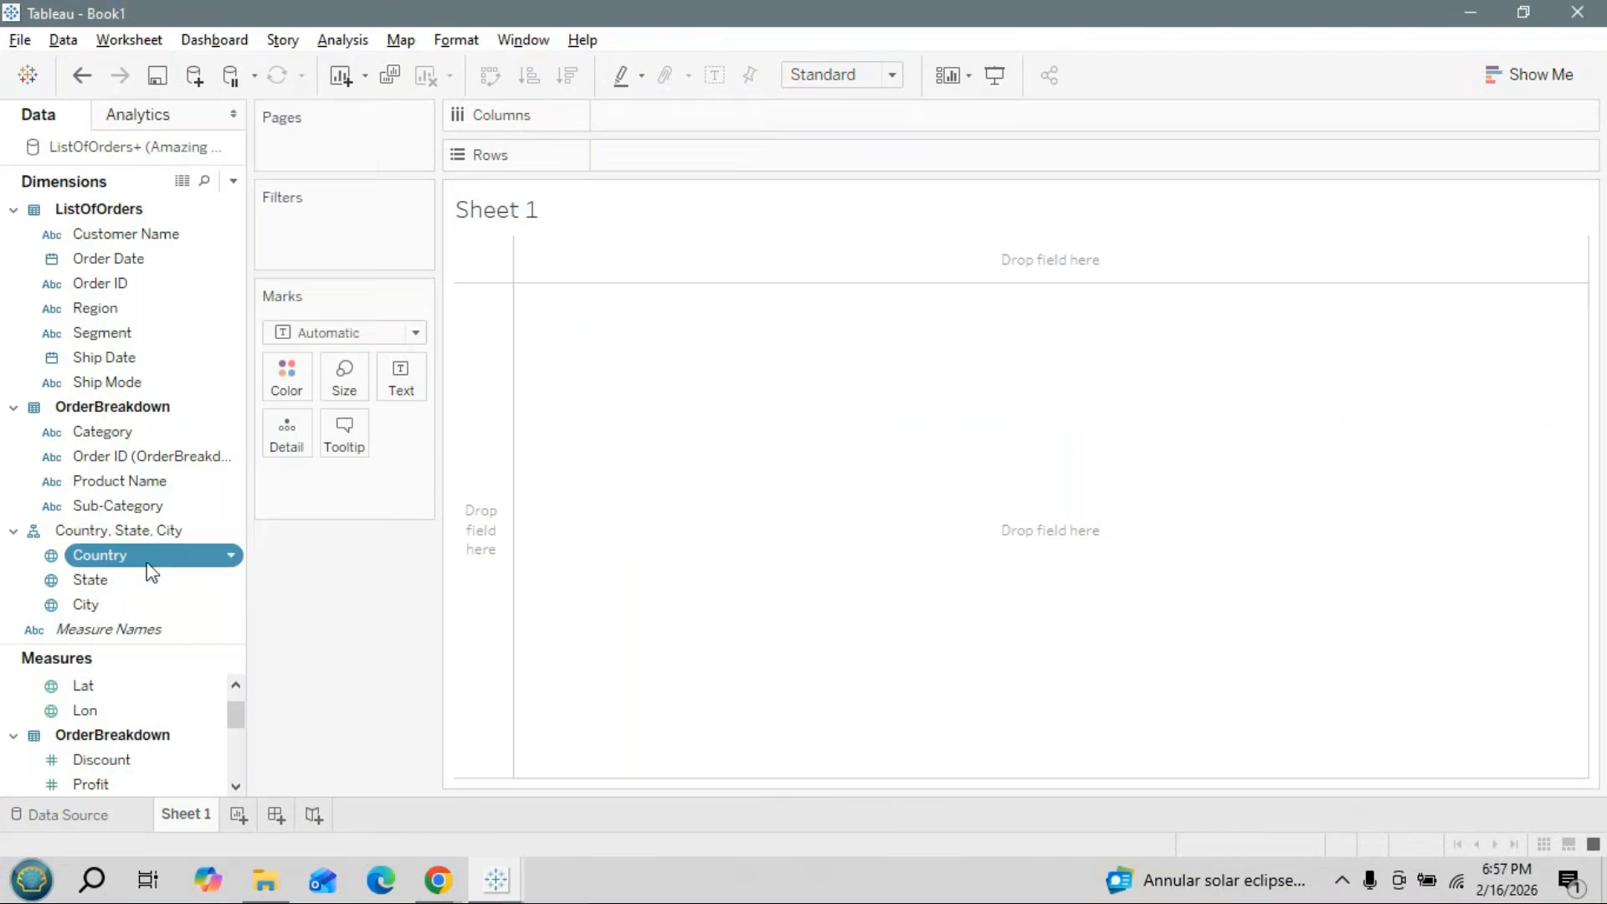
Group the fields by folder instead of by data source table, and remove the Country, State, City hierarchy
click(13, 210)
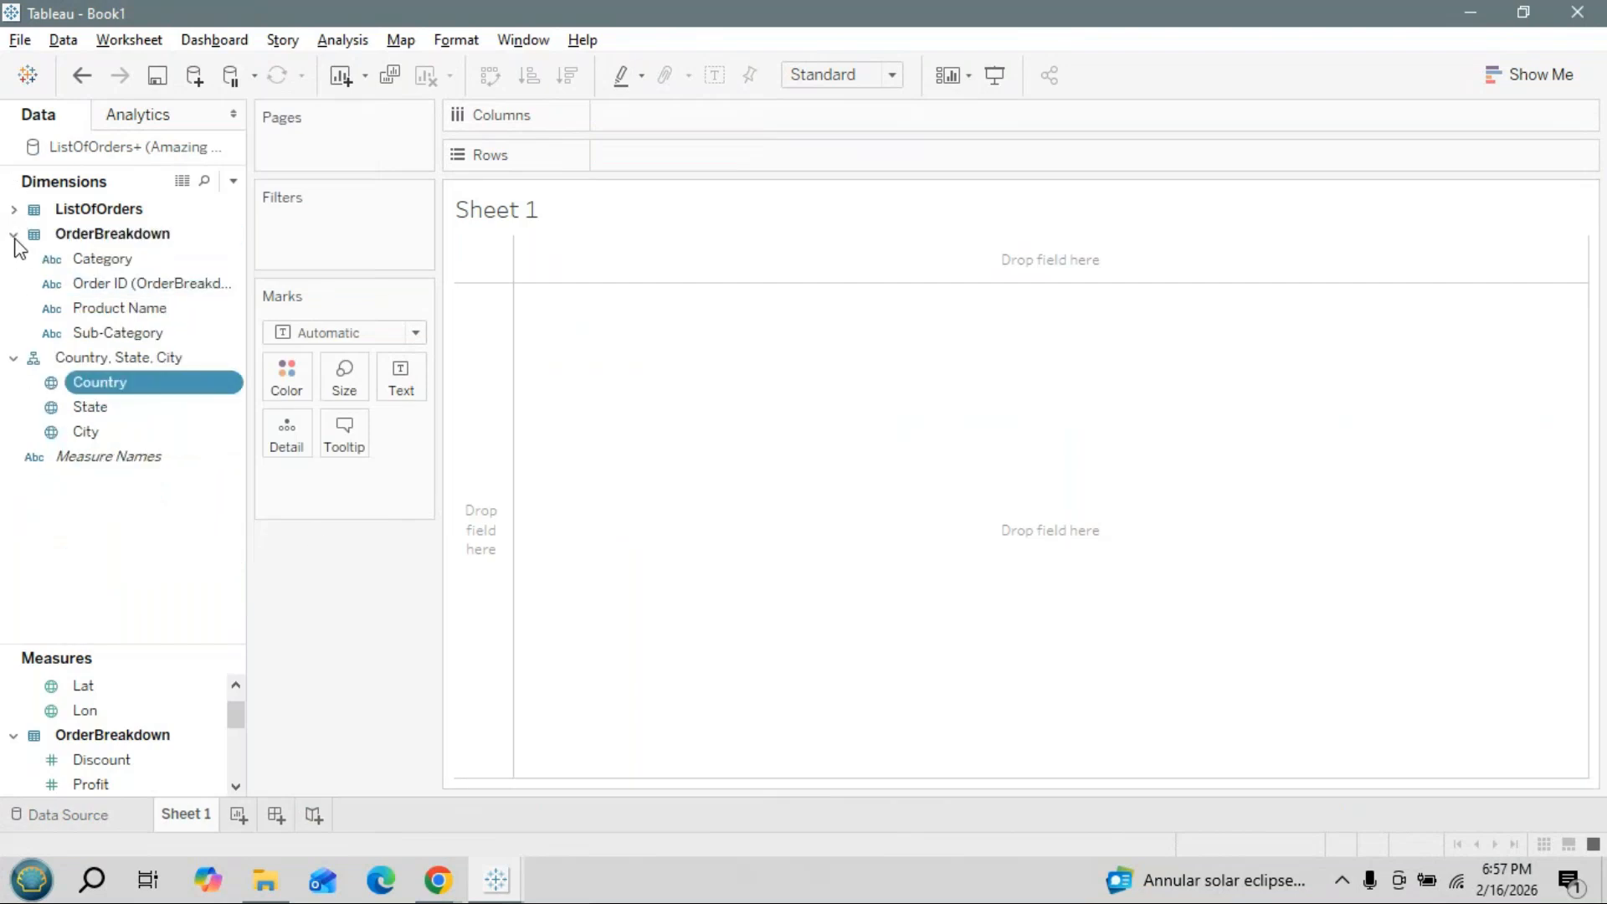
click(13, 235)
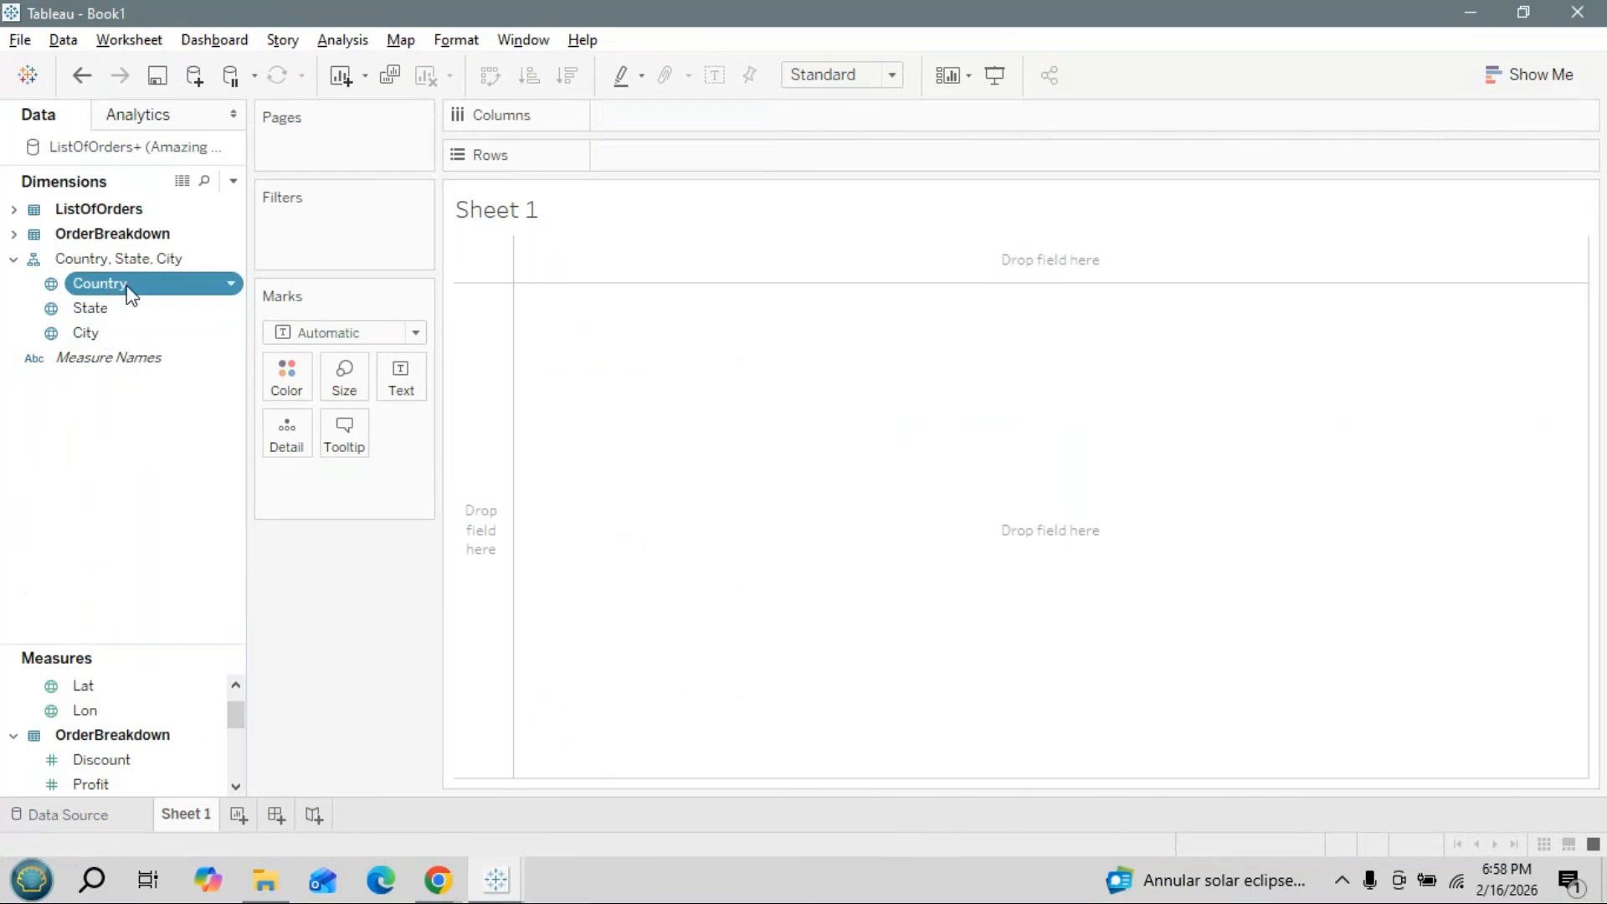
right_click(178, 286)
mouse_move(335, 626)
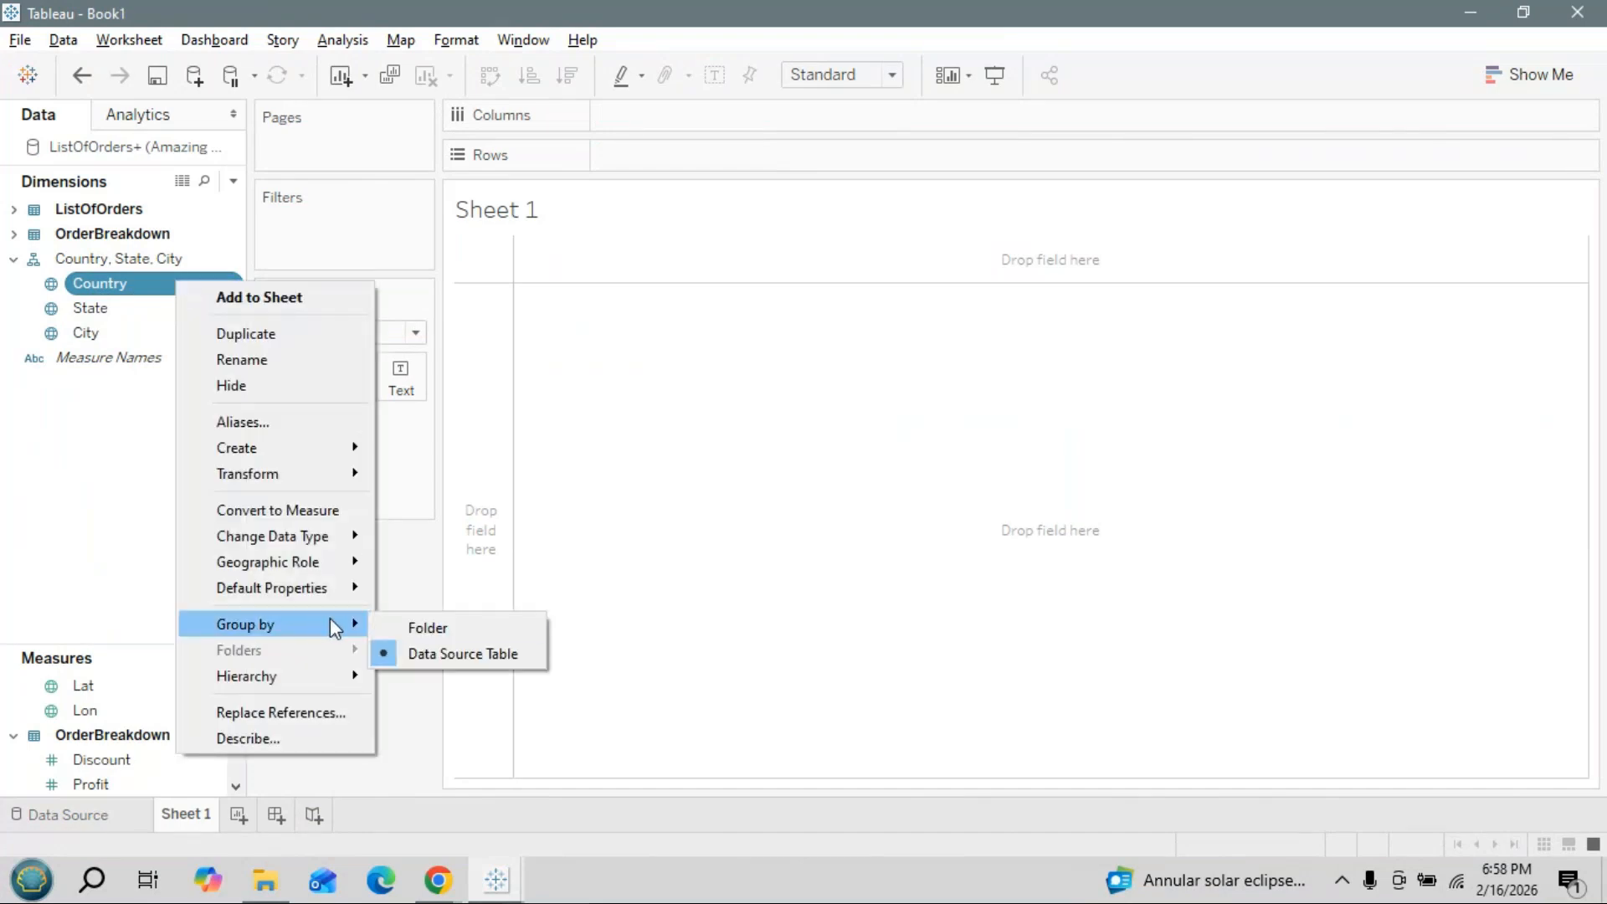
click(427, 629)
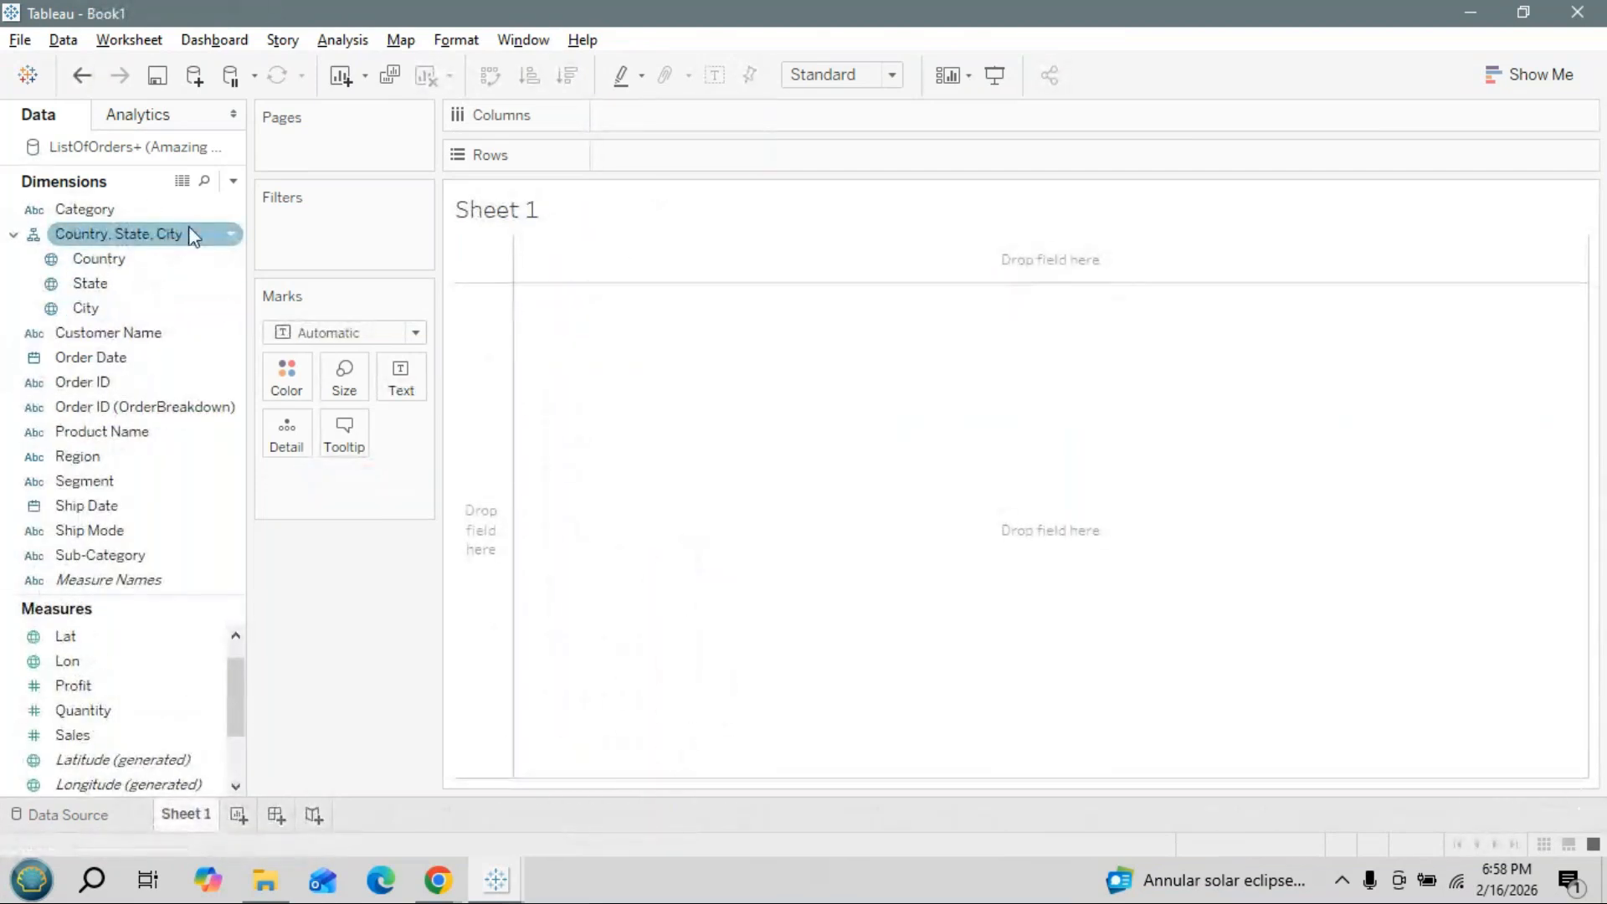
click(232, 235)
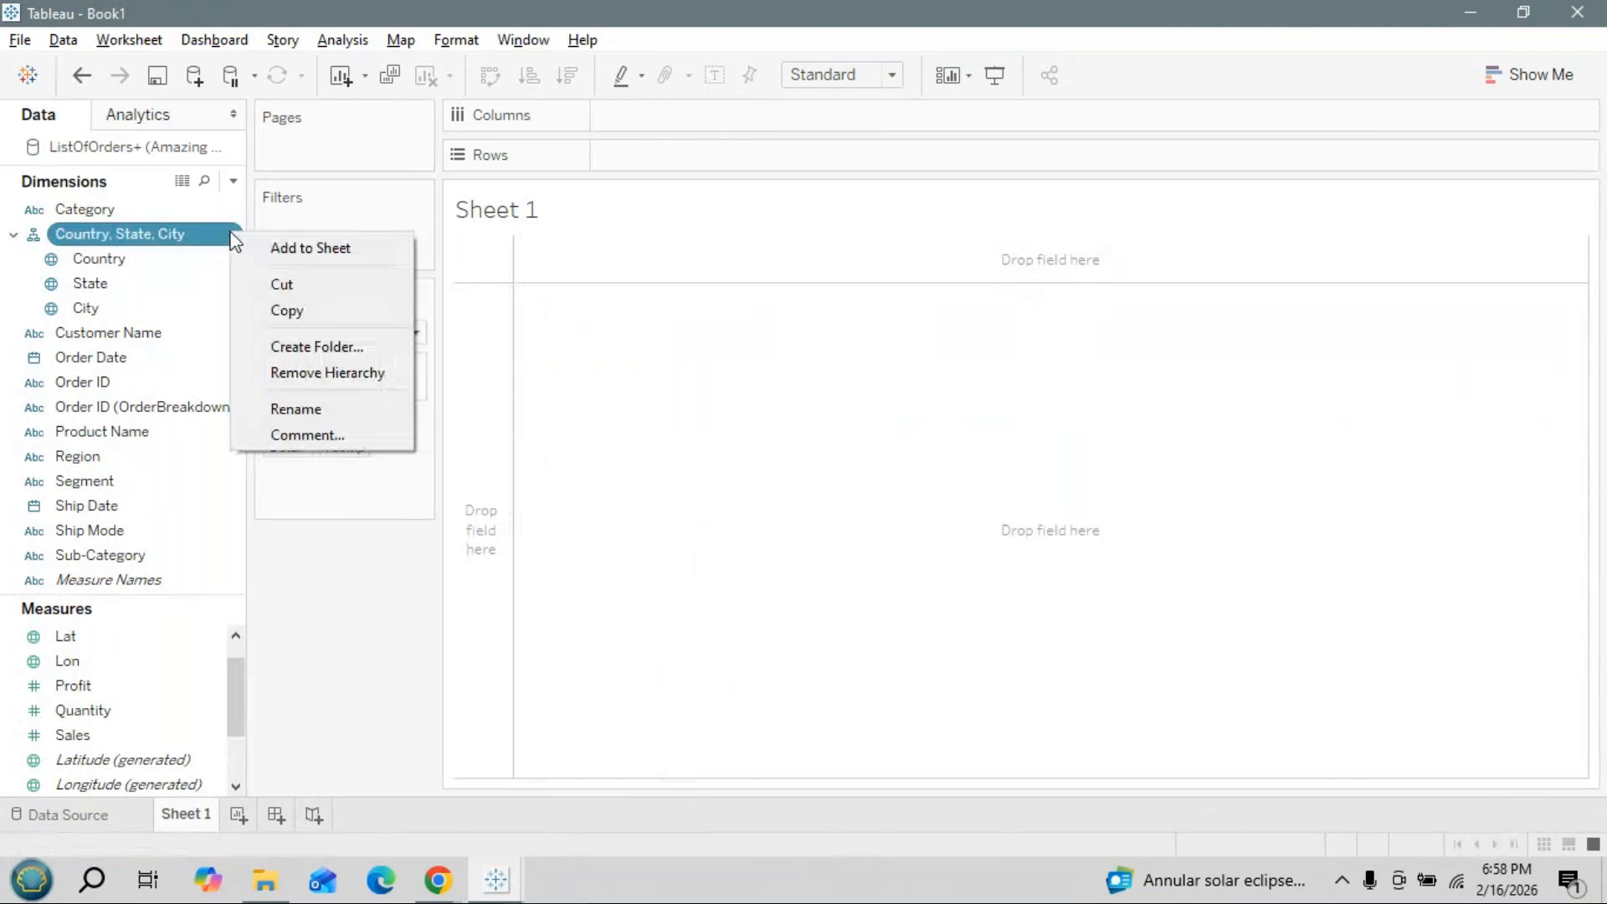
click(306, 374)
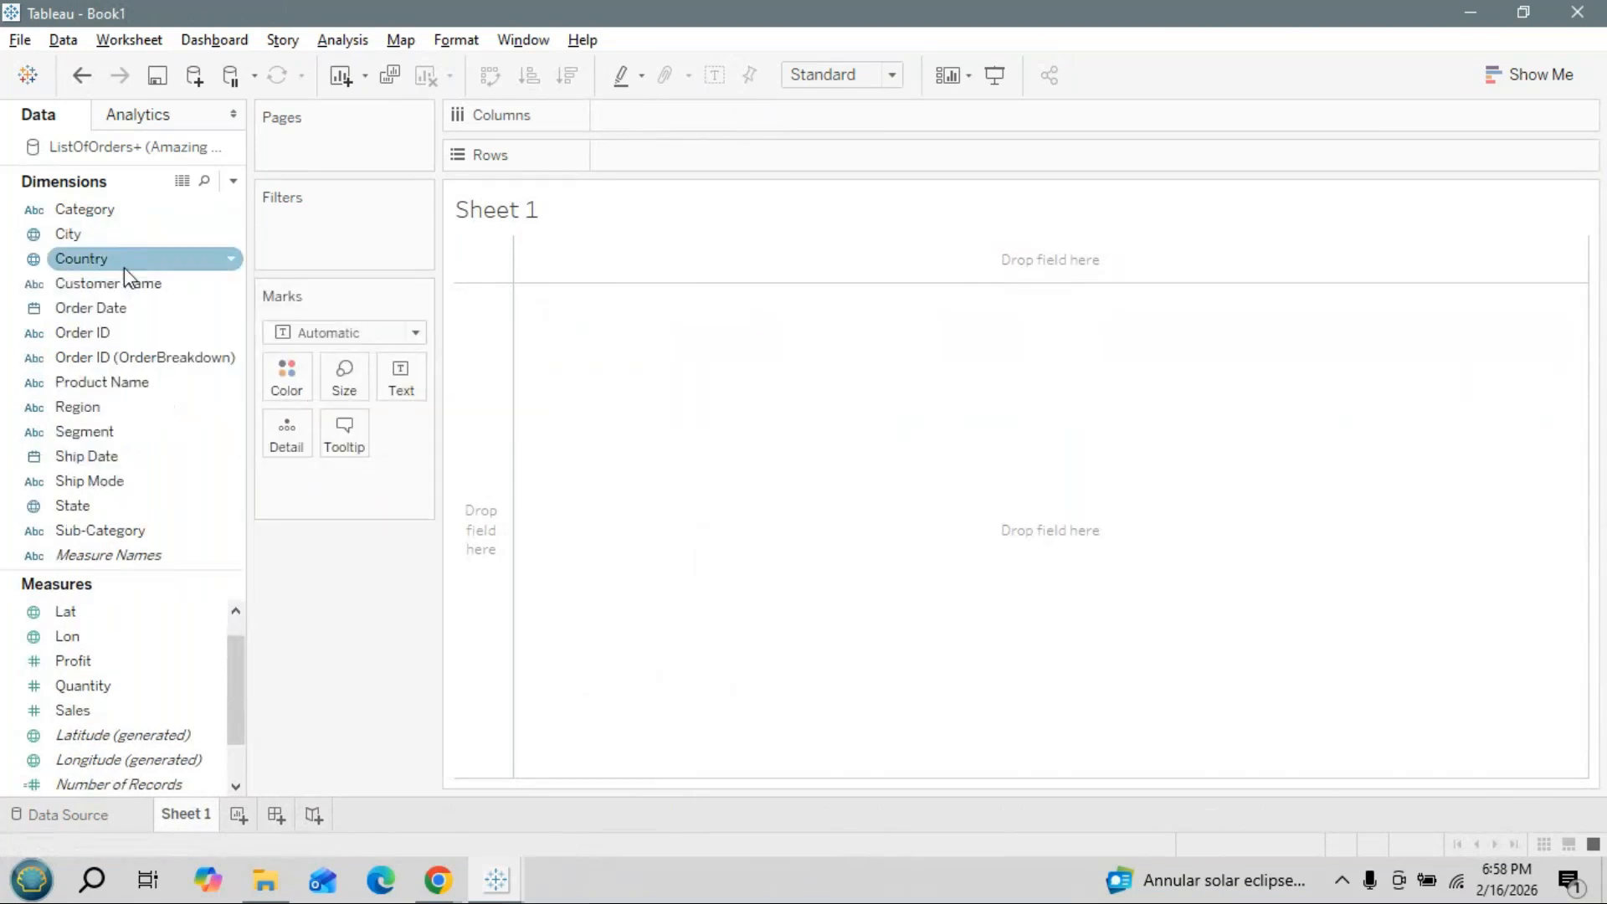
Check the folder and grouping options available for the Country field
click(83, 263)
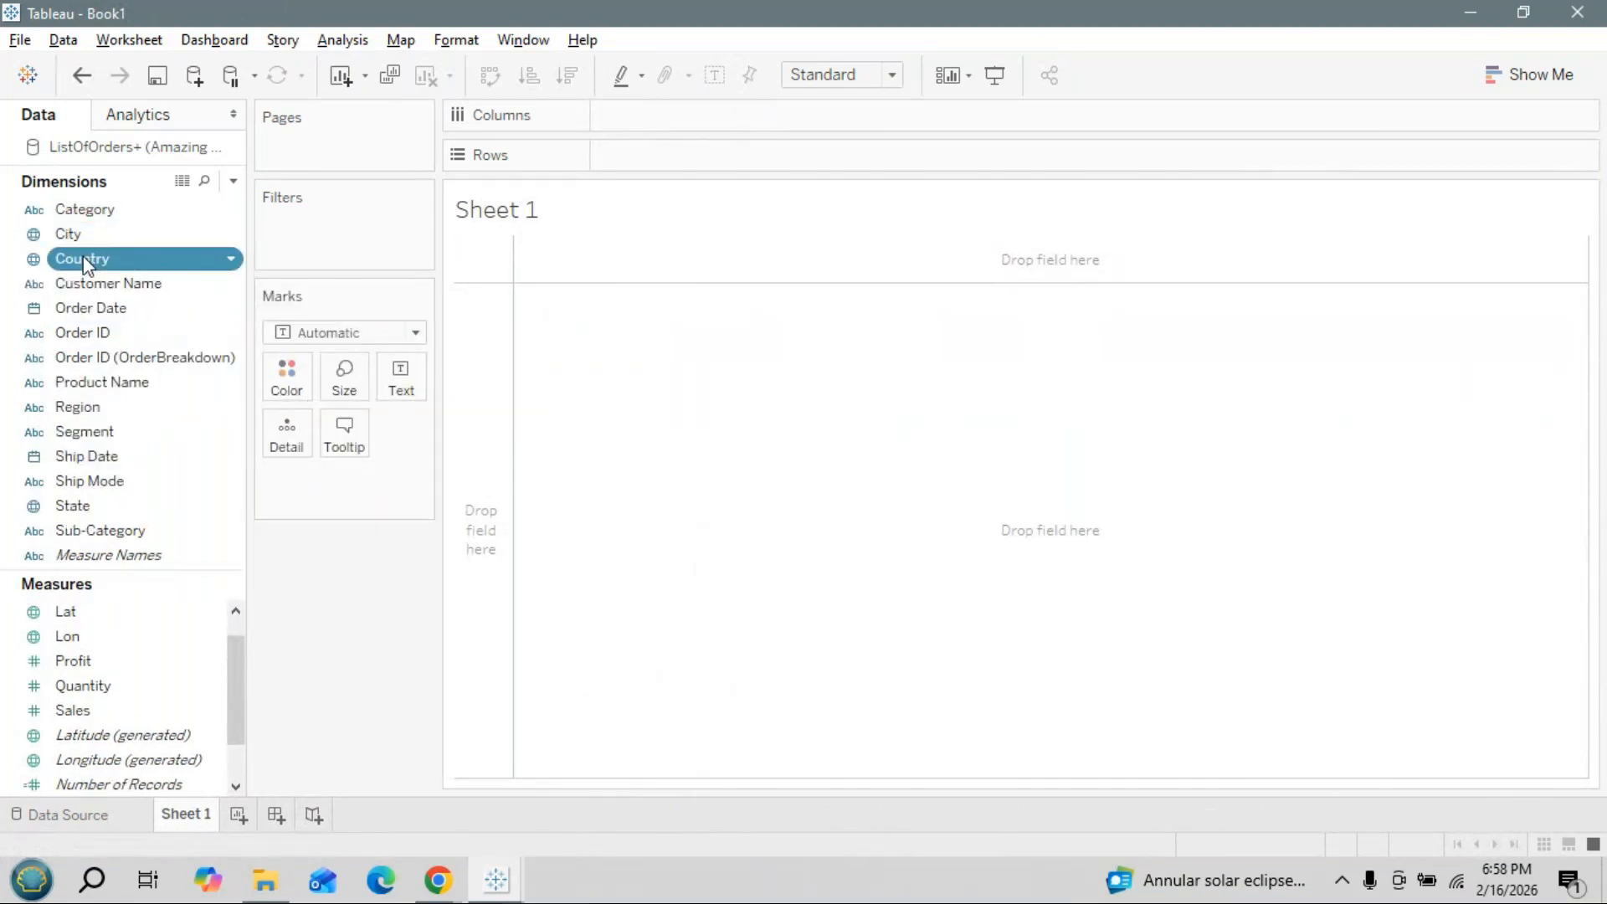
click(232, 261)
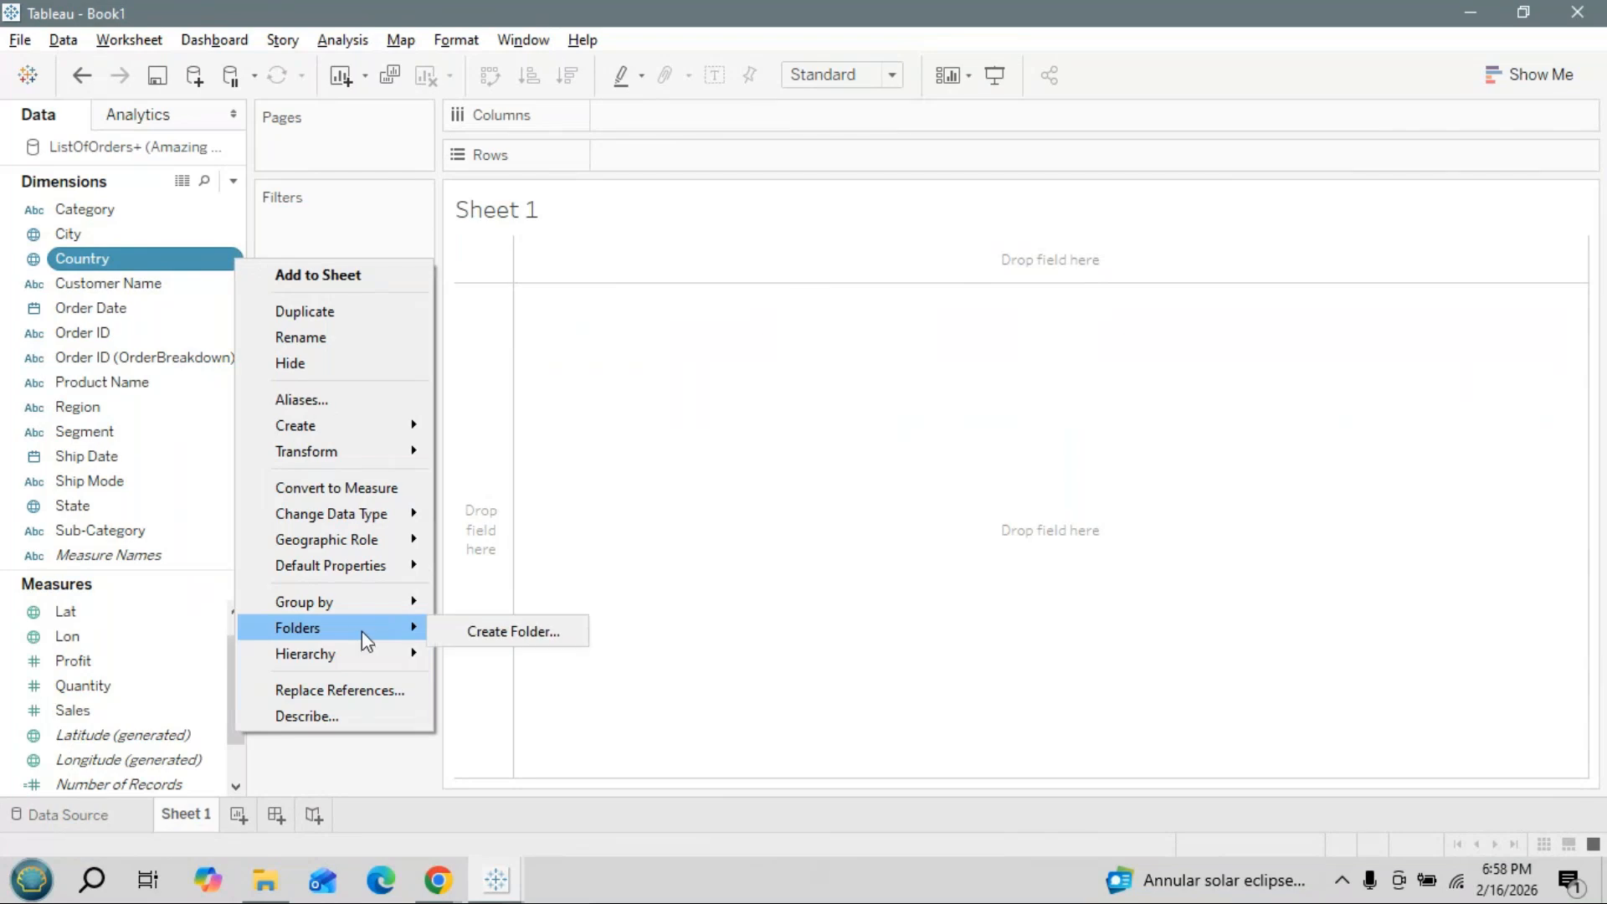
mouse_move(379, 604)
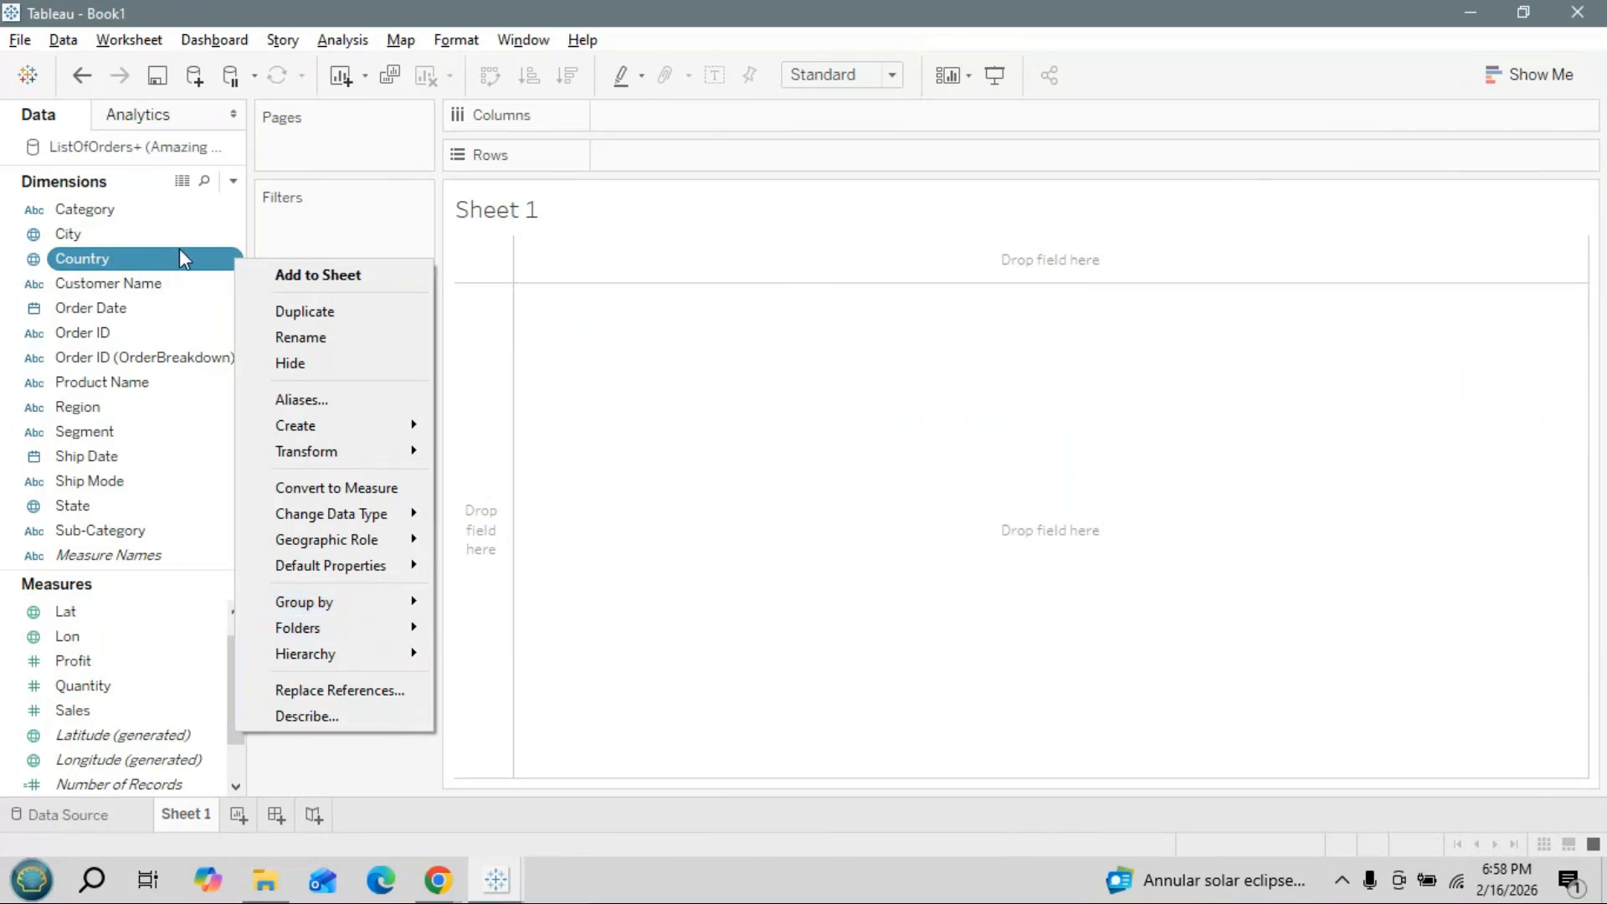
mouse_move(309, 605)
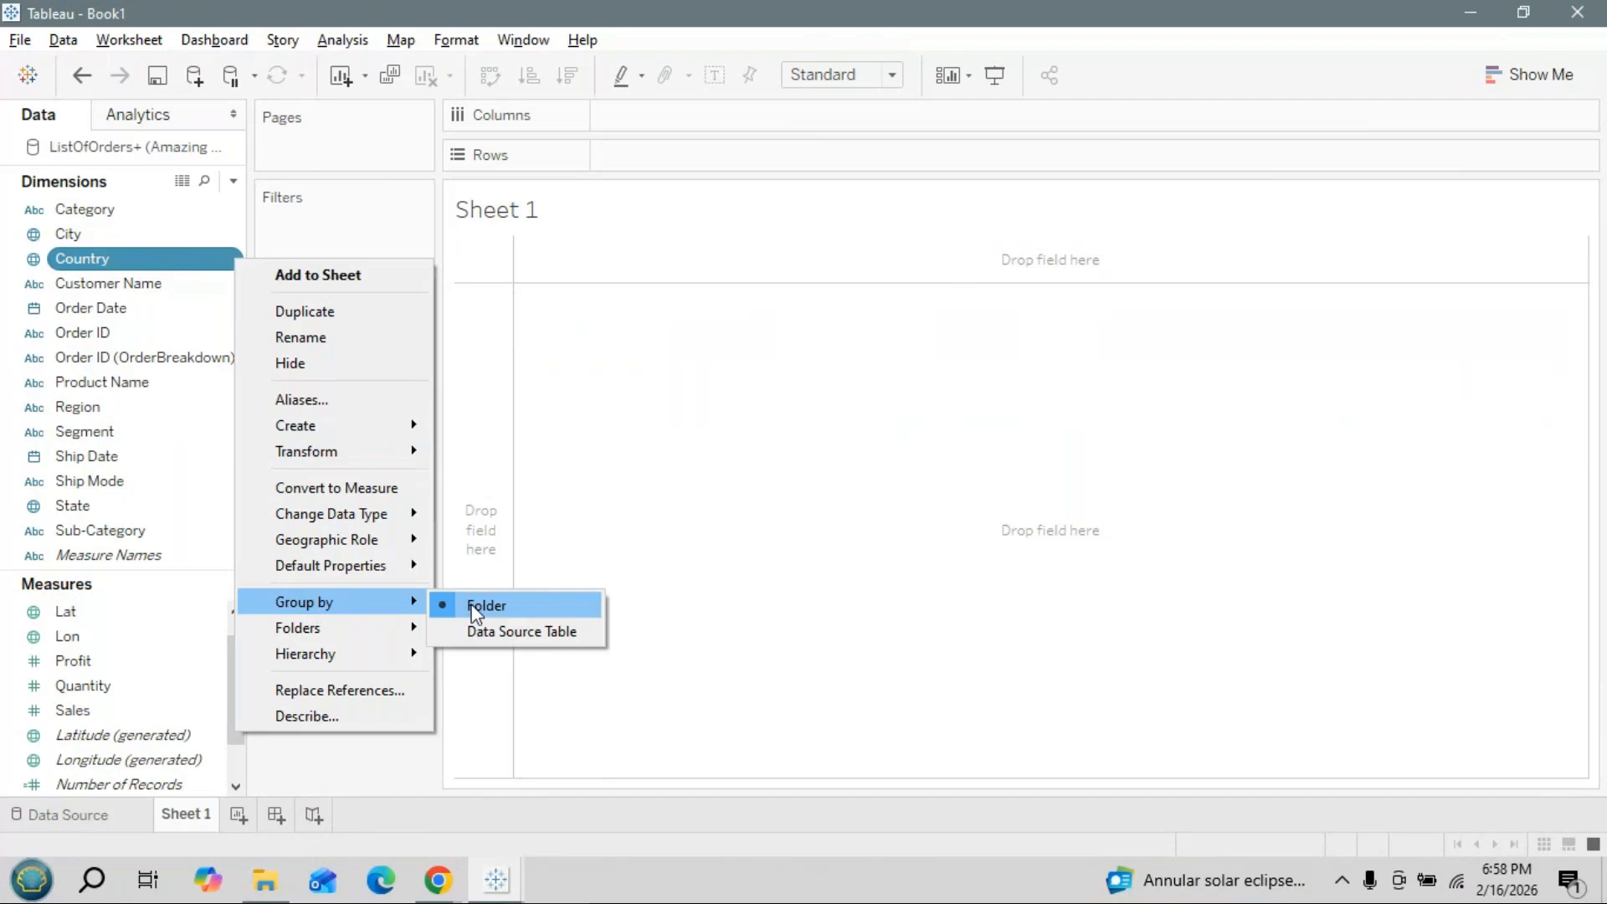
click(670, 628)
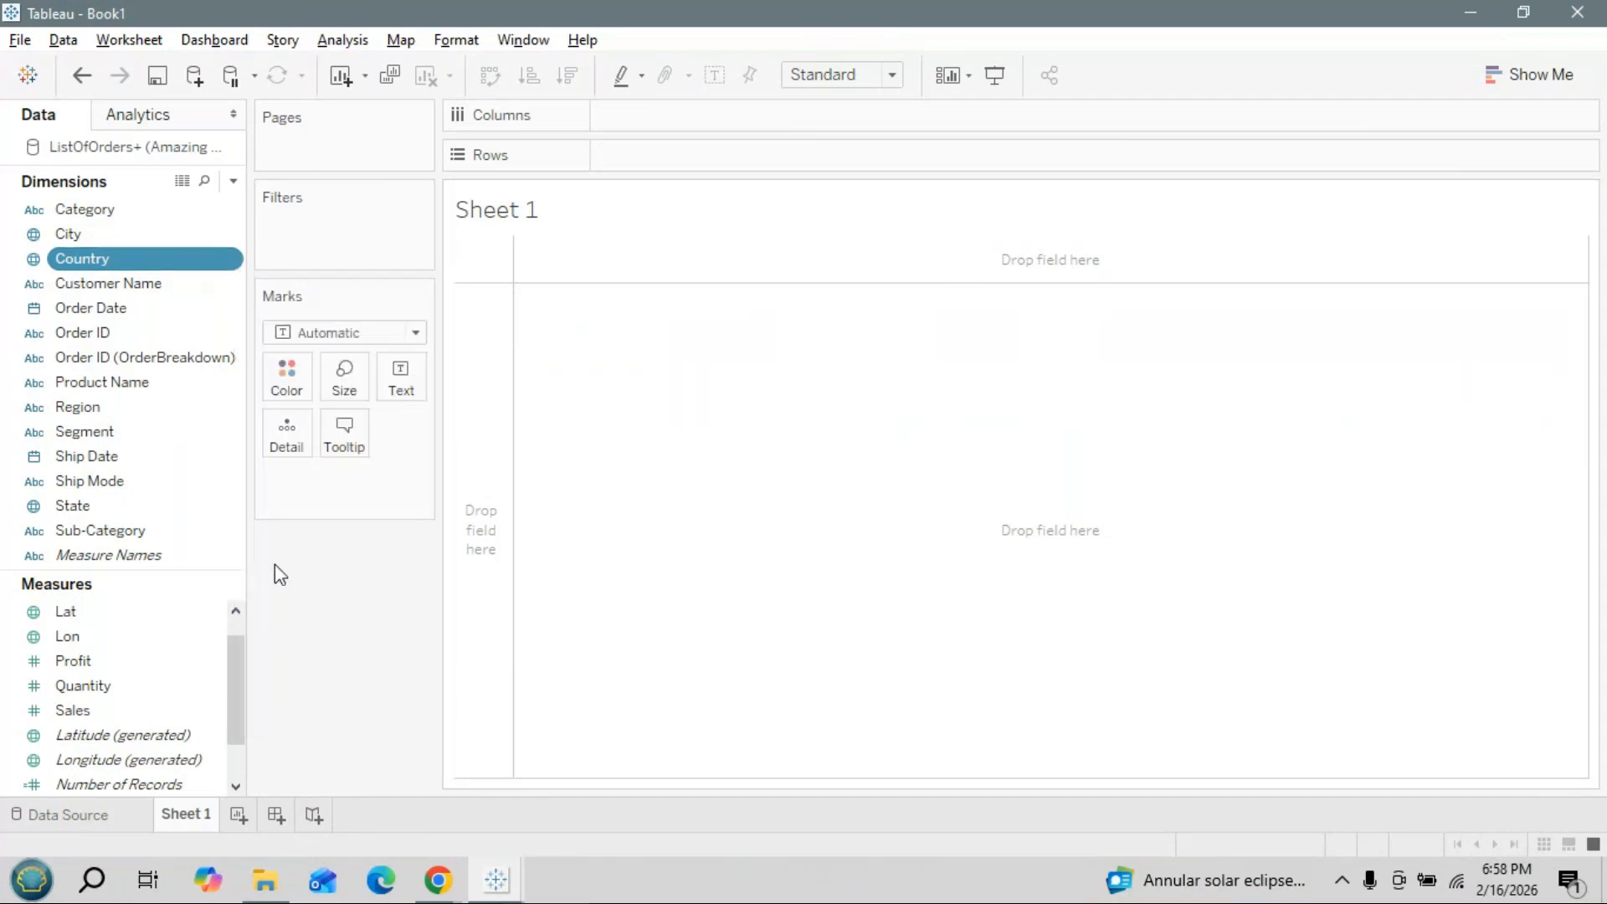
Create a folder named Location details that contains the Country field
click(231, 262)
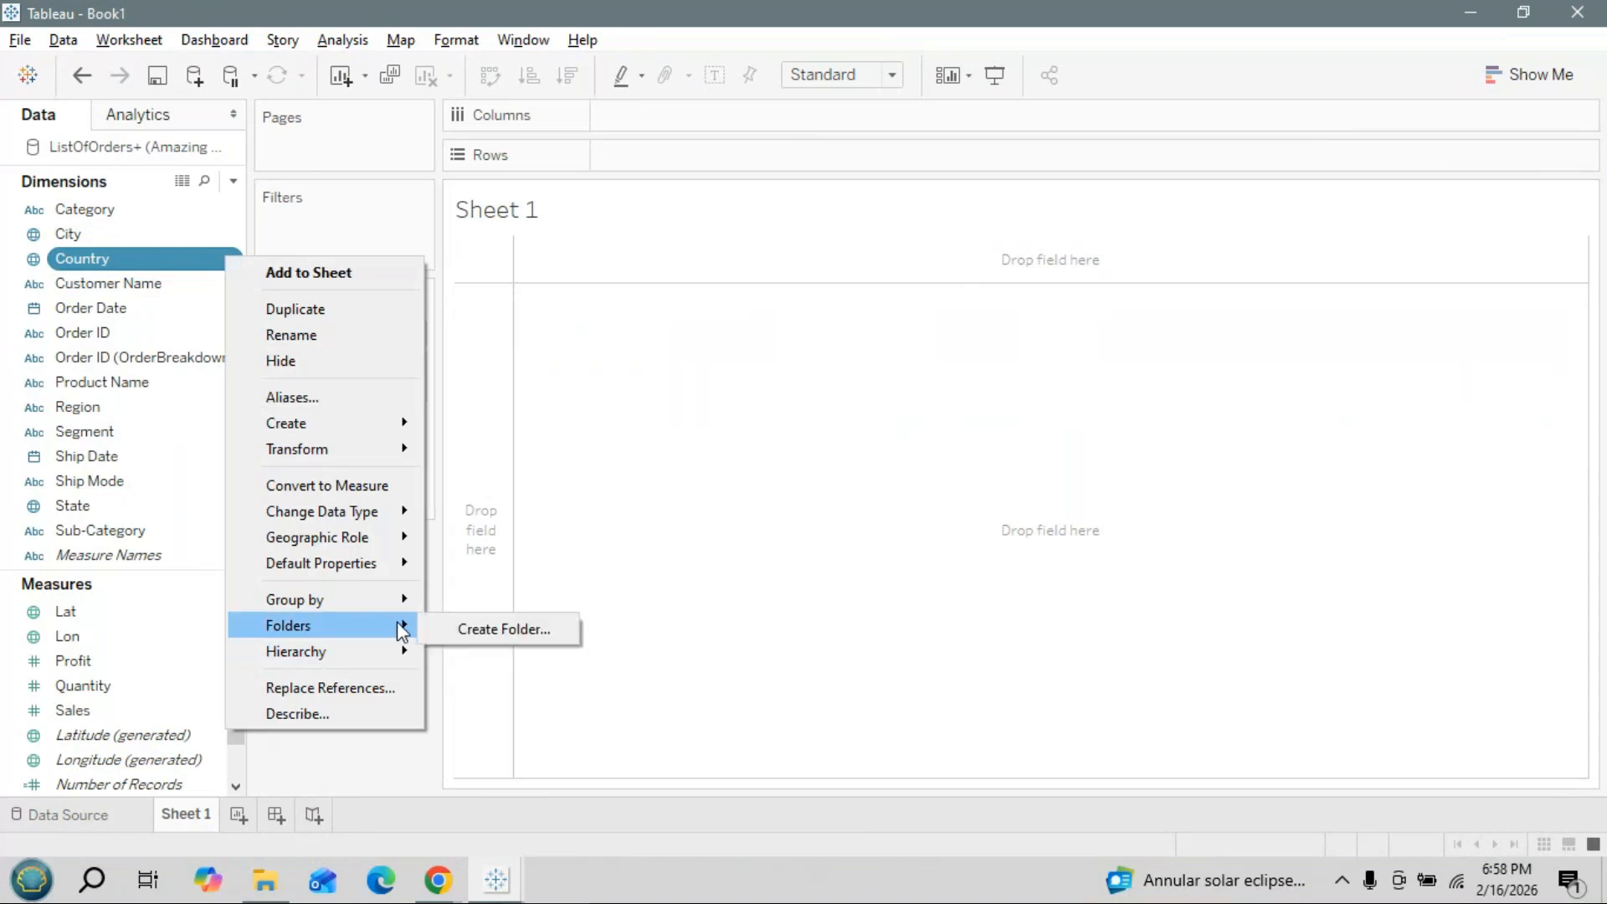
click(477, 628)
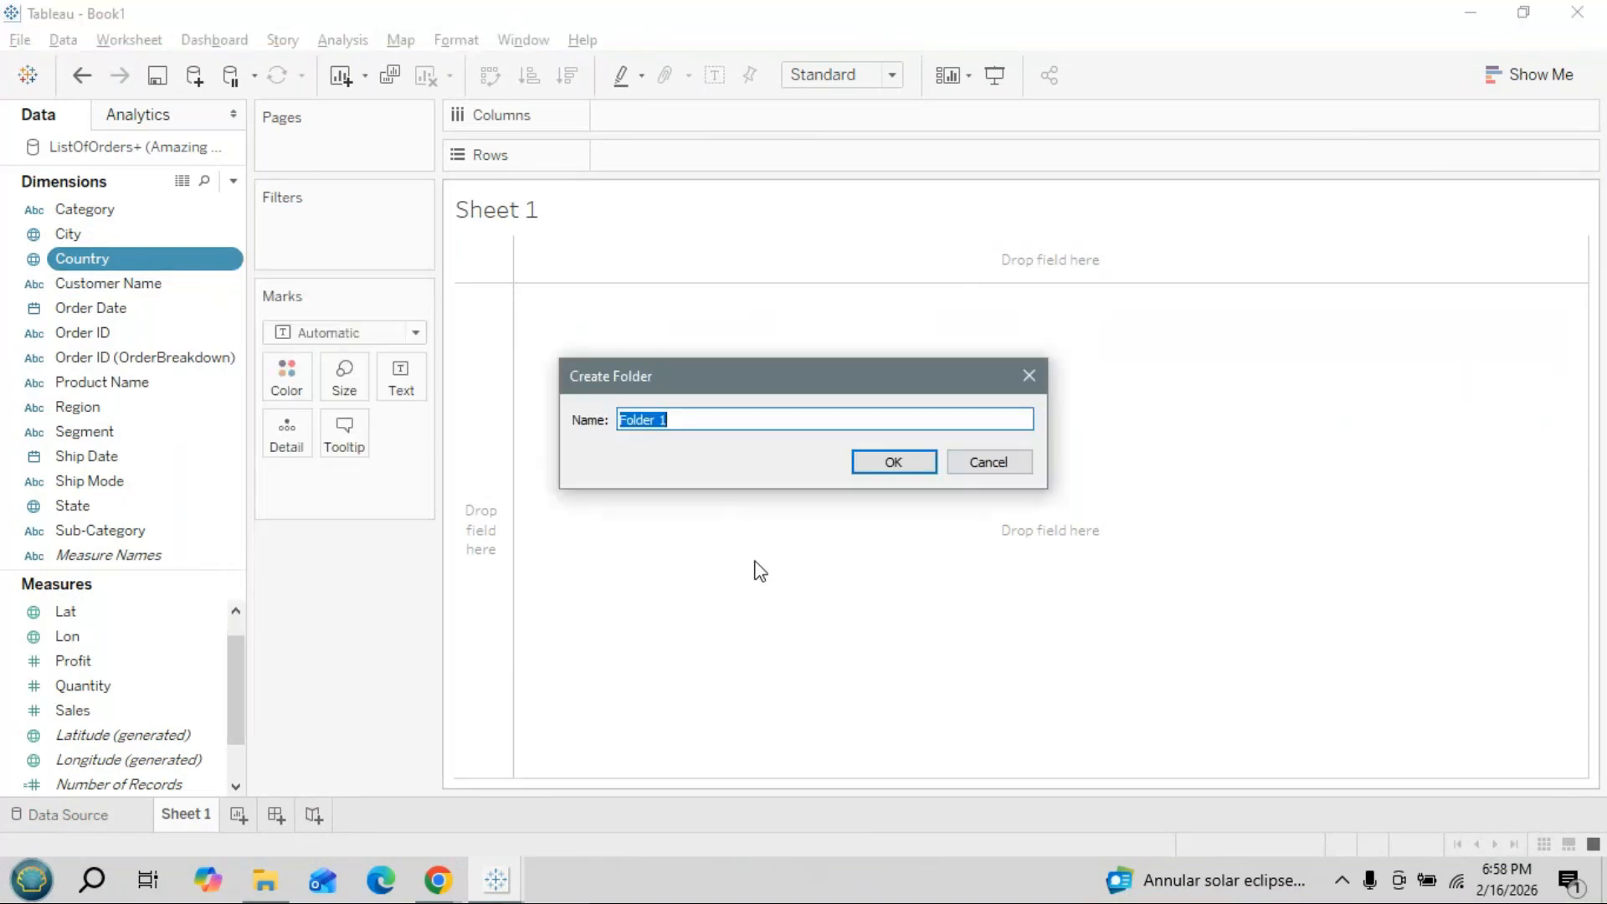
text(Location details)
click(885, 465)
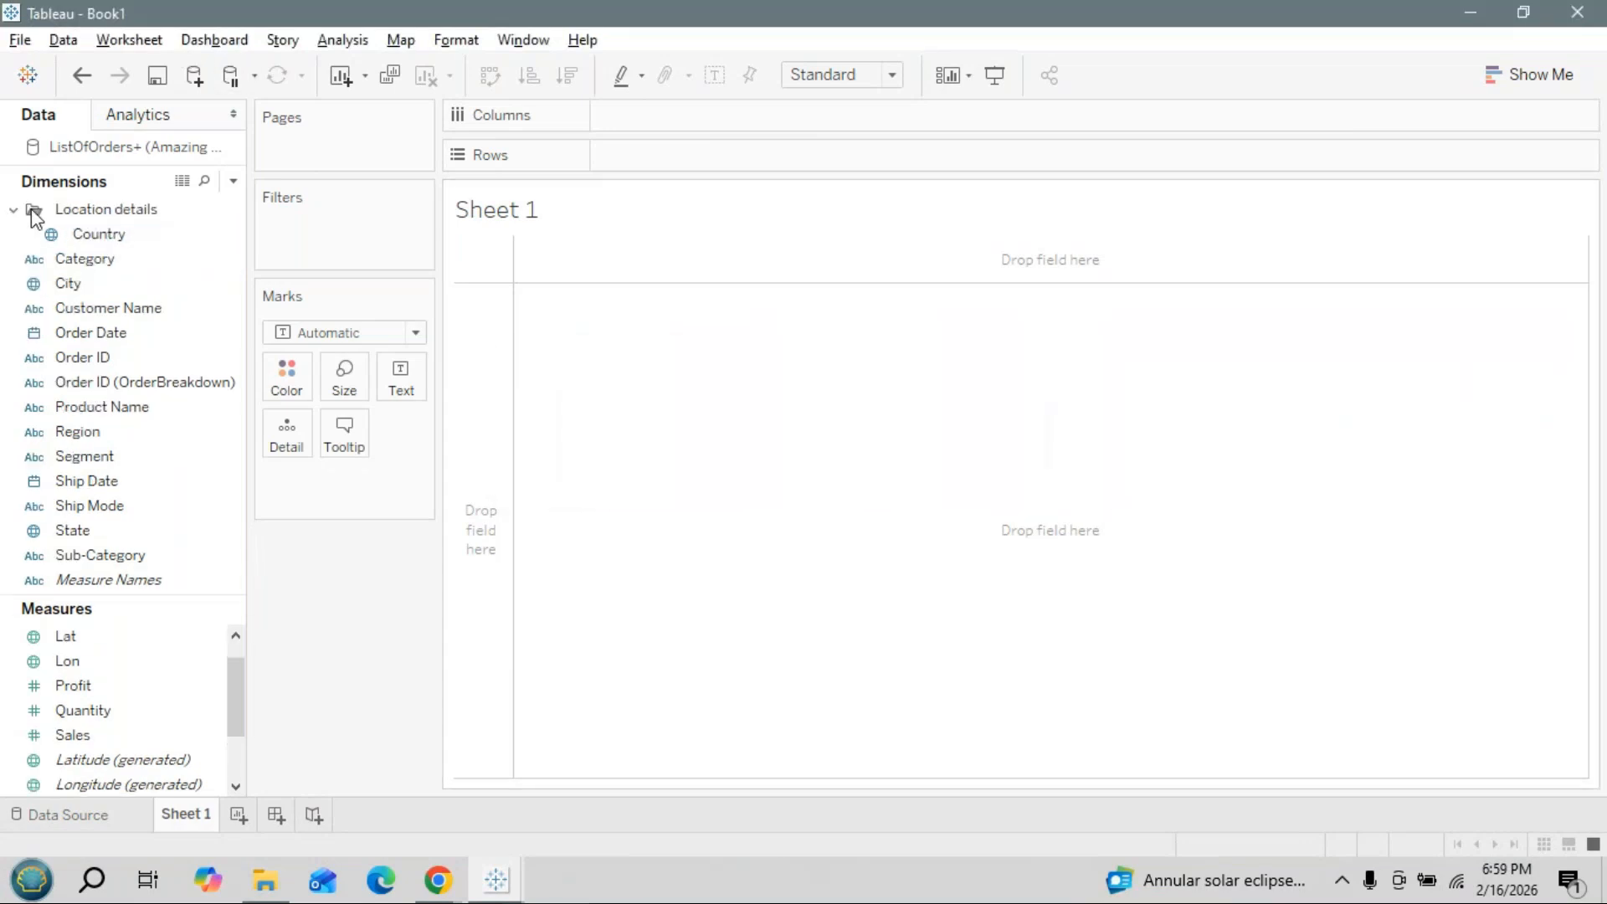
Check the reference workbook's Location hierarchy, and add the Region field to the new workbook's Location details folder
click(96, 236)
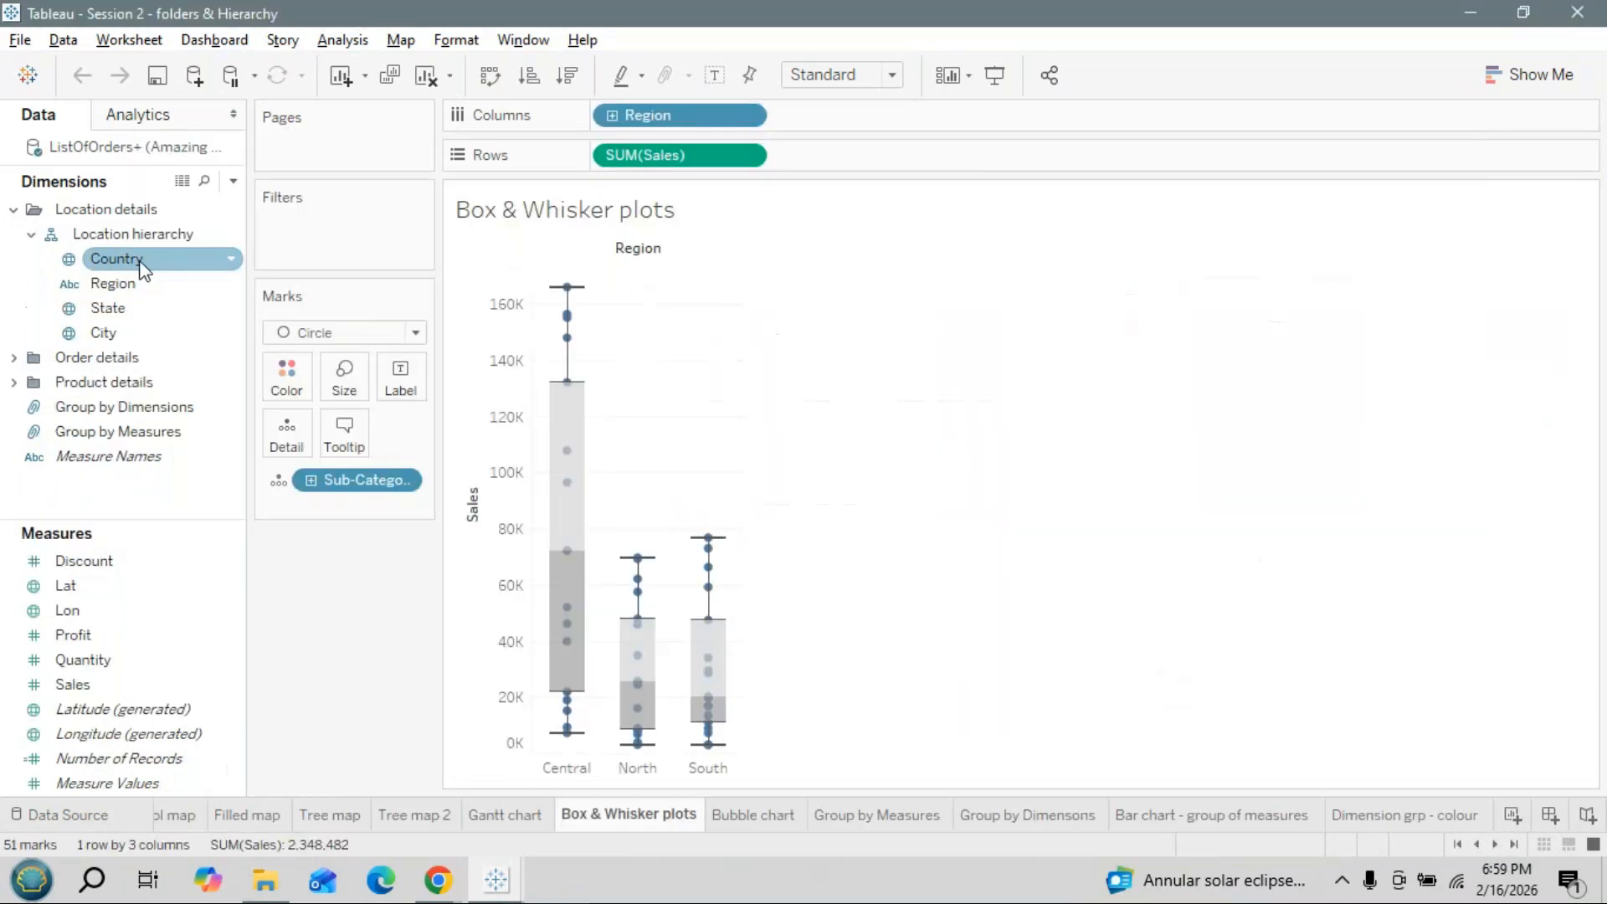
click(130, 284)
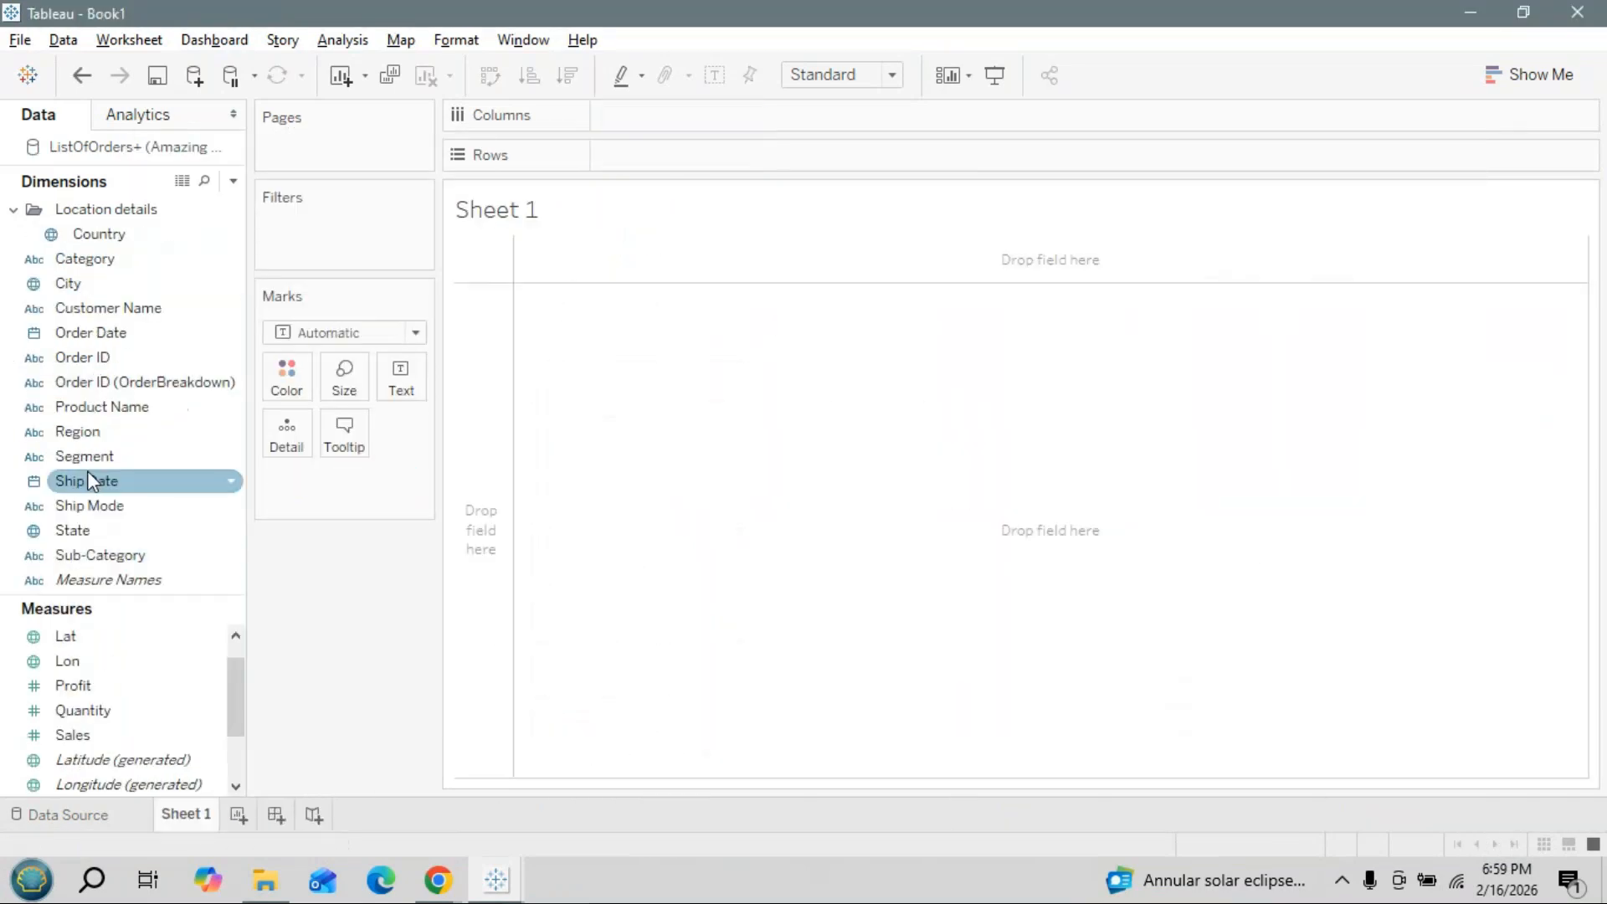
click(87, 439)
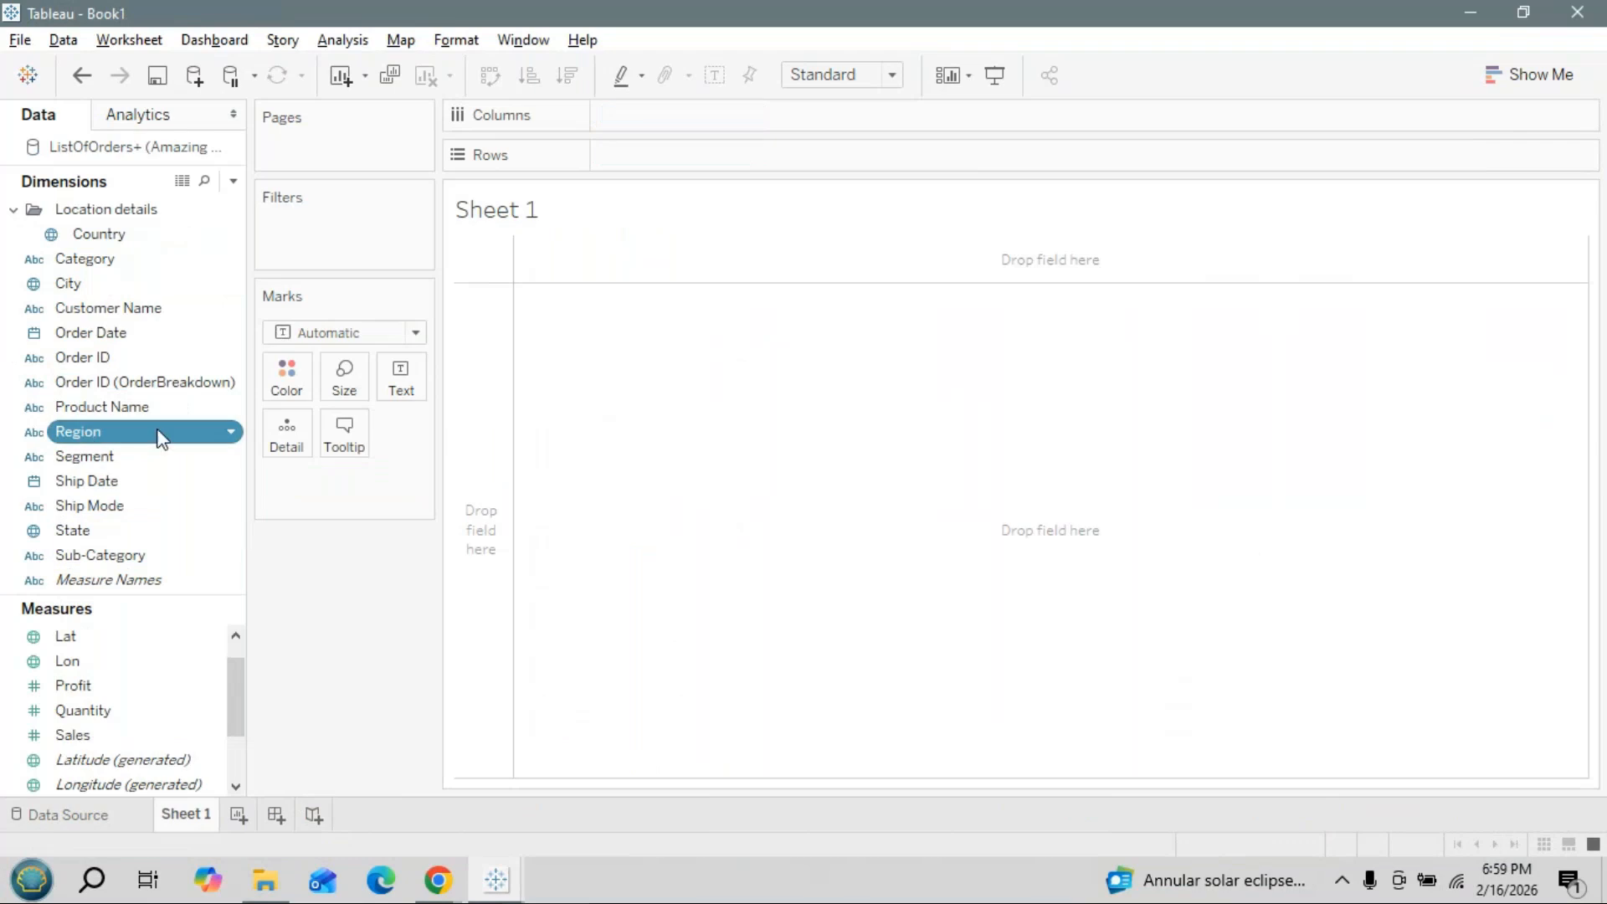
click(231, 432)
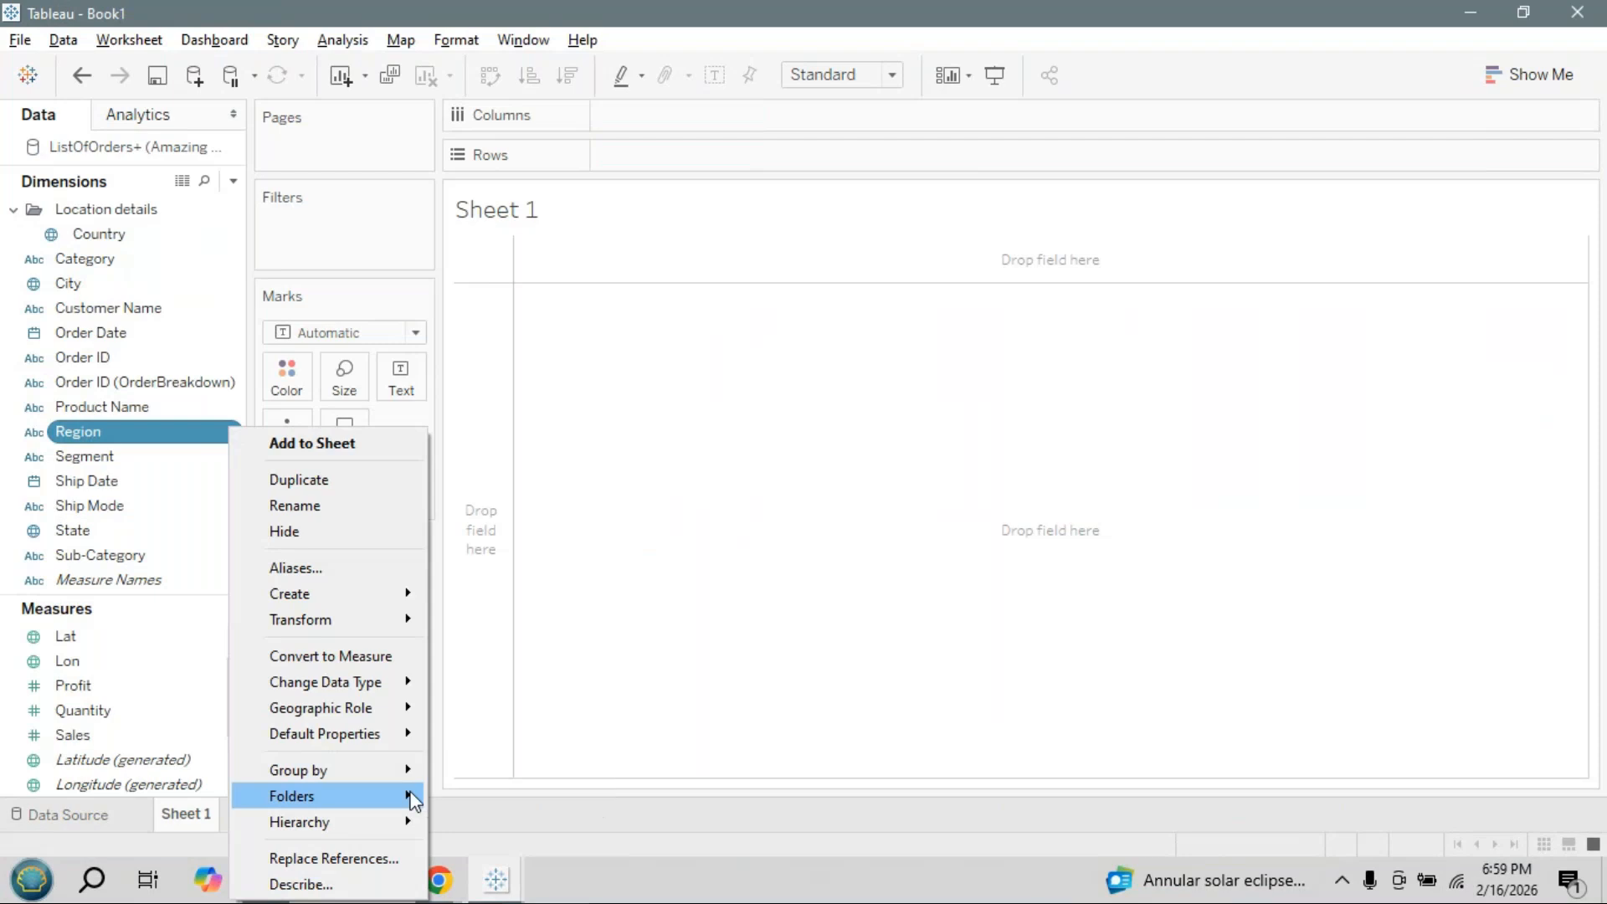
mouse_move(416, 803)
mouse_move(546, 799)
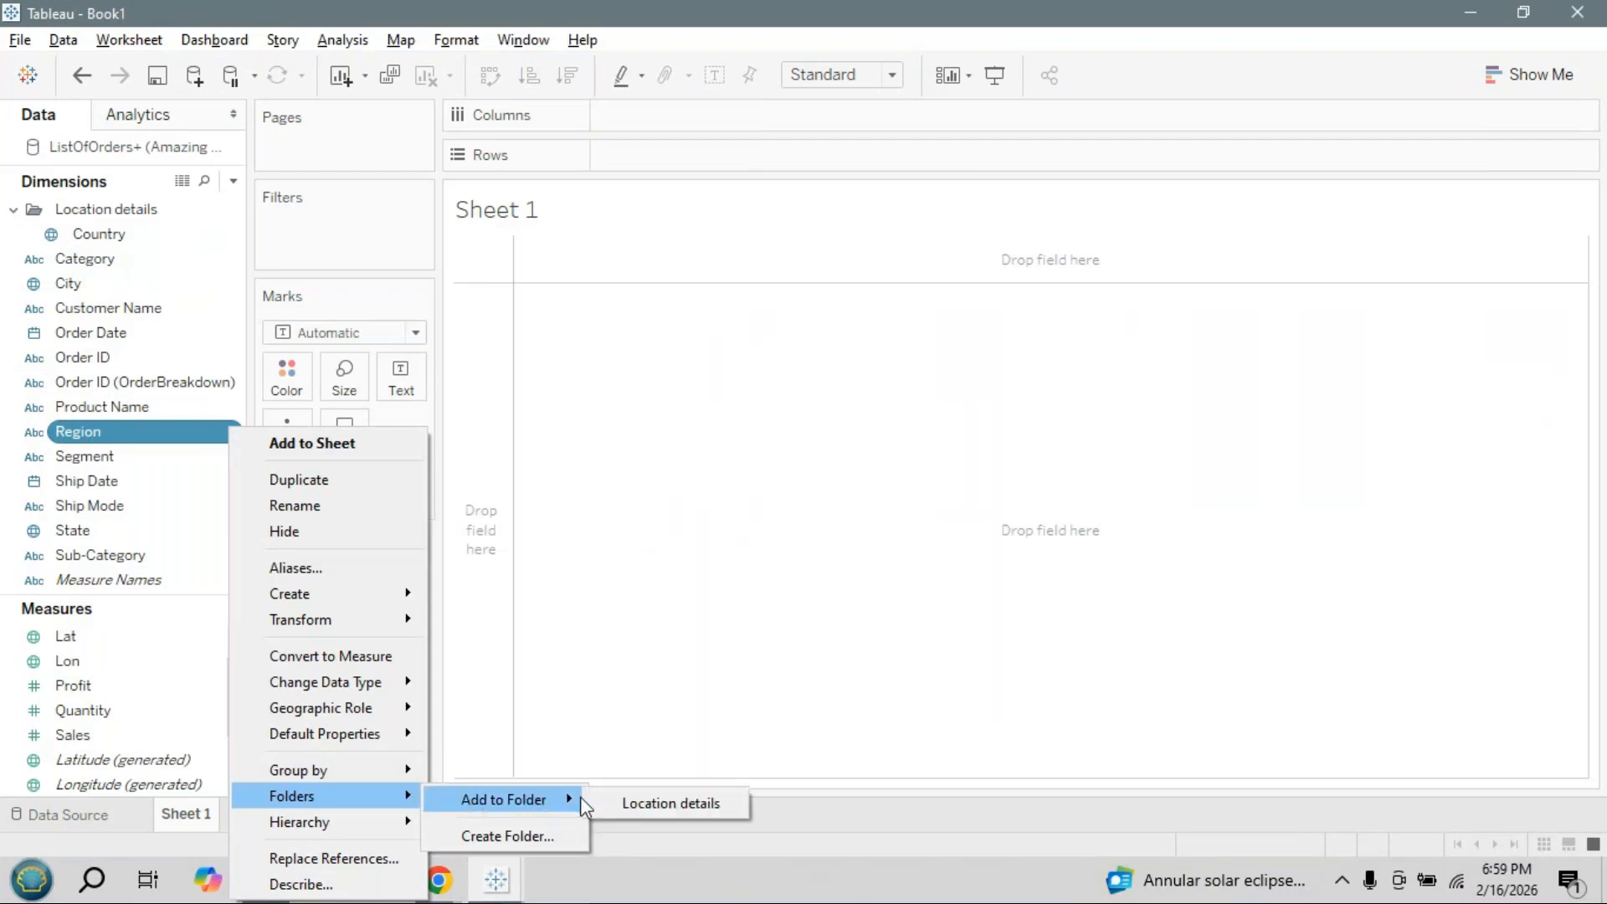
click(630, 801)
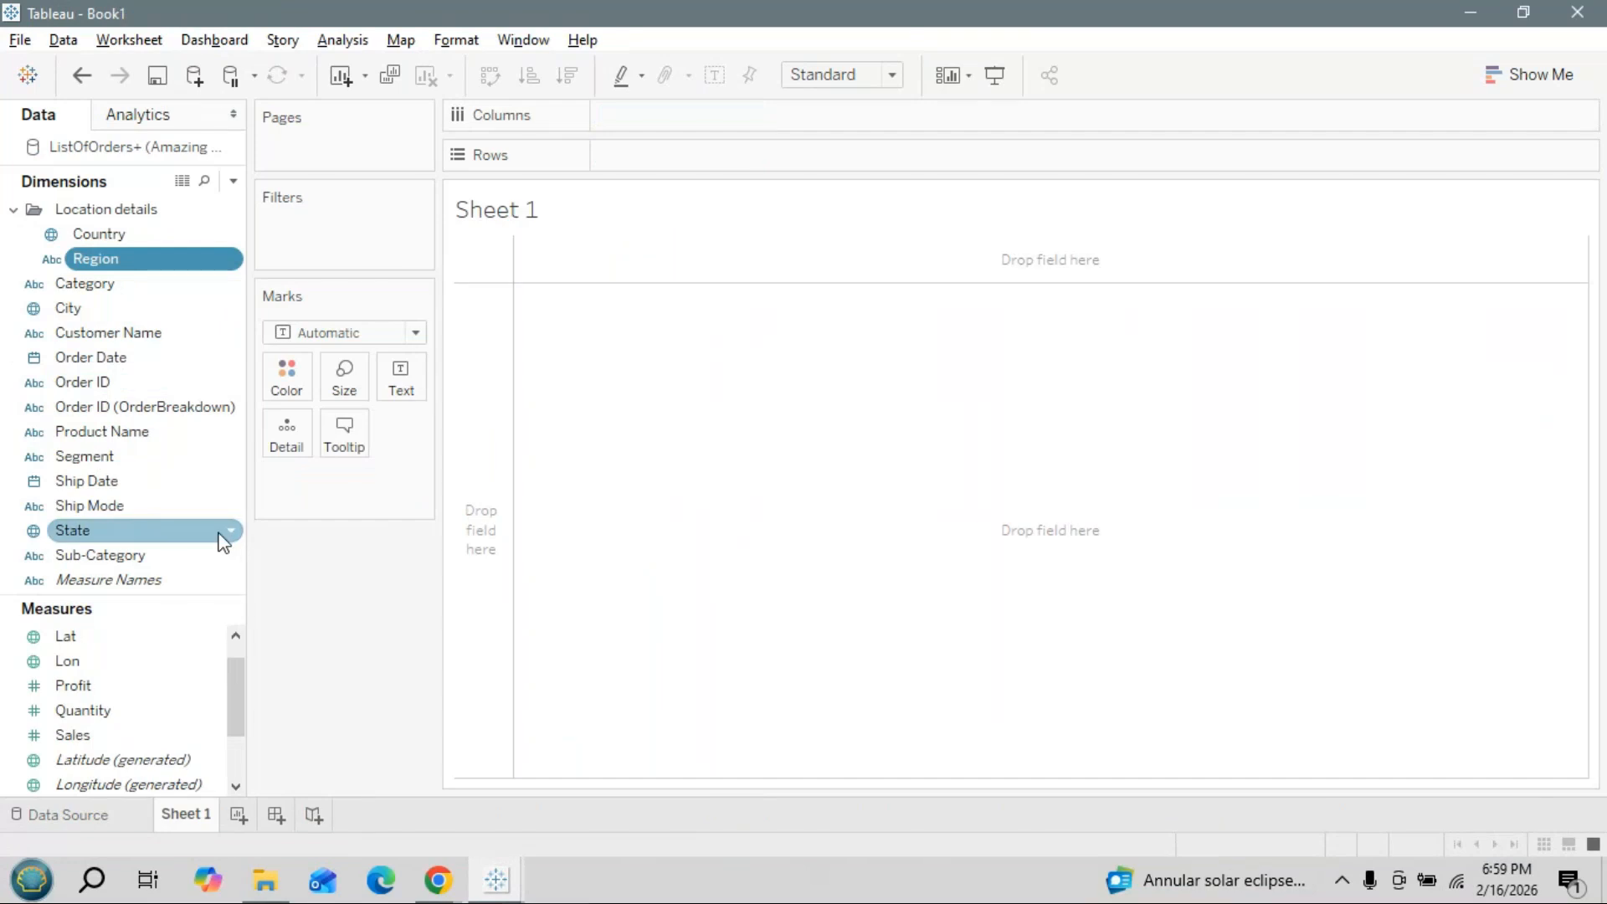
Add the State field to the existing Location details folder
click(235, 538)
click(235, 538)
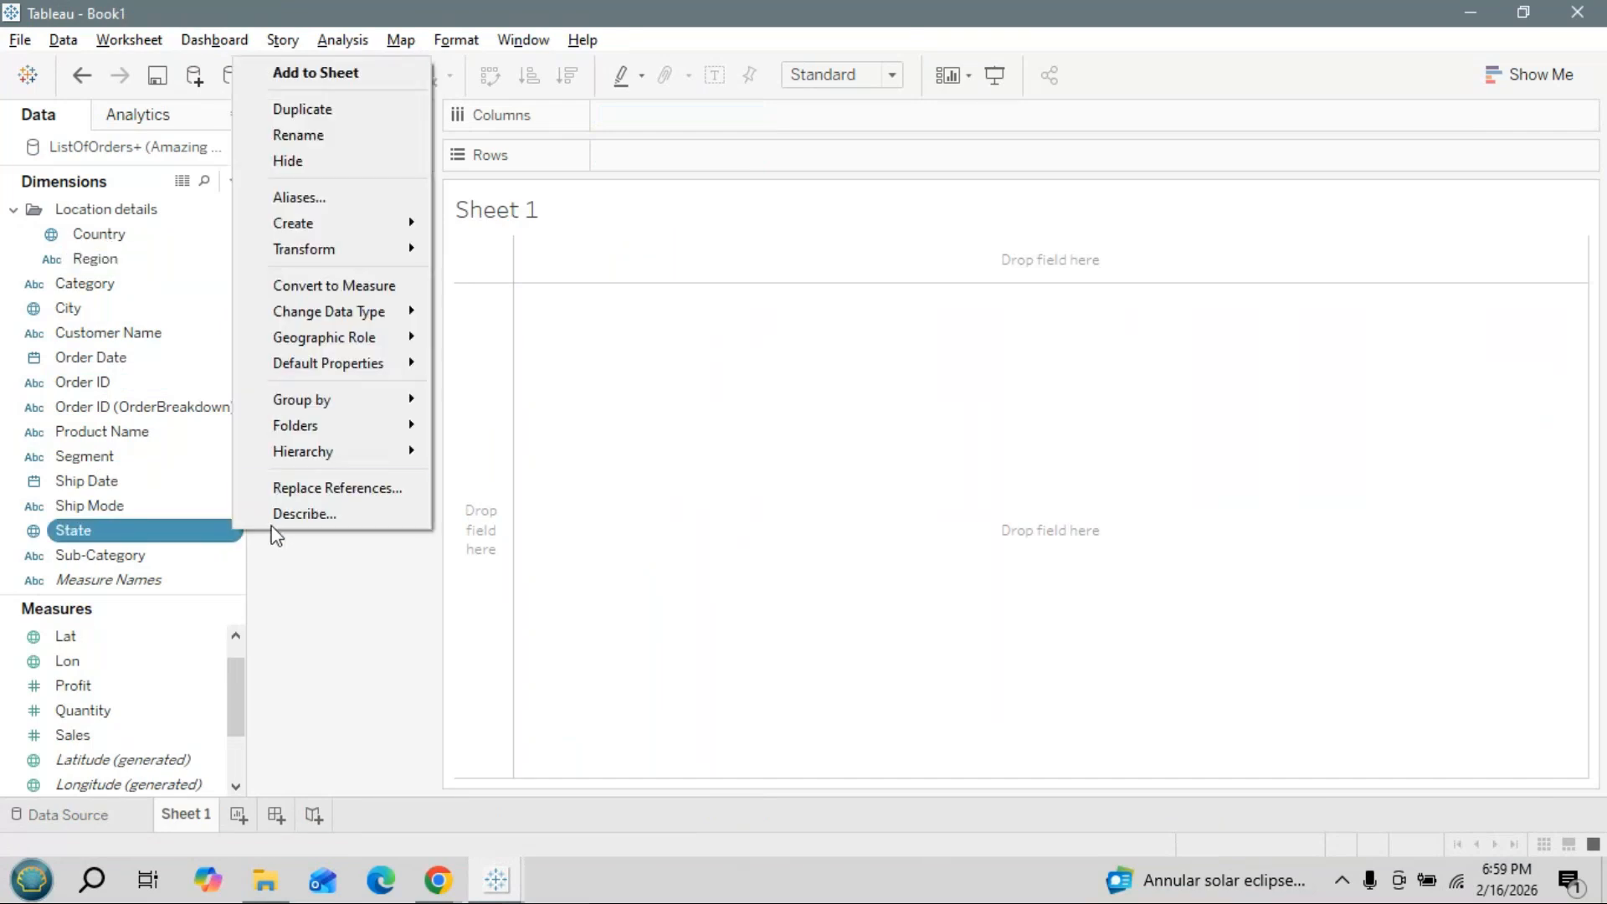
mouse_move(350, 429)
mouse_move(526, 433)
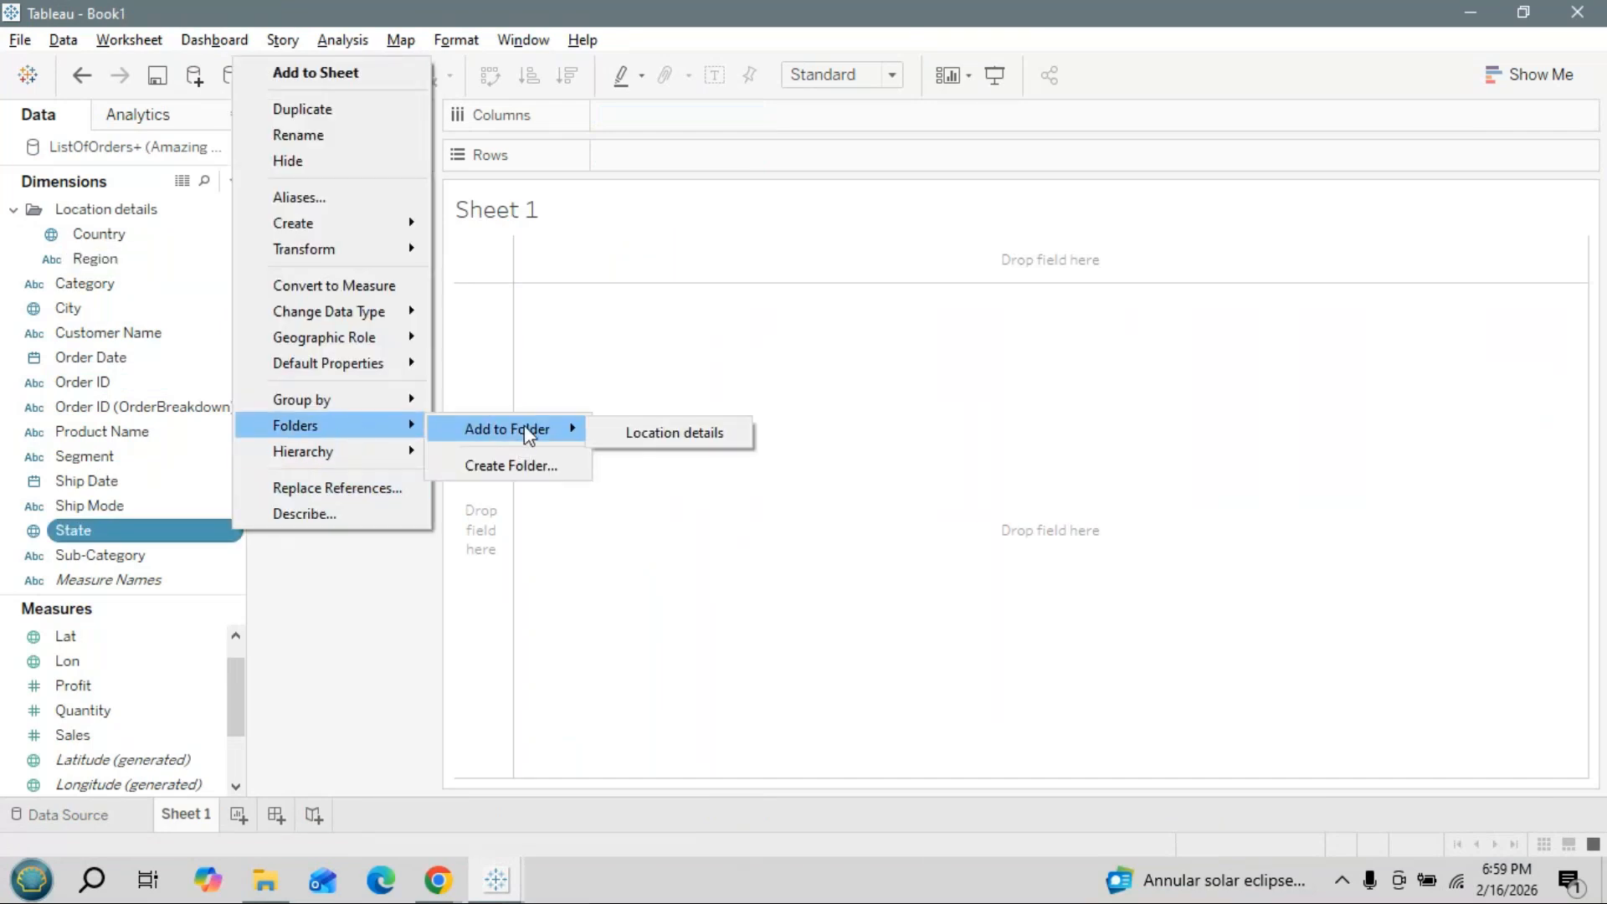
click(669, 432)
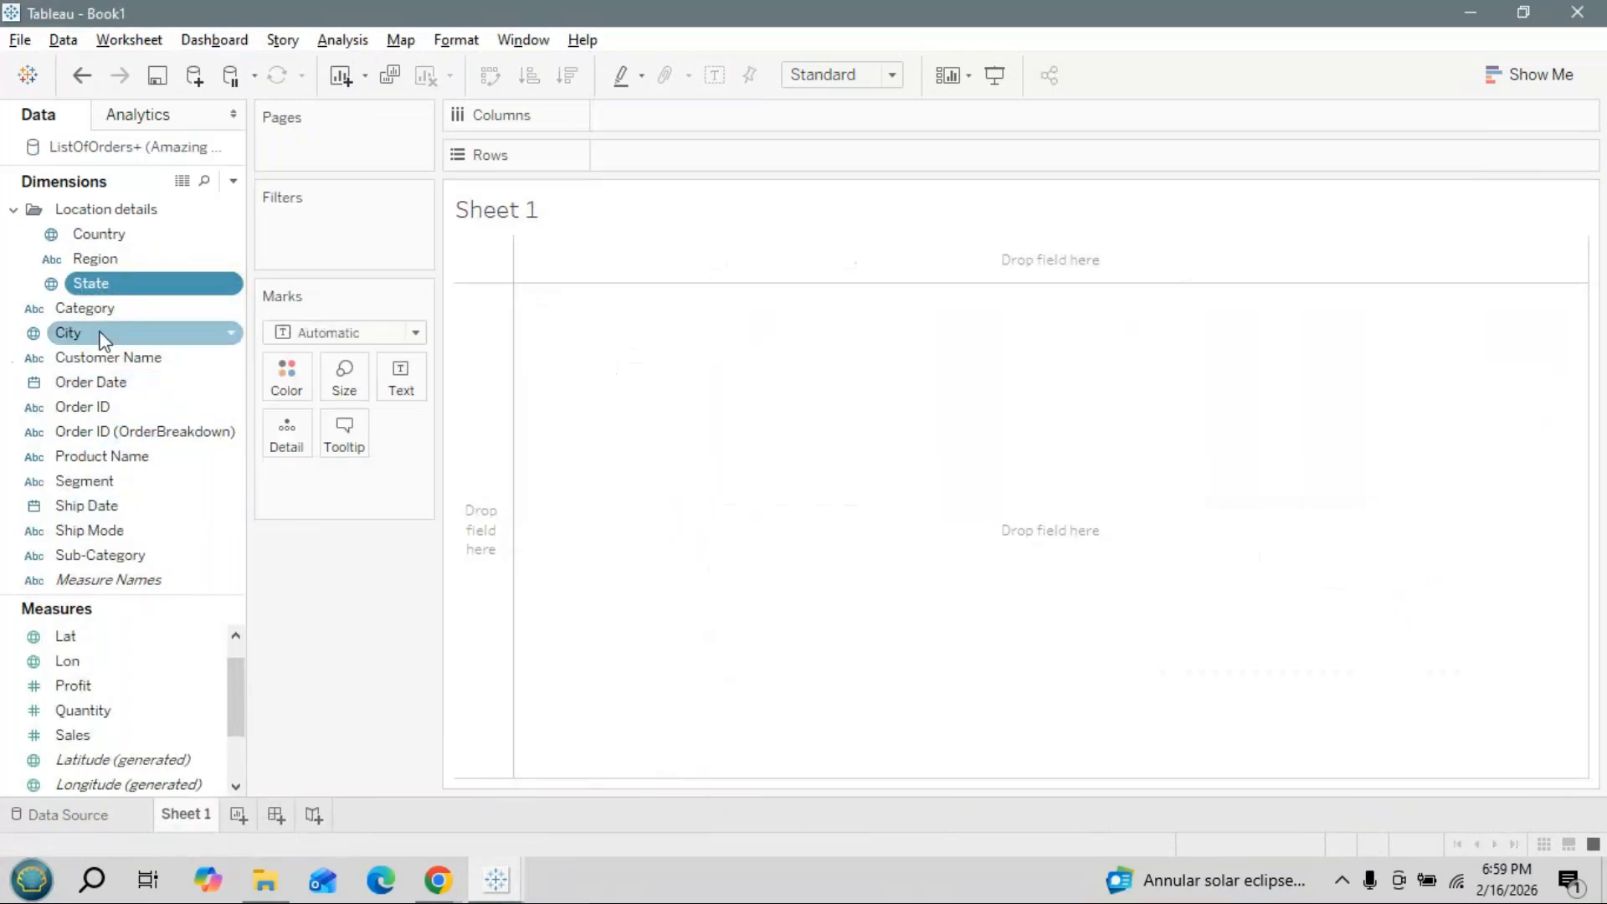
Add the City field to the existing Location details folder
click(232, 336)
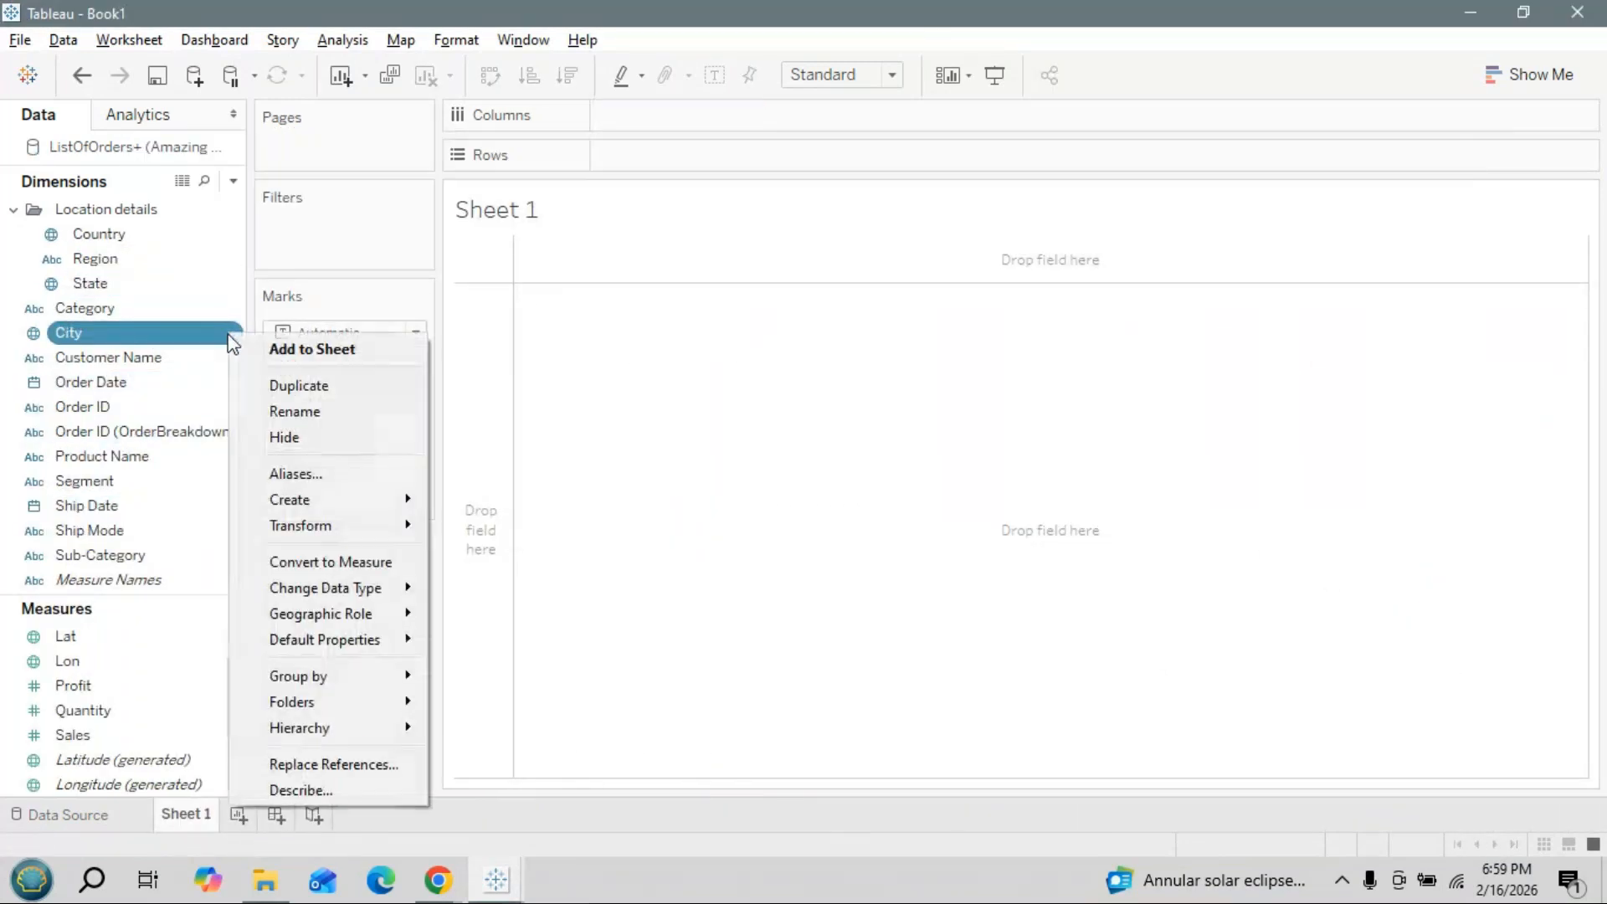
mouse_move(414, 701)
mouse_move(503, 705)
click(689, 712)
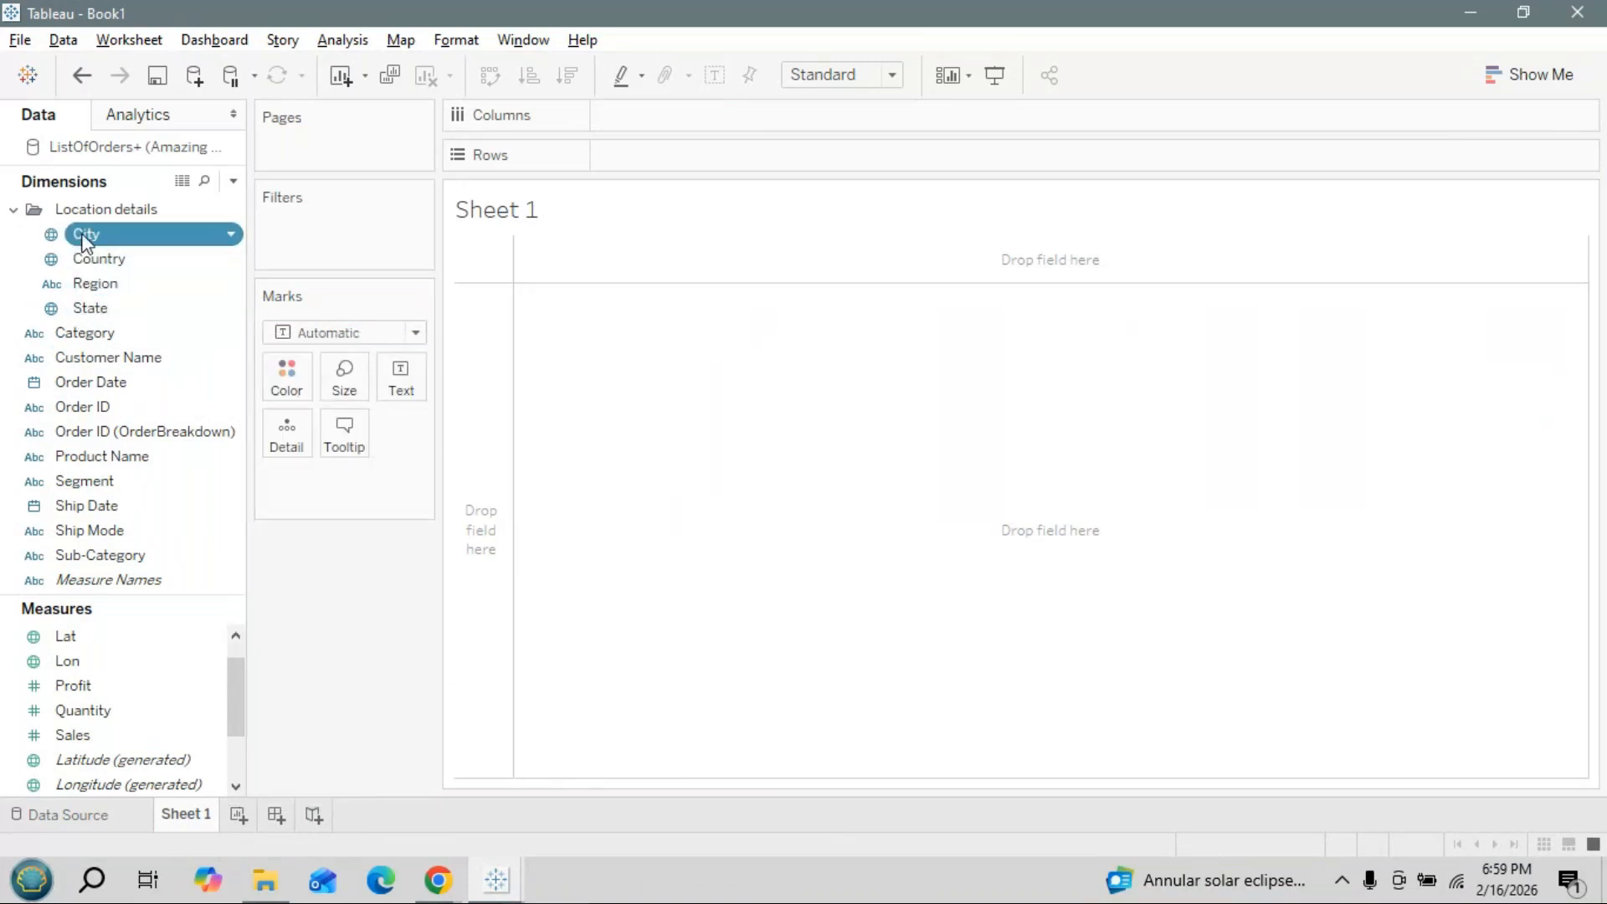
Try to reorder the Location details folder by moving City below State
click(12, 210)
click(12, 210)
ctrl+click(103, 261)
drag(108, 243, 105, 317)
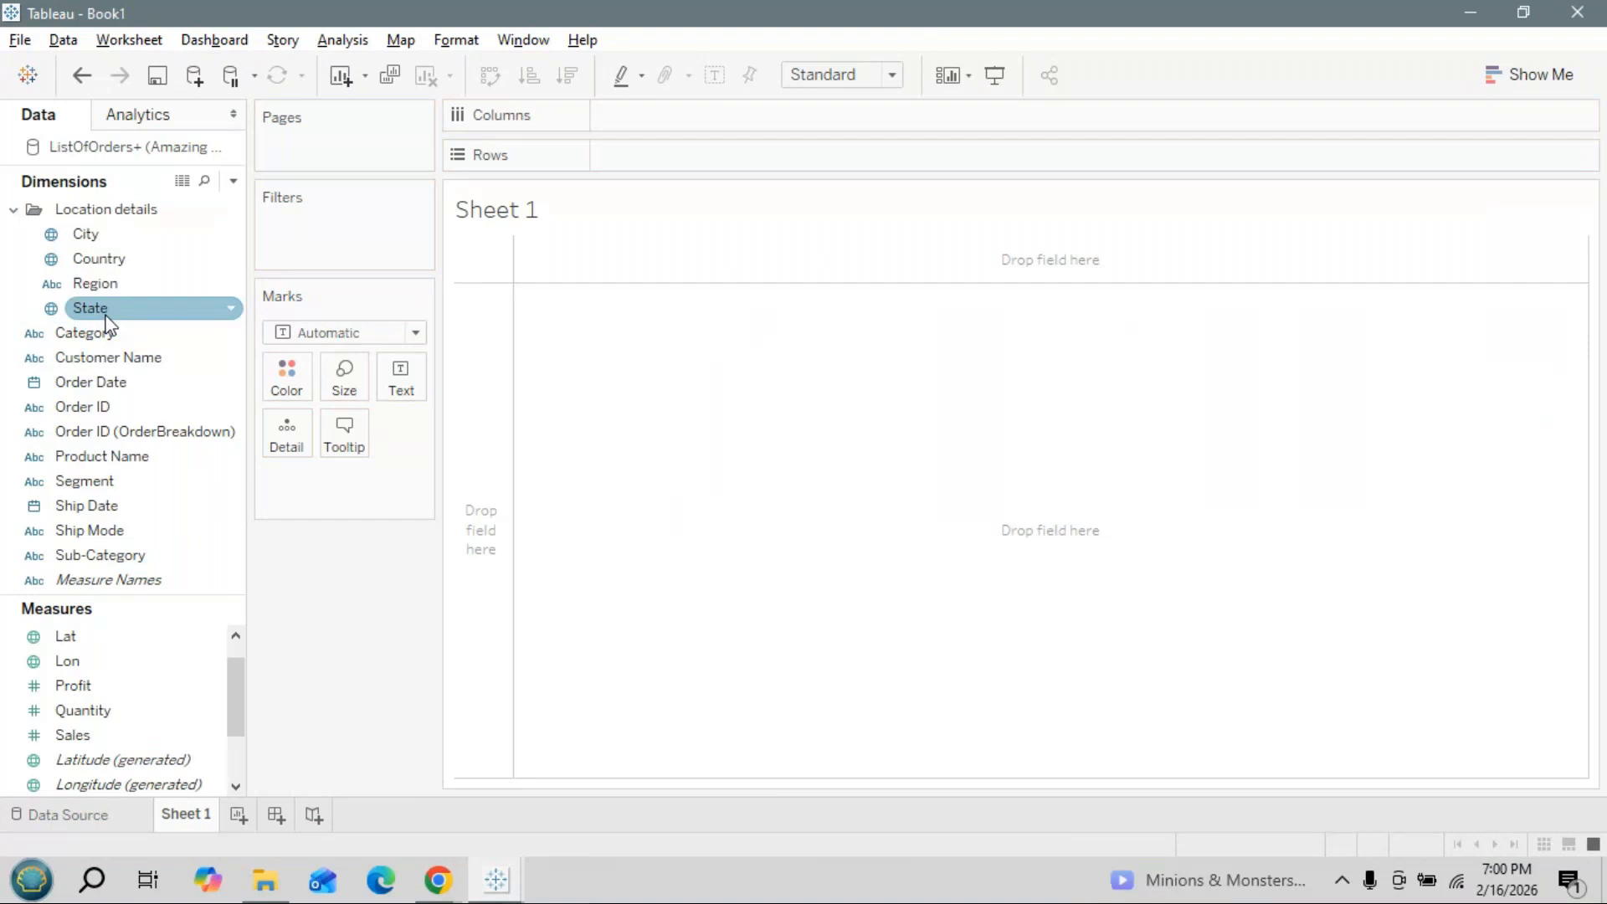
drag(113, 234, 108, 323)
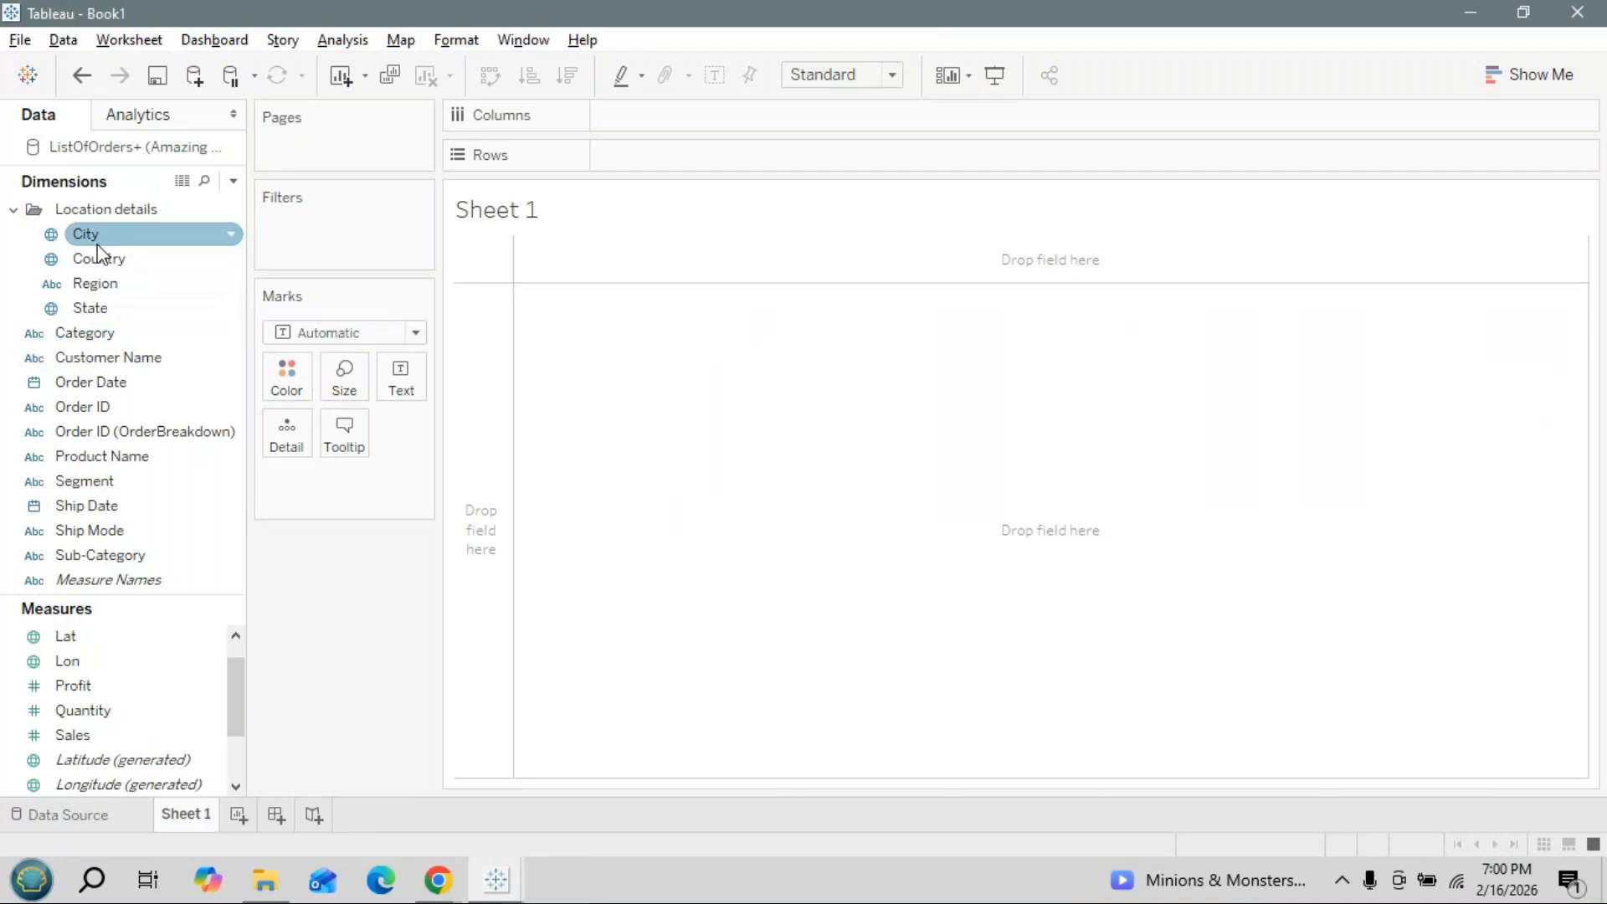
click(13, 211)
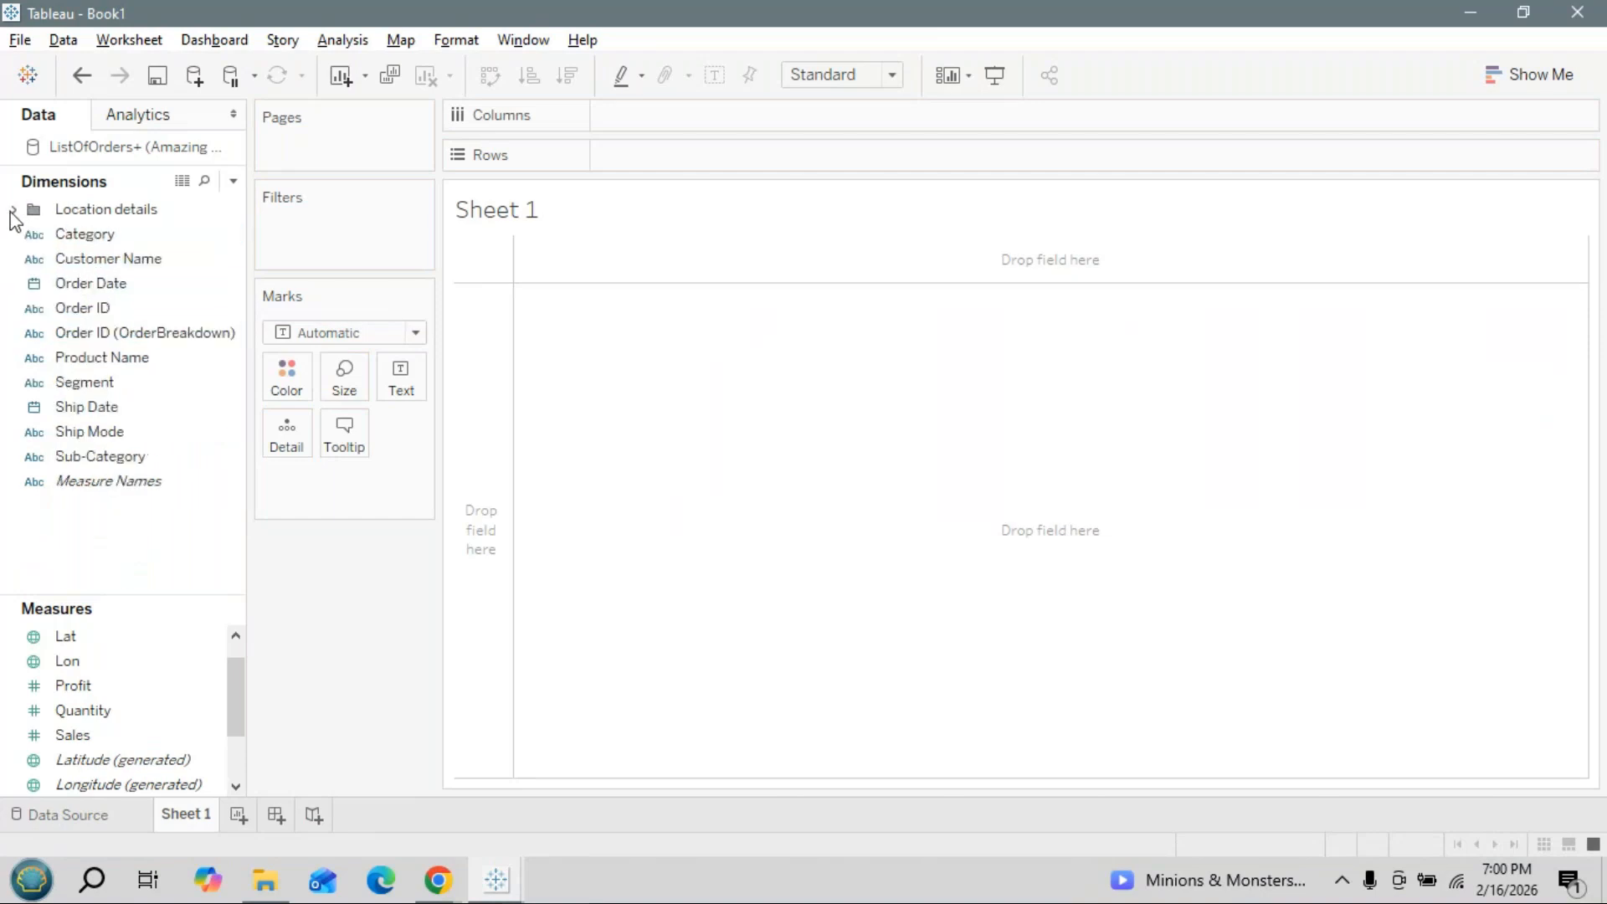
click(13, 211)
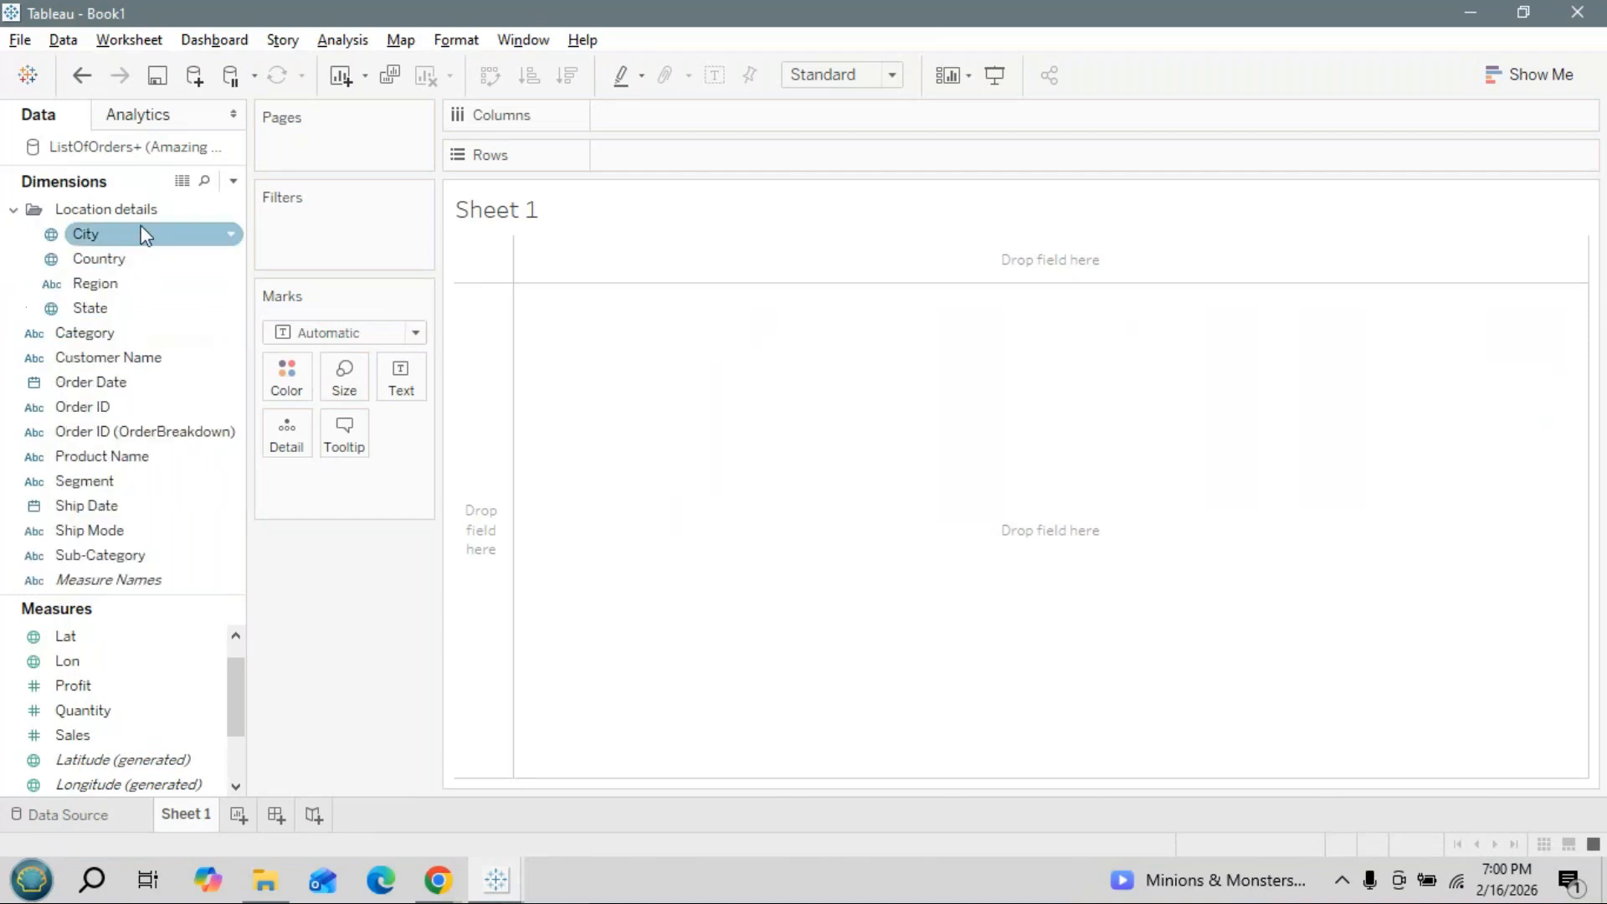
drag(197, 244, 175, 315)
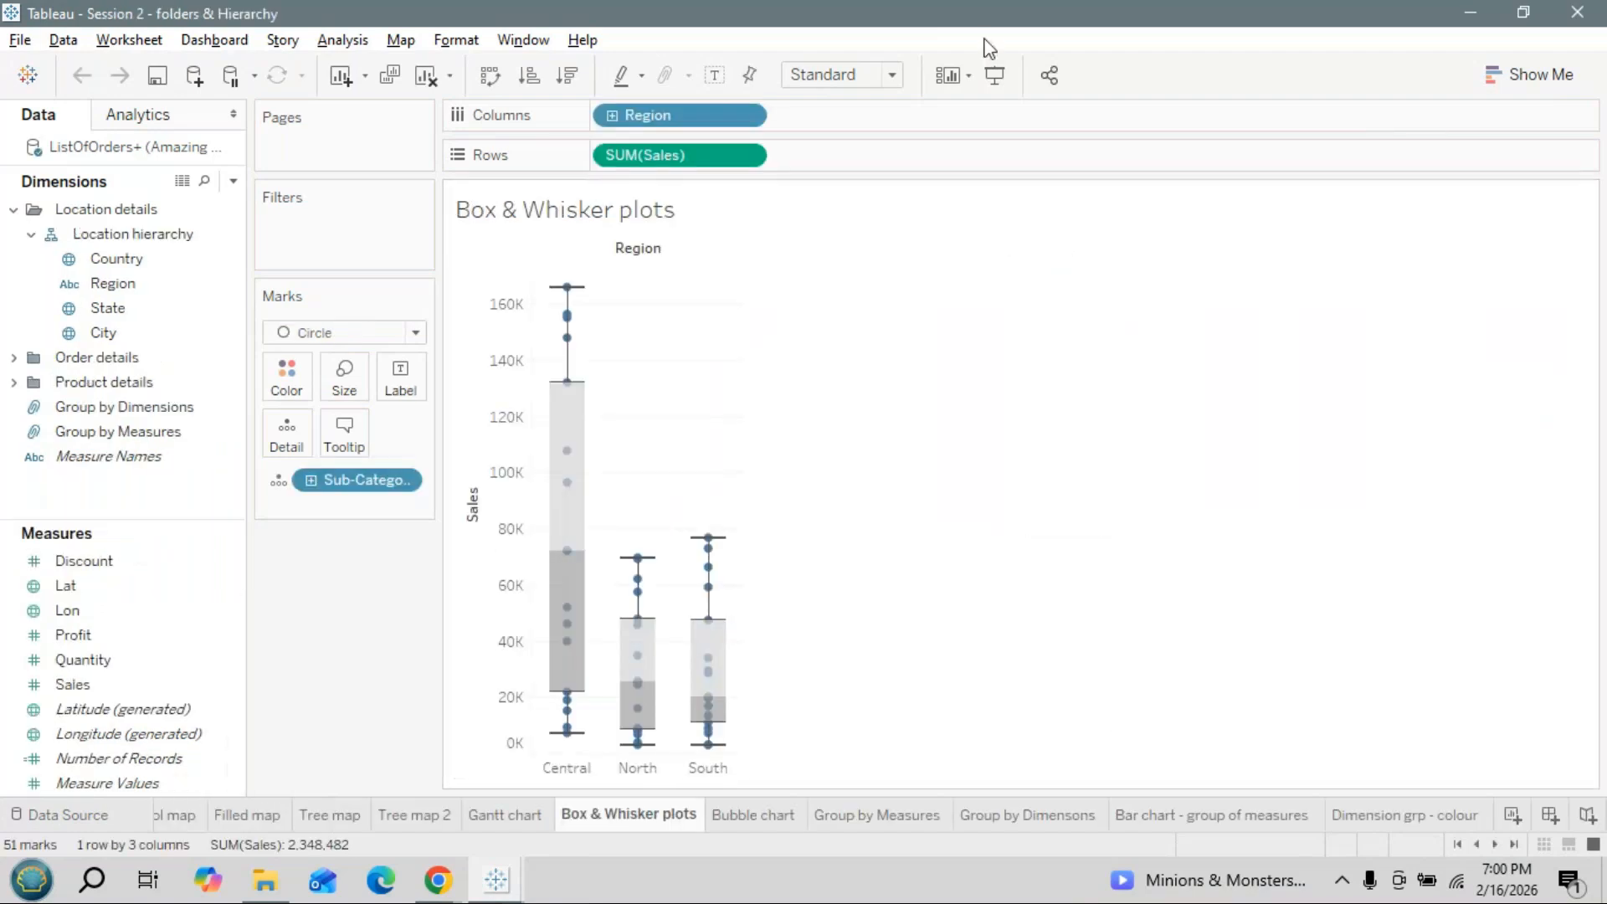
In the reference workbook, collapse the Location details folder and examine the fields in the Order details folder
click(32, 214)
click(13, 209)
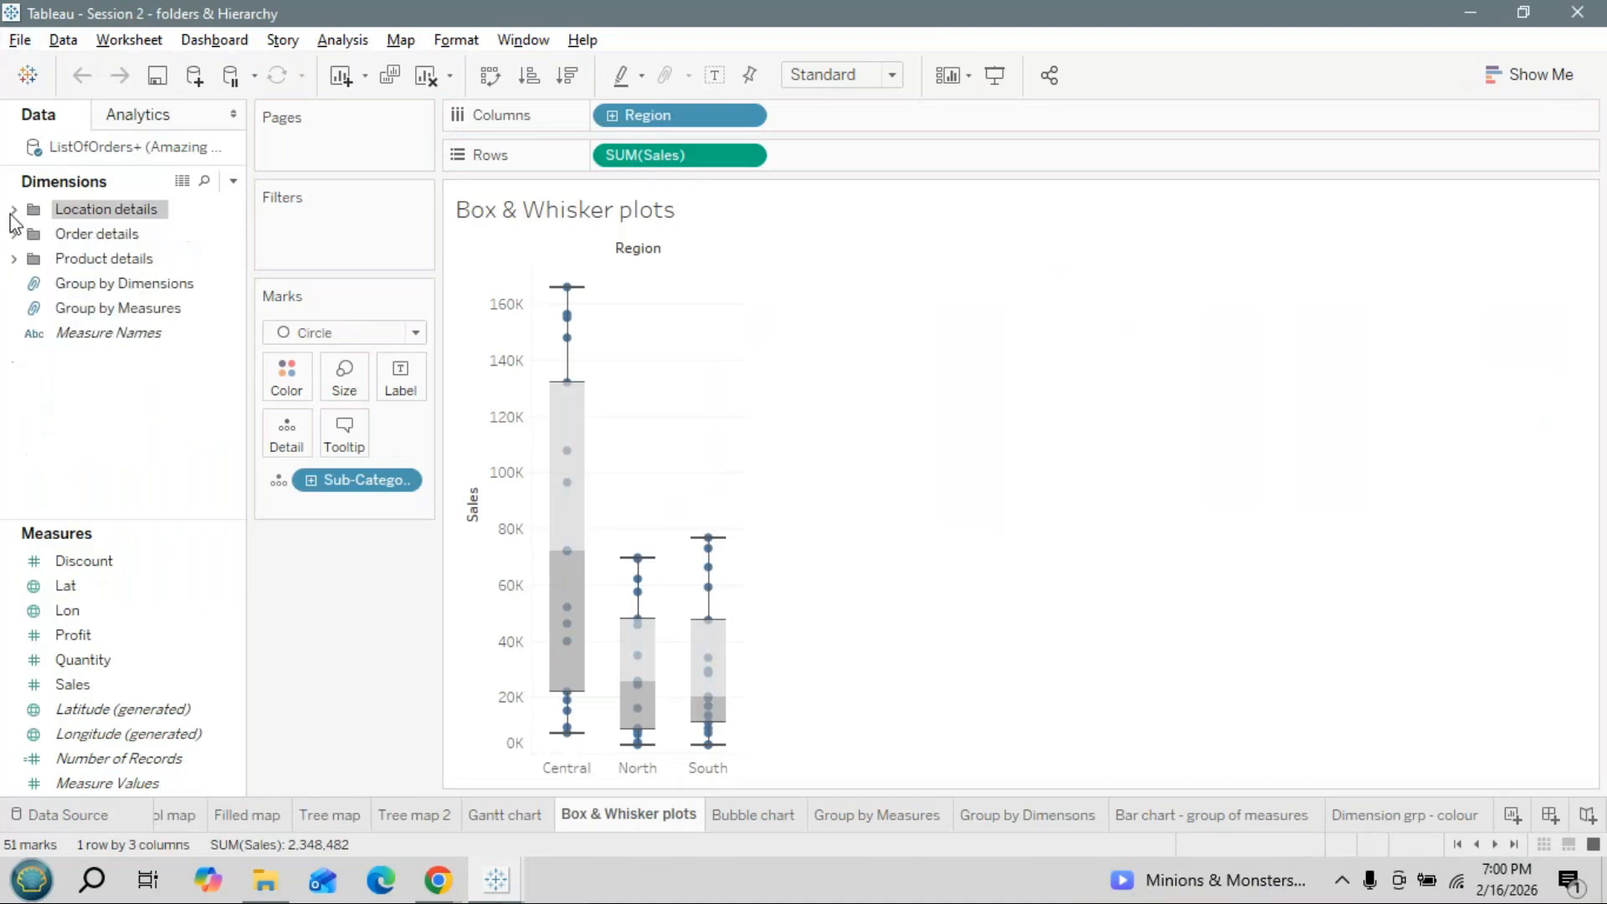
click(25, 241)
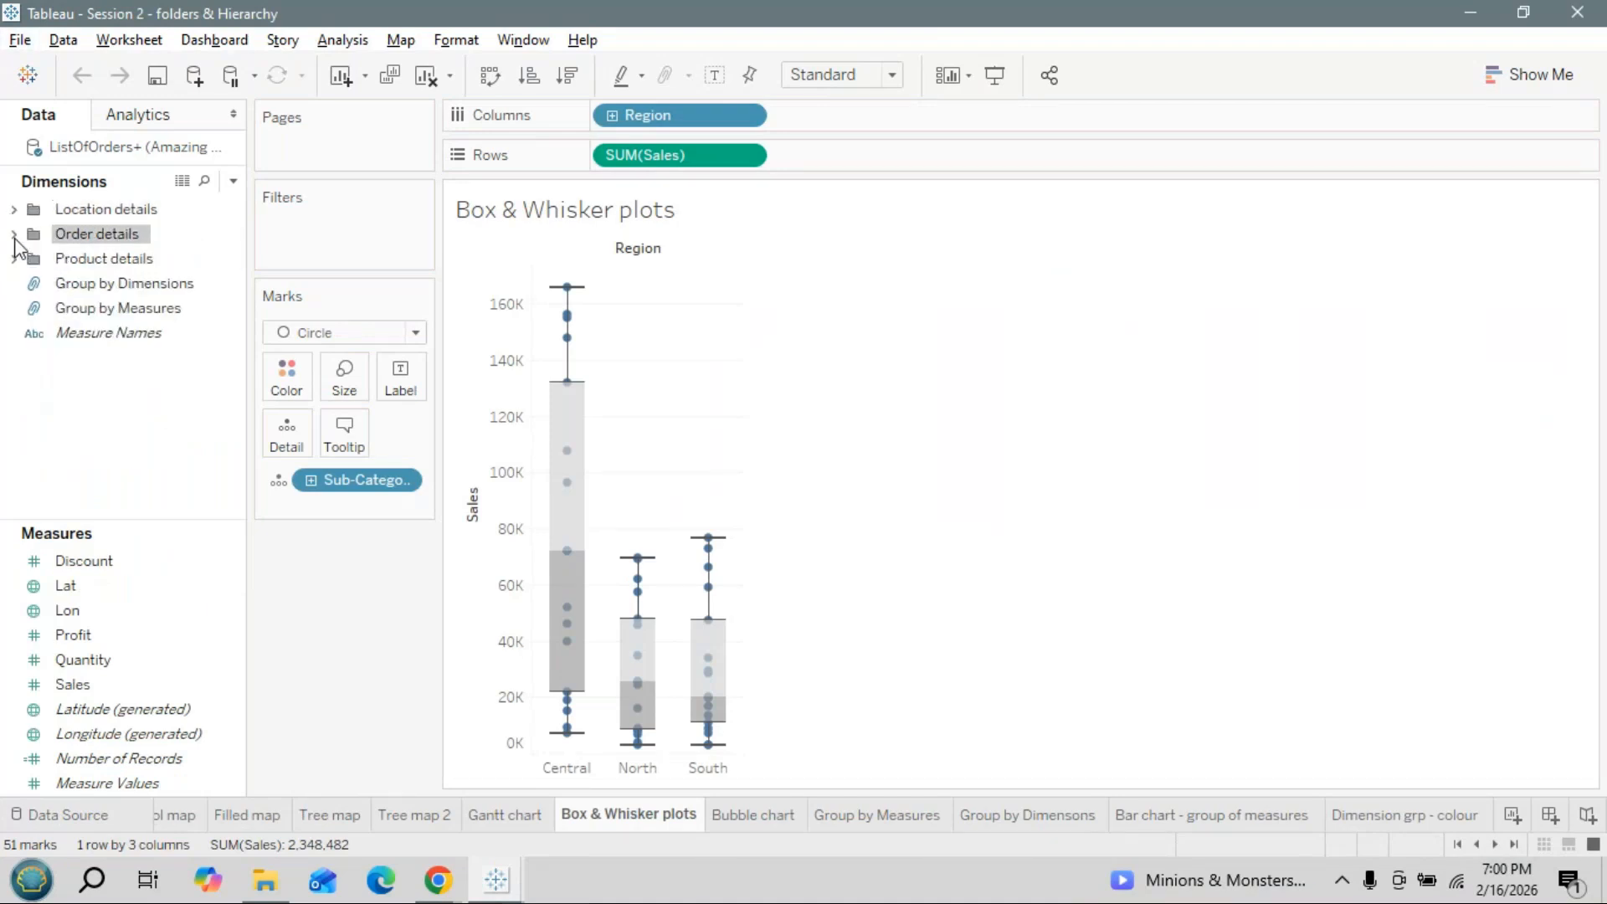
click(15, 235)
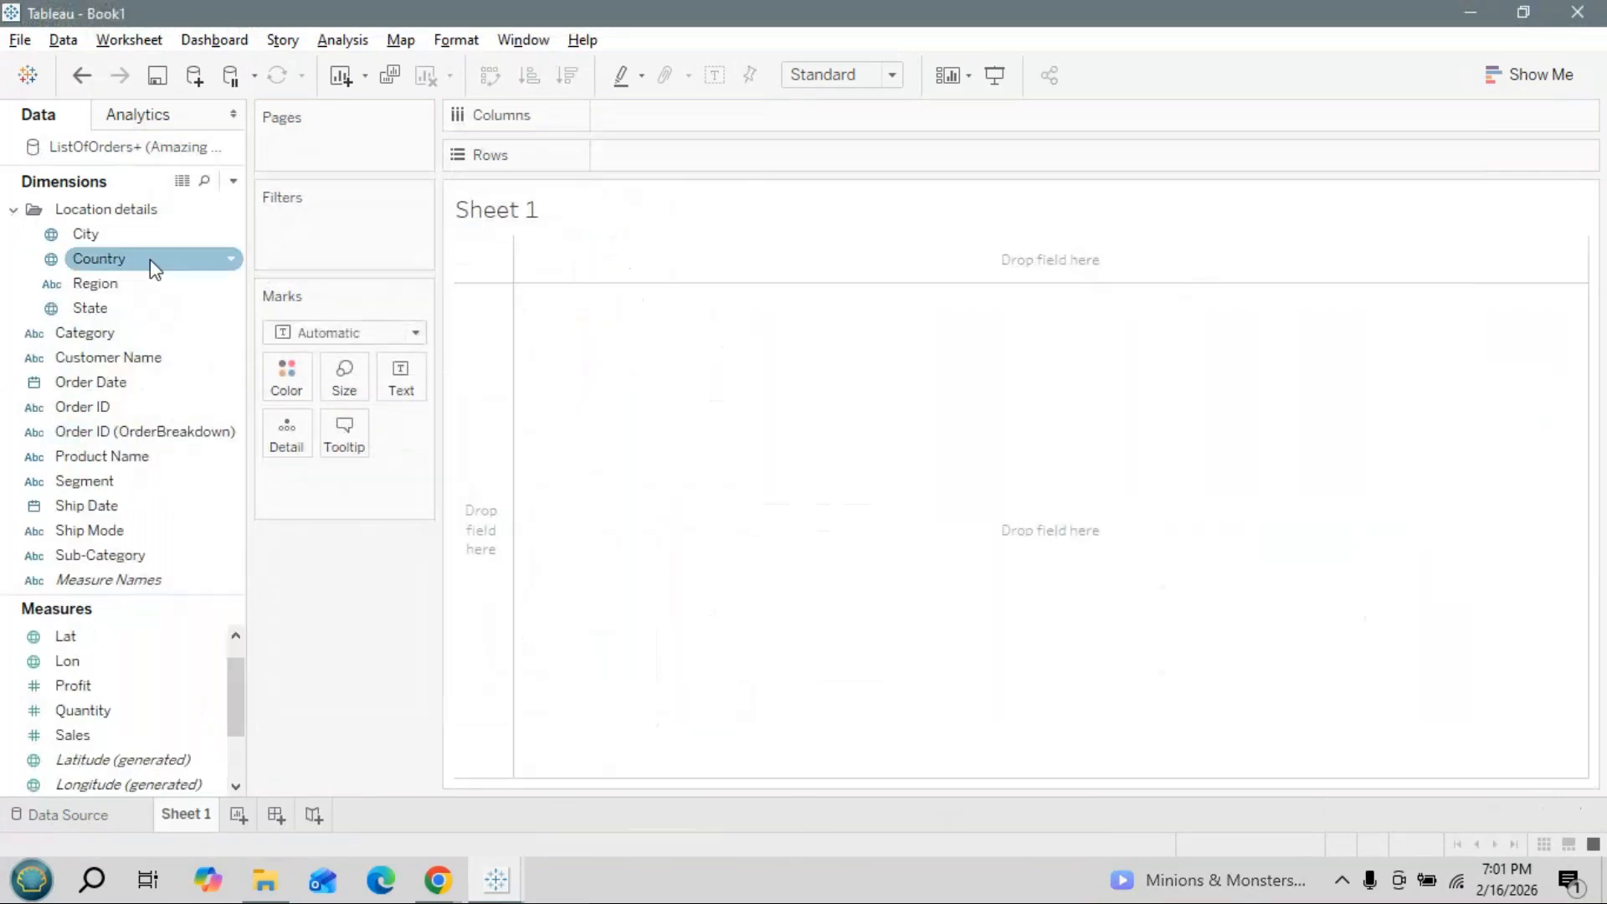
In the new workbook, collapse the Location details folder and create an Order details folder containing the Customer Name field
click(13, 209)
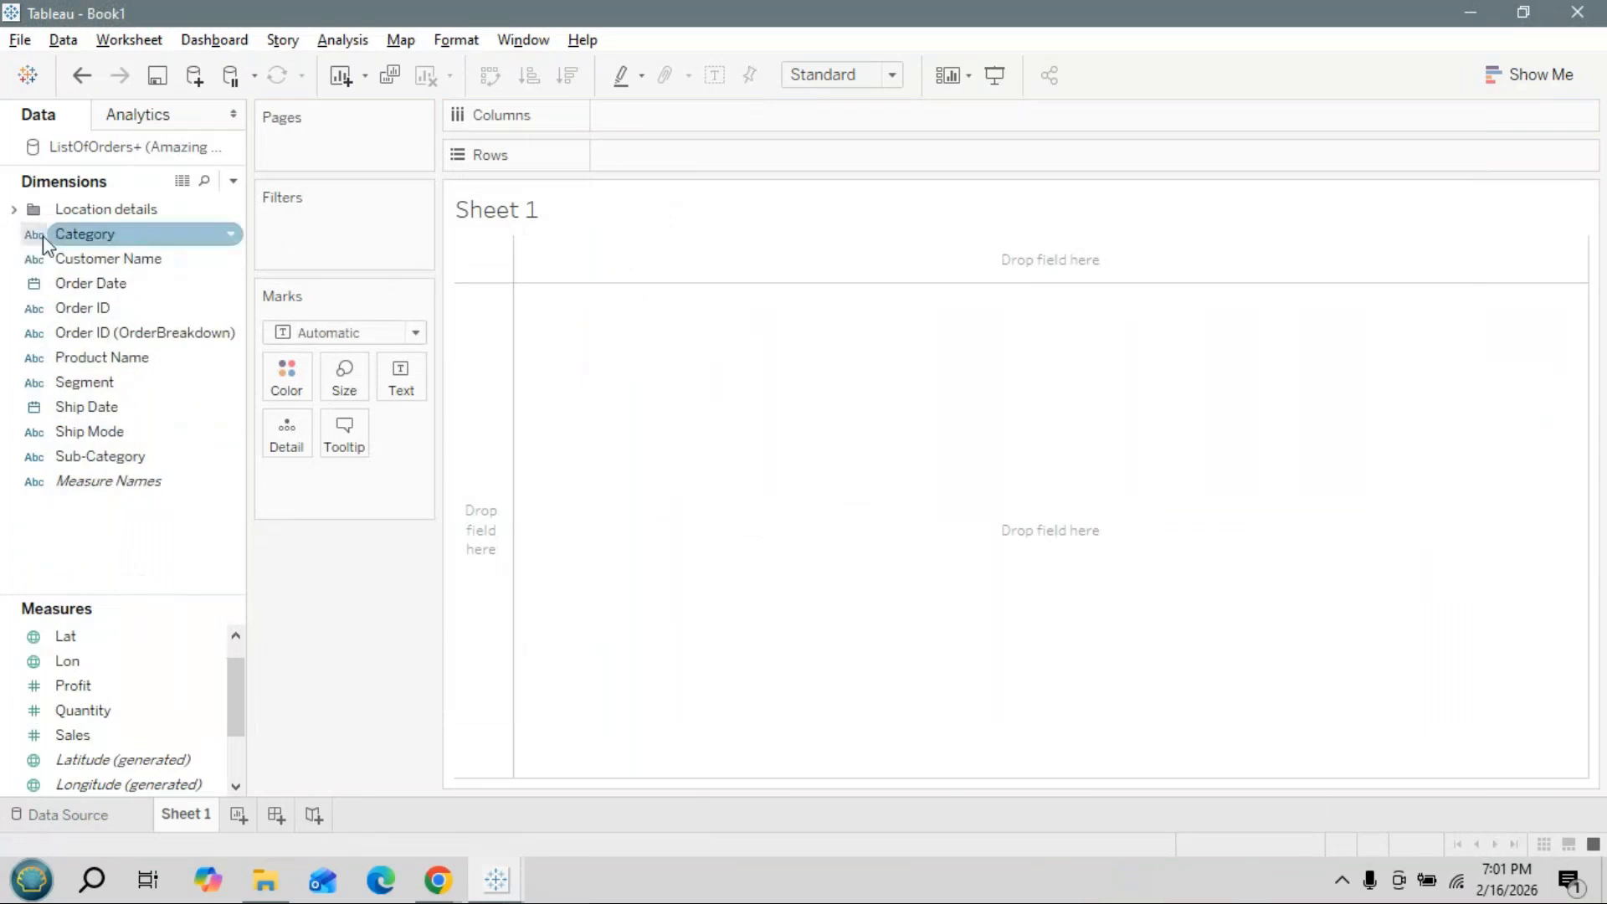
click(234, 262)
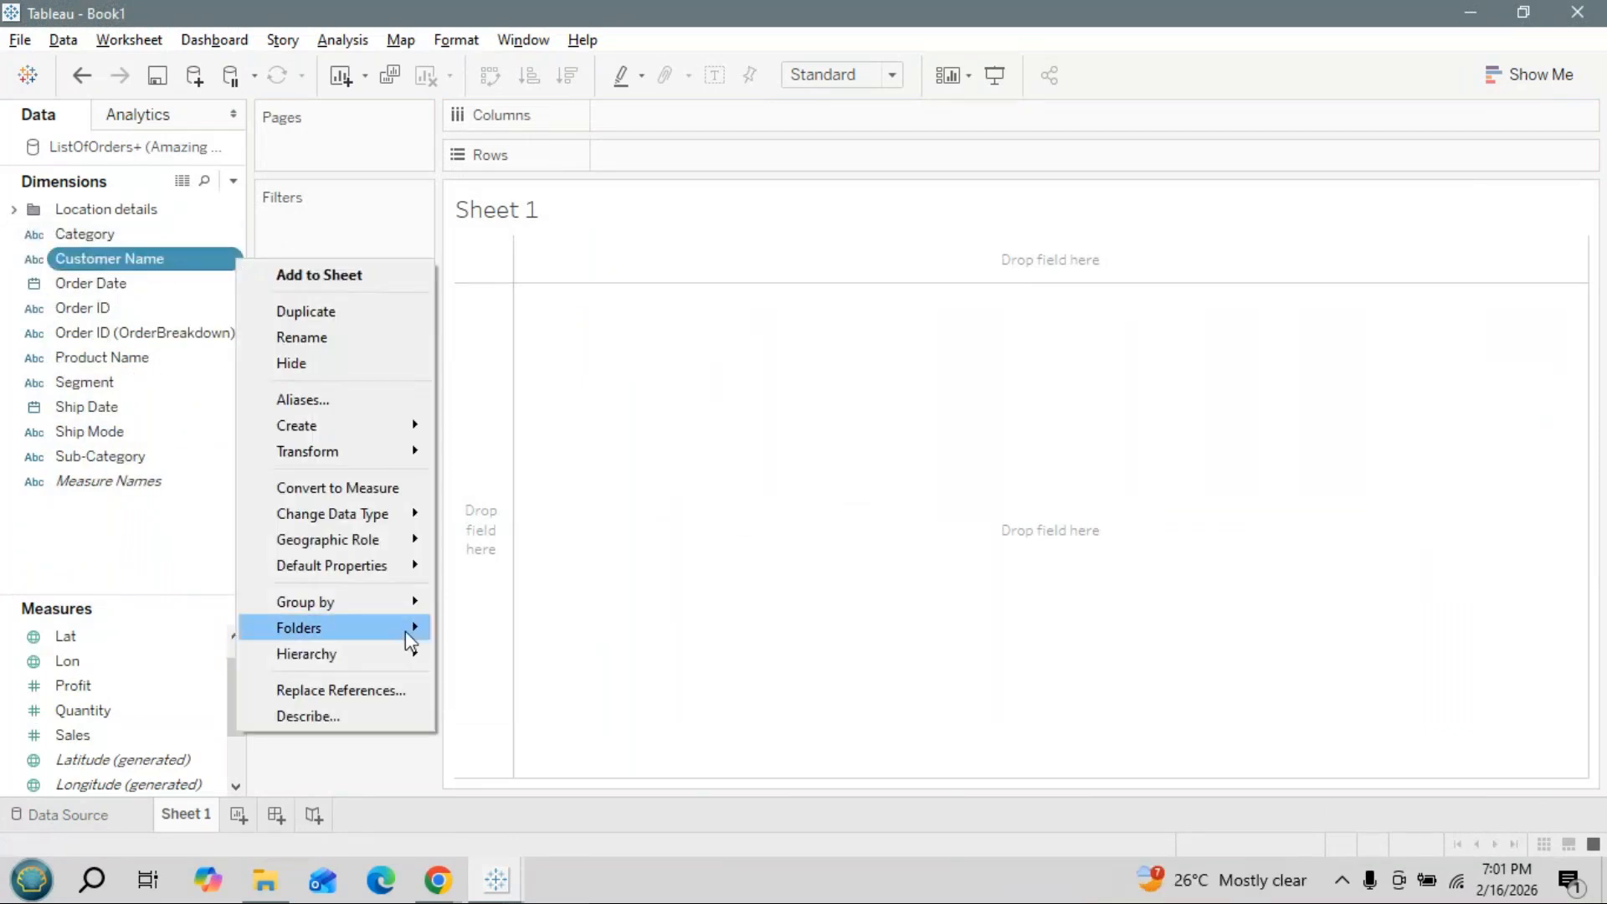
mouse_move(405, 631)
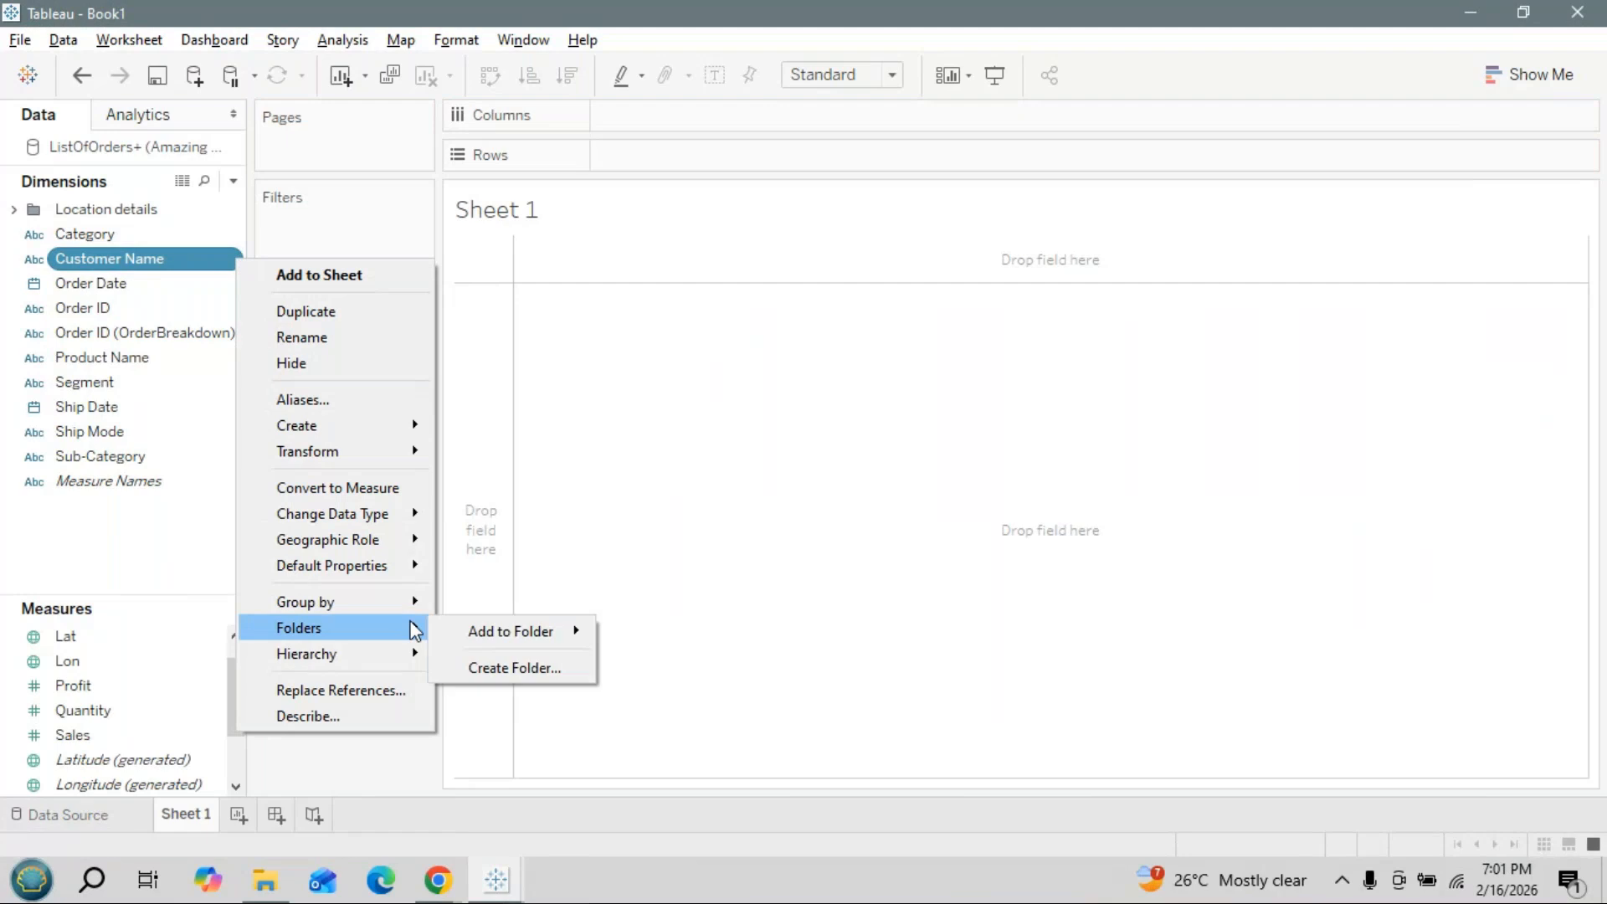
click(519, 664)
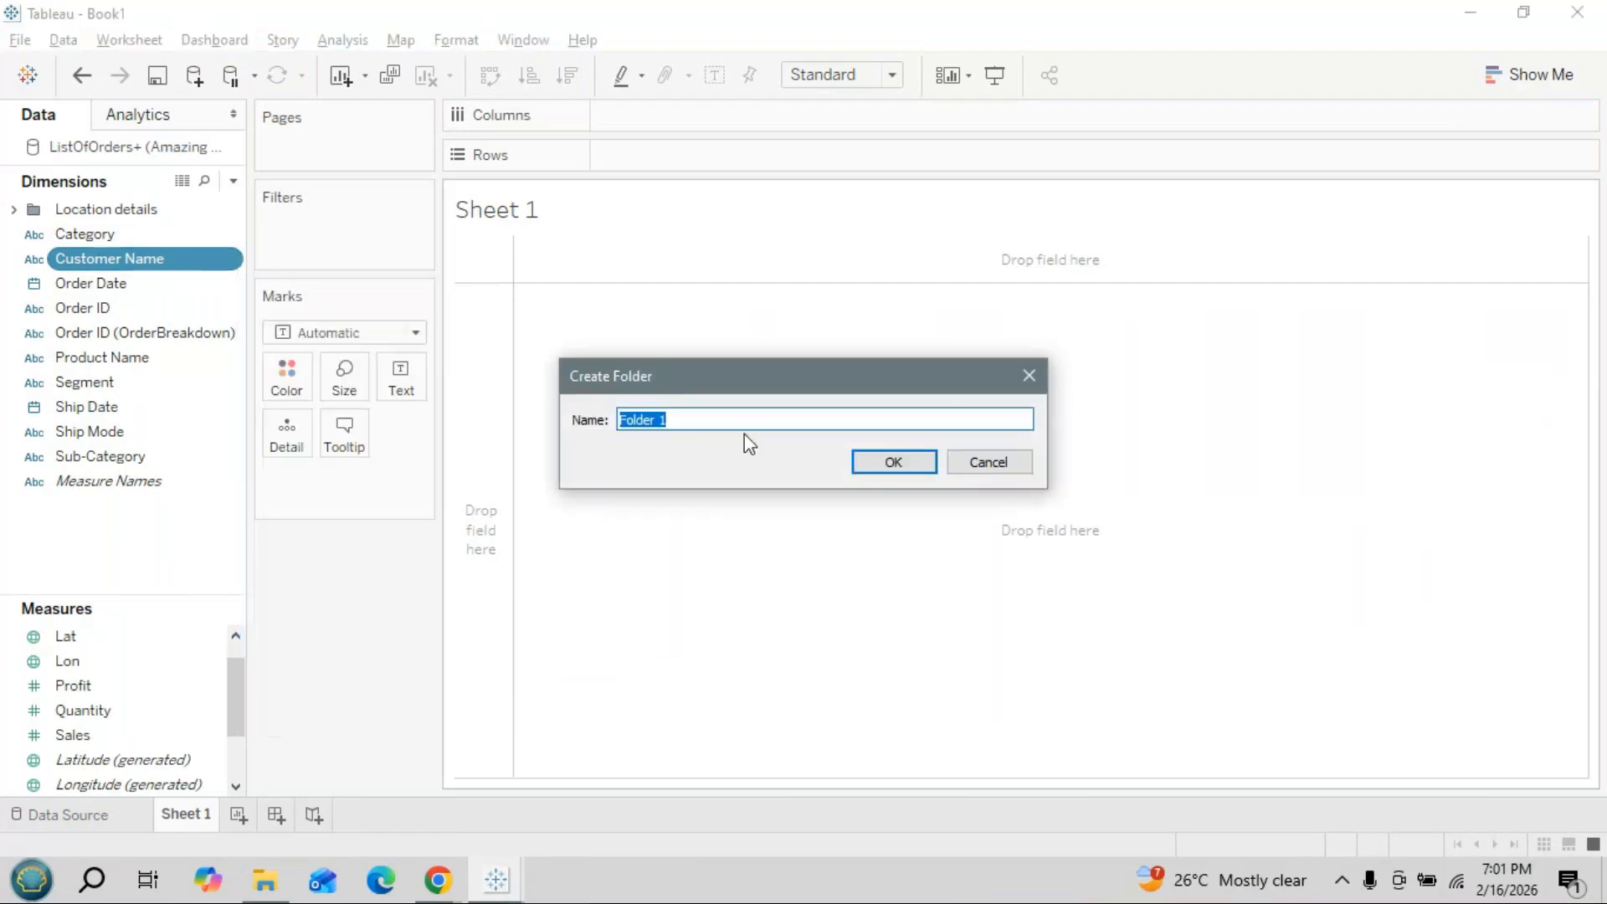
text(Order details)
click(904, 462)
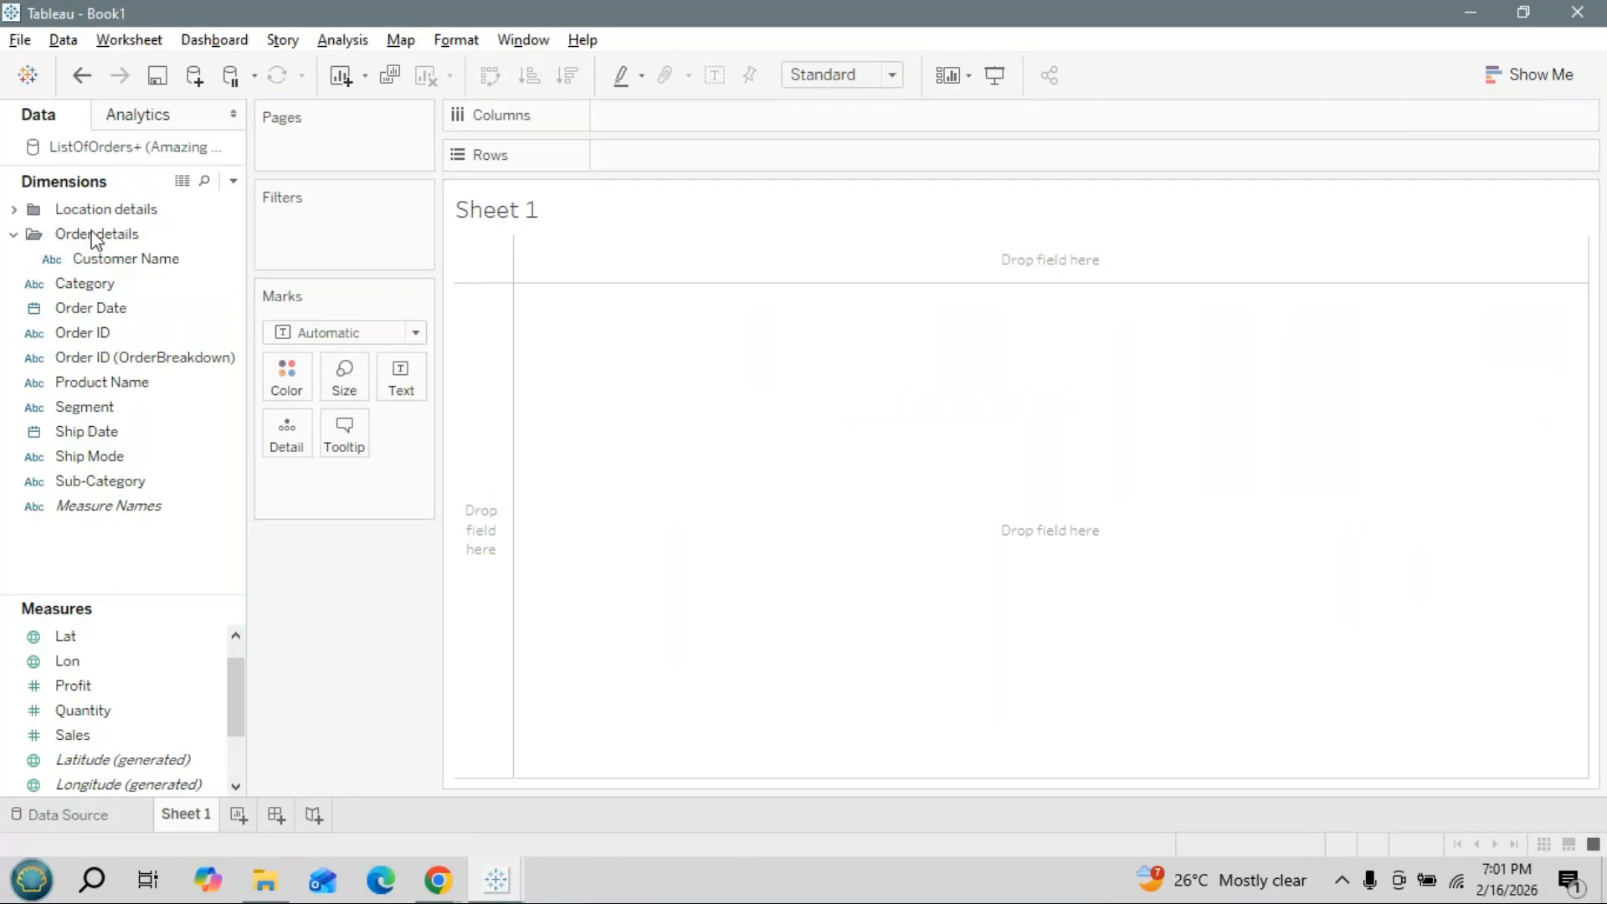
Check the Order details fields in the reference workbook and add Order Date to the new workbook's Order details folder
click(130, 263)
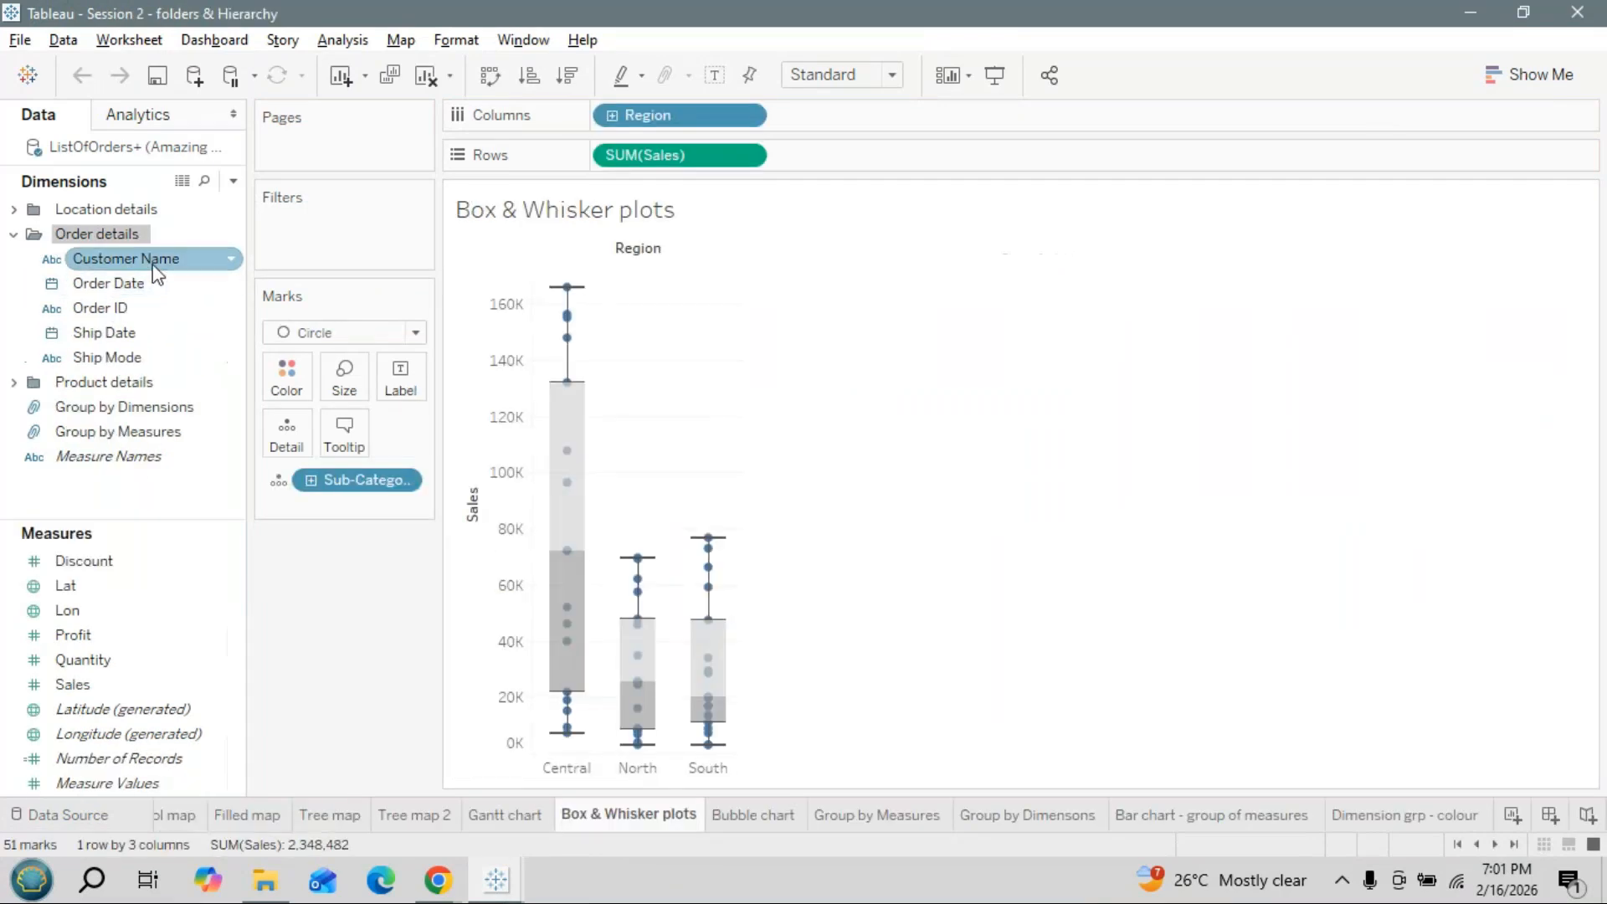
click(144, 287)
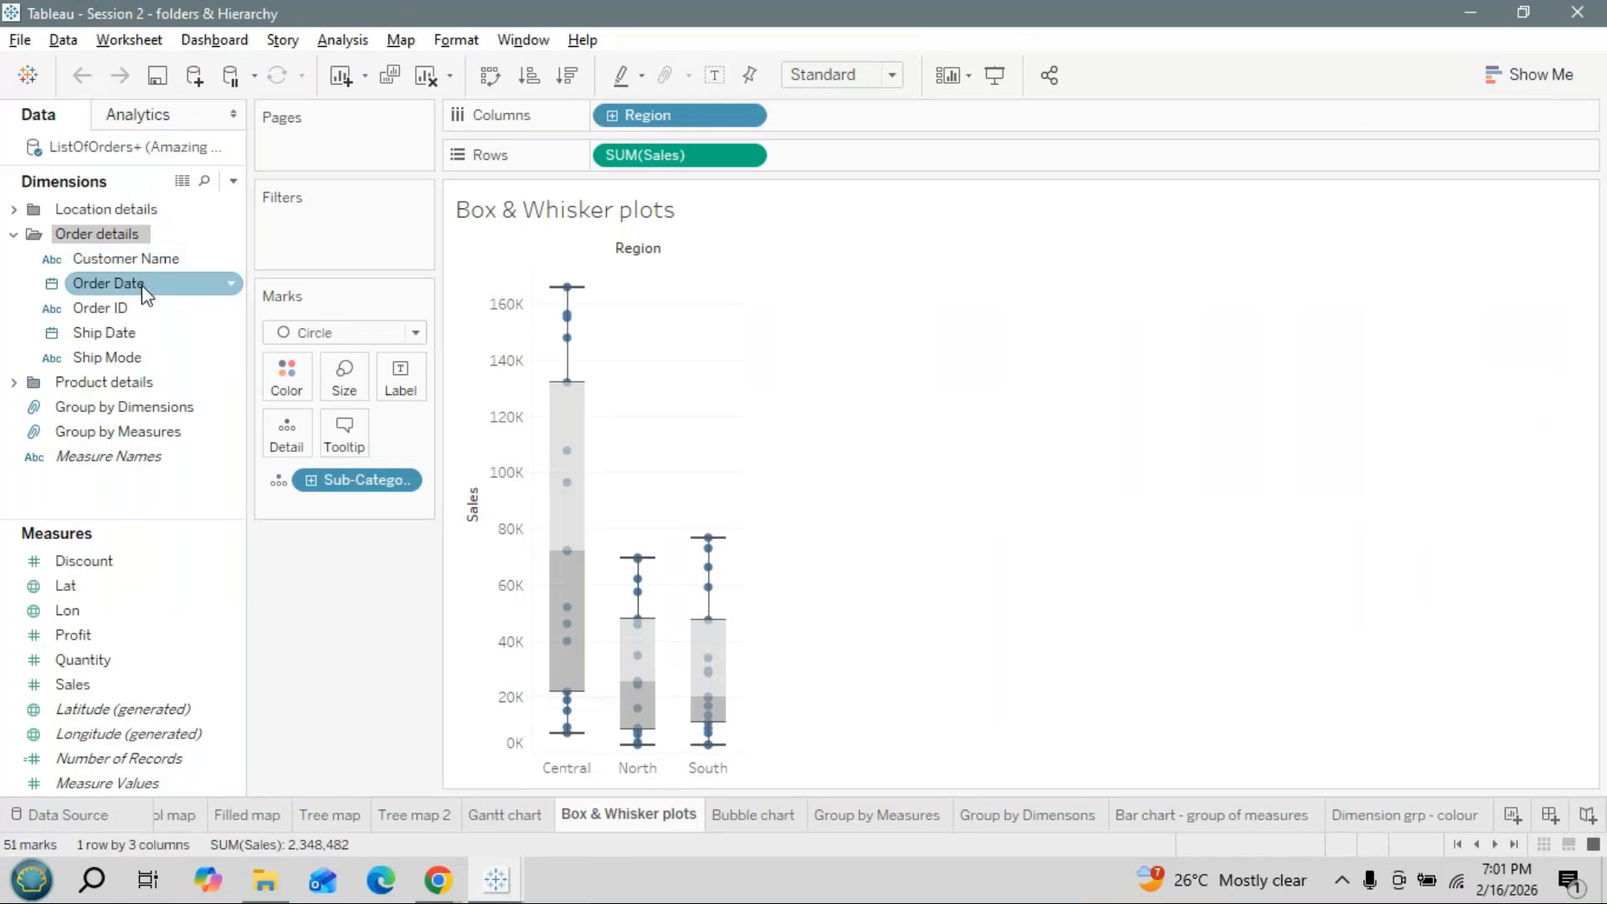
key(alt+Tab)
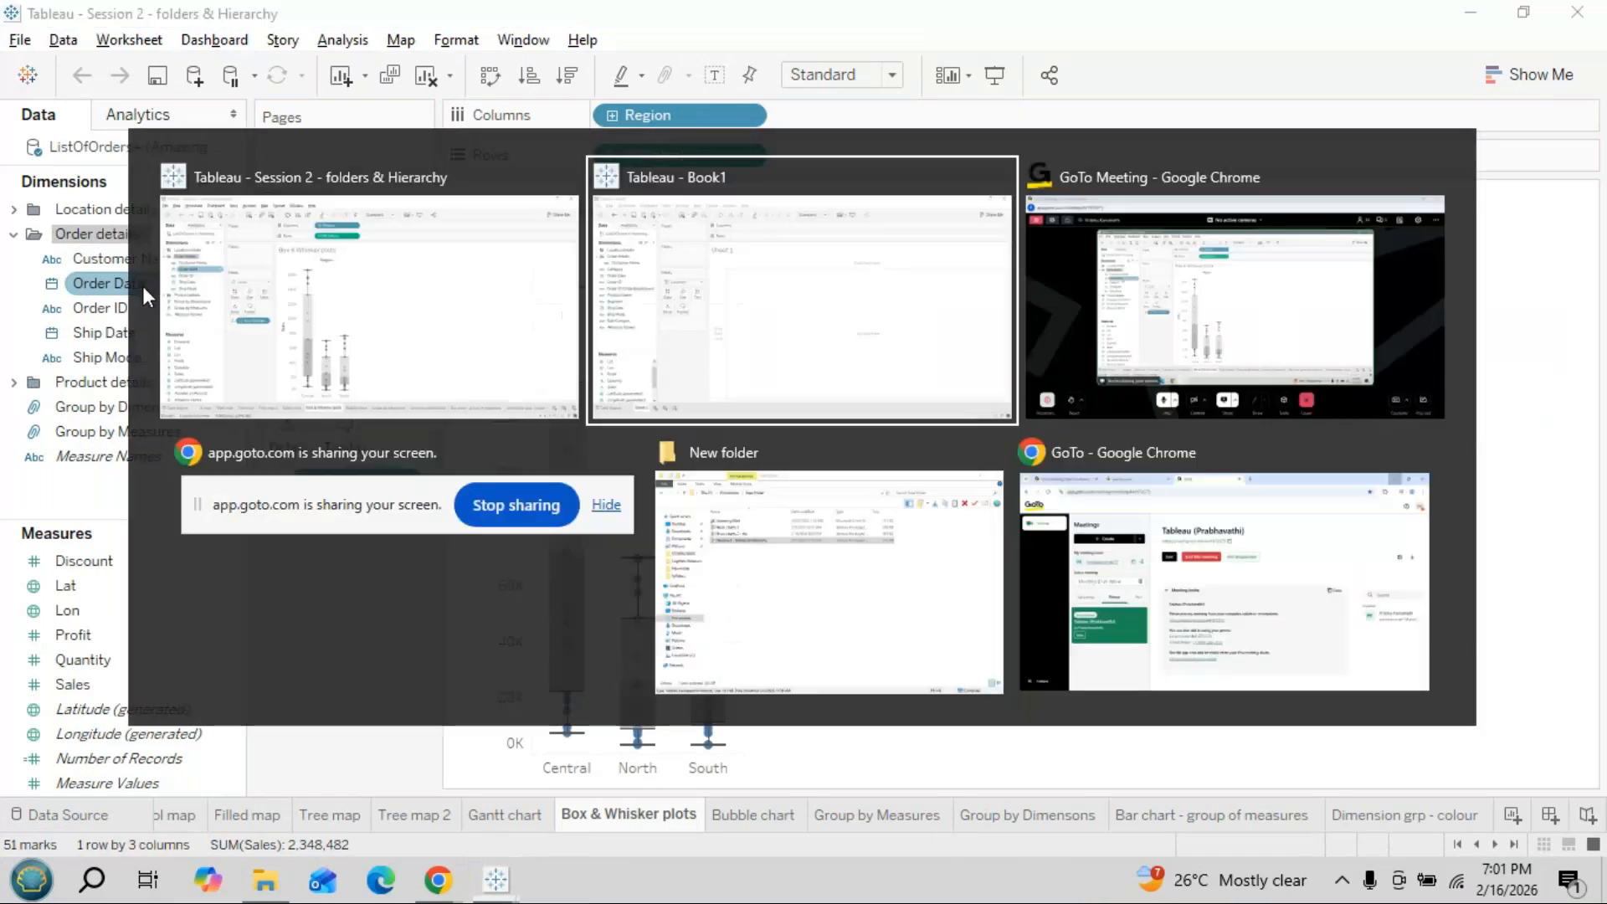
drag(105, 319, 148, 273)
Check the reference workbook again and add the Order ID field to the new workbook's existing Order details folder
click(156, 335)
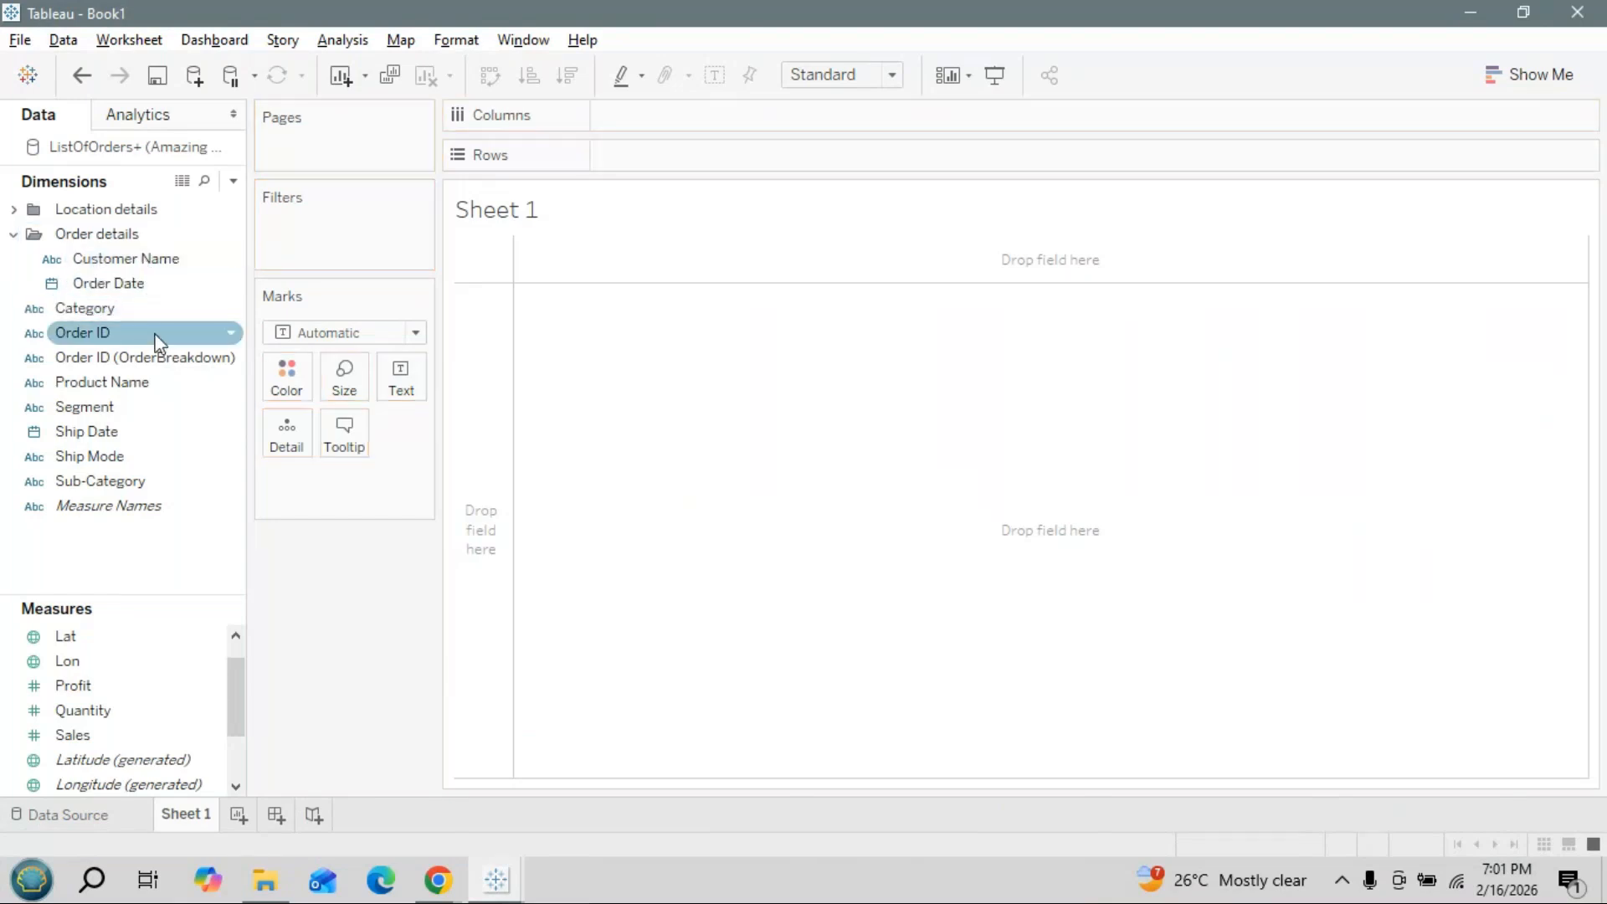
key(alt+Tab)
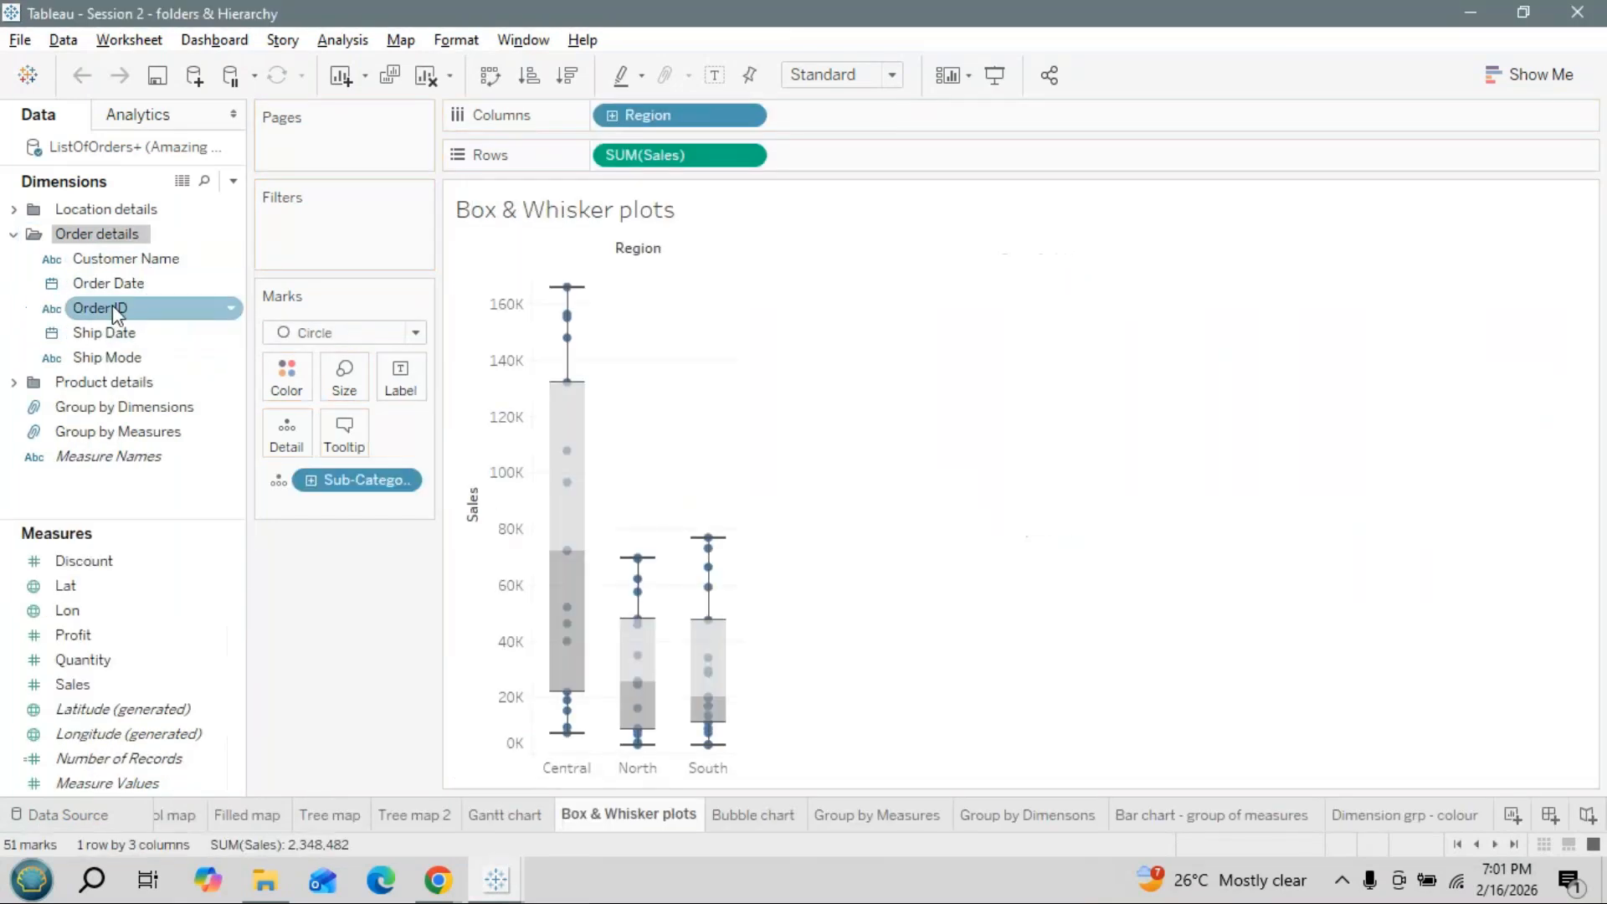
click(198, 309)
key(alt+Tab)
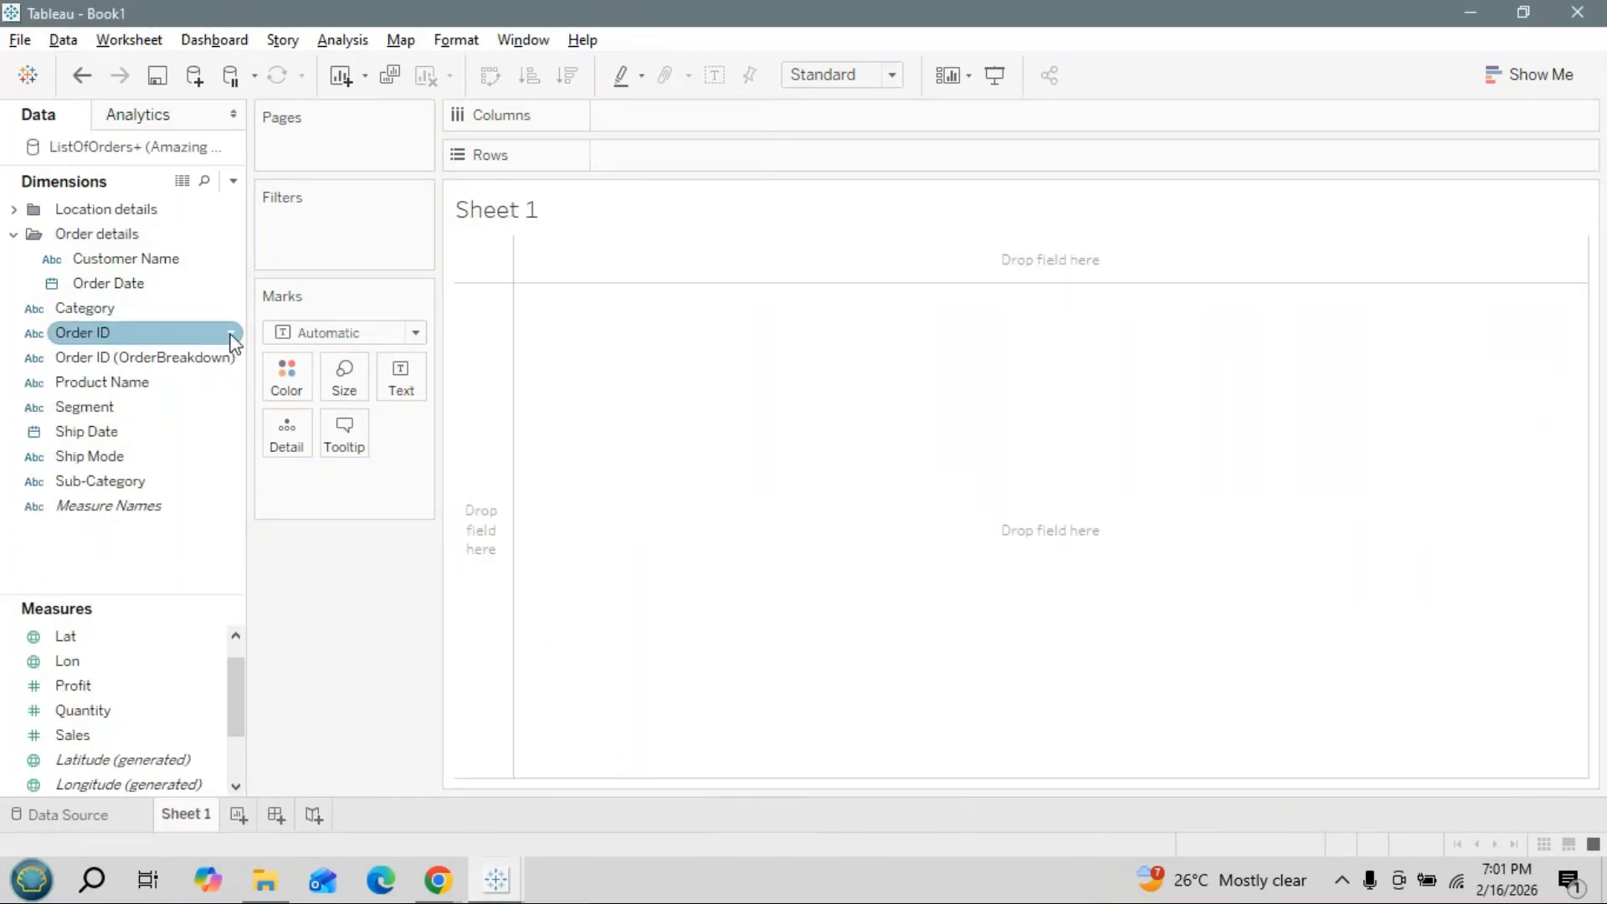
click(232, 337)
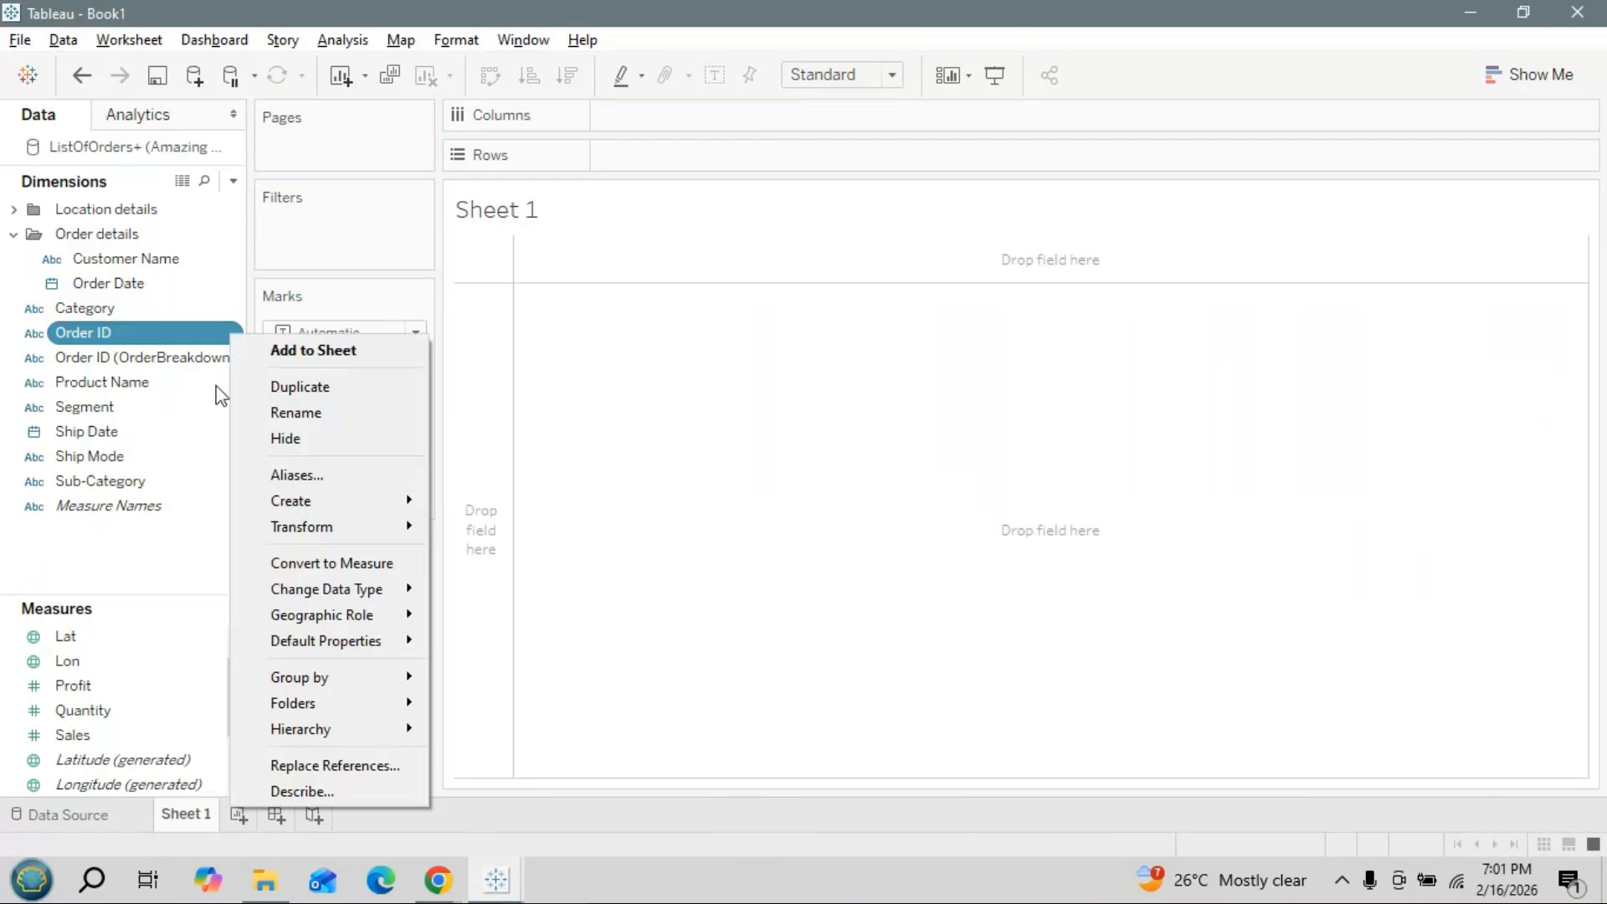
mouse_move(415, 705)
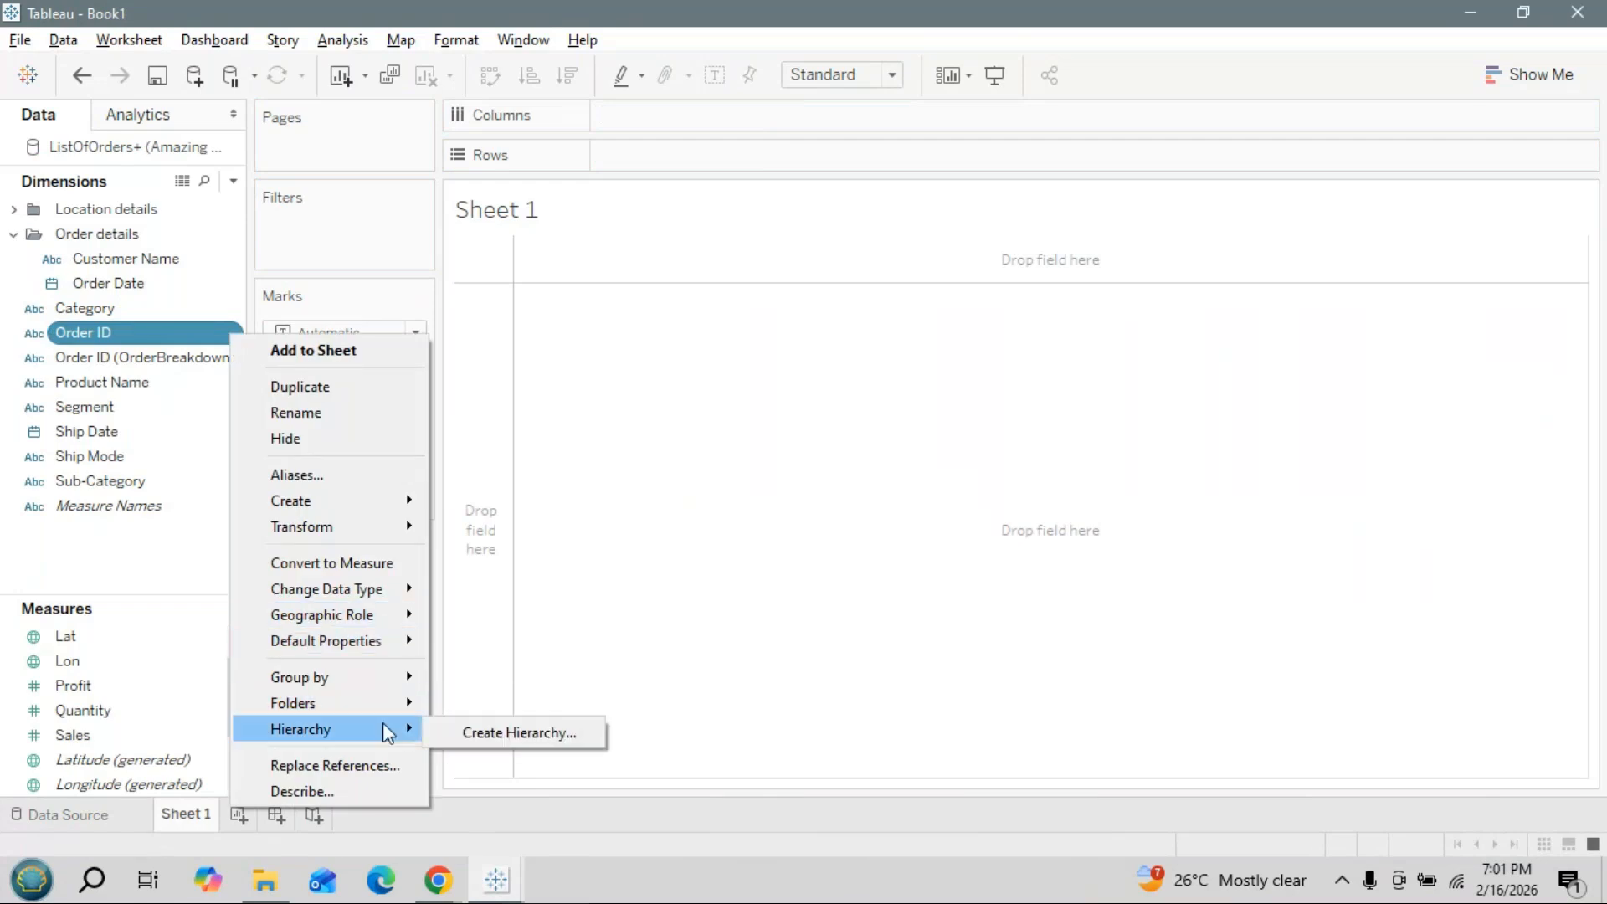
mouse_move(575, 700)
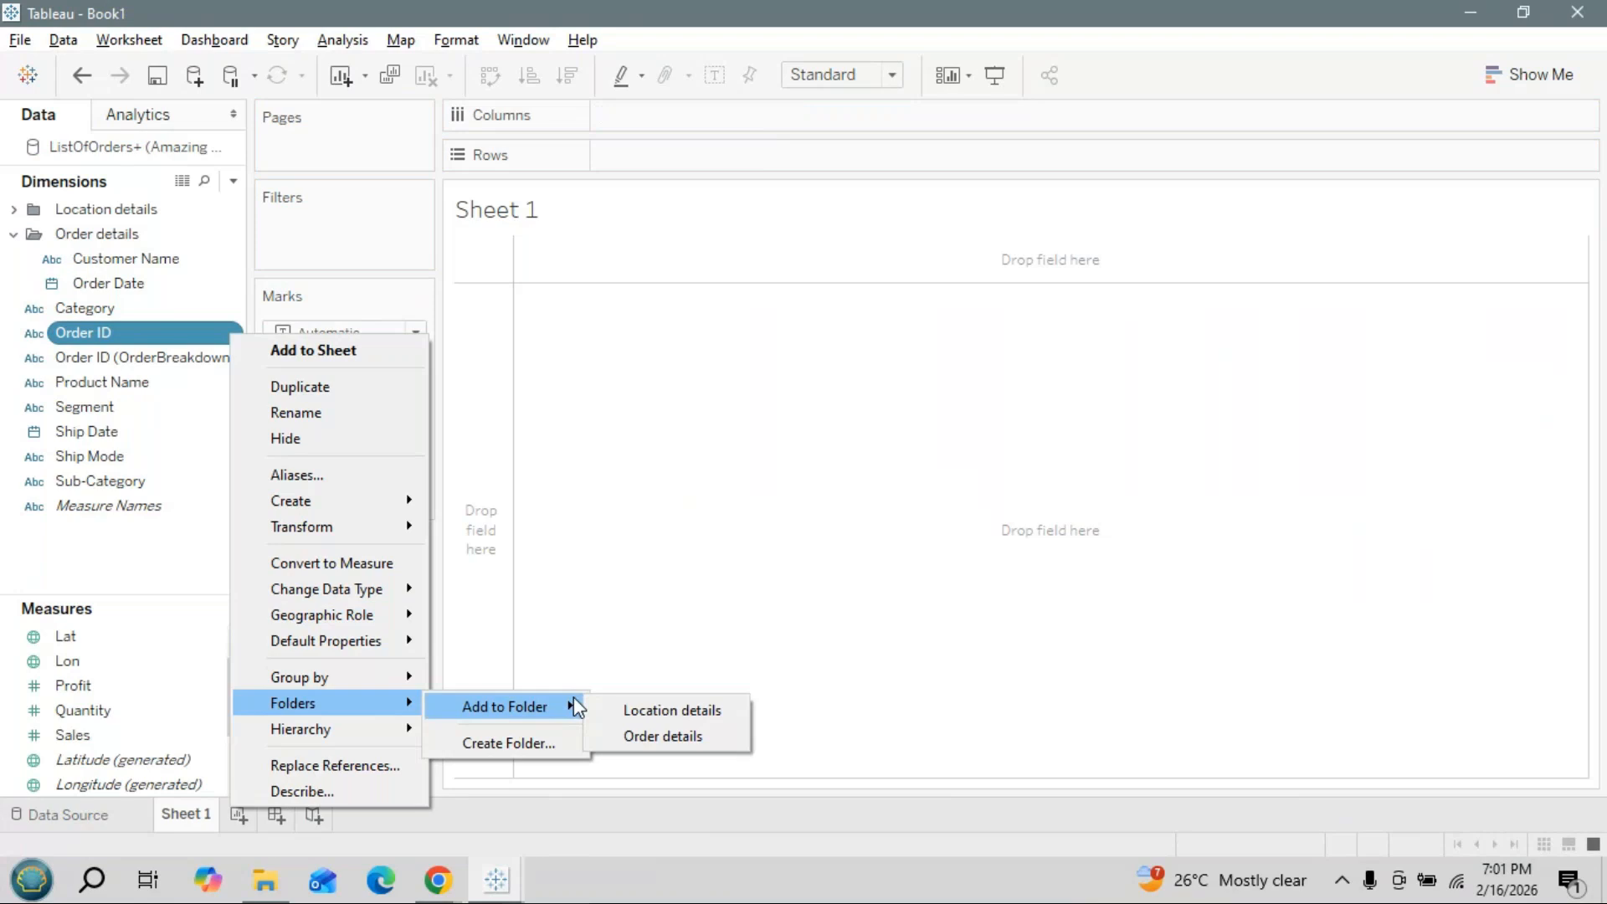
click(678, 735)
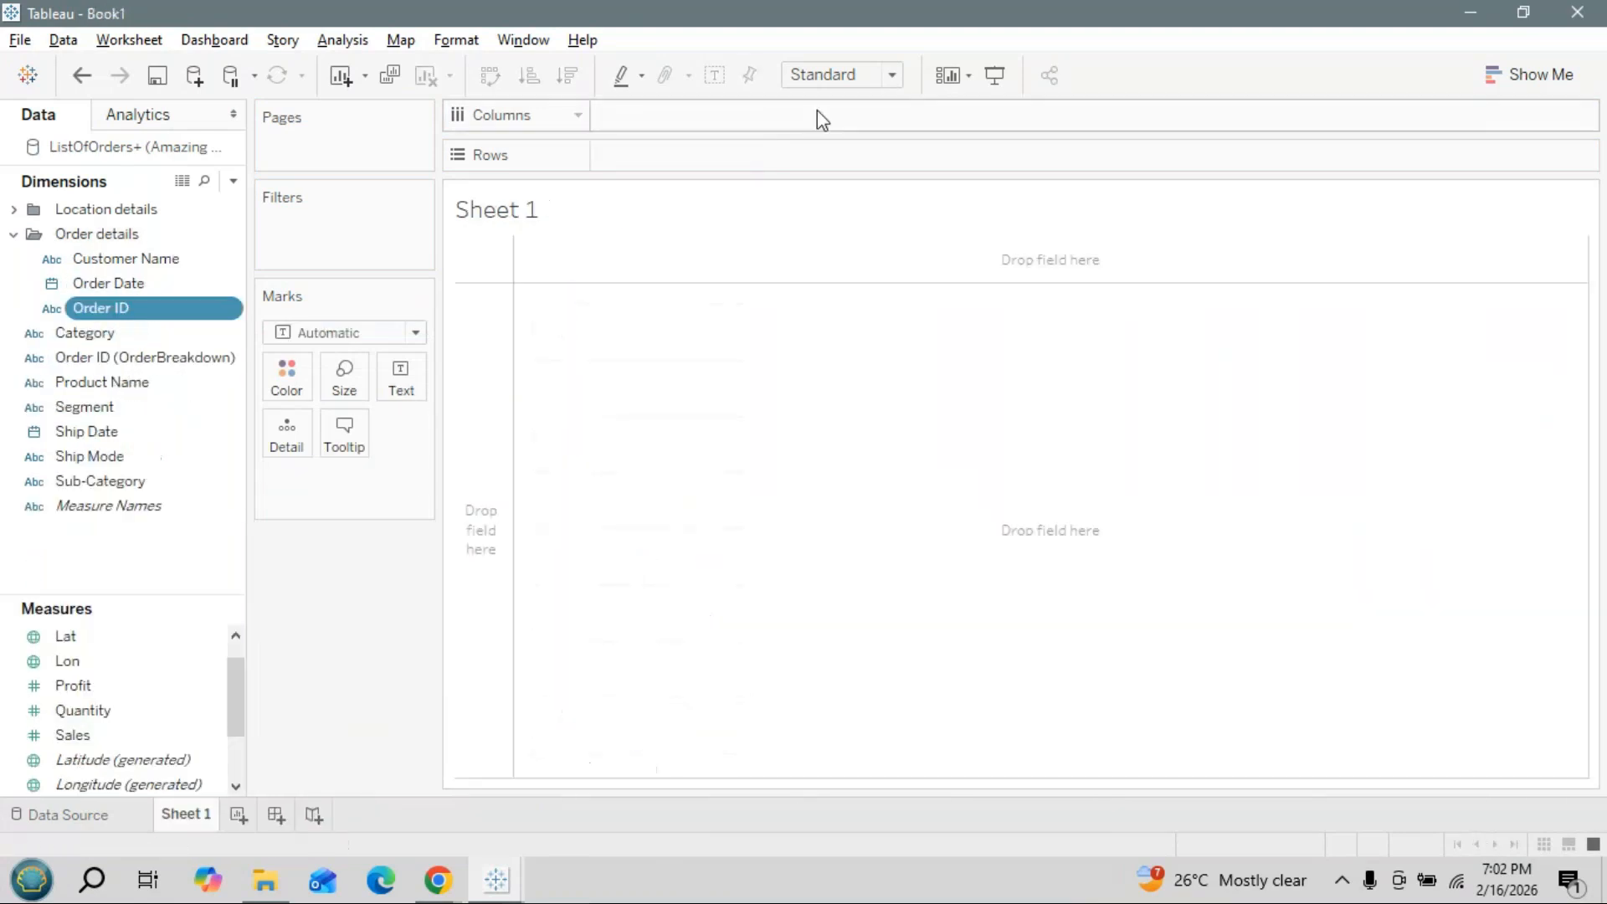
Add the Ship Date and Ship Mode fields to the existing Order details folder
click(232, 431)
mouse_move(410, 741)
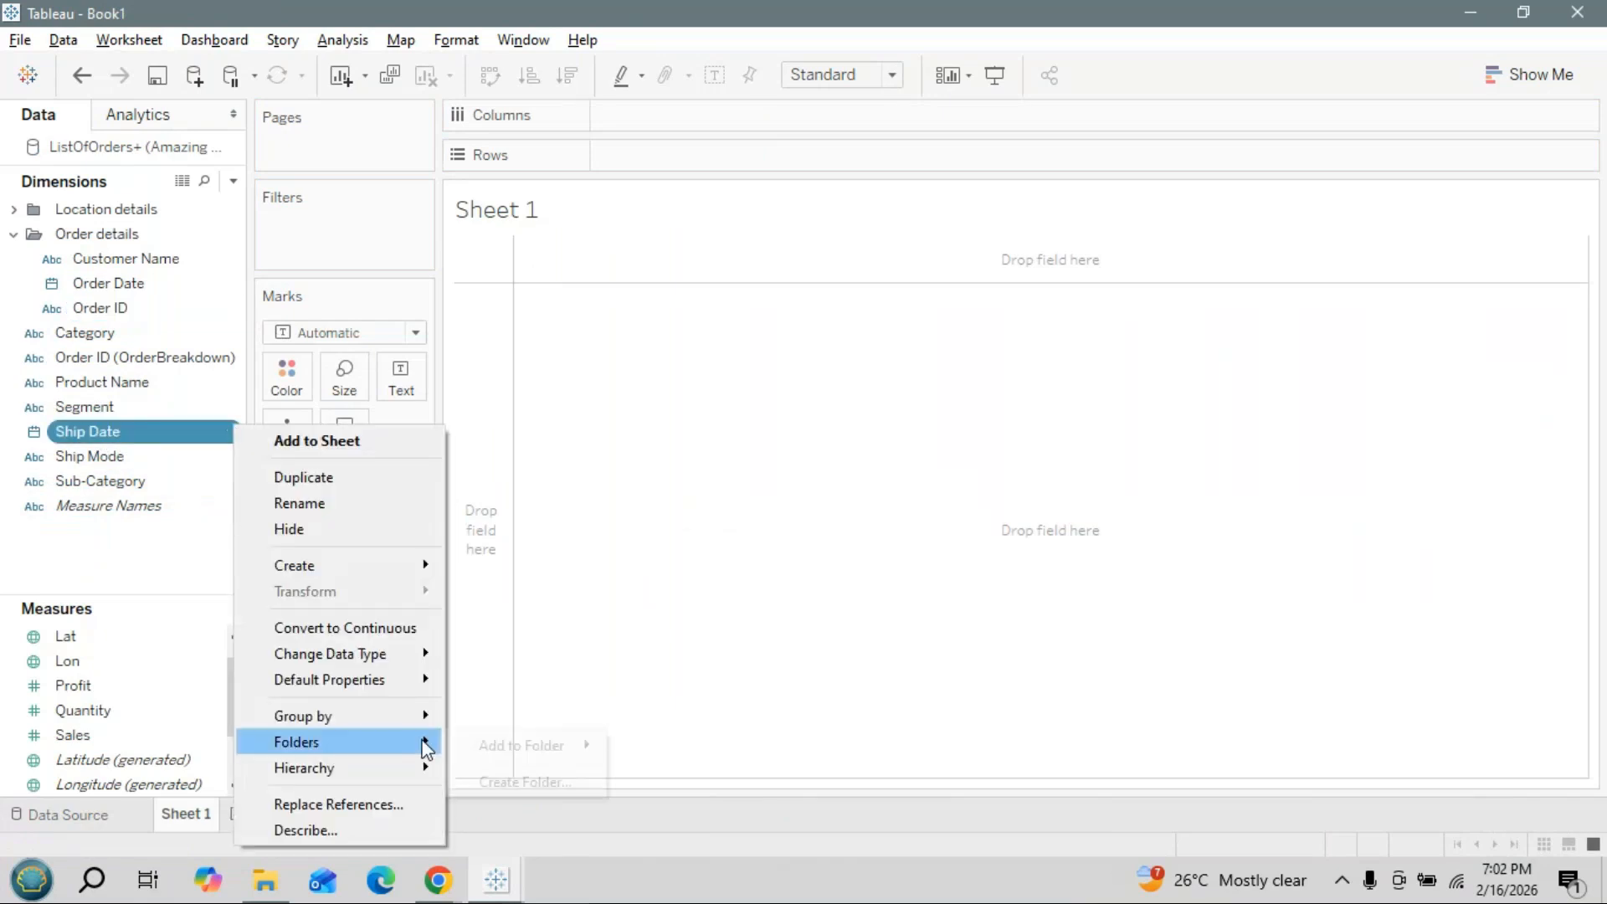
mouse_move(544, 745)
click(722, 776)
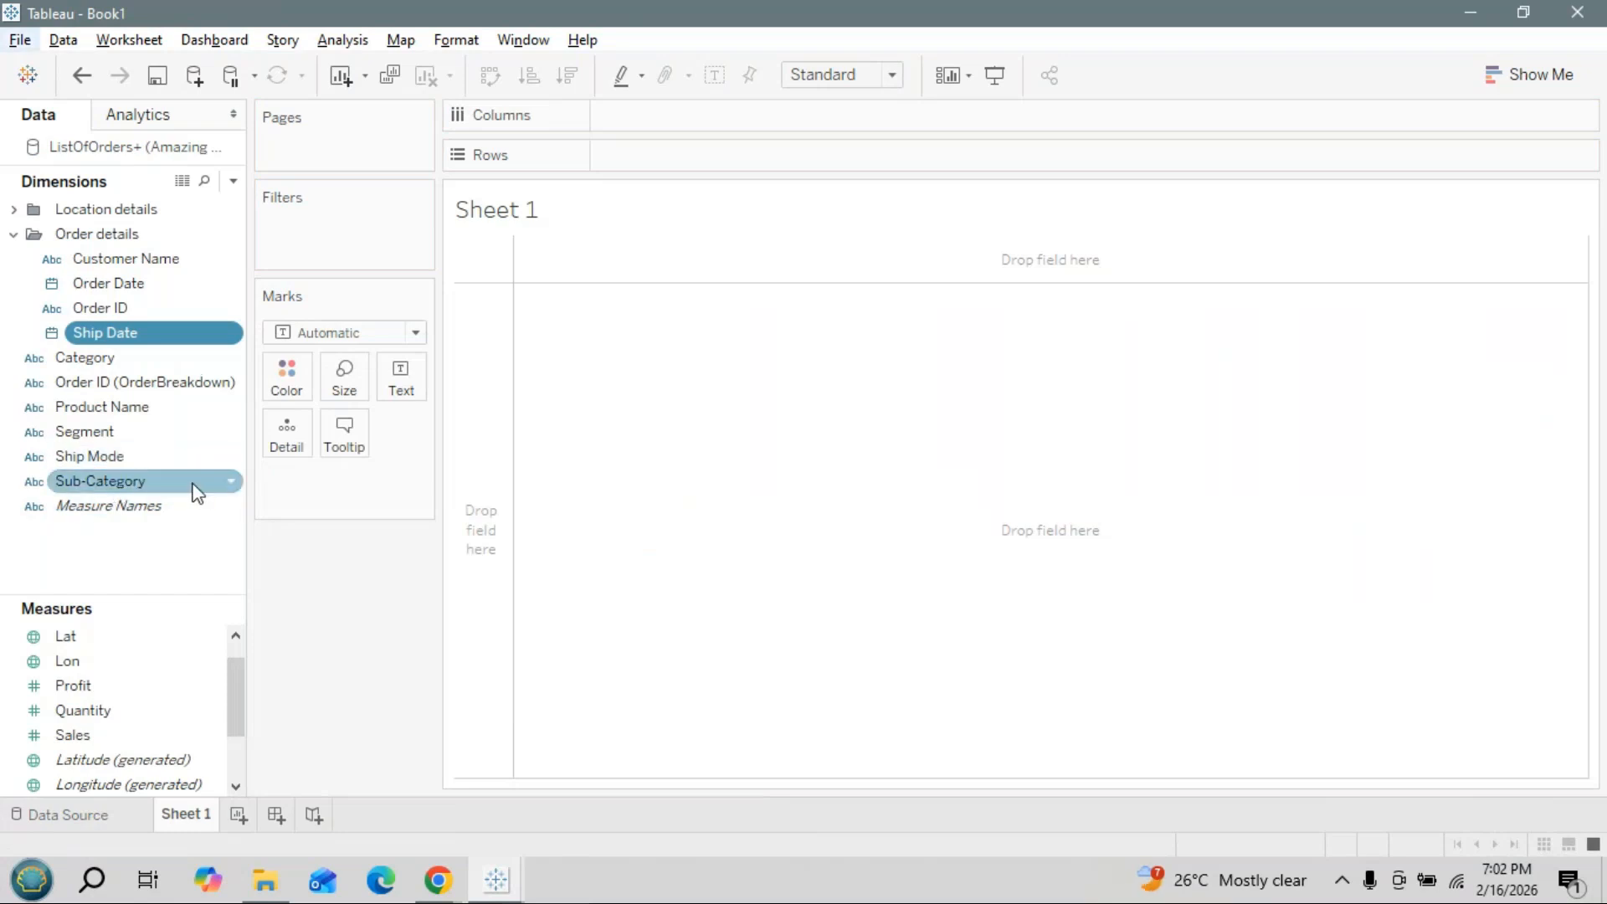
click(240, 457)
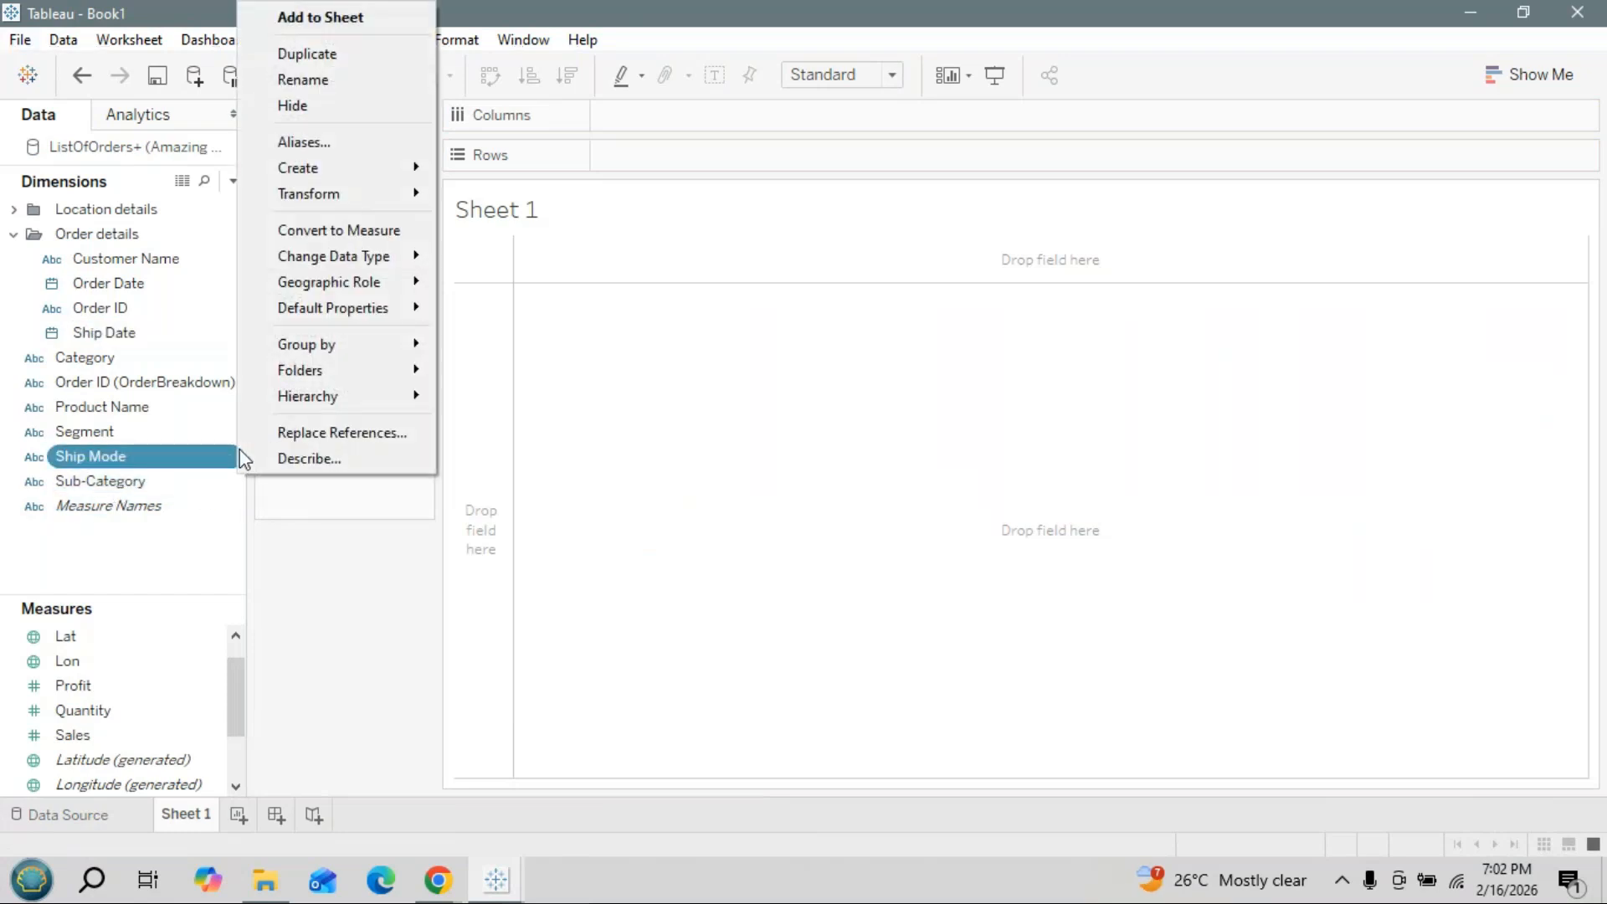
mouse_move(372, 370)
mouse_move(568, 374)
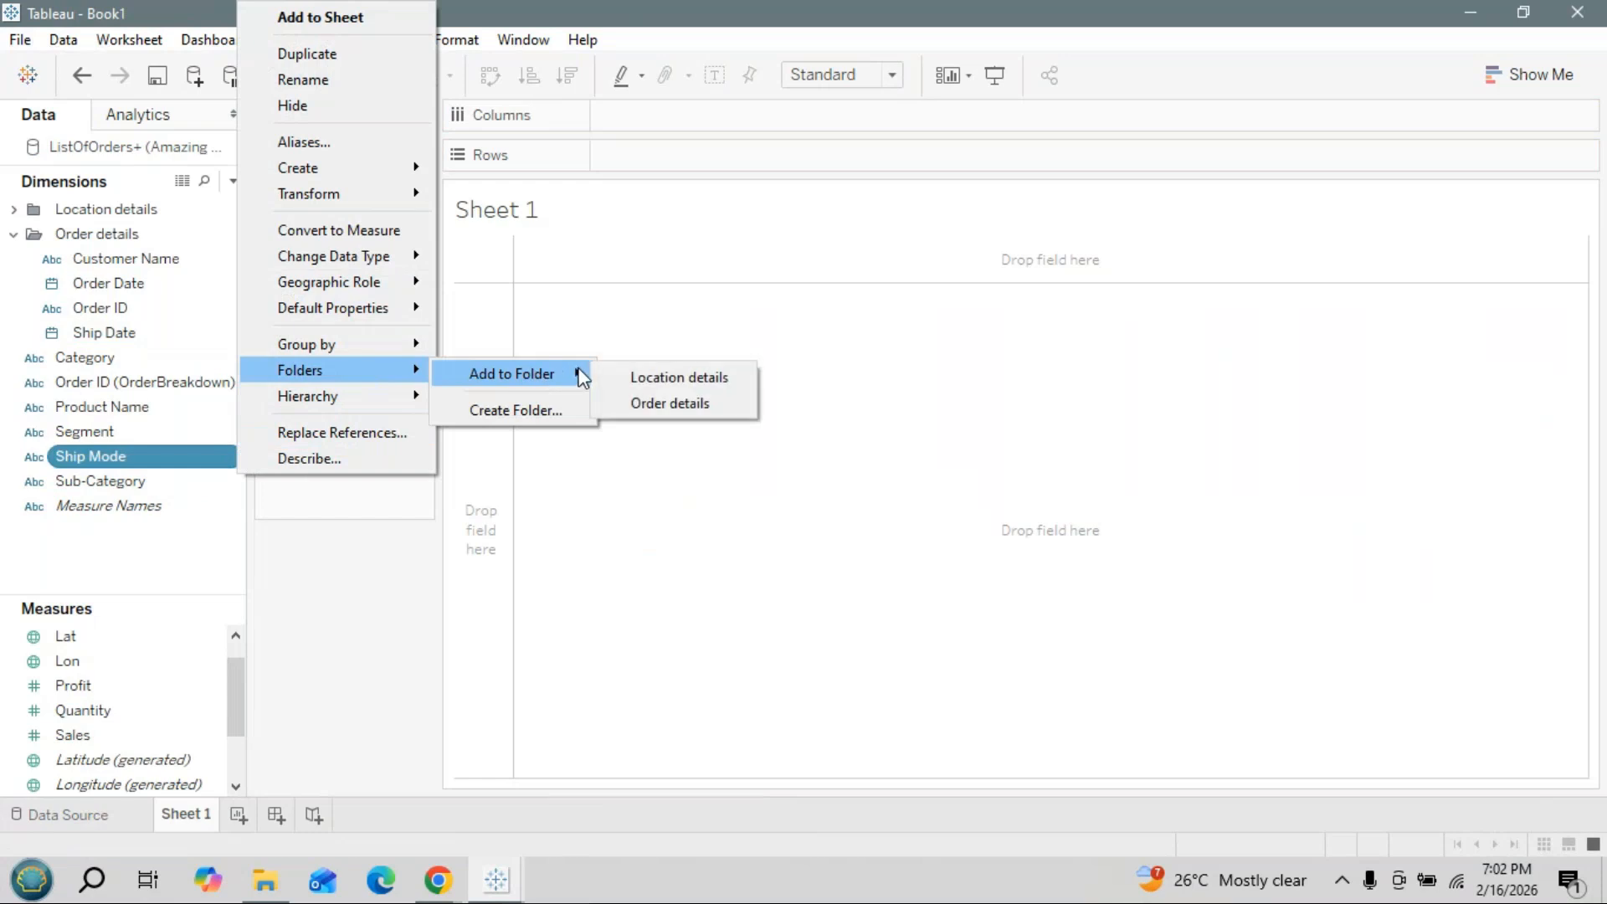
click(667, 402)
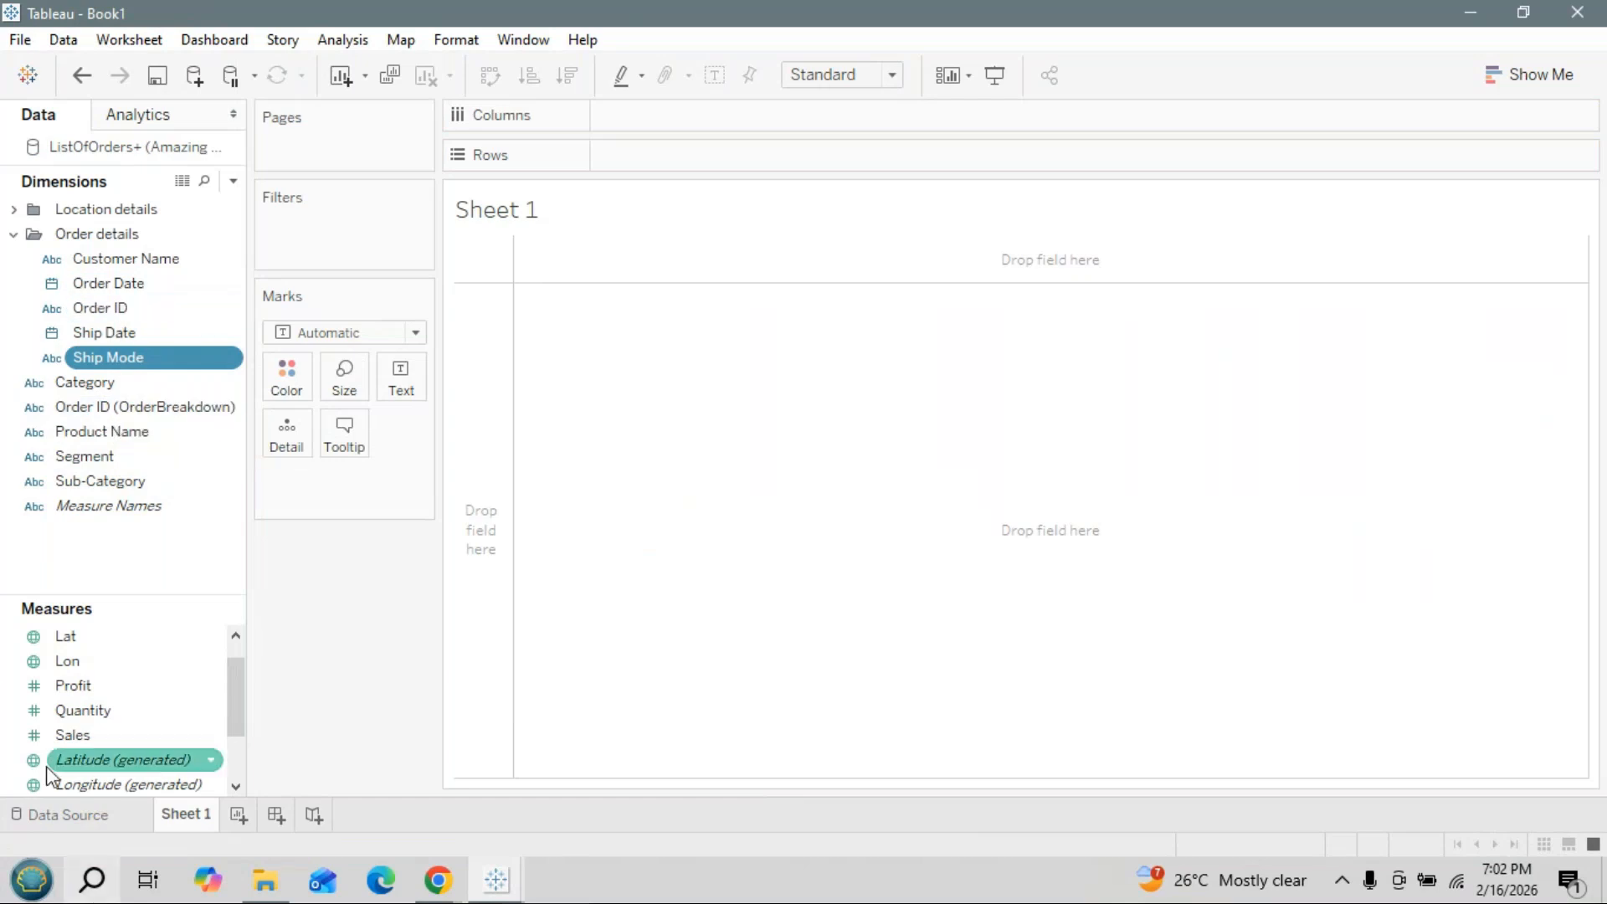
Hide the duplicate Order ID (OrderBreakdown) column in the data source and return to Sheet 1
click(92, 820)
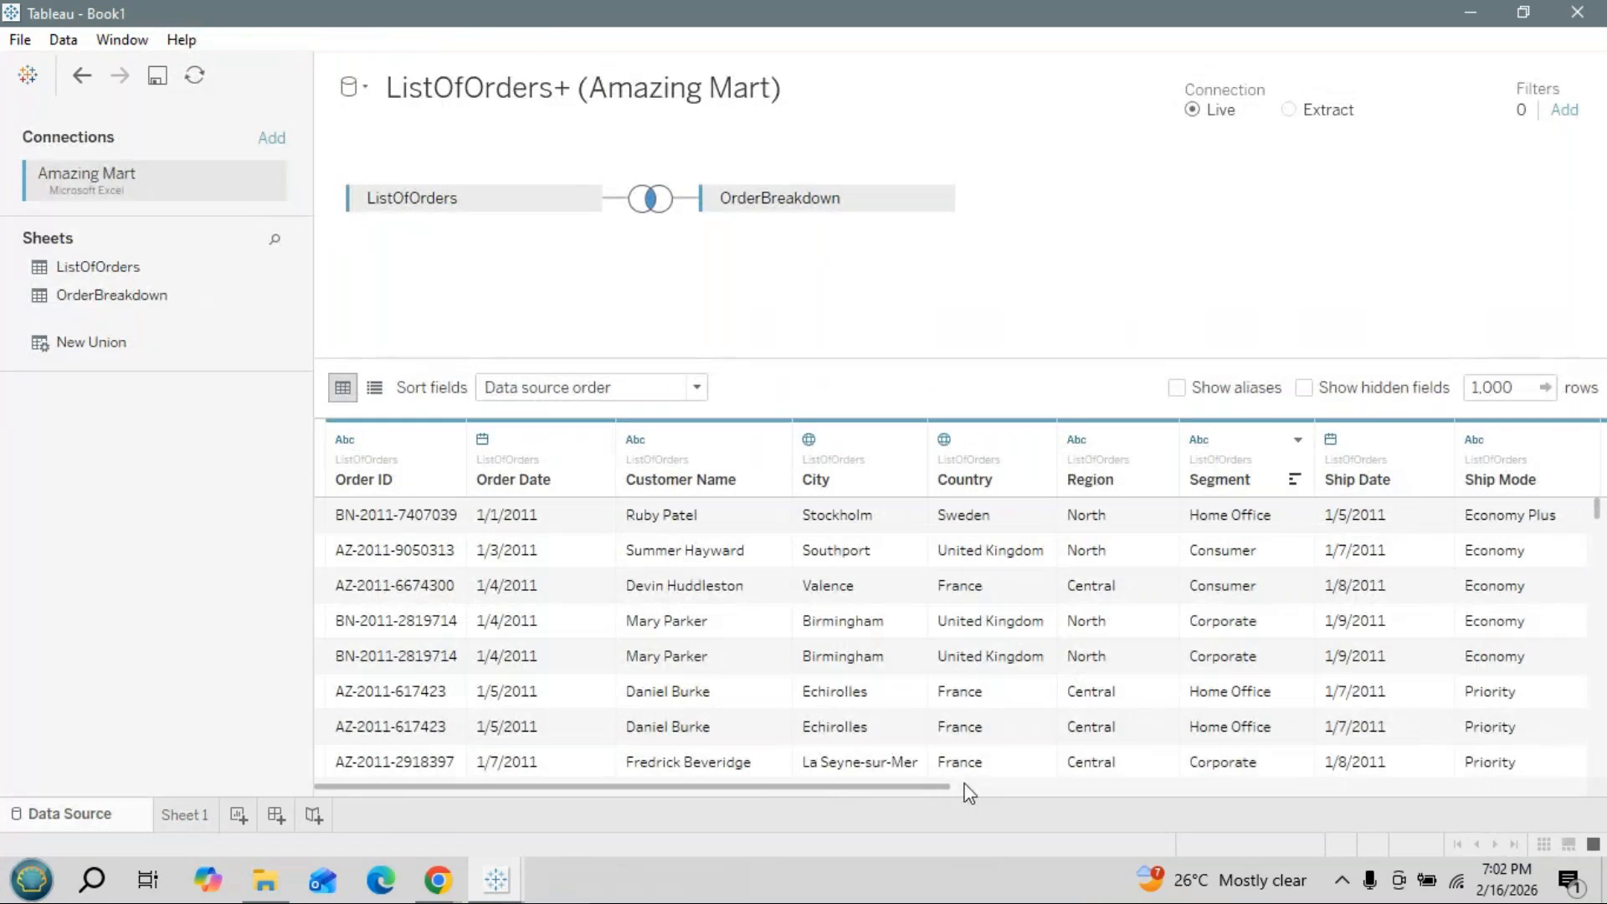
scroll(955, 791, right, 2)
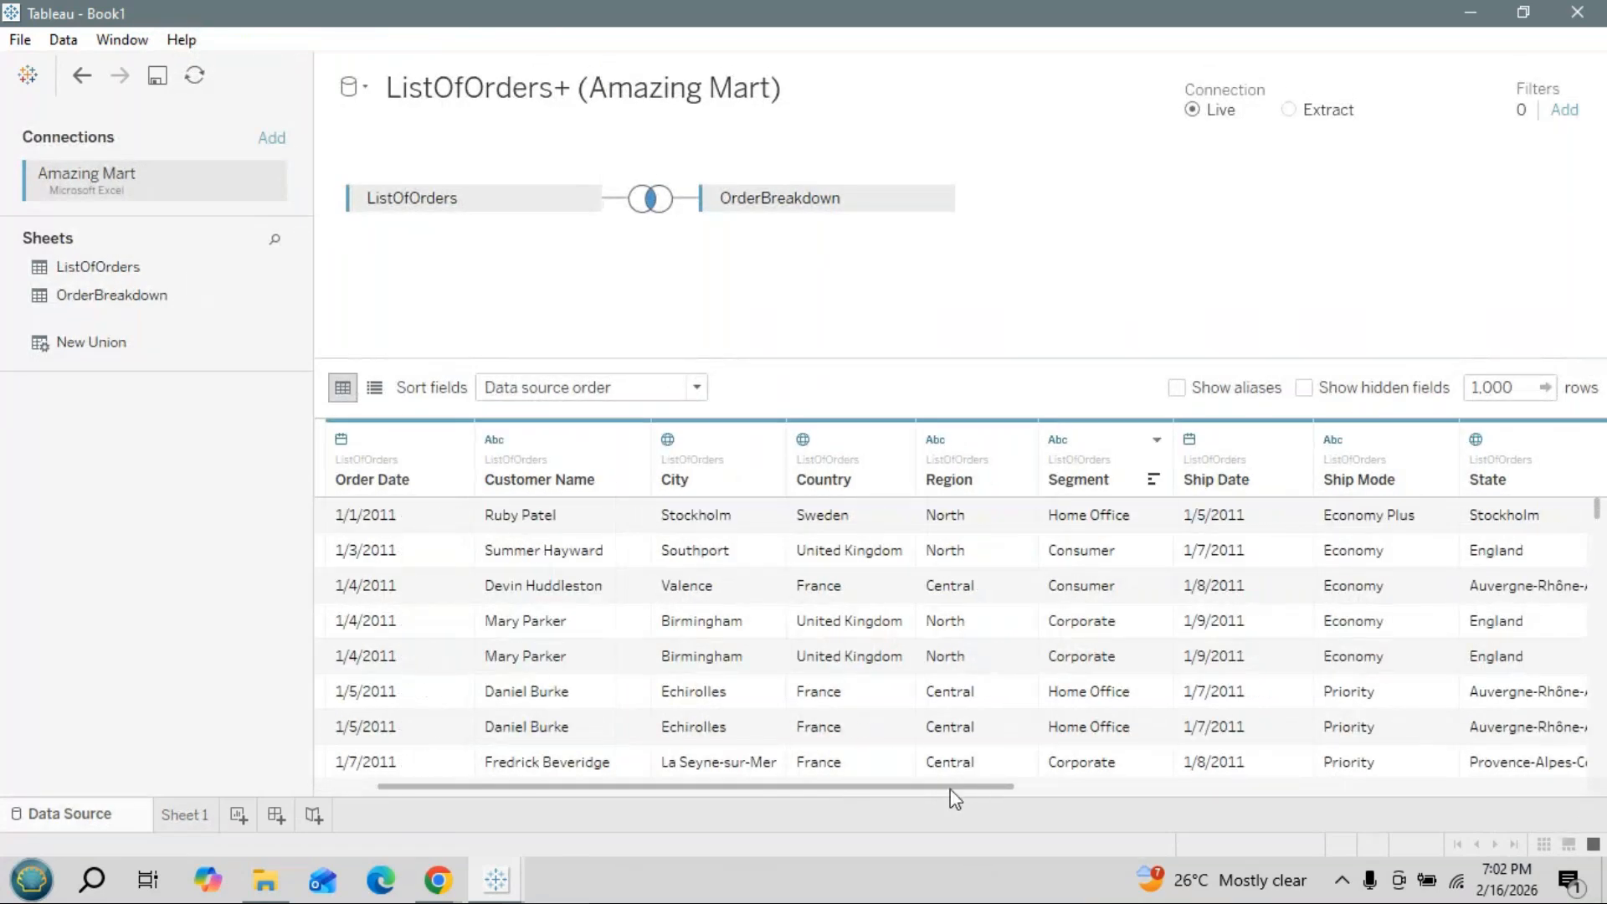
drag(950, 789, 1060, 790)
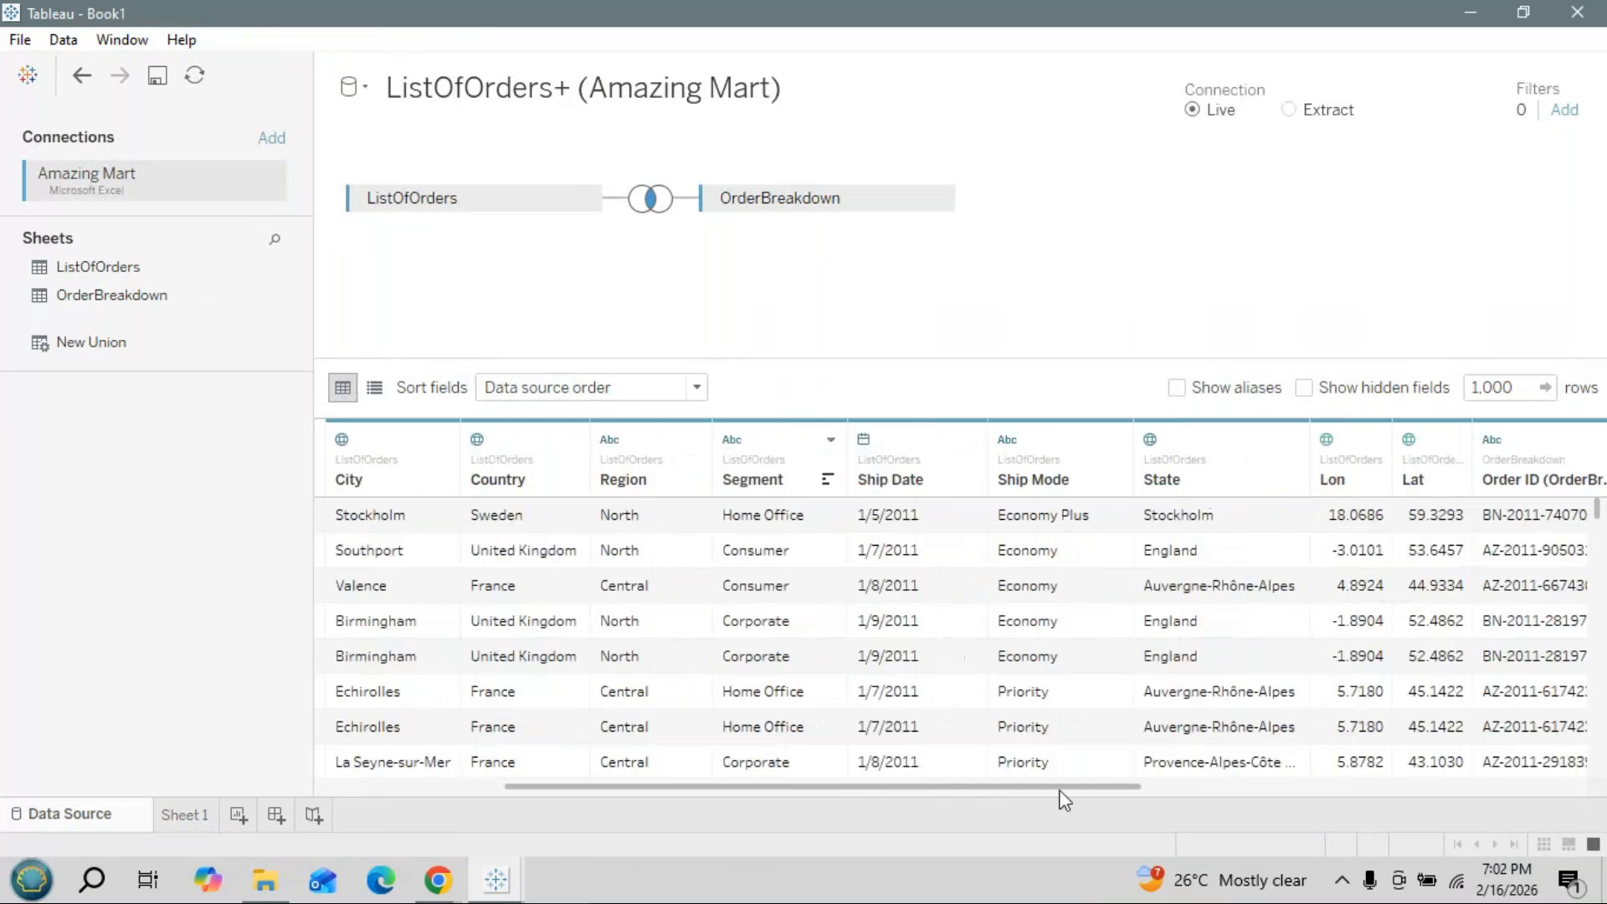
scroll(1063, 800, right, 2)
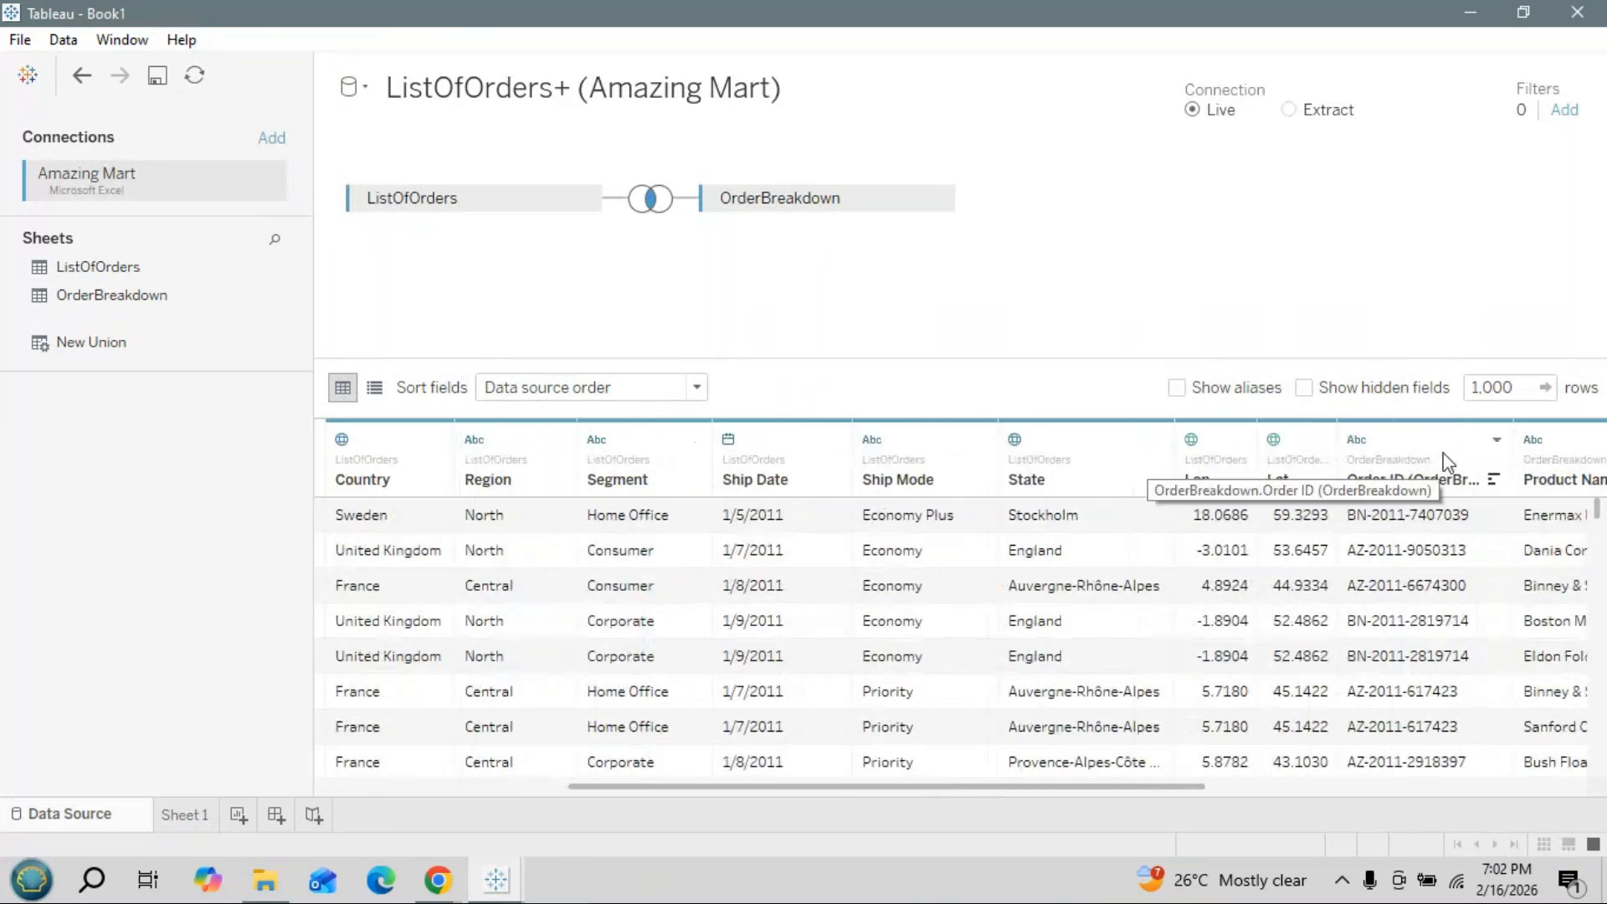
scroll(1205, 787, right, 2)
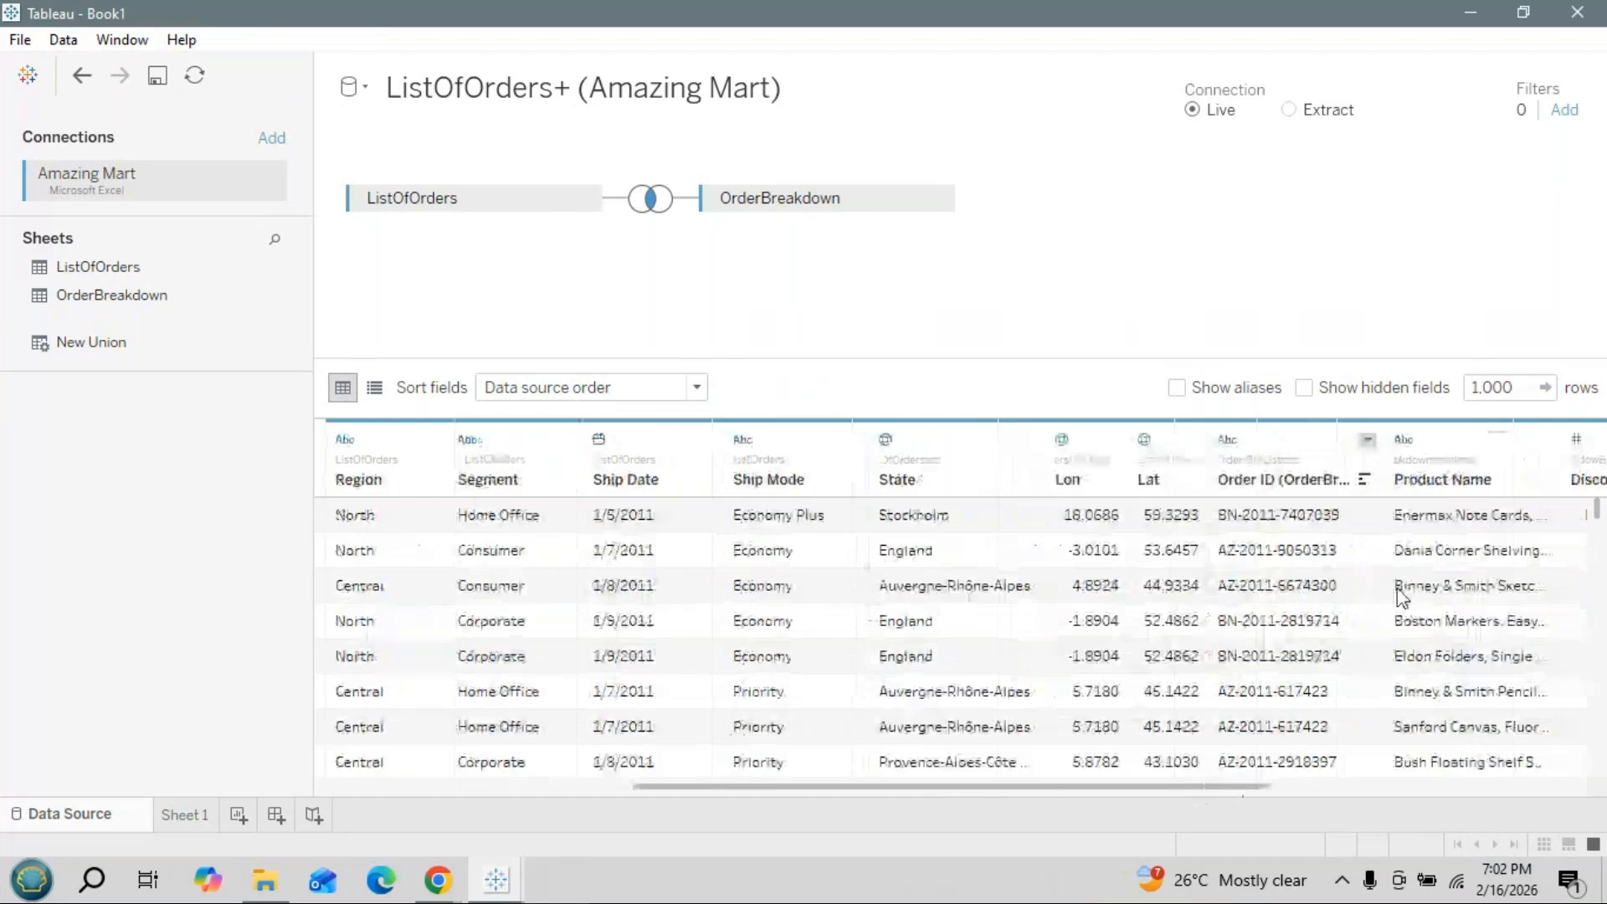
click(1368, 440)
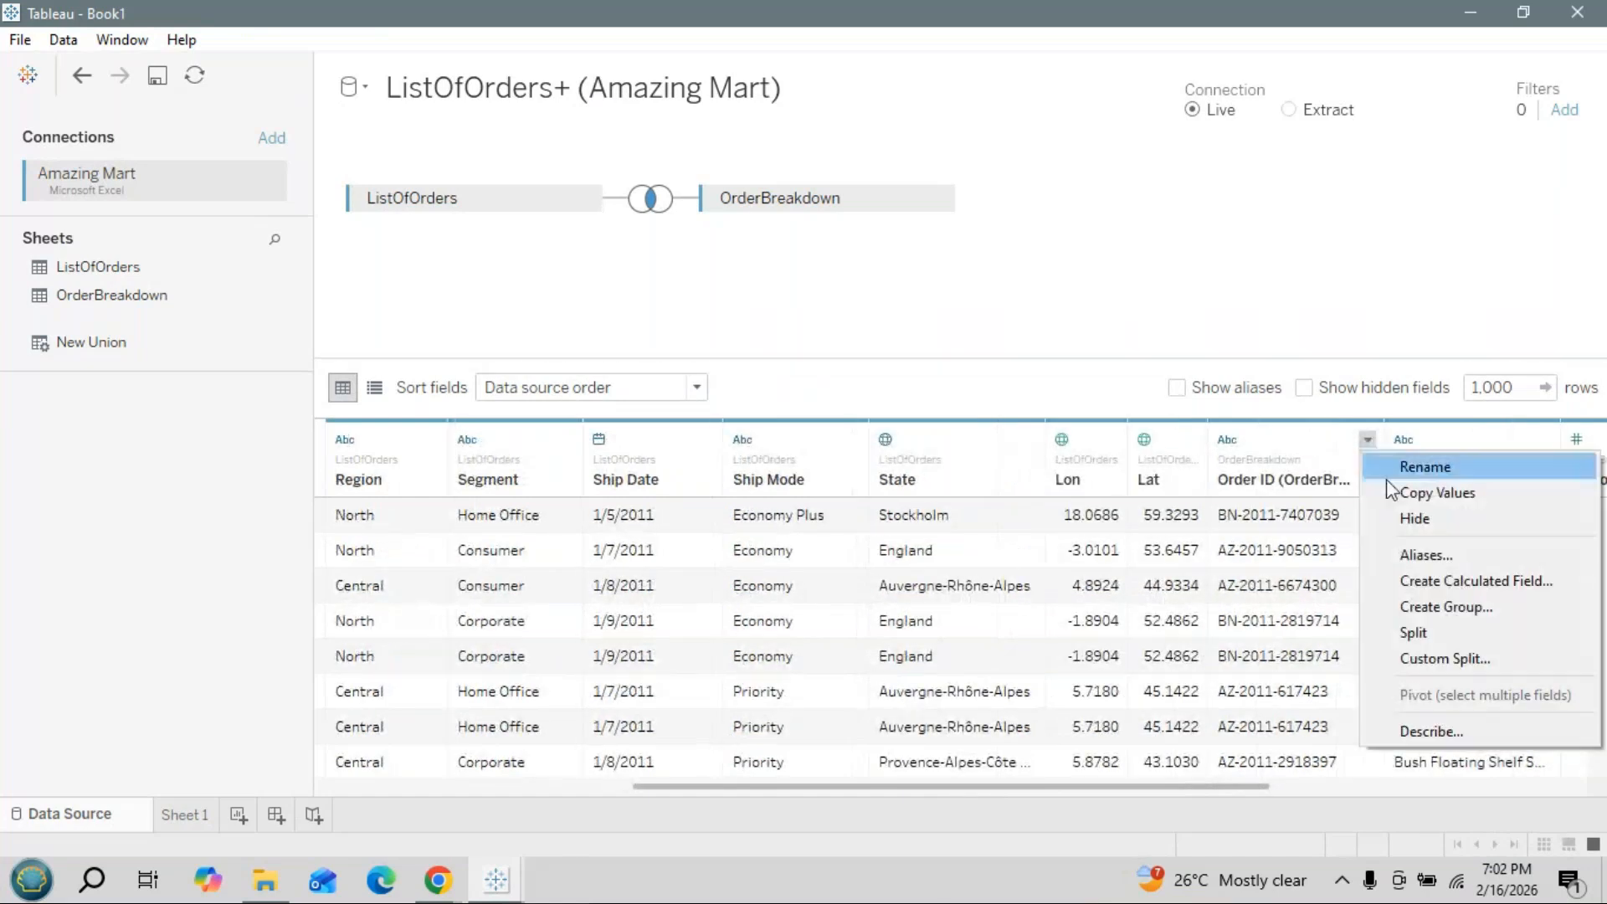
click(1421, 517)
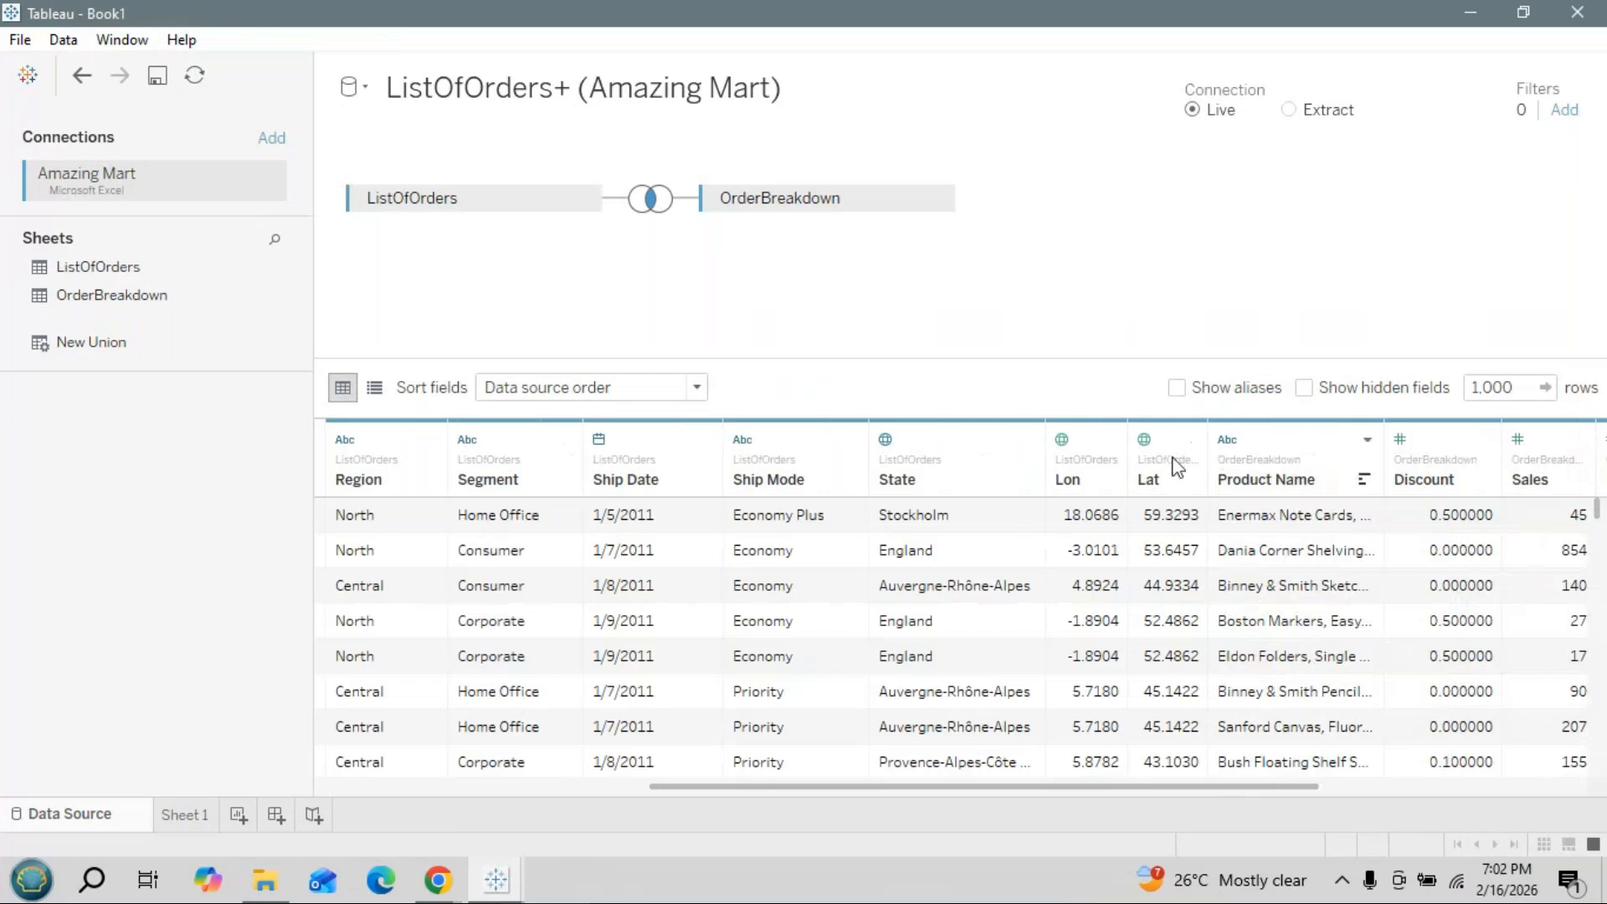
click(187, 816)
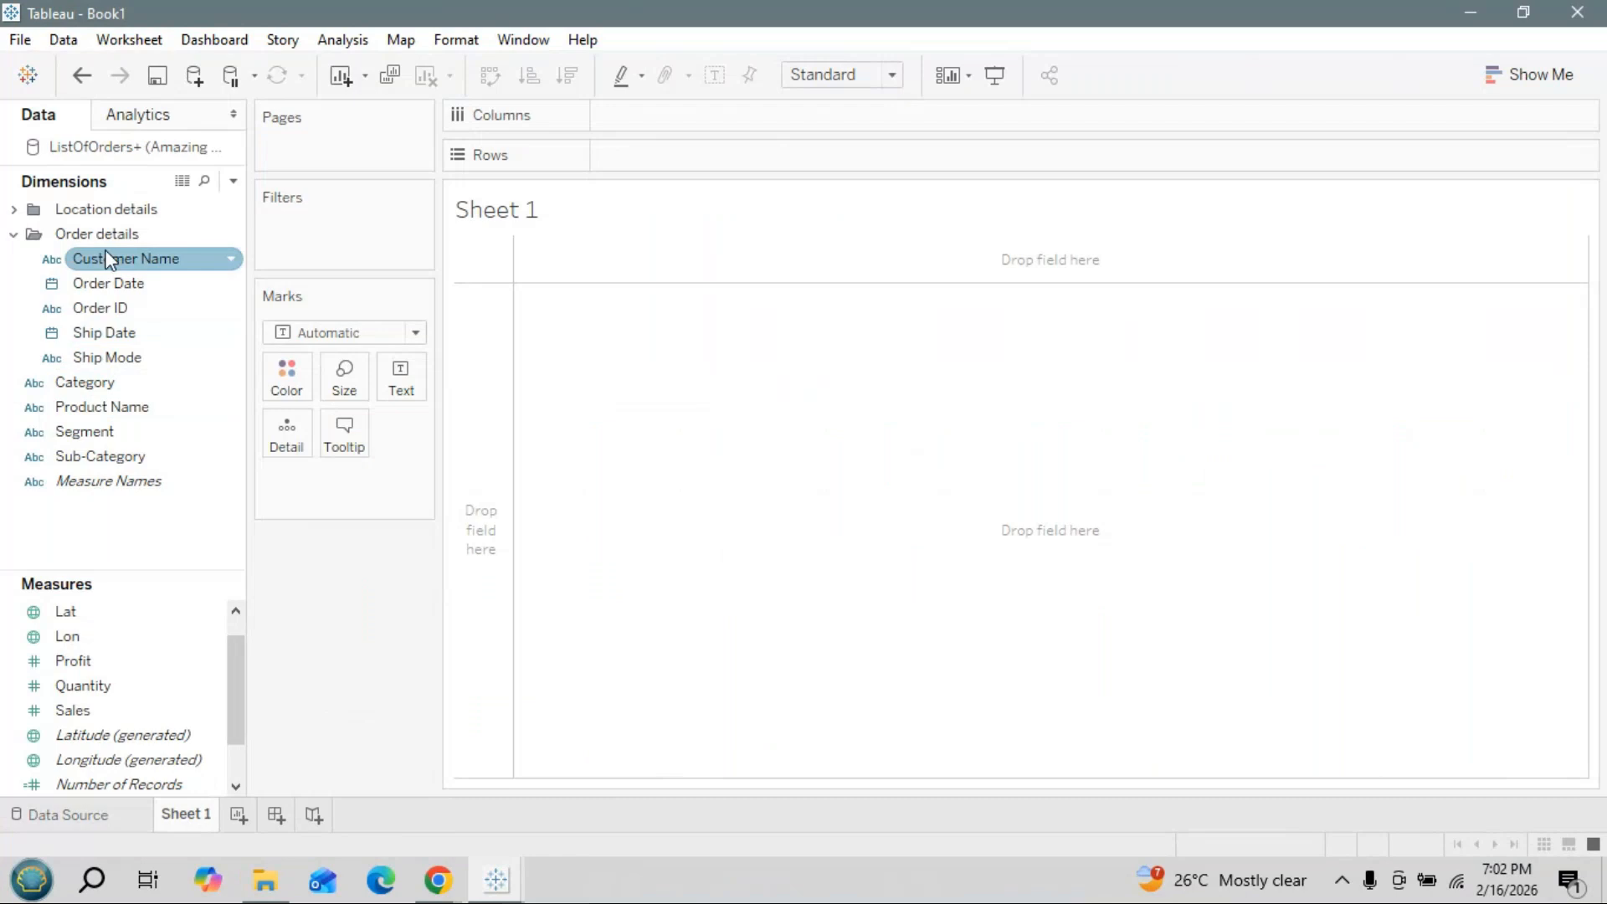
Review the Order details folder's fields against the reference workbook and expand the Location details folder in the new workbook
click(14, 234)
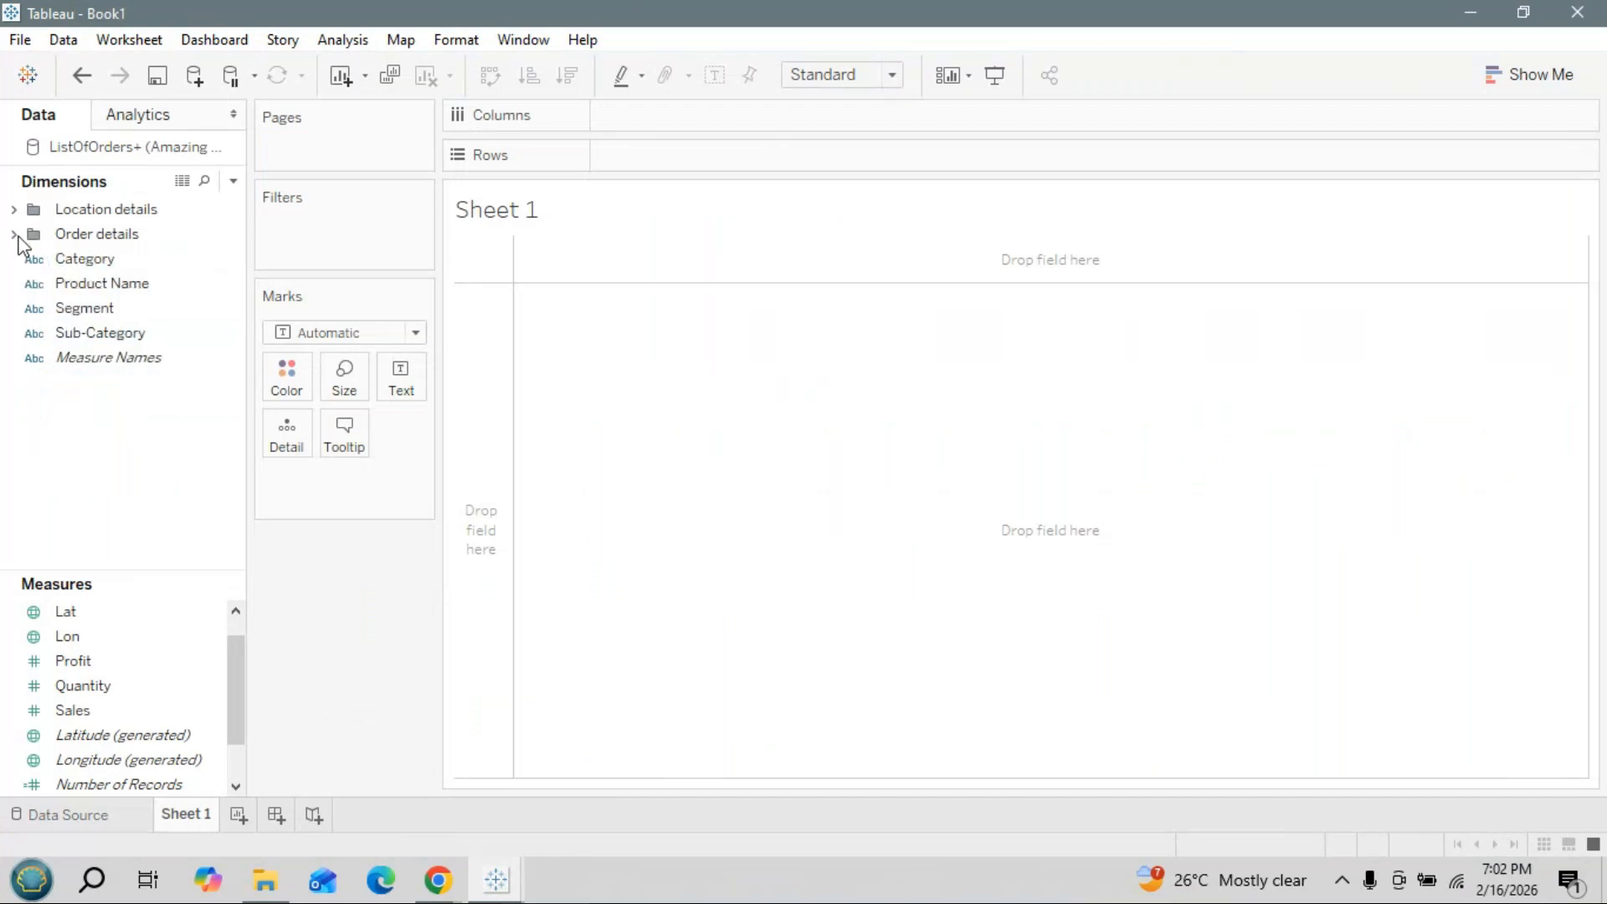
click(16, 238)
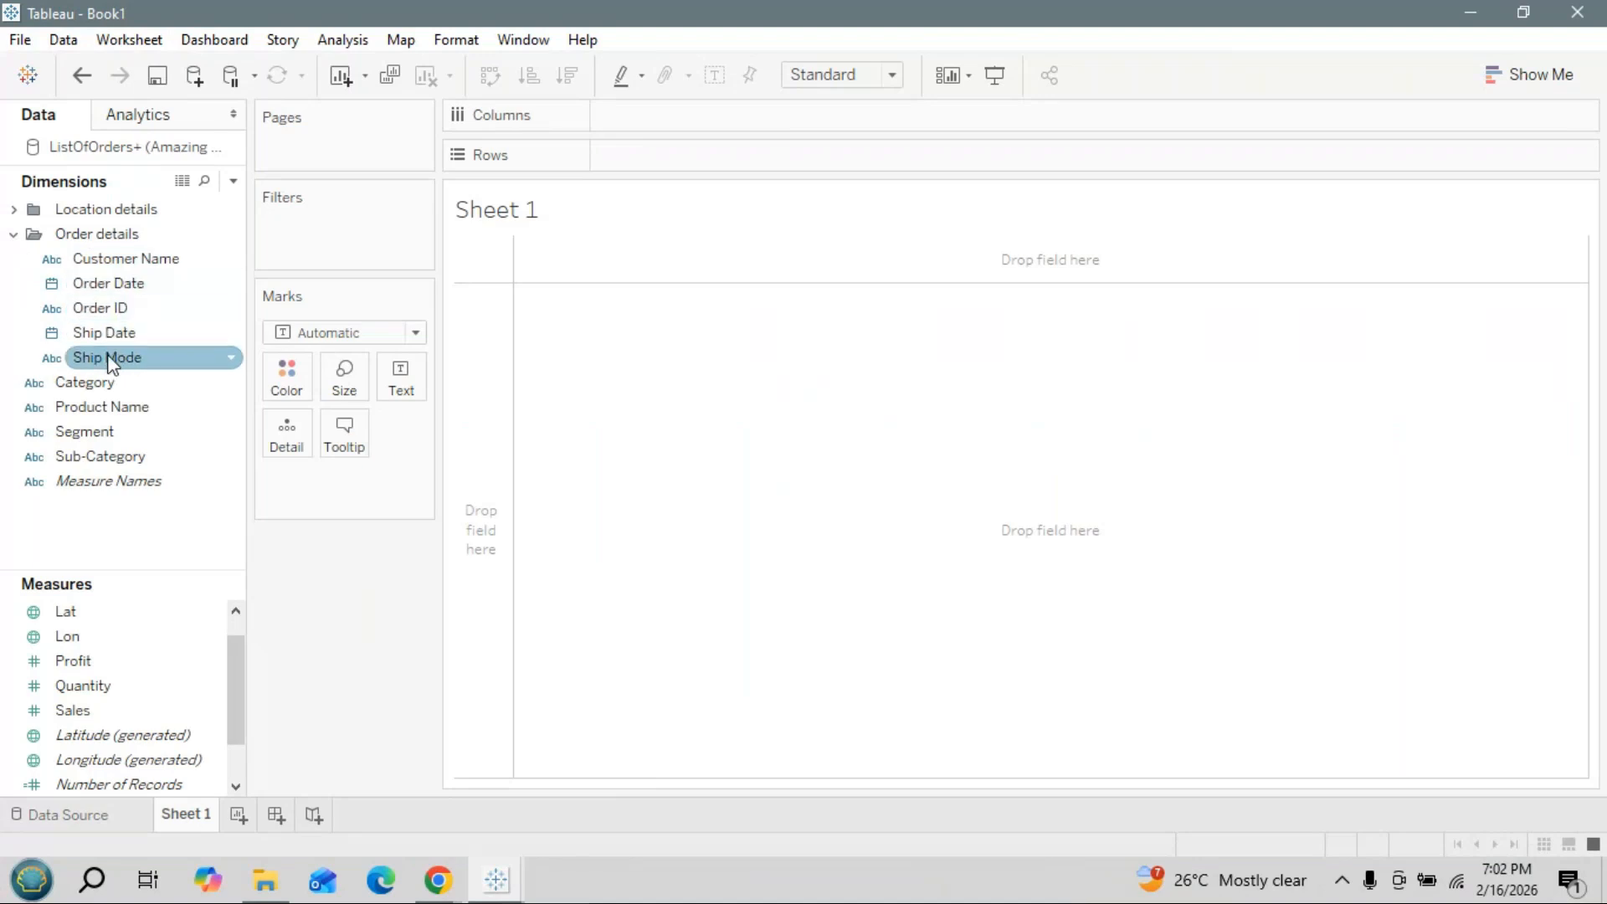
key(alt+Tab)
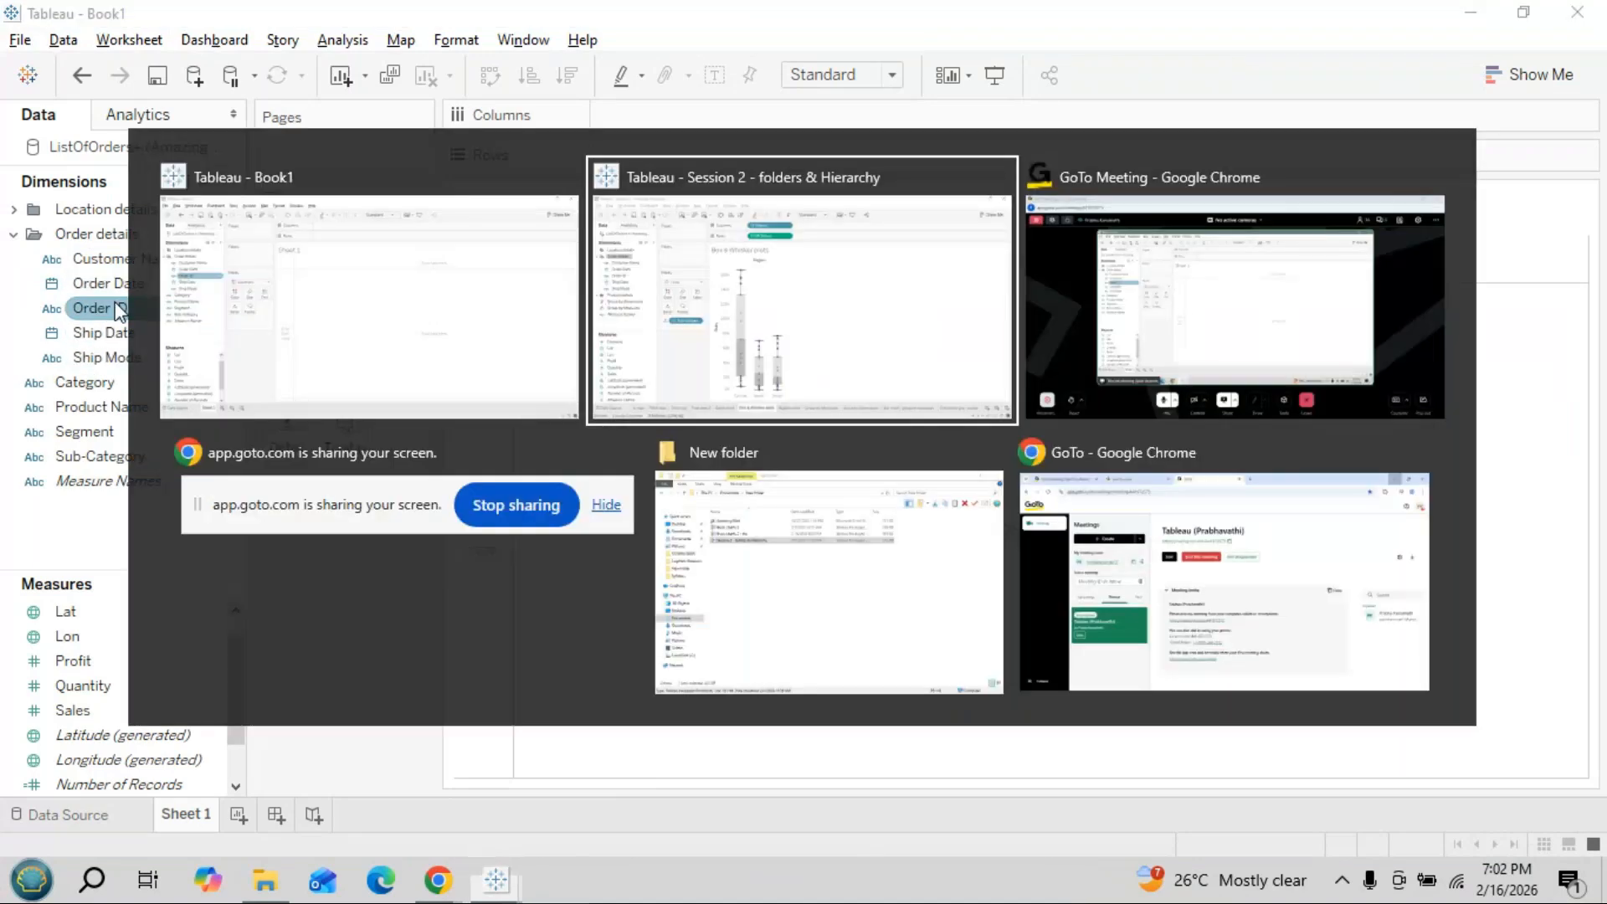
key(alt+Tab)
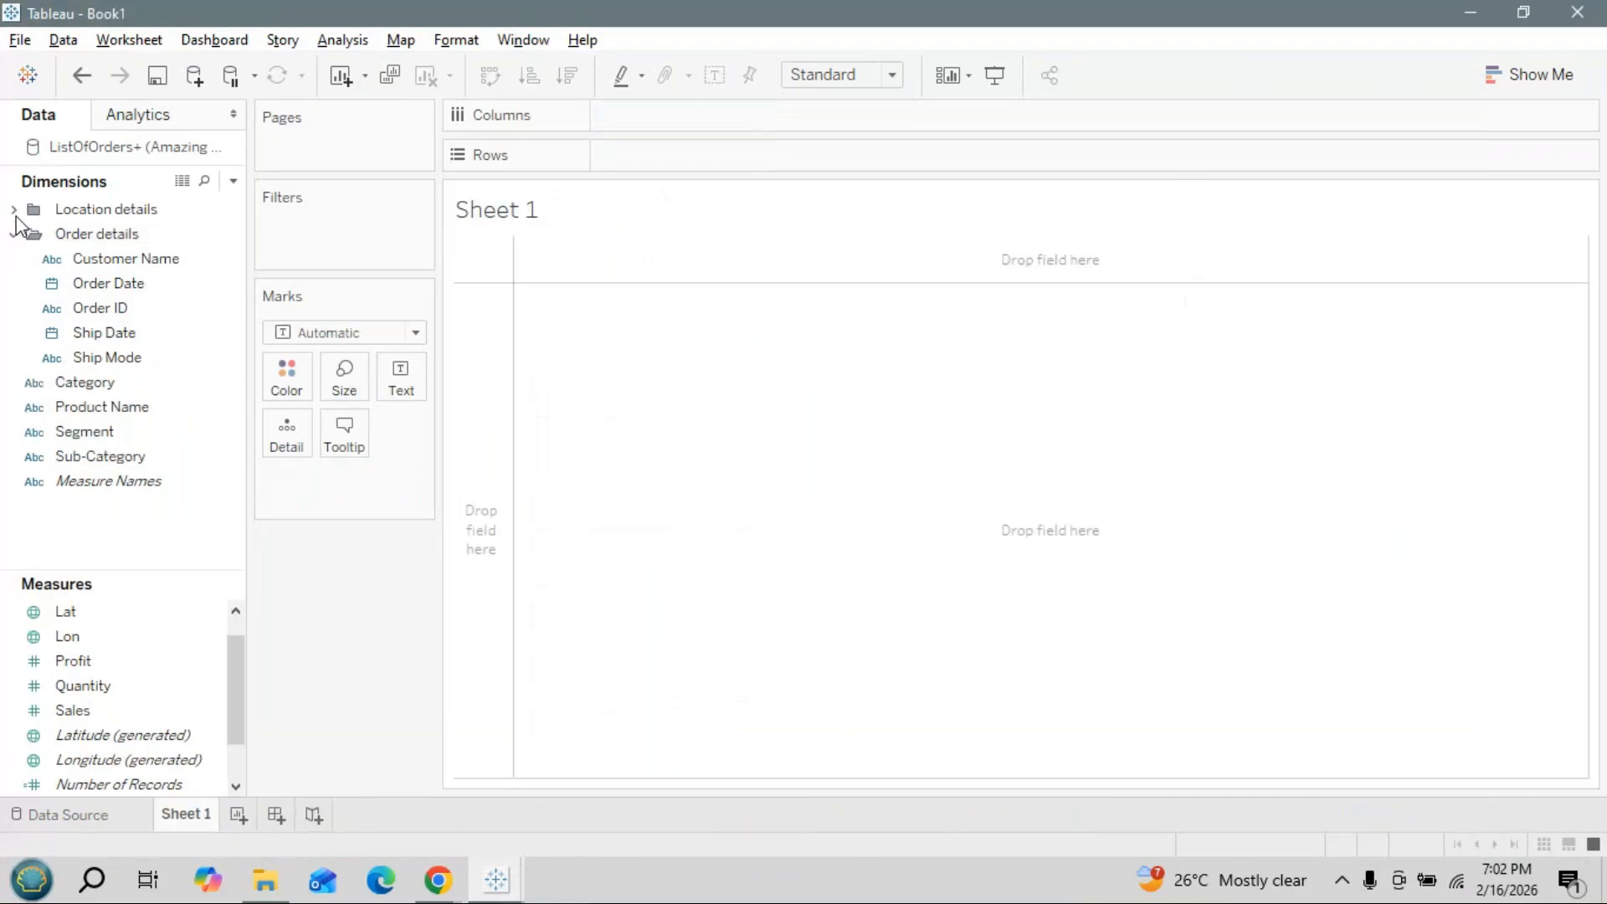
click(15, 212)
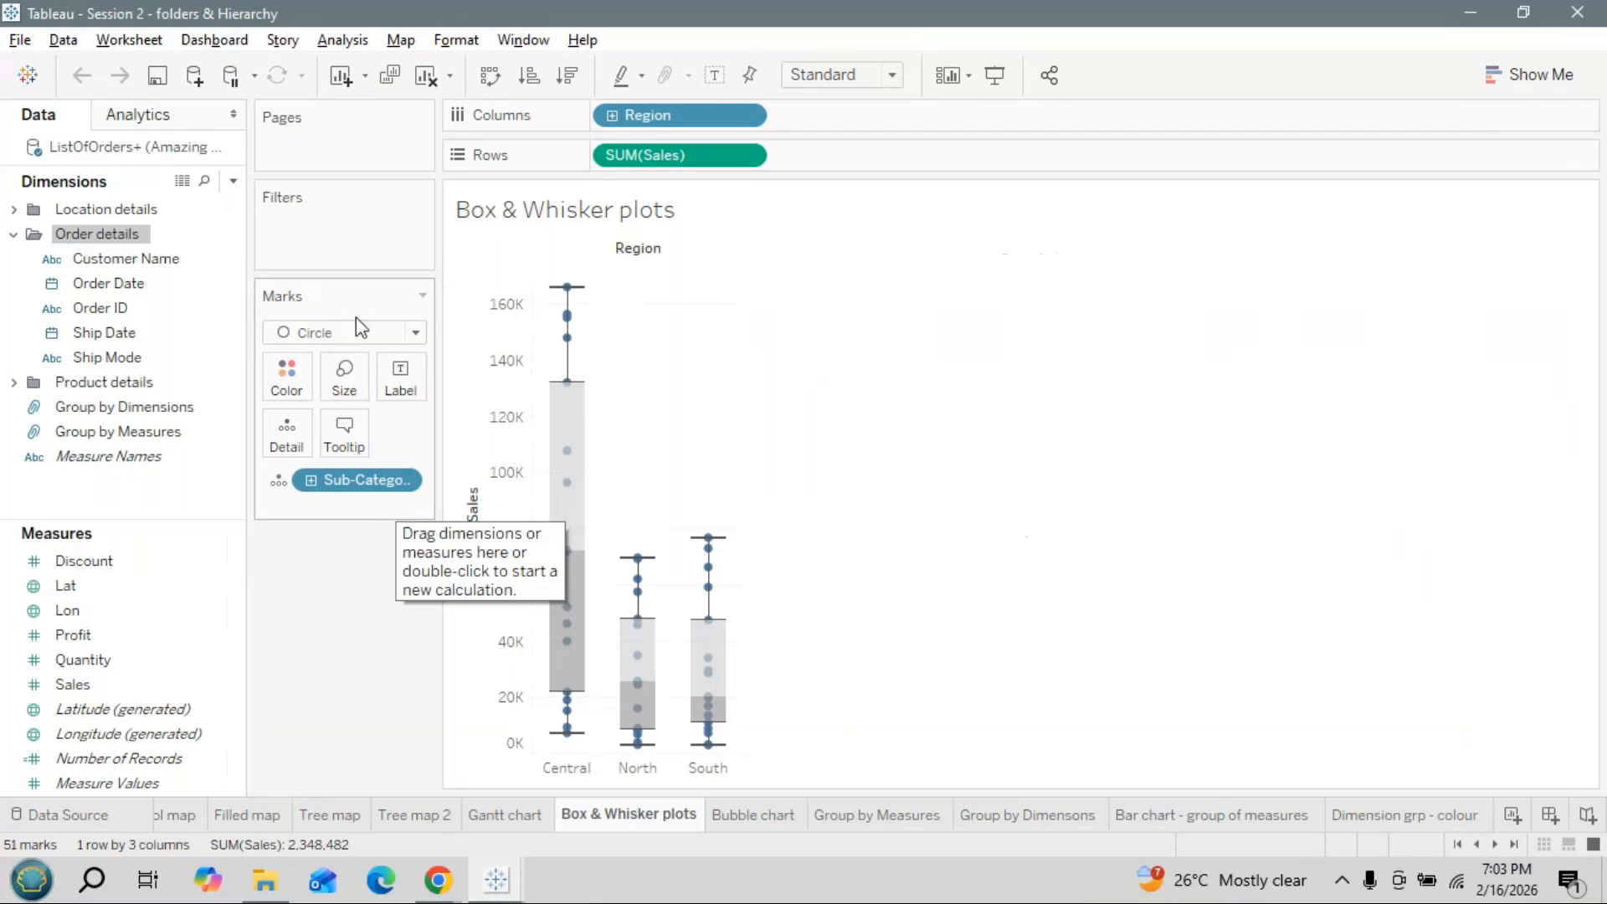
In the reference workbook, expand the Product details folder and its Product Hierarchy, and compare its fields with the new workbook's unfiled dimensions
click(14, 382)
click(90, 409)
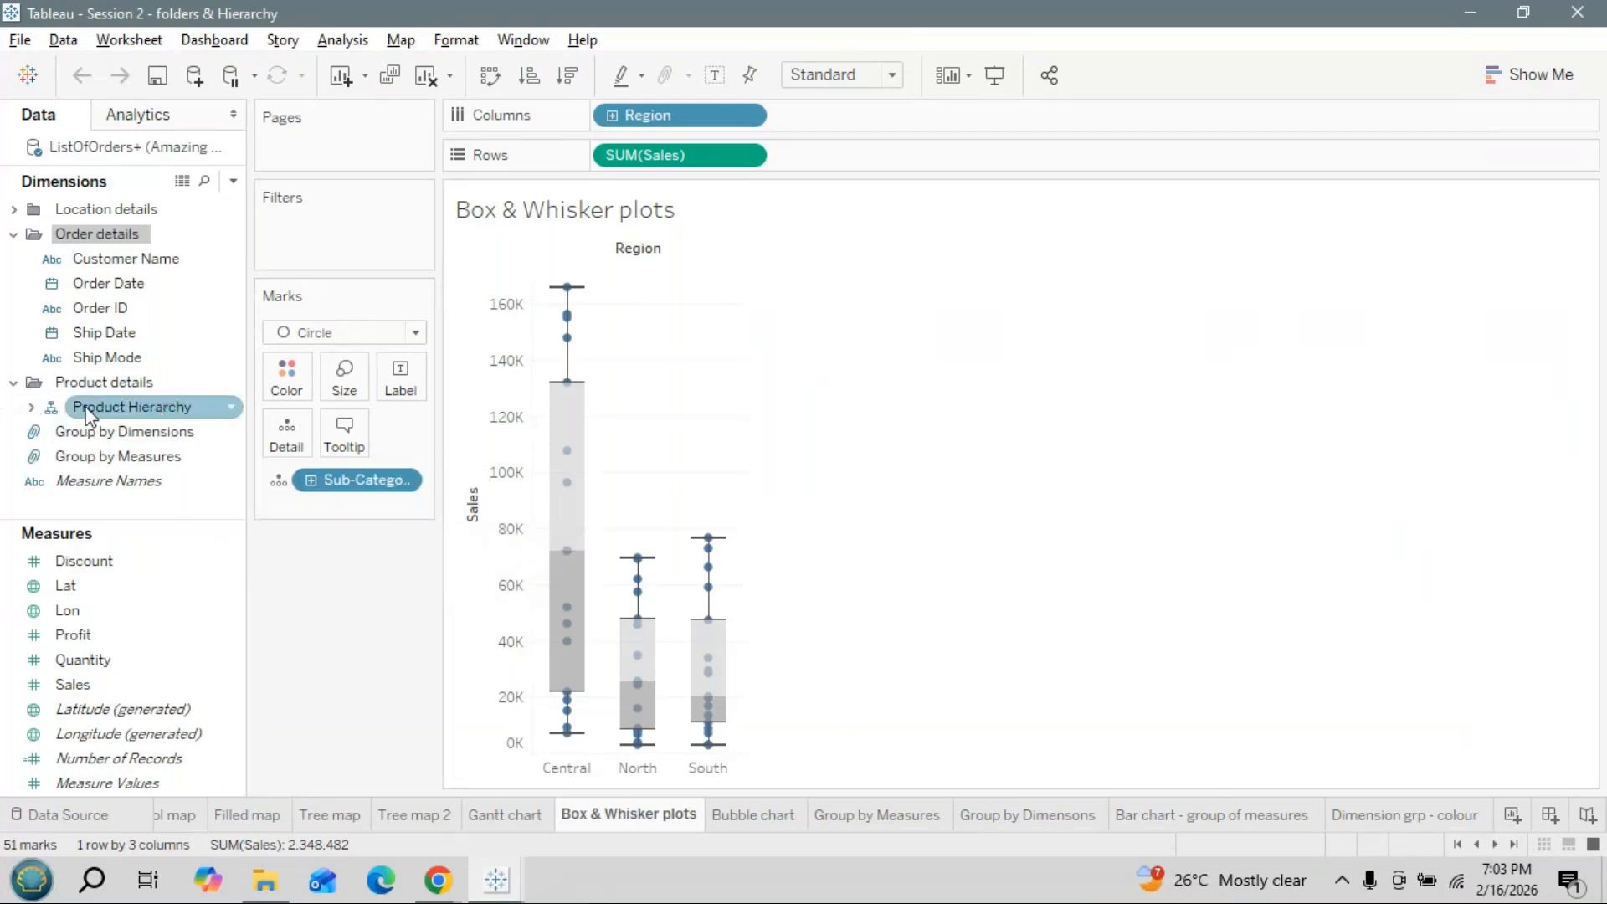
click(31, 408)
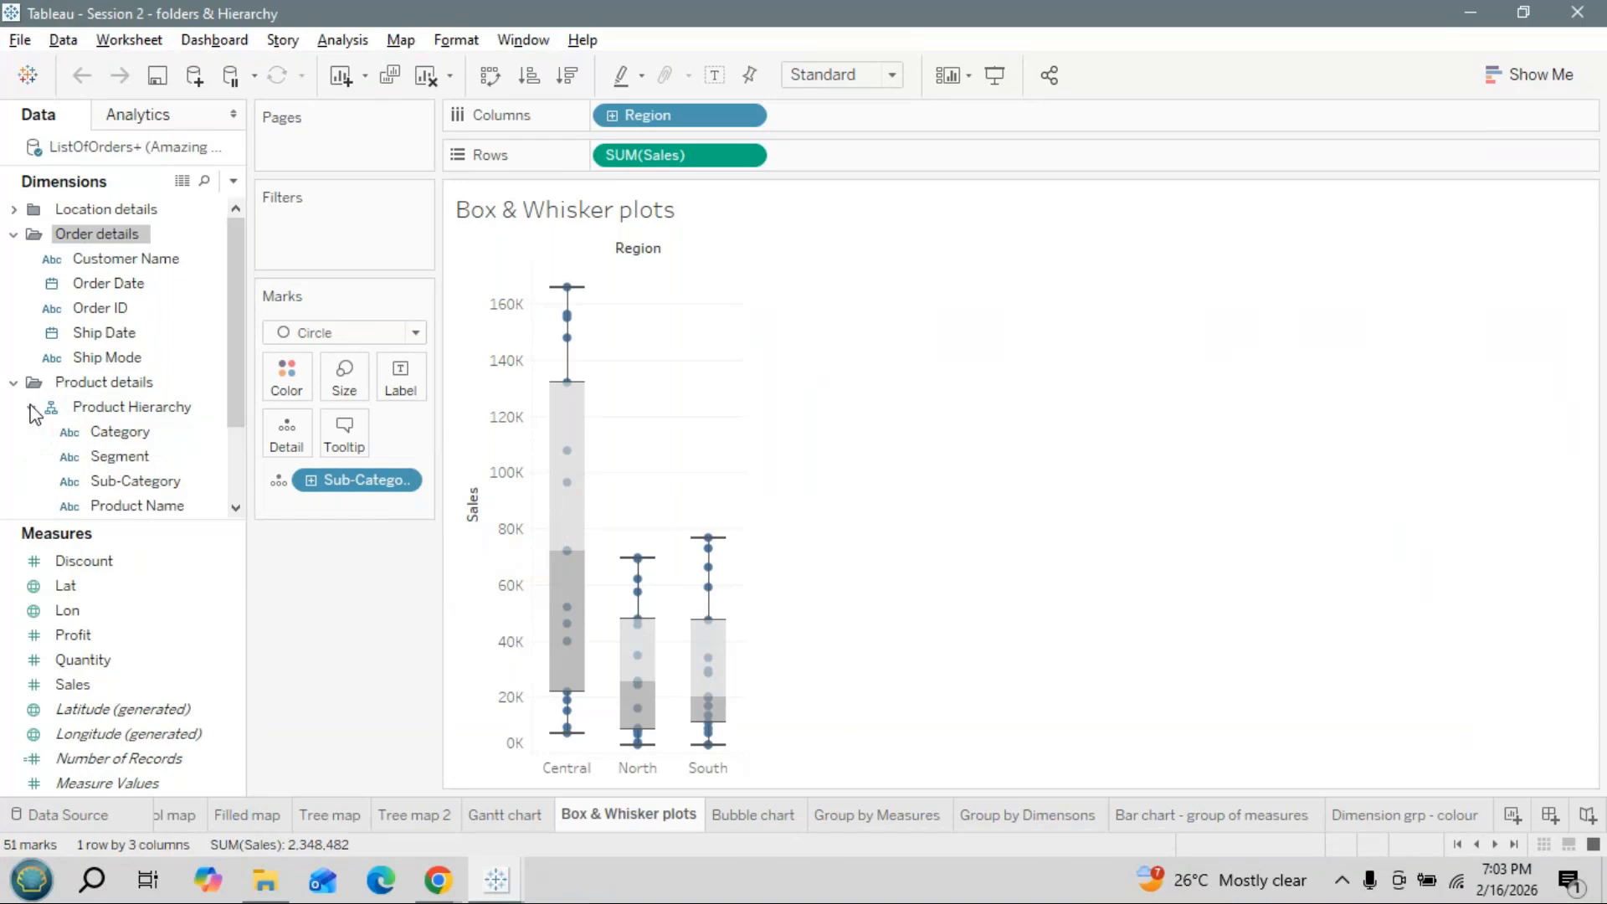
click(149, 429)
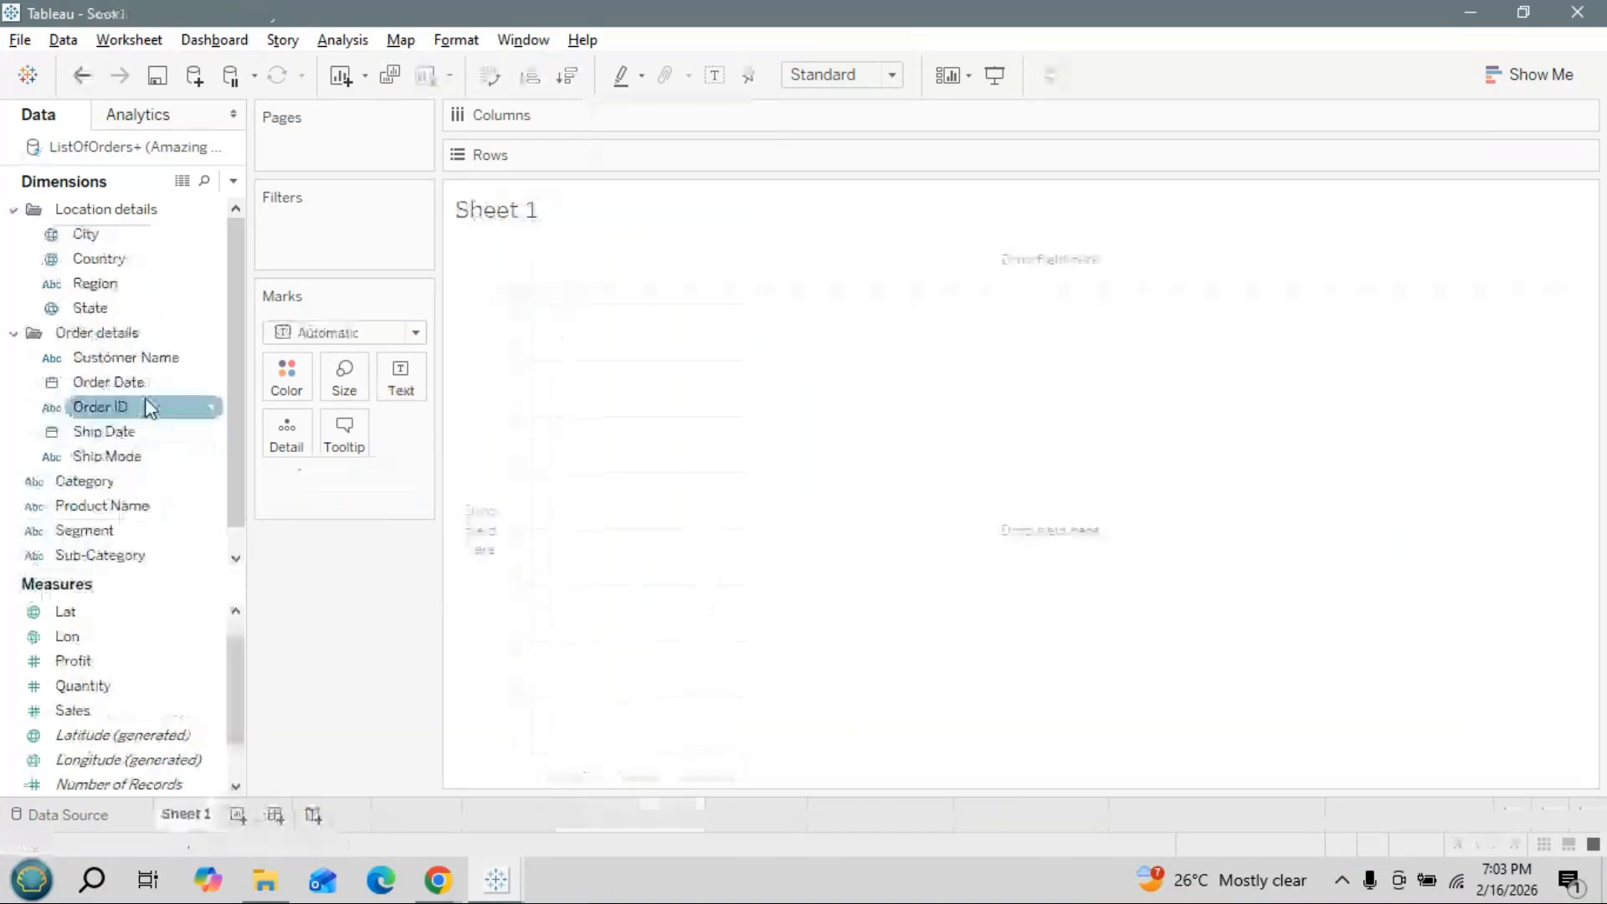
click(92, 557)
key(alt+Tab)
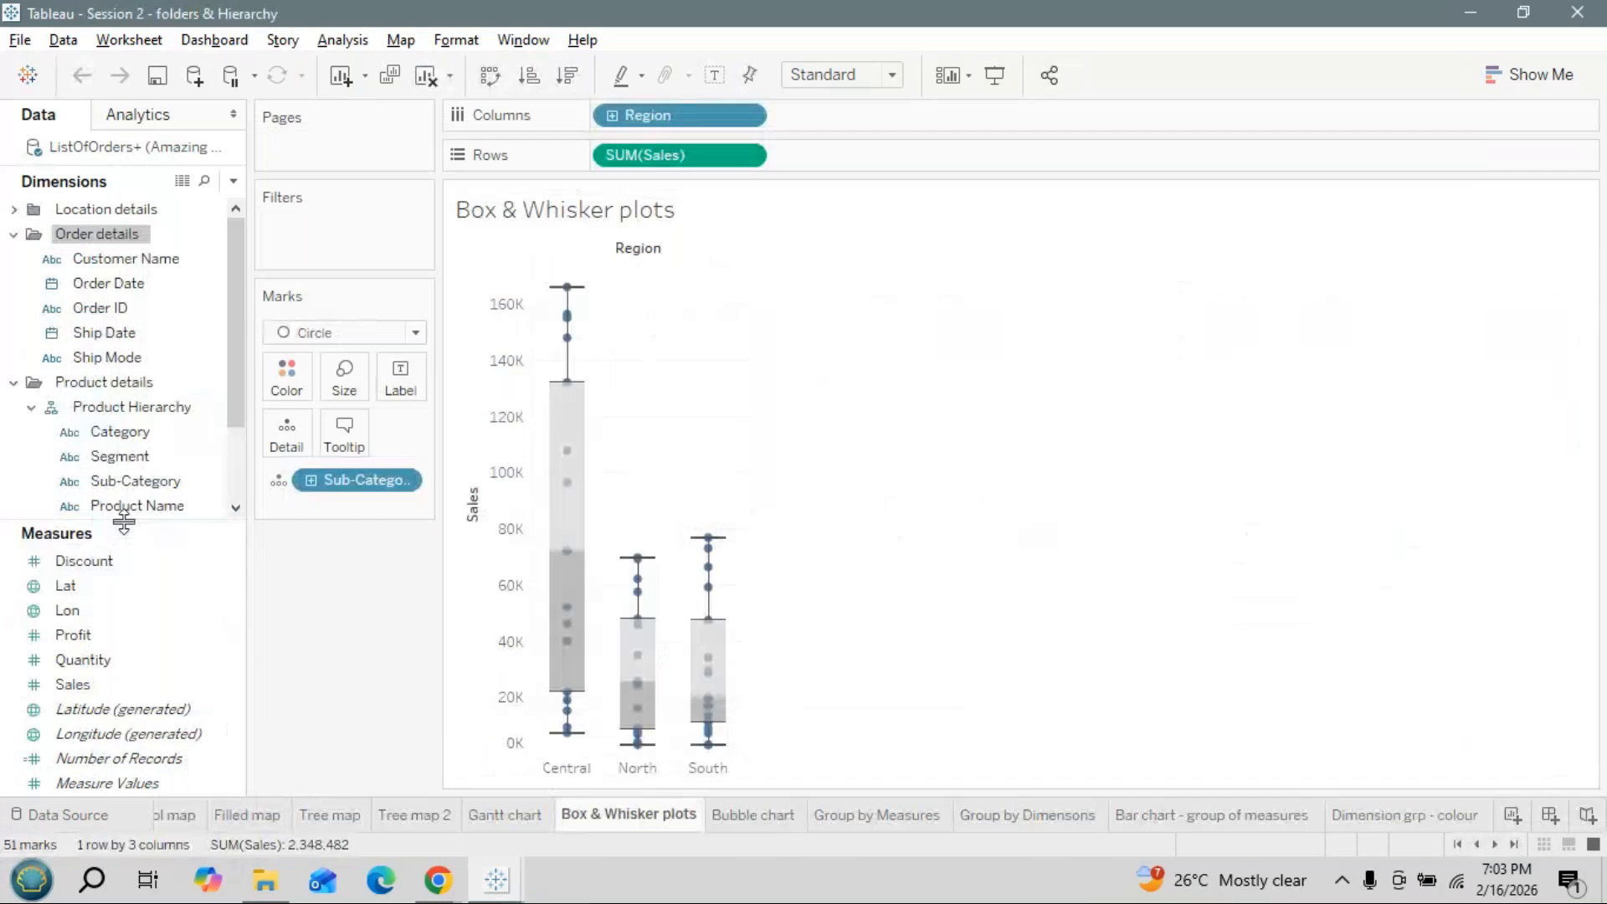
key(alt+Tab)
Create a folder named "Product details" in the new workbook from the Category dimension
click(212, 480)
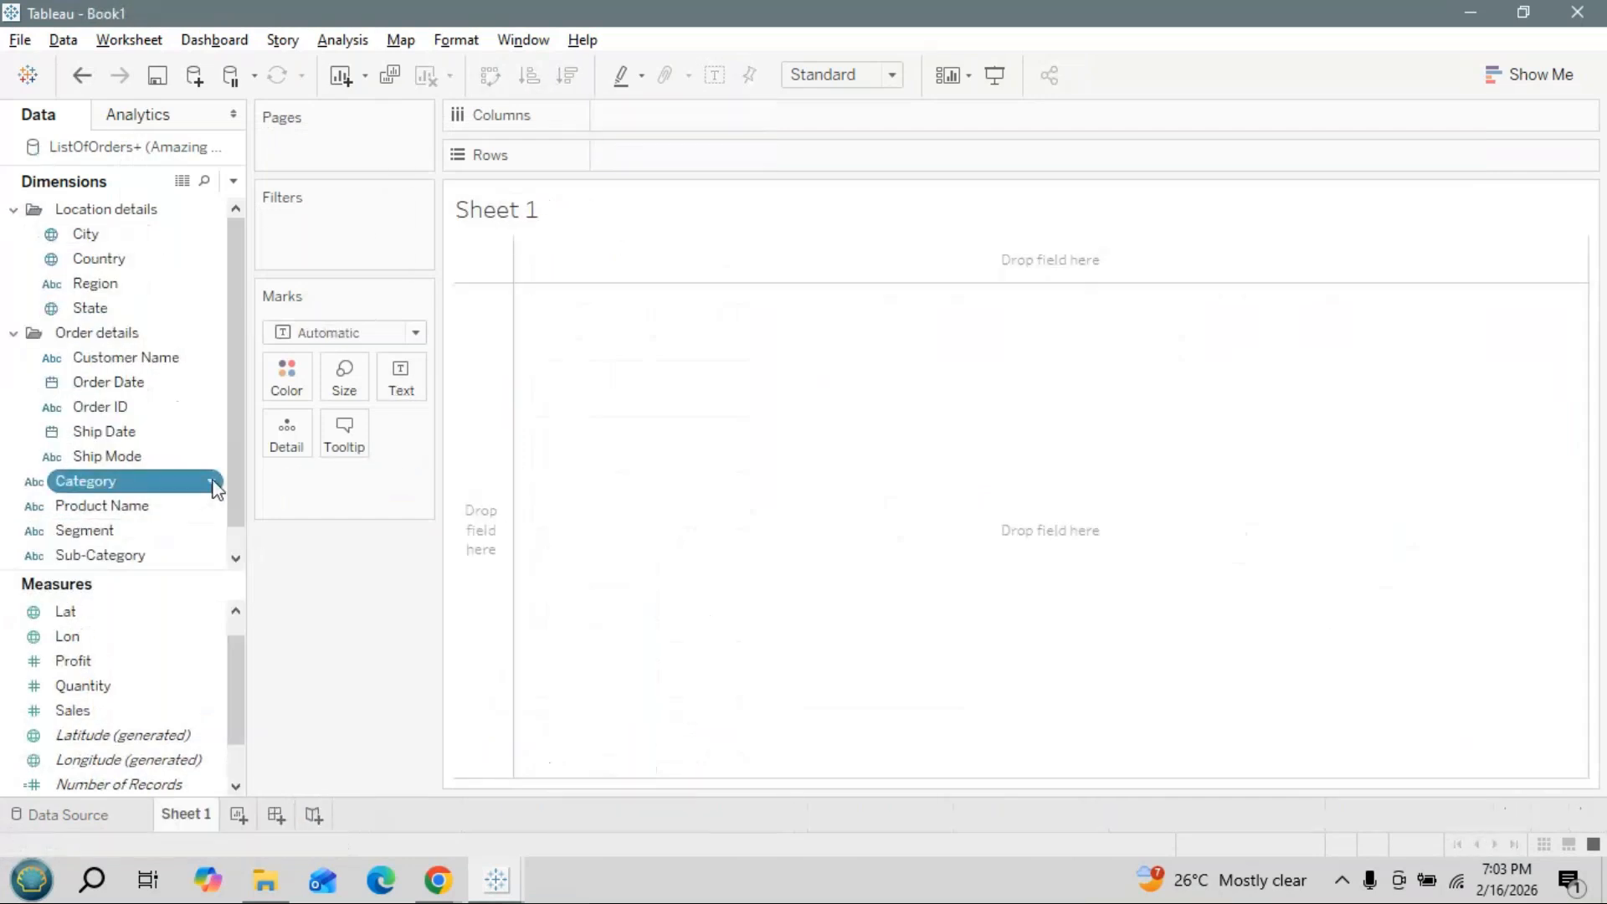
right_click(212, 480)
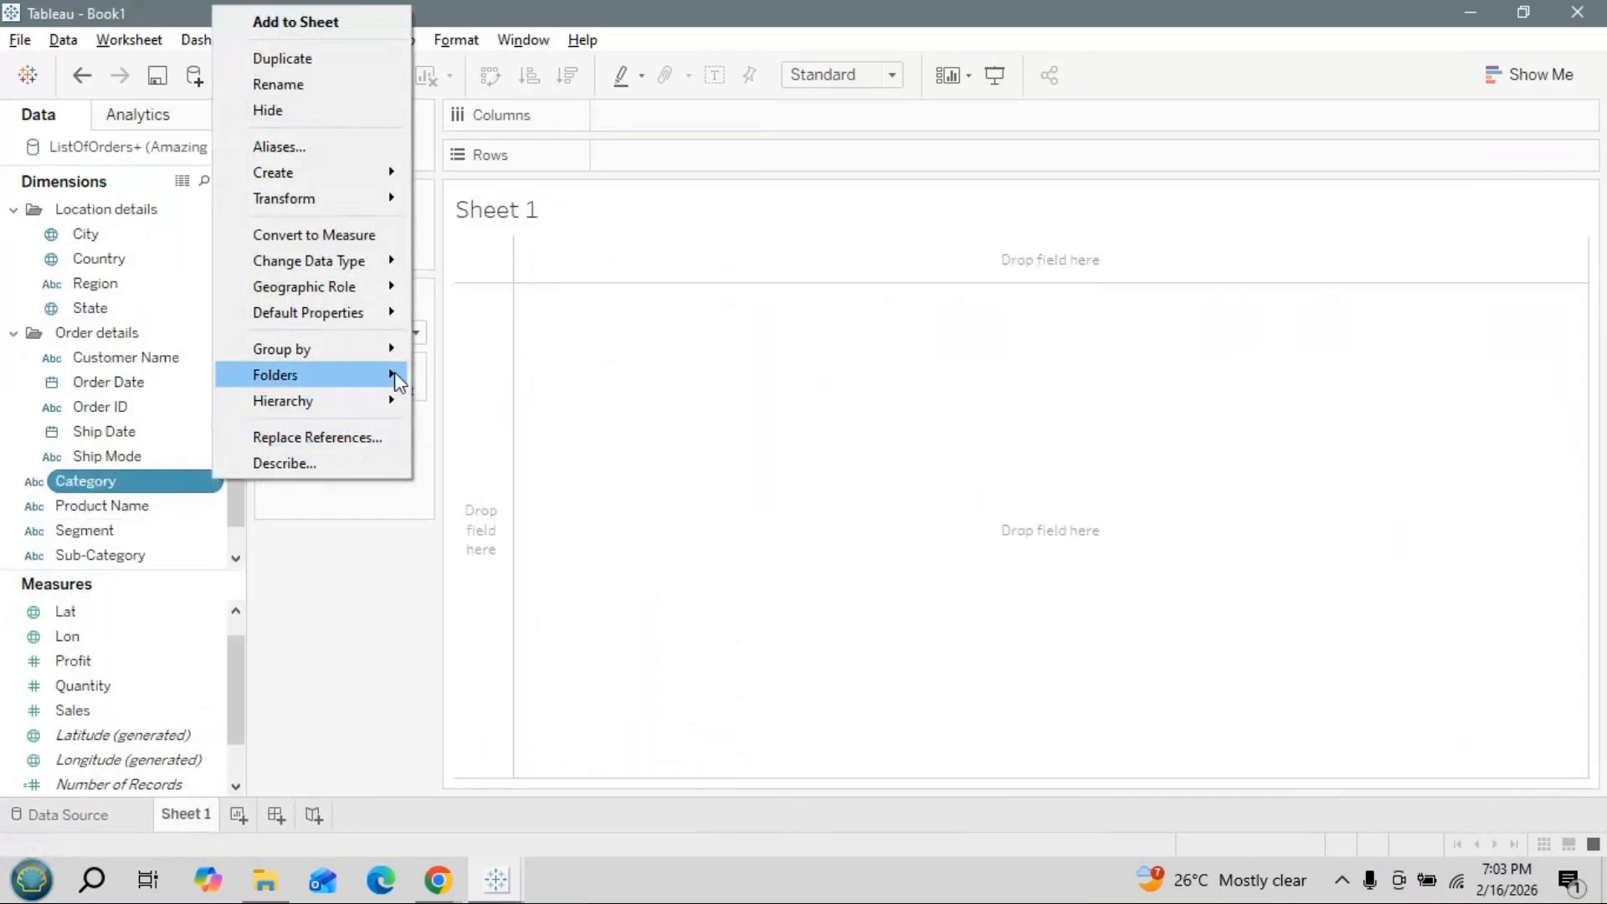
mouse_move(394, 372)
click(469, 415)
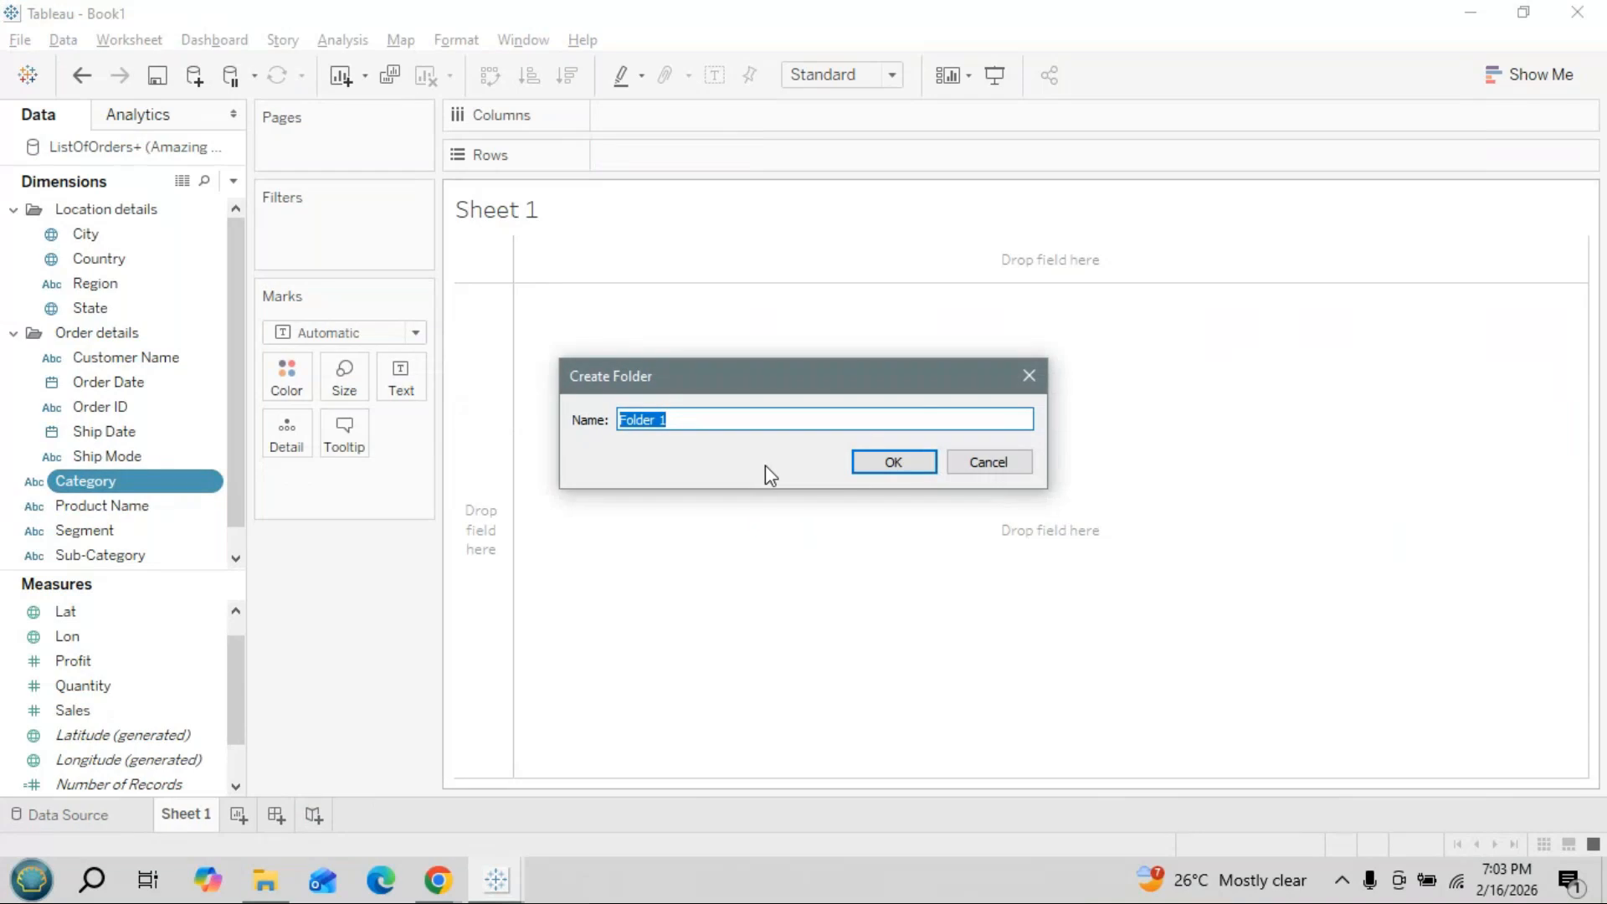
text(Product details)
click(894, 465)
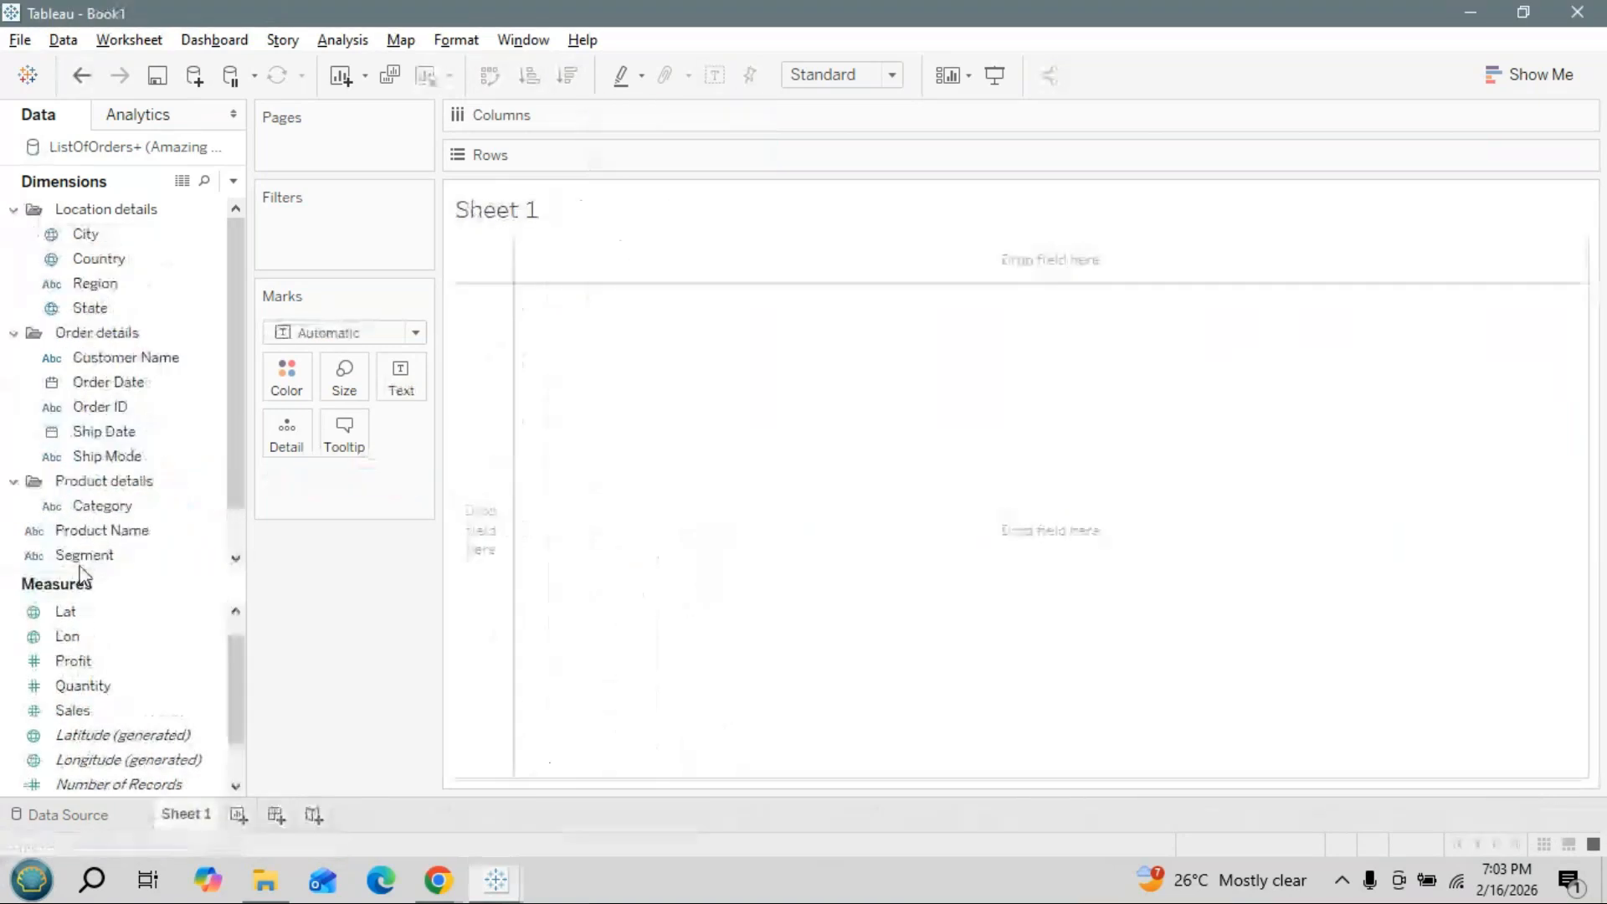
Add the Segment field to the existing Product details folder
click(91, 557)
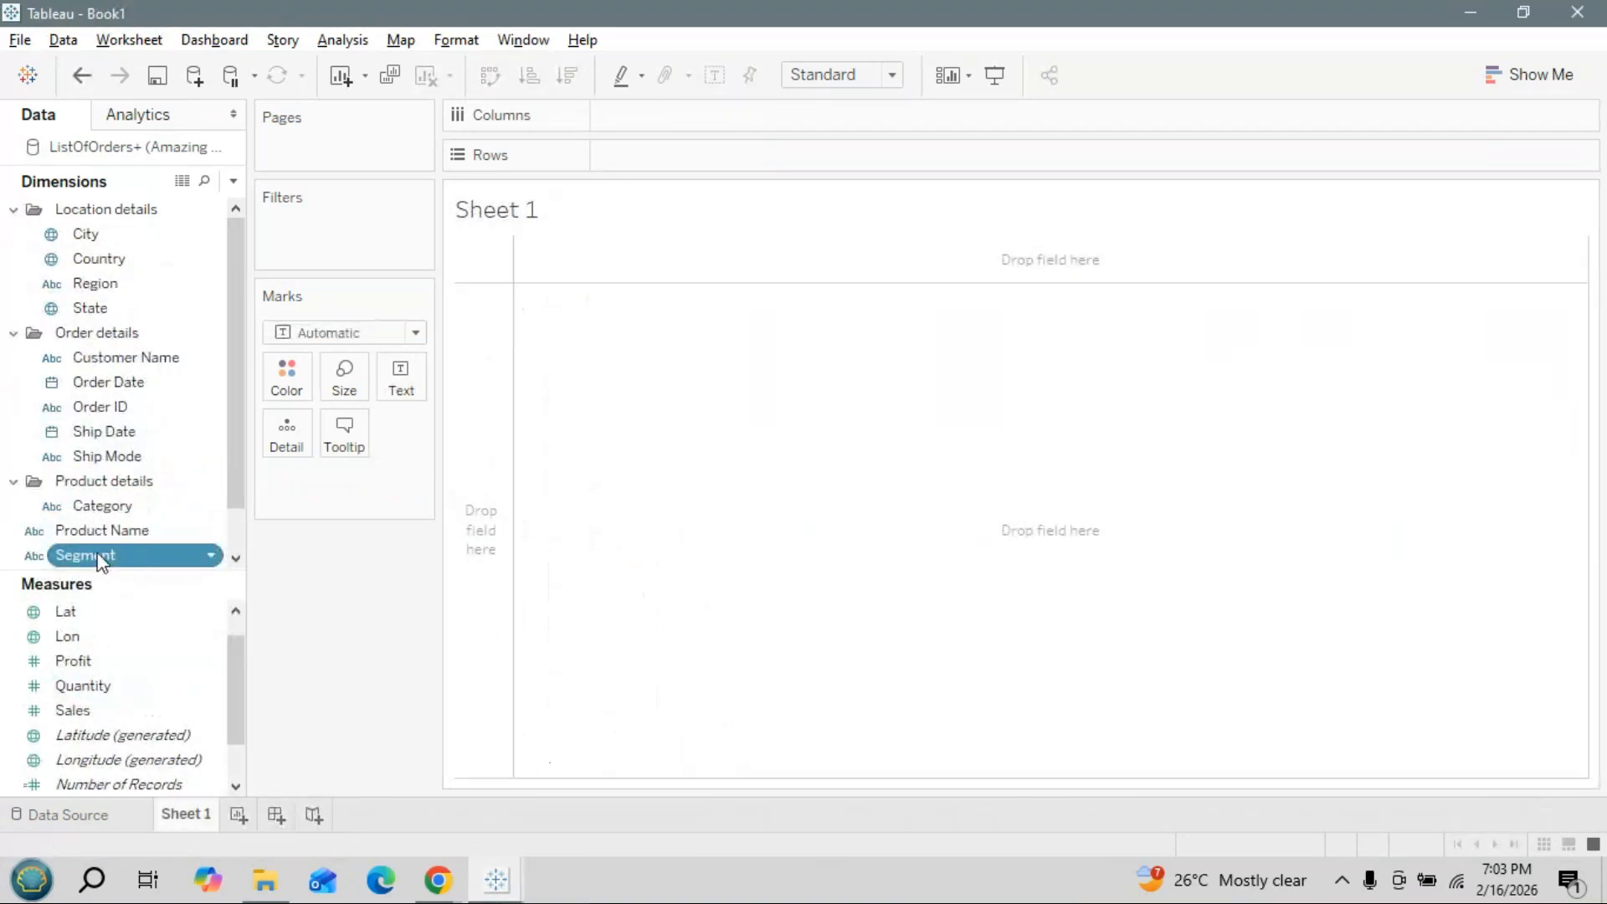
click(211, 556)
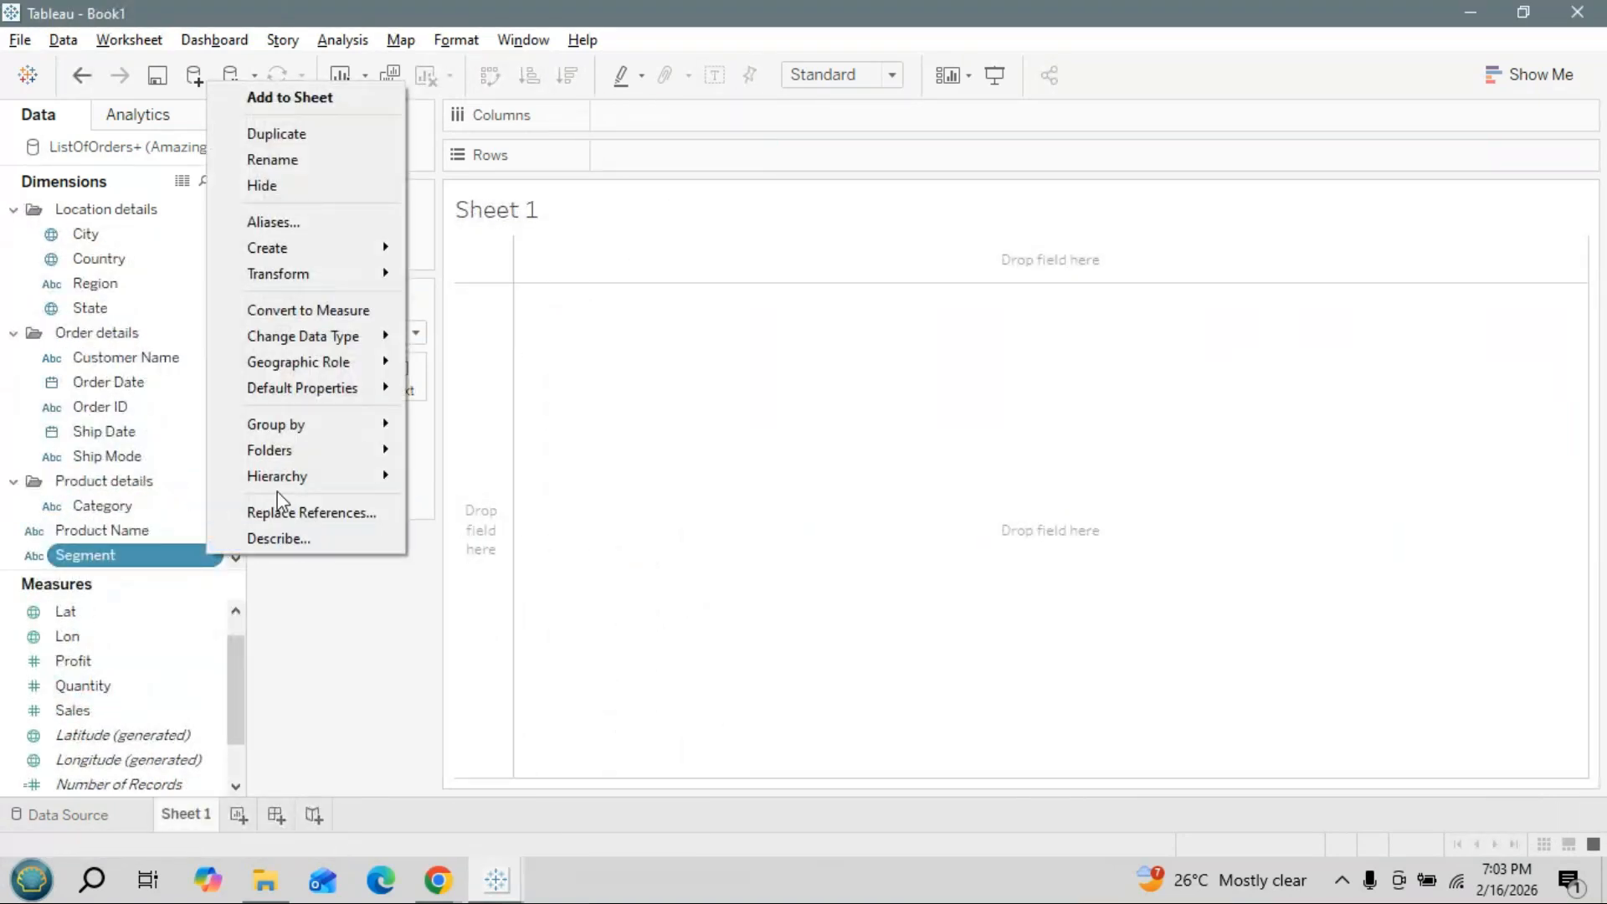
mouse_move(383, 452)
mouse_move(556, 454)
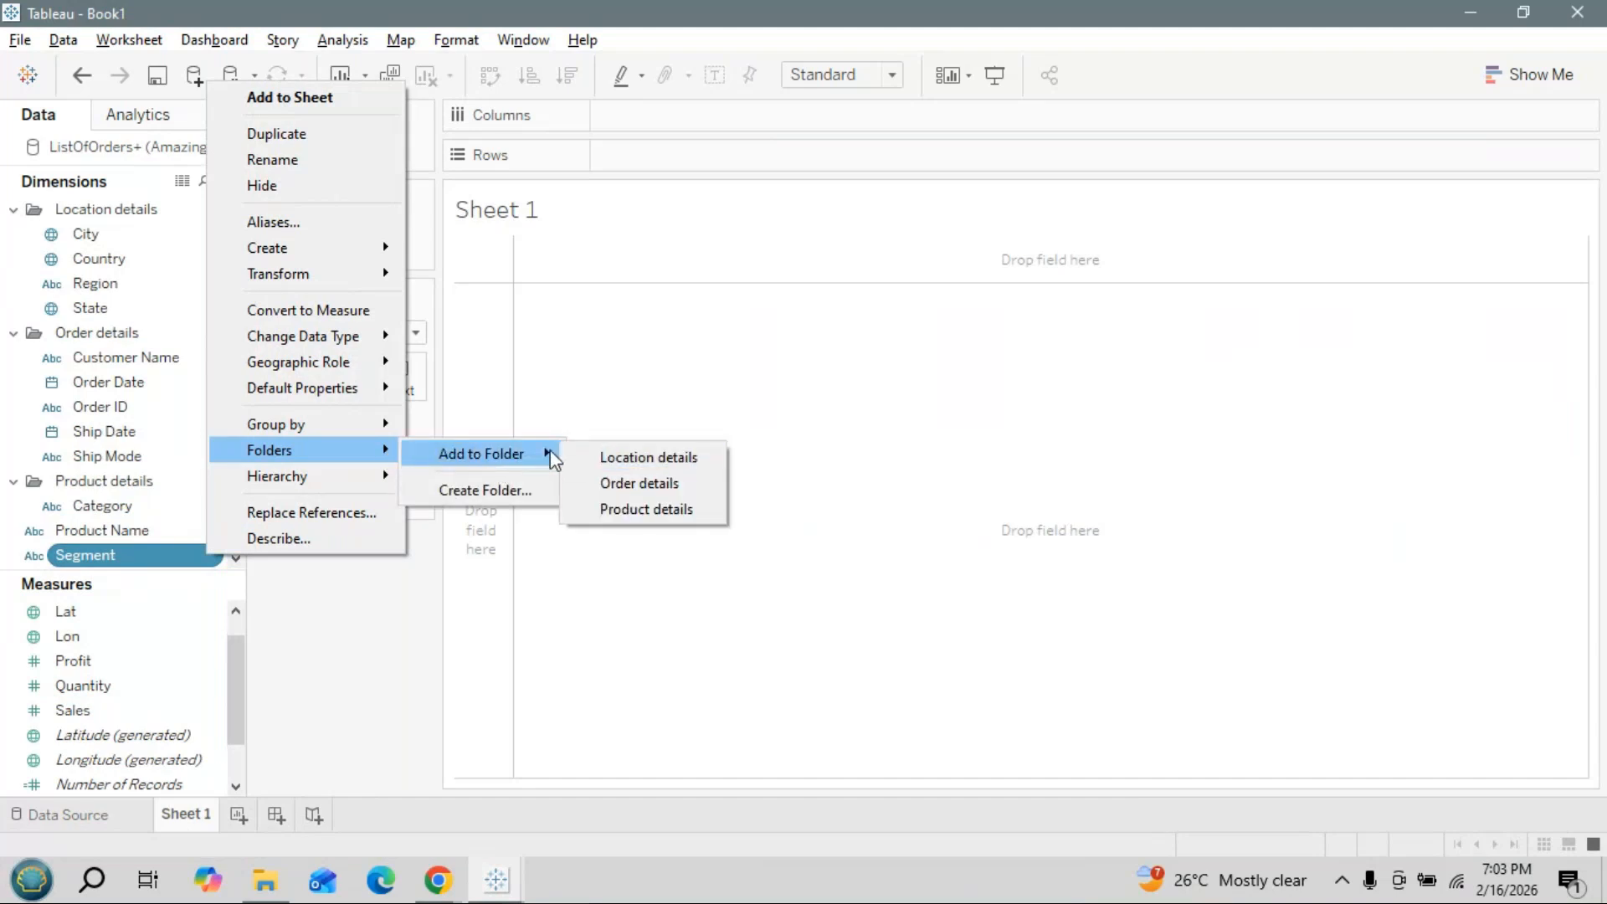
click(602, 510)
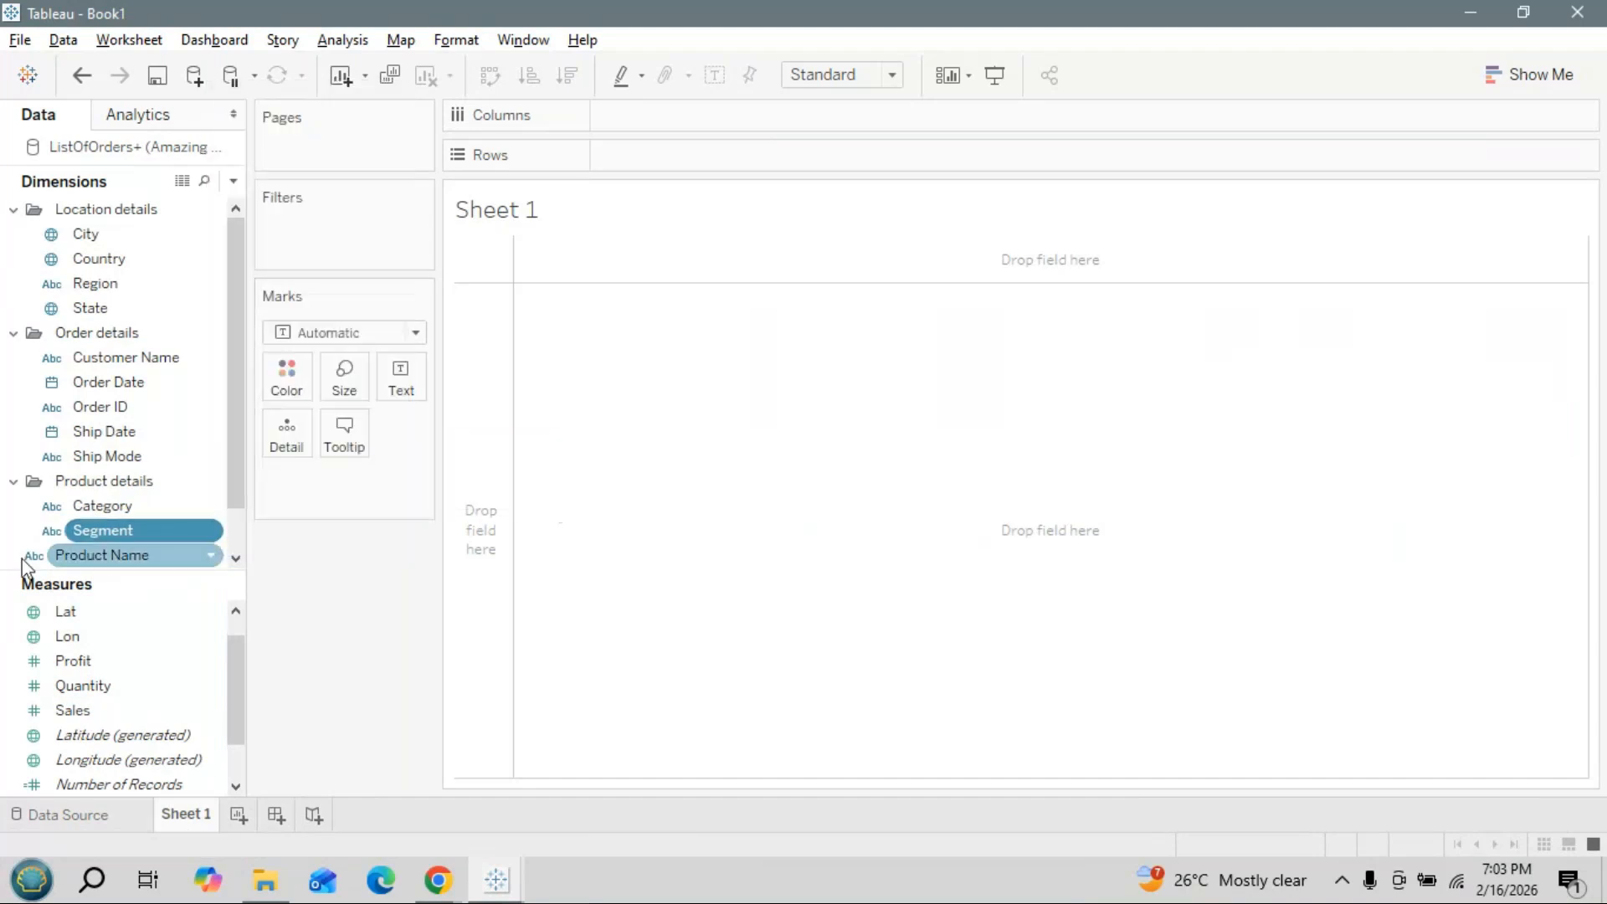
Check the reference workbook and add the Sub-Category and Product Name fields to the Product details folder
key(alt+Tab)
key(alt+Tab)
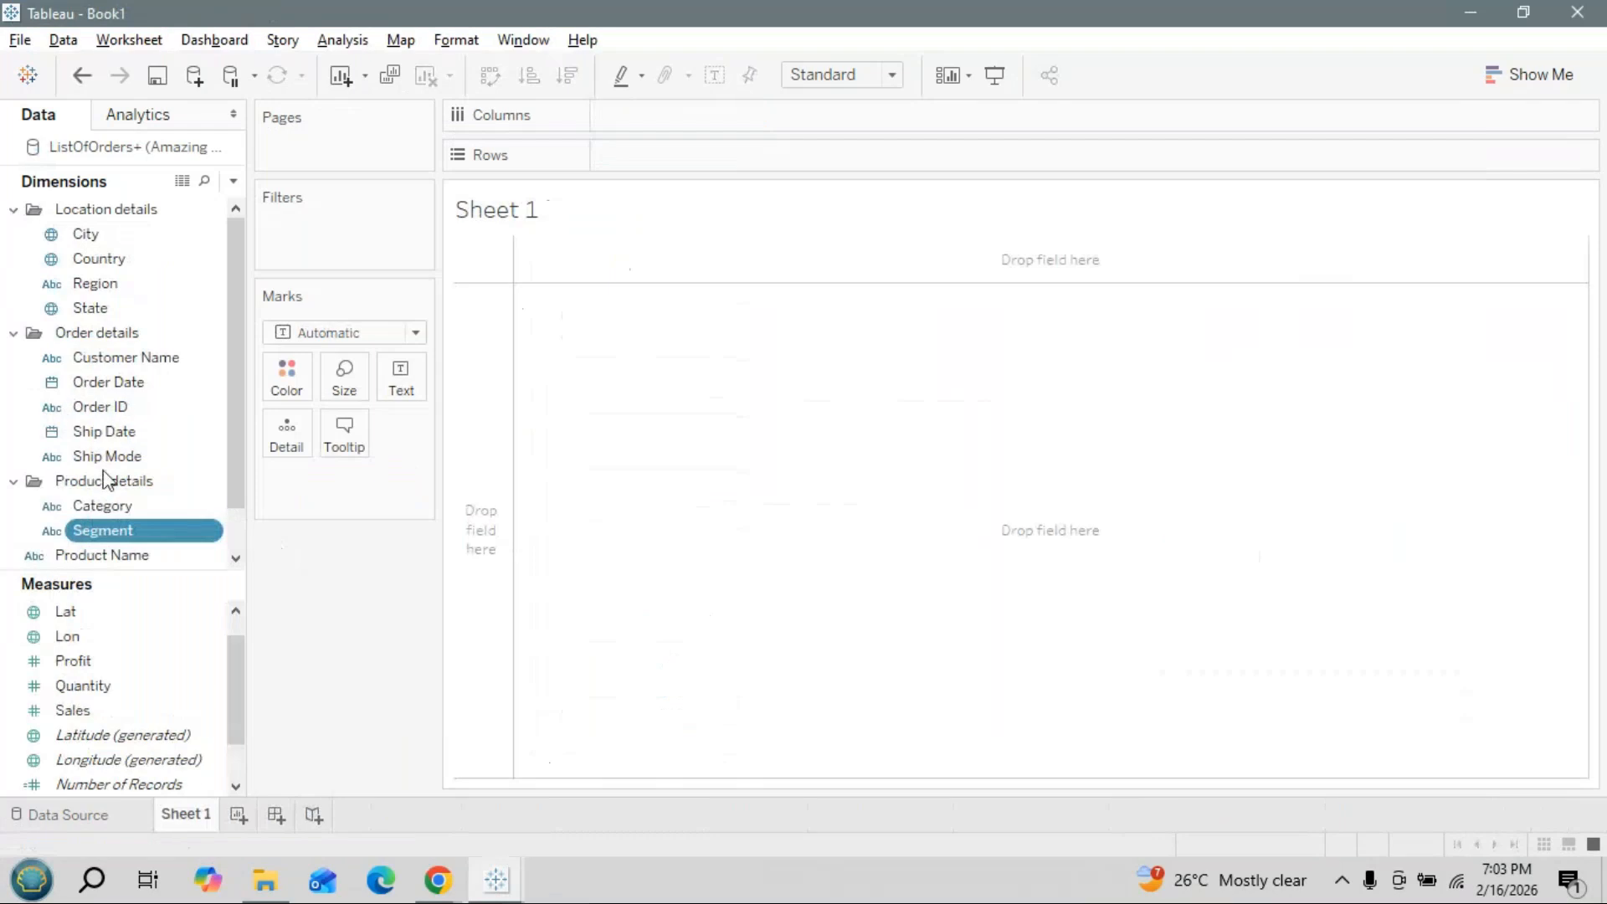
drag(238, 475, 234, 519)
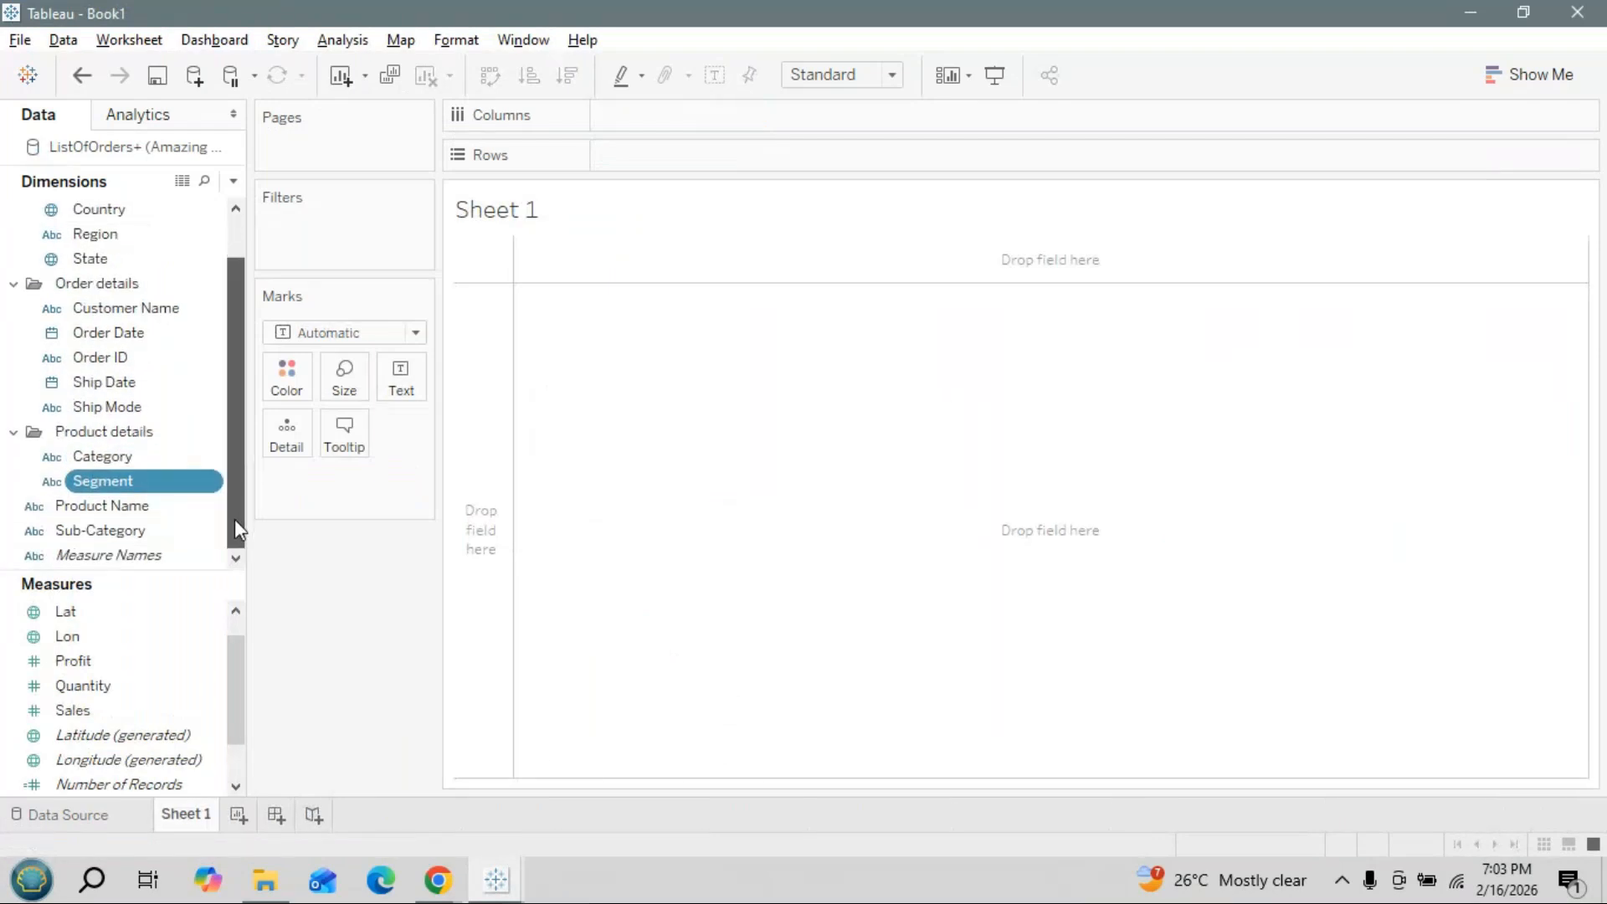
right_click(209, 530)
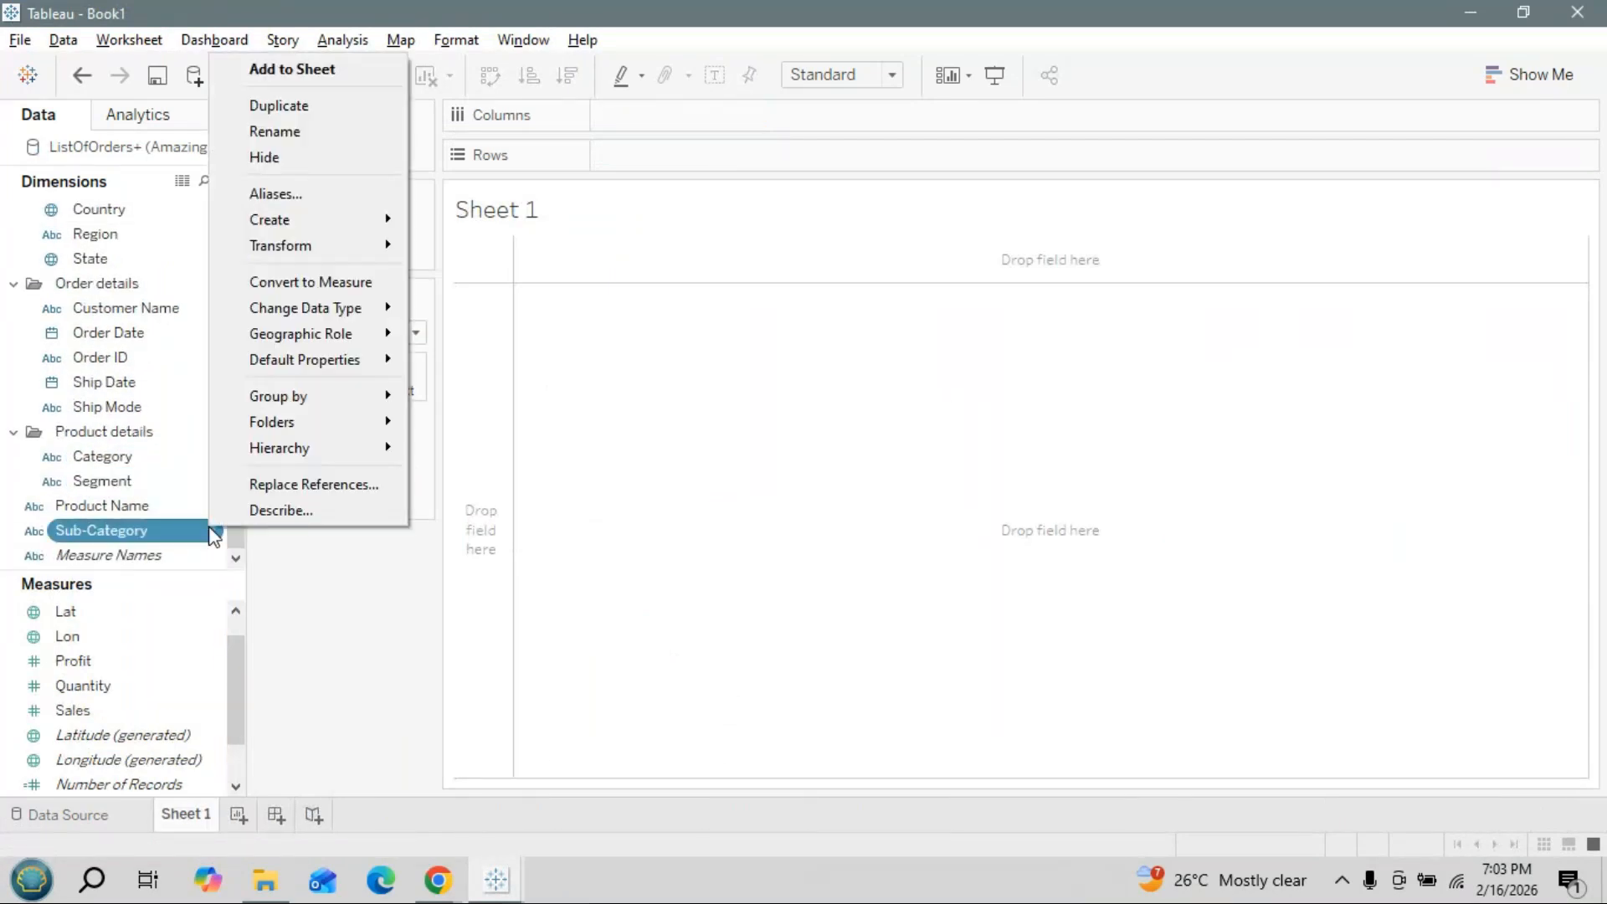
mouse_move(380, 424)
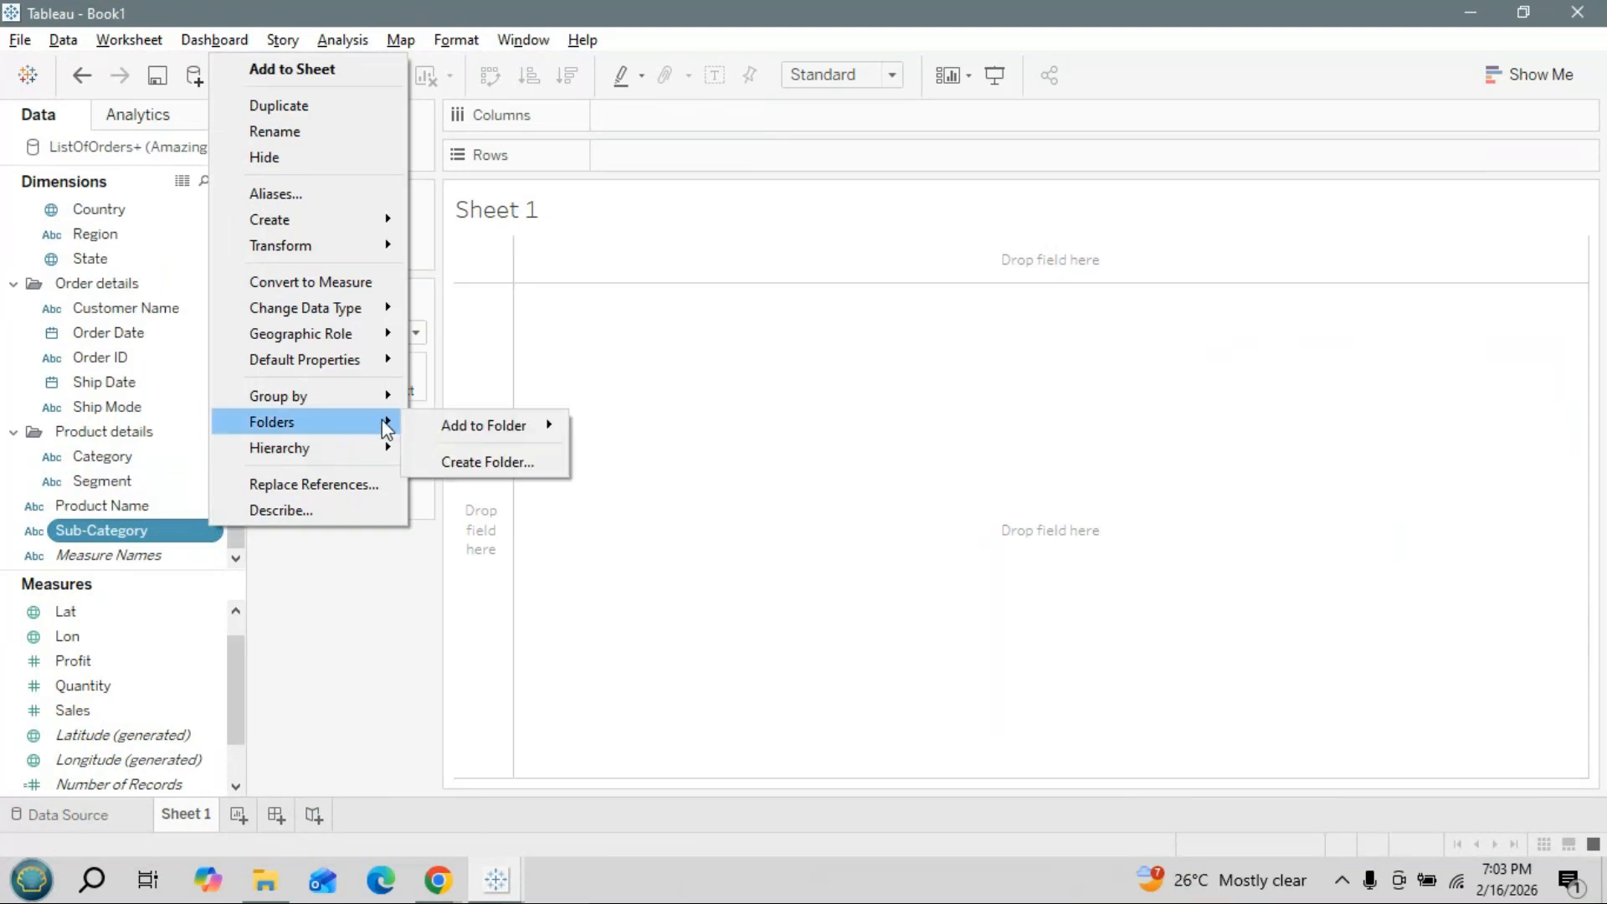
mouse_move(494, 429)
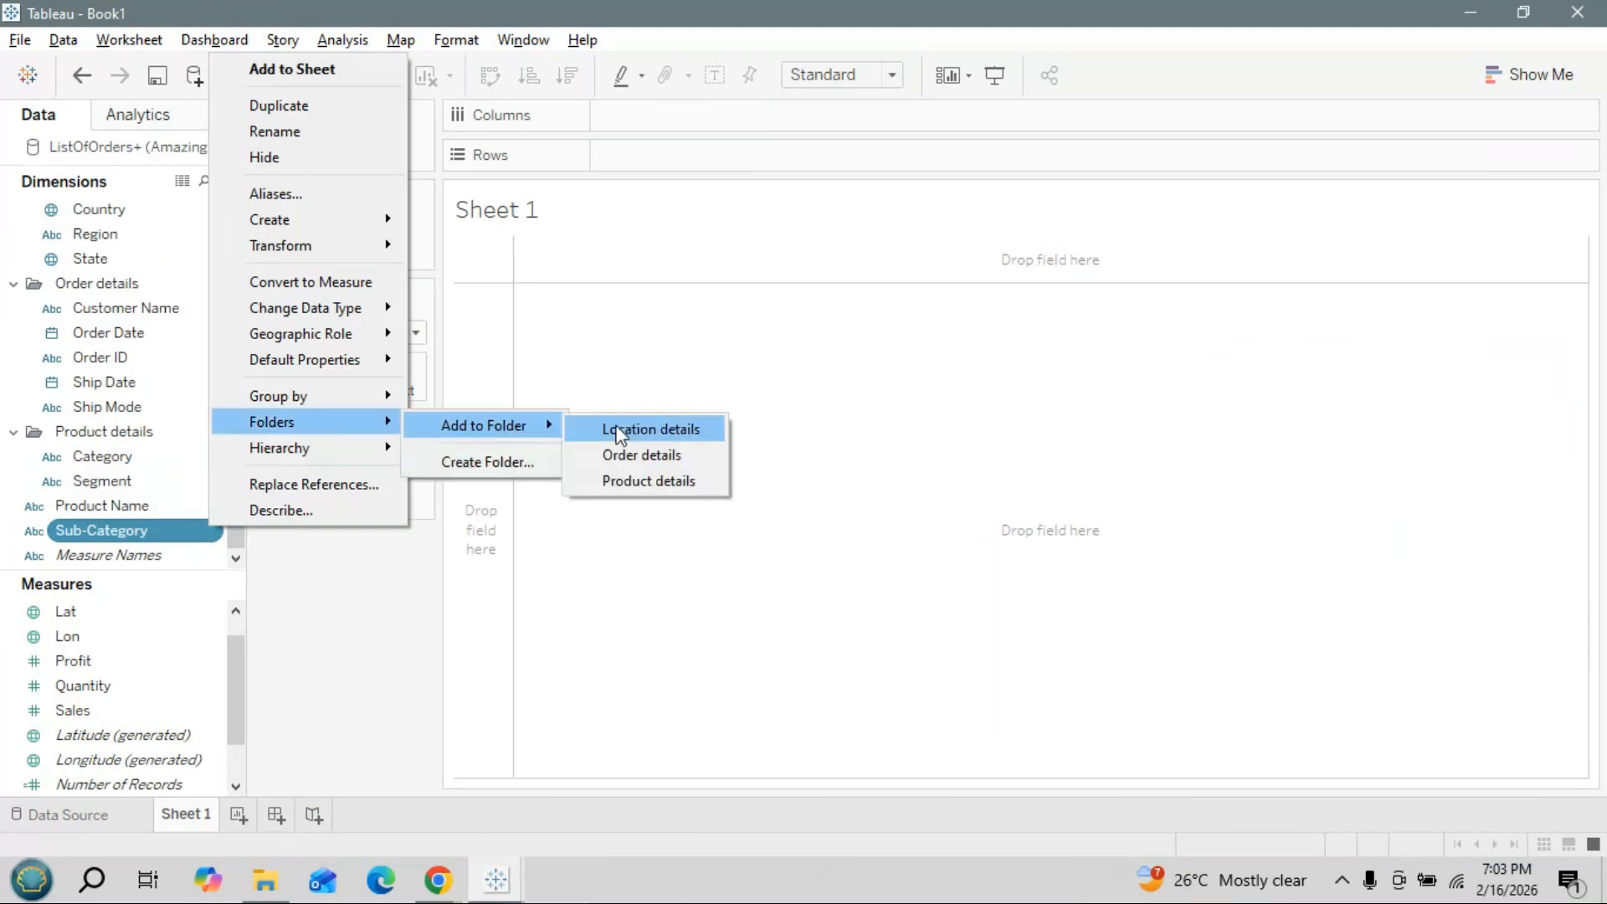
click(602, 487)
right_click(212, 531)
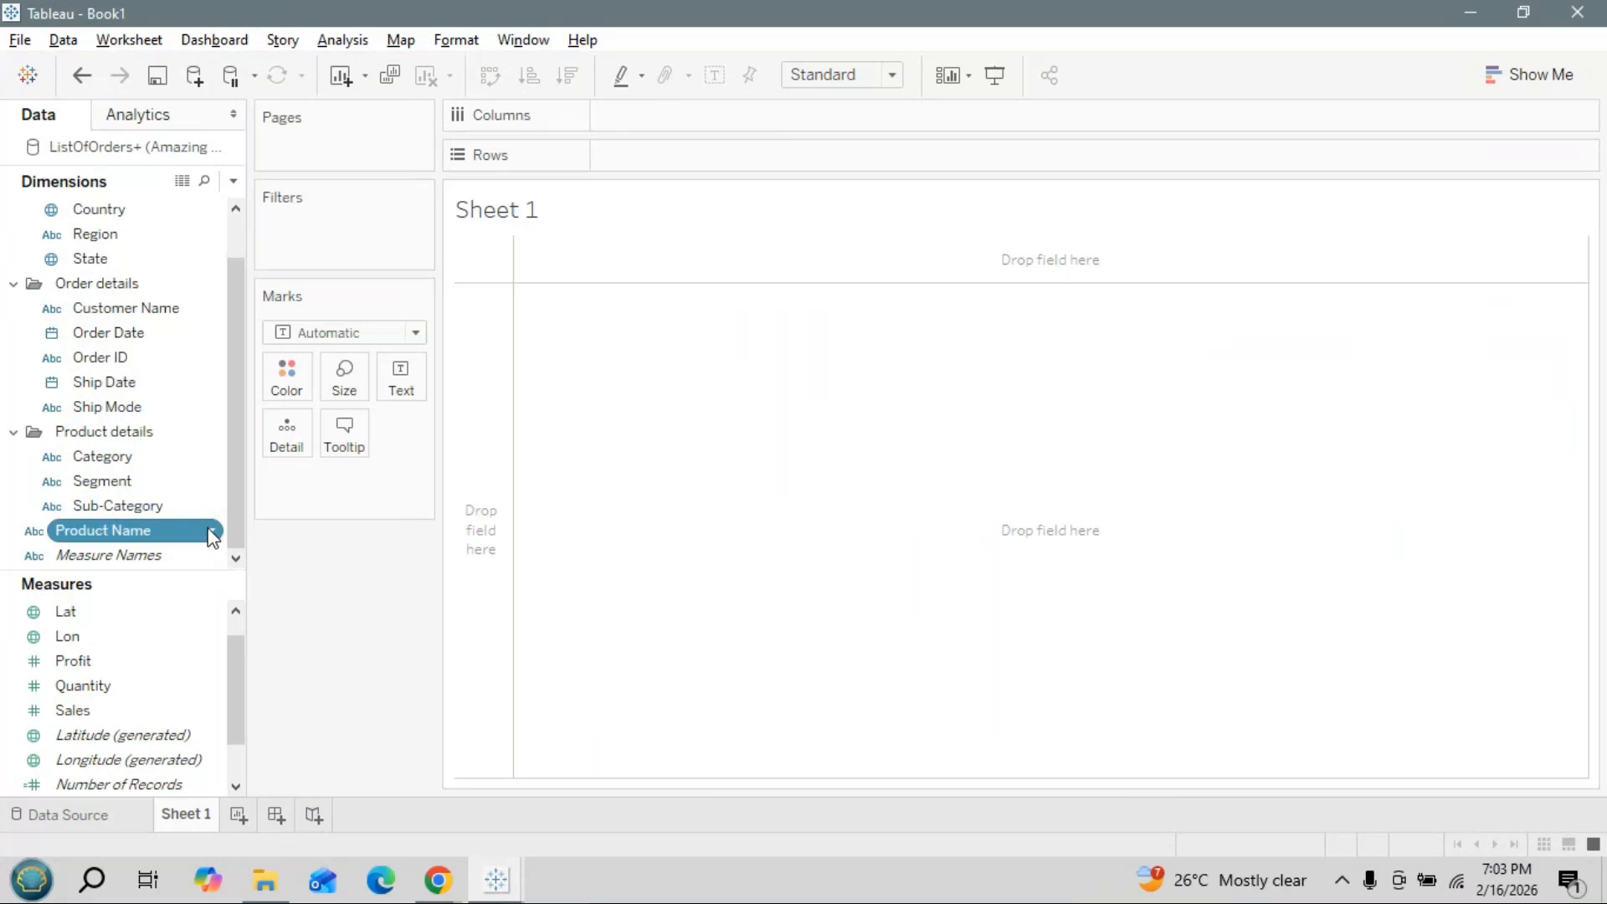
mouse_move(388, 421)
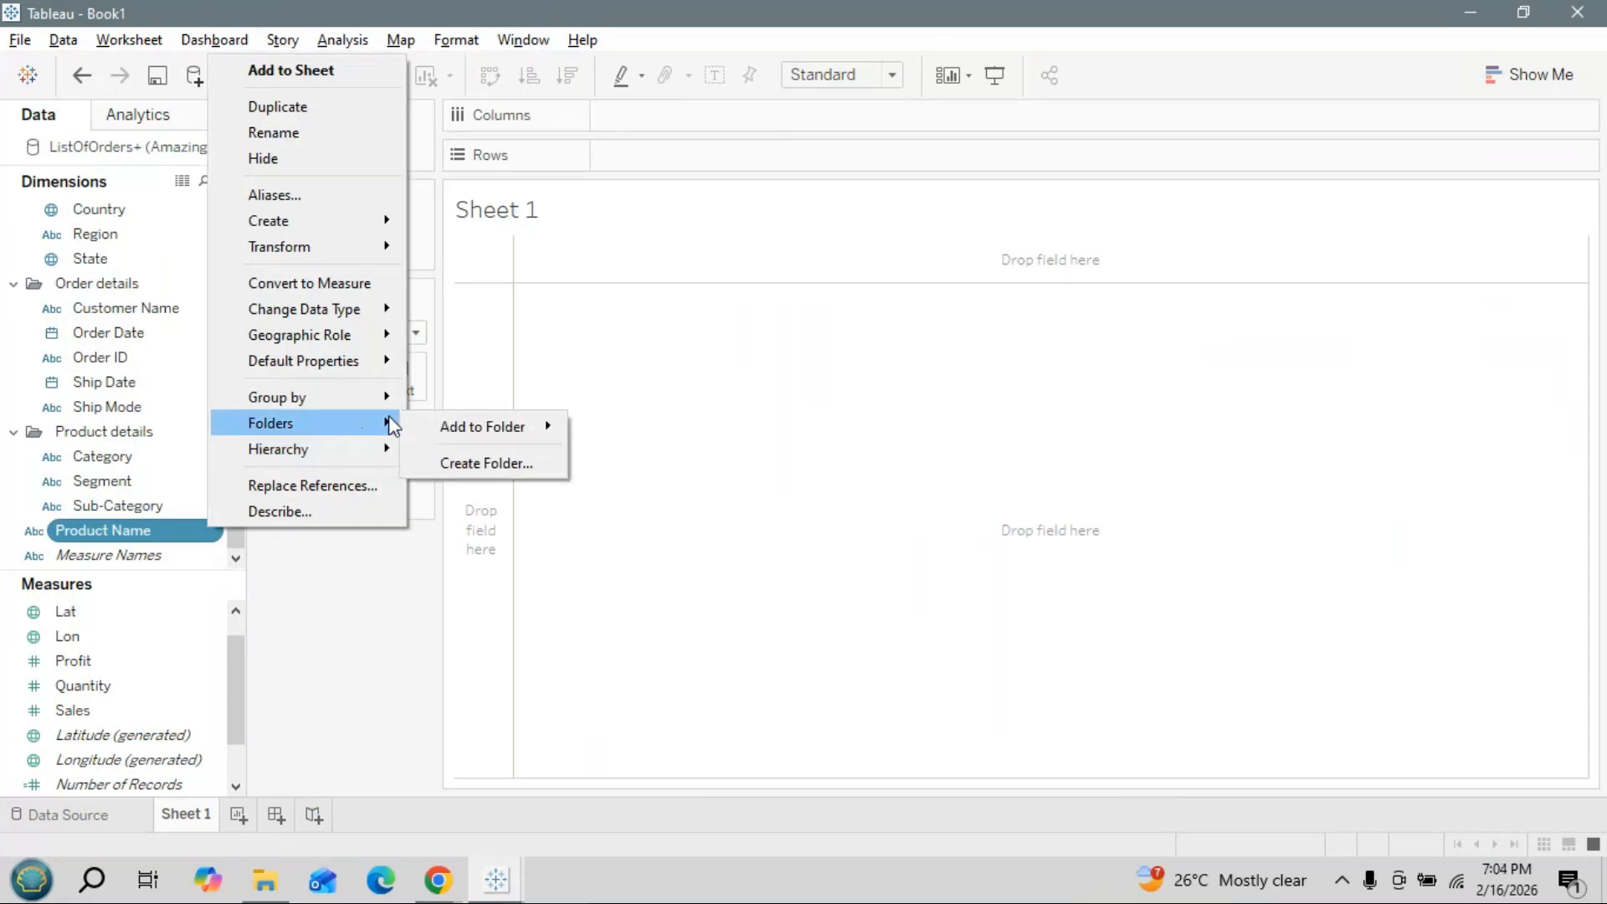
mouse_move(500, 432)
click(661, 481)
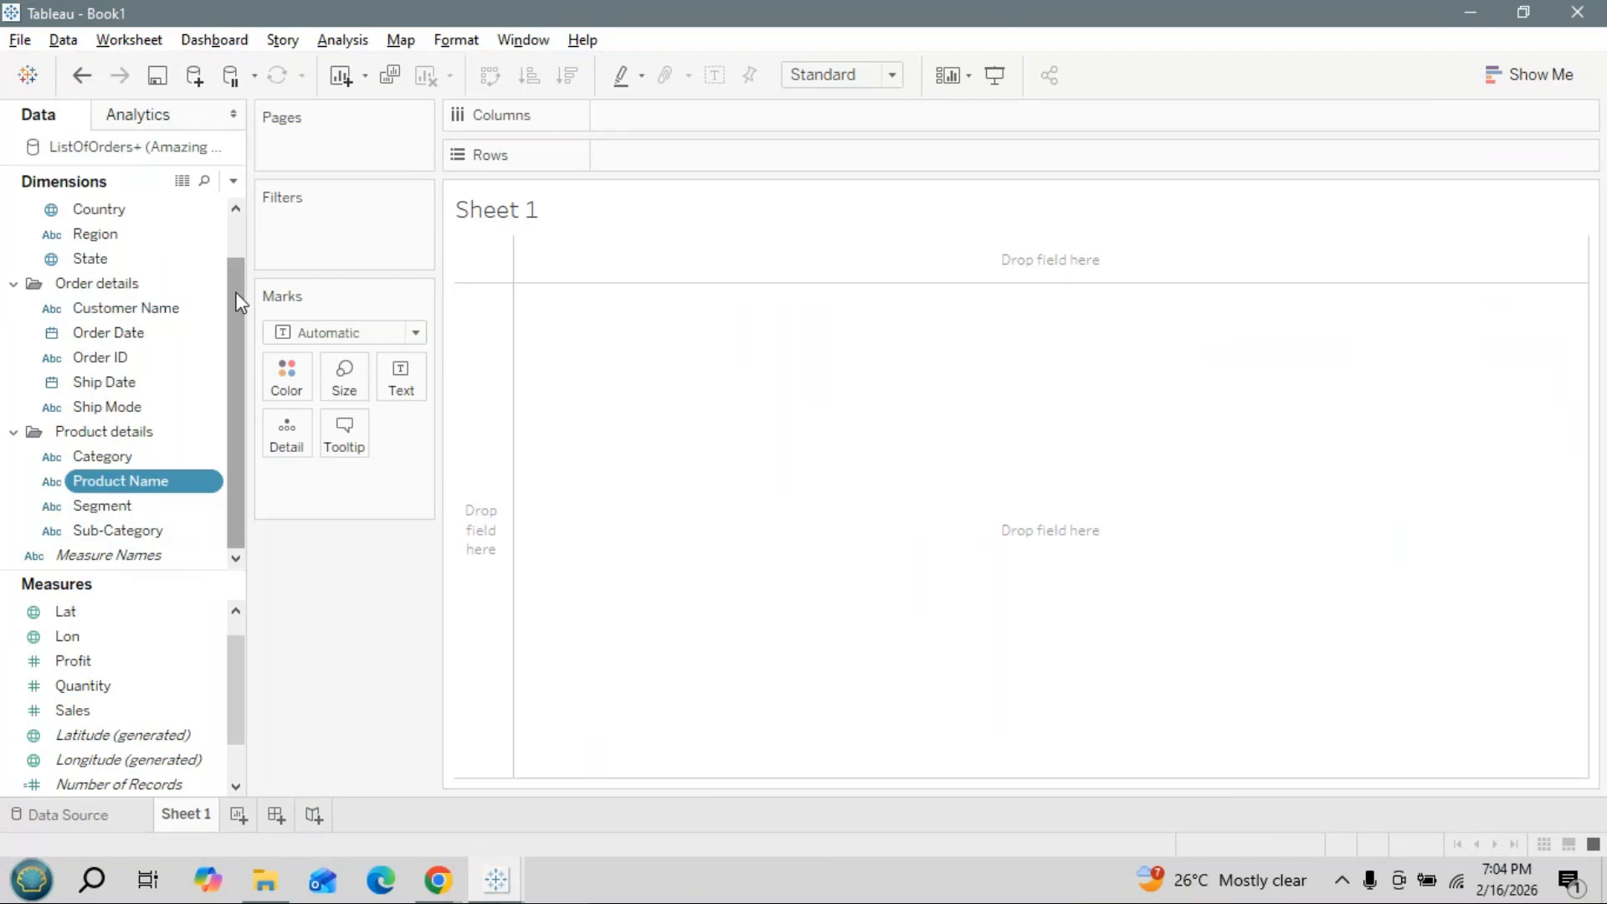
Collapse and re-expand the Location, Order and Product details folders to review how the dimensions are grouped
drag(237, 301, 232, 243)
click(12, 210)
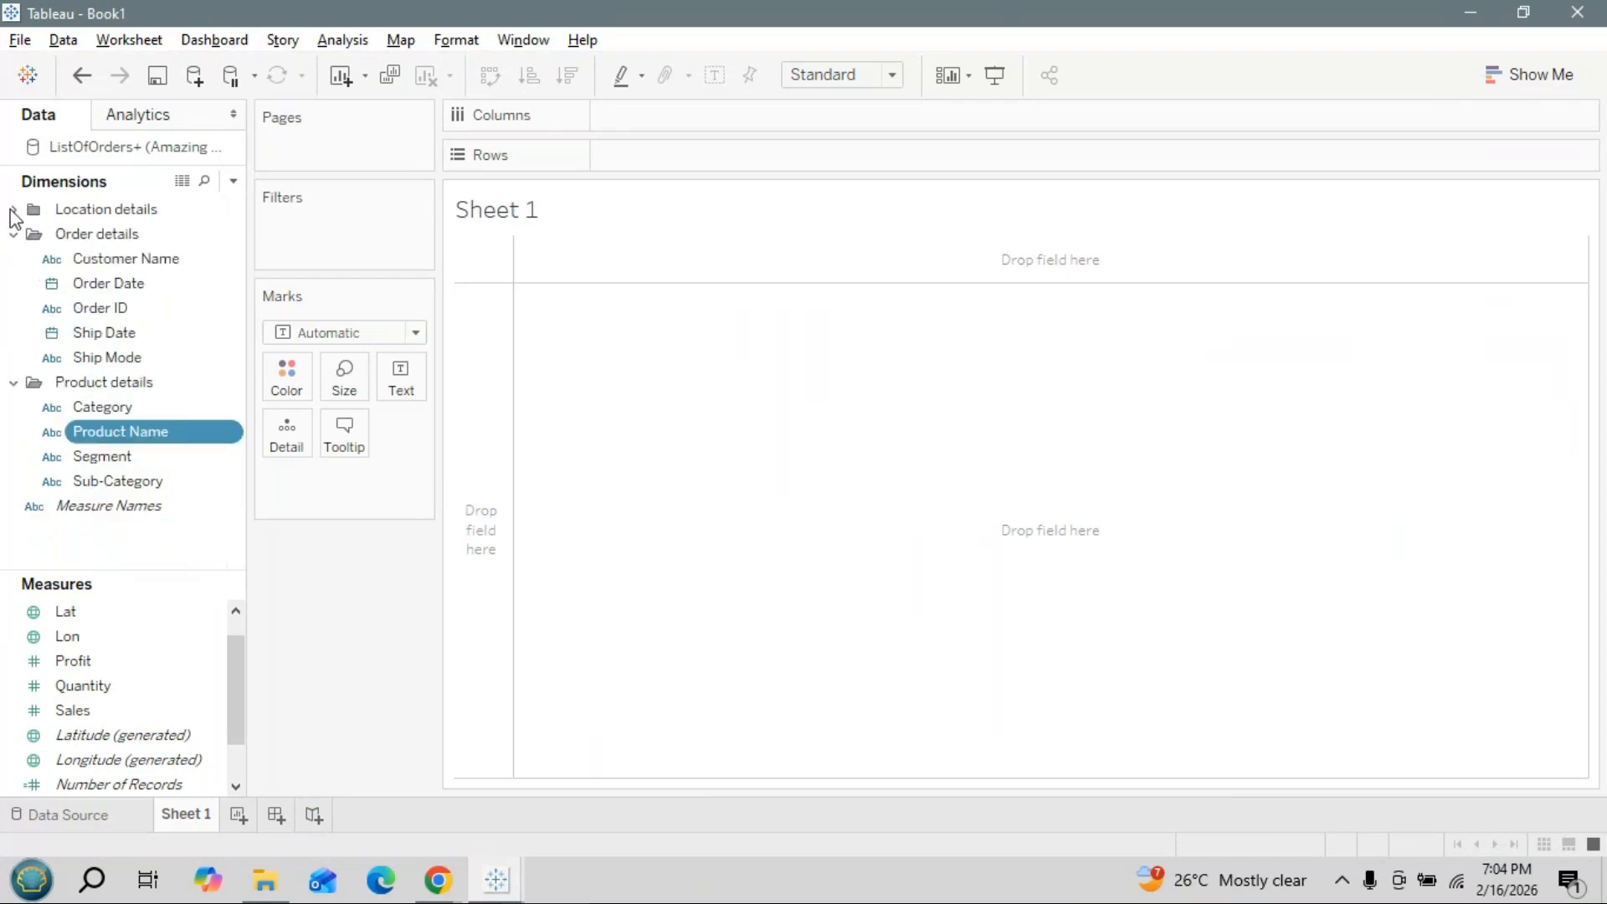
click(13, 234)
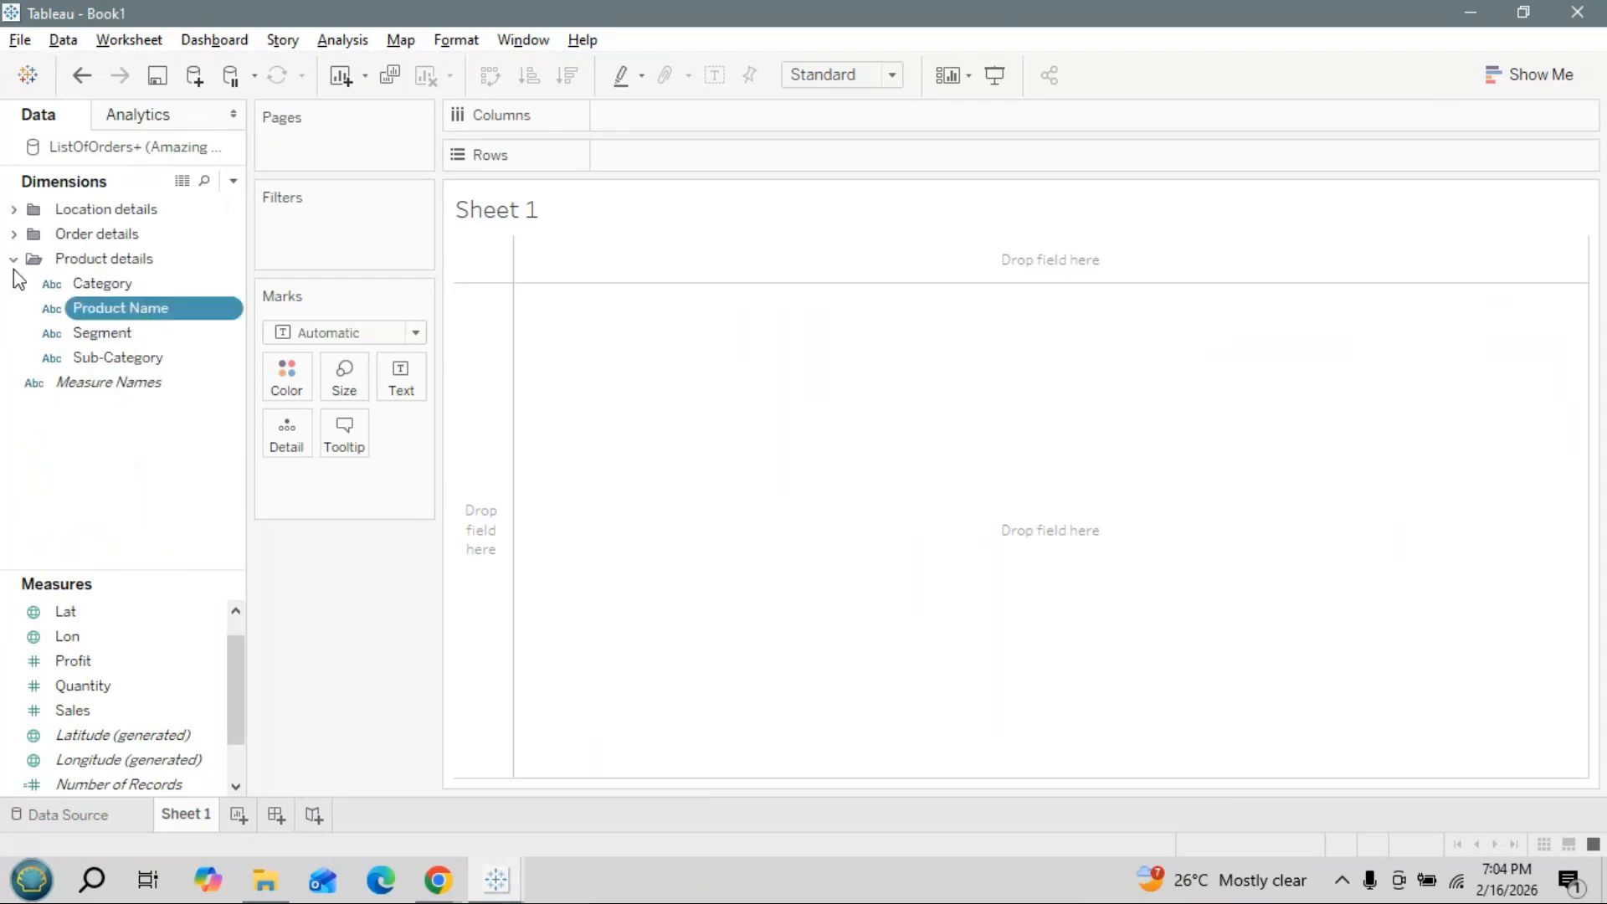
click(13, 260)
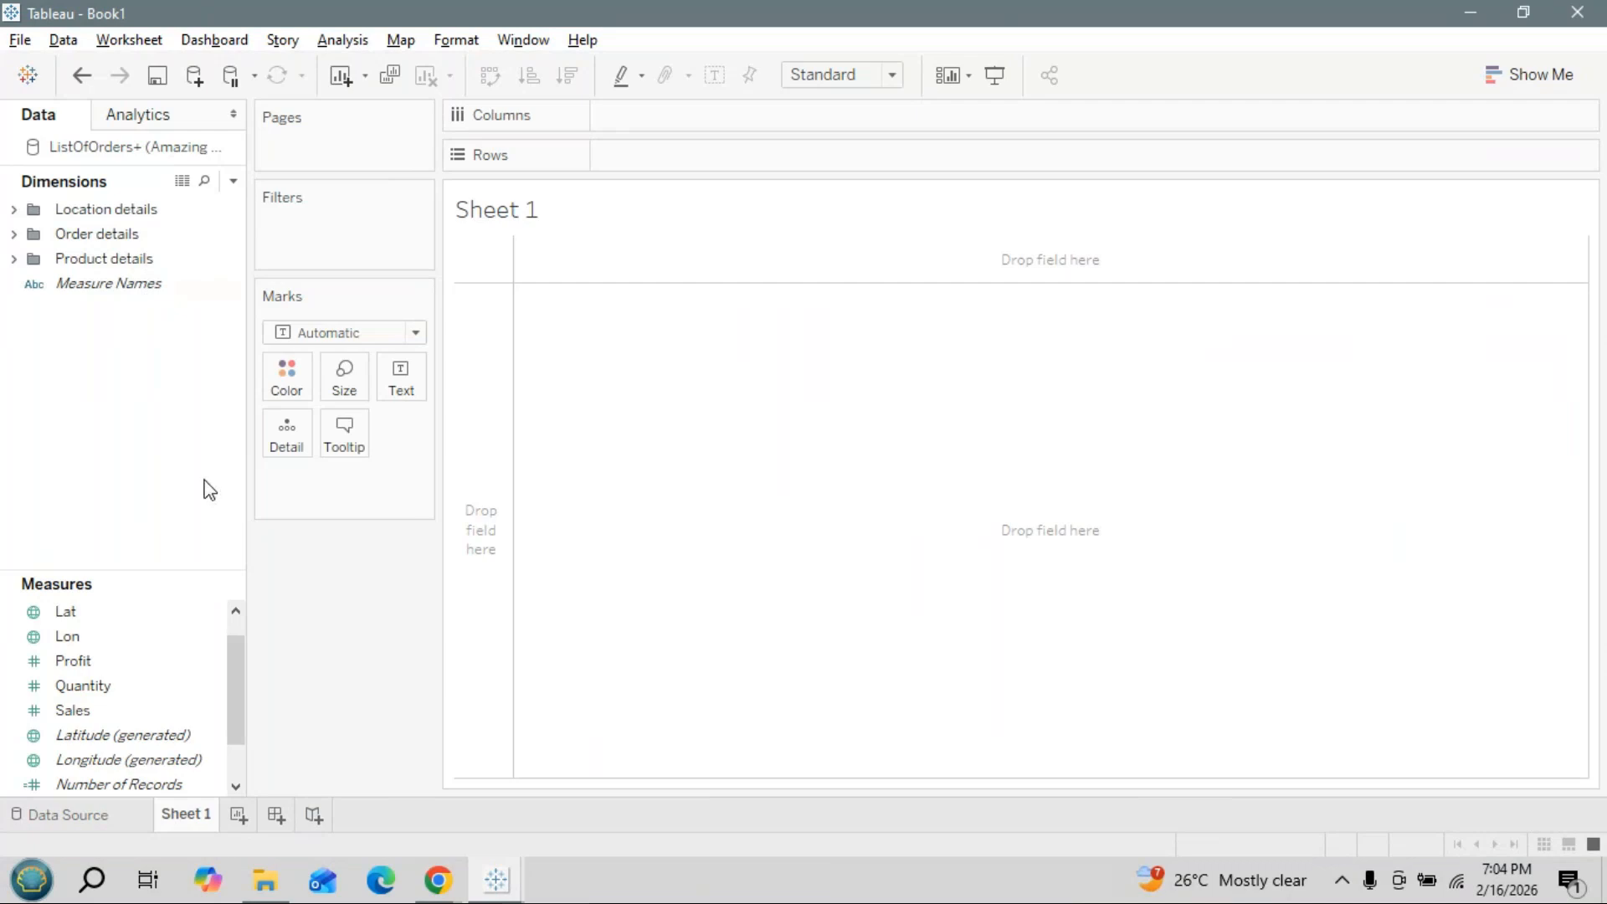
click(13, 210)
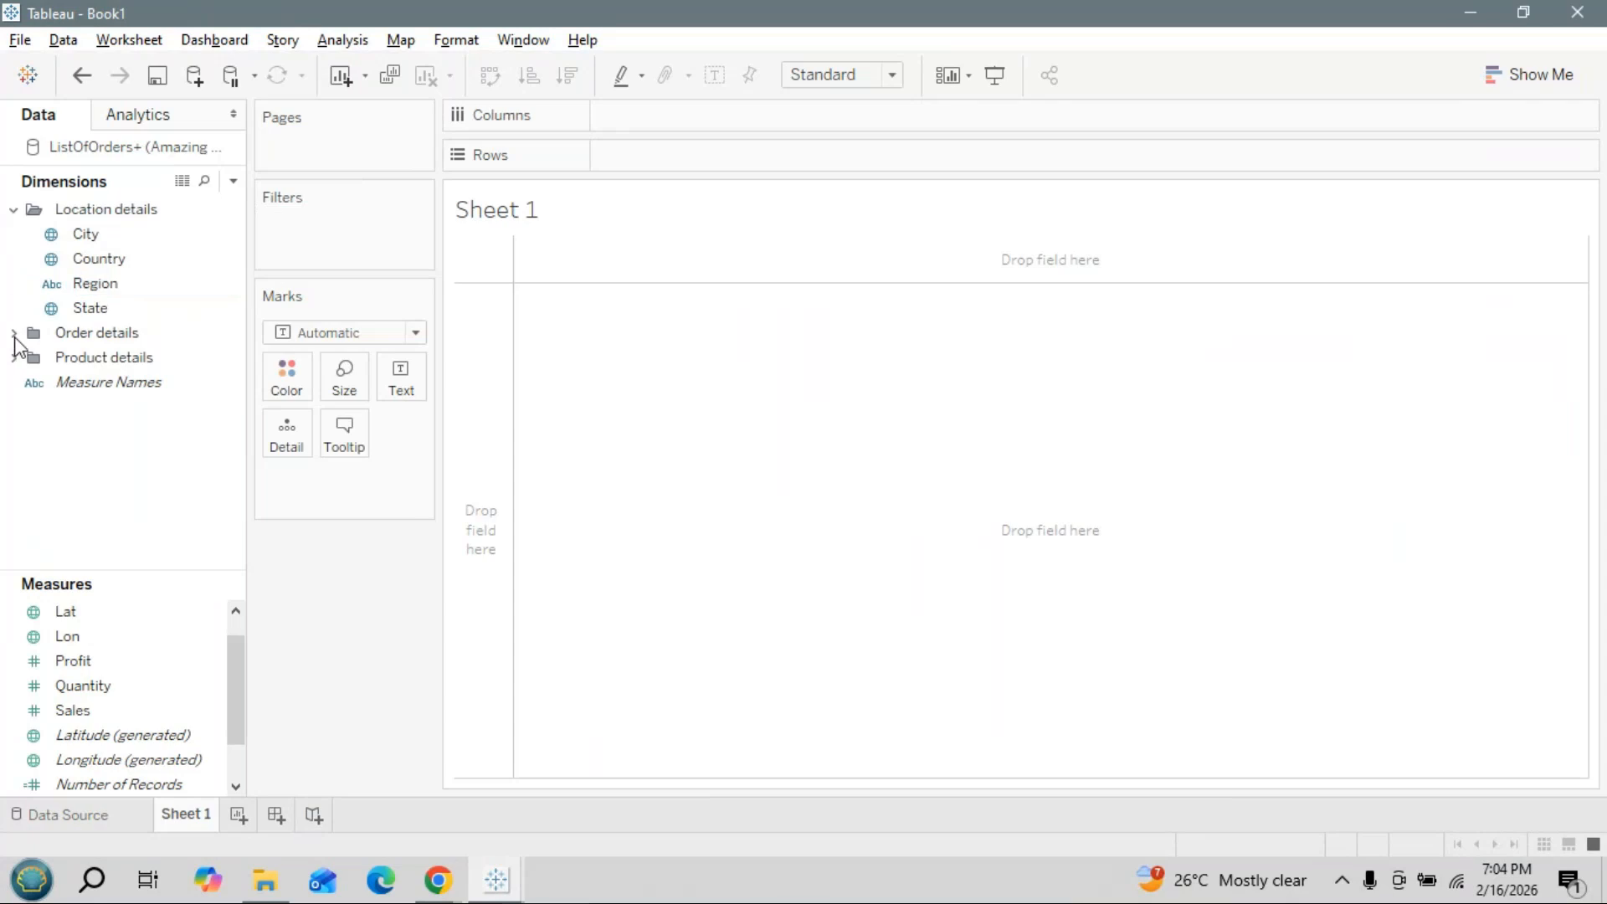
click(13, 334)
click(14, 482)
click(120, 529)
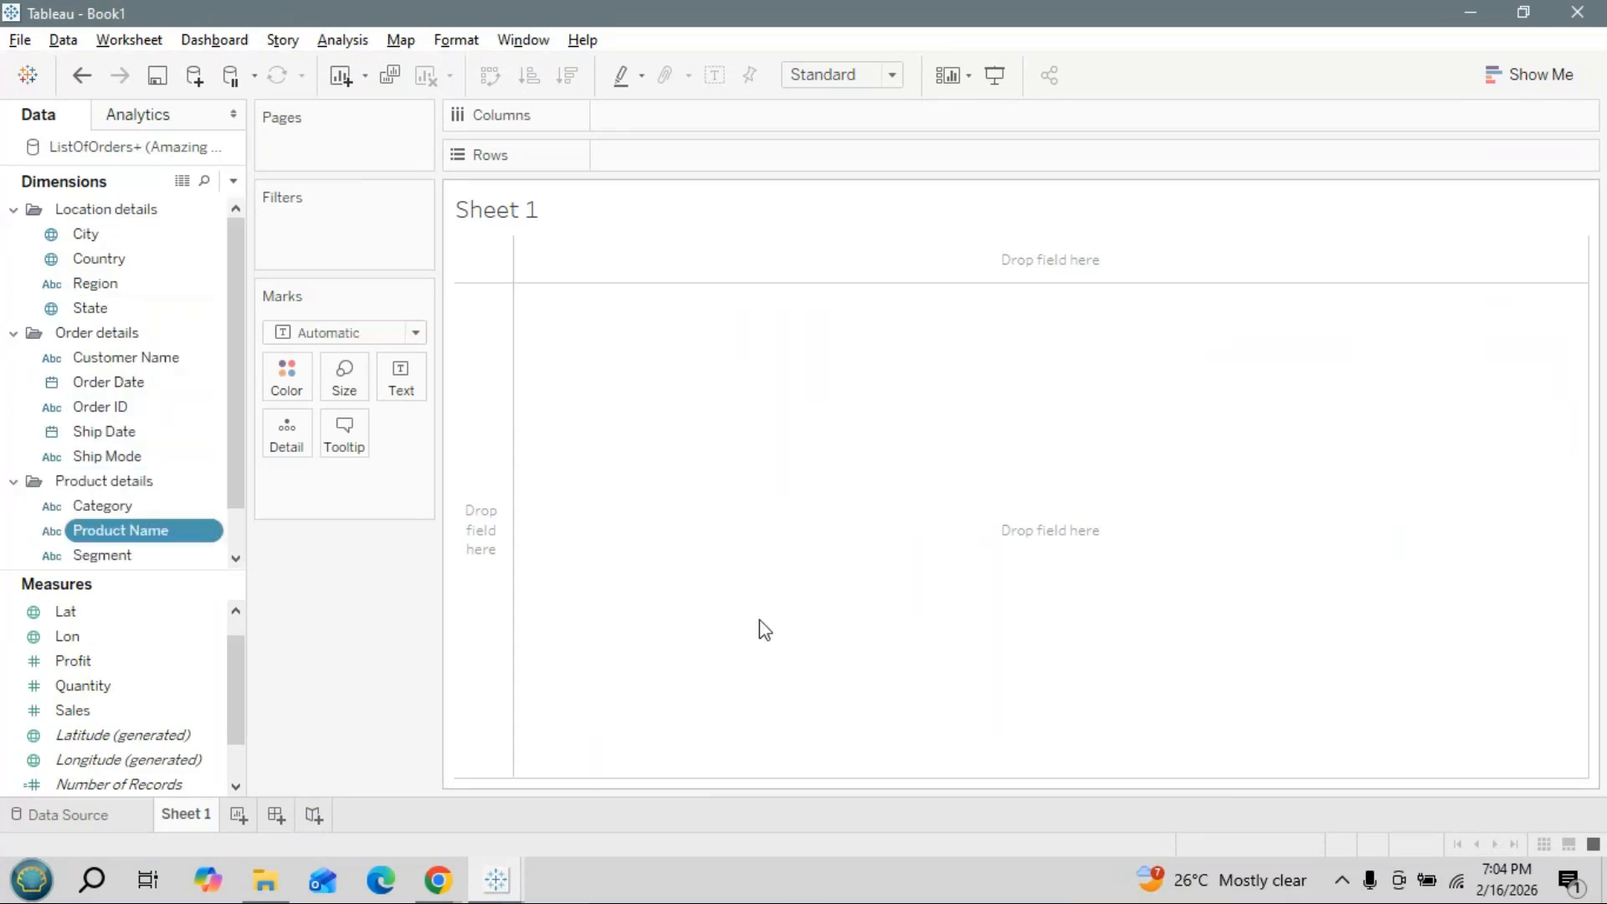
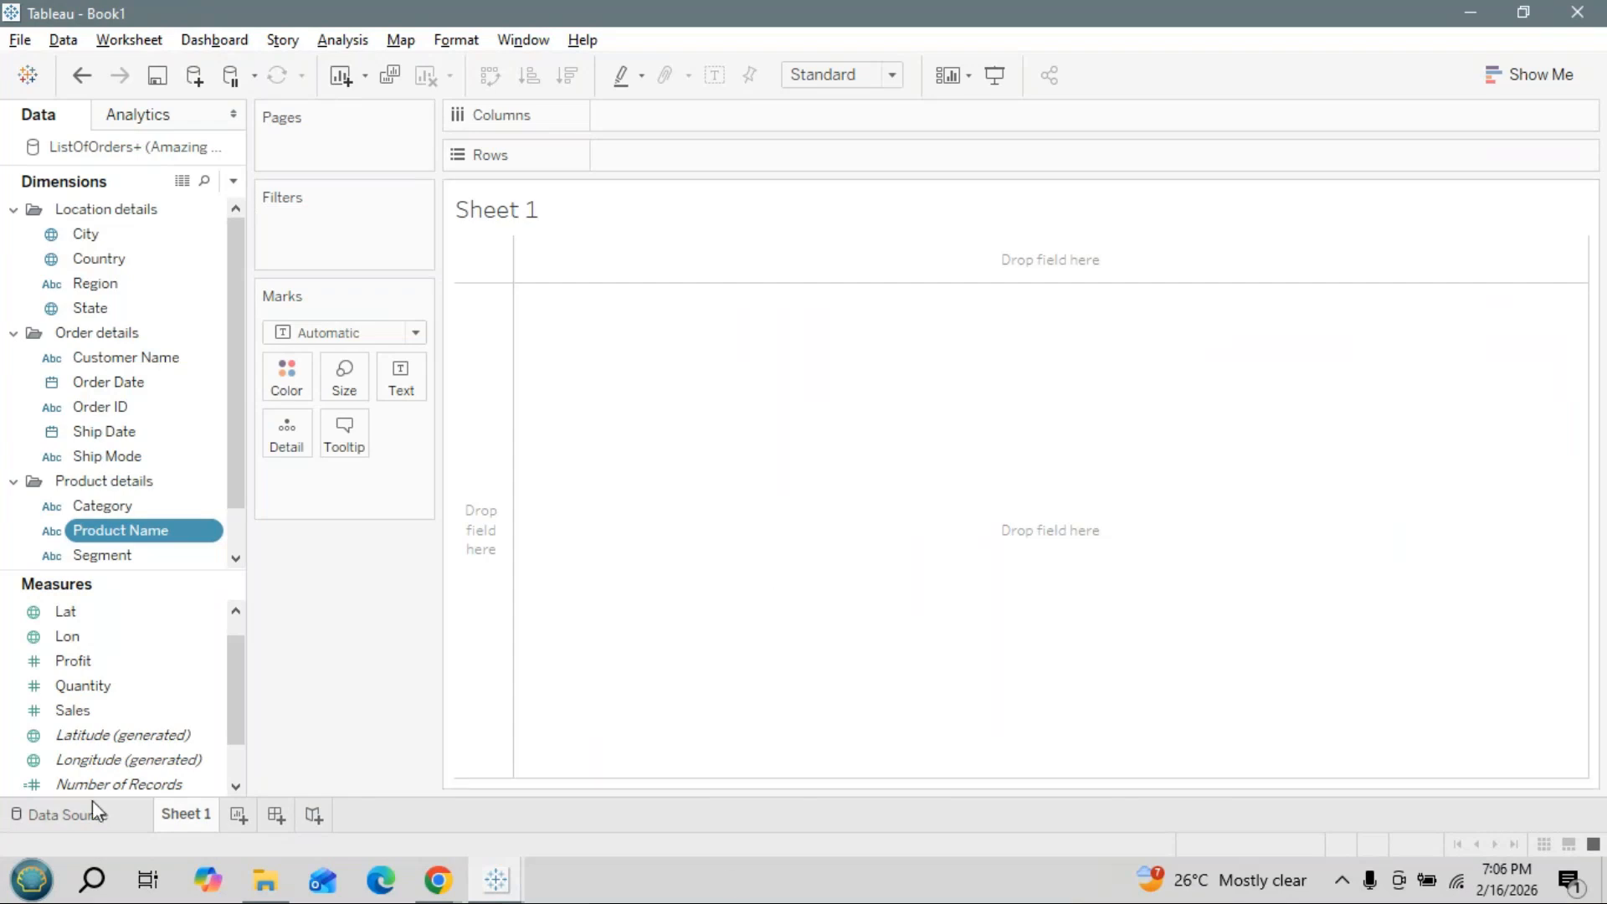
mouse_move(496, 879)
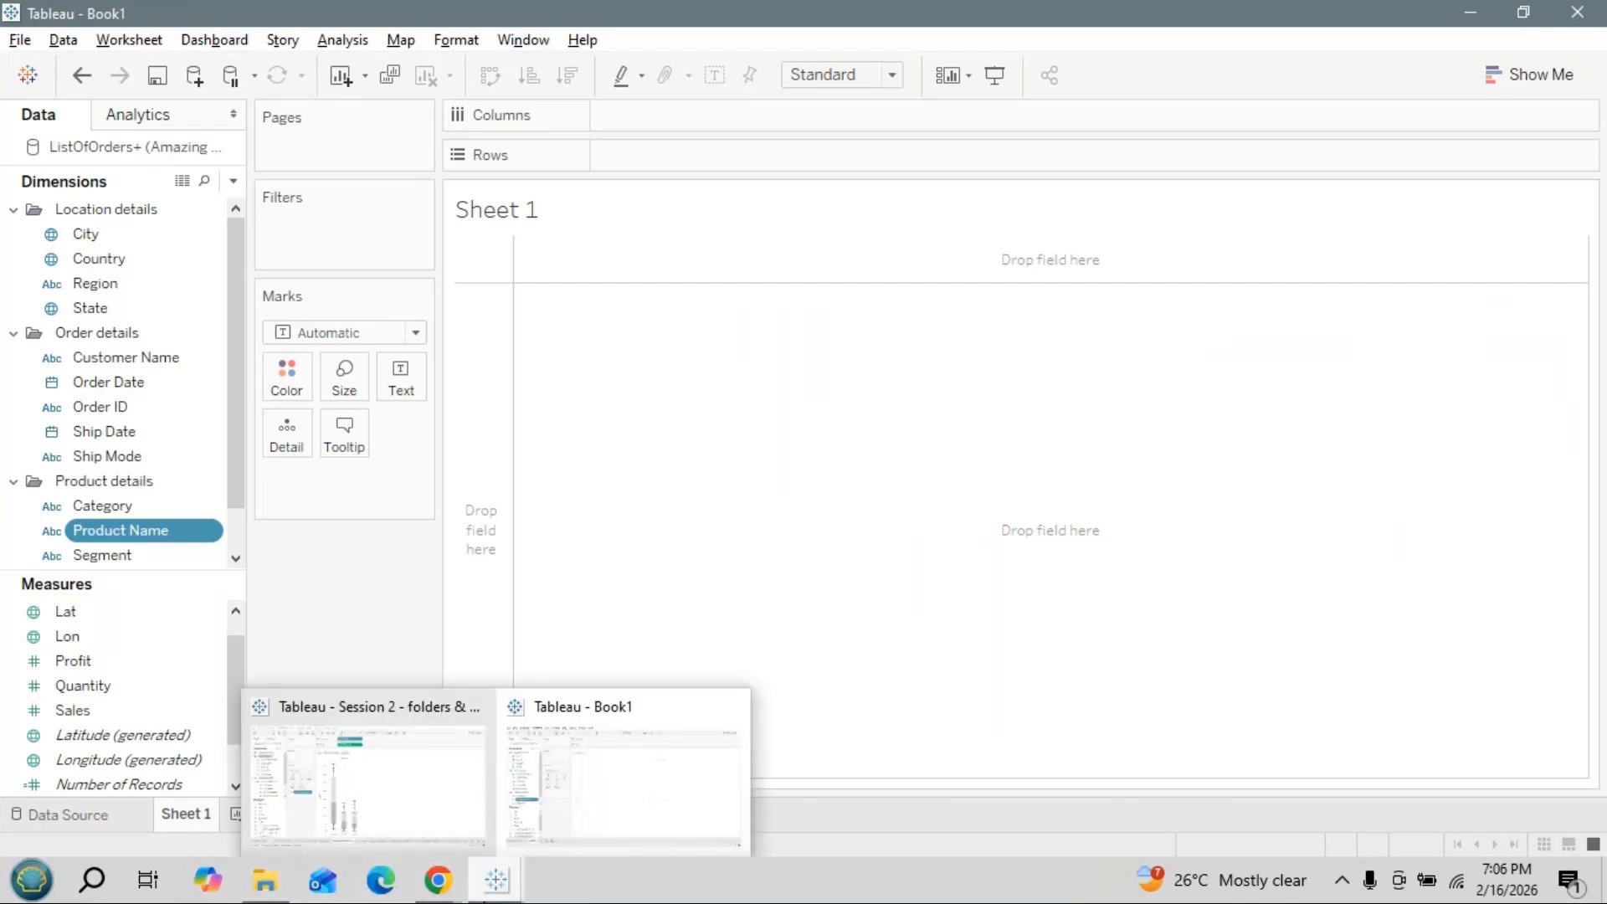
mouse_move(441, 884)
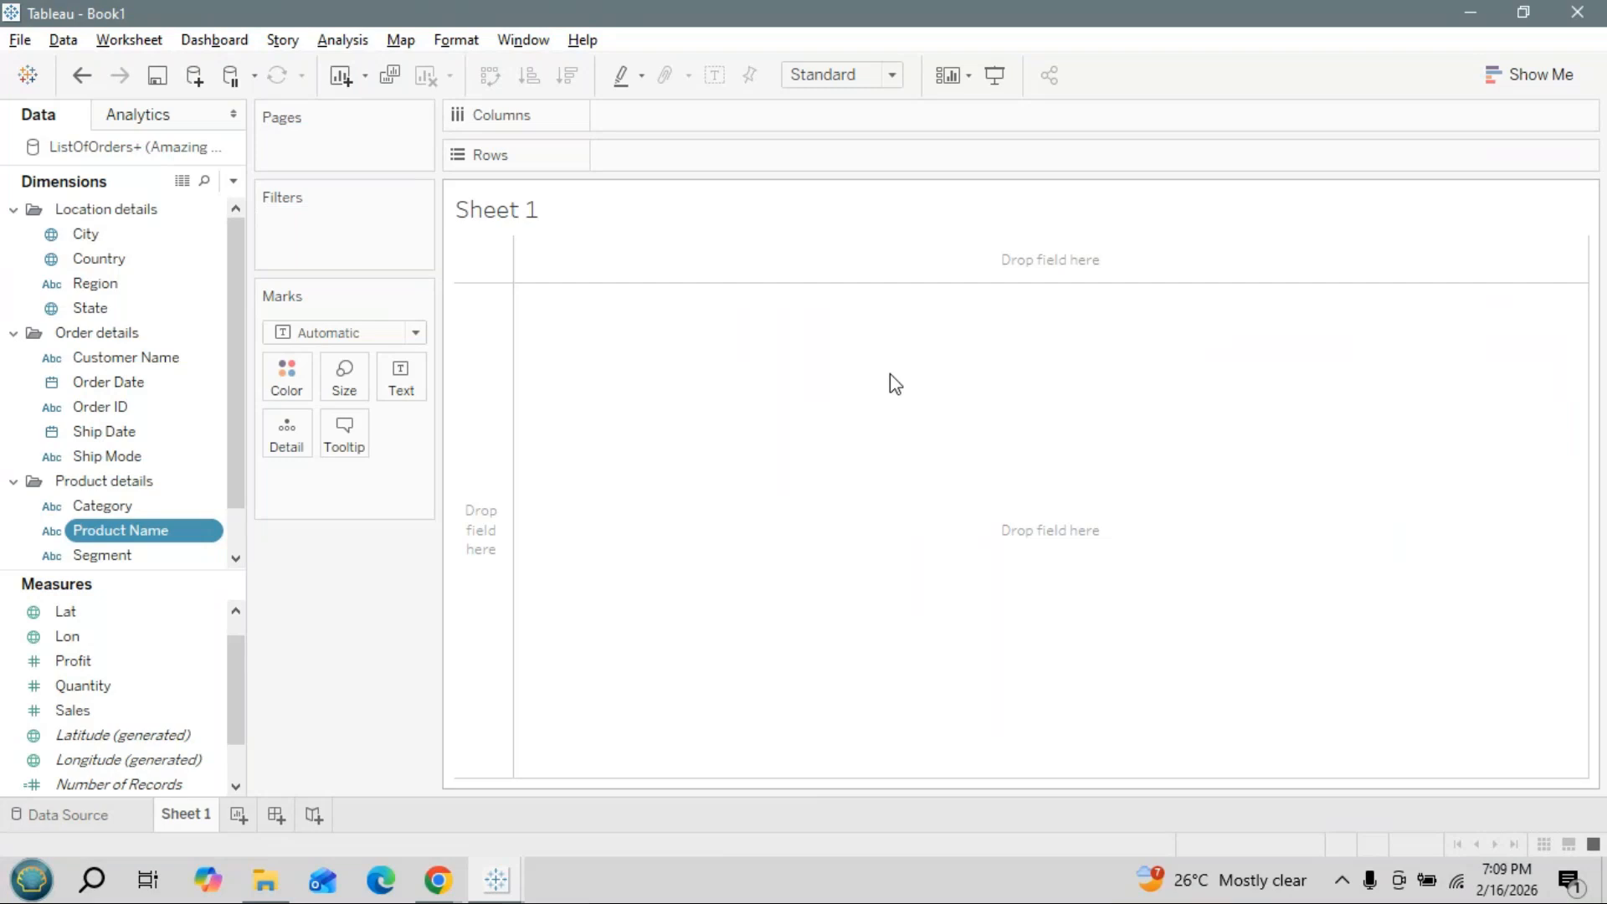
click(438, 879)
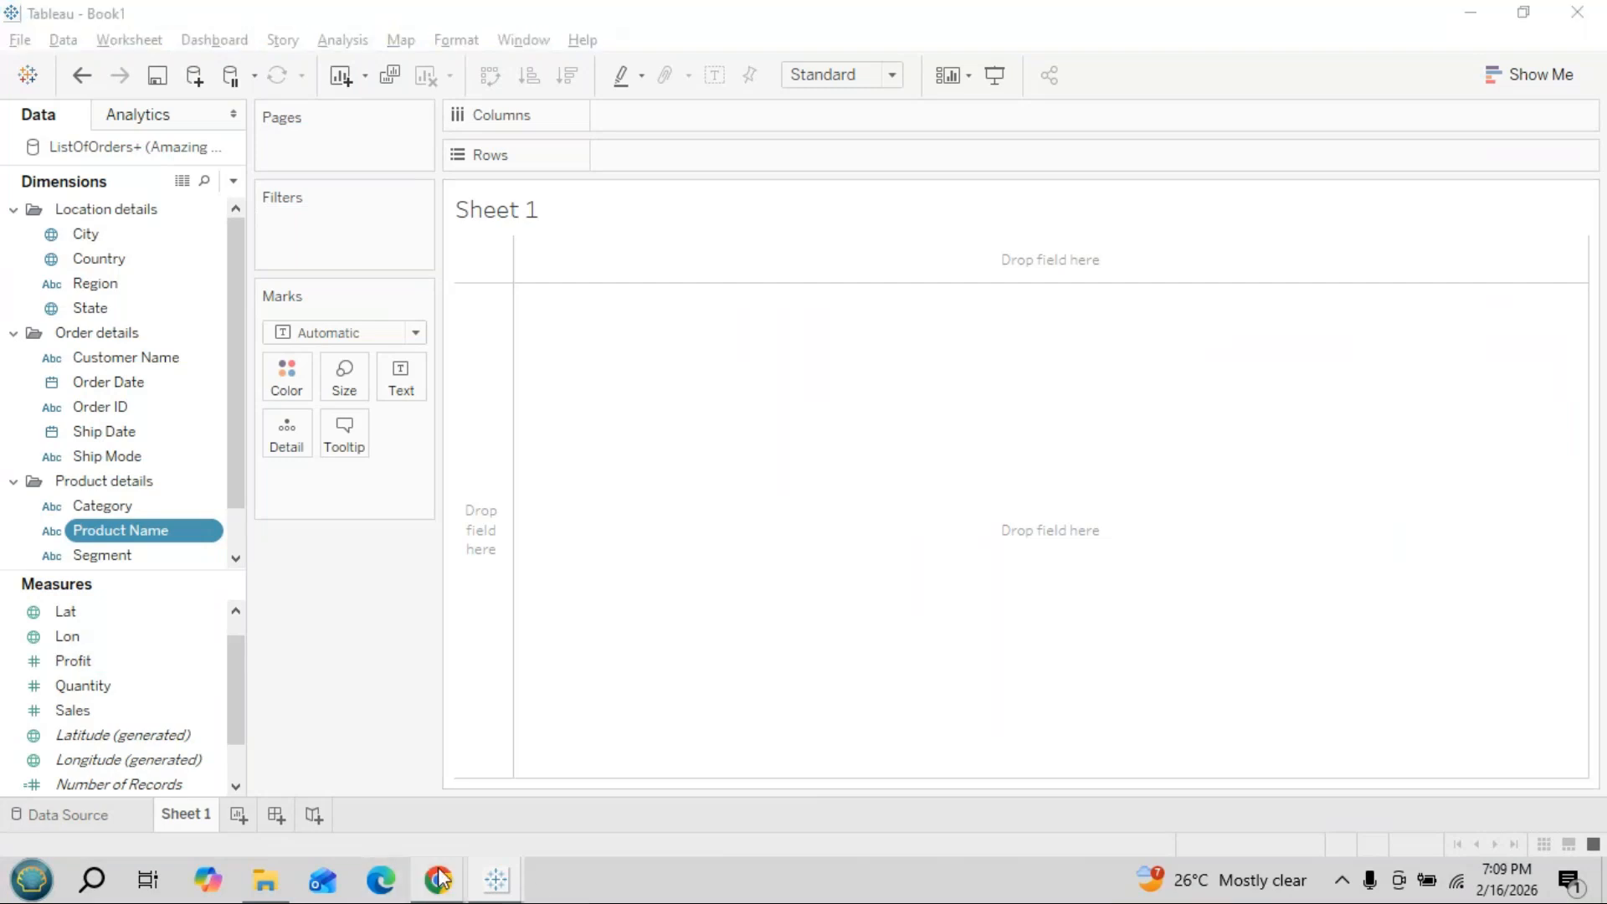
click(482, 716)
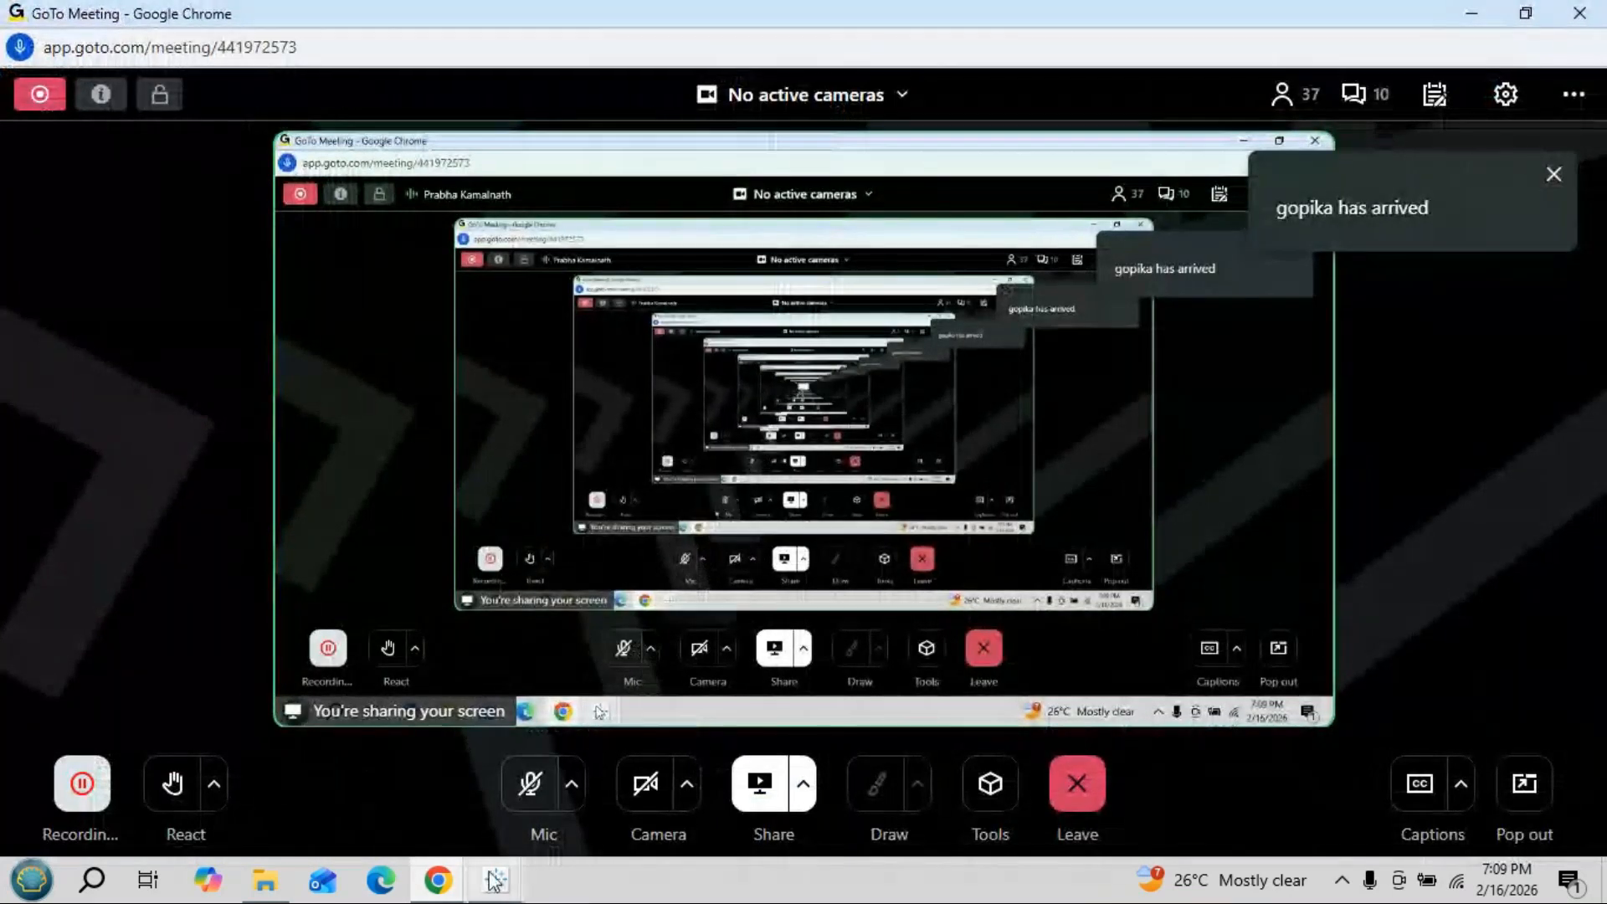
mouse_move(495, 879)
click(567, 711)
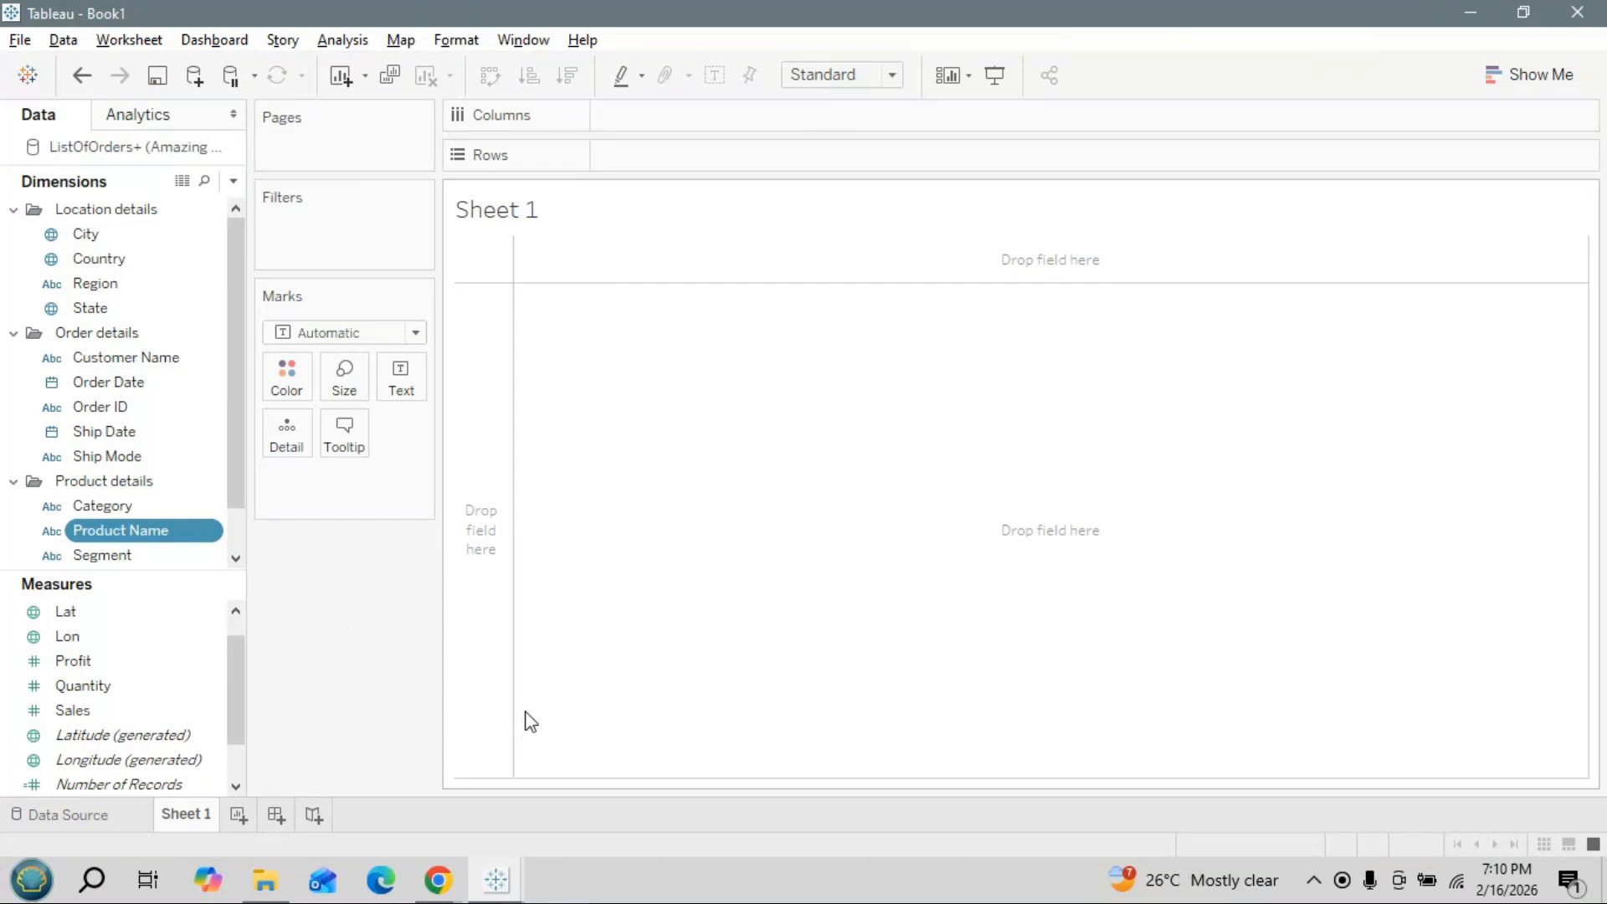
Switch to the GoTo Meeting window, turn on the microphone and return to the new Tableau workbook
mouse_move(438, 880)
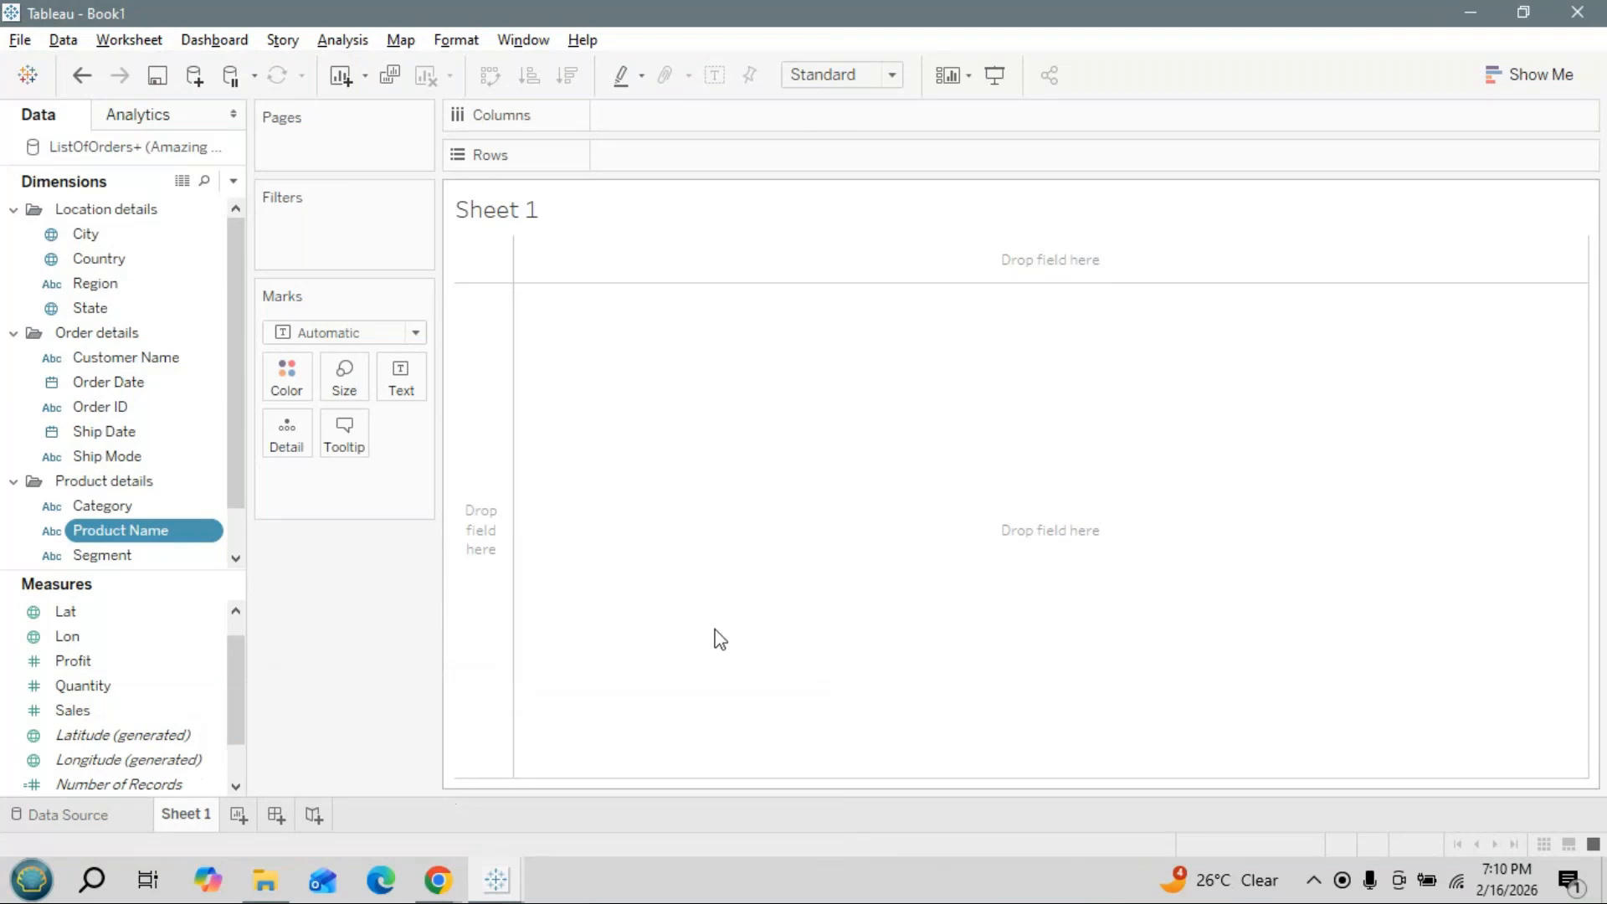
click(437, 879)
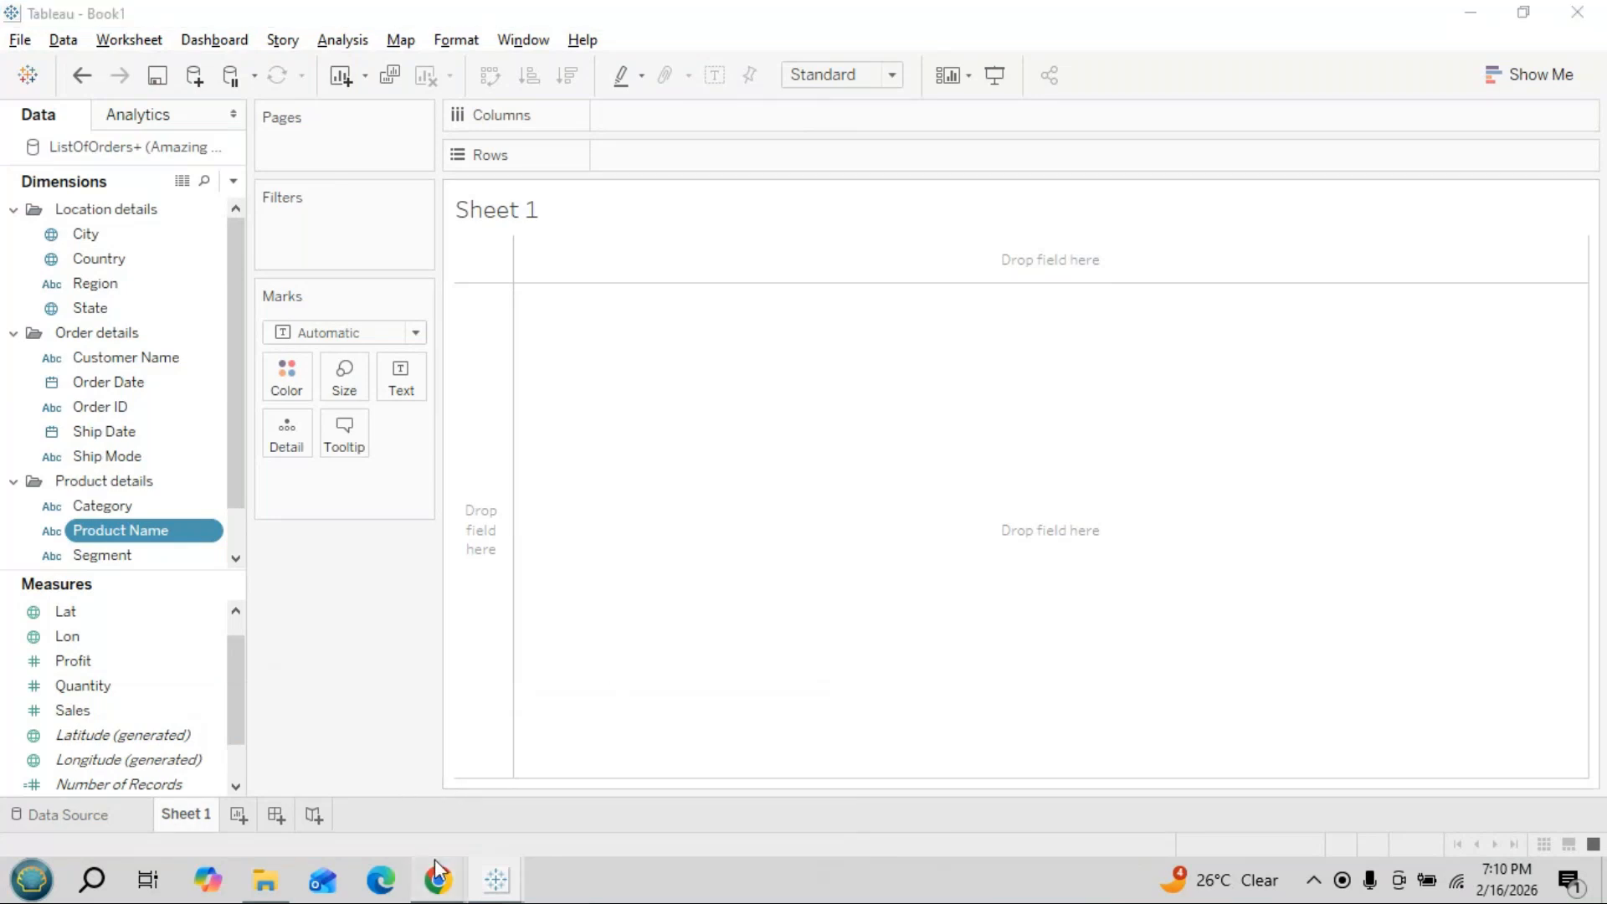
click(455, 709)
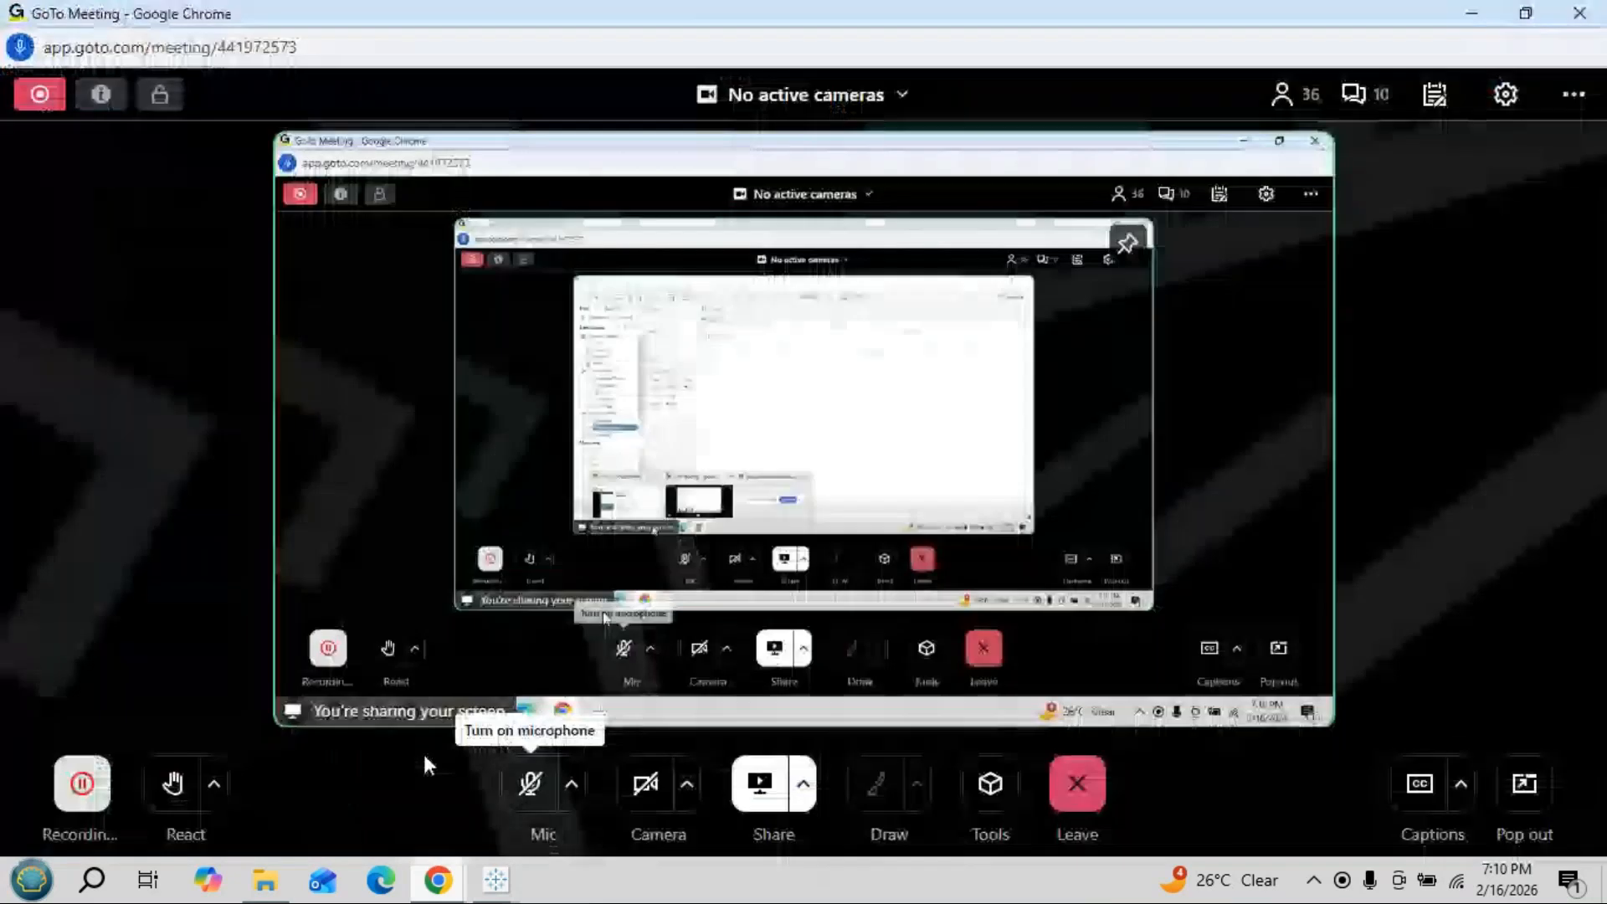
click(532, 778)
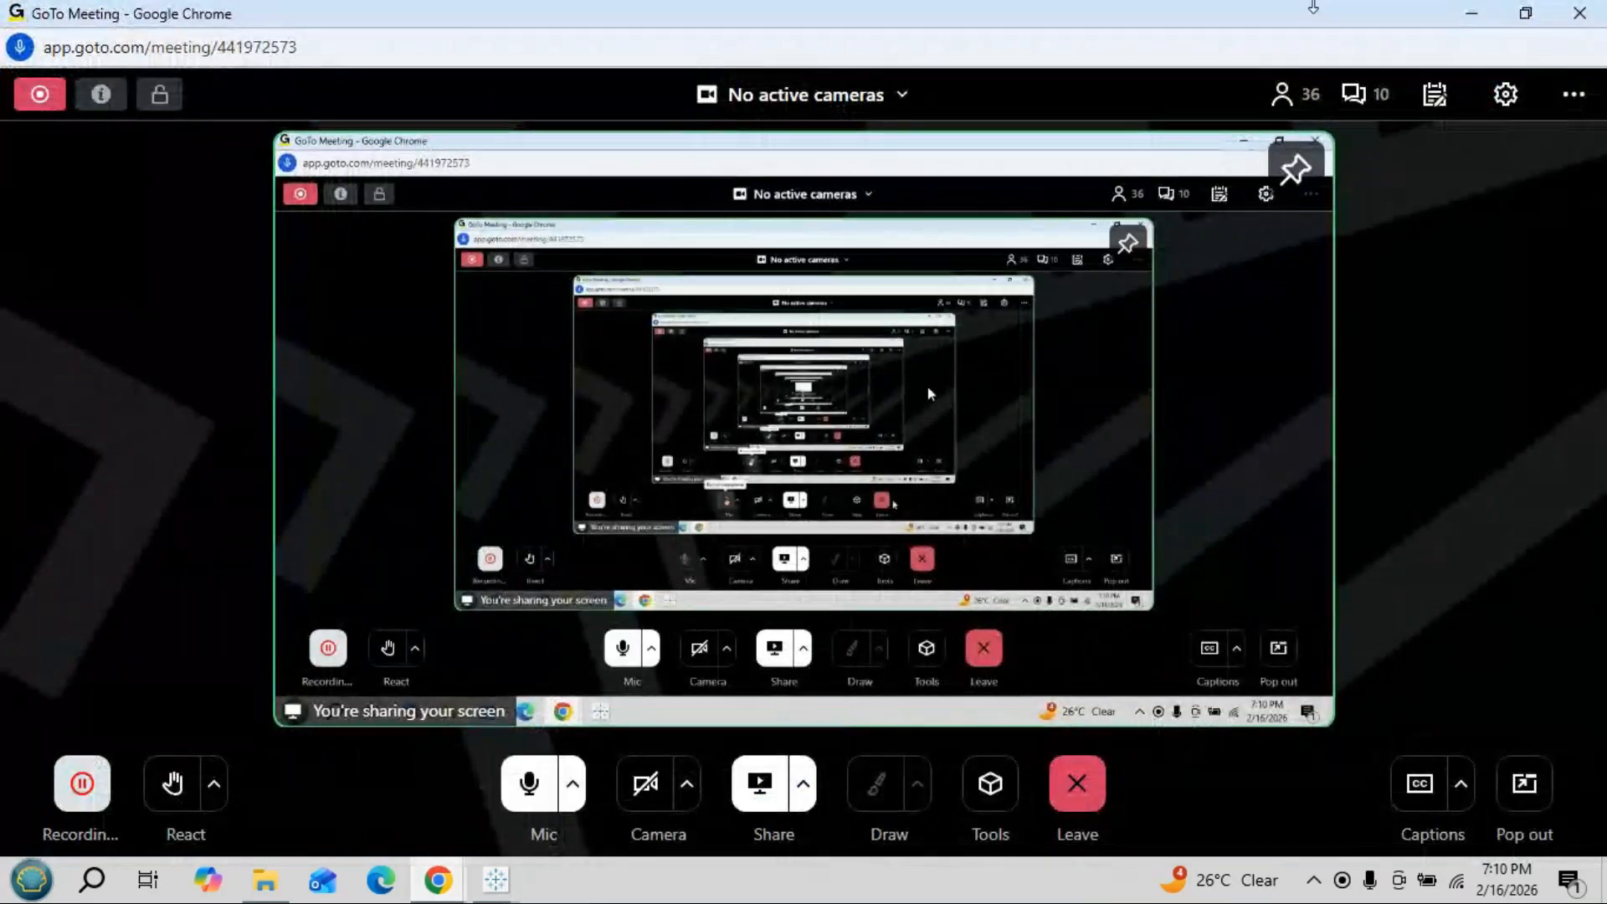
click(1470, 14)
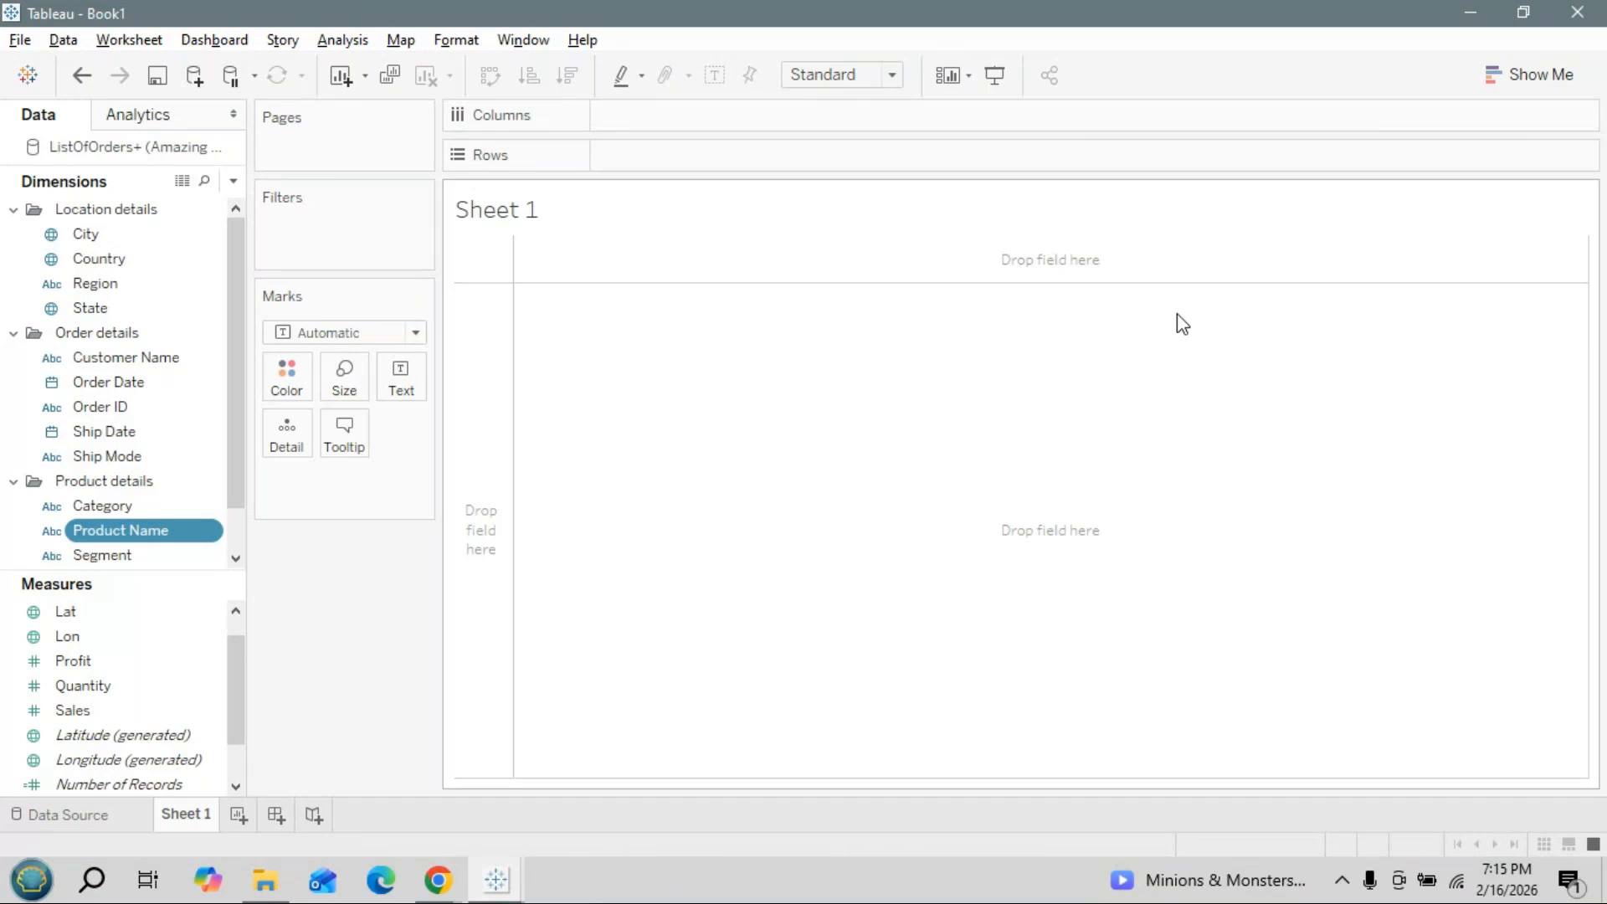
right_click(1010, 563)
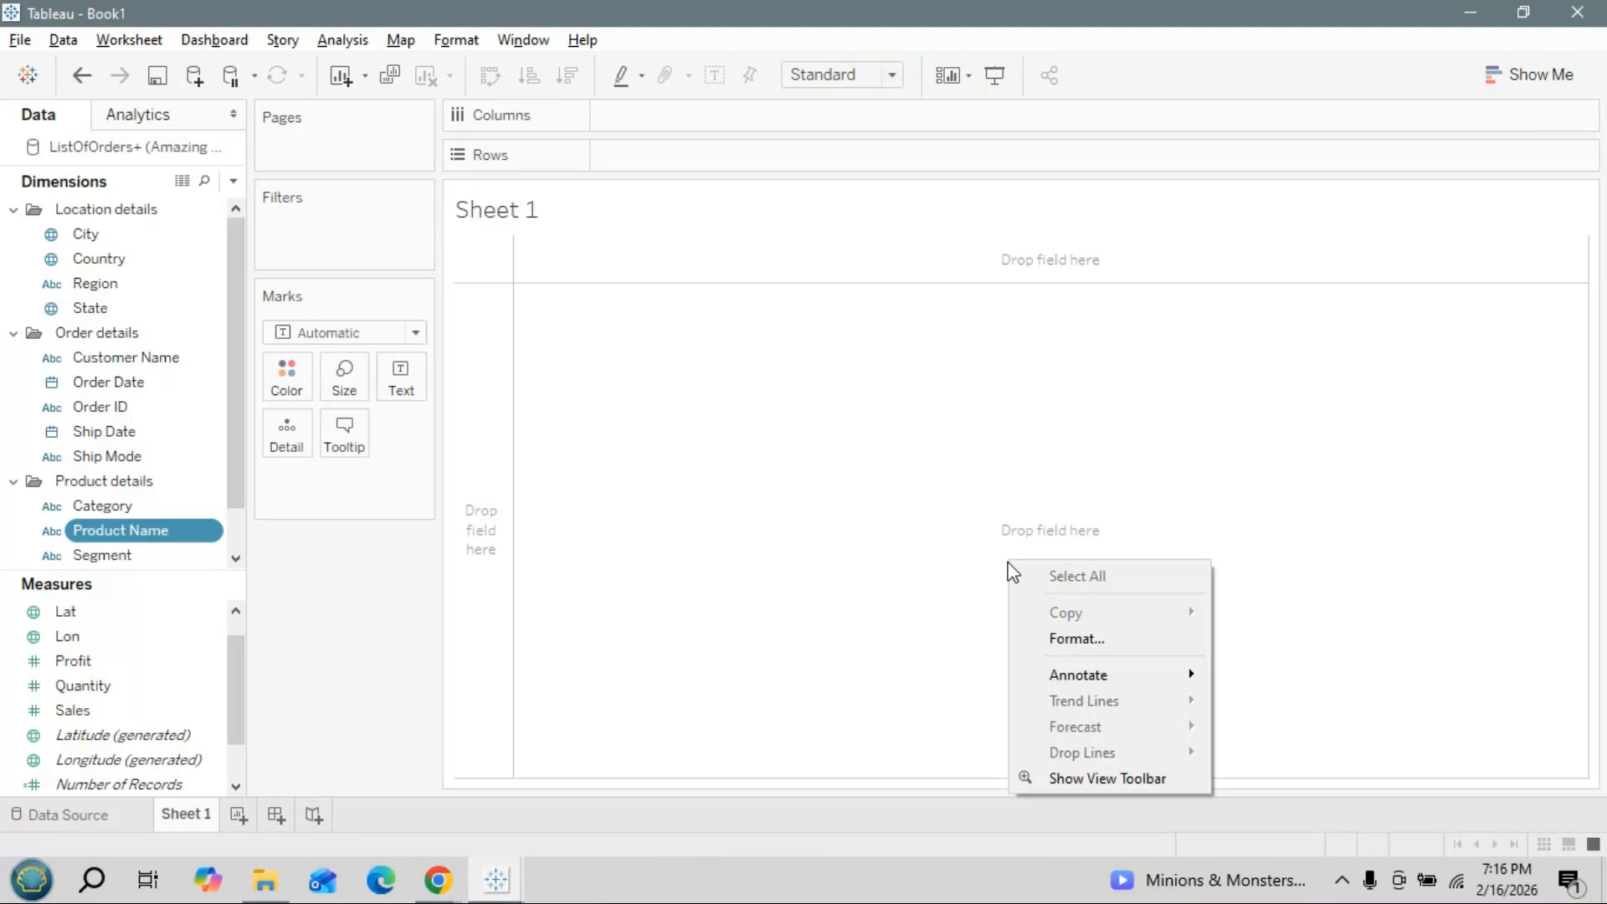
click(1100, 428)
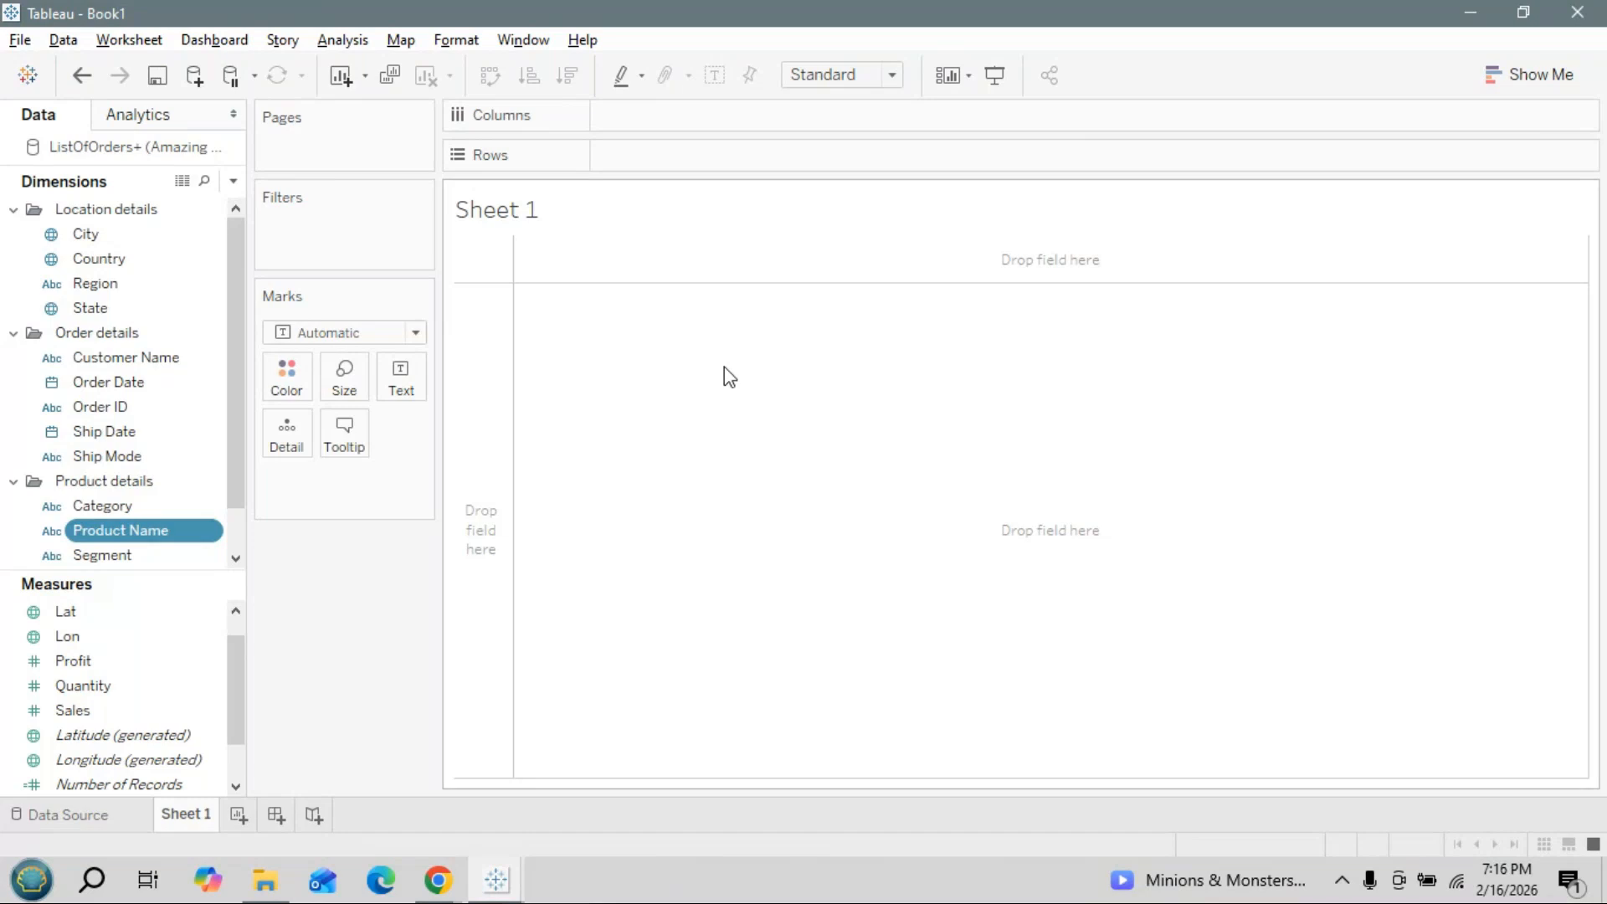
key(alt+Tab)
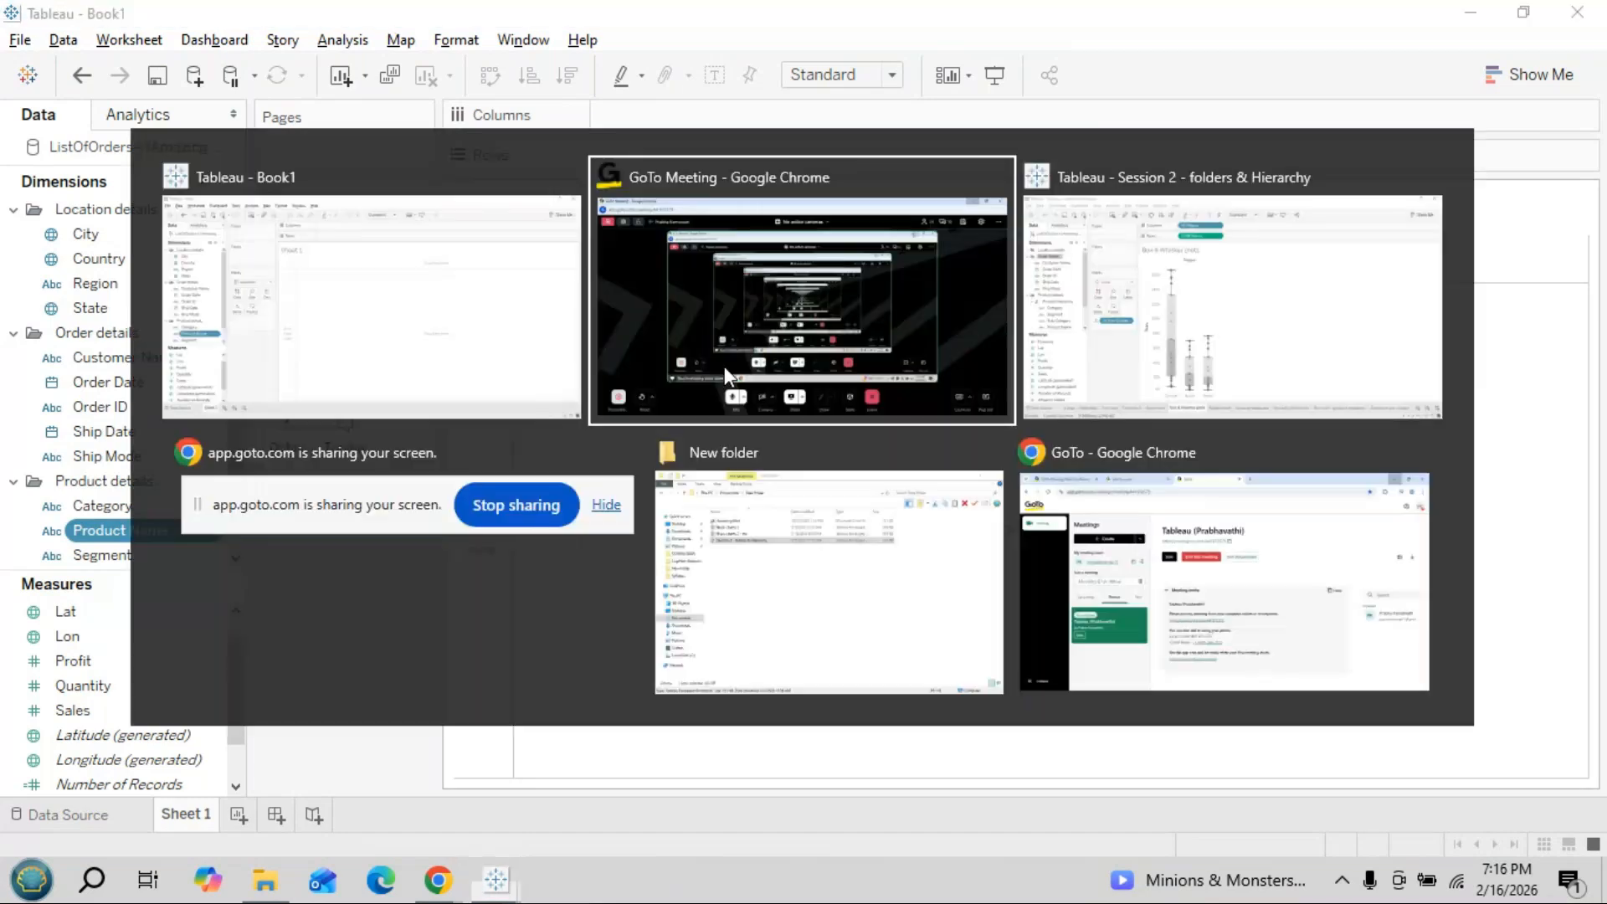
Switch to the Session 2 reference workbook and examine the hierarchies inside its Location details and Product details folders
key(alt+Tab)
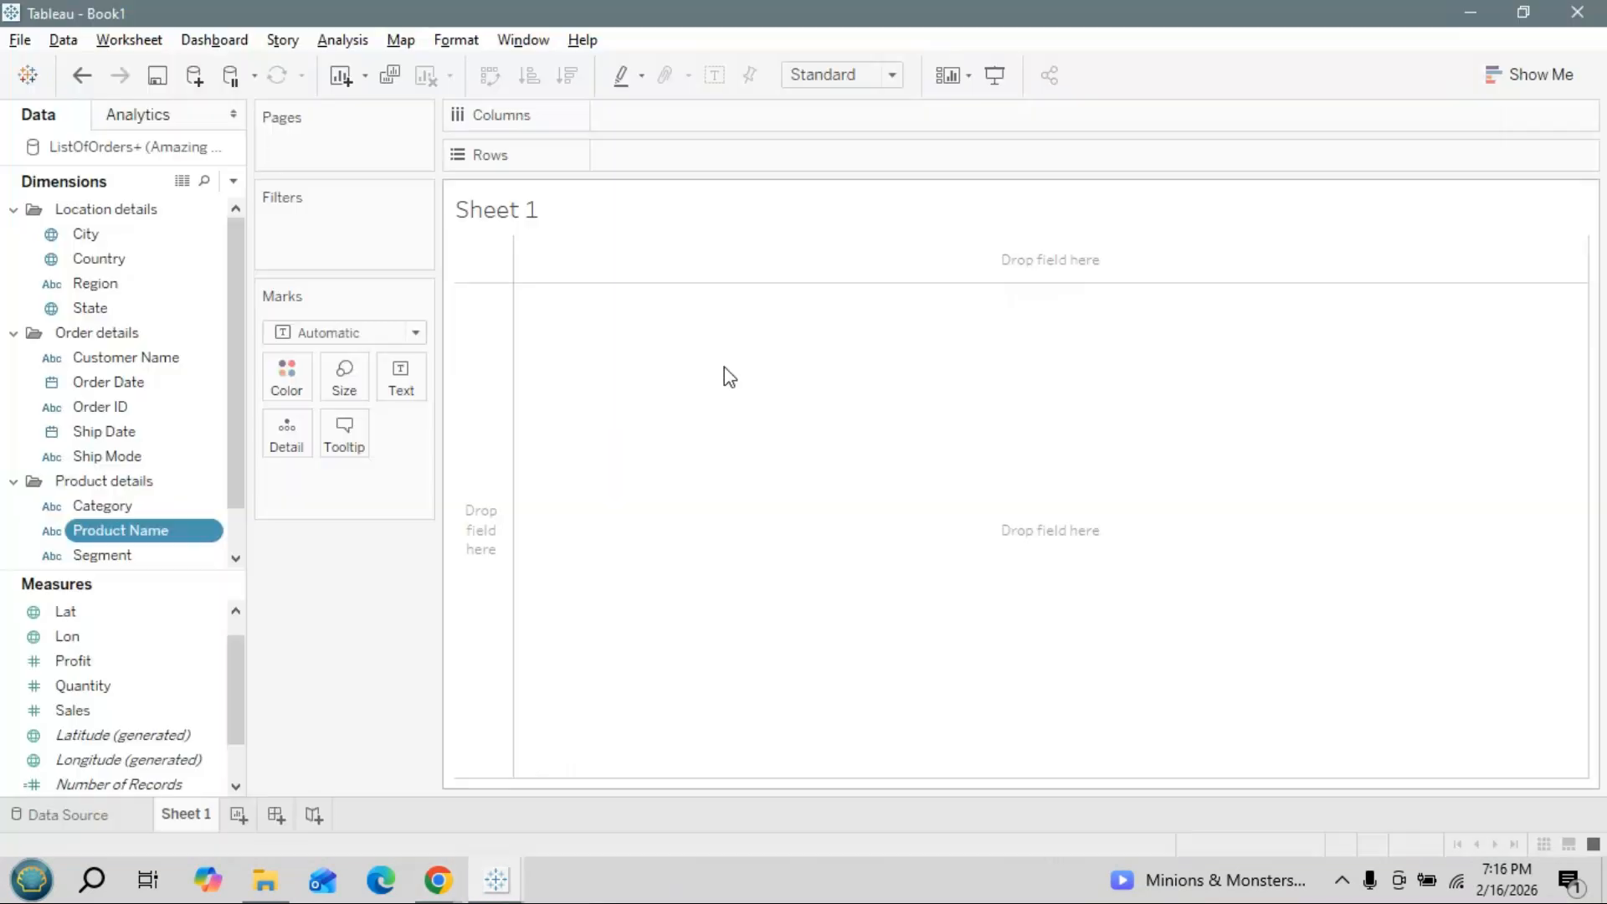
mouse_move(496, 878)
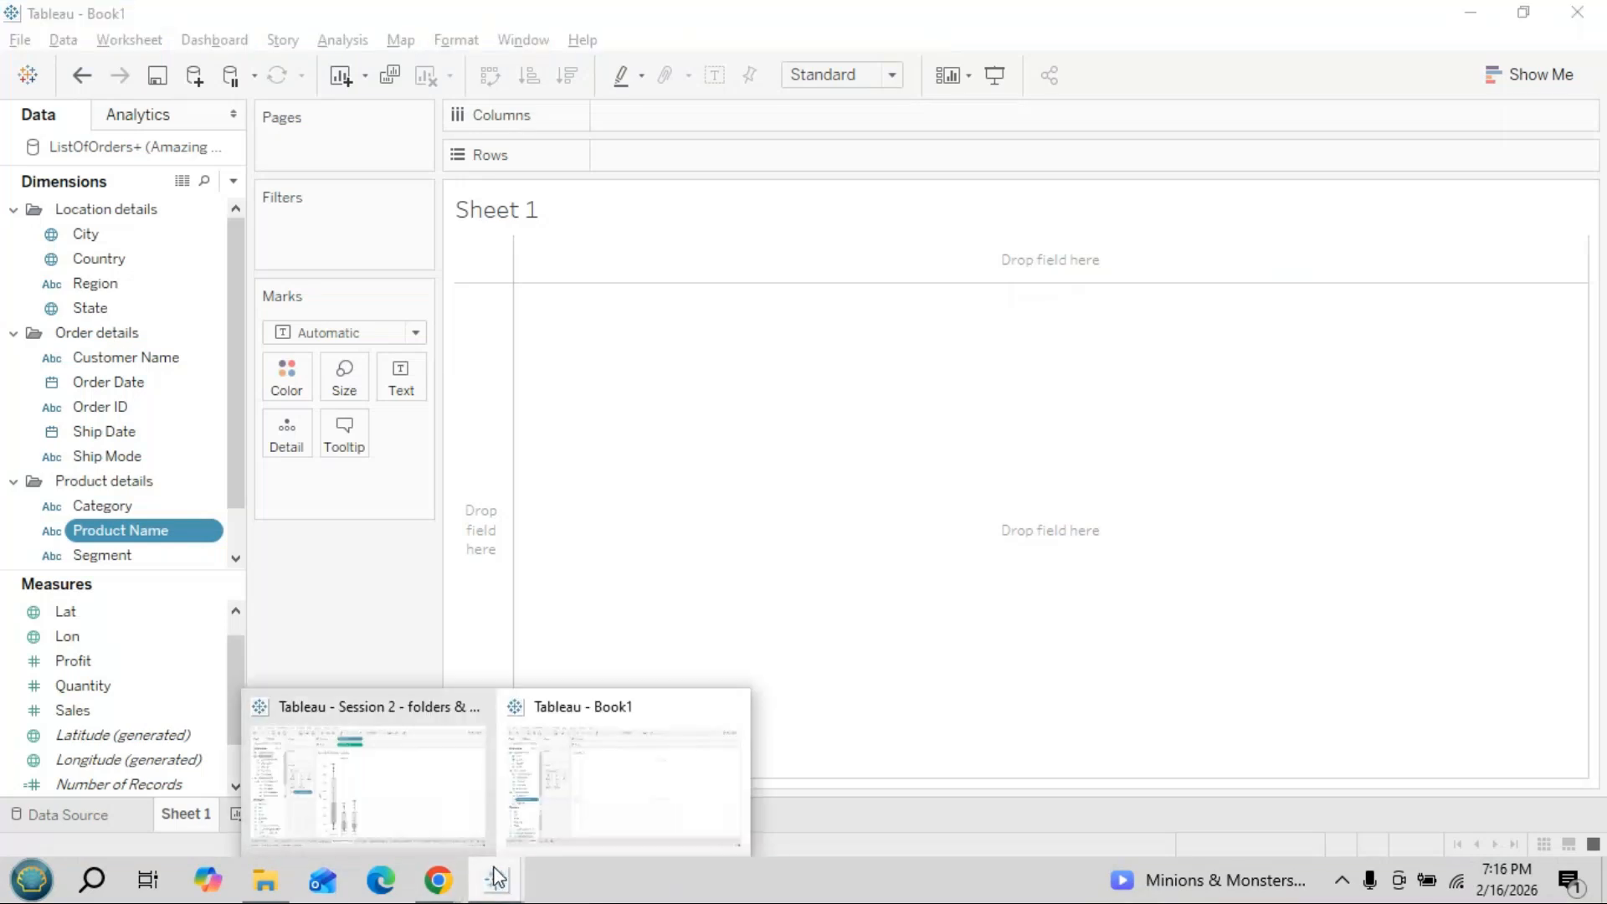
click(405, 716)
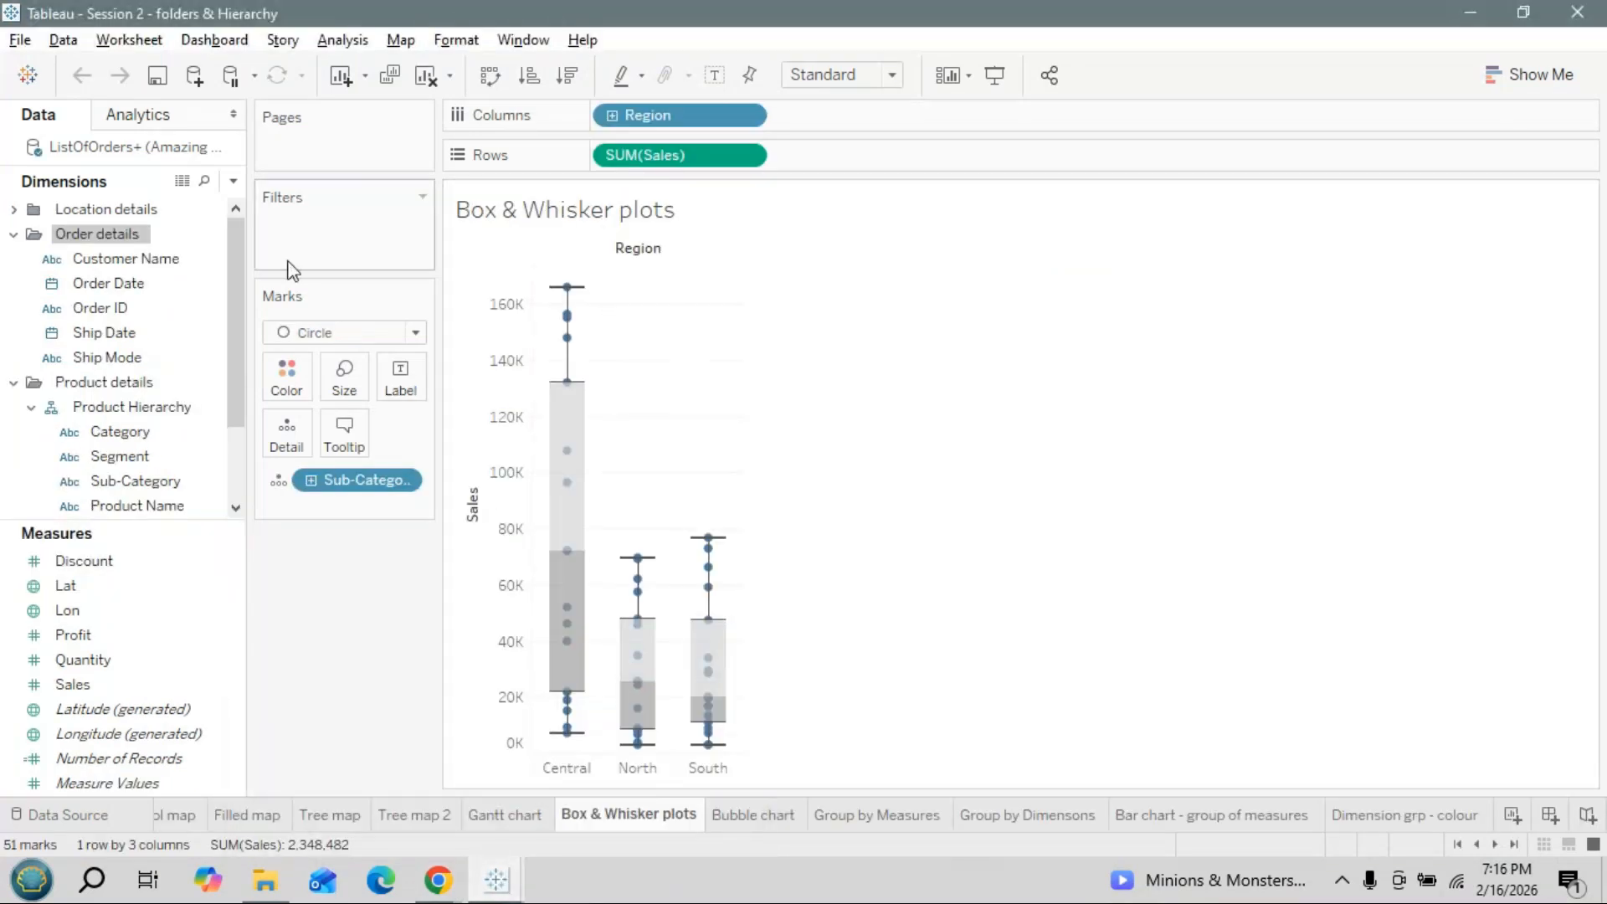
click(14, 383)
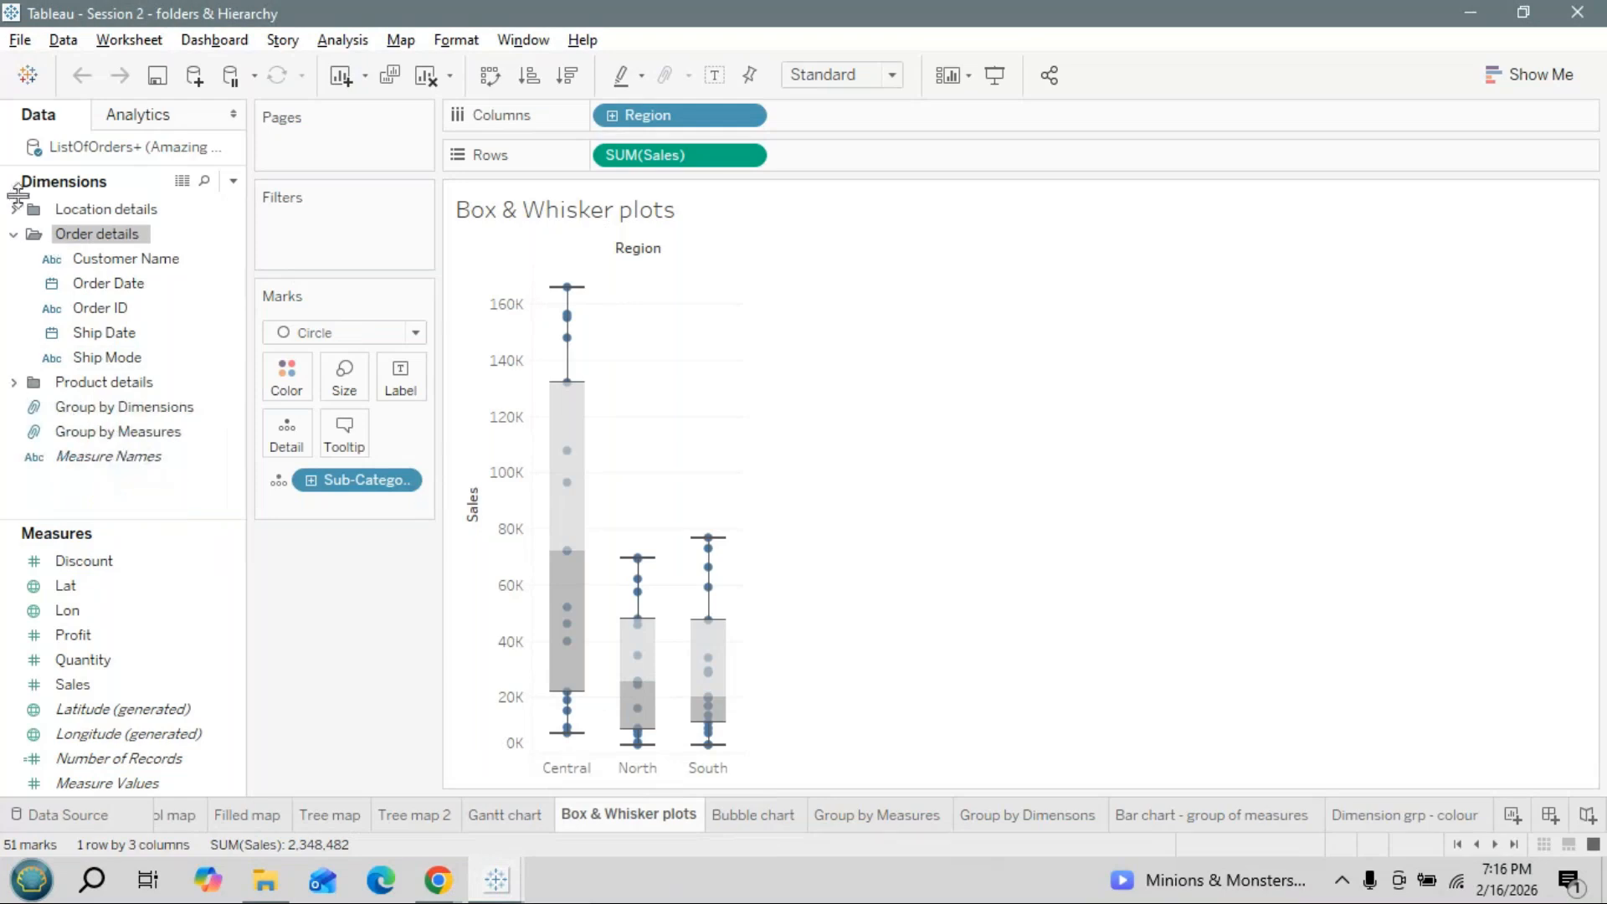
click(14, 210)
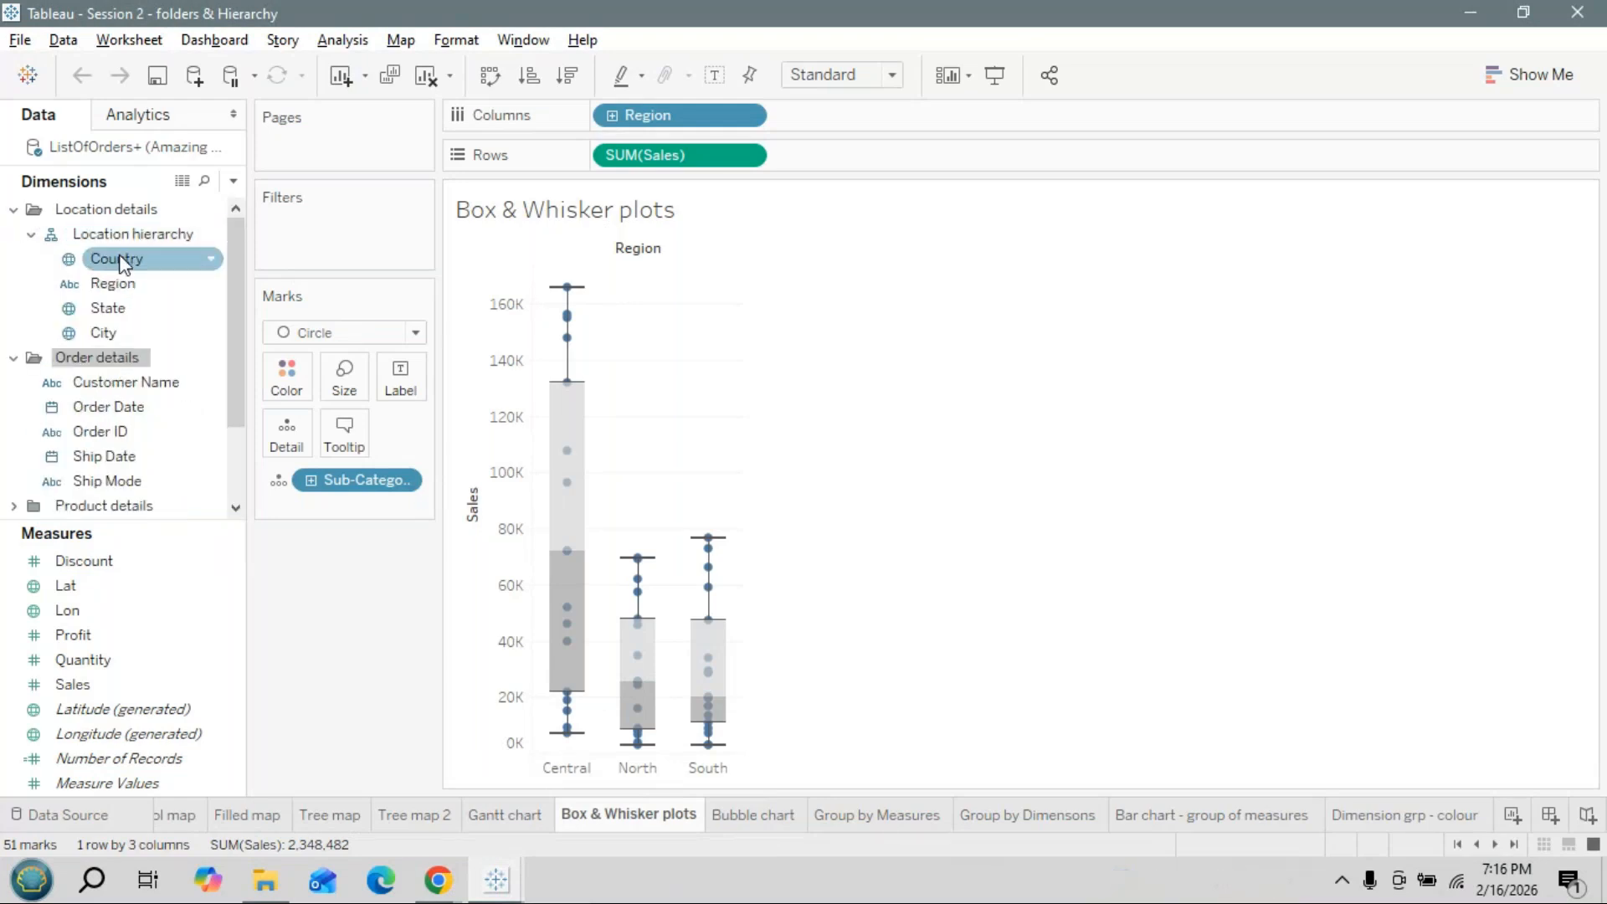
click(15, 507)
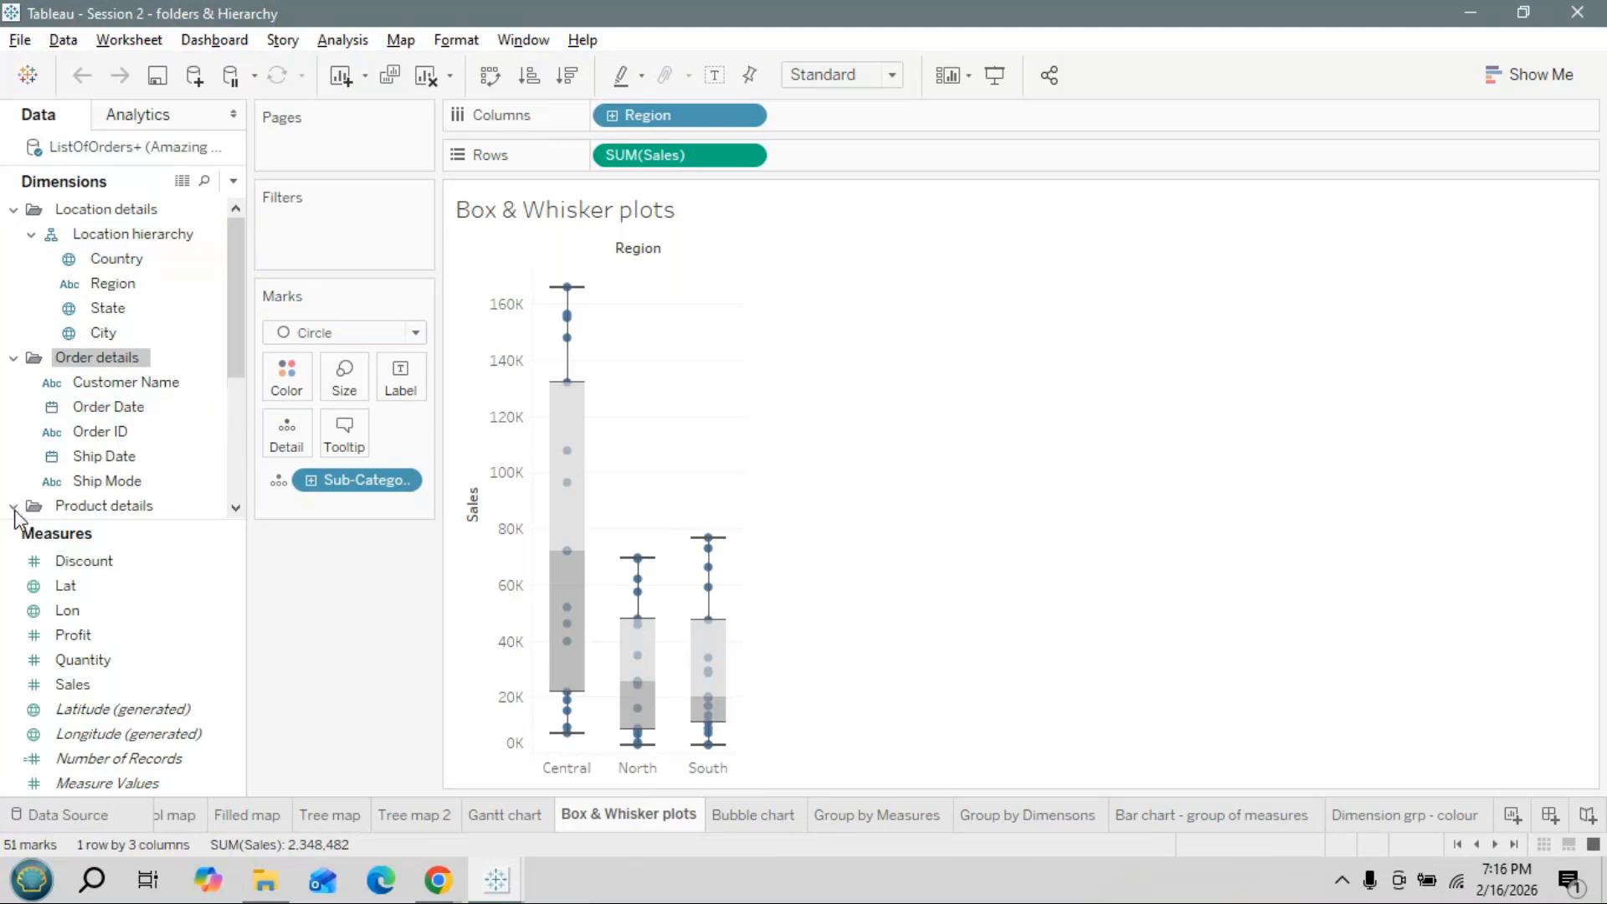
click(14, 506)
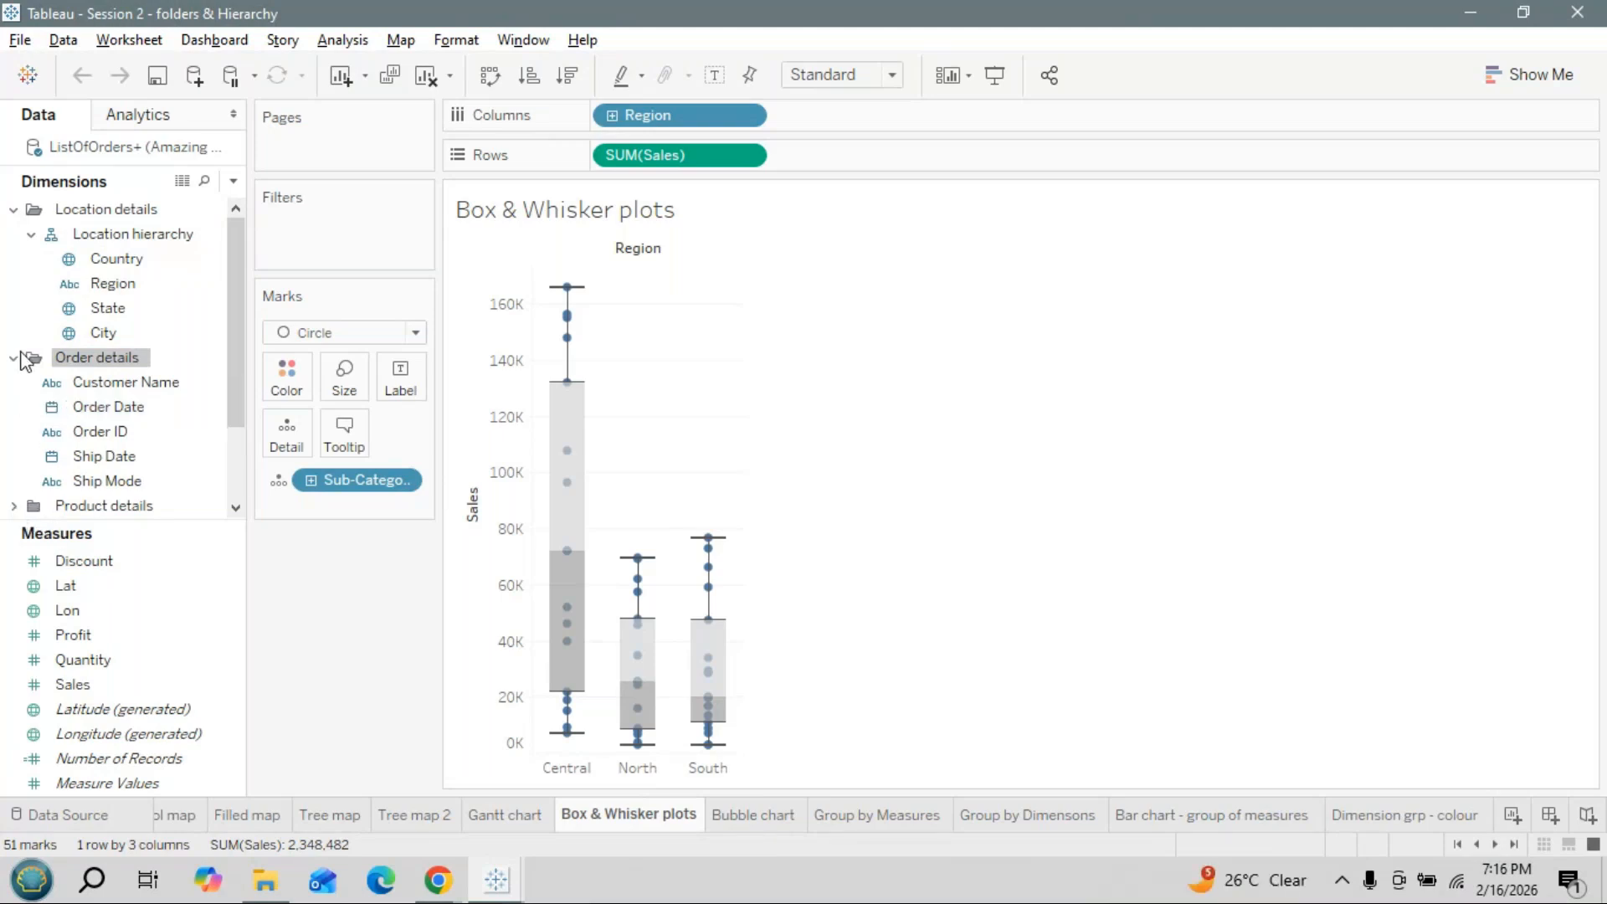
click(15, 357)
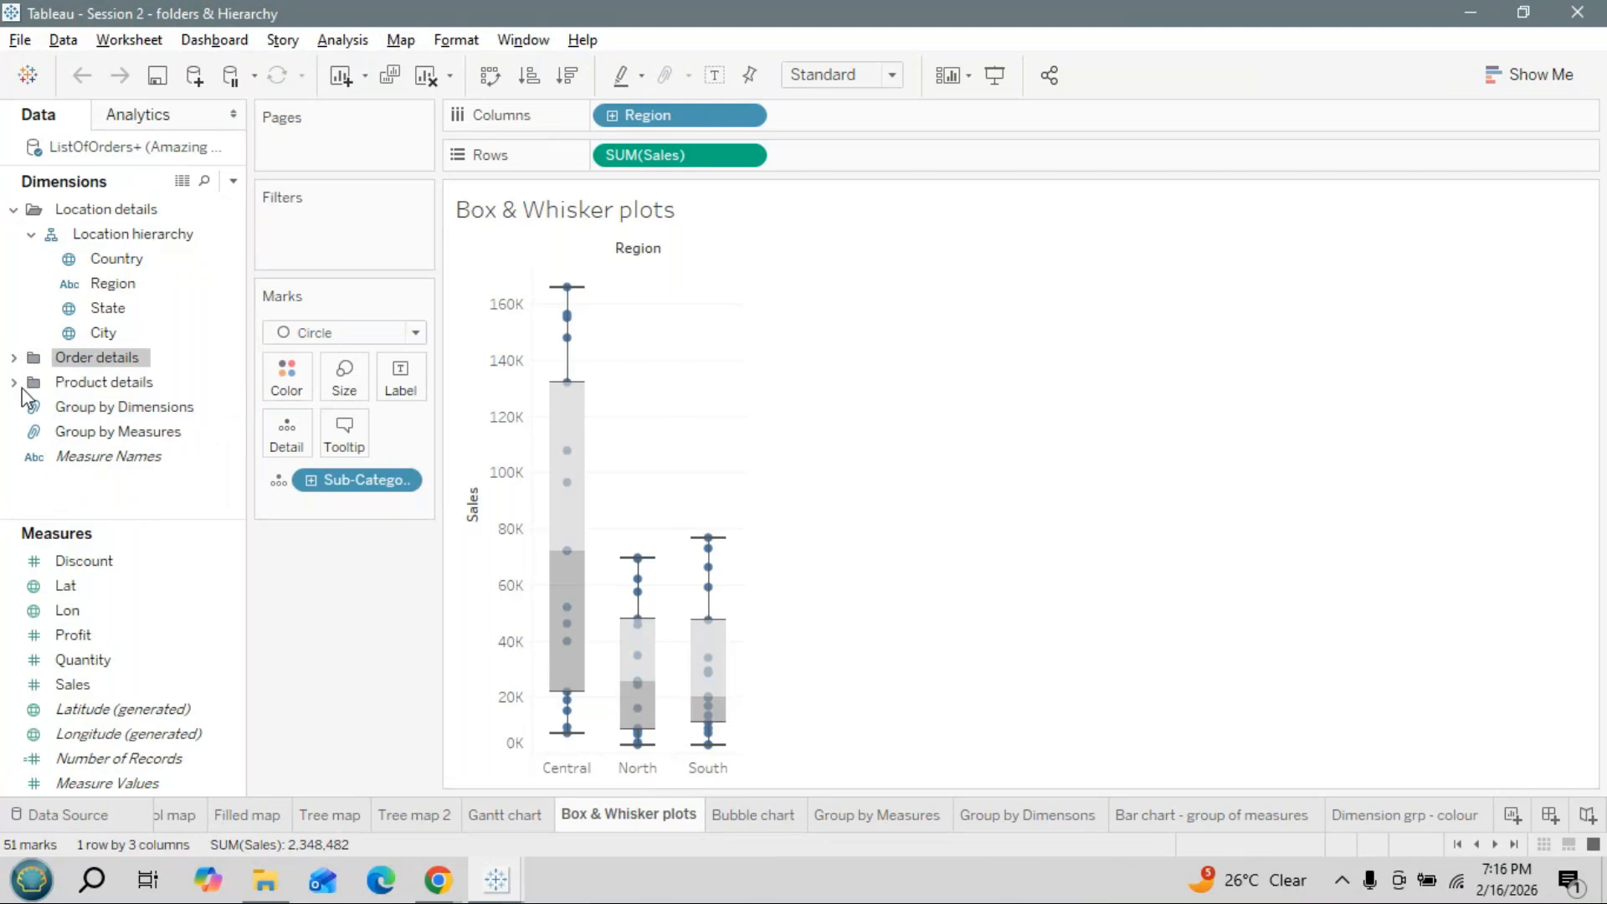
click(14, 382)
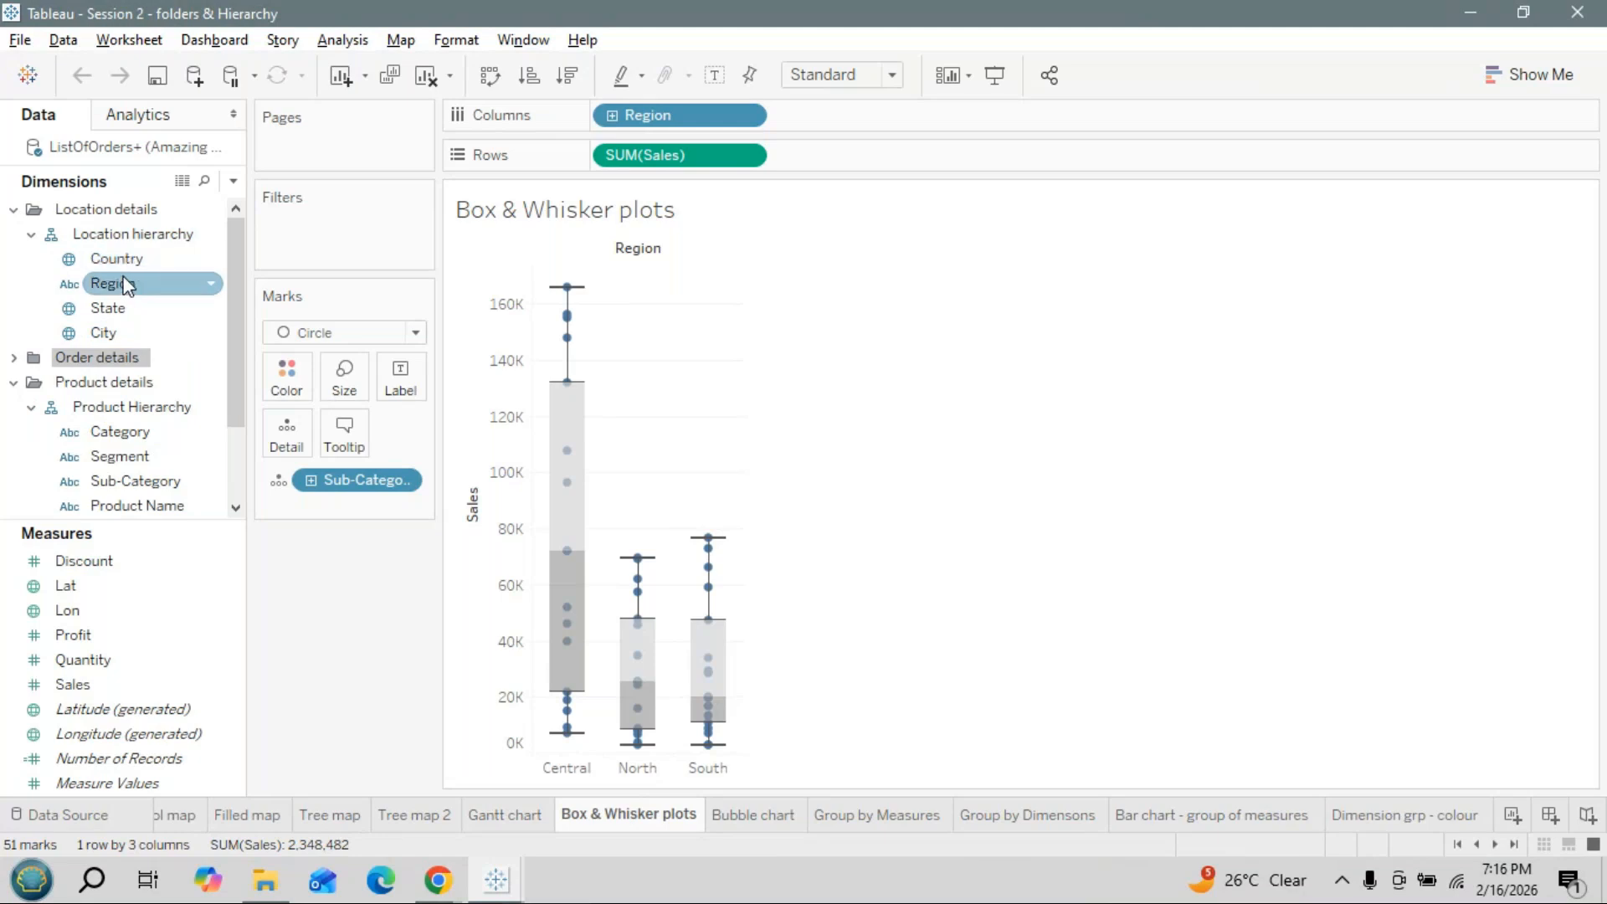
Return to the new workbook, collapse the Order details folder and create a hierarchy named Location Hierarchy from the Country field
key(alt+Tab)
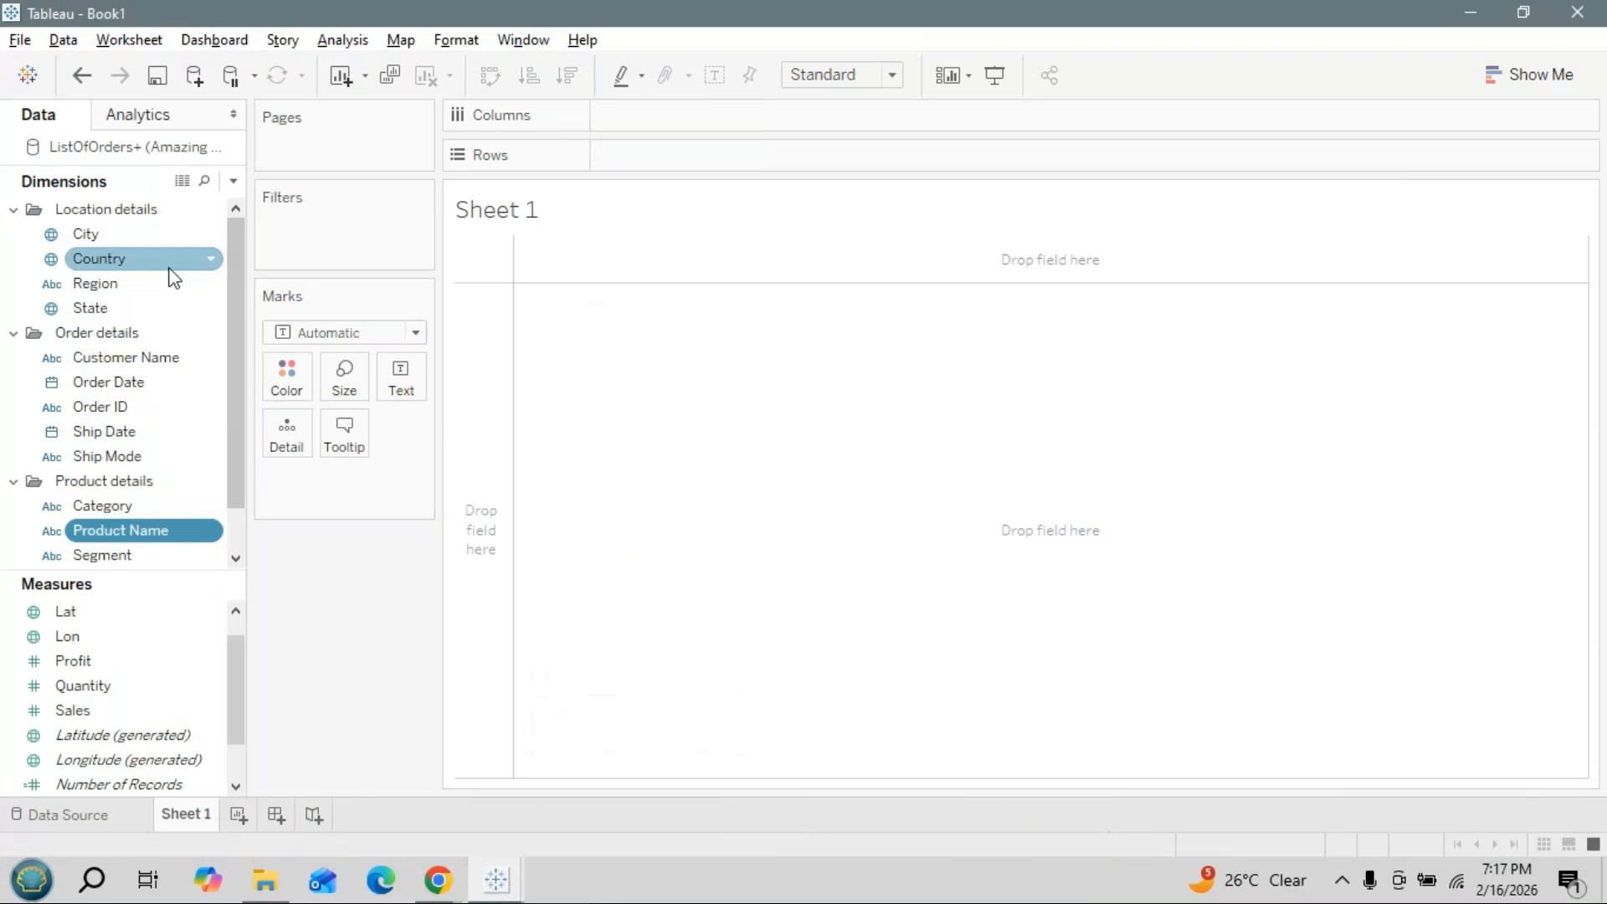
click(13, 333)
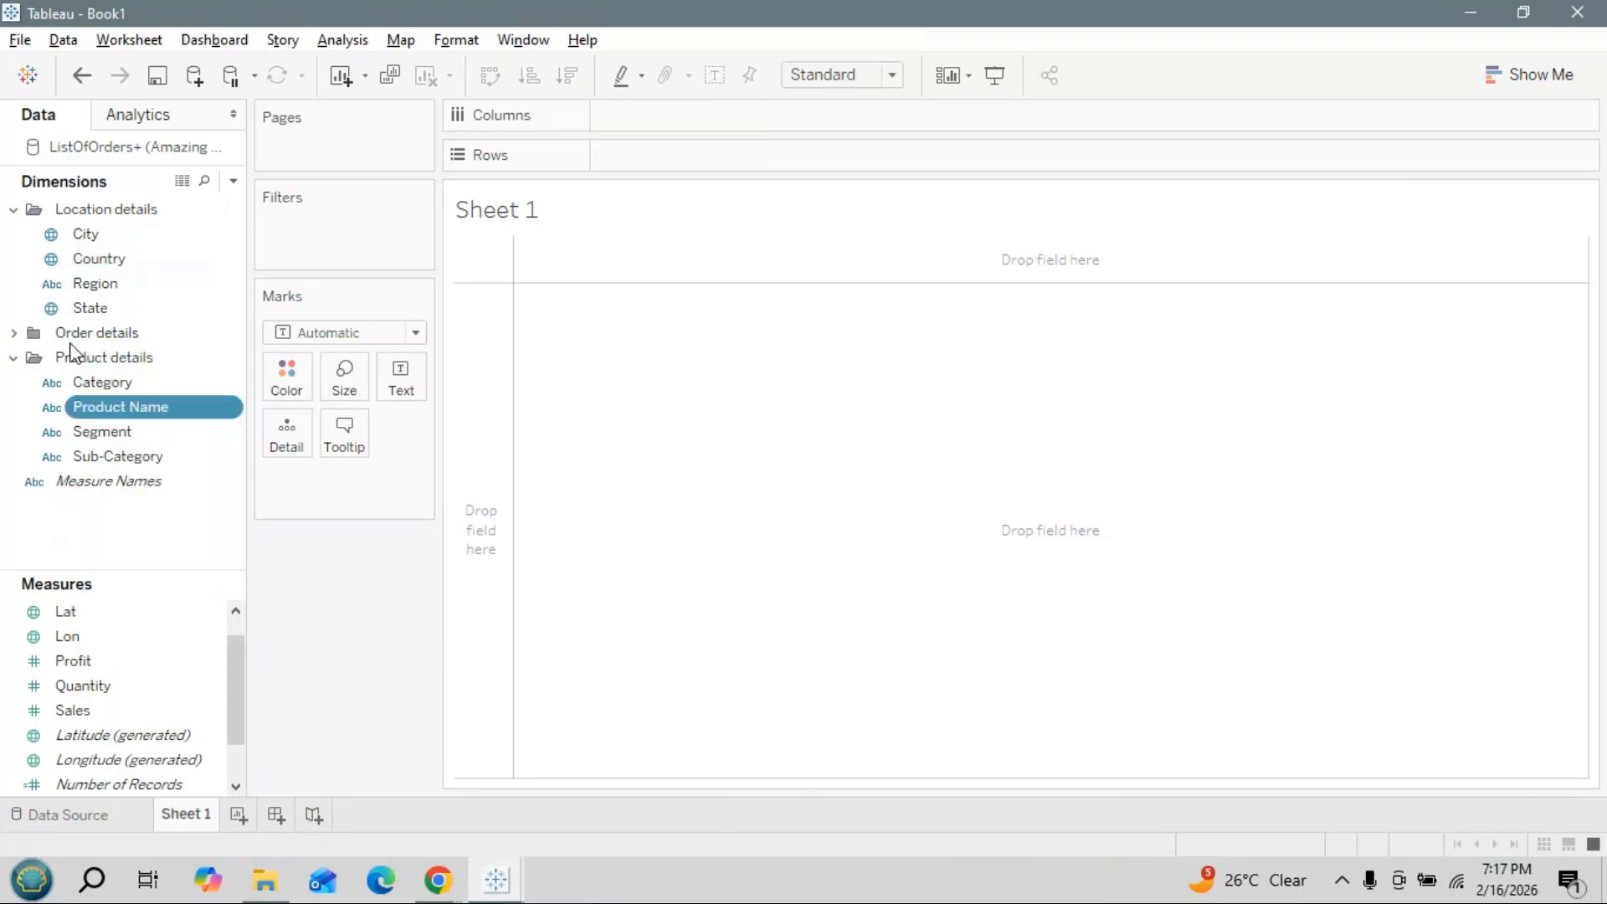
click(230, 259)
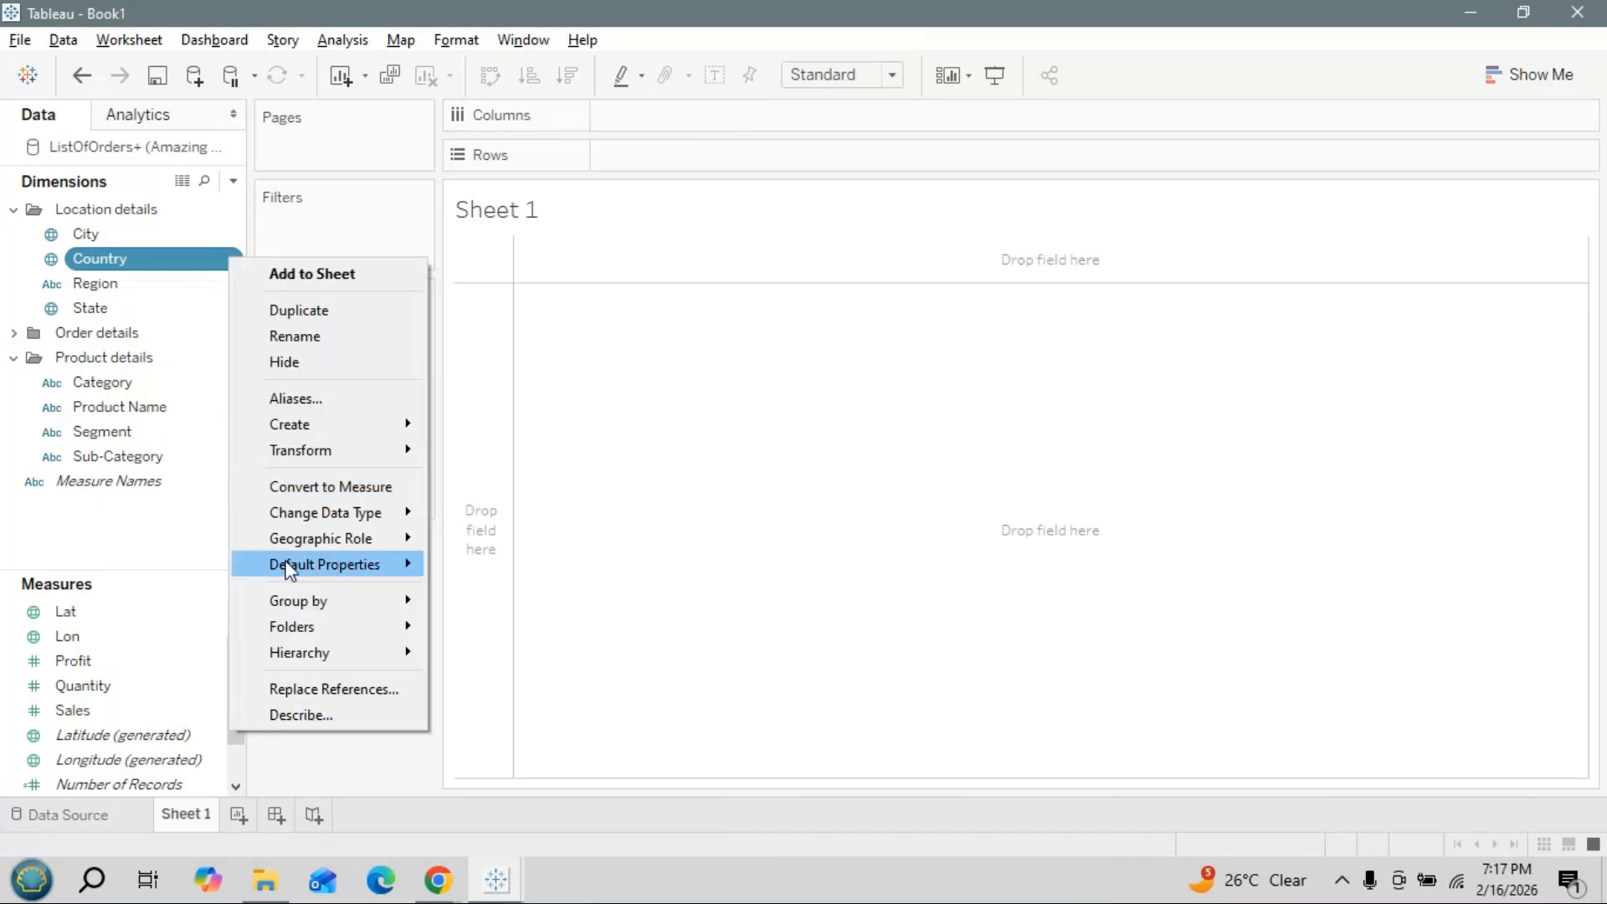
mouse_move(289, 569)
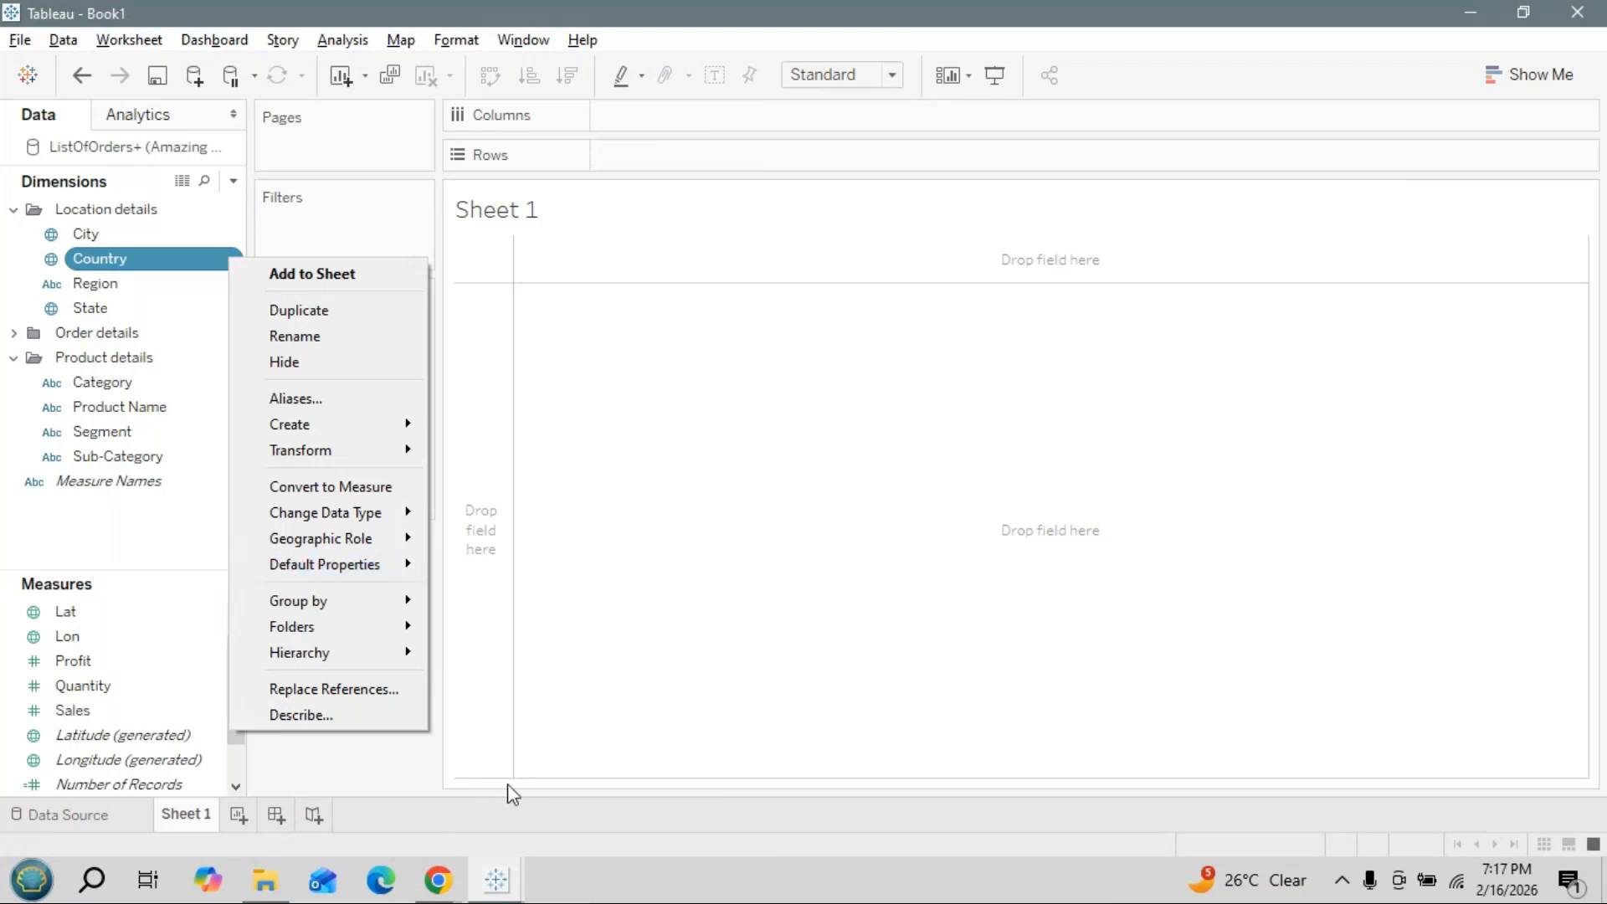
mouse_move(403, 663)
click(508, 660)
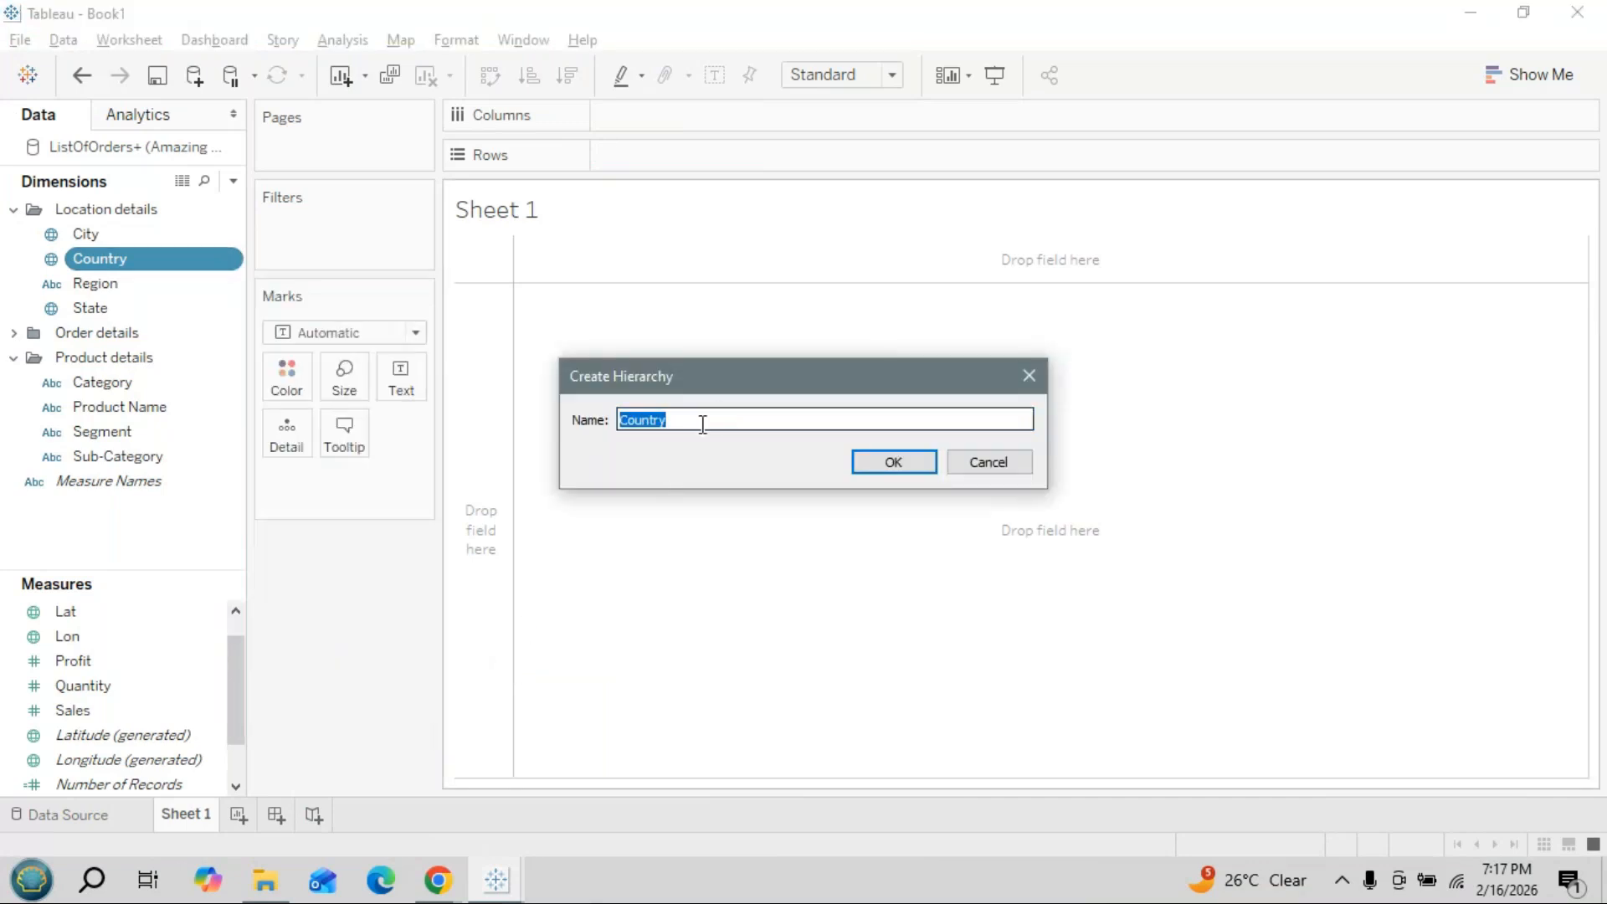
text(Locat)
text(ion Hierarchy)
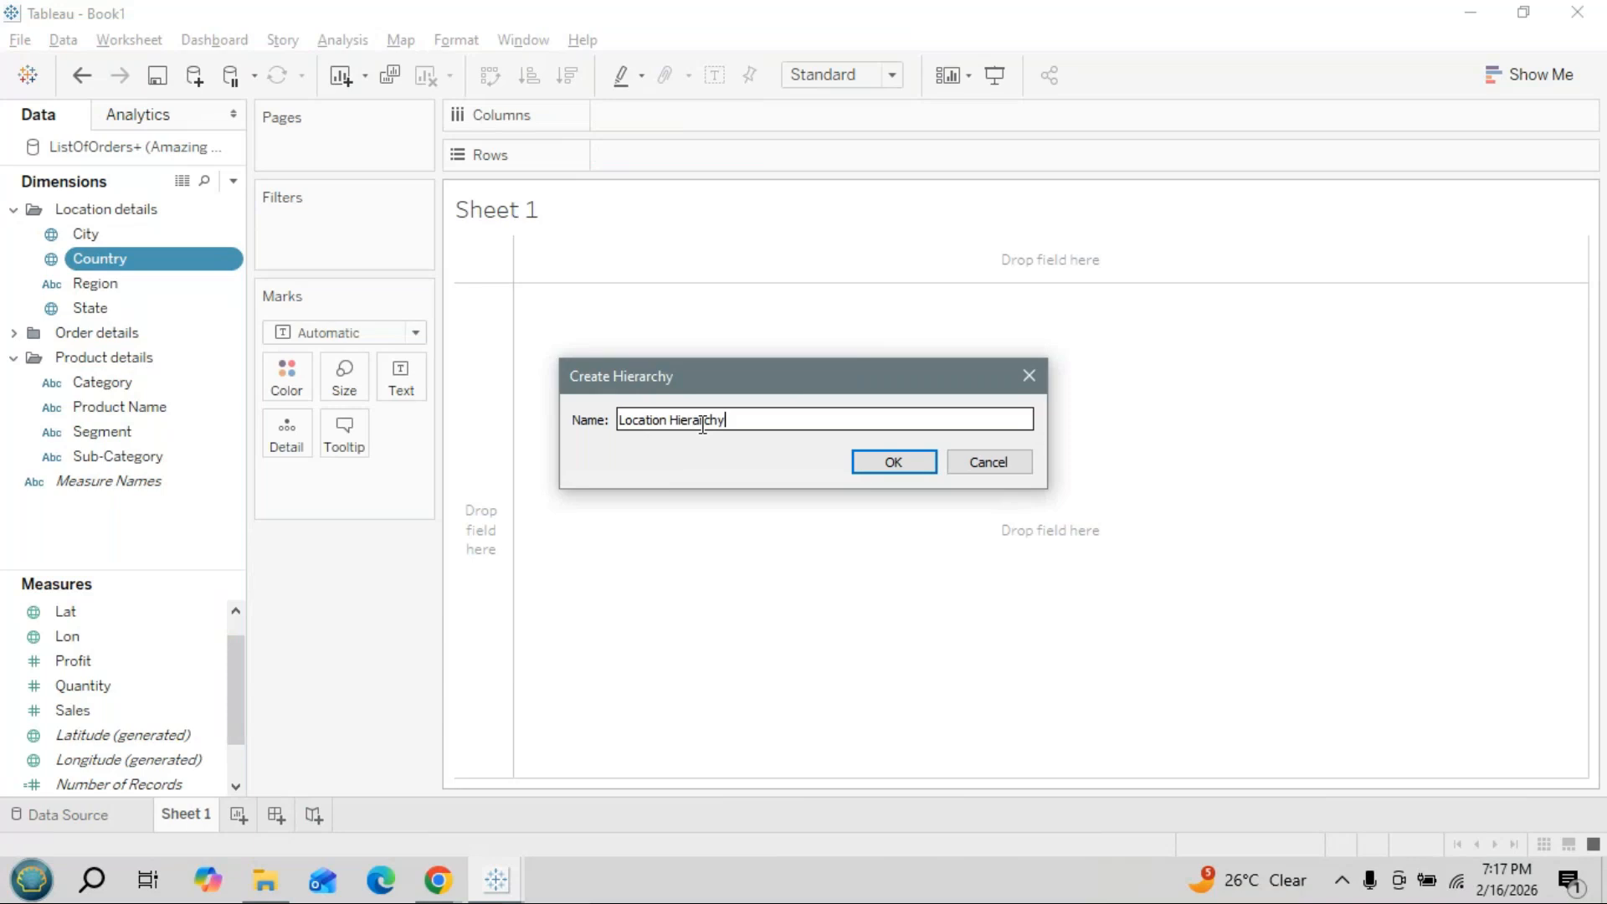
click(890, 463)
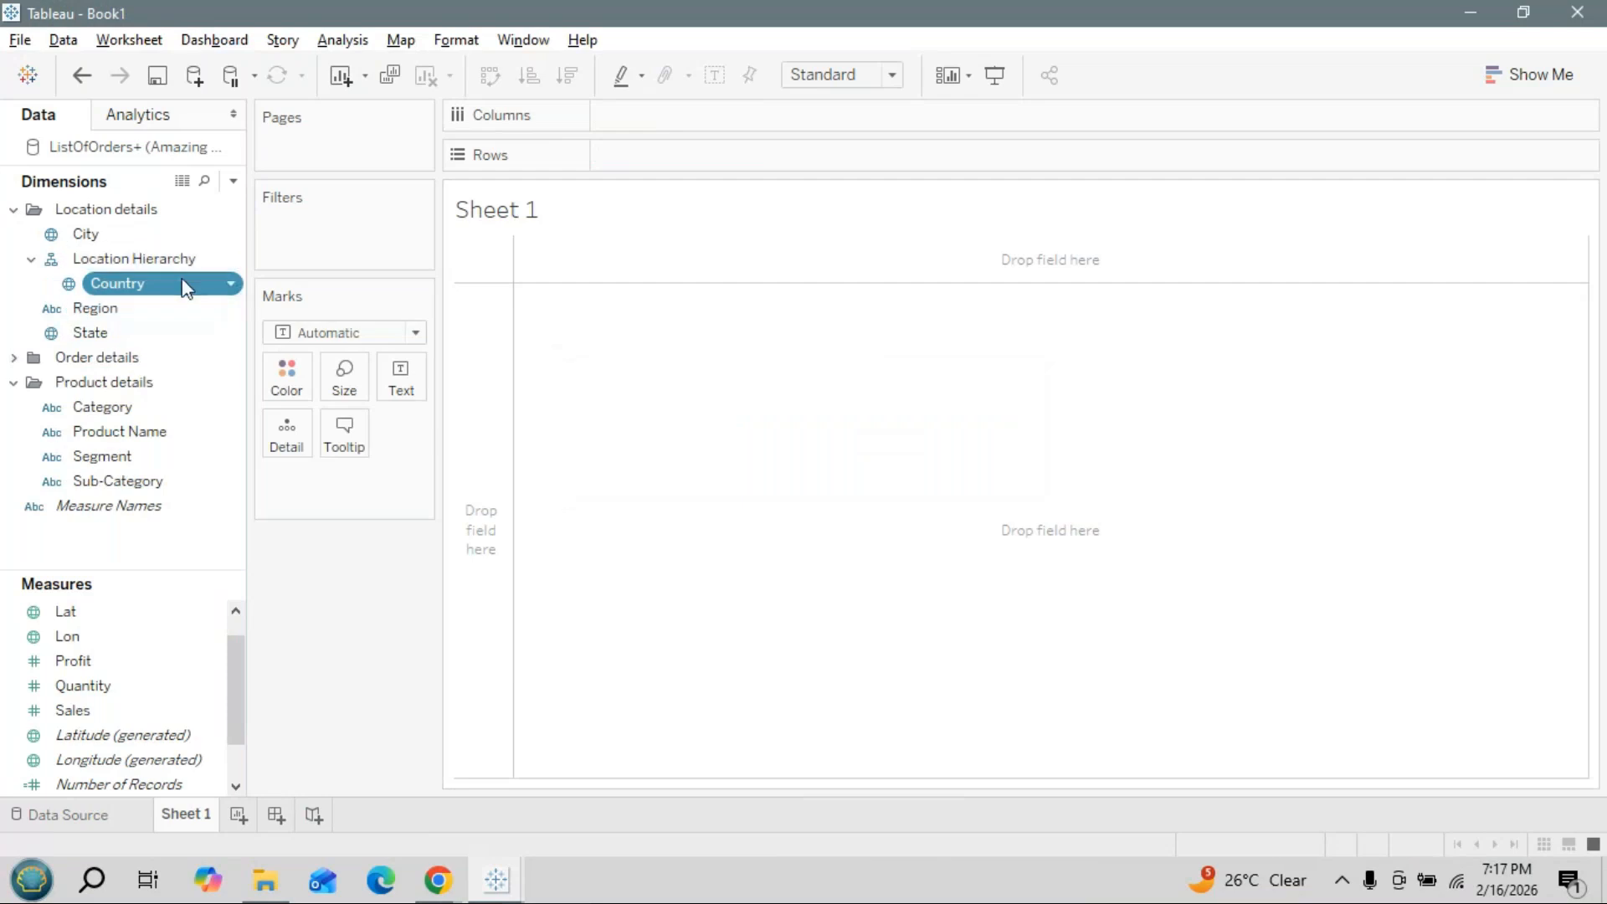
Check the field order in the reference workbook's location hierarchy and add the Region field to Location Hierarchy in the new workbook
key(alt+Tab)
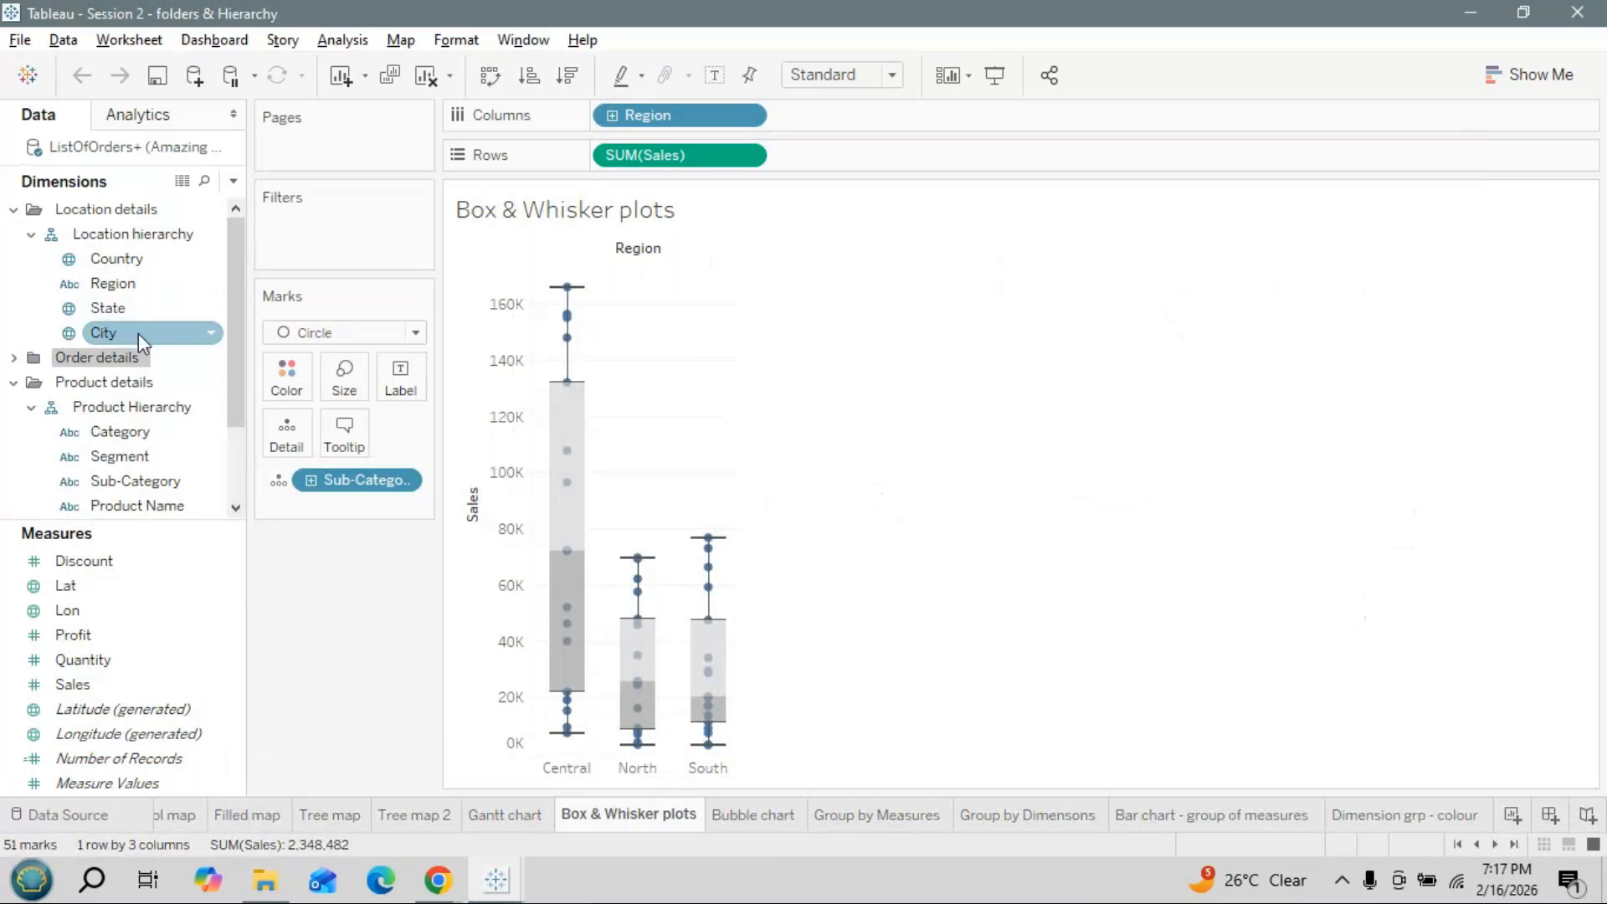
key(alt+Tab)
click(232, 309)
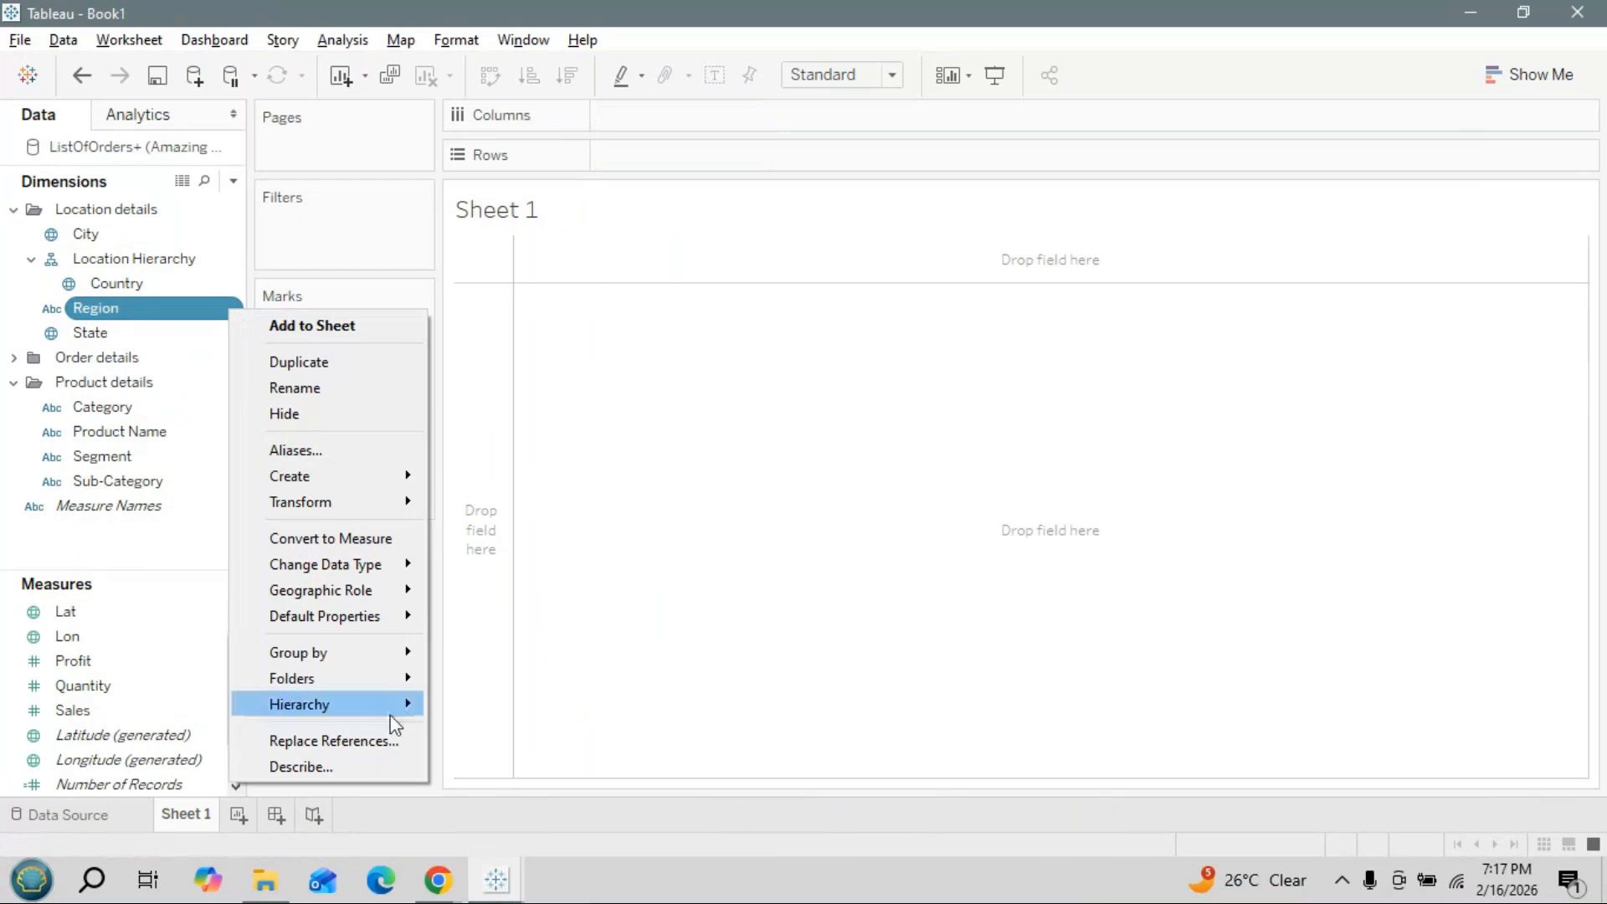
mouse_move(408, 713)
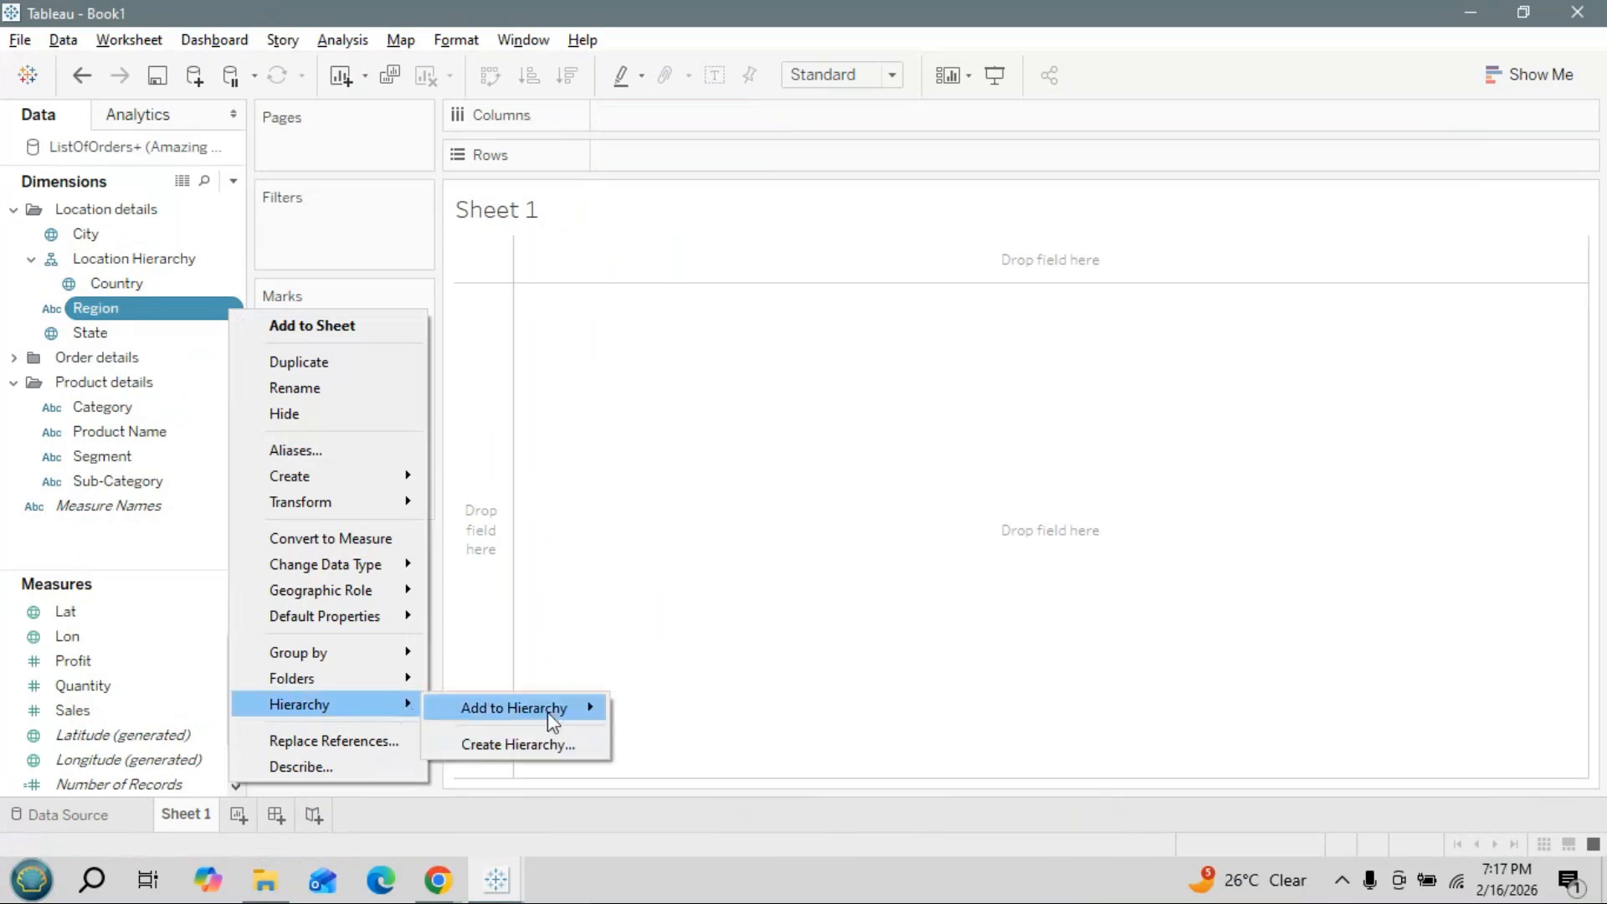
mouse_move(591, 713)
click(700, 713)
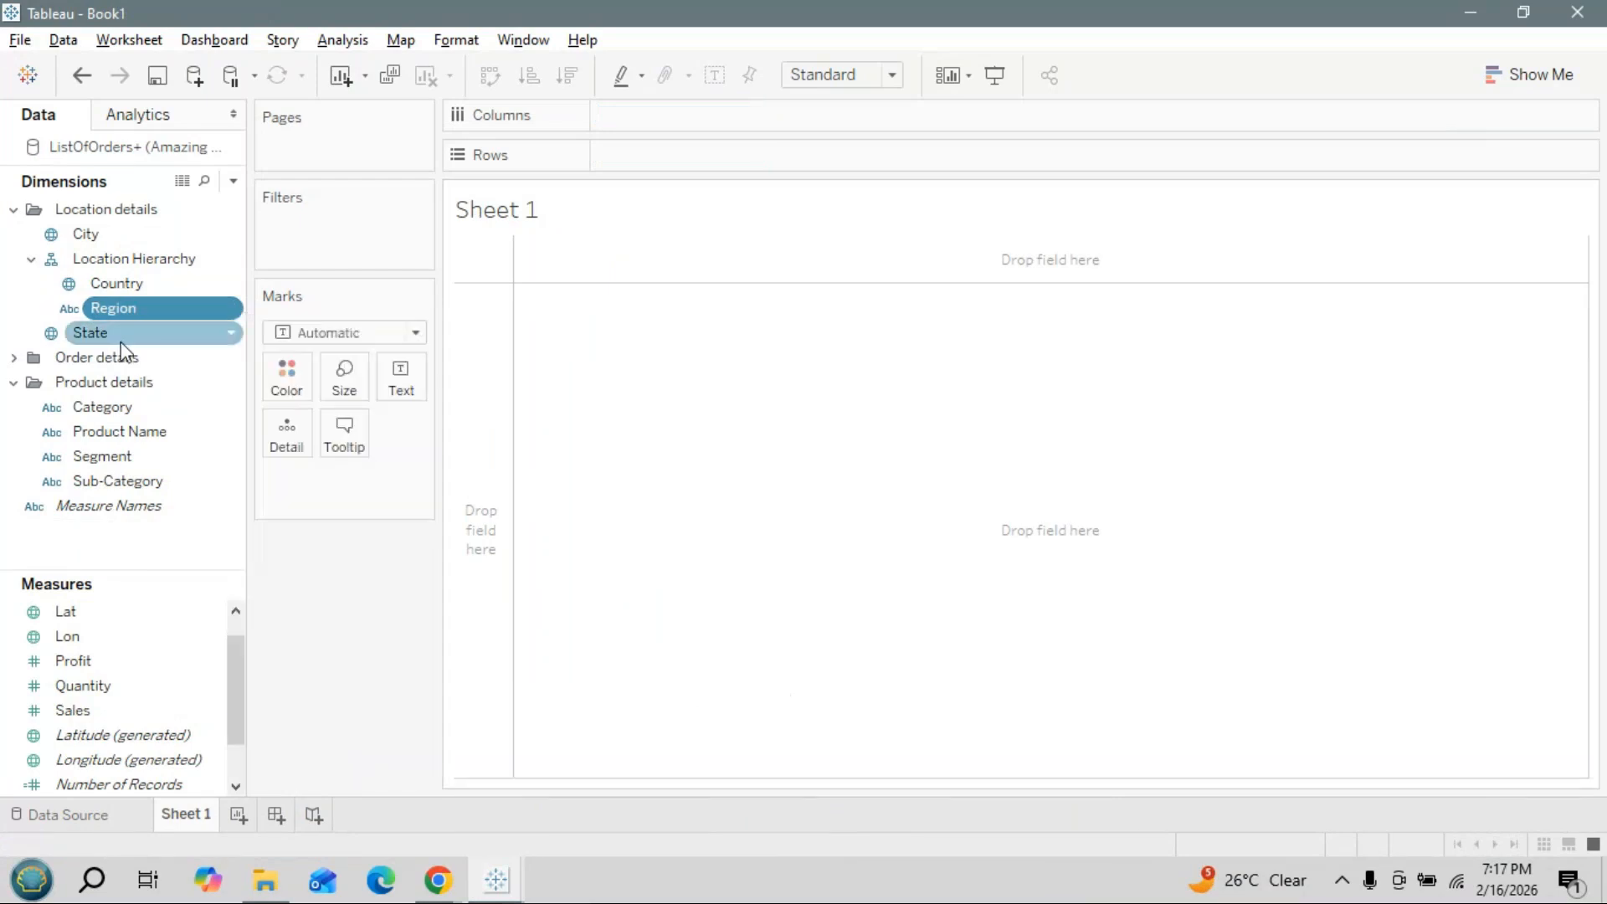
Add the State field and then the City field to the existing Location Hierarchy
click(232, 334)
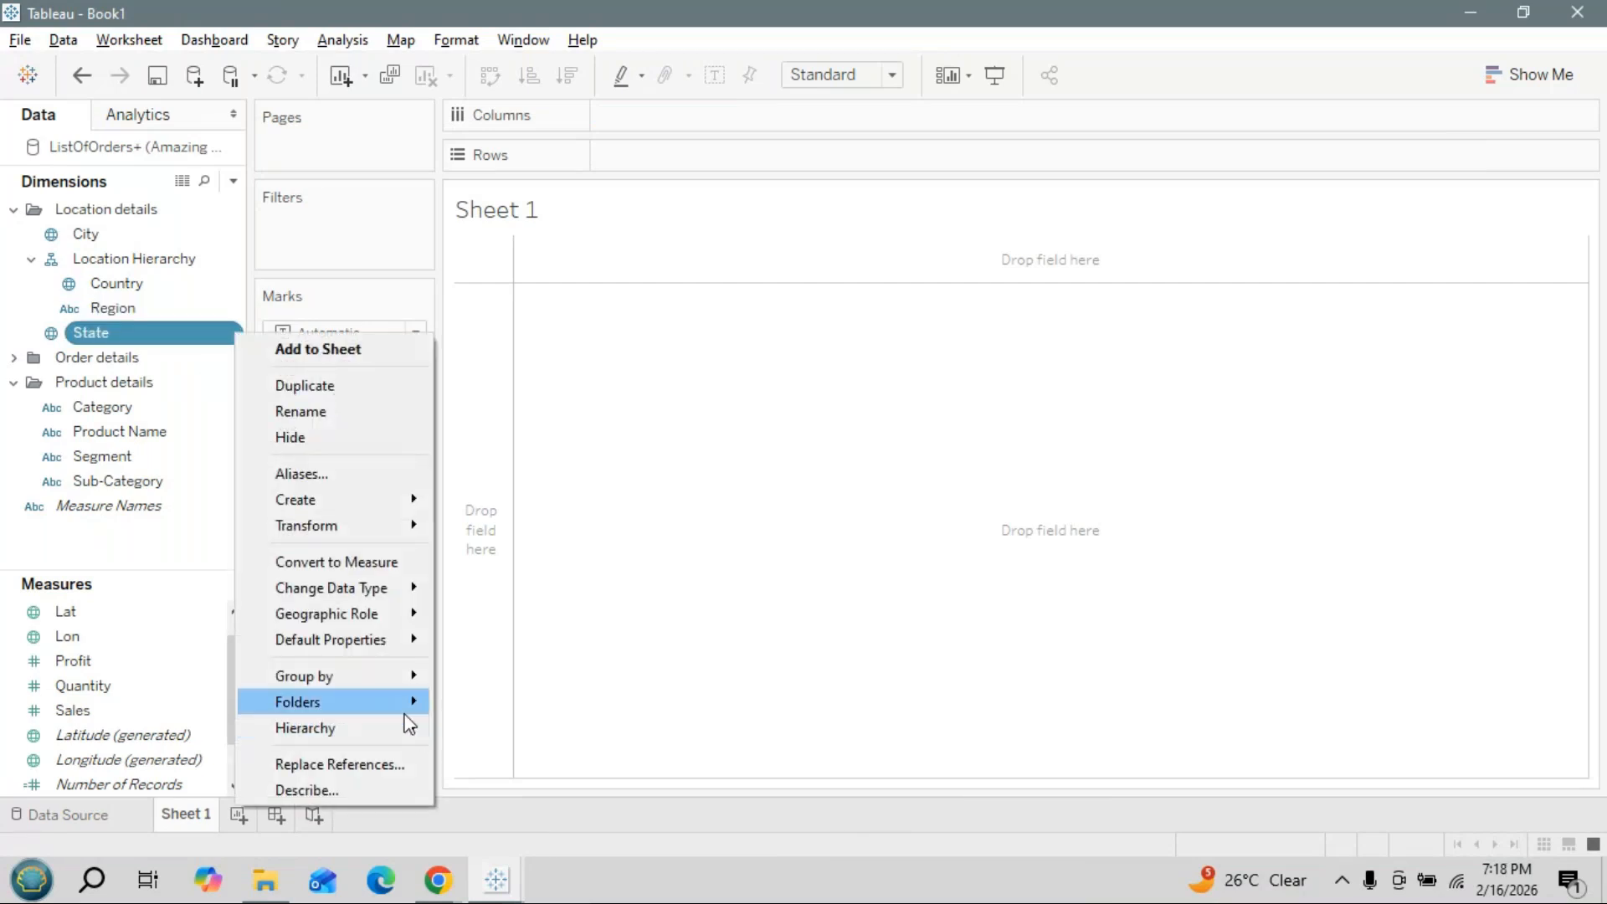
mouse_move(417, 732)
mouse_move(600, 732)
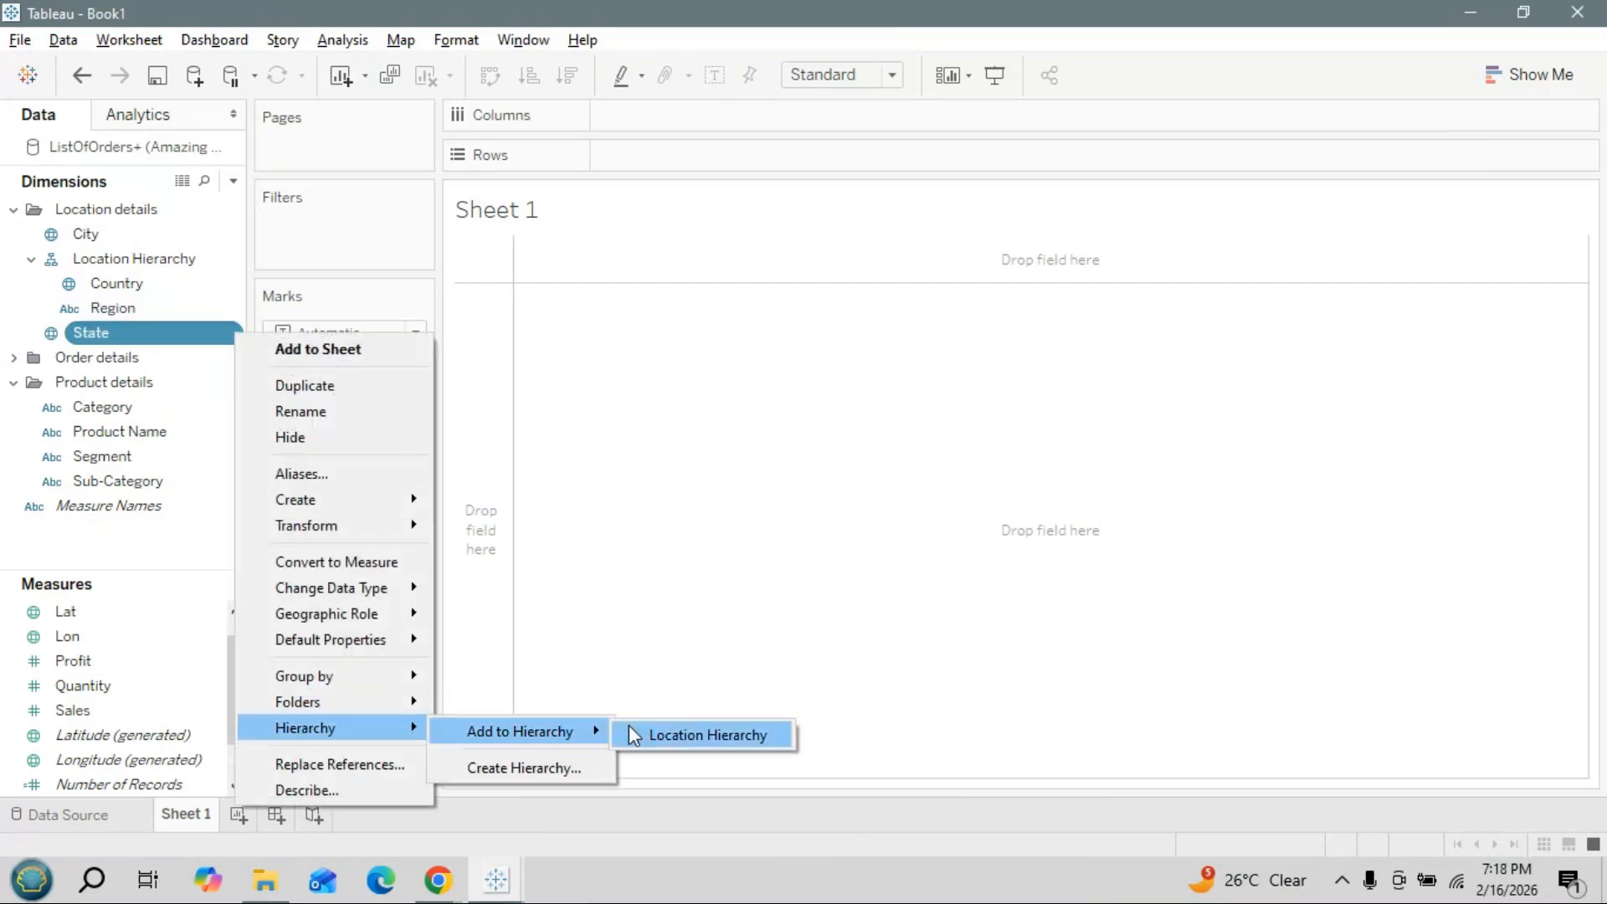
click(669, 727)
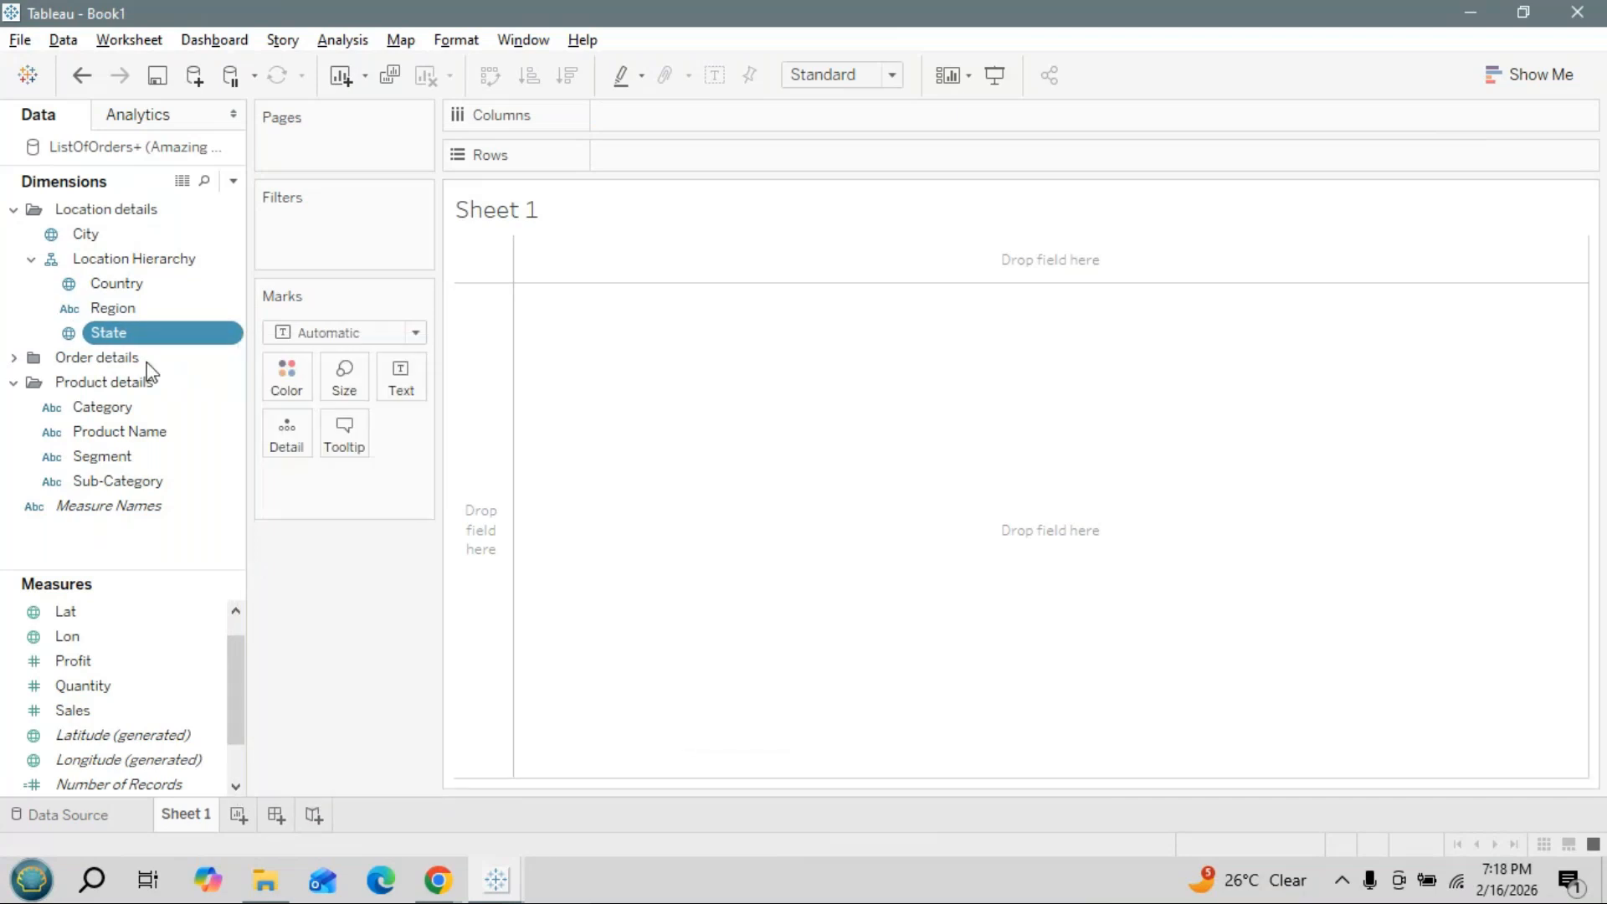
click(235, 234)
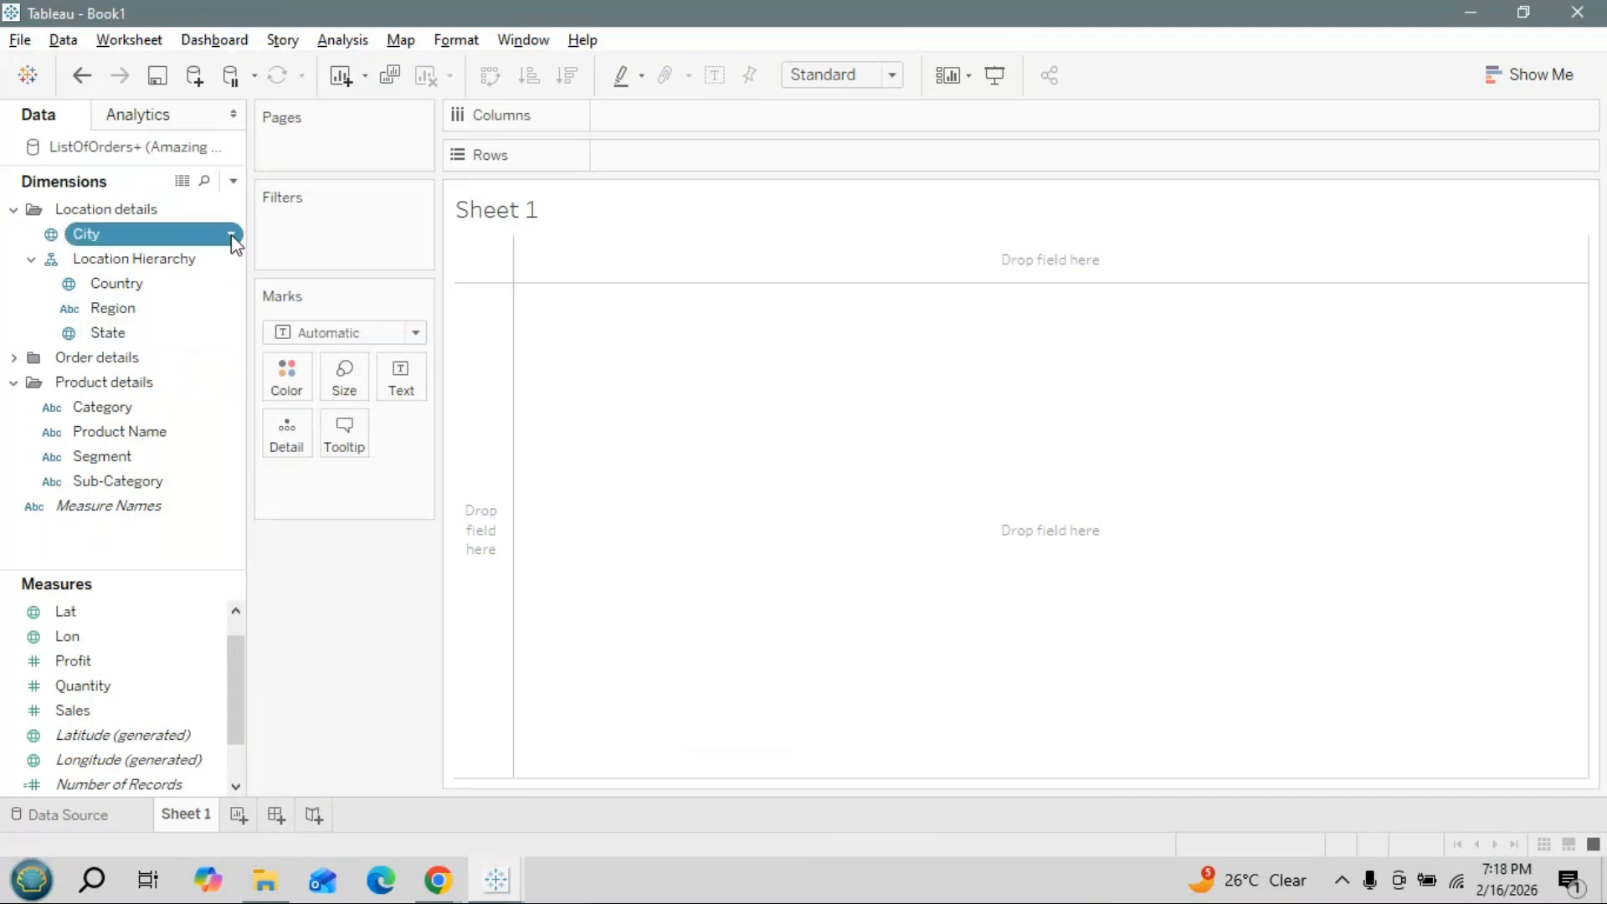
mouse_move(398, 630)
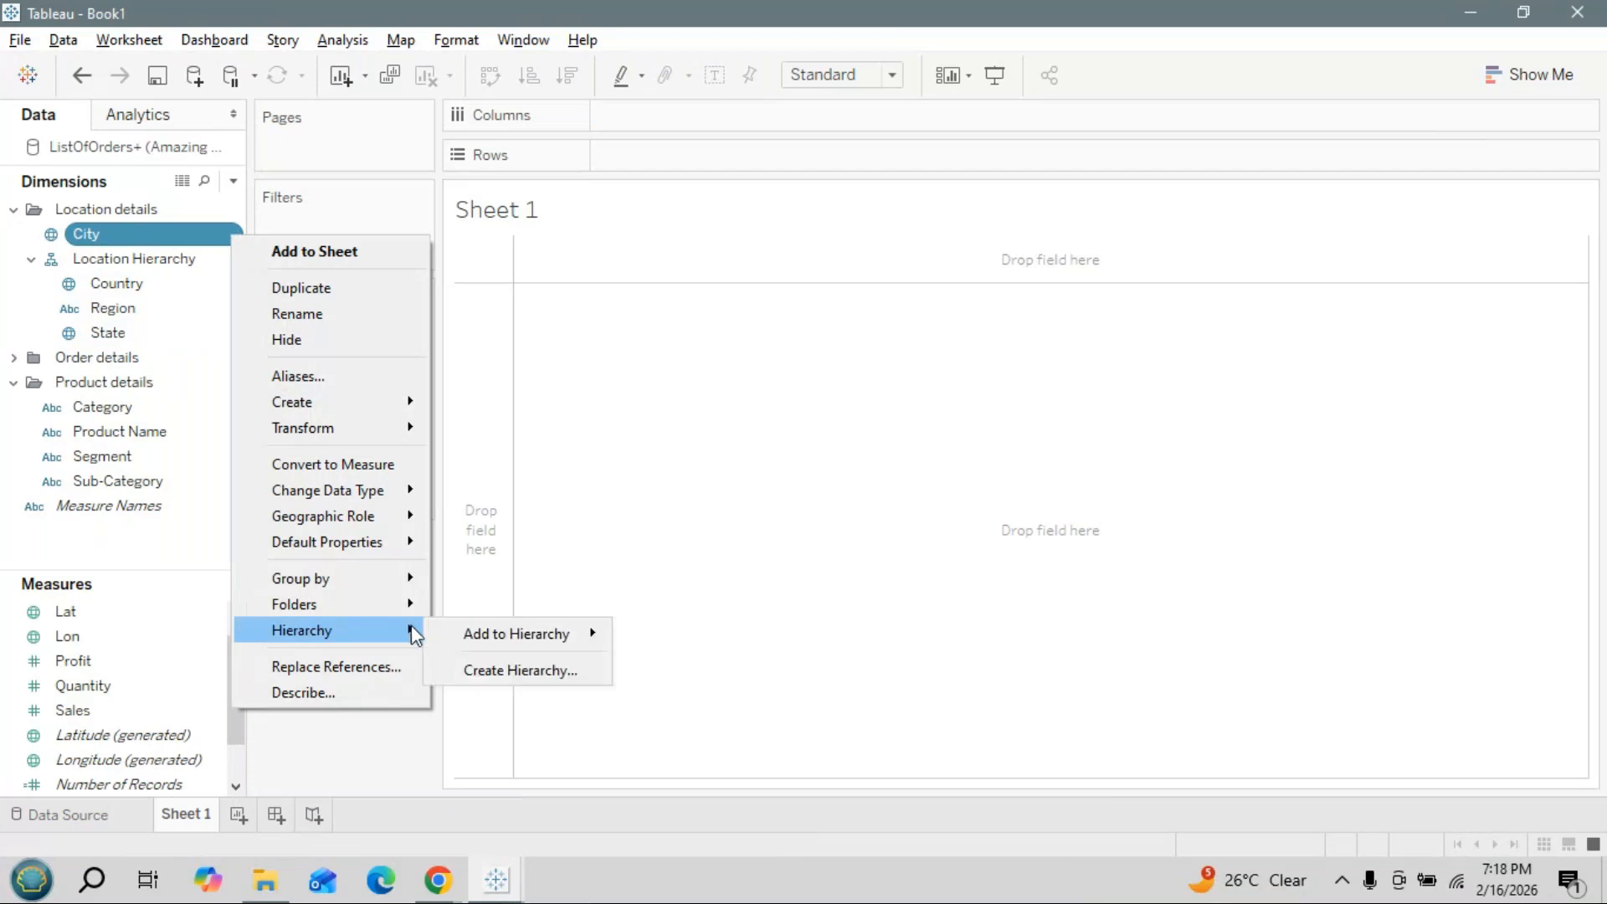
mouse_move(570, 633)
click(659, 636)
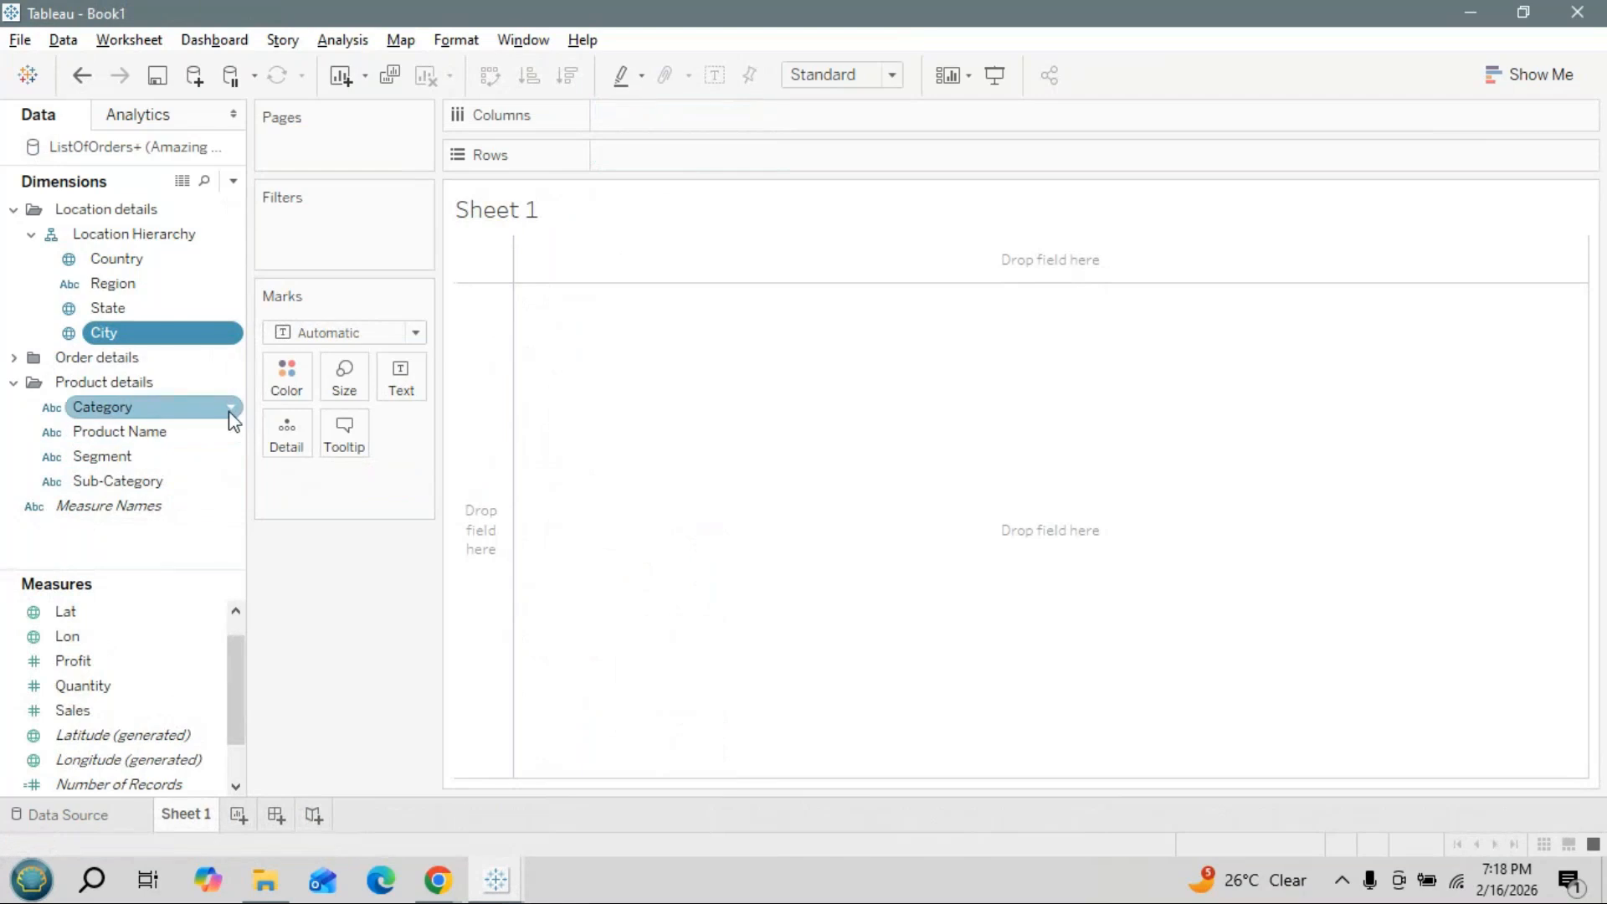
Create a hierarchy named Product Hierarchy from the Category field in the Product details folder
click(231, 414)
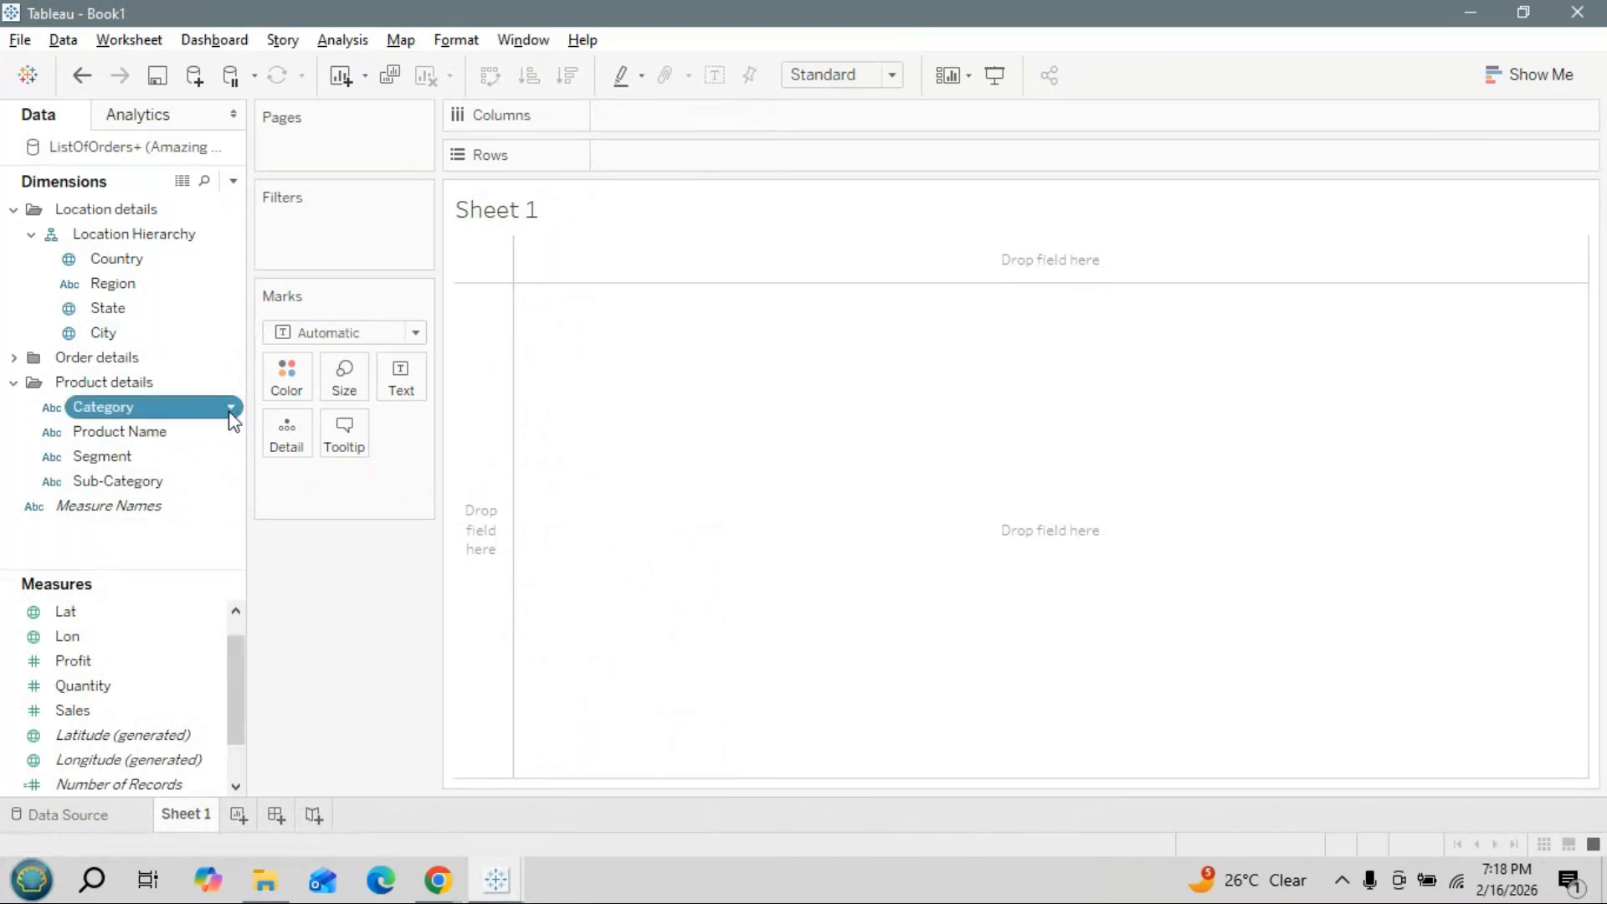
mouse_move(394, 807)
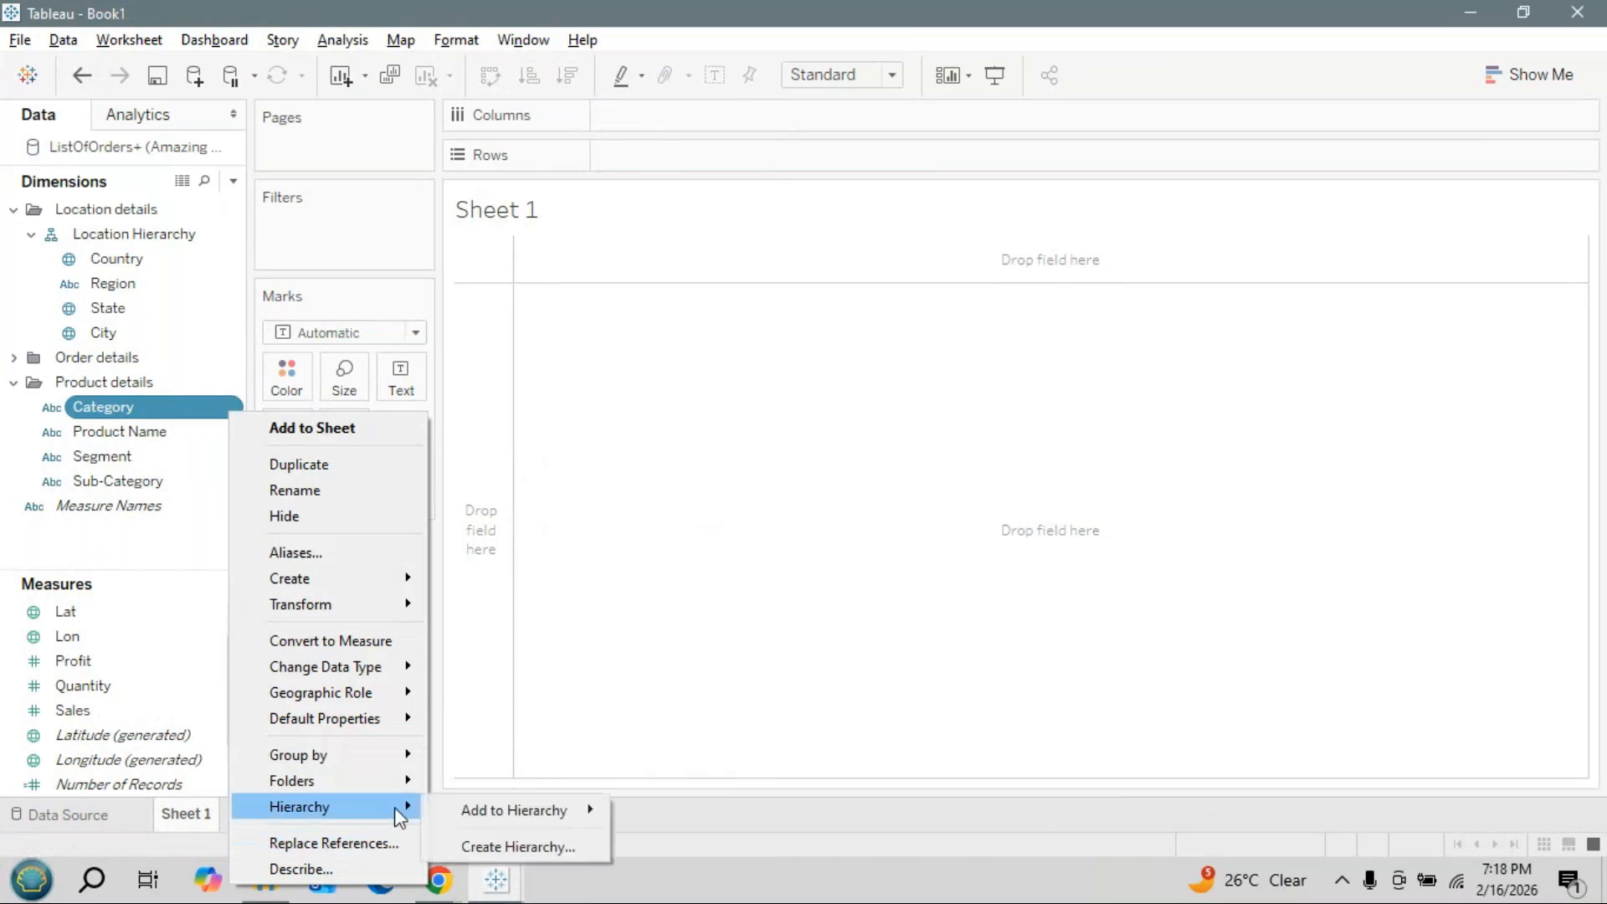
click(539, 842)
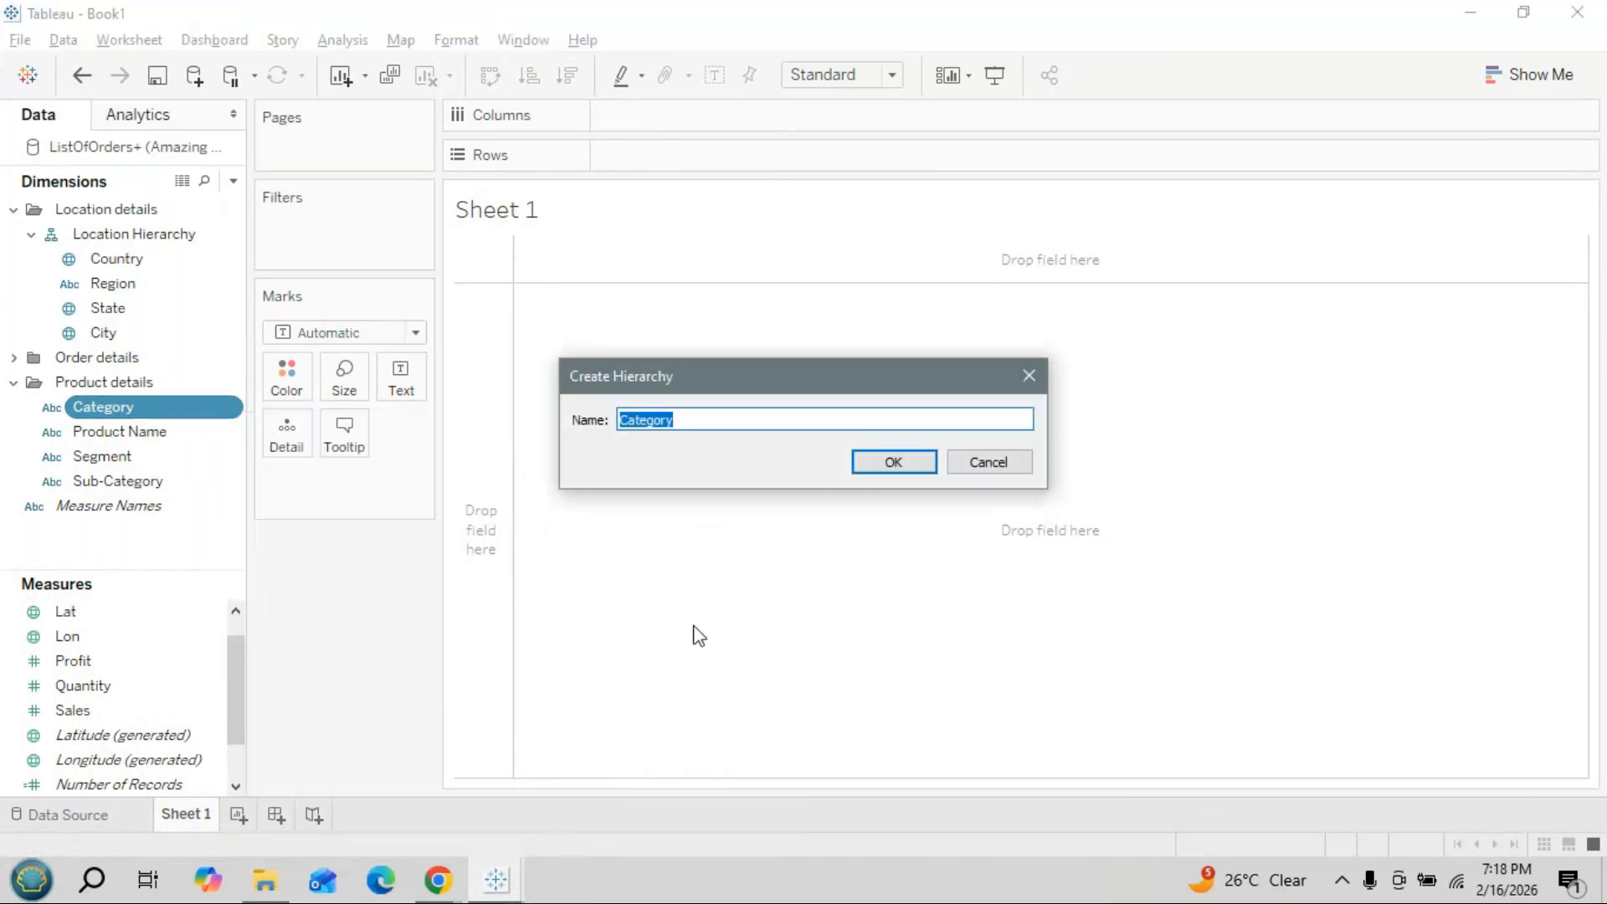
text(Product Hierarchy)
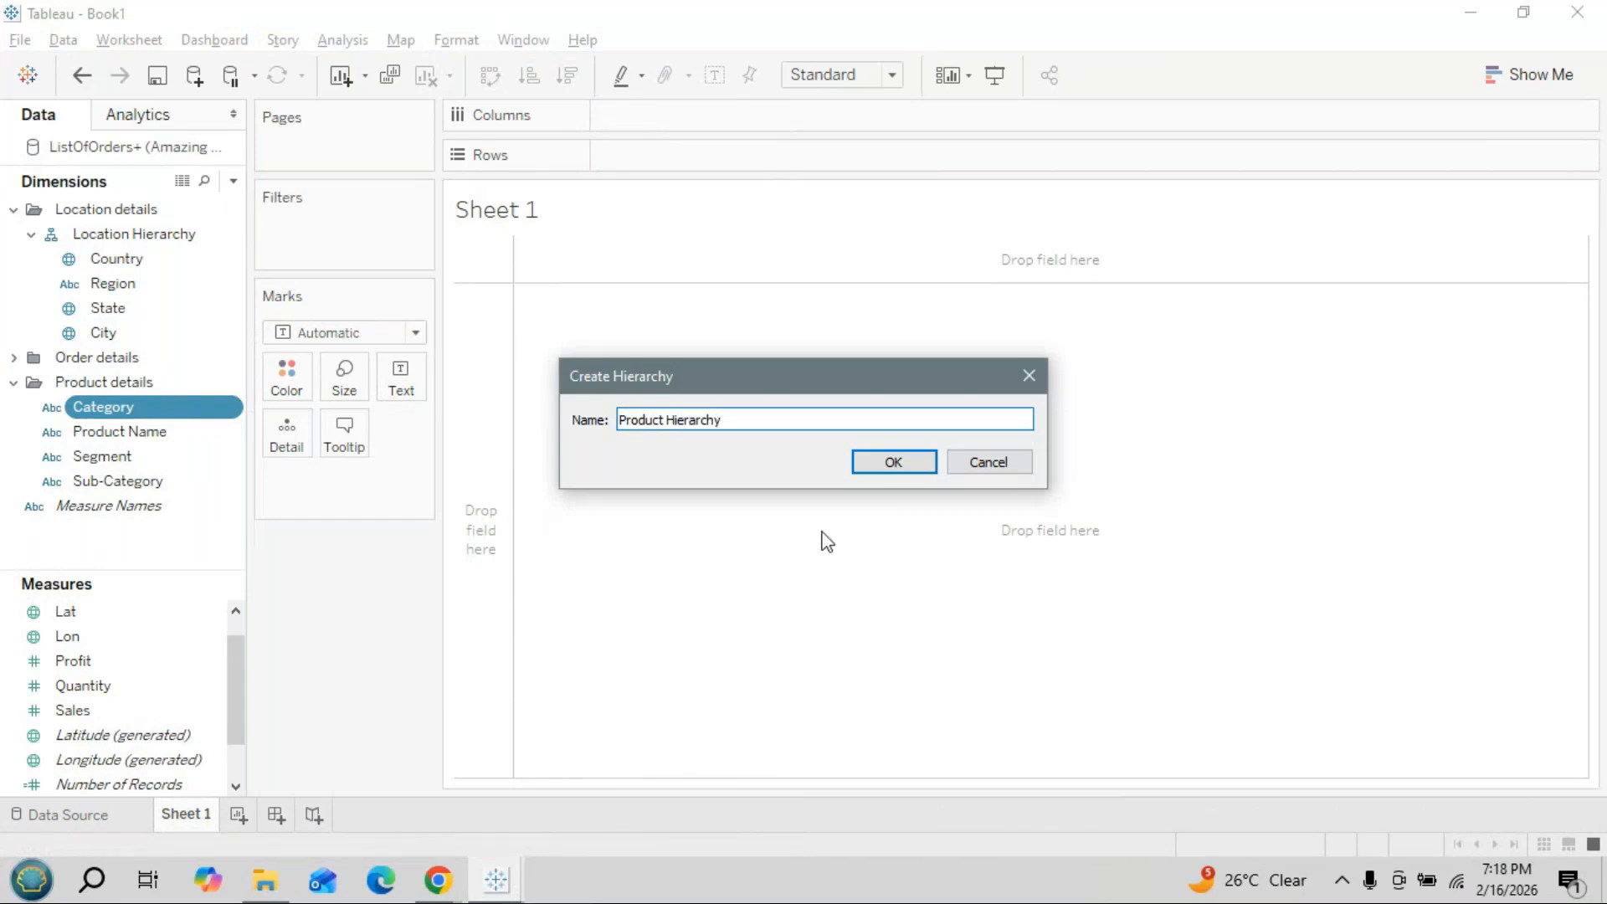
click(893, 462)
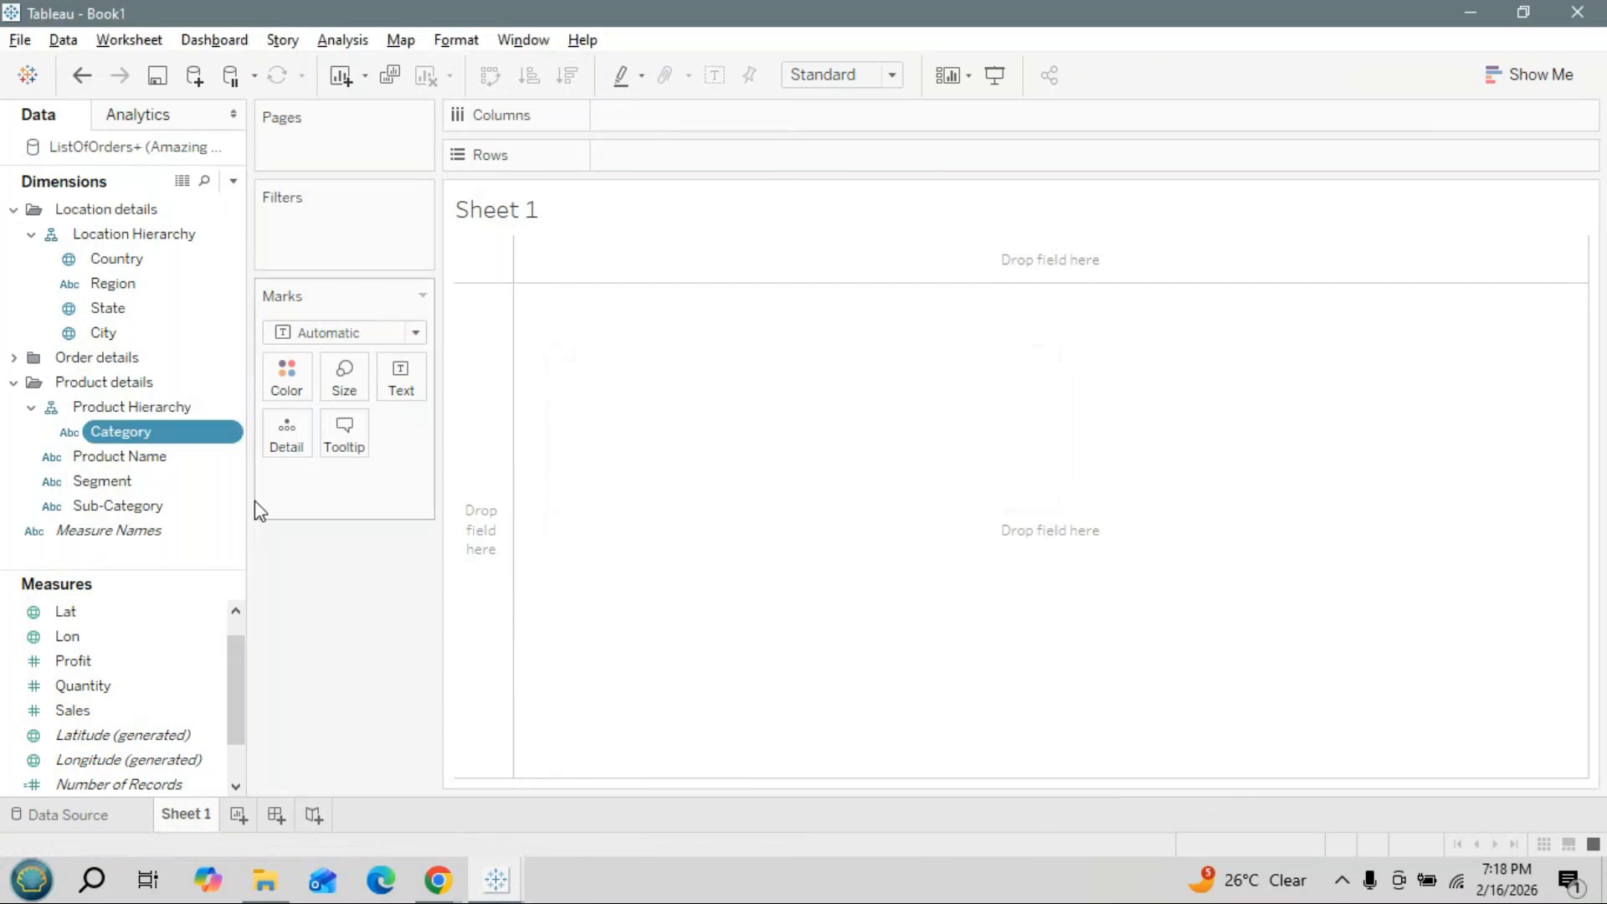
Check the reference workbook's product hierarchy and add the Segment field to Product Hierarchy in the new workbook
key(alt+Tab)
key(alt+Tab)
click(231, 481)
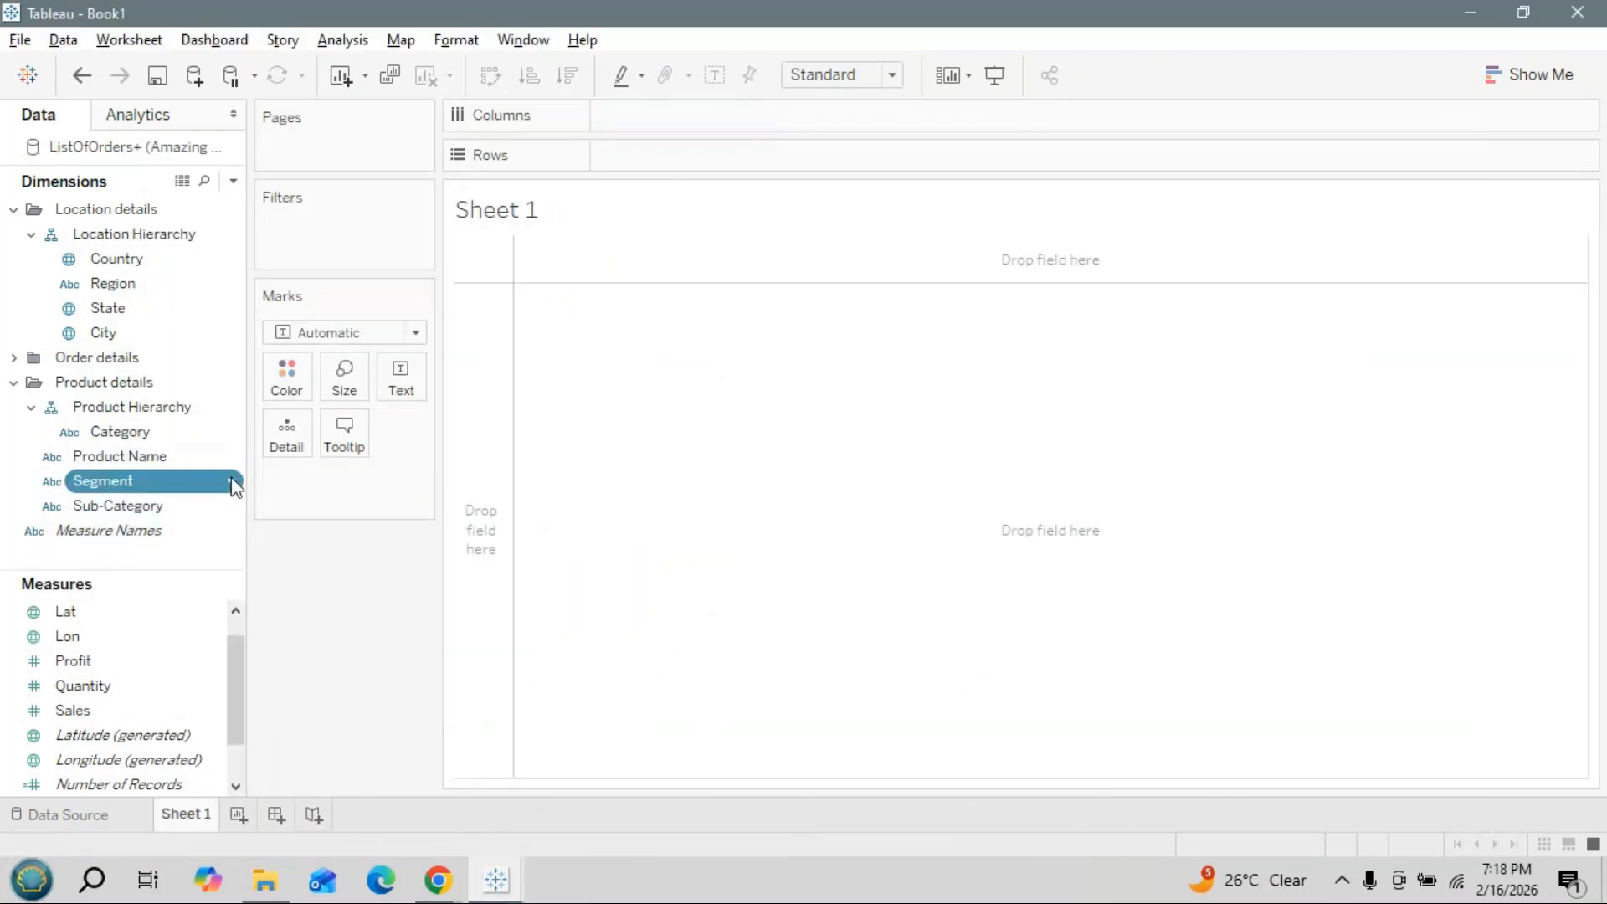
right_click(231, 481)
mouse_move(410, 400)
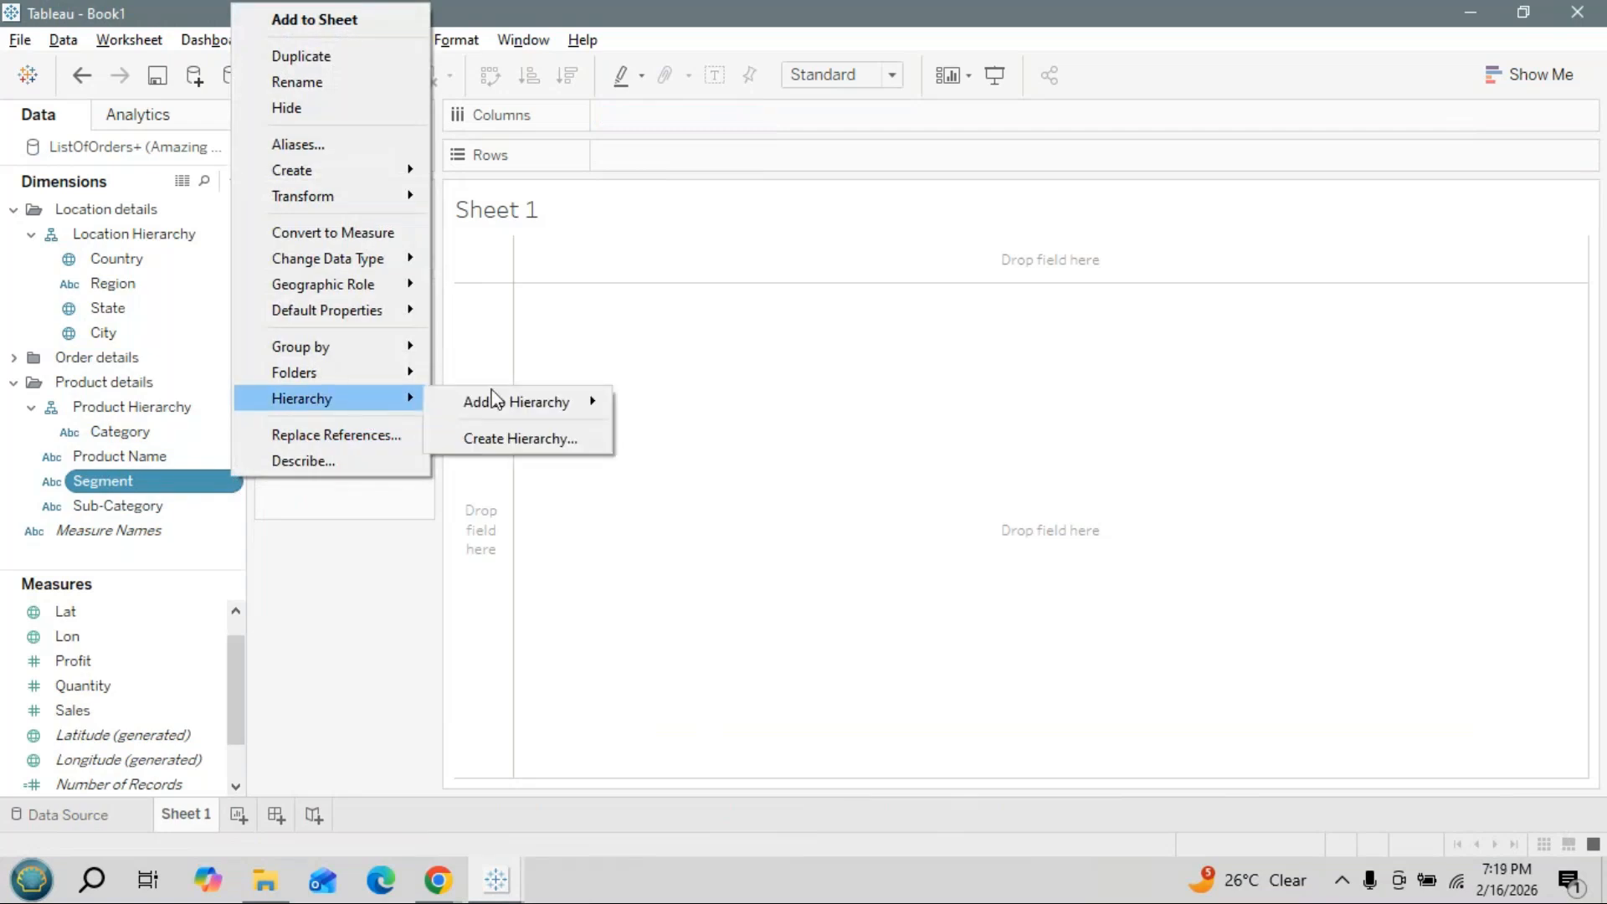
mouse_move(596, 410)
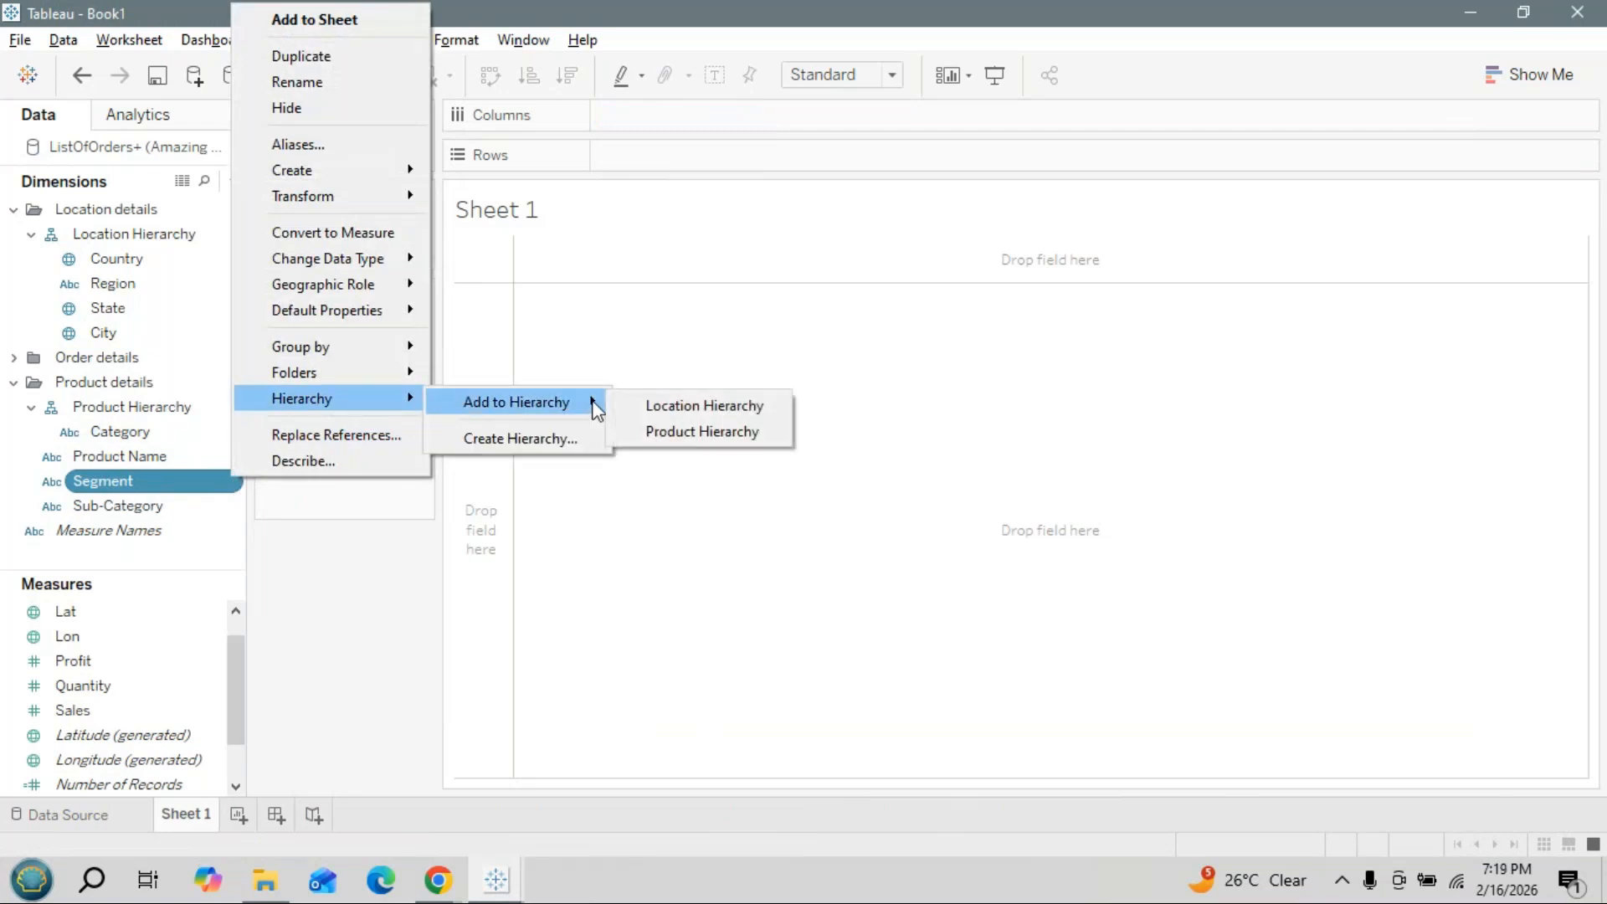
click(703, 431)
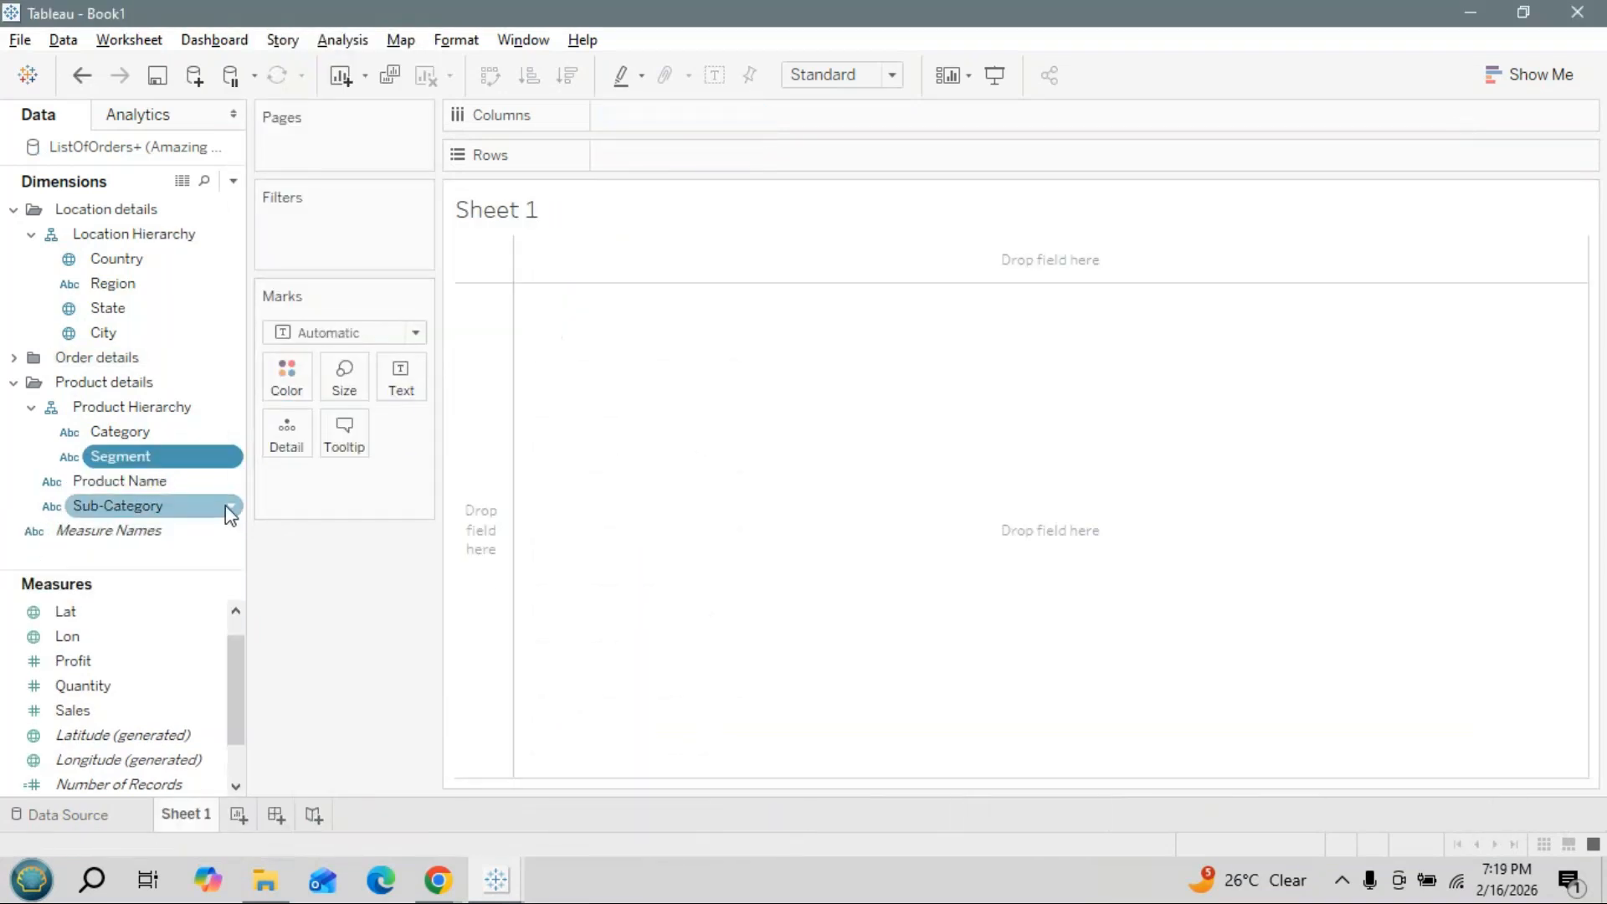
Add the Sub-Category field and then the Product Name field to the existing Product Hierarchy
right_click(231, 513)
mouse_move(409, 428)
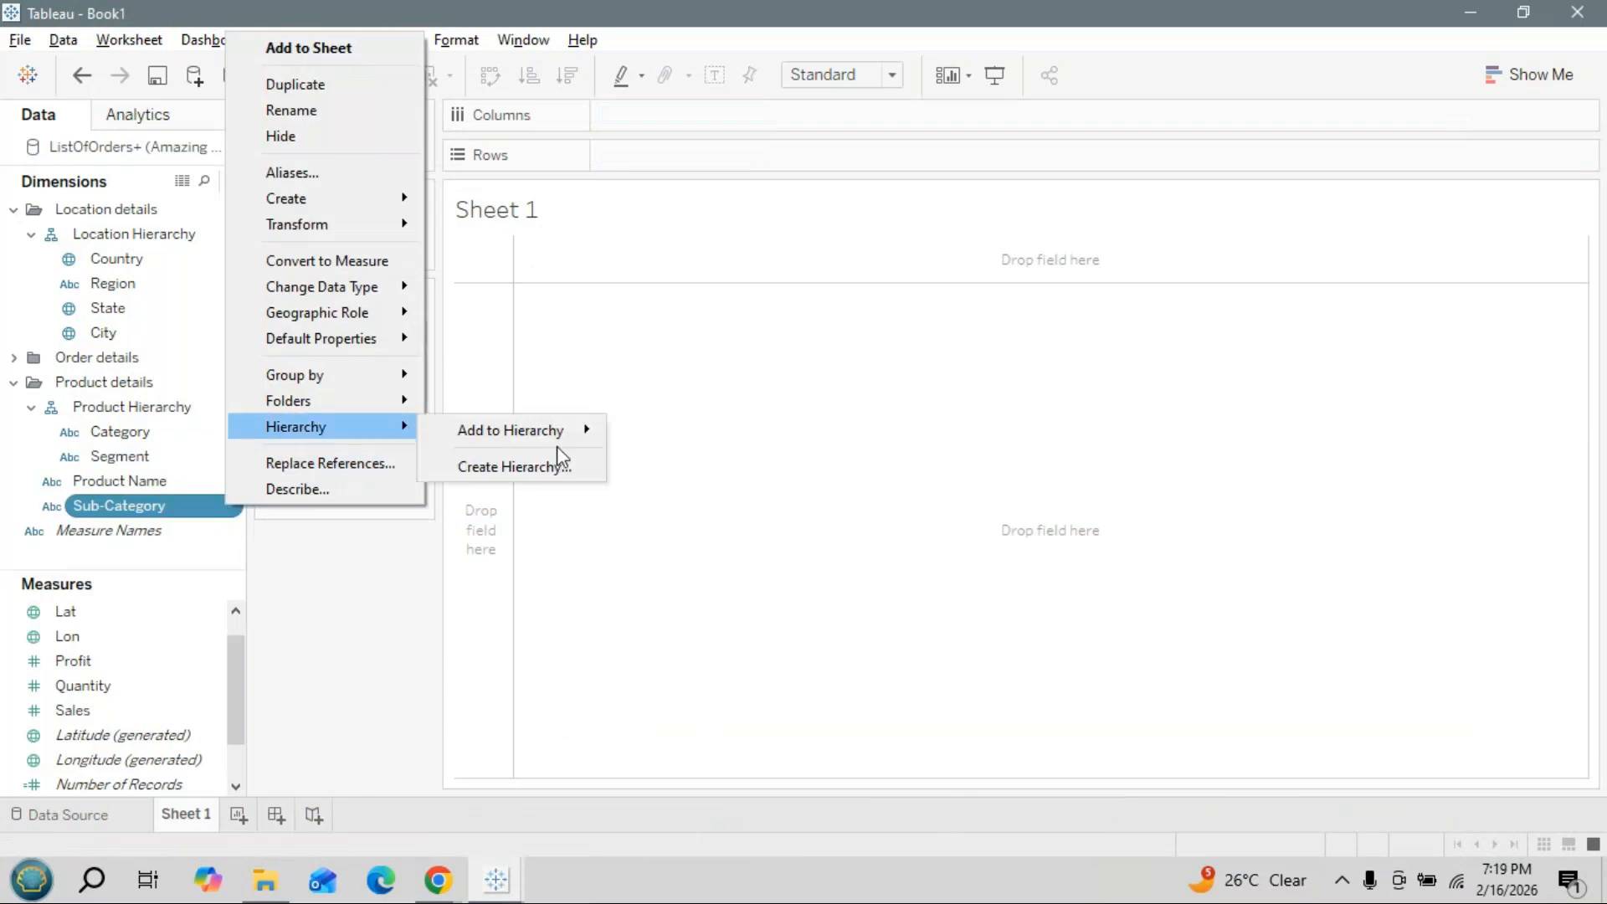
mouse_move(580, 432)
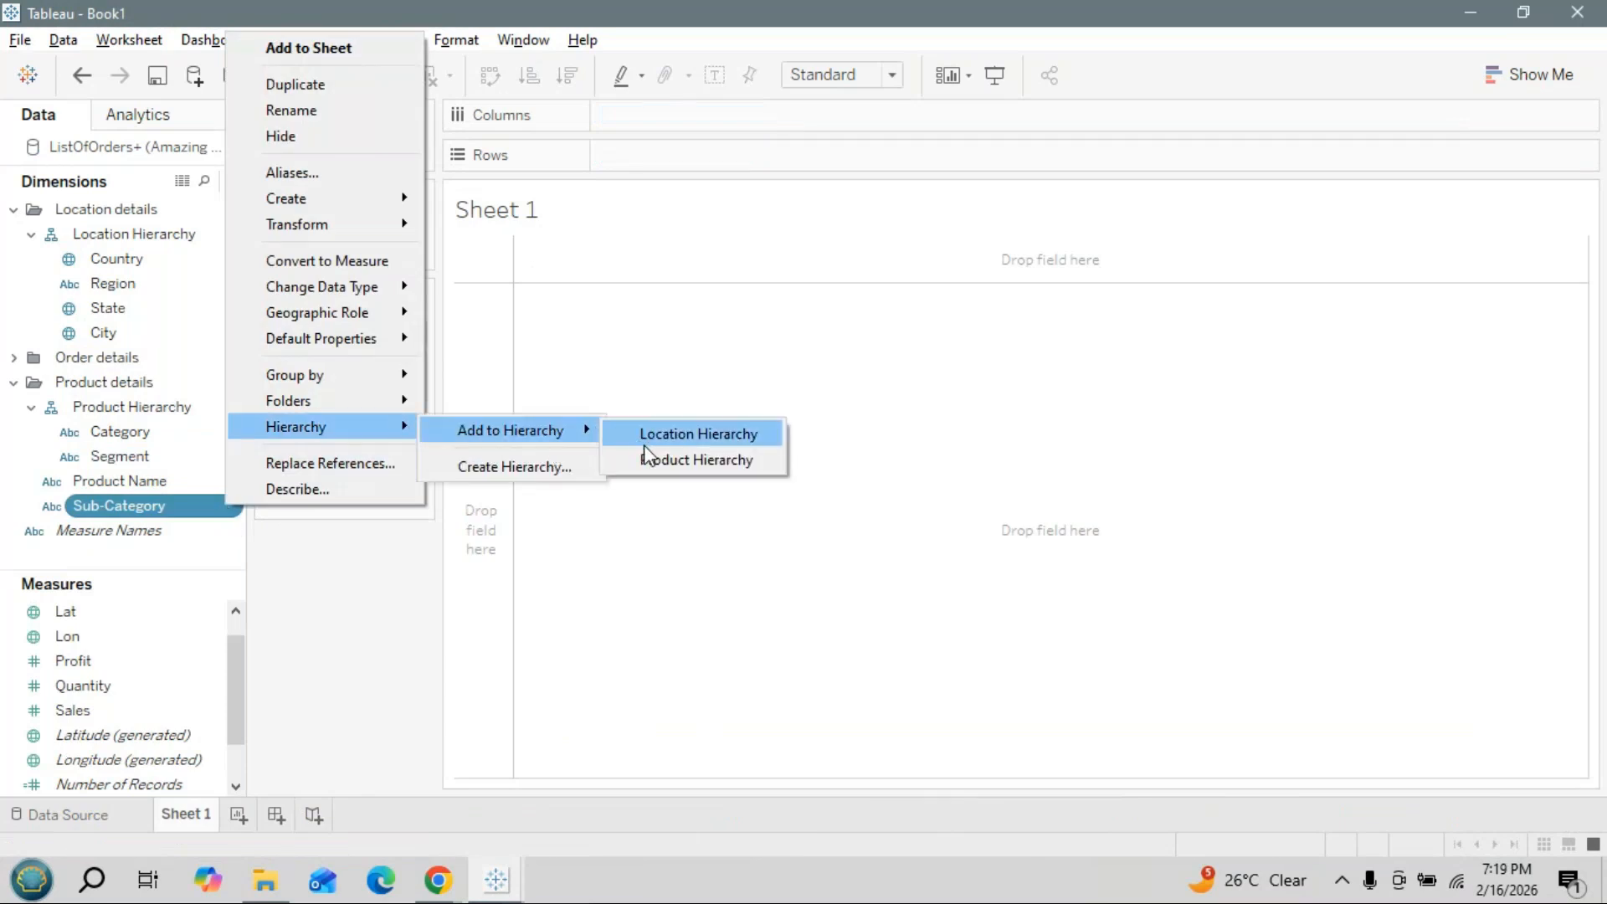
click(699, 459)
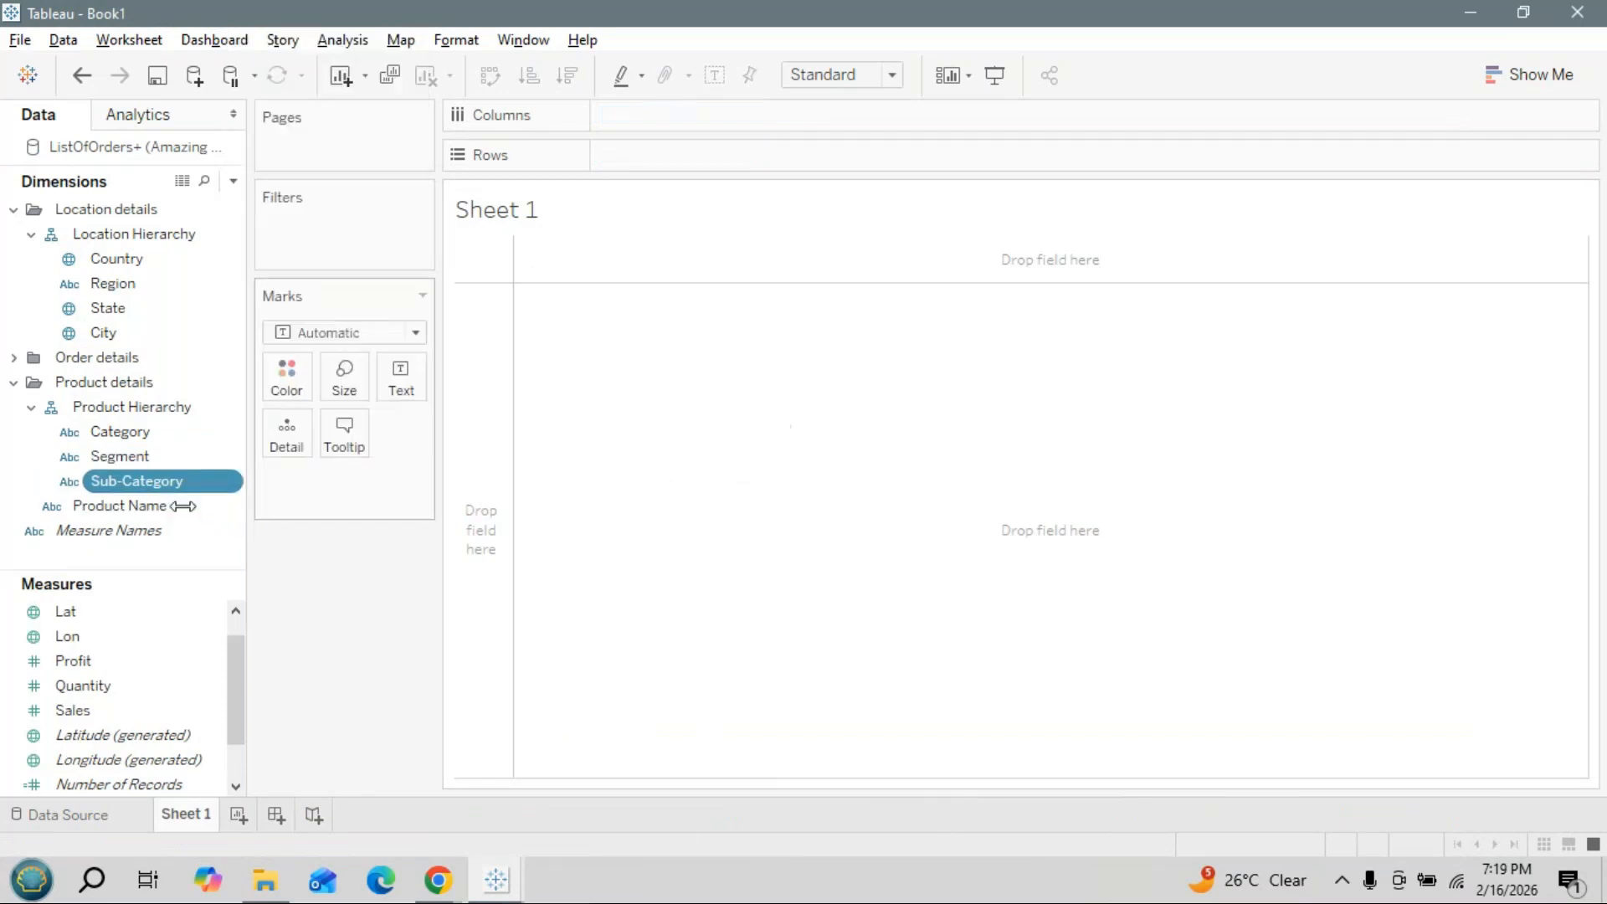
right_click(231, 509)
mouse_move(412, 427)
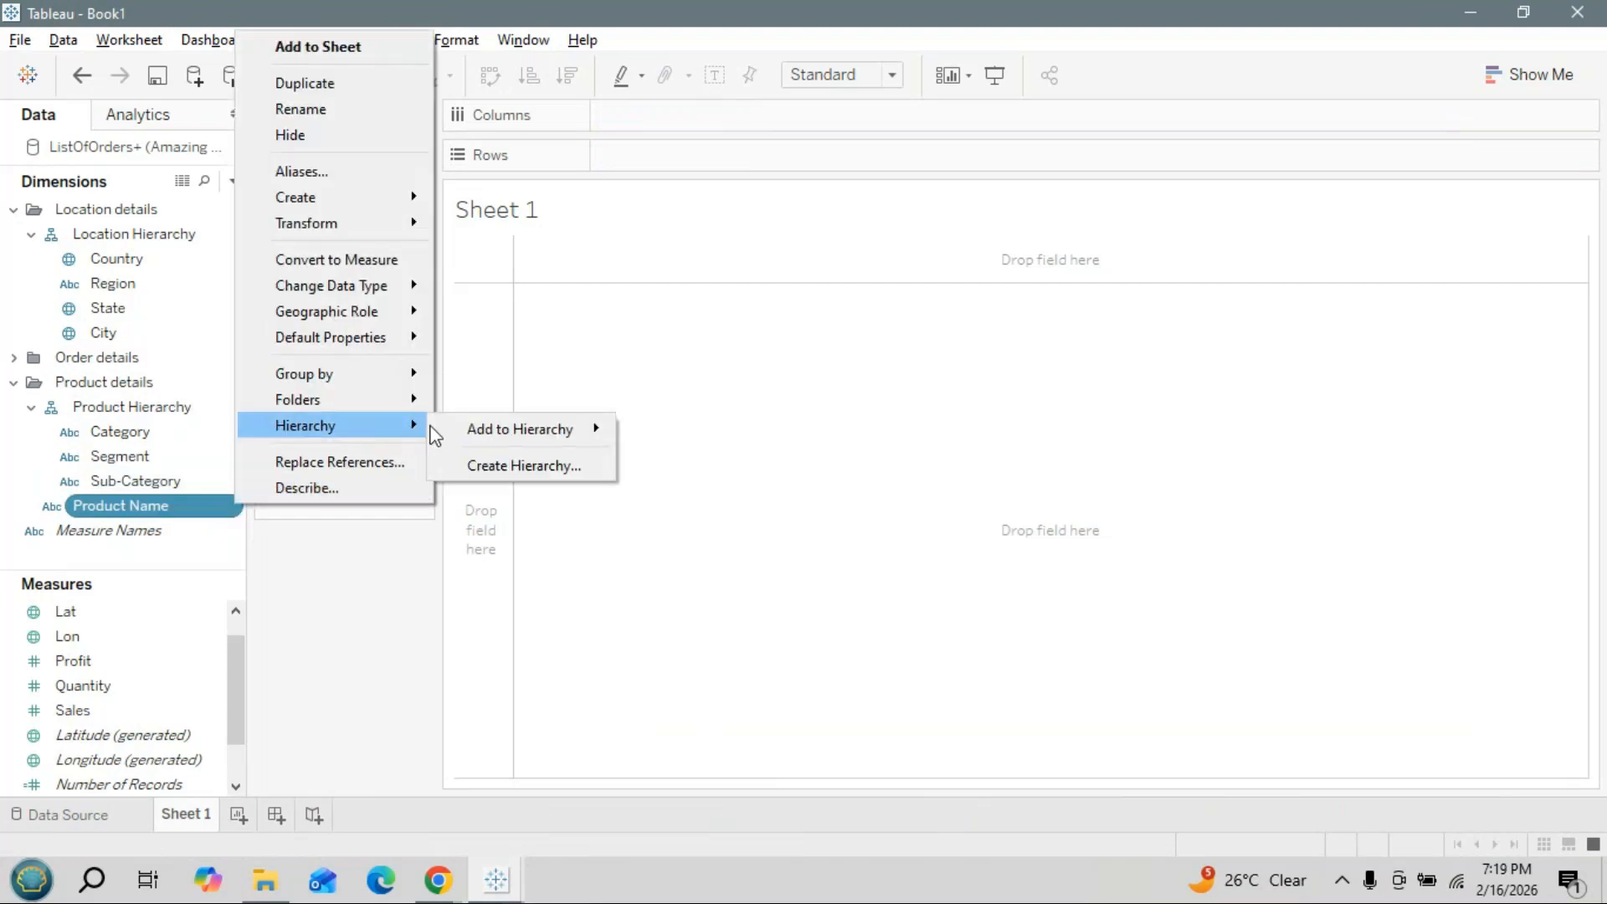
mouse_move(586, 429)
click(677, 459)
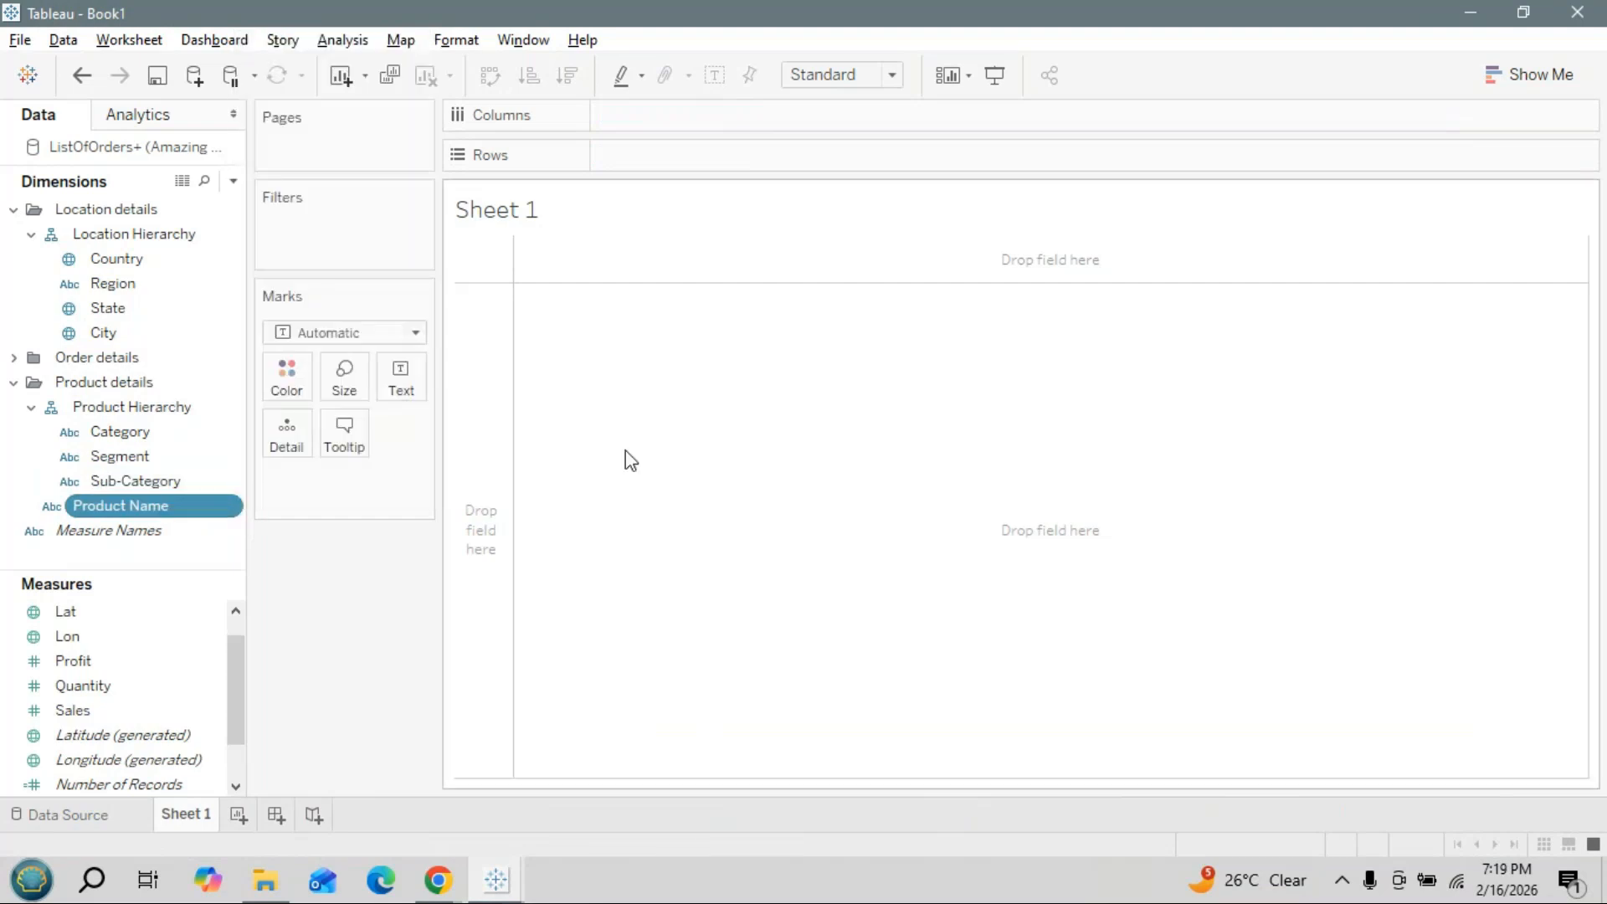
Collapse and expand the Location details and Product details folders and their hierarchies to review how the fields are nested
click(14, 384)
click(14, 211)
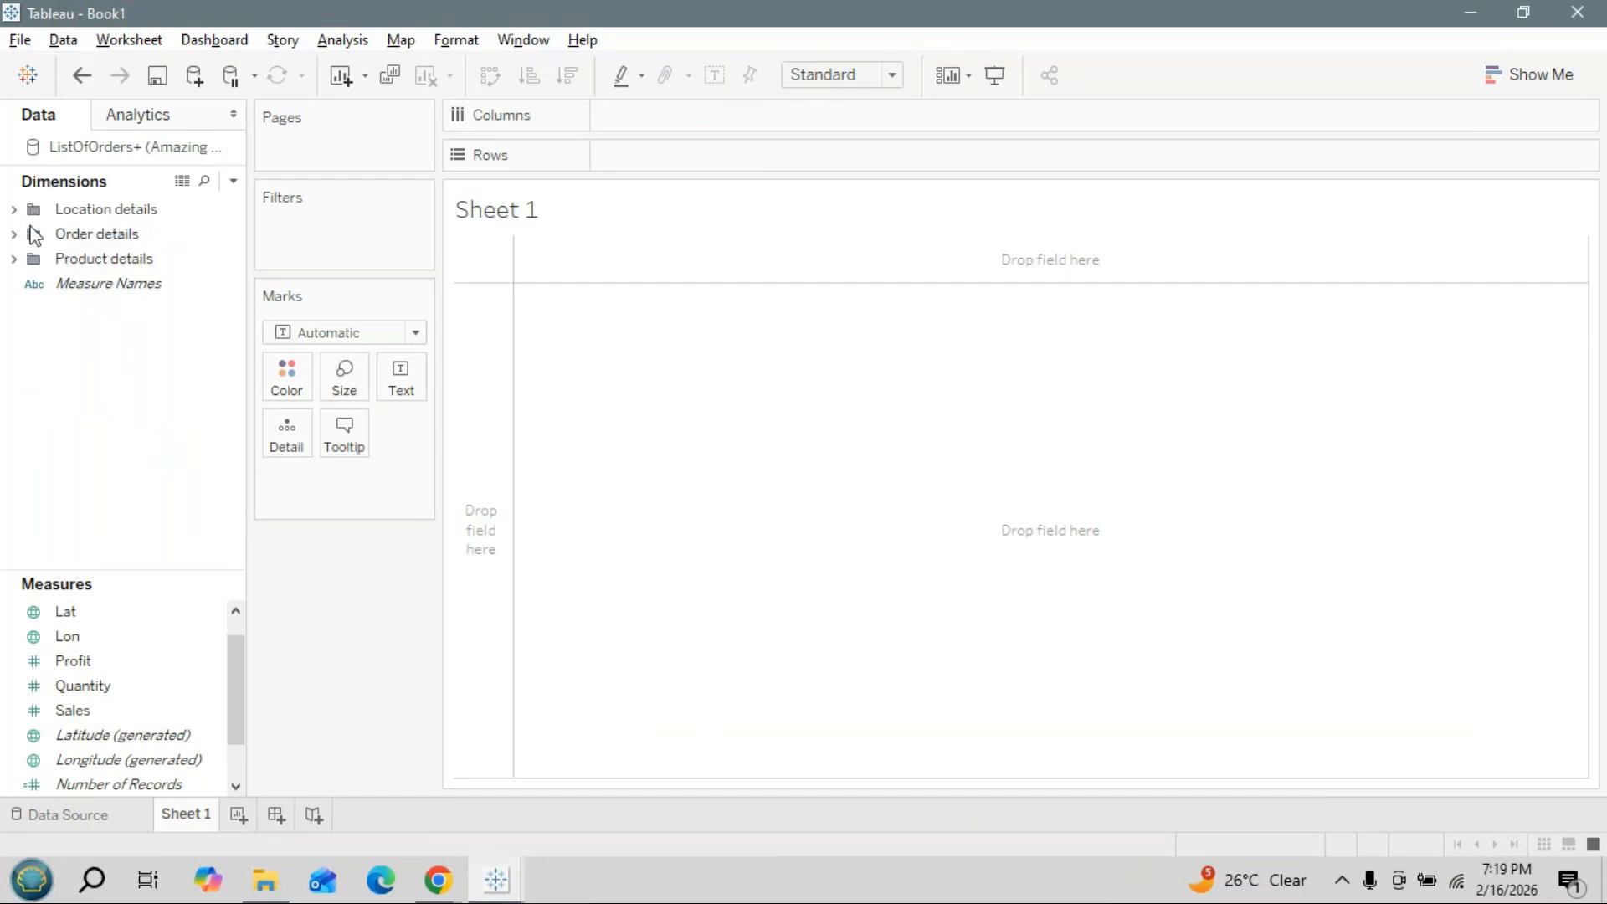
click(15, 210)
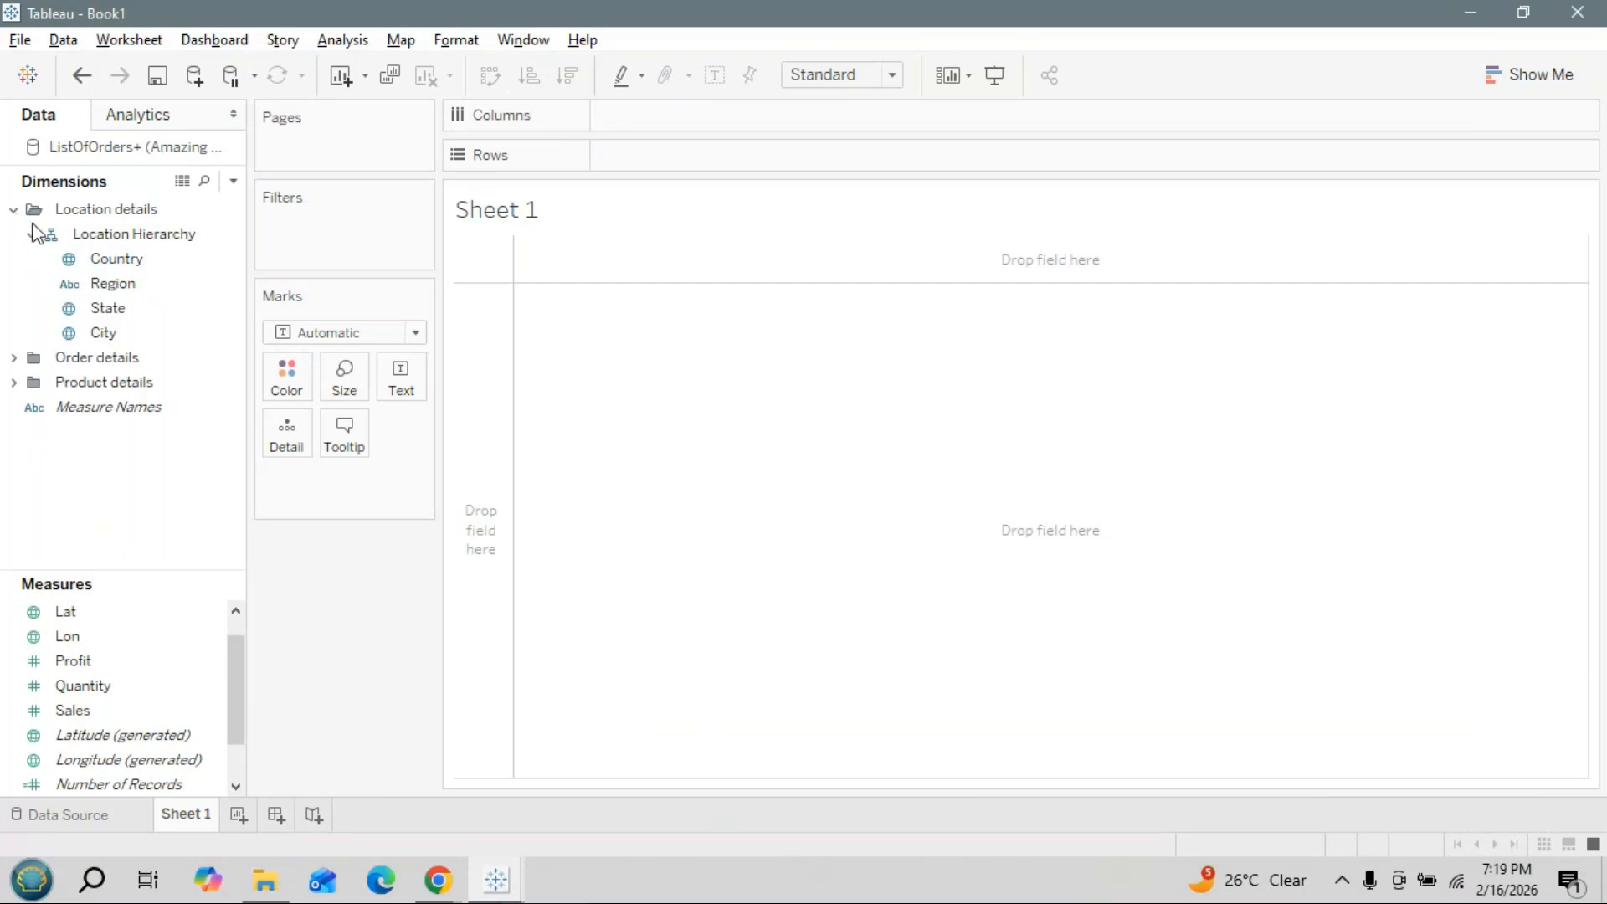
click(32, 236)
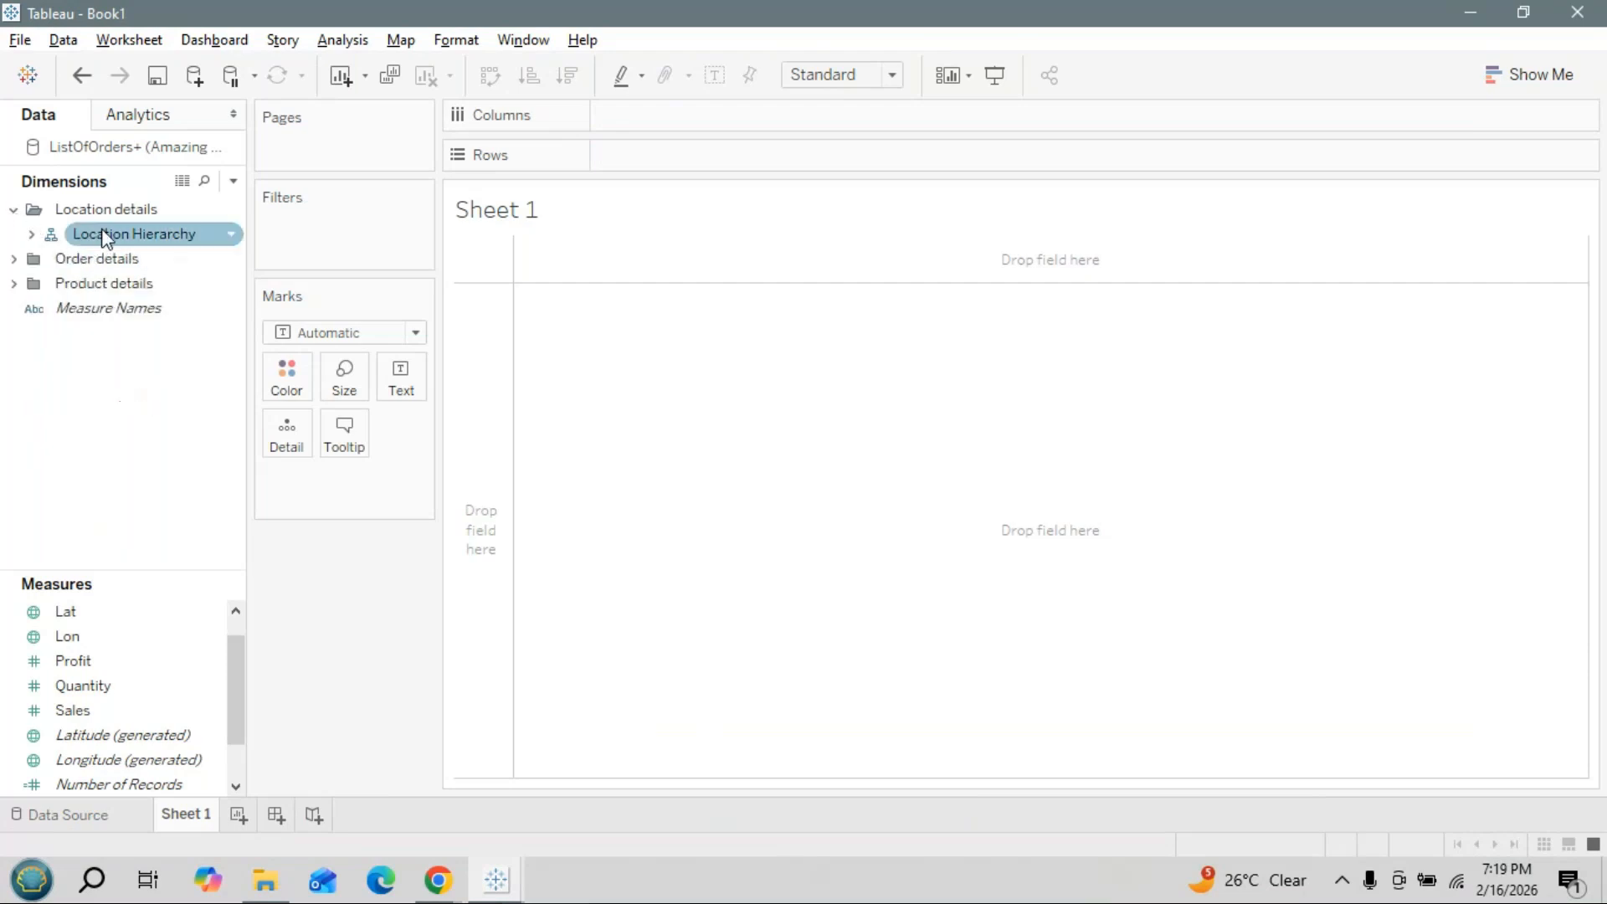
click(32, 235)
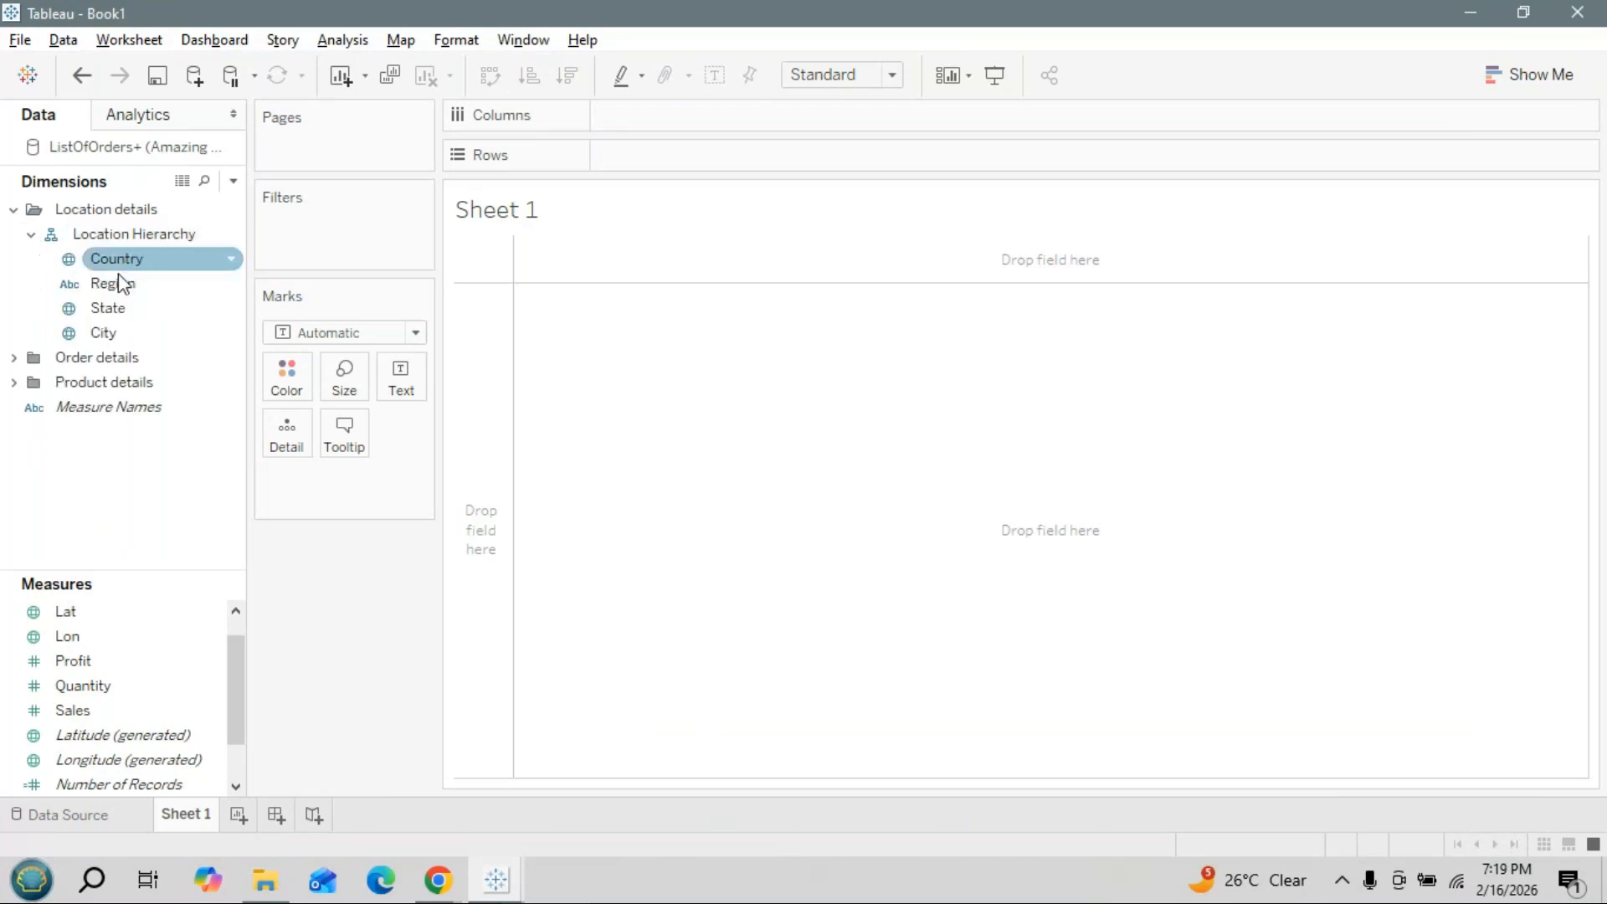
click(14, 382)
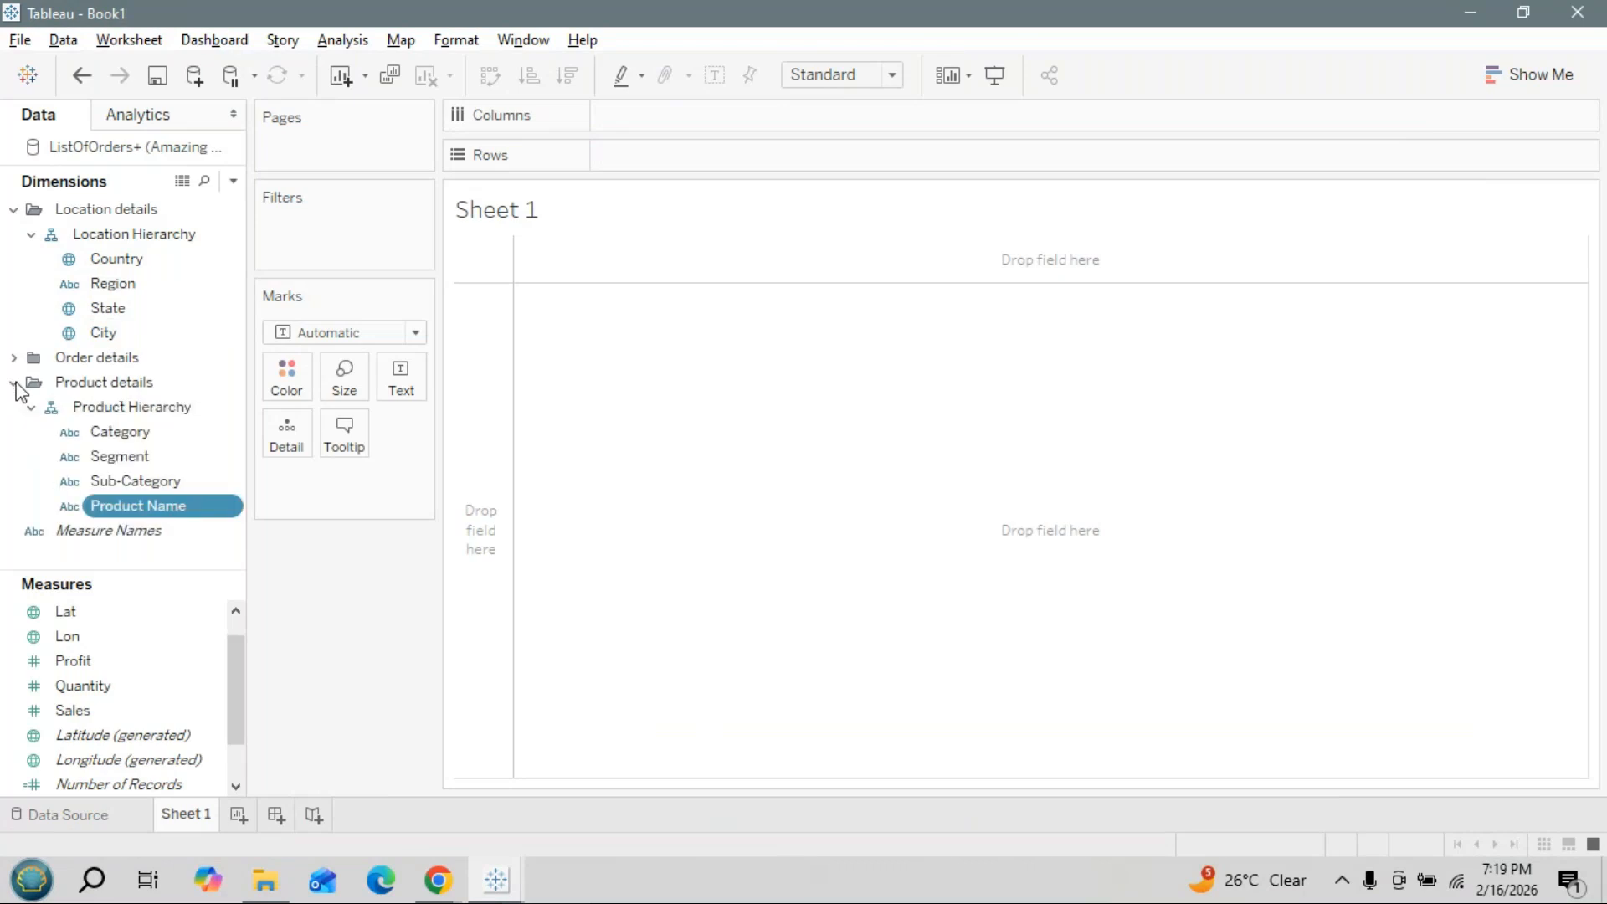
click(32, 408)
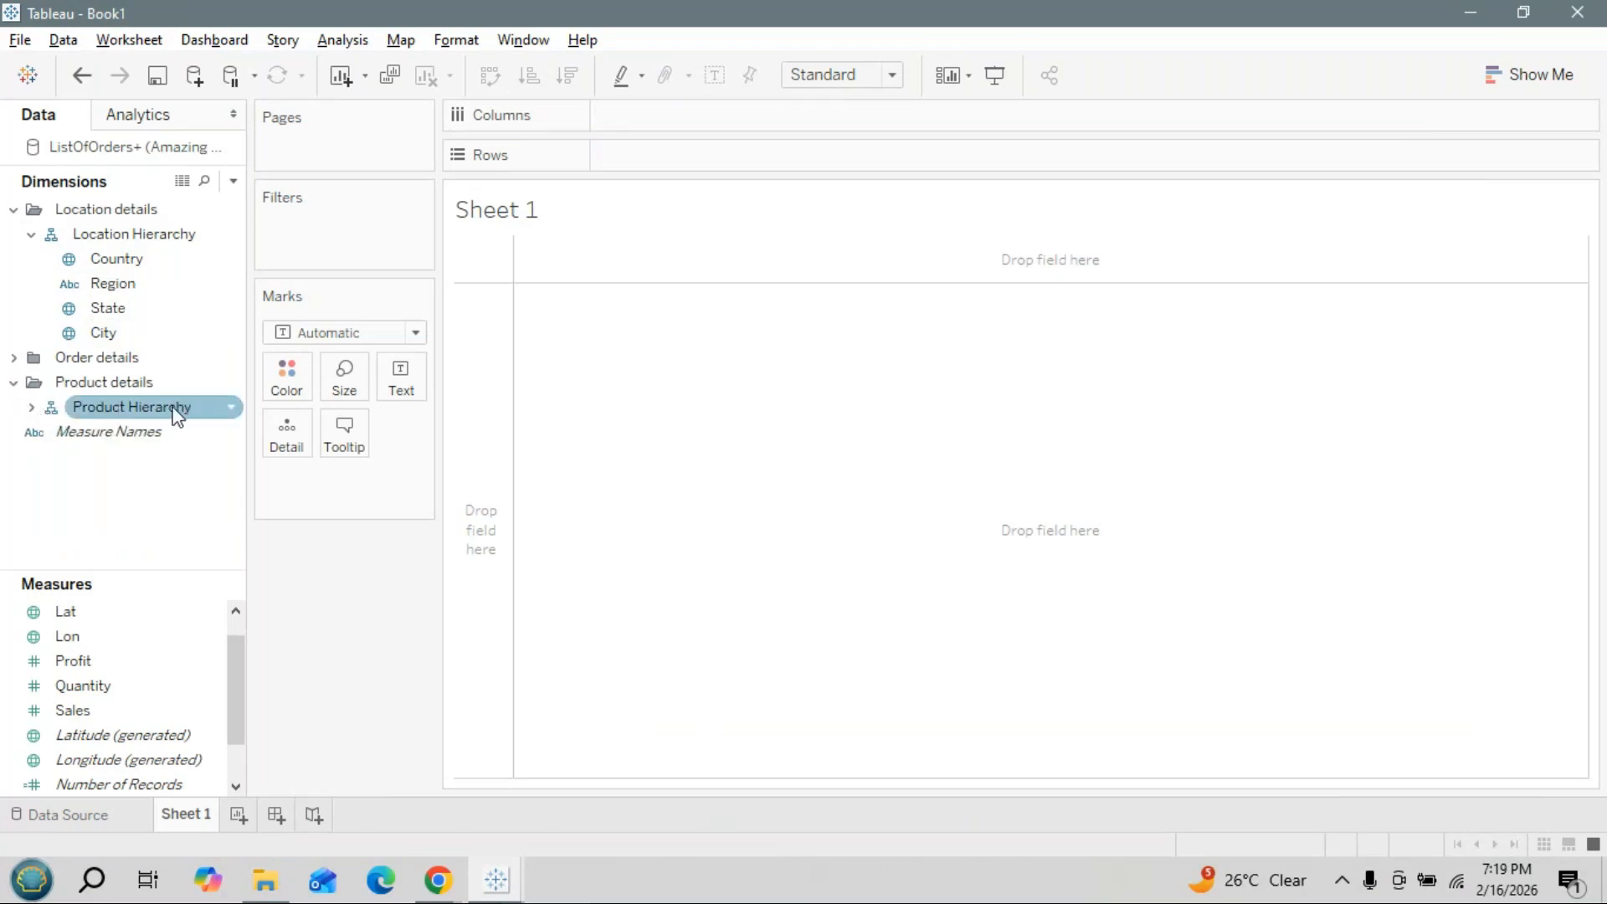
click(33, 407)
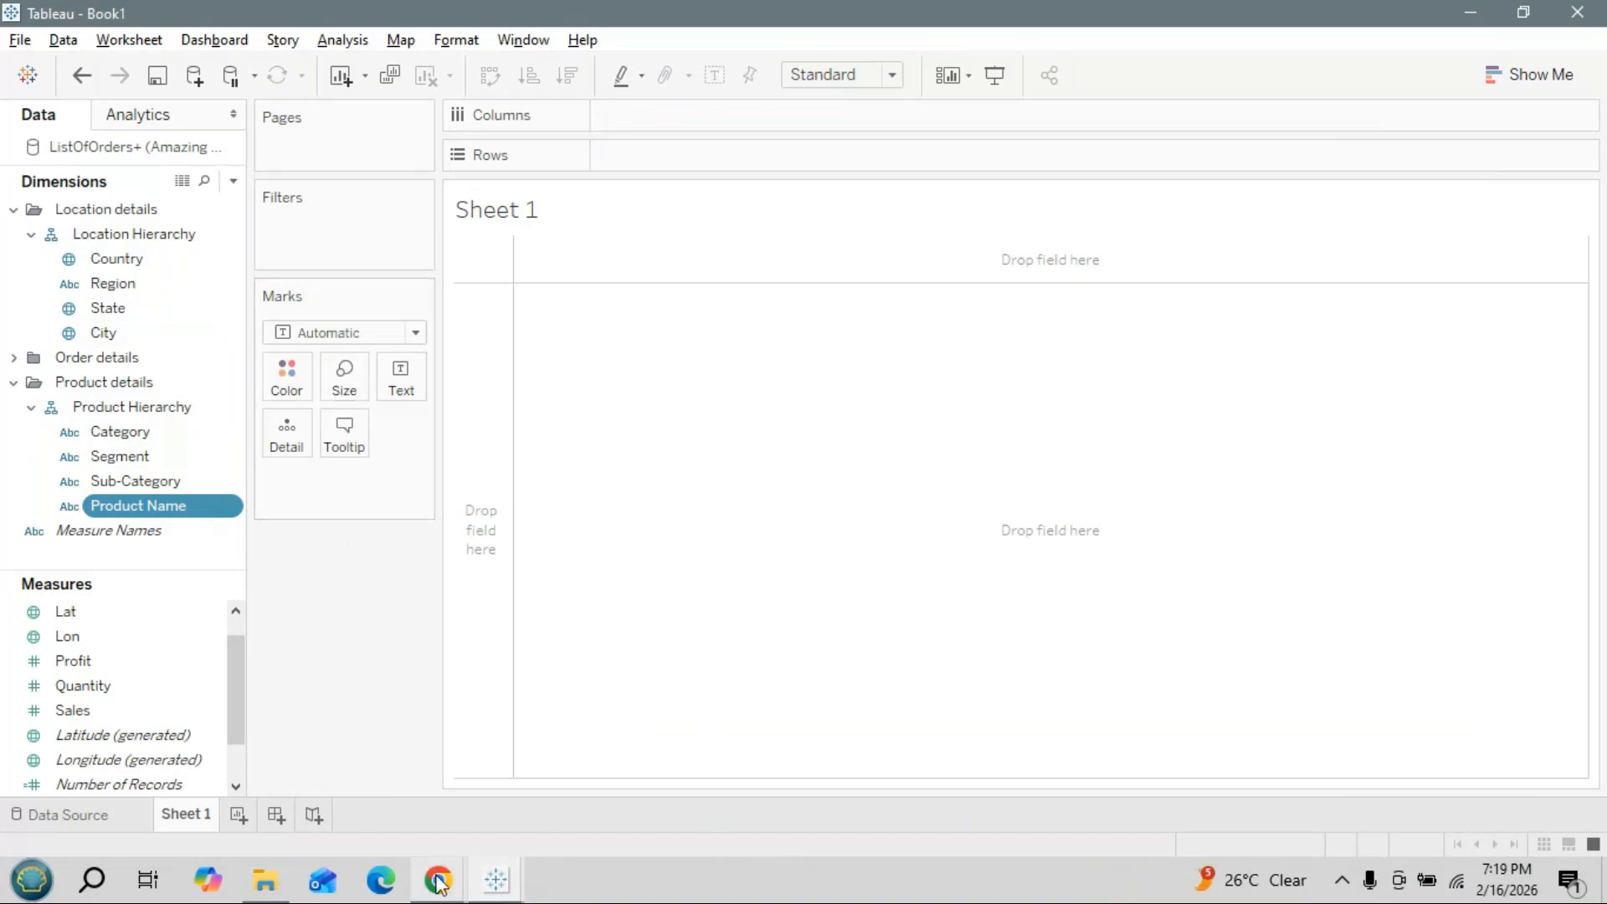
Switch to GoTo Meeting to mute the microphone, turn it back on, and return to the new Tableau workbook
mouse_move(442, 884)
click(495, 747)
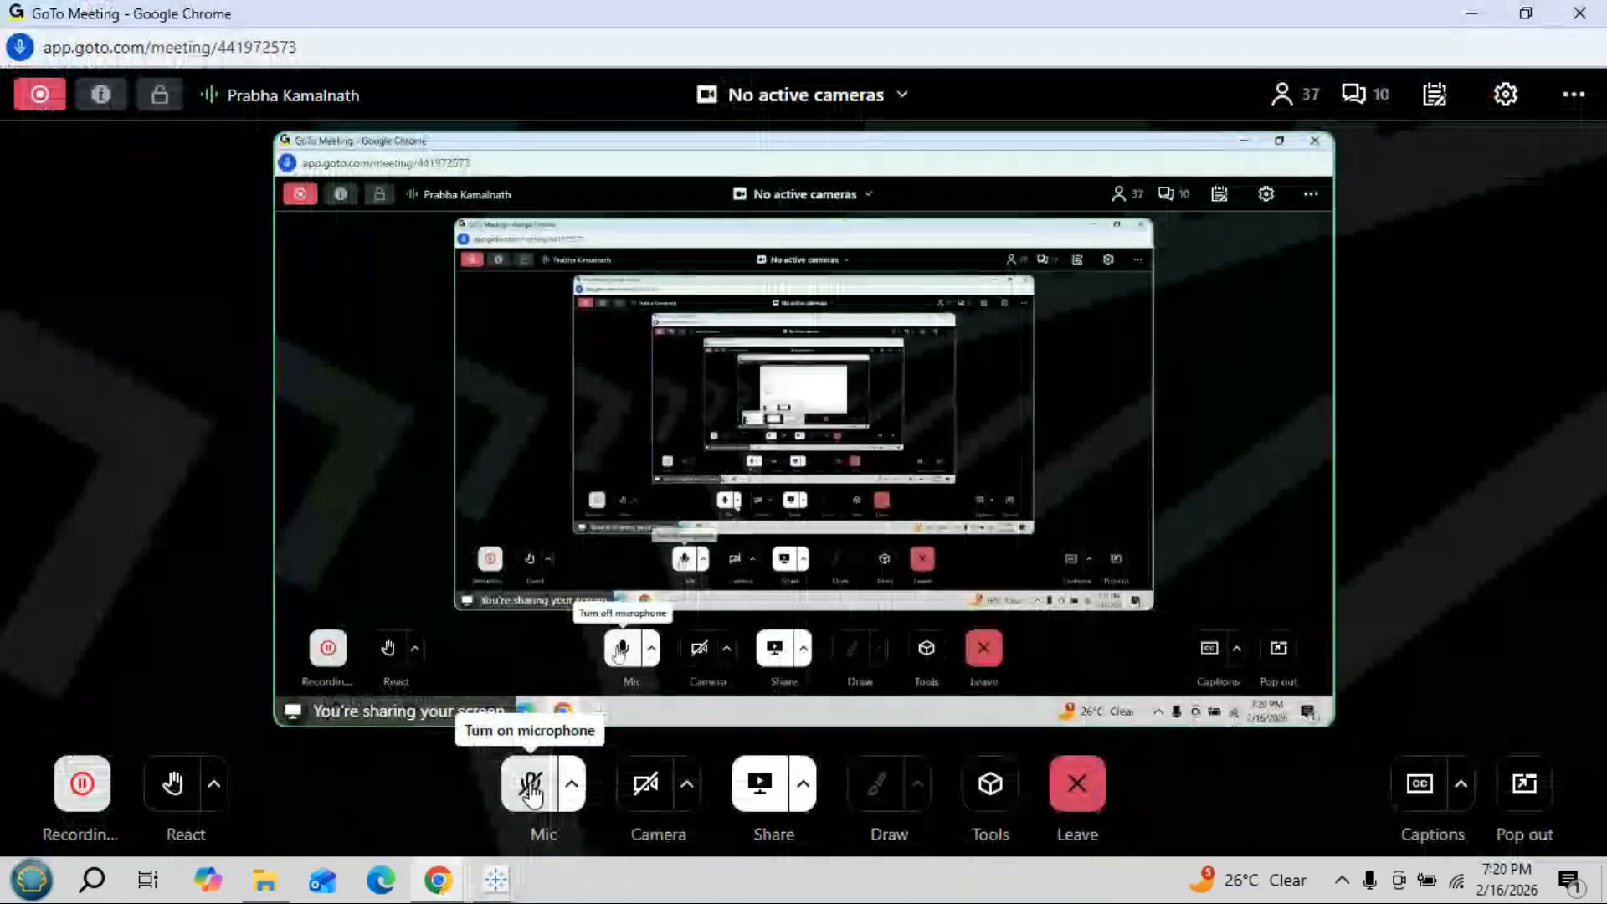
mouse_move(502, 884)
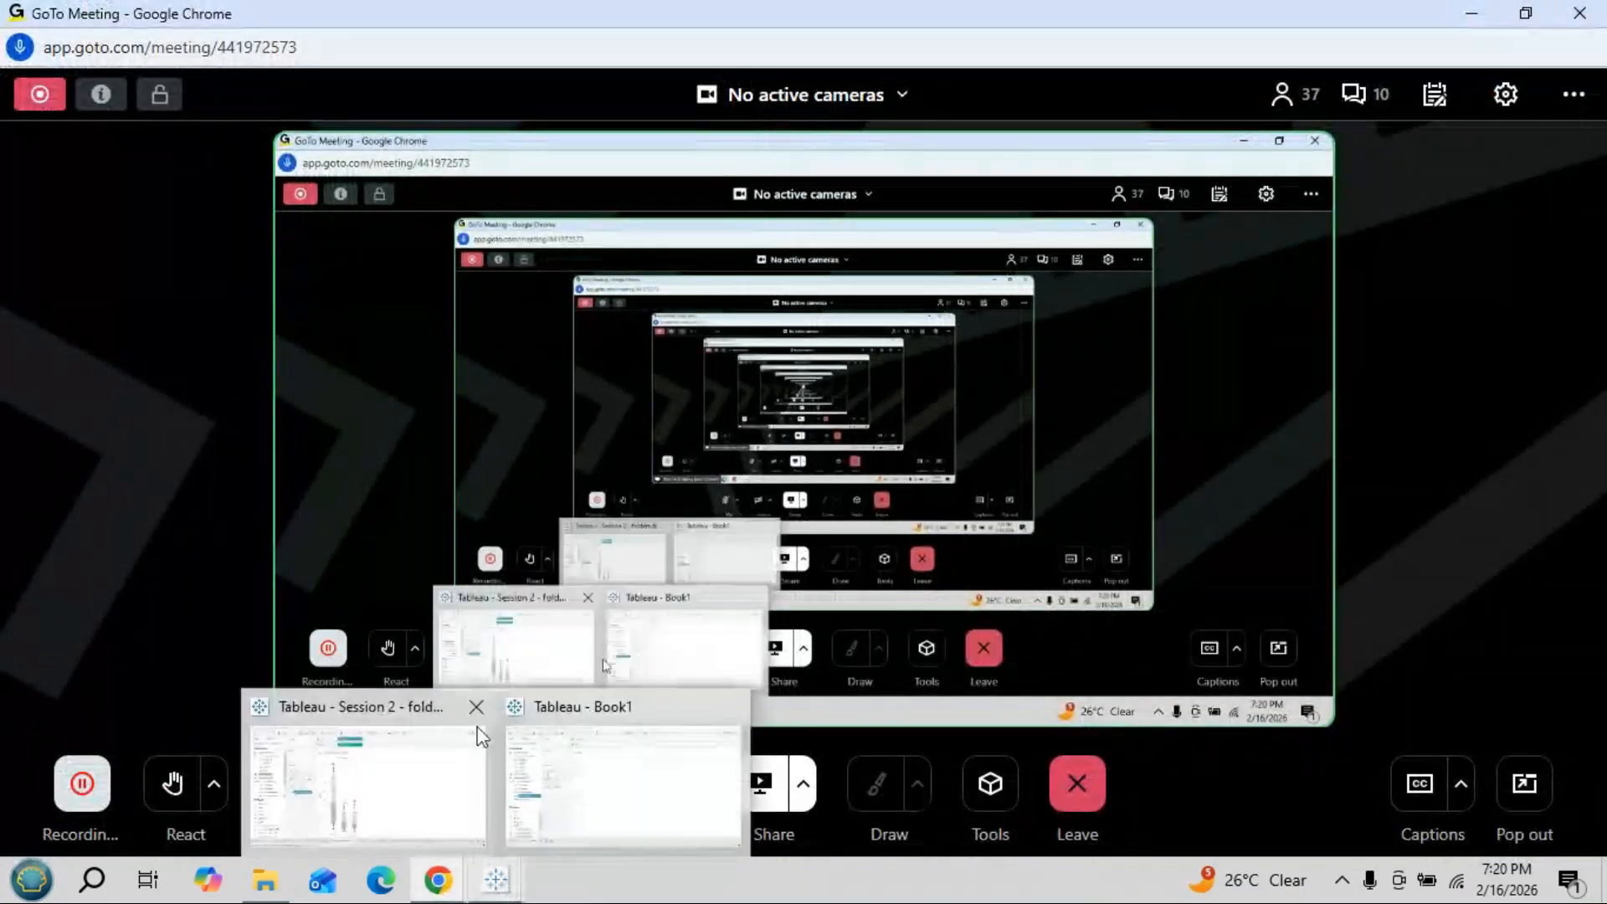
click(514, 716)
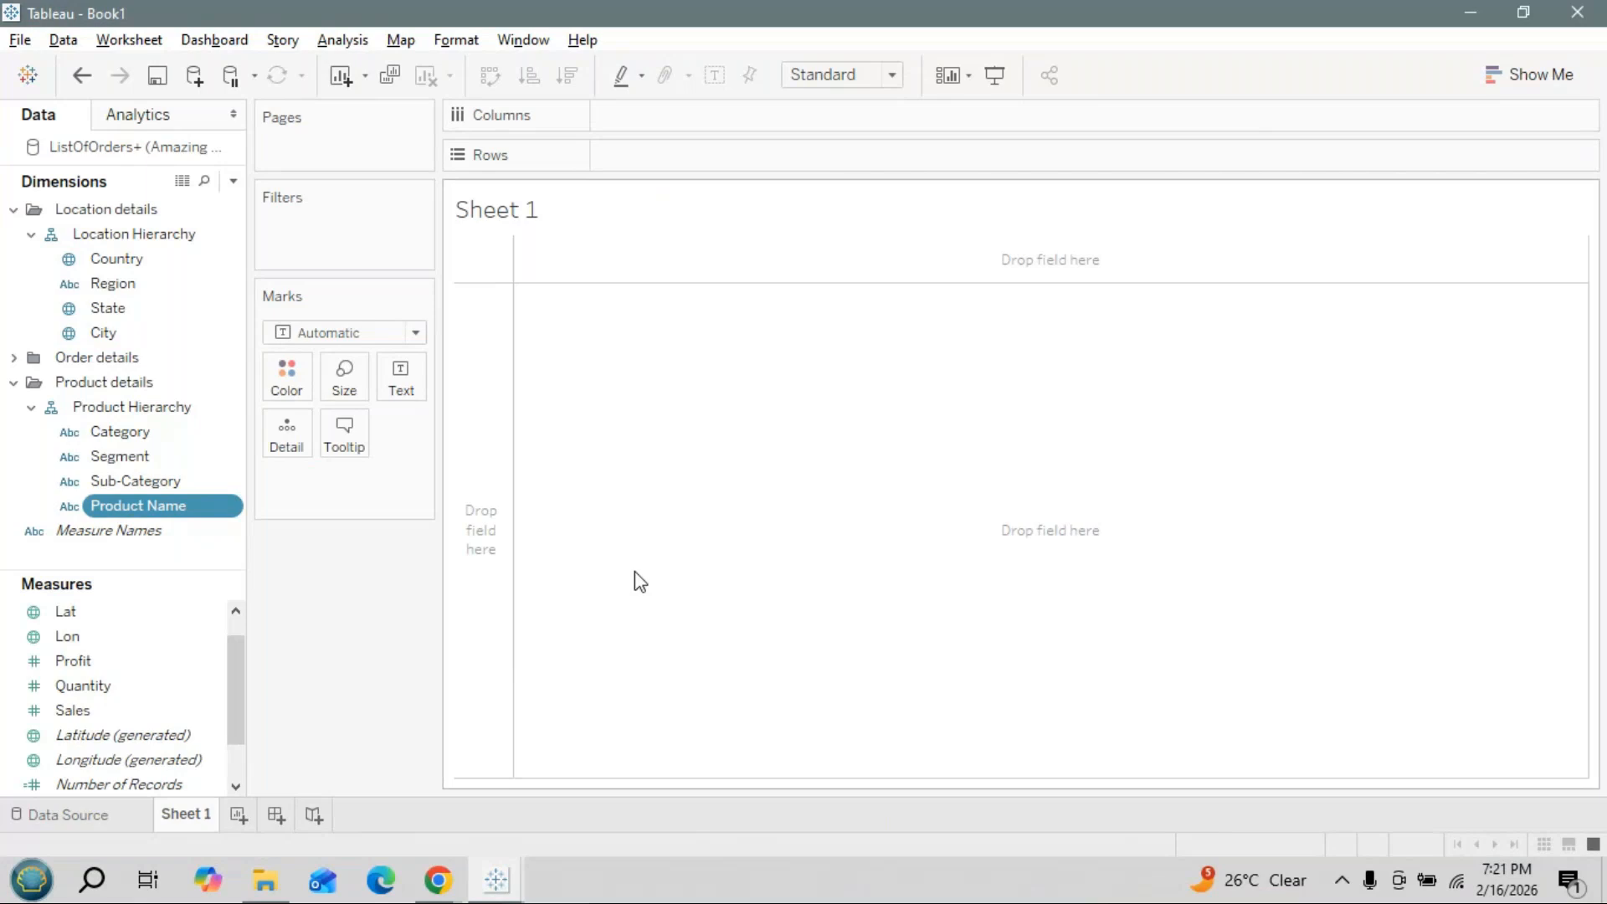
mouse_move(449, 882)
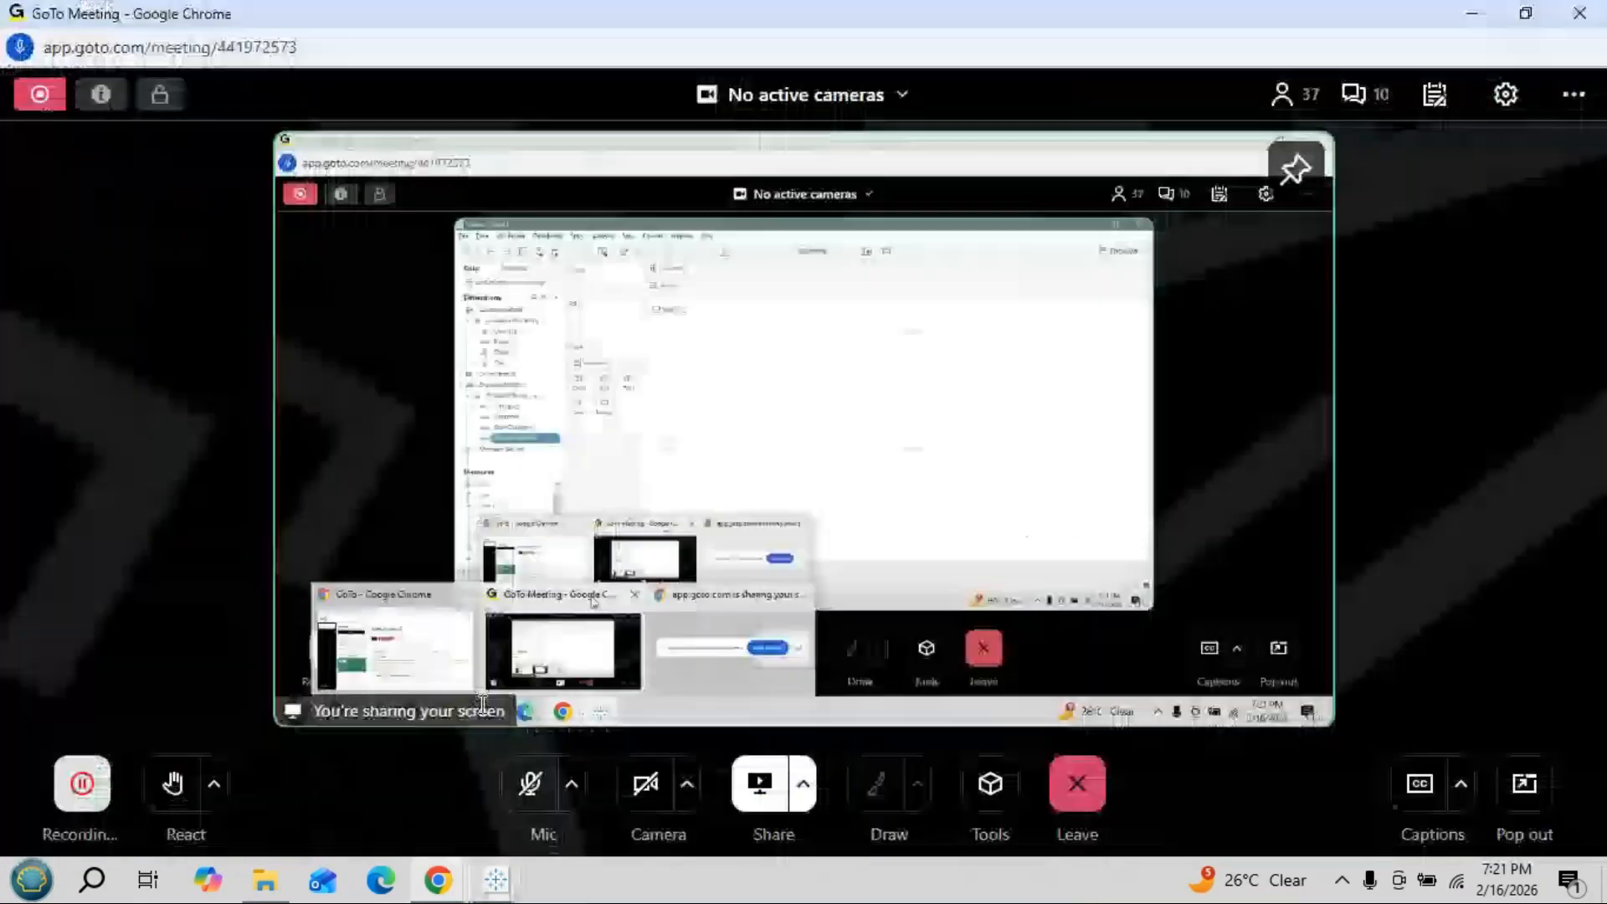
click(482, 732)
click(530, 783)
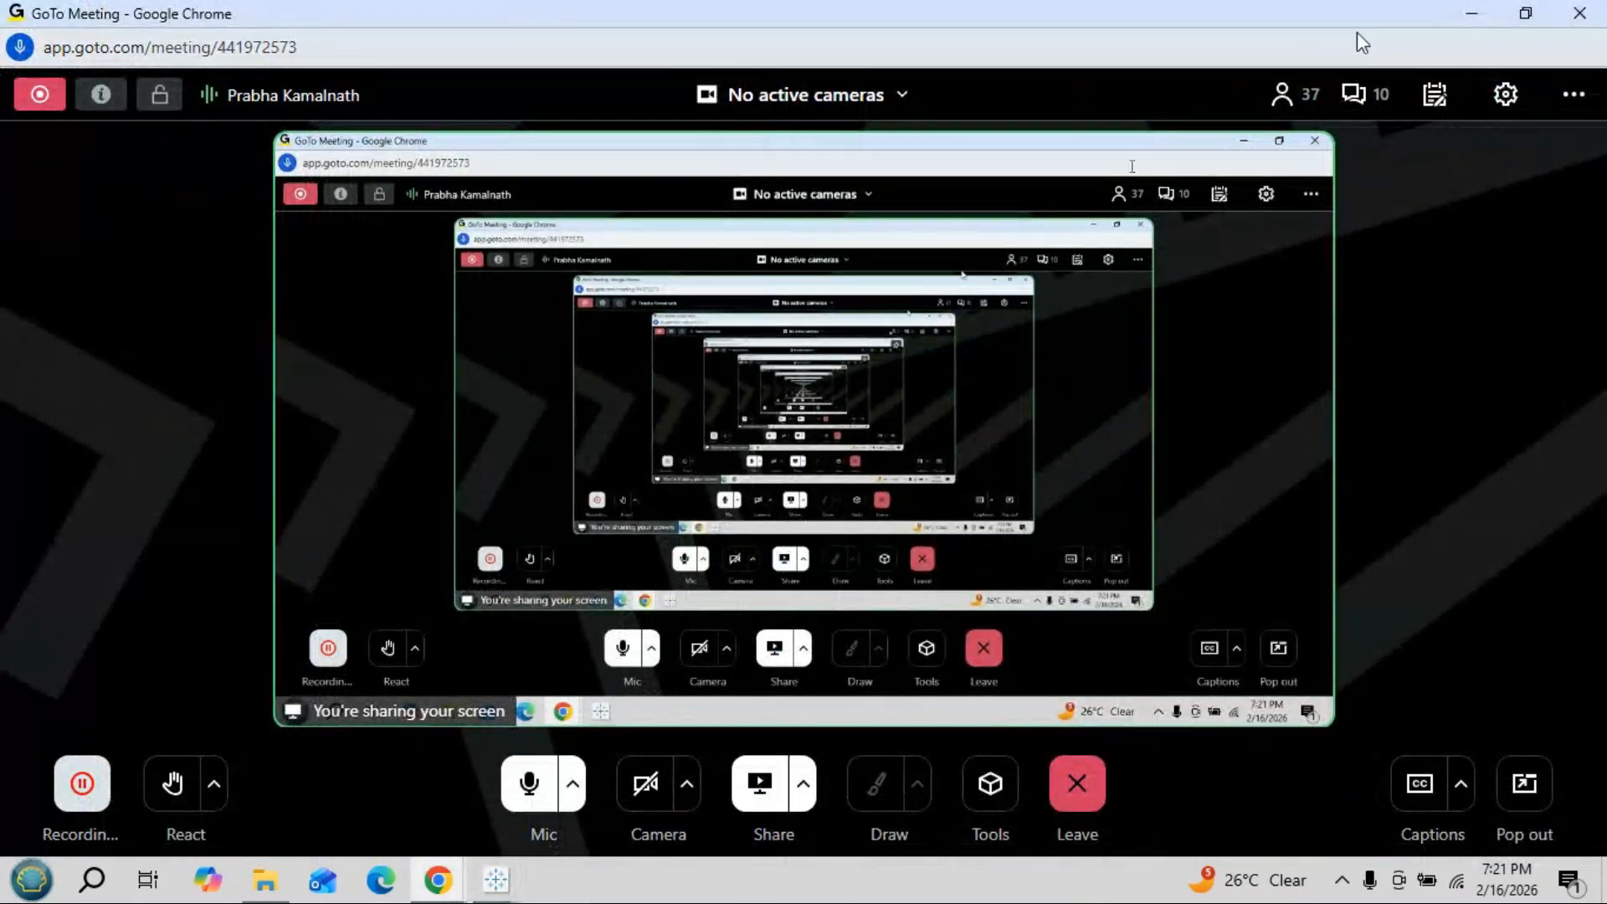
click(1465, 17)
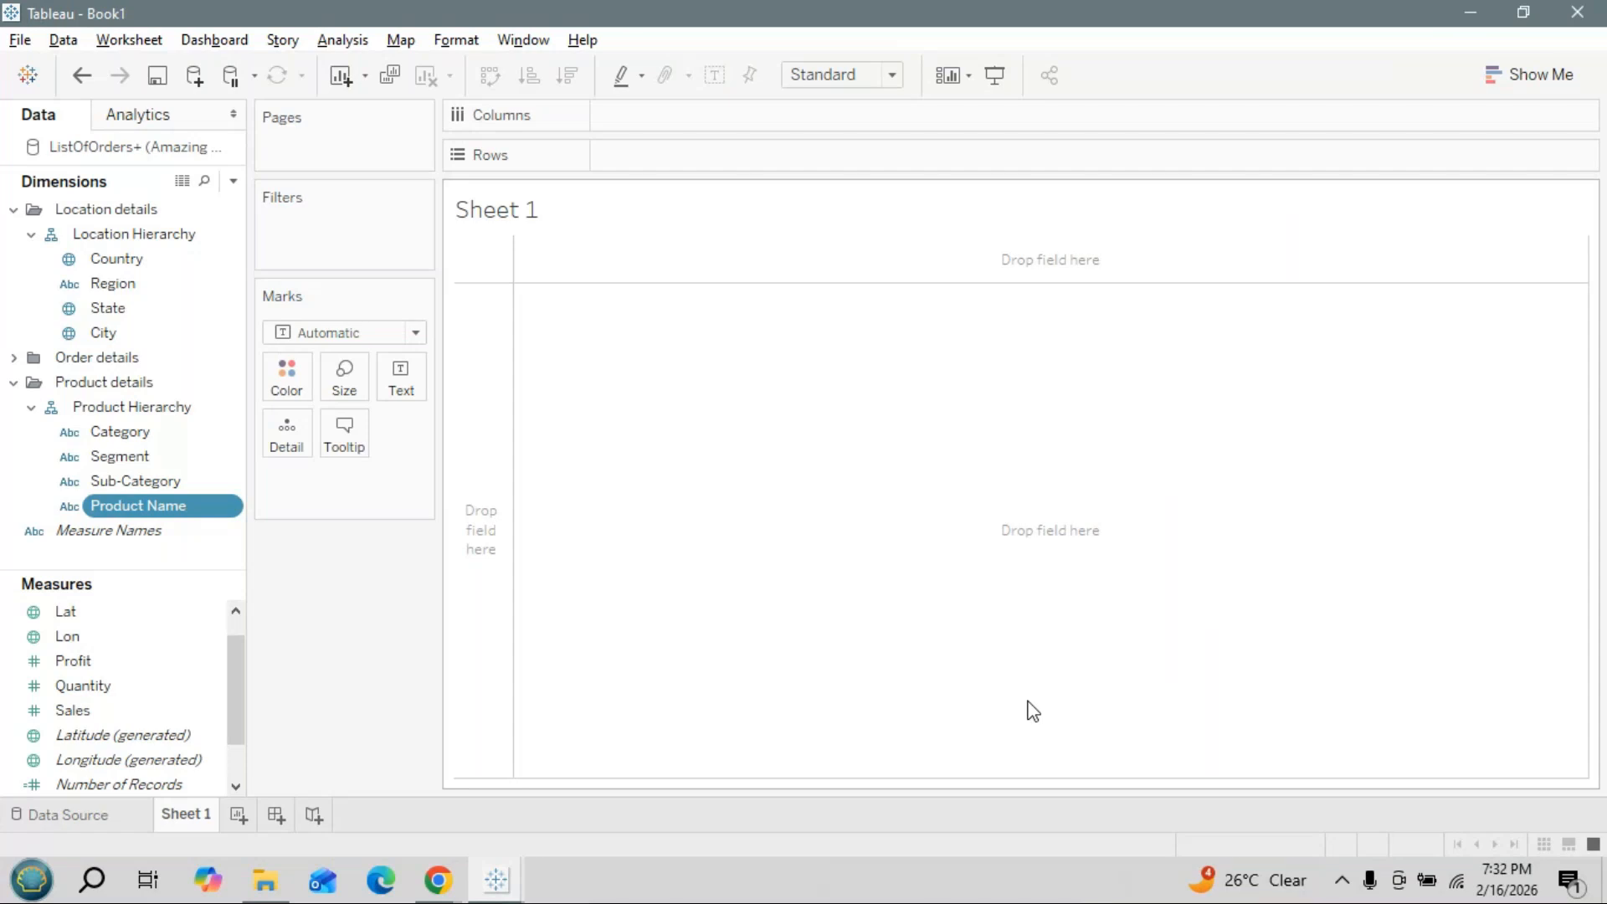
Look at the Box & Whisker plots sheet in the Session 2 reference workbook and return to the new workbook
key(alt+Tab)
key(alt+Tab)
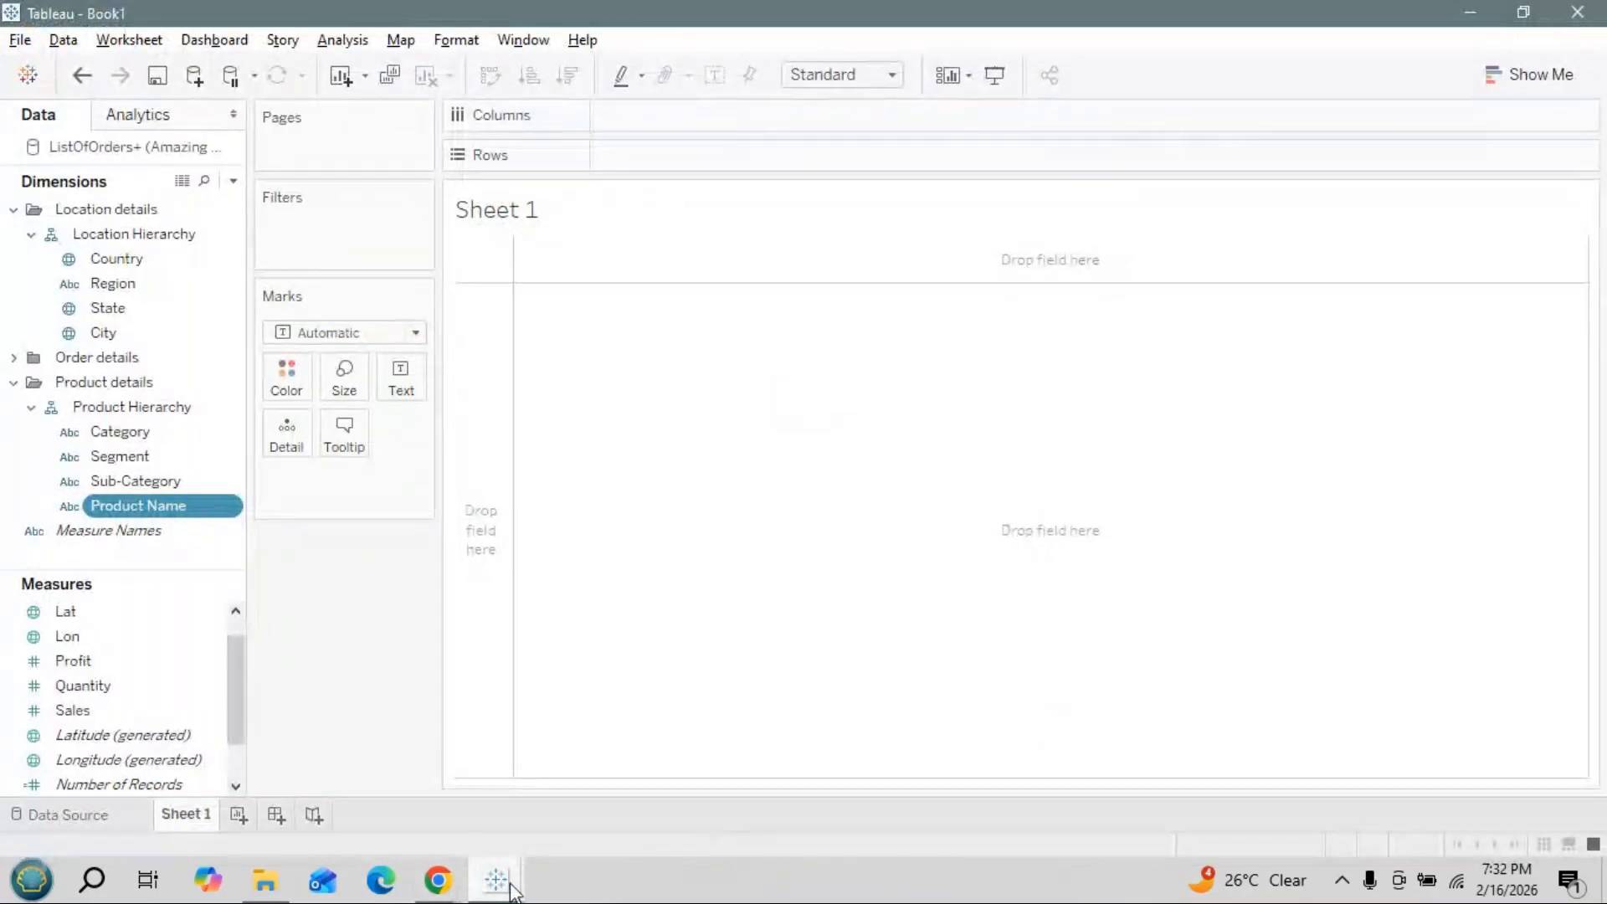
mouse_move(502, 883)
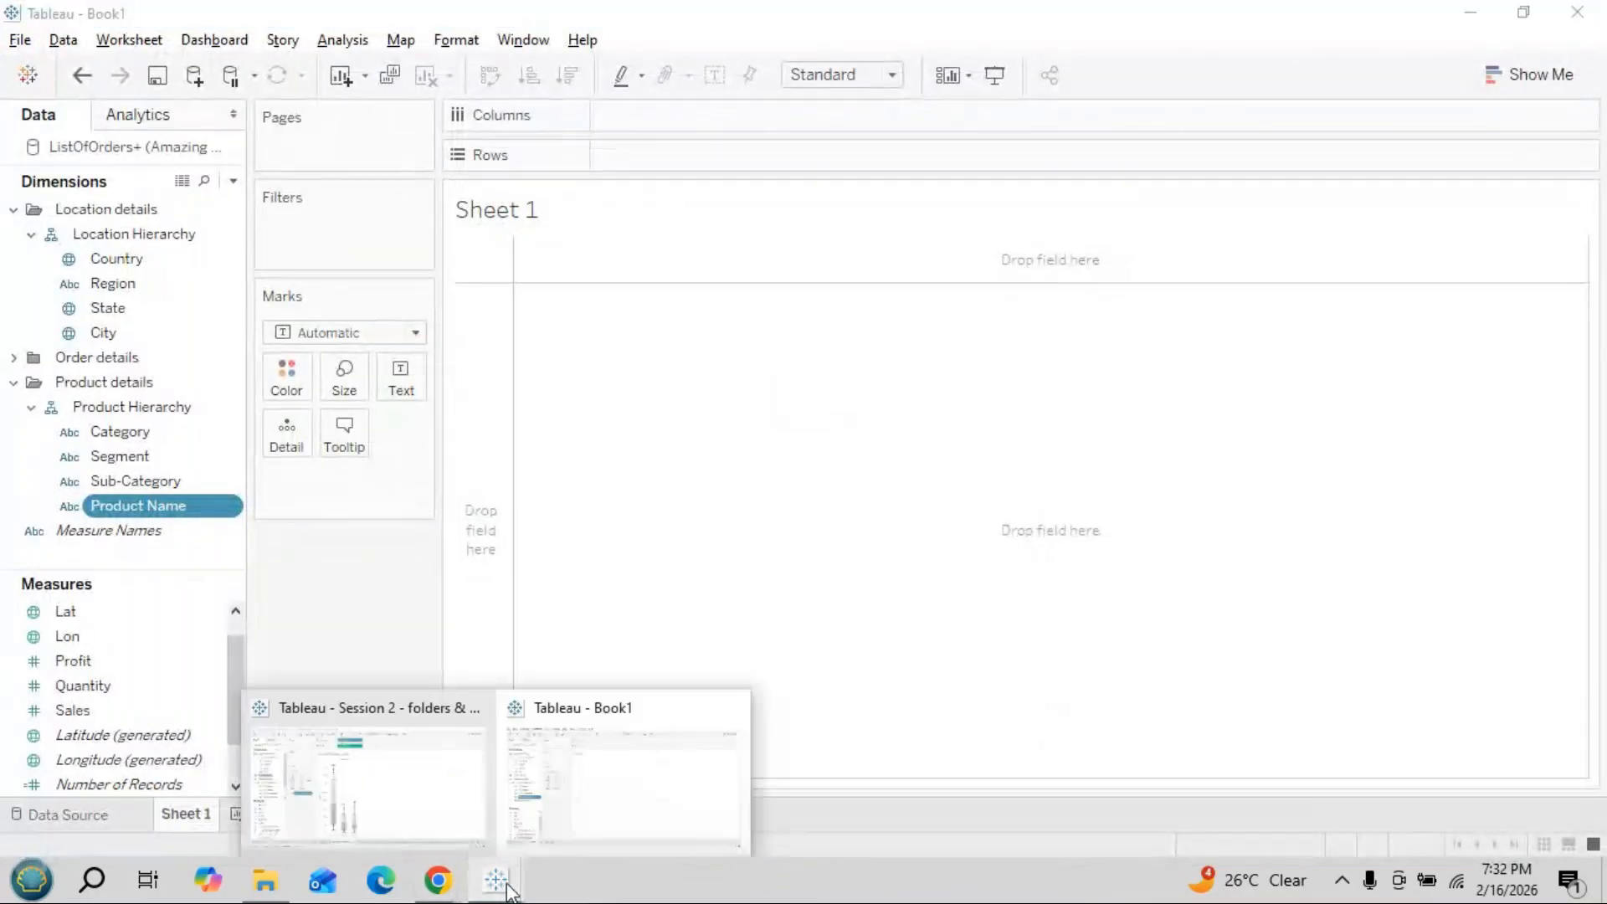
click(399, 712)
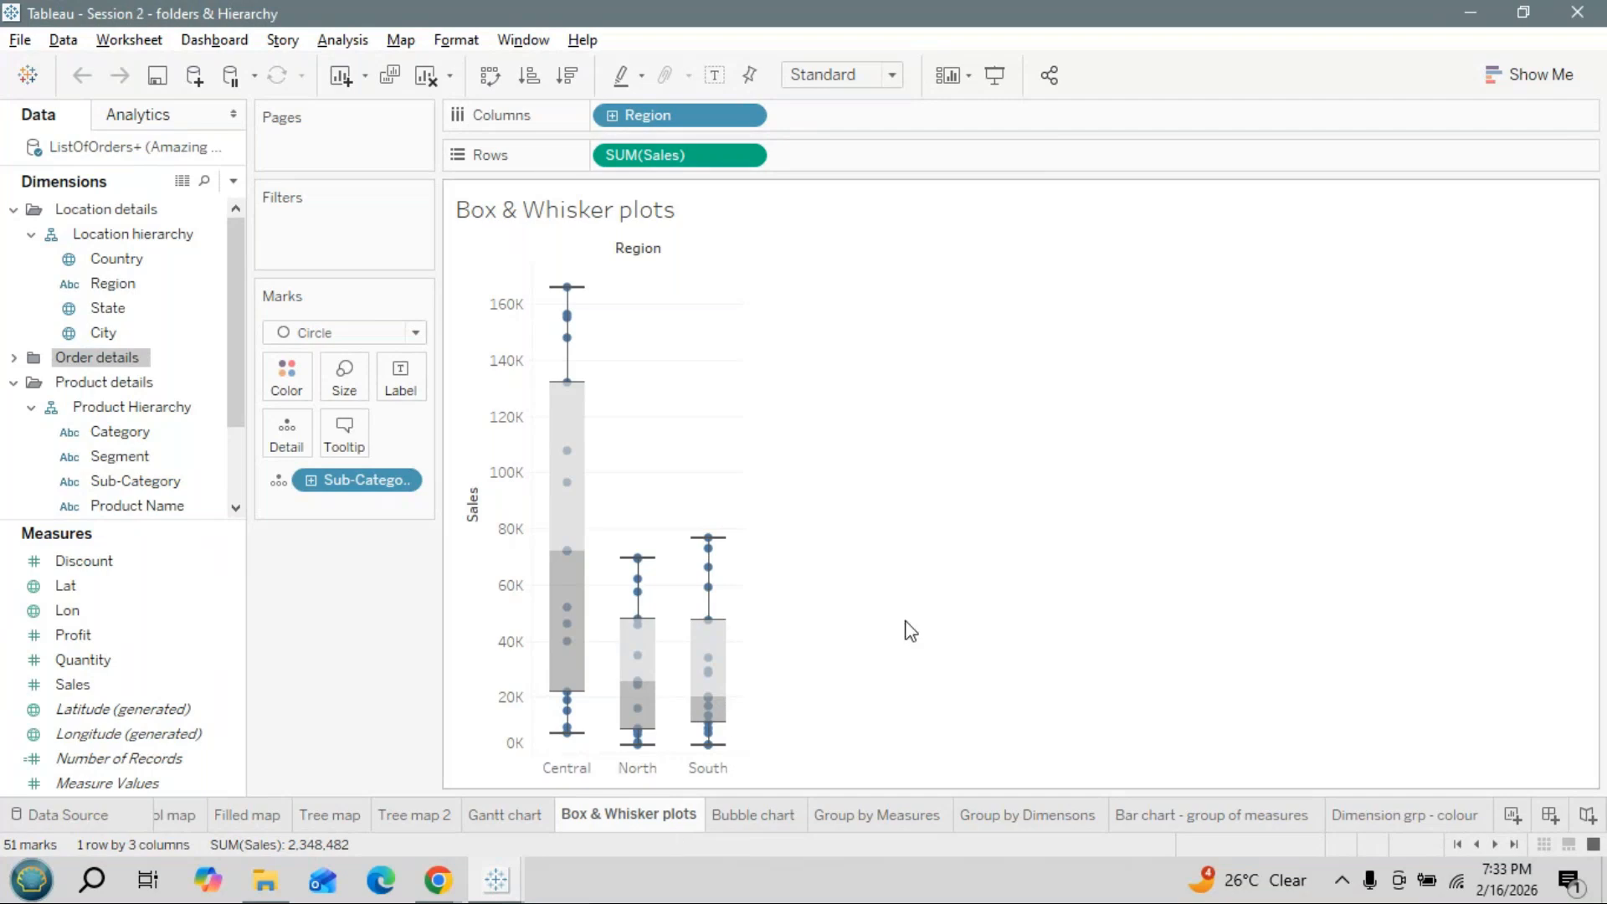
key(alt+Tab)
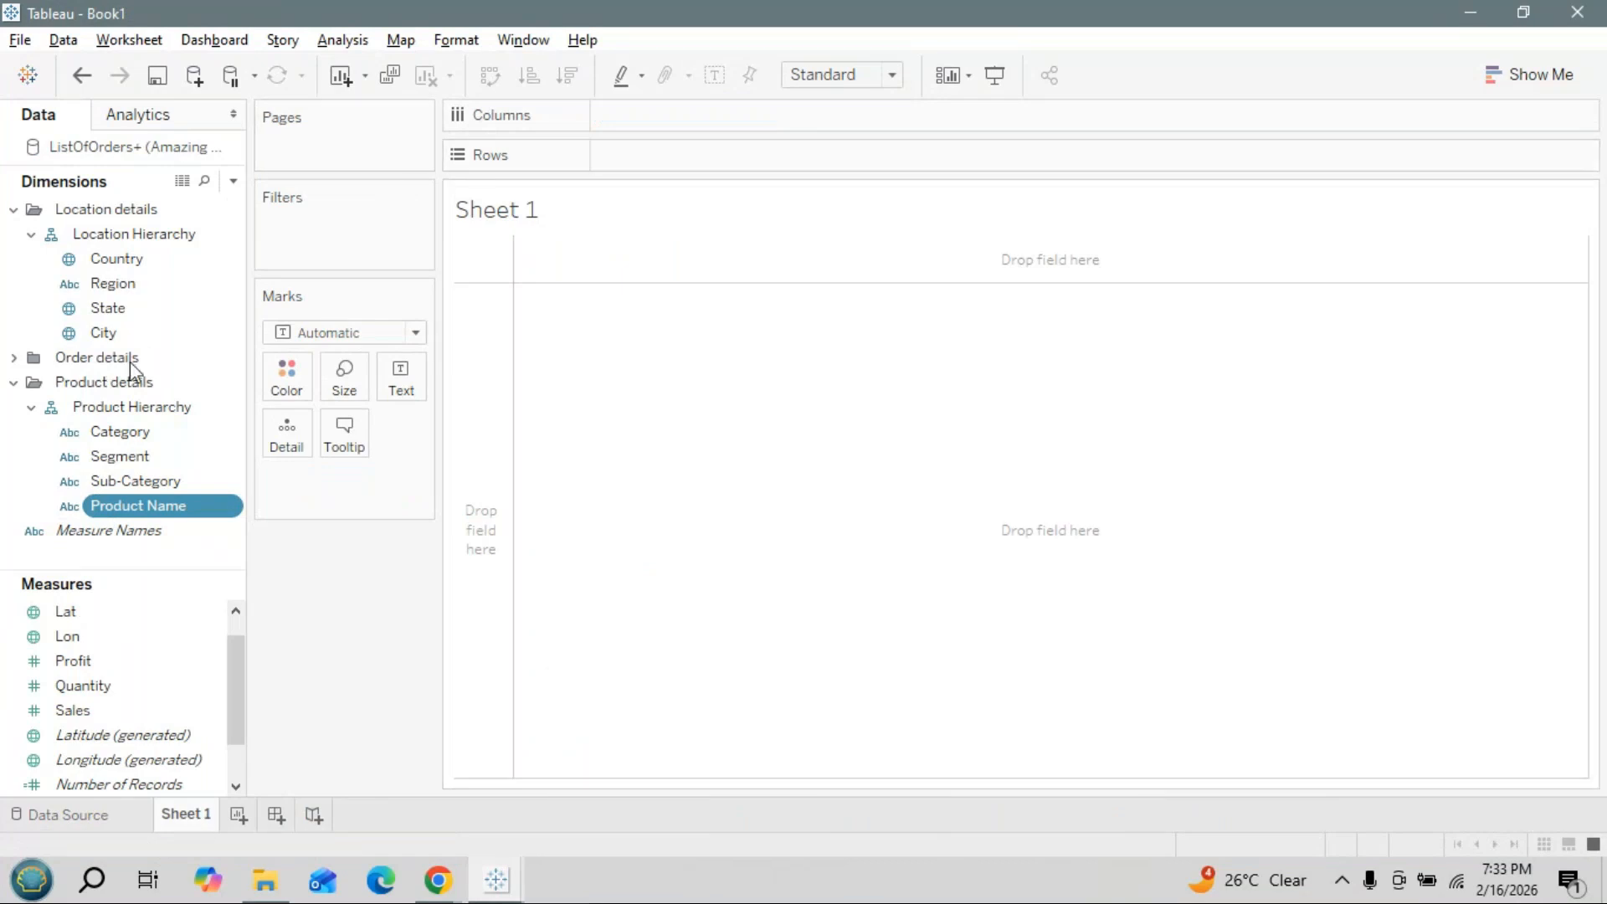
key(alt+Tab)
key(alt+Tab)
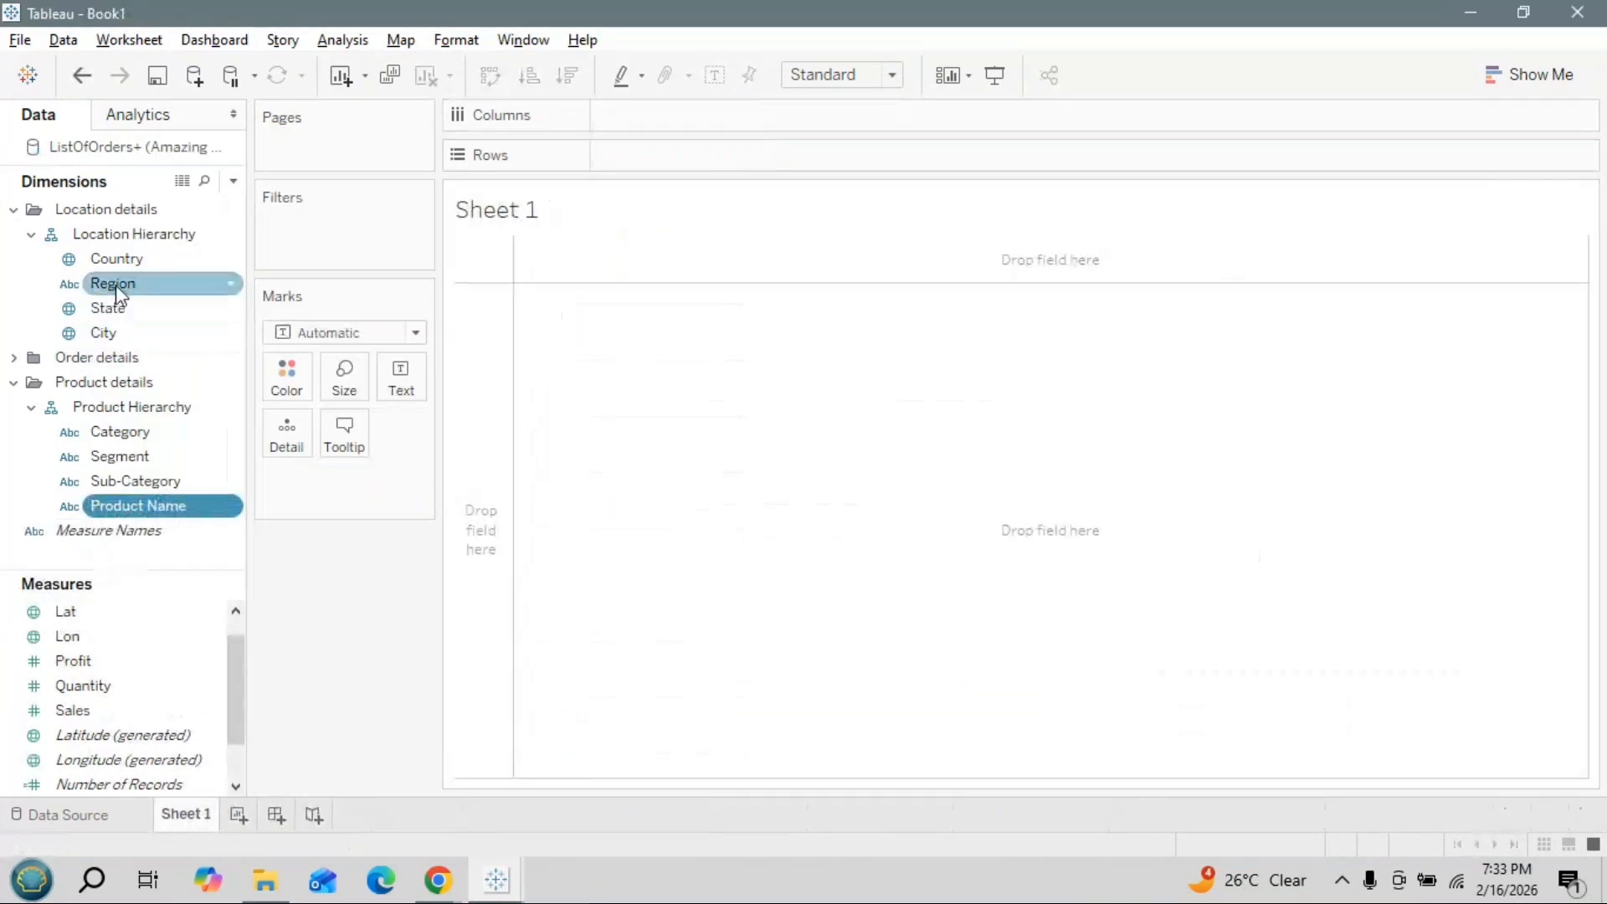
Place Region on Columns and the Sales measure on Rows in Sheet 1, checking the layout against the reference sheet
drag(115, 284, 640, 119)
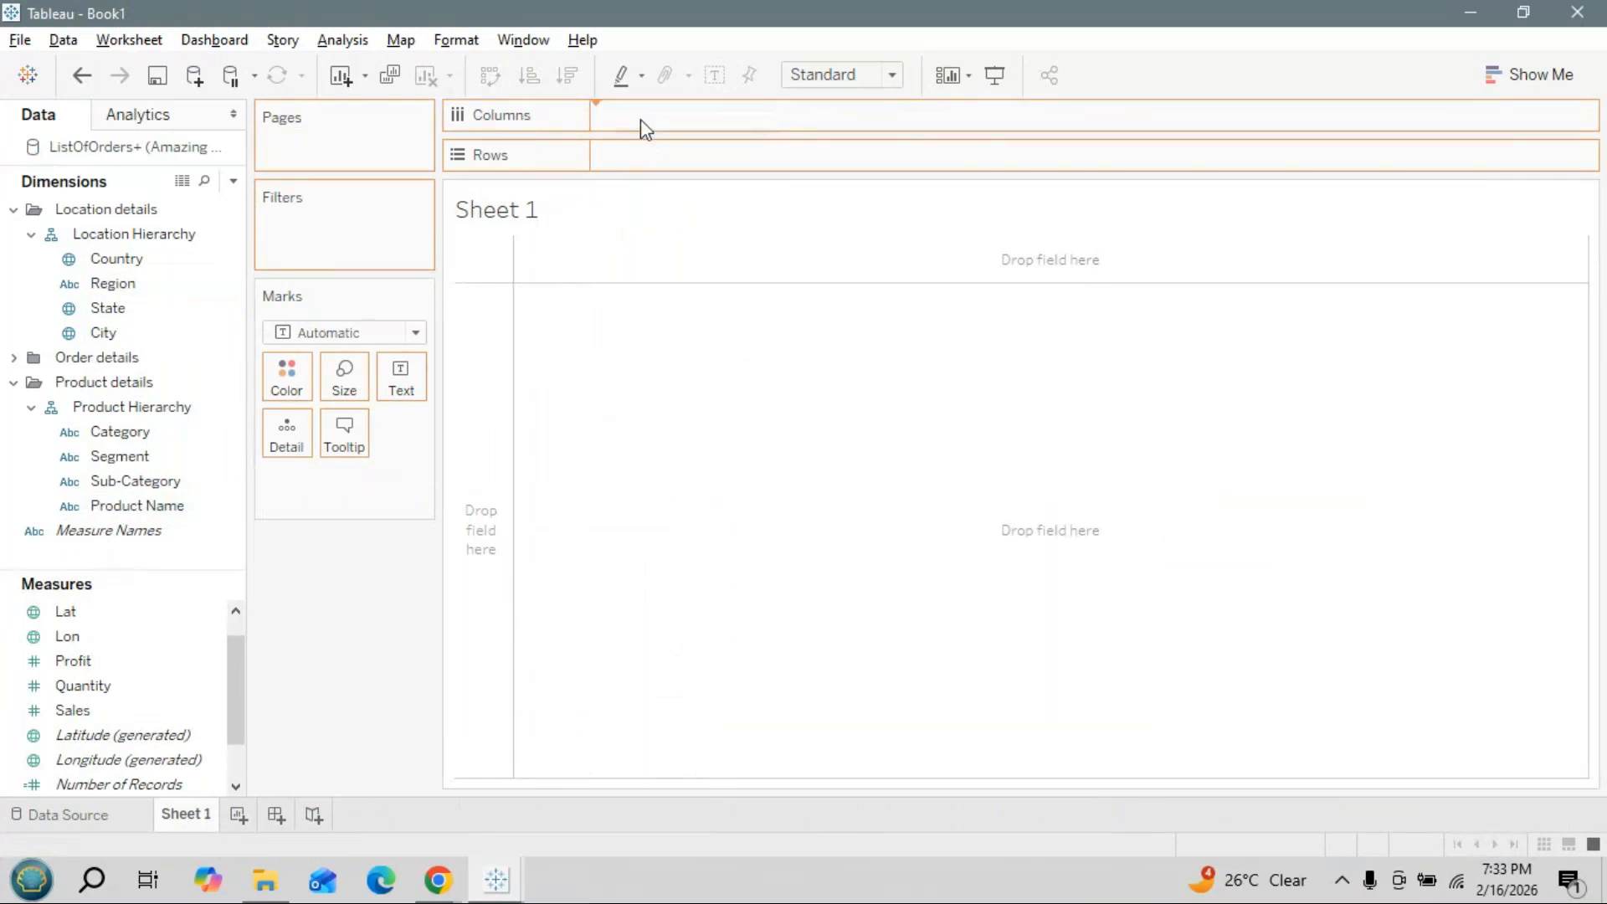
key(alt+Tab)
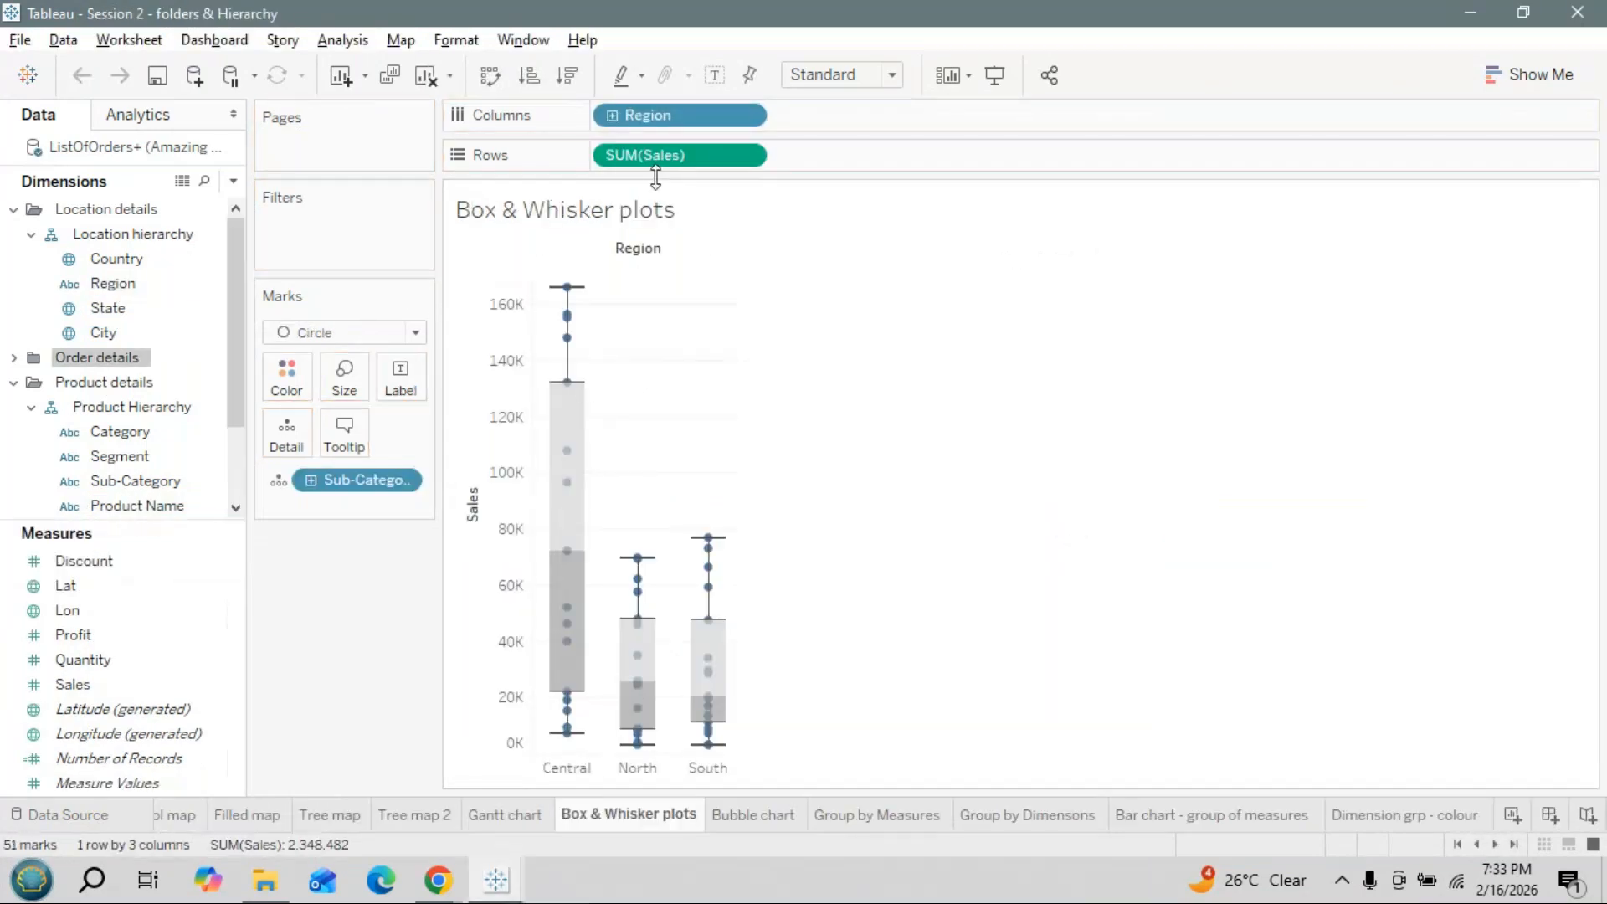
key(alt+Tab)
click(42, 482)
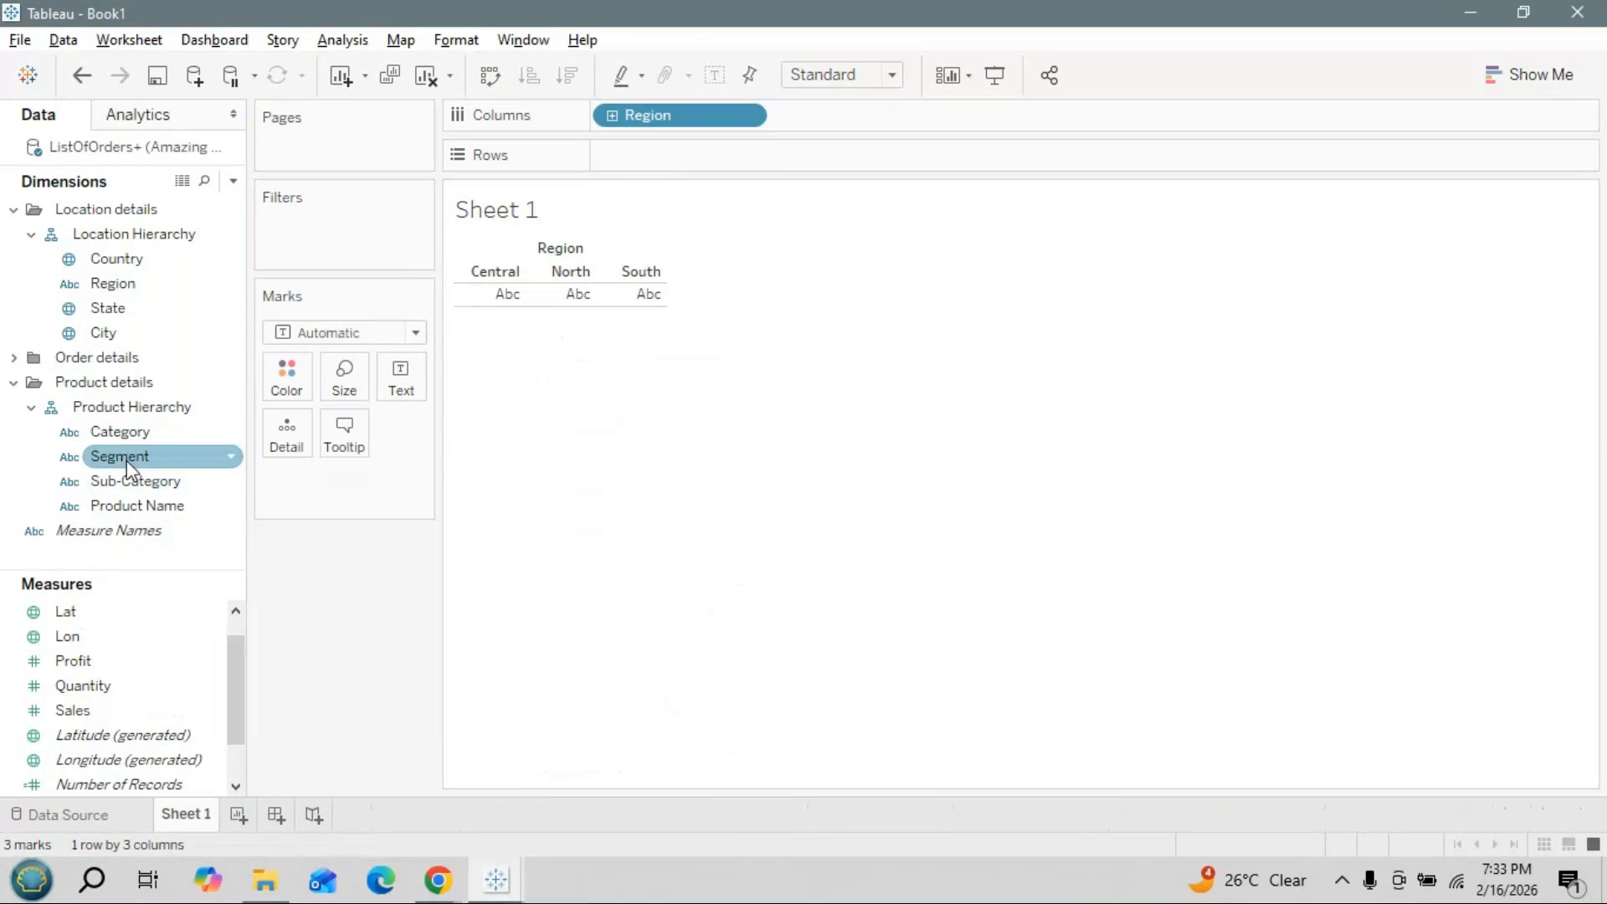
drag(75, 715, 632, 161)
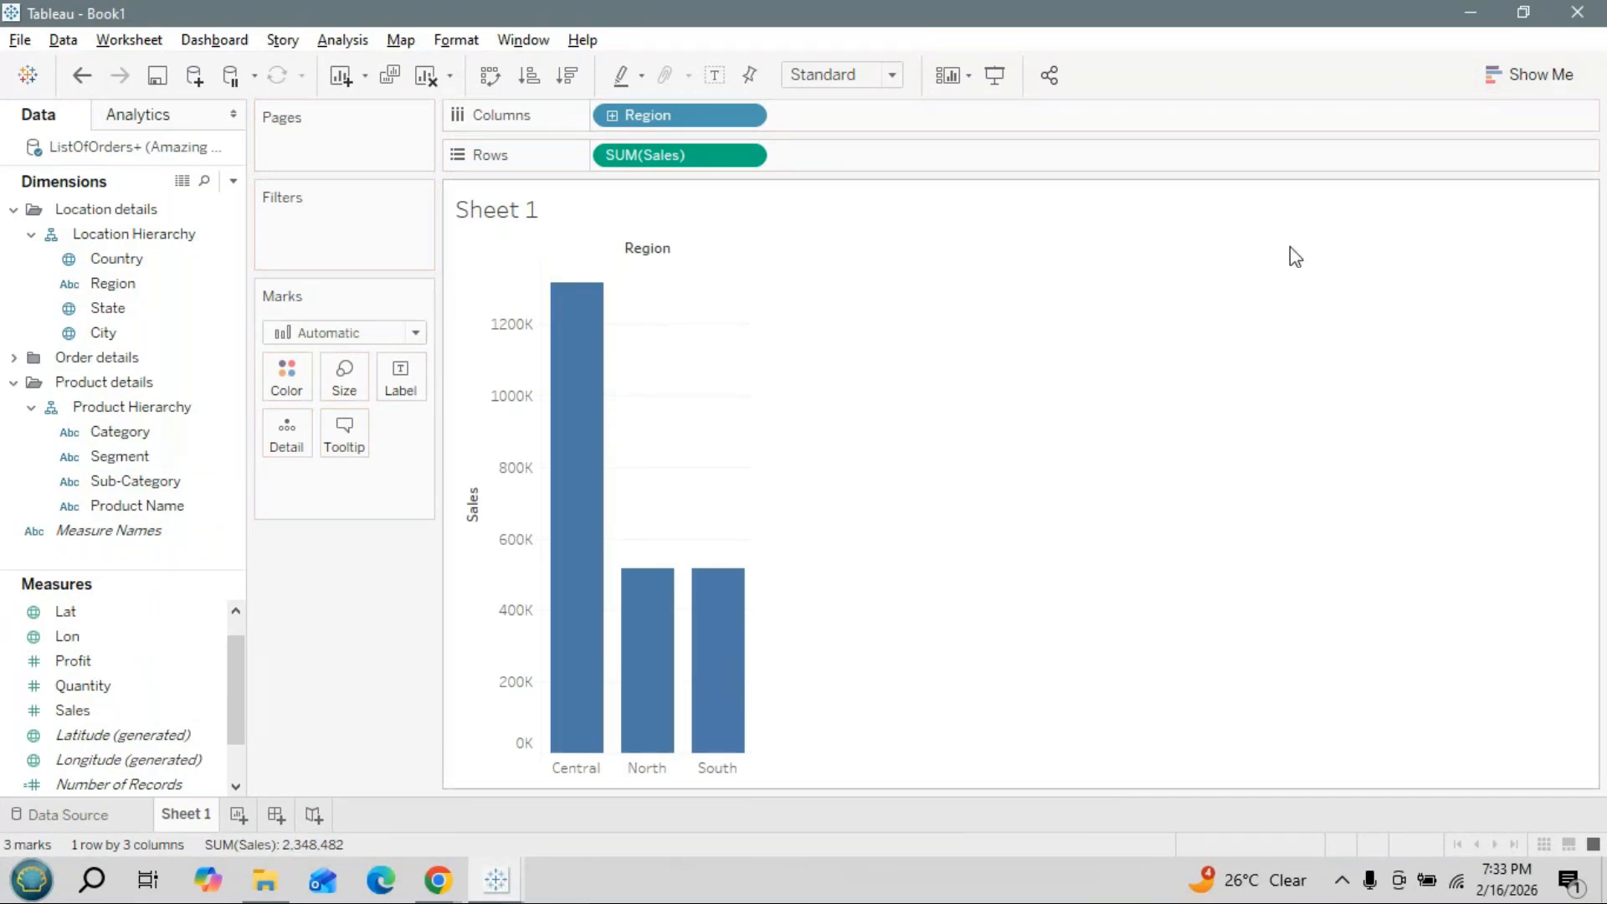
Change the Sales by Region bar chart to a box-and-whisker plot and inspect its whisker and hinge values
click(1546, 74)
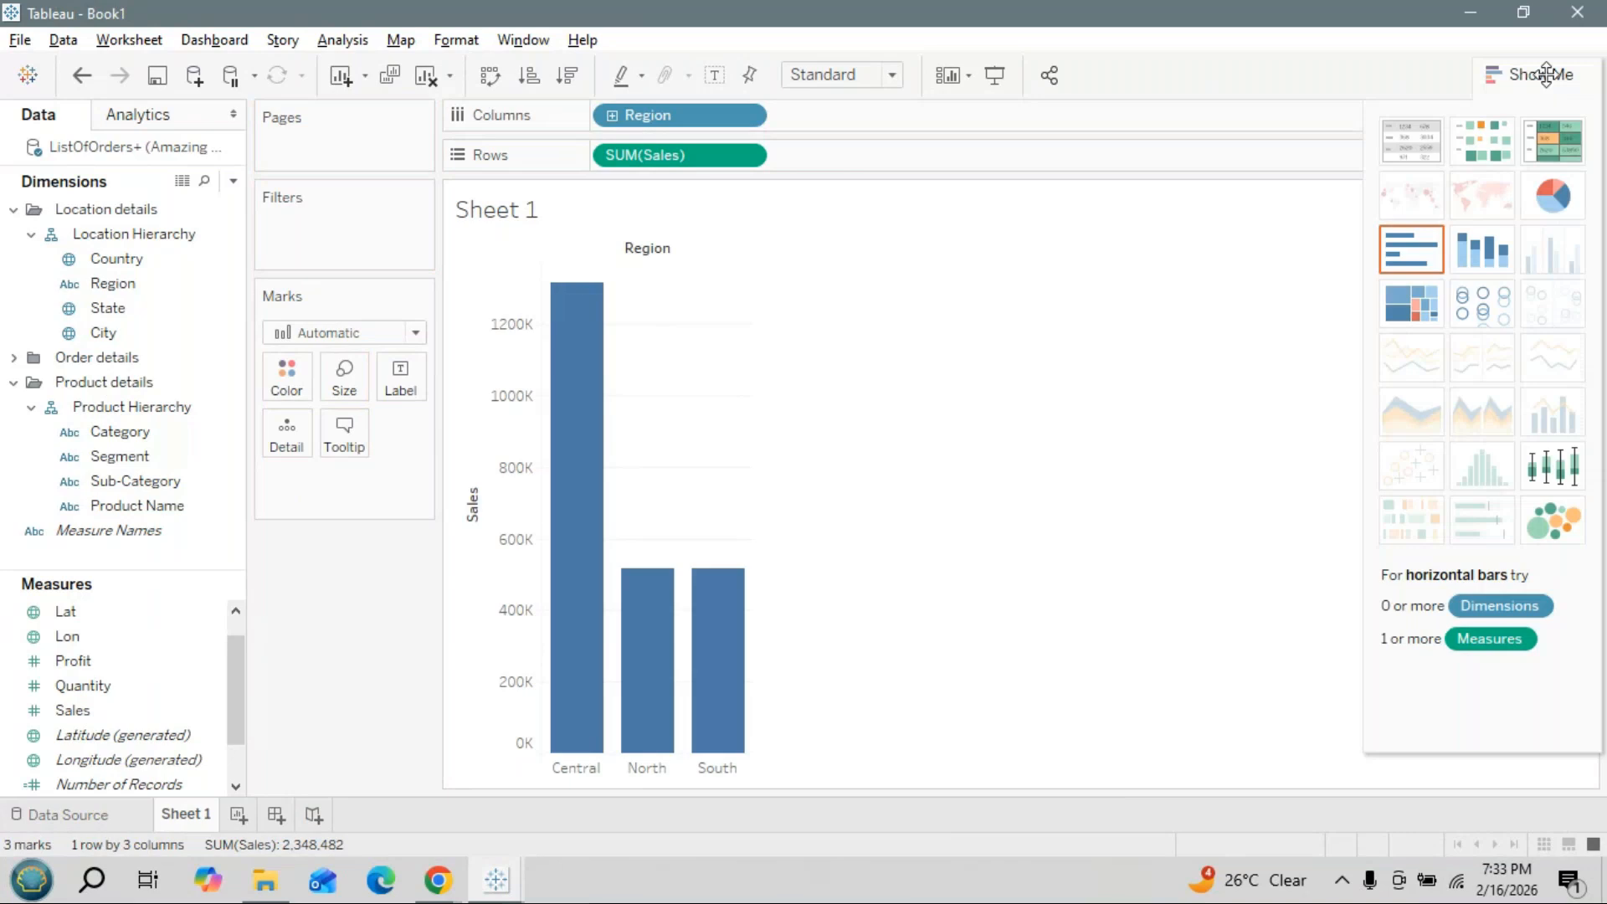
click(1572, 465)
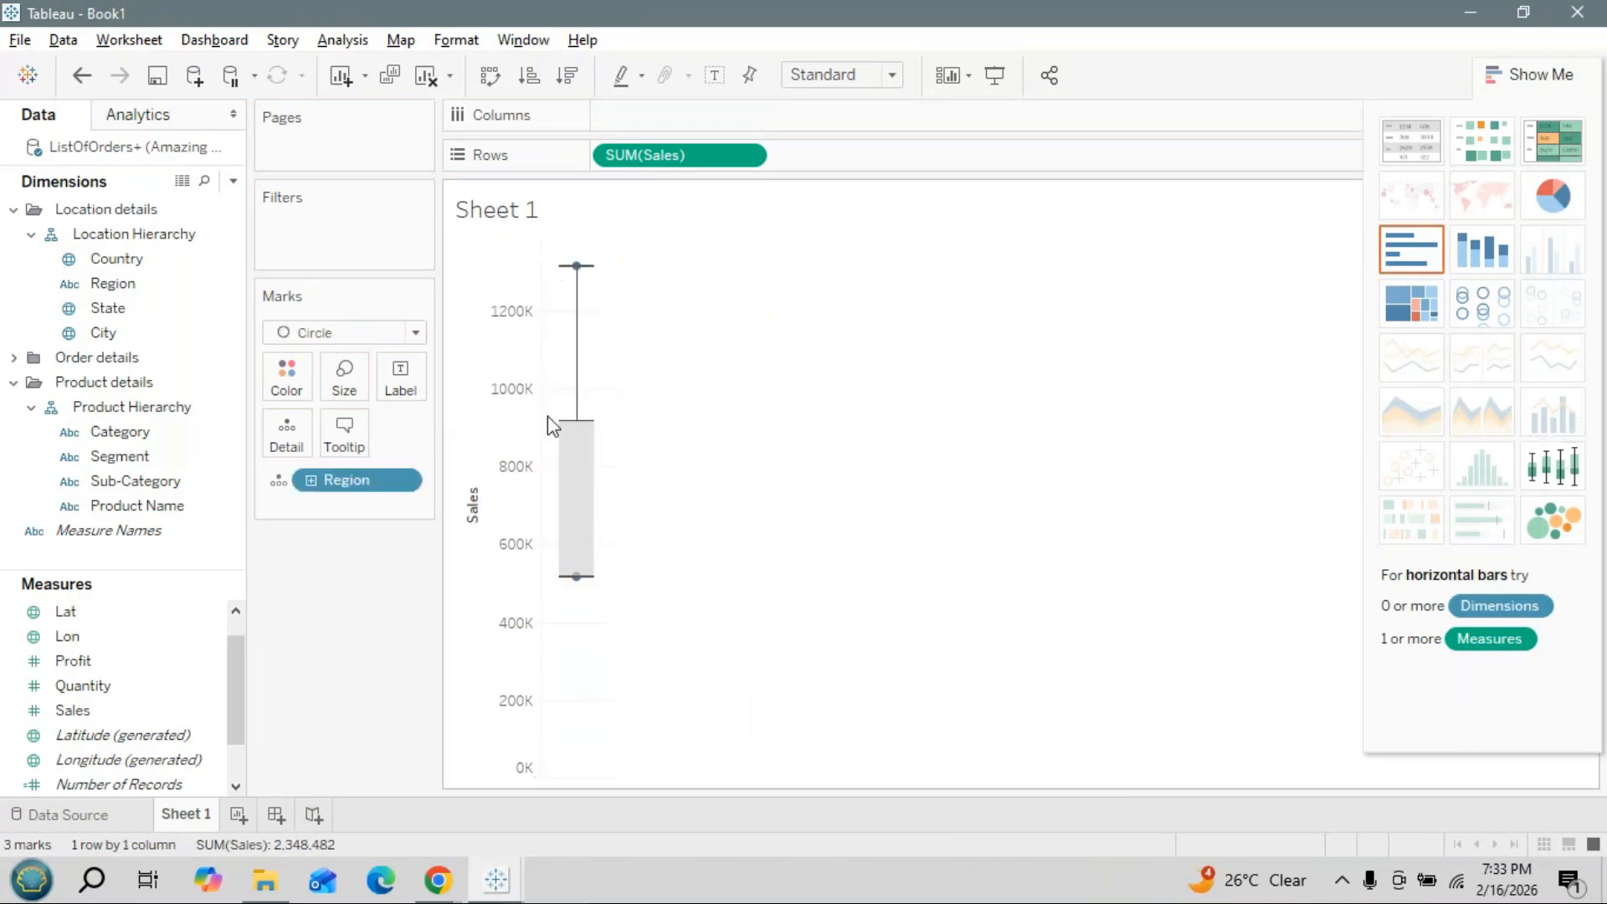
mouse_move(556, 471)
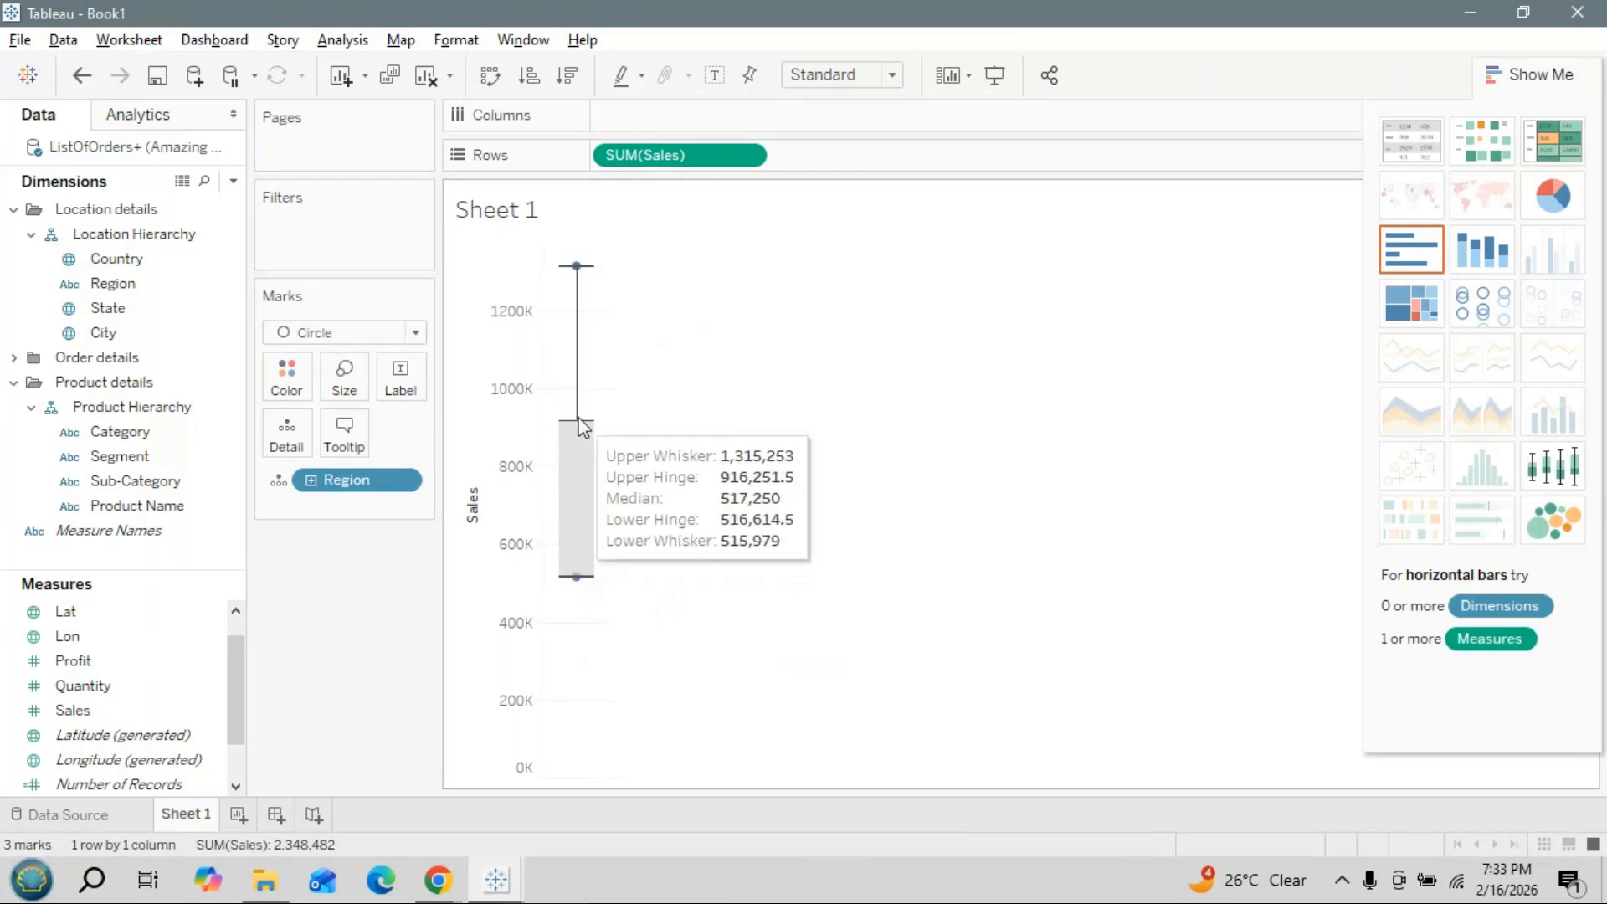
mouse_move(587, 287)
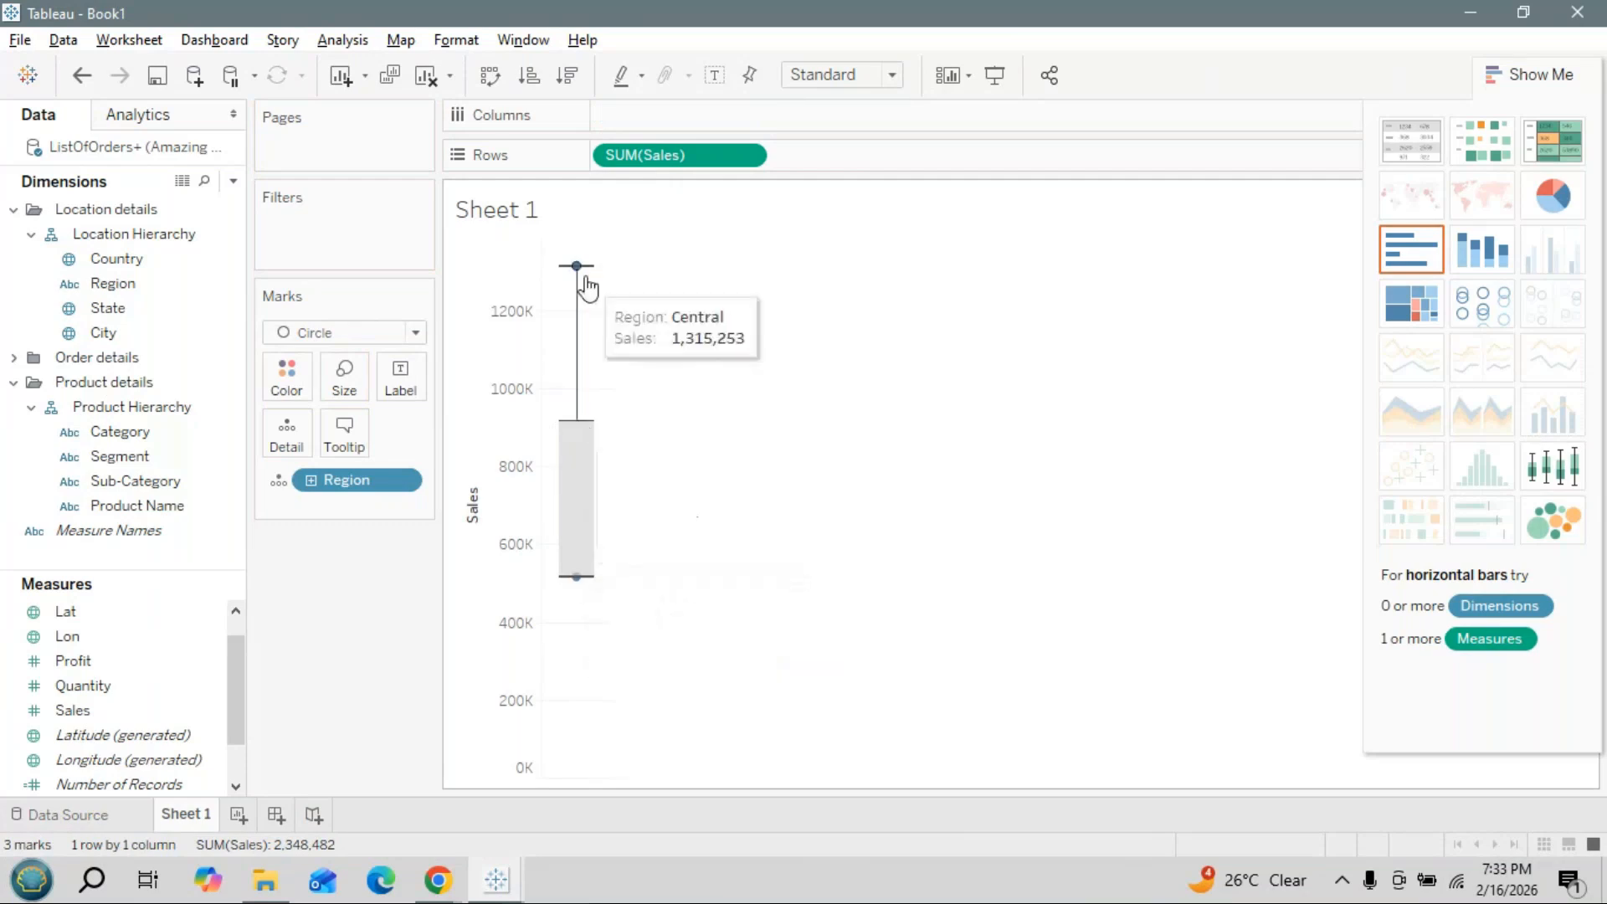
mouse_move(578, 419)
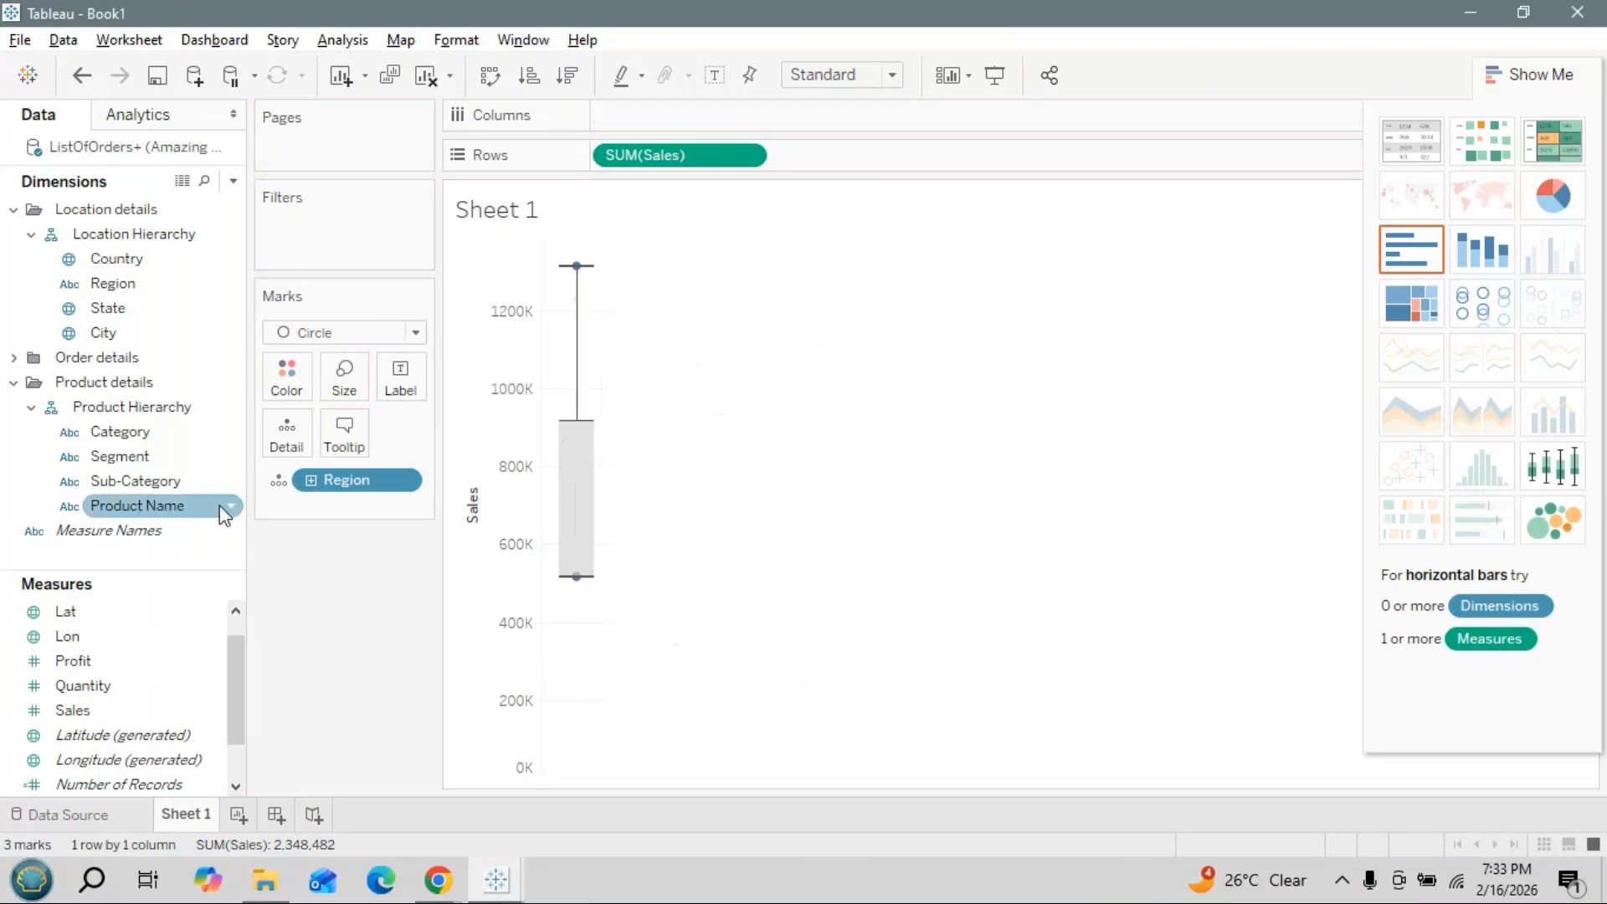
Following the reference plot, move Region from Marks back to Columns and add Sub-Category to Marks as the detail level
key(alt+Tab)
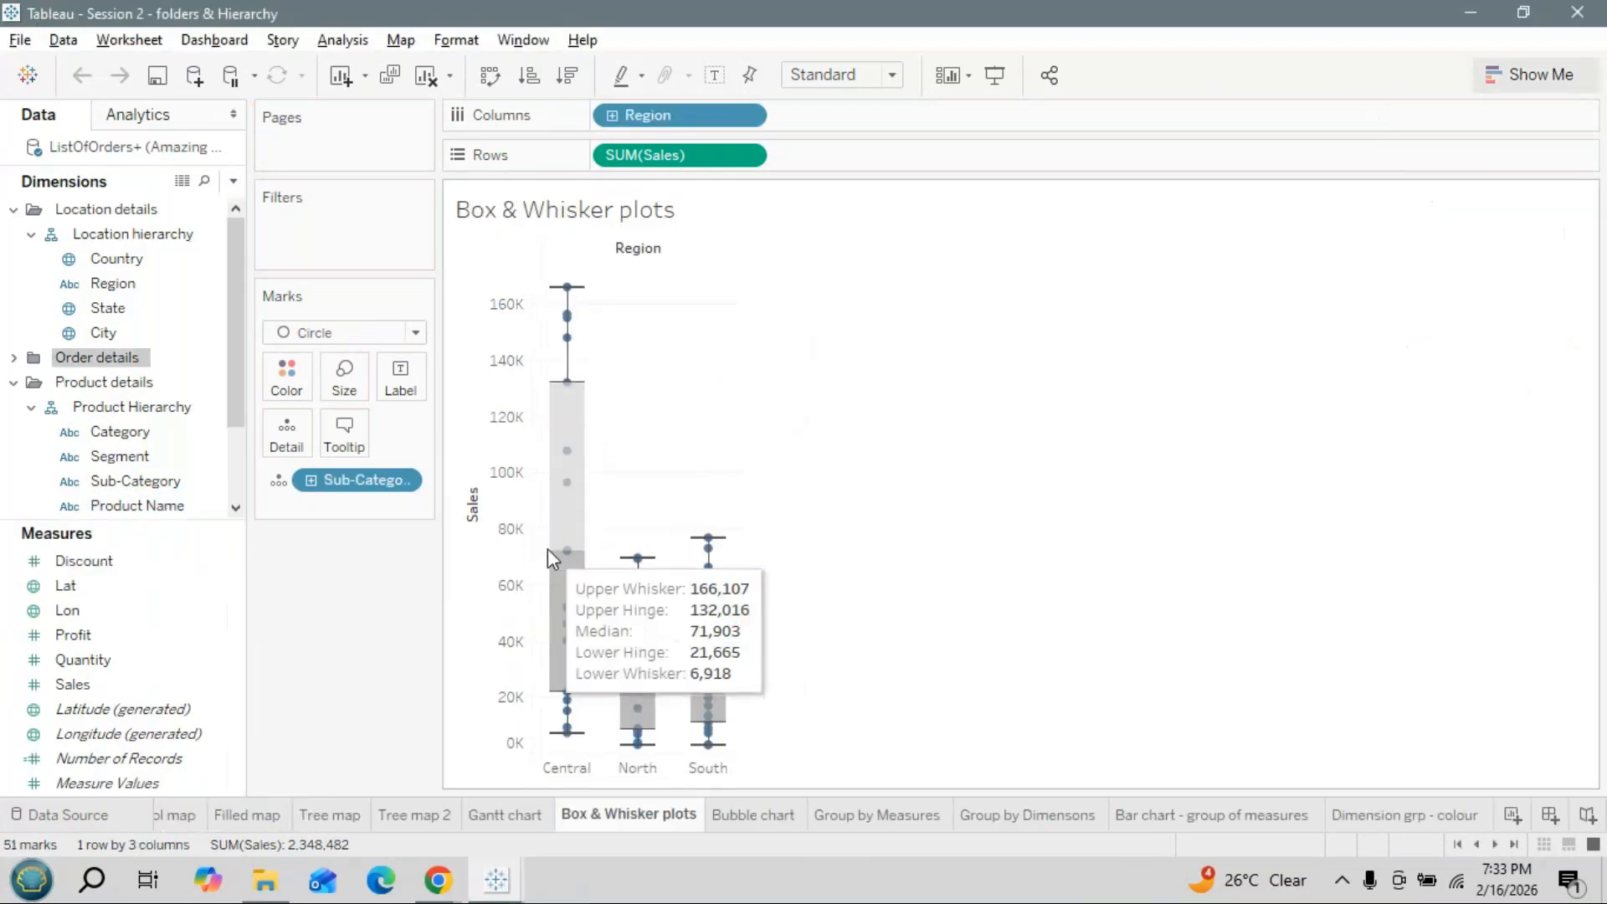
key(alt+Tab)
drag(350, 492, 644, 117)
drag(138, 482, 317, 491)
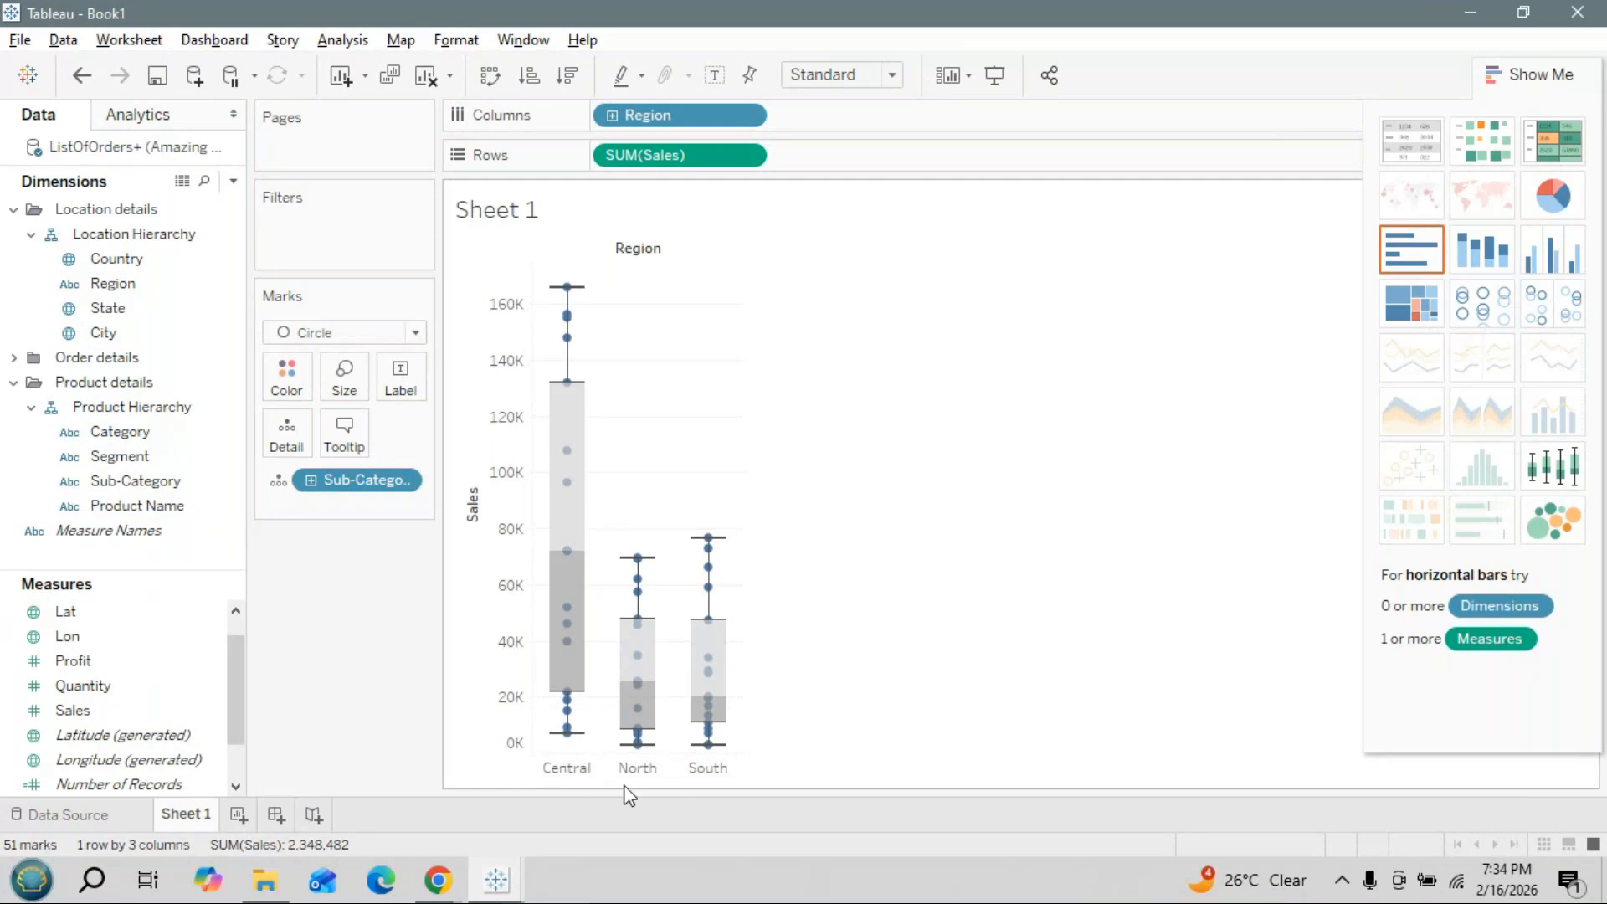
mouse_move(568, 735)
Rename Sheet 1 as "Box & Whiskers chart"
click(198, 792)
double_click(199, 813)
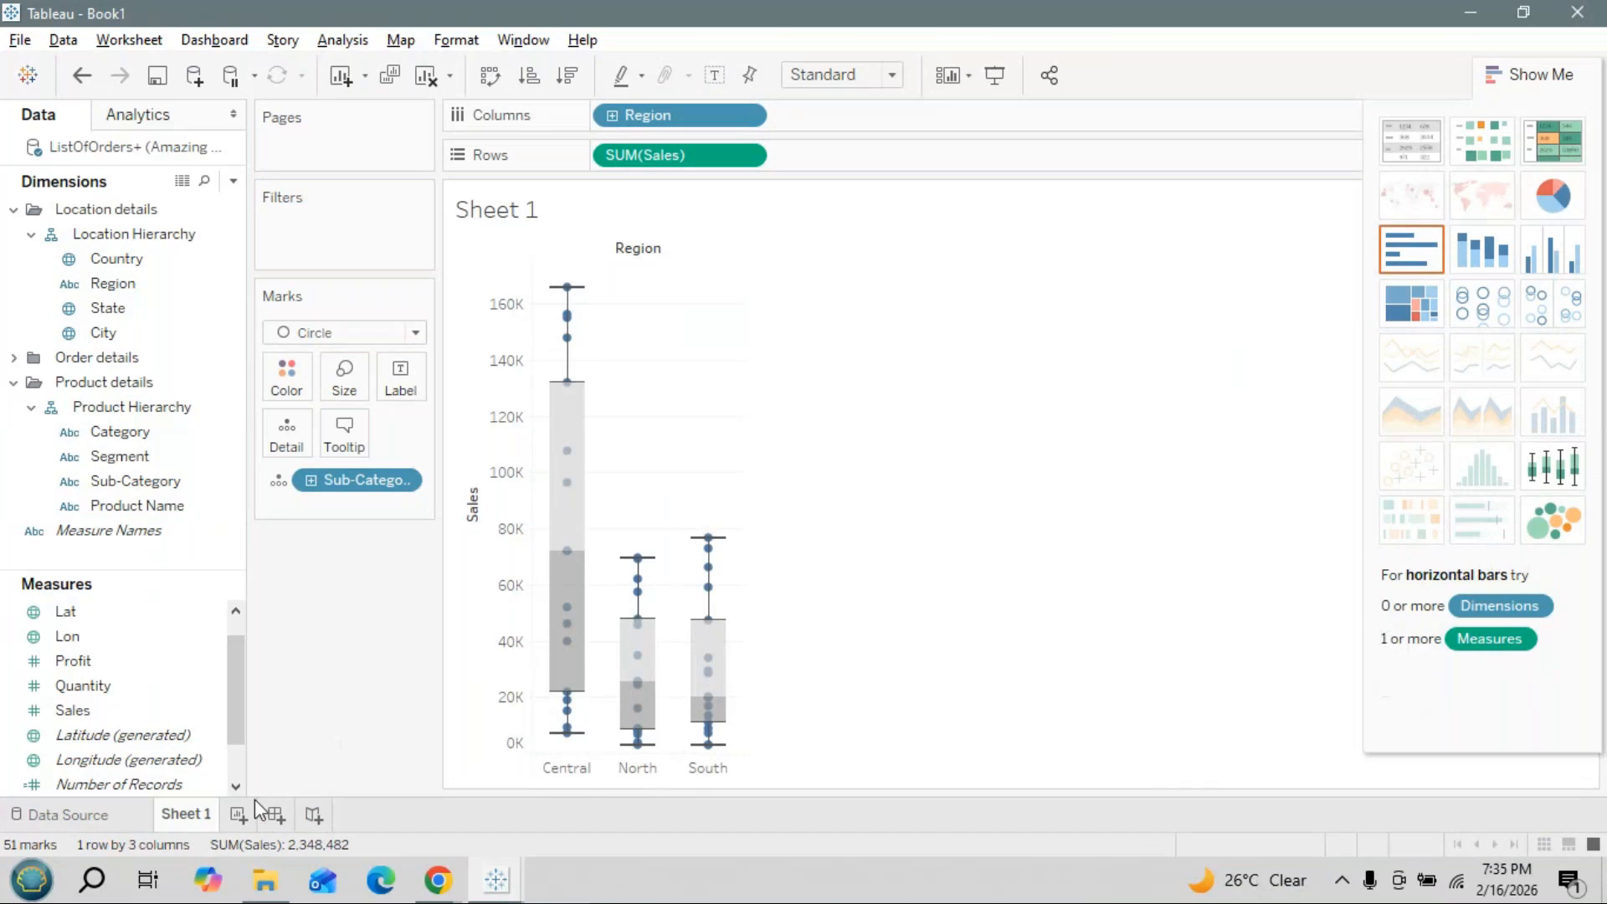
double_click(175, 815)
text(Box & Whiskers chart)
key(Return)
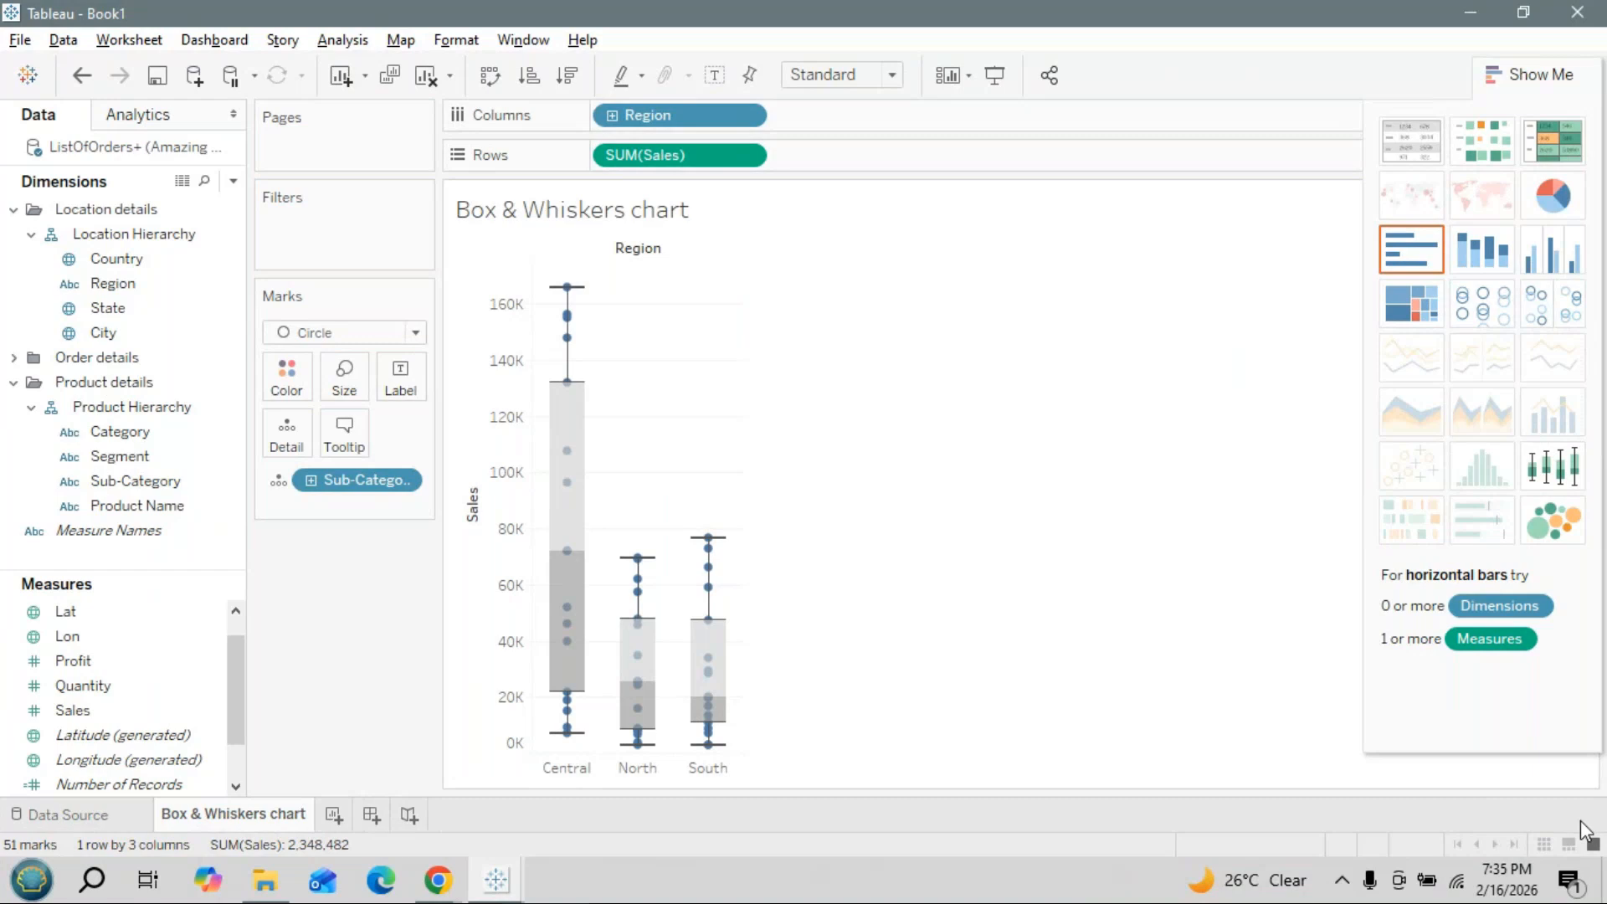
Check the sheet name in the Session 2 reference workbook and correct the new sheet's name to "Box & Whisker chart"
key(alt+Tab)
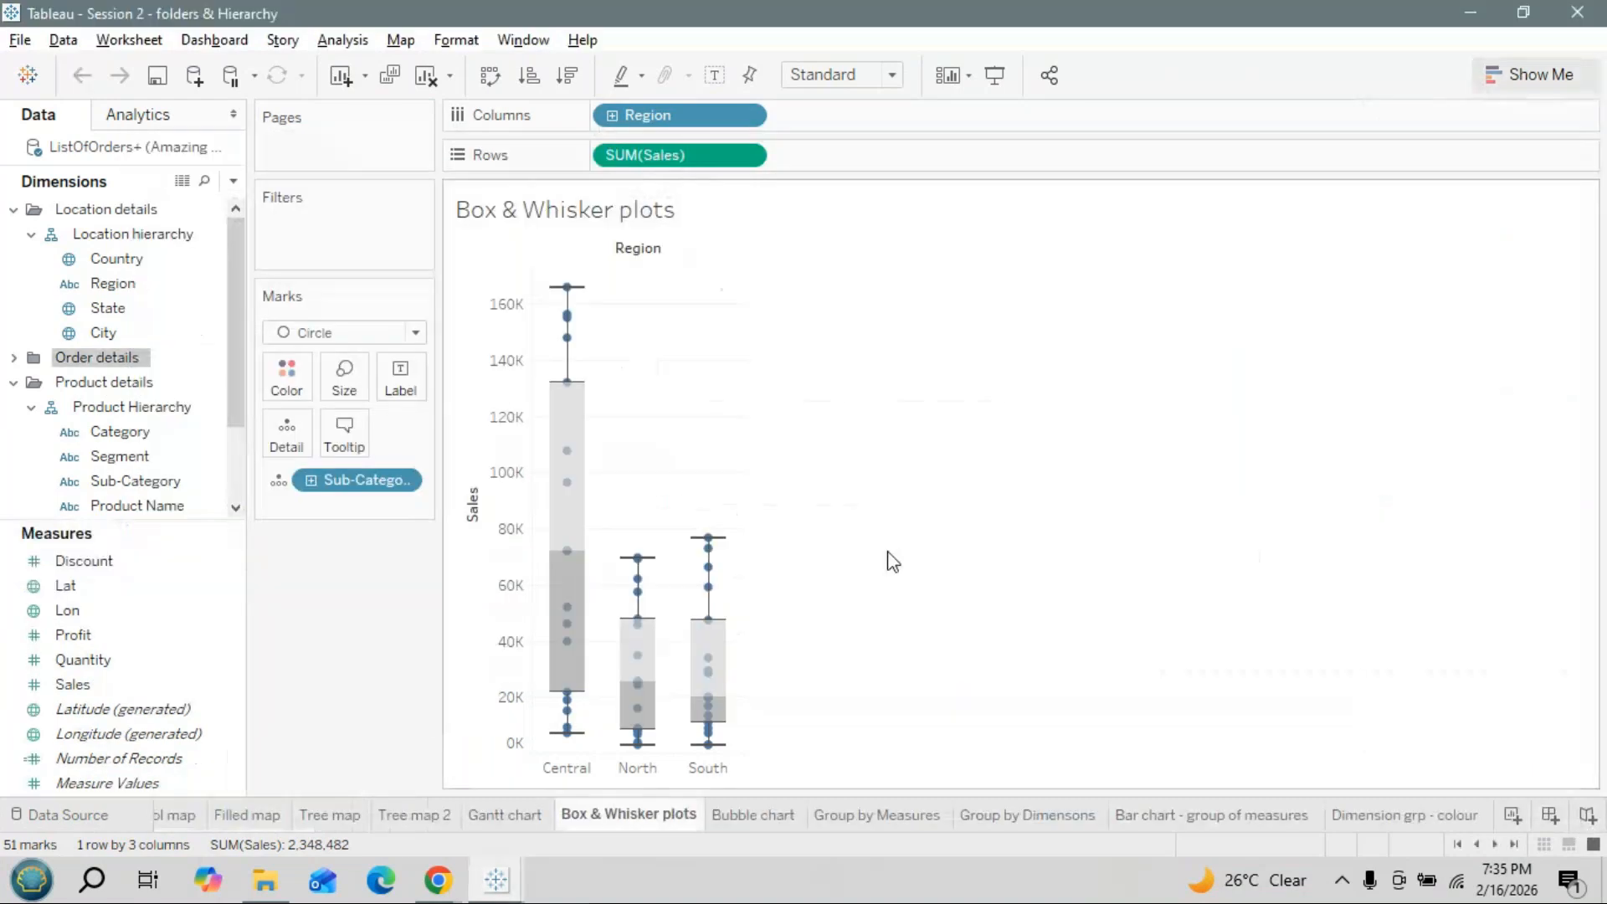
key(alt+Tab)
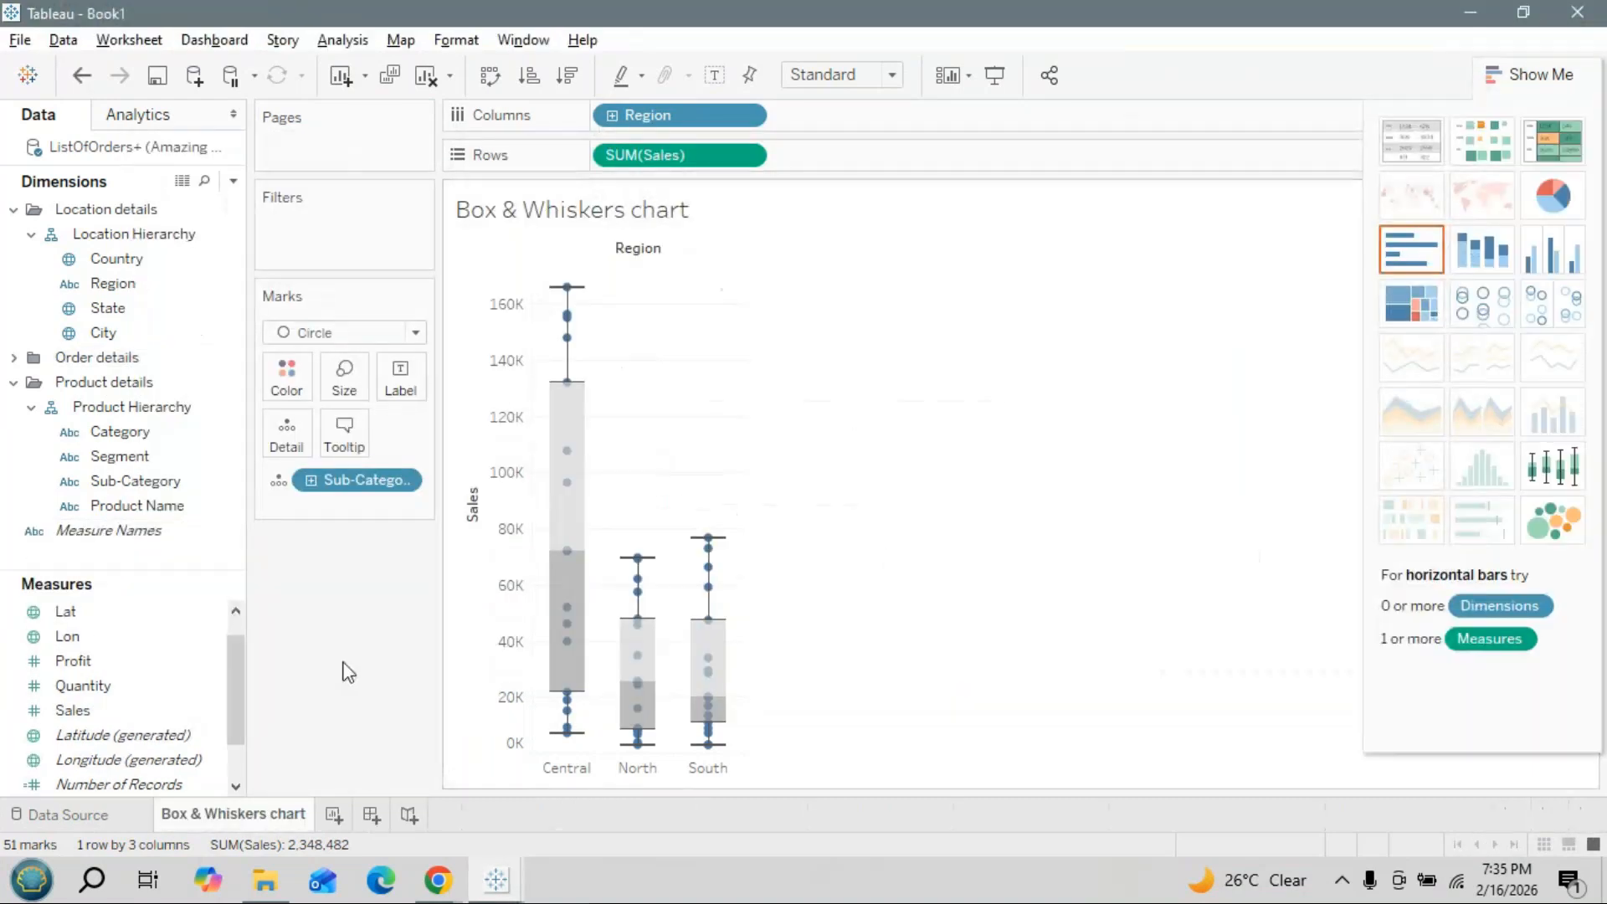
double_click(235, 814)
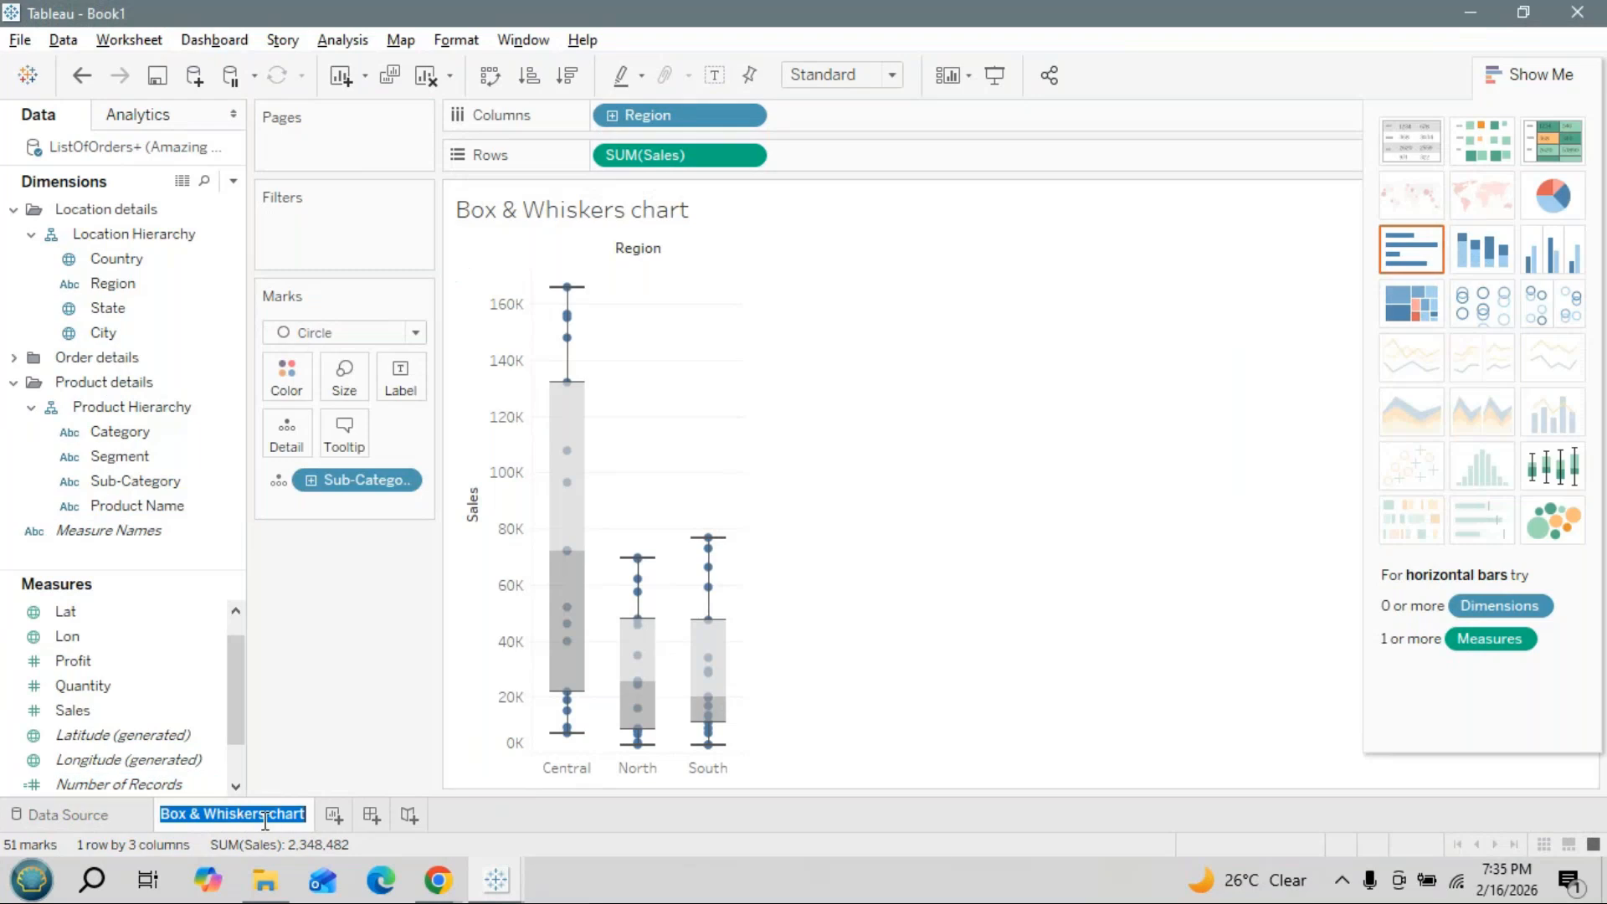
click(265, 814)
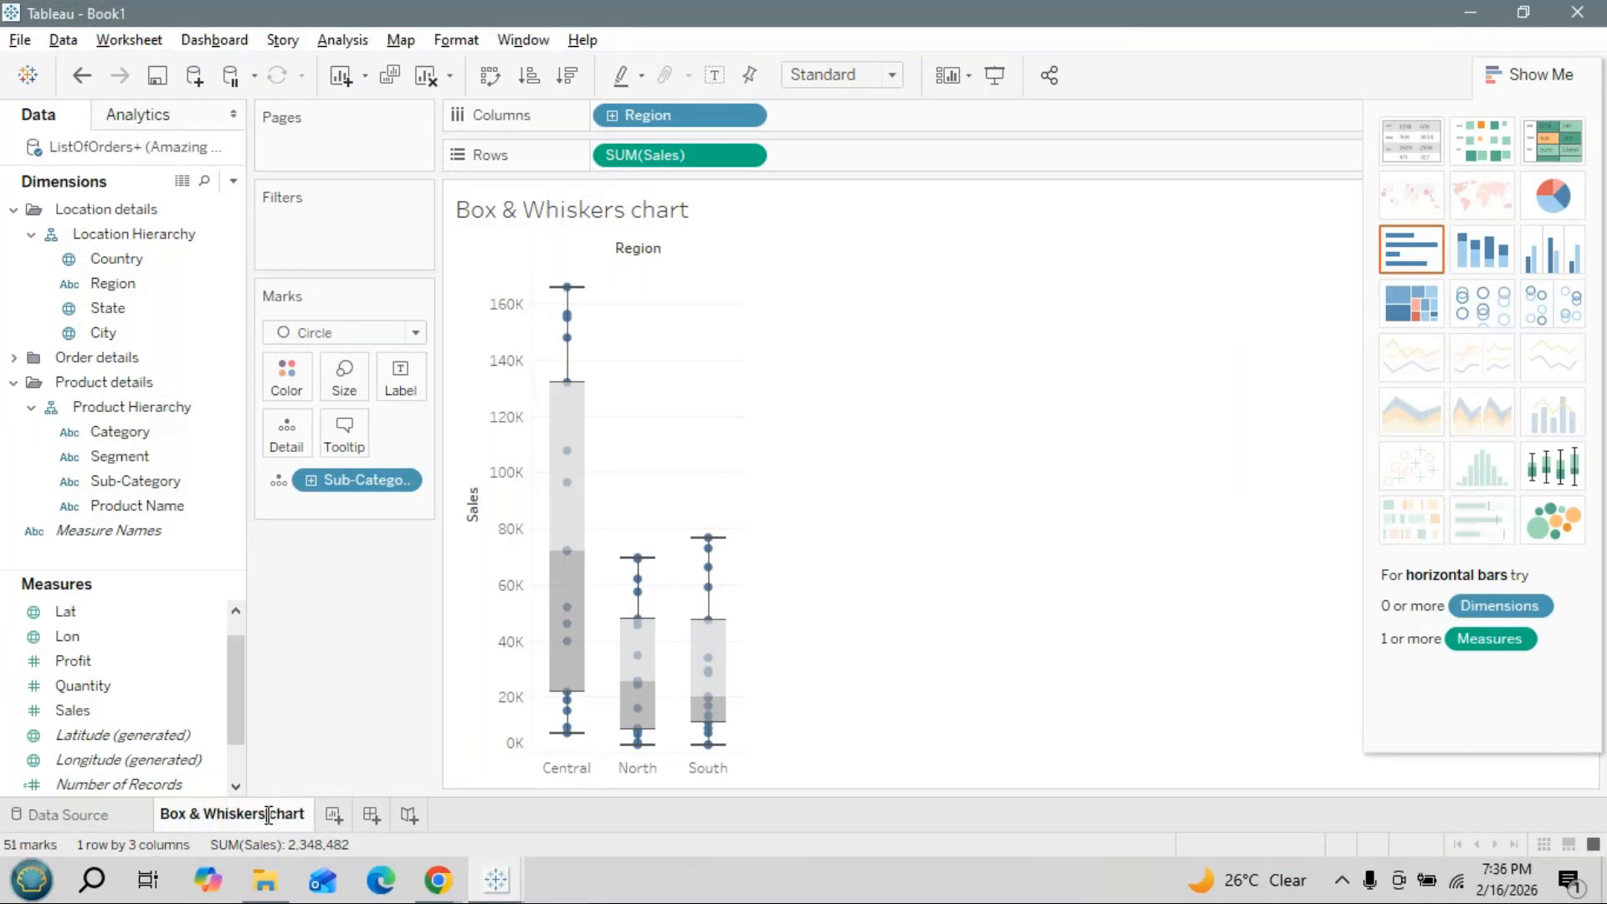
key(BackSpace)
click(1145, 496)
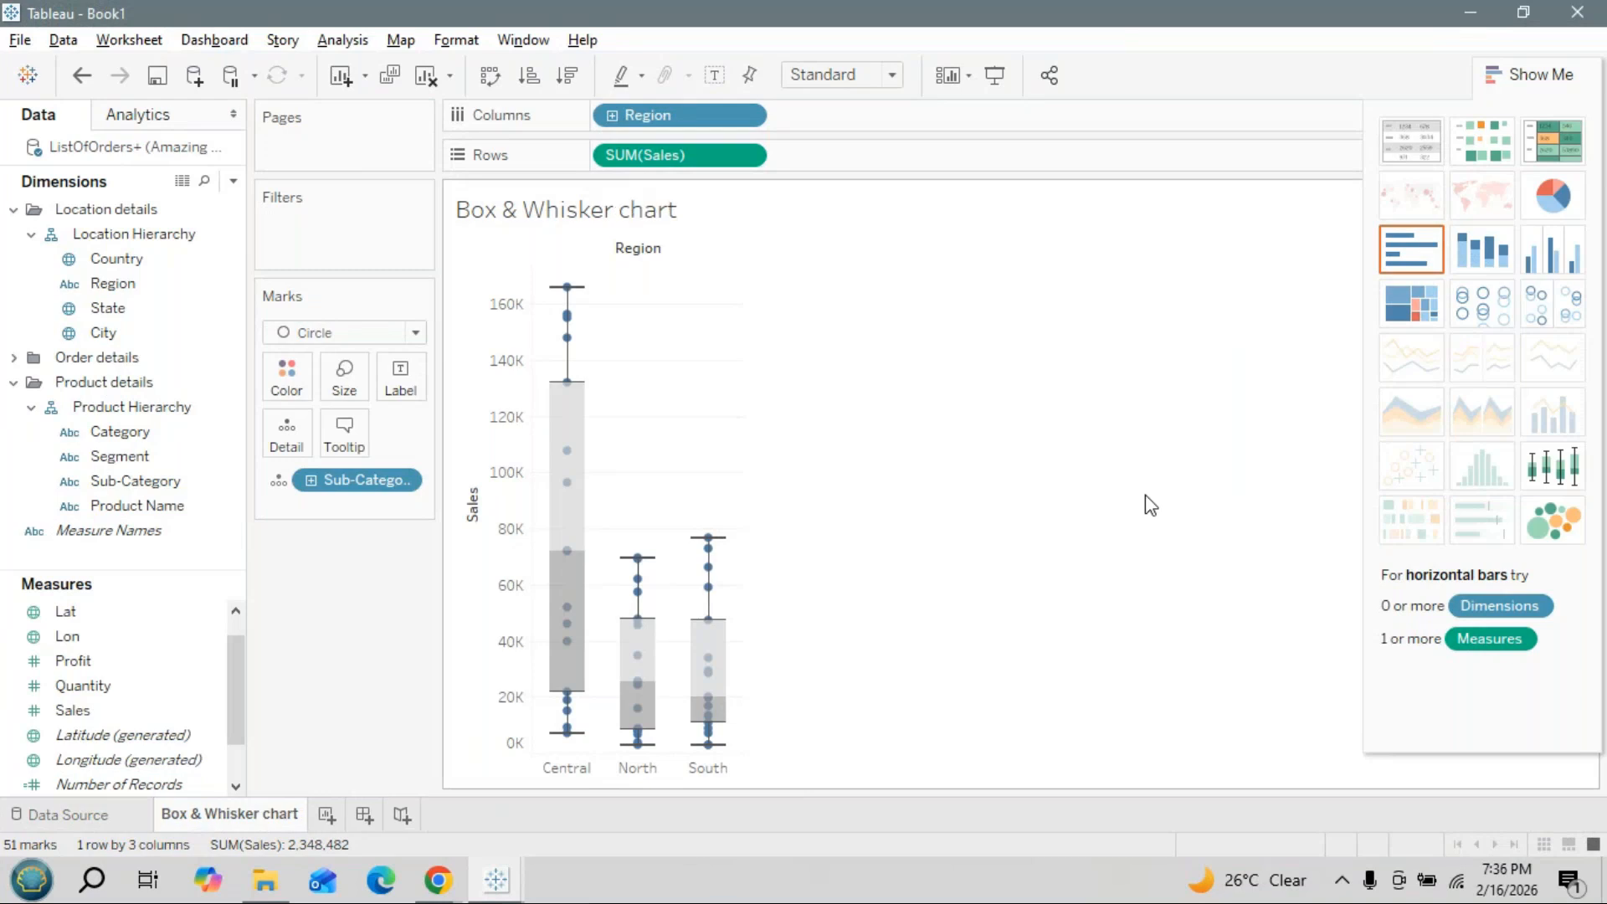
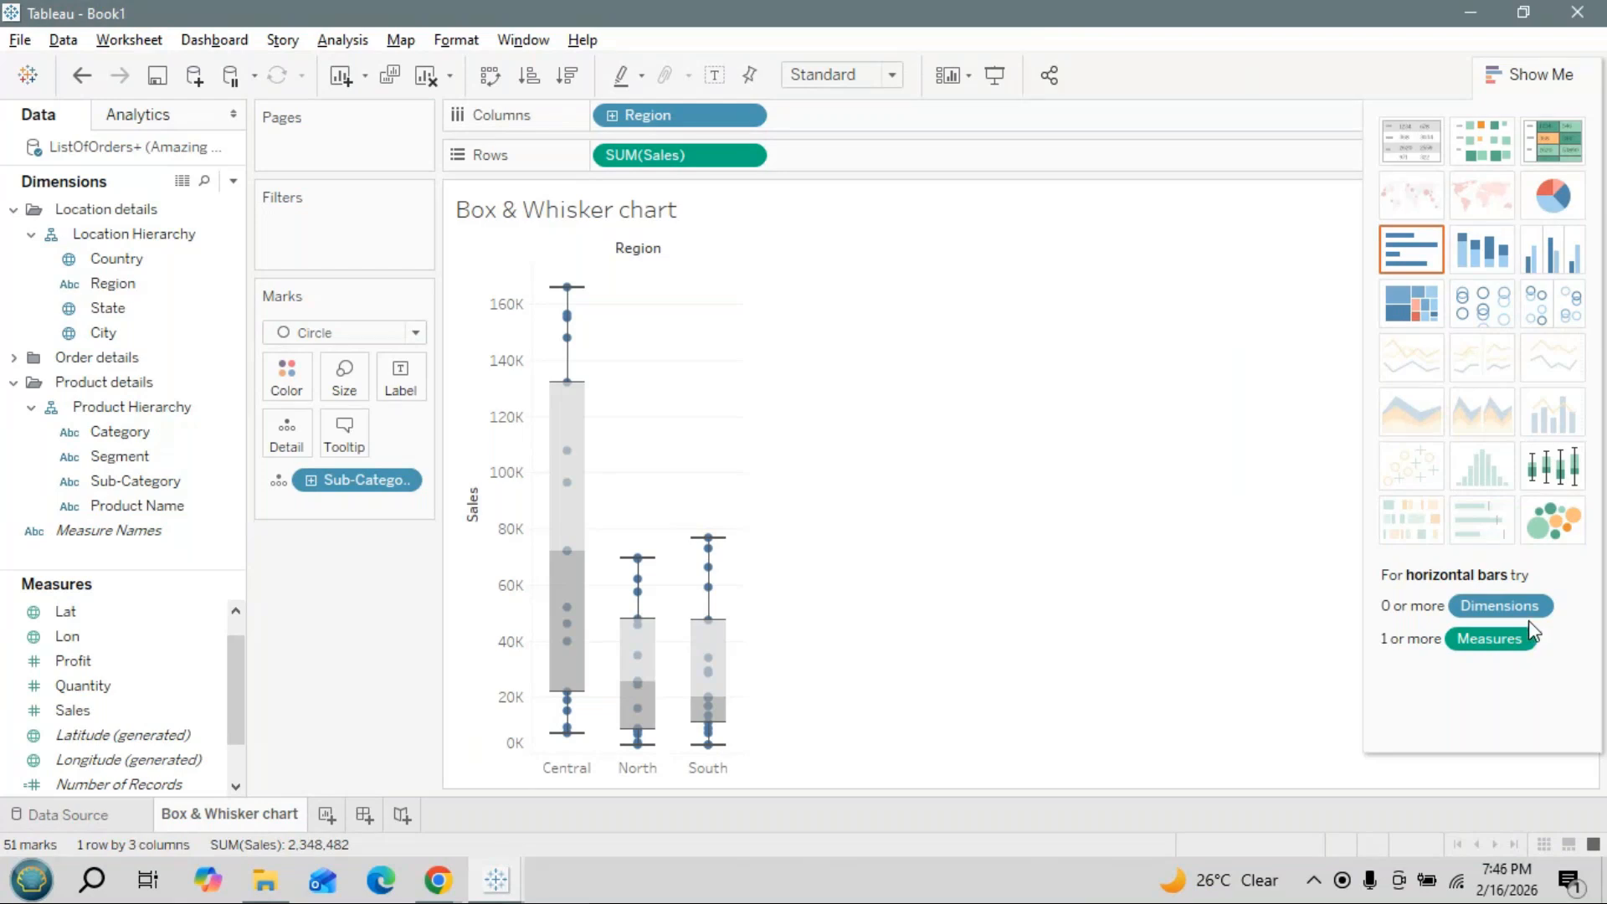
mouse_move(439, 880)
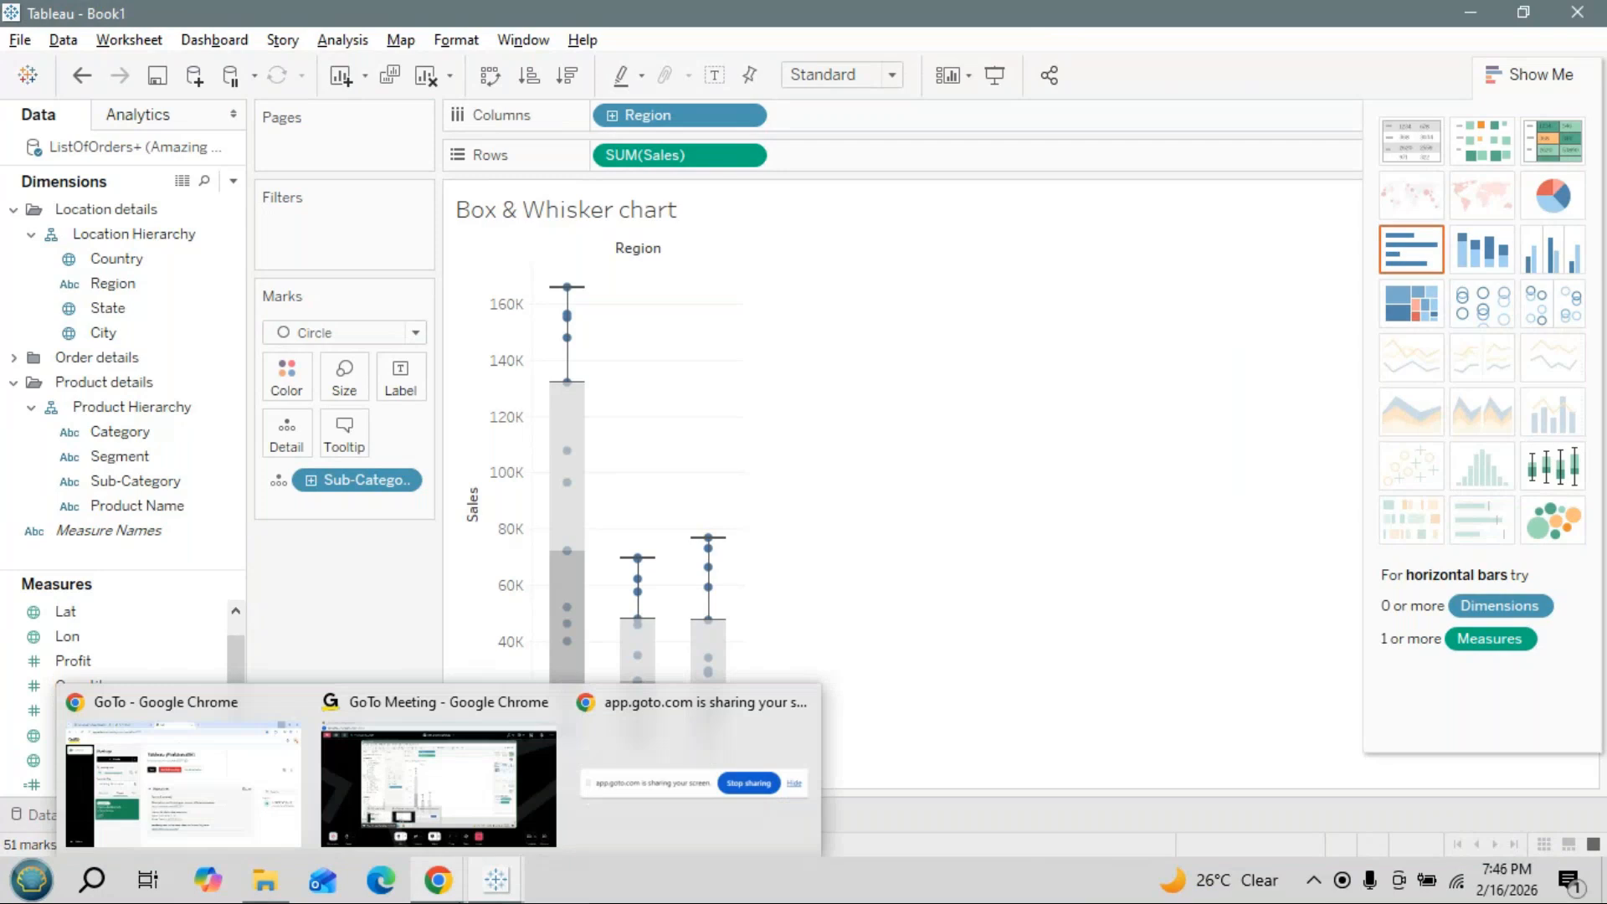
click(431, 703)
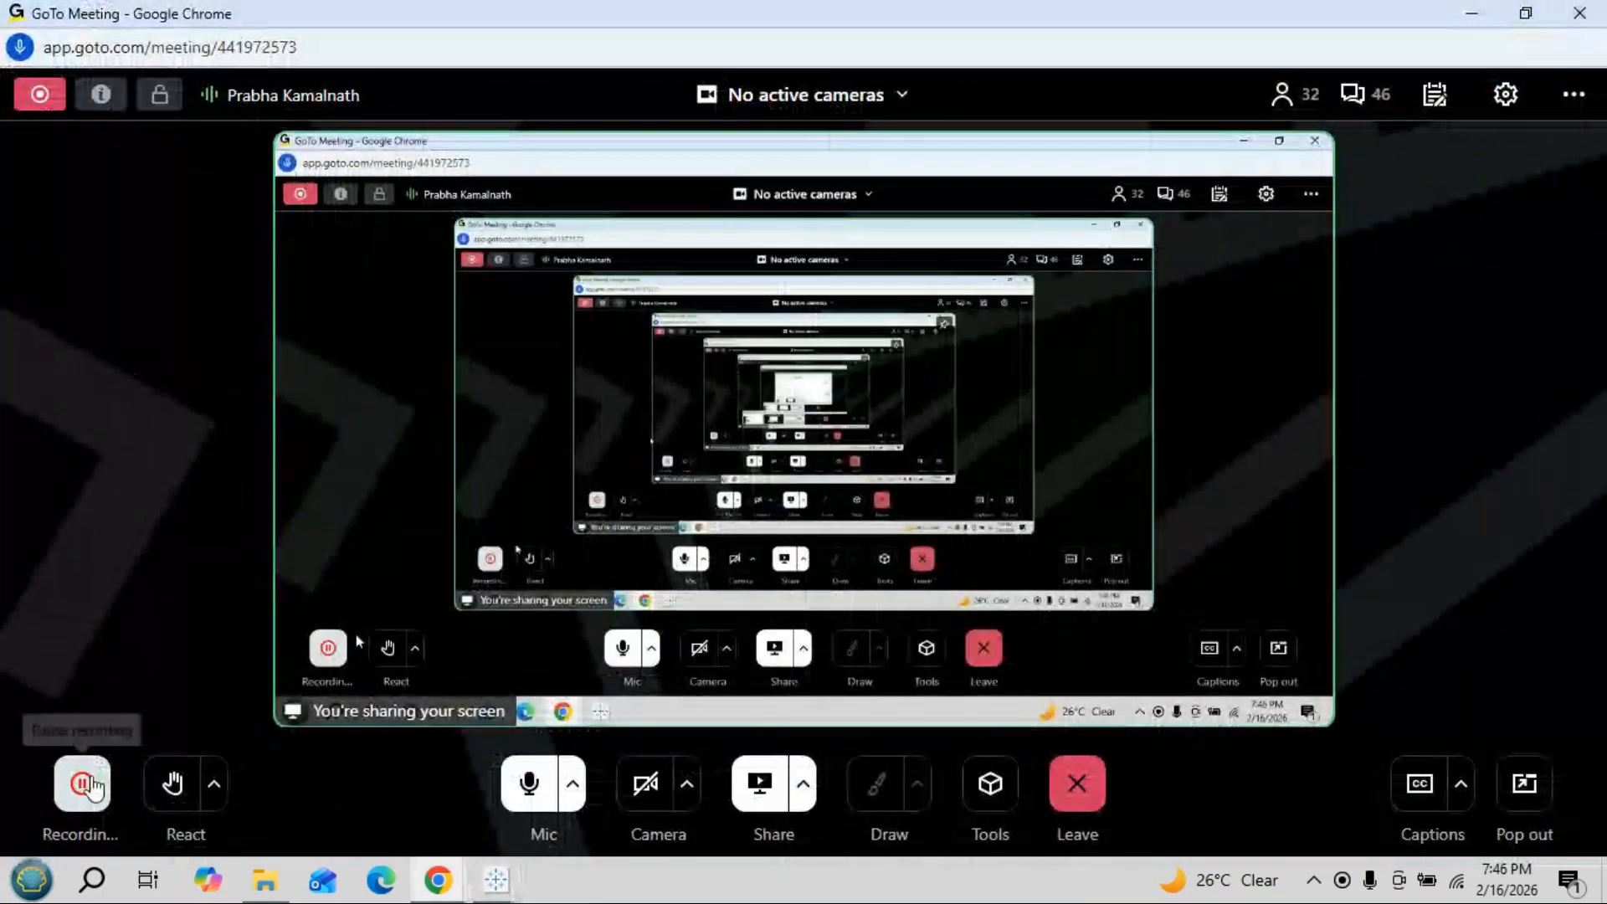